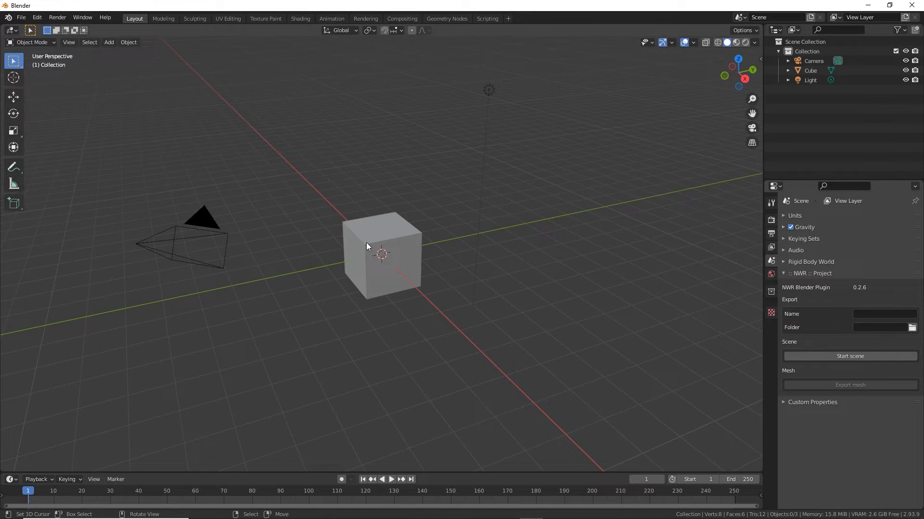
# Switch to IMVU Studio, open the Puff Body Warmer product for editing, and view the vest on the avatar at an angle.
pyautogui.click(554, 516)
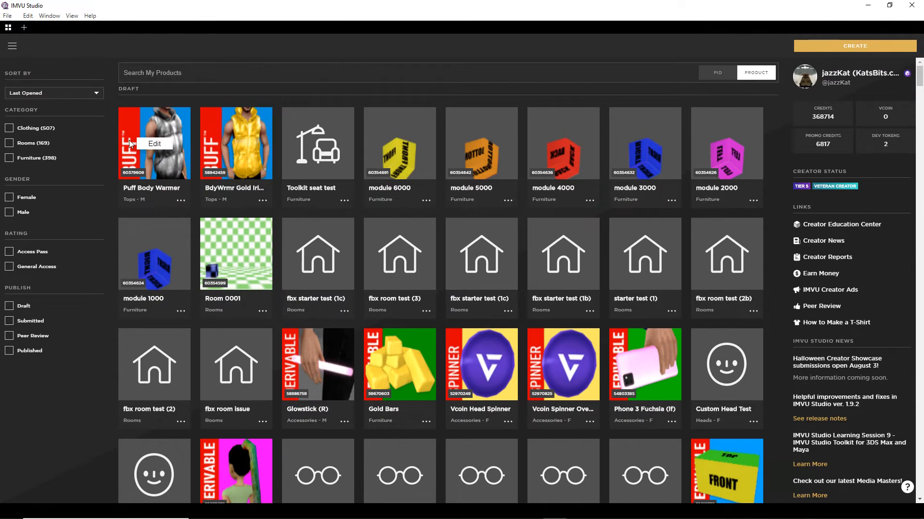
pyautogui.click(166, 266)
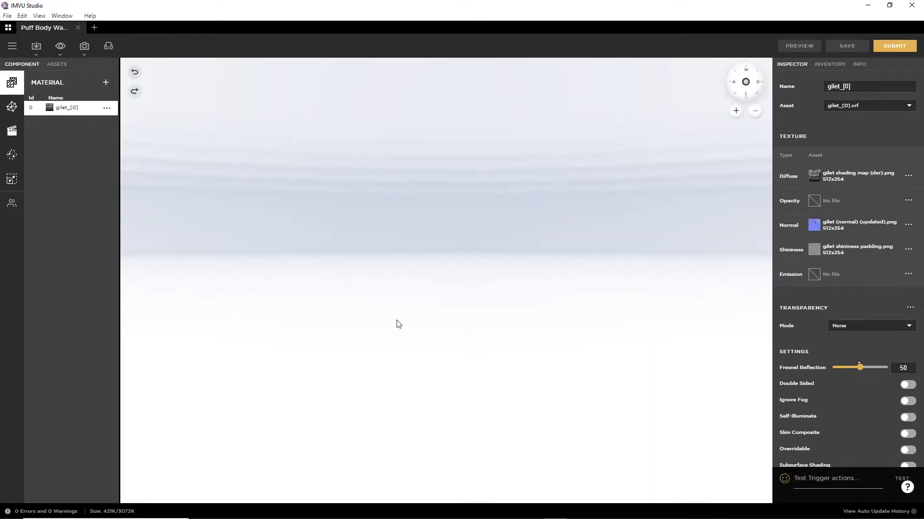
pyautogui.scroll(10, 409, 327)
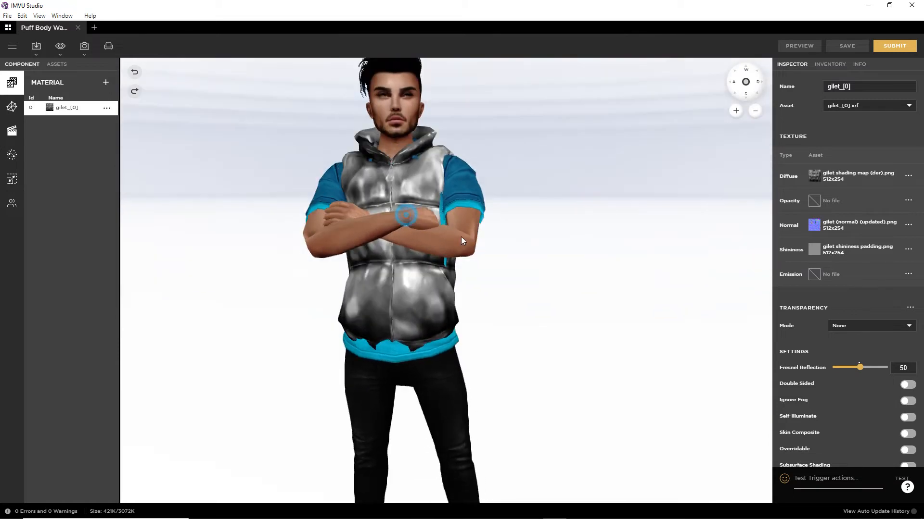
pyautogui.moveTo(461, 237); pyautogui.dragTo(606, 235)
pyautogui.scroll(5, 598, 257)
pyautogui.moveTo(538, 270); pyautogui.dragTo(440, 251)
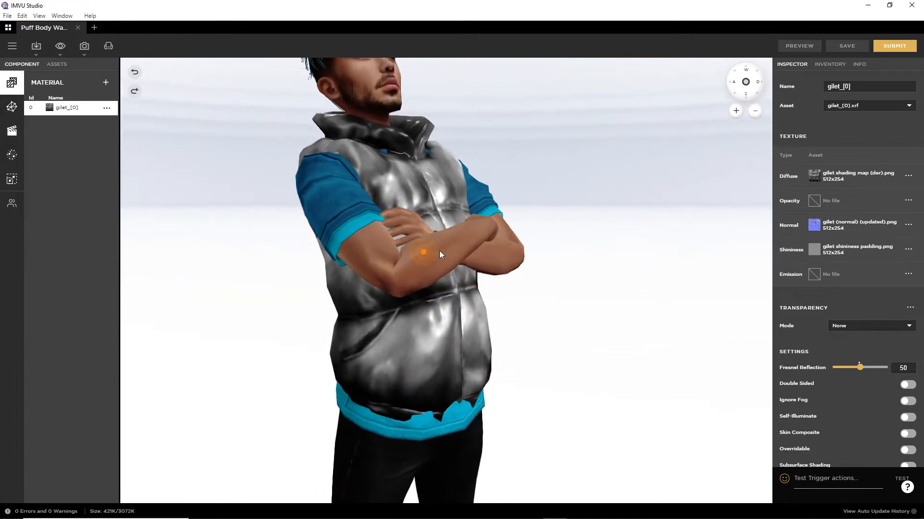
# Filter the inventory to products in use and remove the blue T-shirt from the avatar.
pyautogui.click(823, 64)
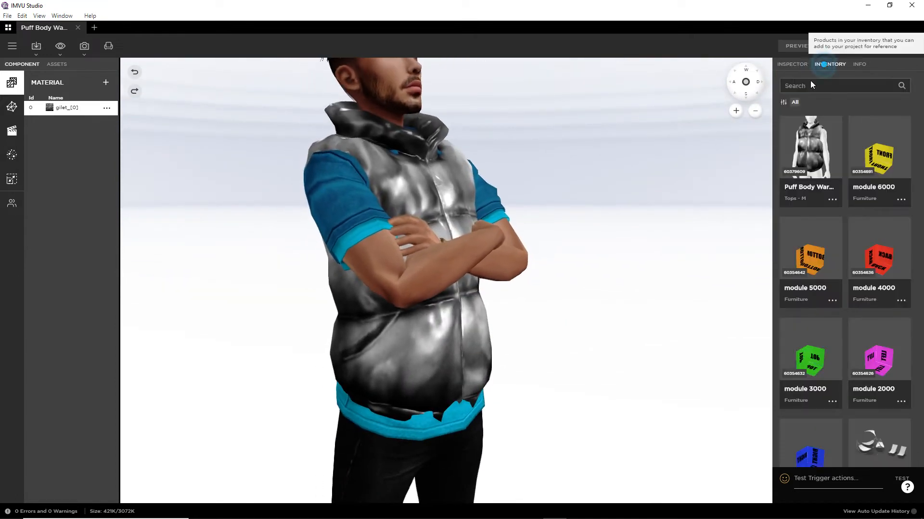
pyautogui.click(783, 102)
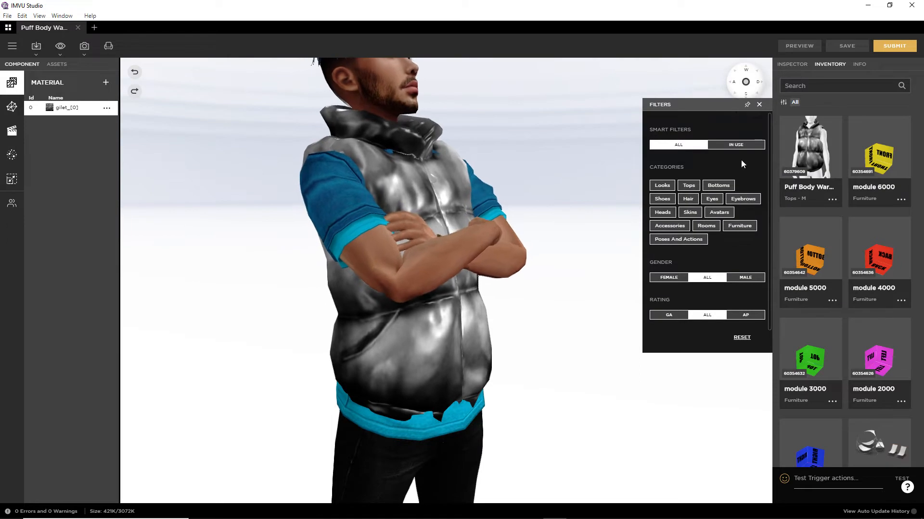
pyautogui.click(736, 144)
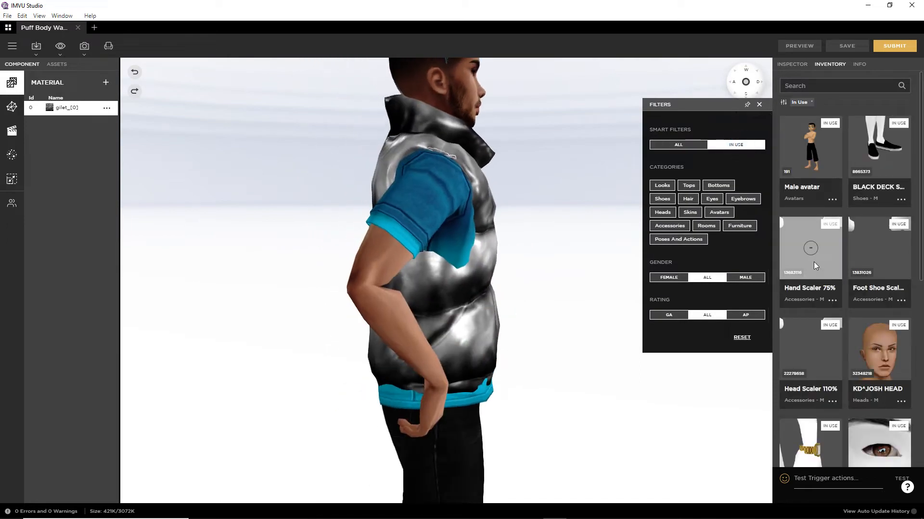
pyautogui.scroll(-6, 812, 260)
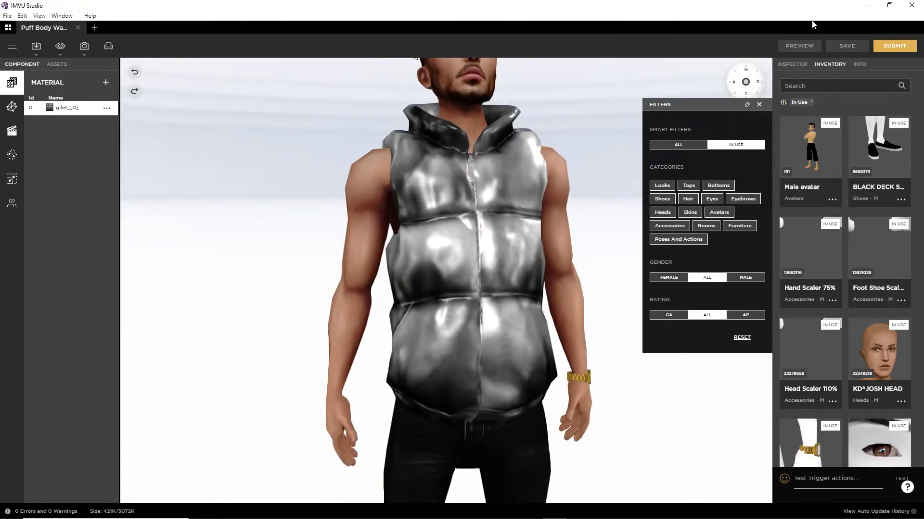
# Return to the gilet_[0] material properties and examine the vest's highlights and shading from the front, back and side.
pyautogui.click(791, 64)
pyautogui.moveTo(516, 301); pyautogui.dragTo(465, 306)
pyautogui.scroll(5, 462, 305)
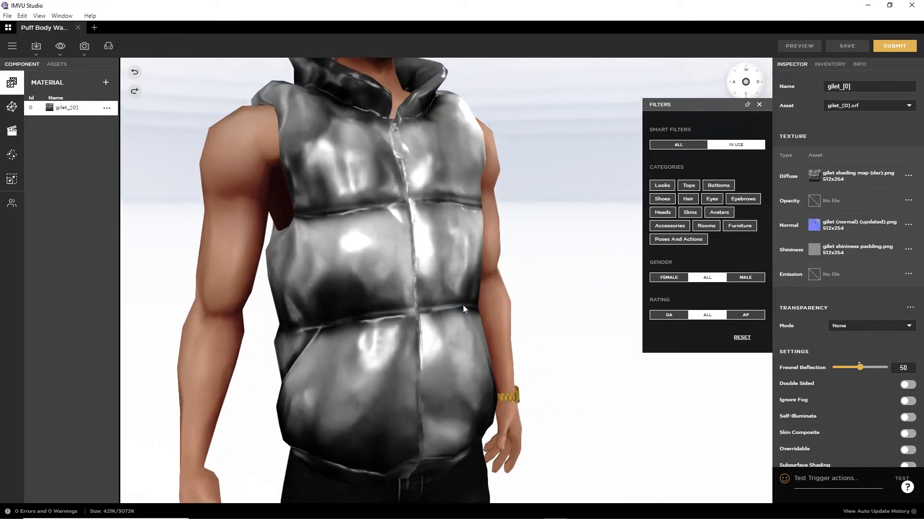
pyautogui.moveTo(425, 351); pyautogui.dragTo(541, 363)
pyautogui.moveTo(453, 348)
pyautogui.mouseDown()
pyautogui.moveTo(492, 345)
pyautogui.moveTo(424, 339)
pyautogui.moveTo(417, 284)
pyautogui.moveTo(433, 333)
pyautogui.moveTo(449, 334)
pyautogui.moveTo(447, 321)
pyautogui.mouseUp()
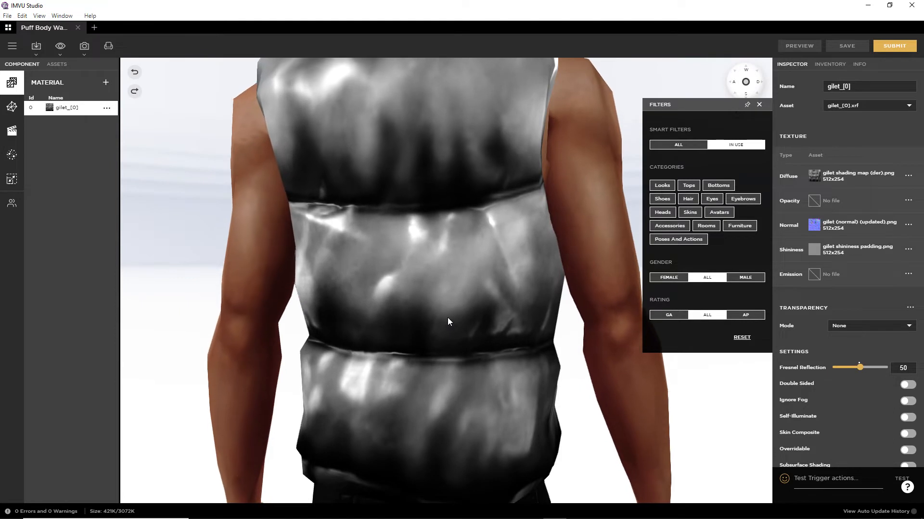
pyautogui.moveTo(372, 340)
pyautogui.mouseDown()
pyautogui.moveTo(481, 353)
pyautogui.moveTo(510, 346)
pyautogui.moveTo(425, 348)
pyautogui.moveTo(419, 362)
pyautogui.moveTo(456, 362)
pyautogui.mouseUp()
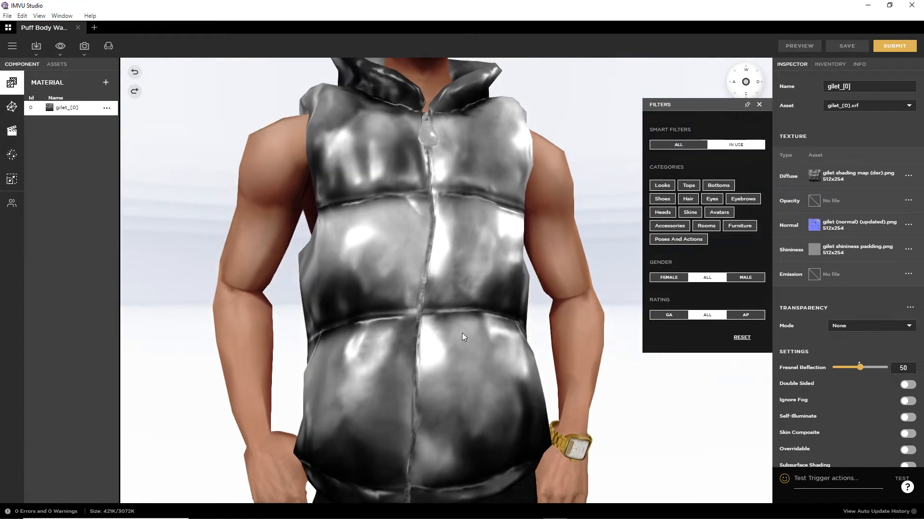
pyautogui.moveTo(462, 334); pyautogui.dragTo(350, 258)
pyautogui.moveTo(509, 307); pyautogui.dragTo(421, 338)
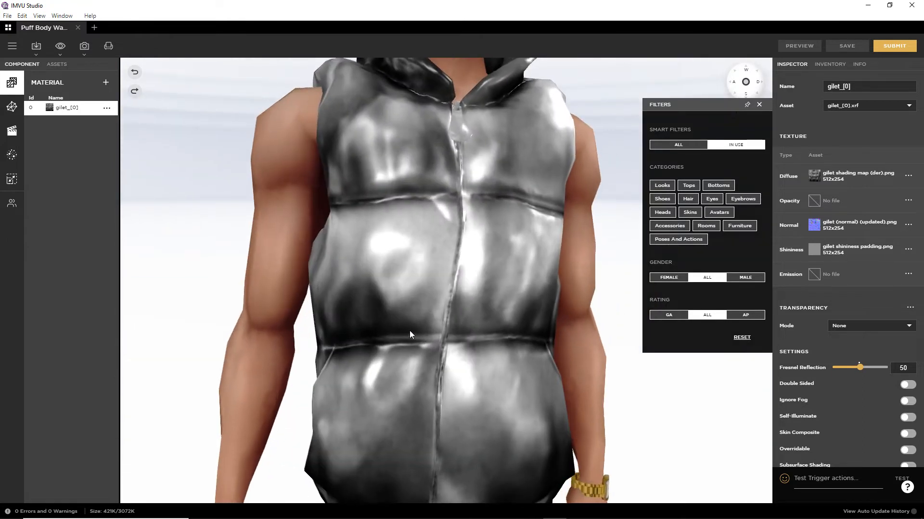
pyautogui.moveTo(392, 319); pyautogui.dragTo(402, 299)
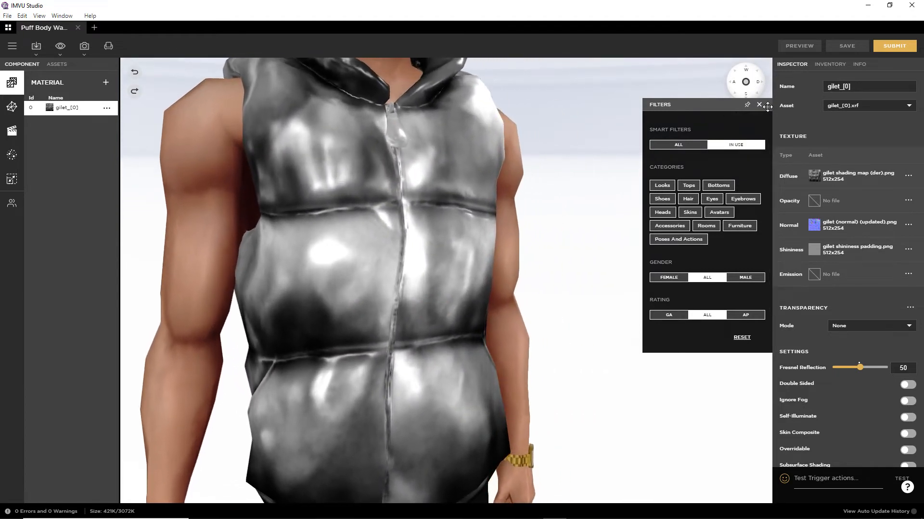
# Close the inventory filters and open the Shininess texture of the gilet_[0] material beside the avatar.
pyautogui.click(759, 105)
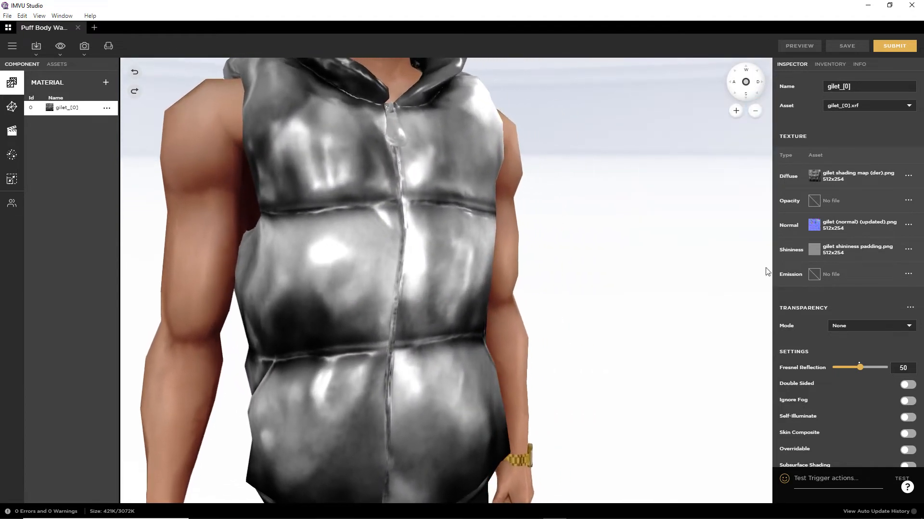
pyautogui.click(814, 250)
pyautogui.moveTo(687, 248); pyautogui.dragTo(608, 166)
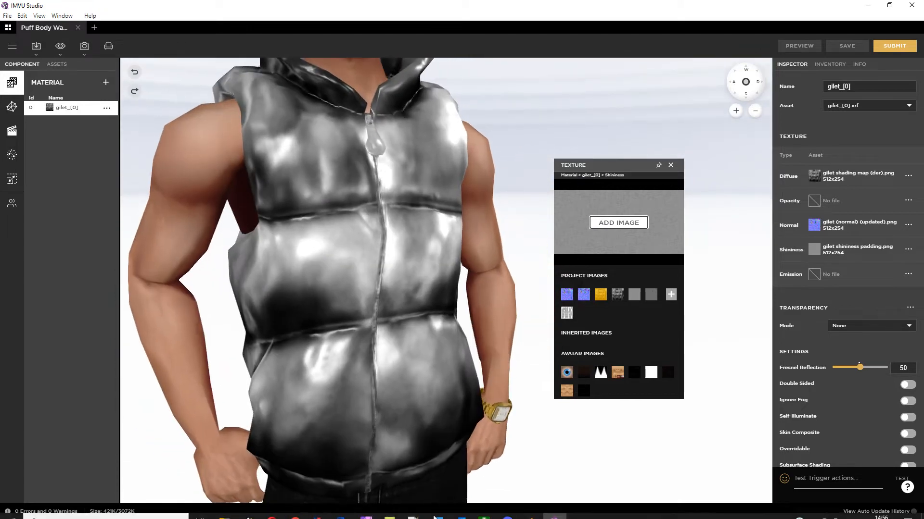
# Examine the gilet shininess padding image in Affinity Photo, and compare it with a close-up of the vest in IMVU Studio.
pyautogui.click(366, 517)
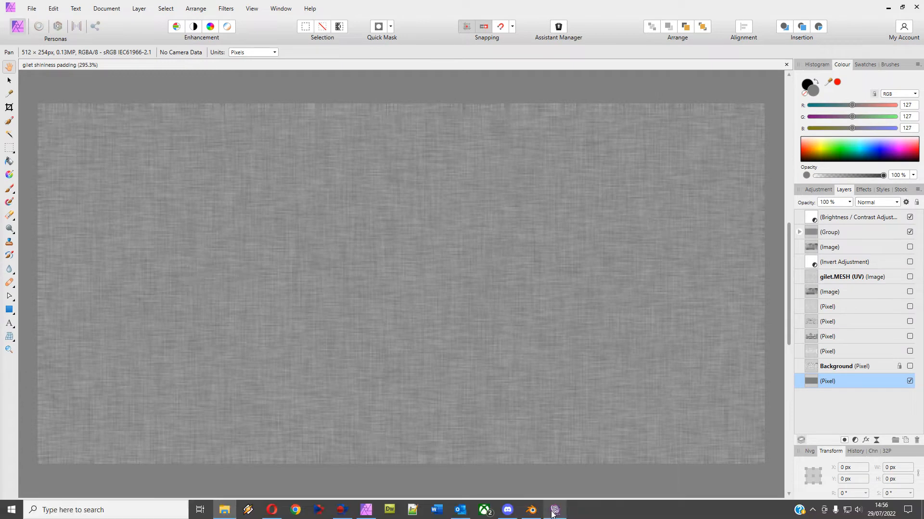
pyautogui.click(554, 510)
pyautogui.moveTo(379, 266)
pyautogui.mouseDown()
pyautogui.moveTo(360, 289)
pyautogui.moveTo(316, 296)
pyautogui.moveTo(414, 293)
pyautogui.moveTo(411, 303)
pyautogui.moveTo(432, 295)
pyautogui.moveTo(428, 276)
pyautogui.moveTo(412, 273)
pyautogui.moveTo(435, 291)
pyautogui.moveTo(423, 317)
pyautogui.moveTo(390, 322)
pyautogui.moveTo(425, 314)
pyautogui.moveTo(404, 327)
pyautogui.mouseUp()
pyautogui.scroll(4, 375, 292)
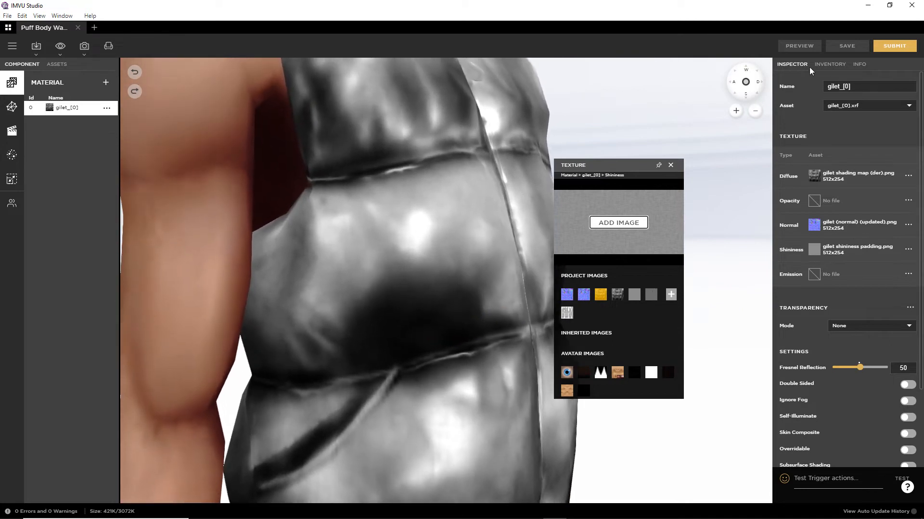
# Search the inventory for "creator" and add the Creator Helpful accessory to the avatar for testing poses.
pyautogui.click(829, 65)
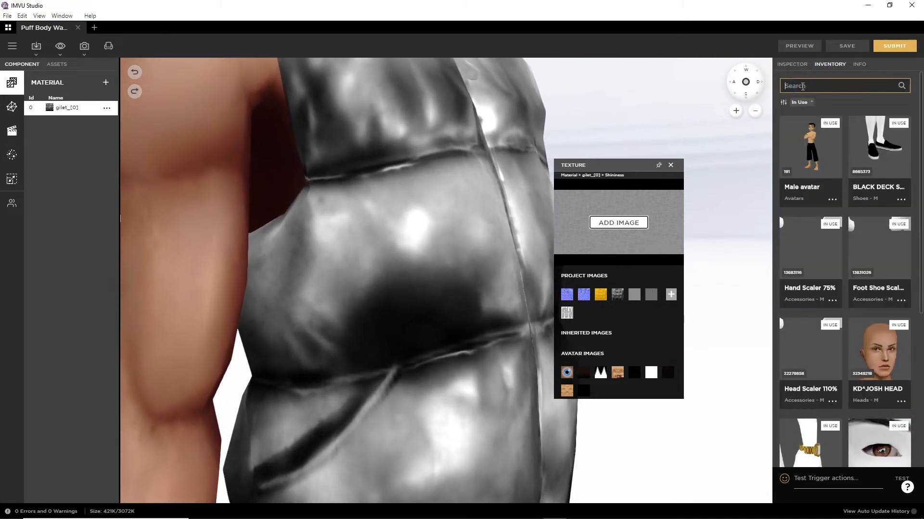
pyautogui.write('creator')
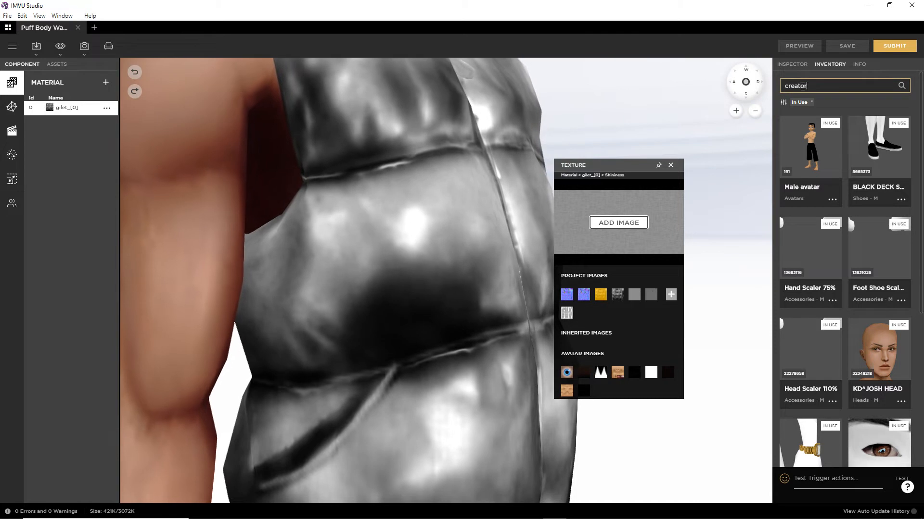
pyautogui.press('Return')
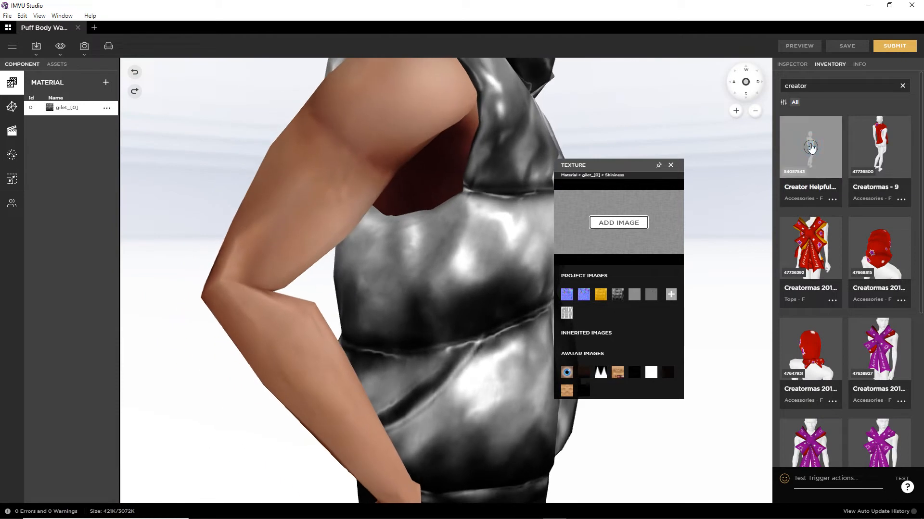
pyautogui.click(810, 147)
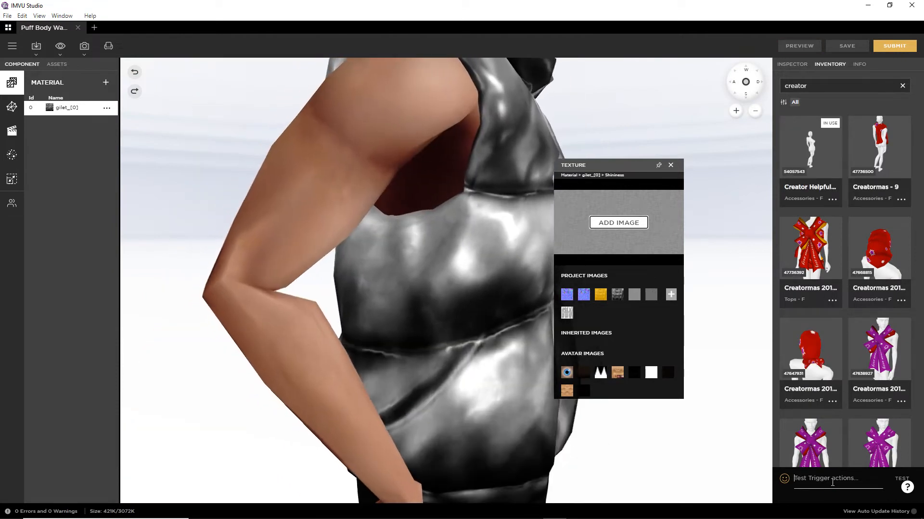
pyautogui.press('Return')
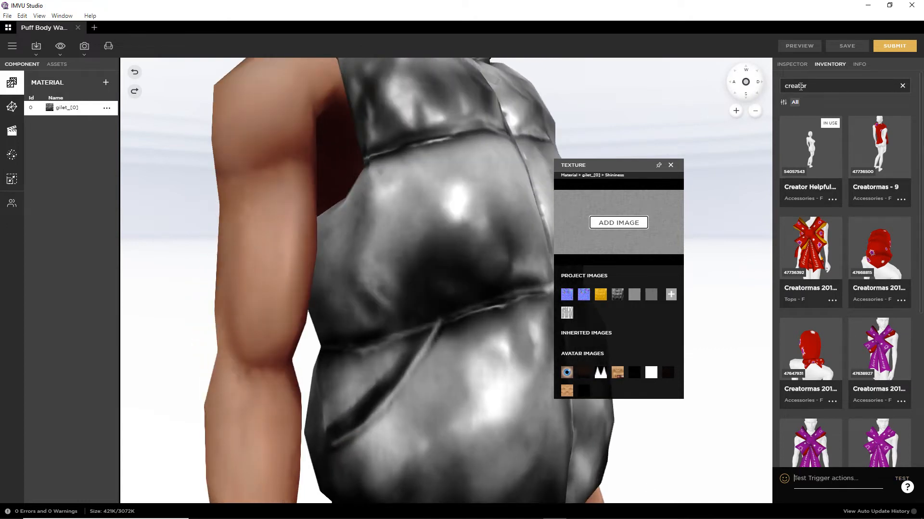
# Set the Fresnel Reflection of the gilet_[0] material to 18.
pyautogui.click(795, 70)
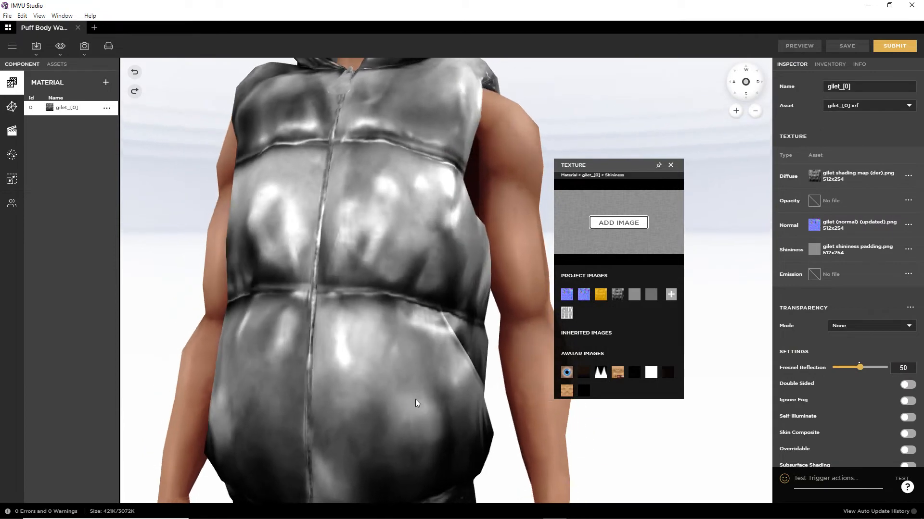
pyautogui.scroll(10, 426, 398)
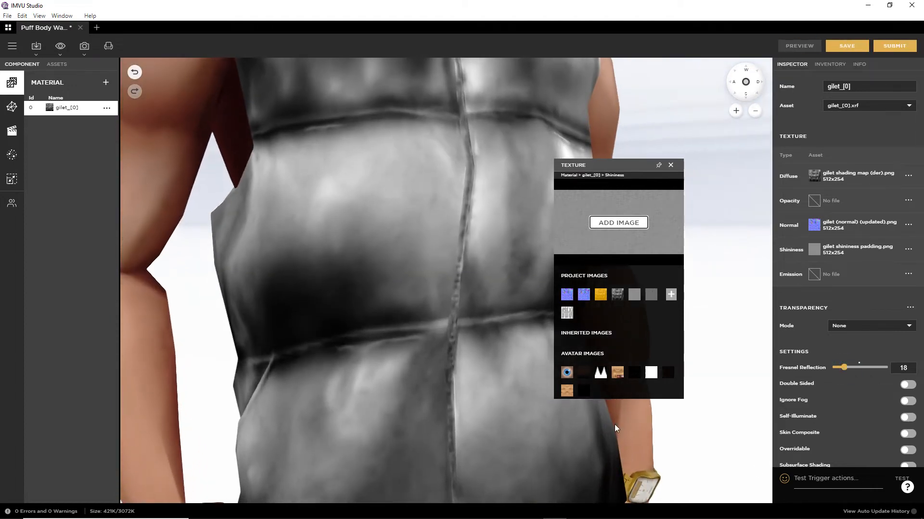
pyautogui.moveTo(396, 310); pyautogui.dragTo(413, 313)
# Test the "clap" trigger action and examine the vest's reflections from the front and side.
pyautogui.click(816, 480)
pyautogui.write('clap')
pyautogui.press('Return')
pyautogui.moveTo(433, 404); pyautogui.dragTo(460, 406)
pyautogui.scroll(-3, 460, 406)
pyautogui.moveTo(361, 363)
pyautogui.mouseDown()
pyautogui.moveTo(414, 373)
pyautogui.moveTo(466, 368)
pyautogui.moveTo(440, 362)
pyautogui.moveTo(340, 380)
pyautogui.moveTo(406, 379)
pyautogui.moveTo(427, 348)
pyautogui.moveTo(438, 351)
pyautogui.moveTo(444, 379)
pyautogui.moveTo(344, 397)
pyautogui.mouseUp()
pyautogui.moveTo(399, 403); pyautogui.dragTo(477, 396)
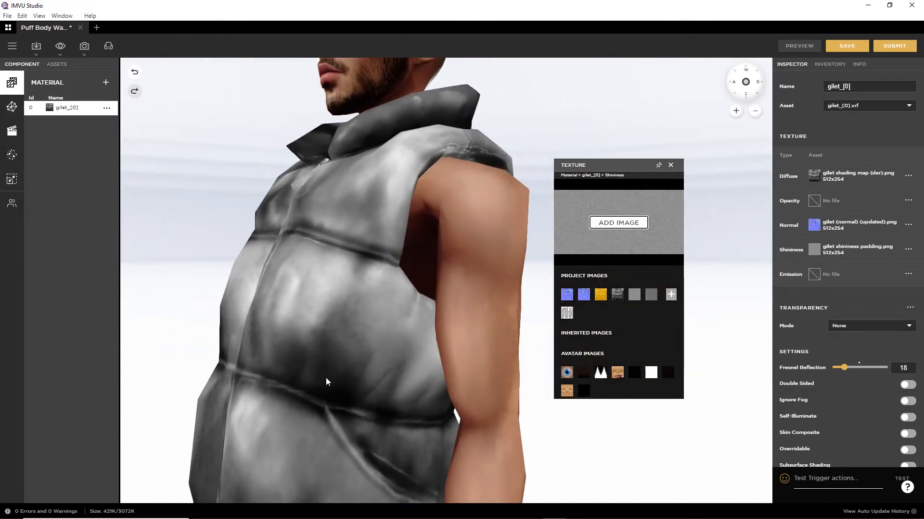
pyautogui.moveTo(318, 374); pyautogui.dragTo(509, 448)
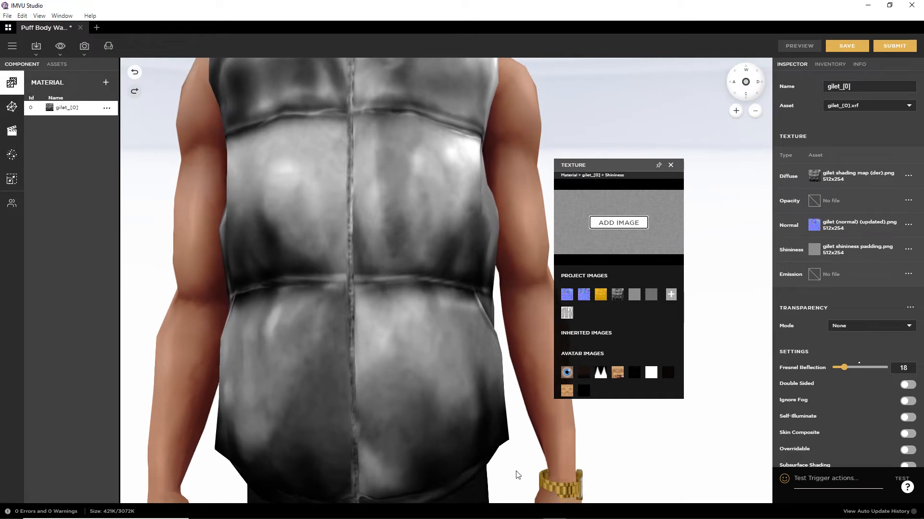
# Review the gilet shiney satin and gilet shiney (3) images in Affinity Photo alongside gilet shininess padding, and close both.
pyautogui.click(370, 511)
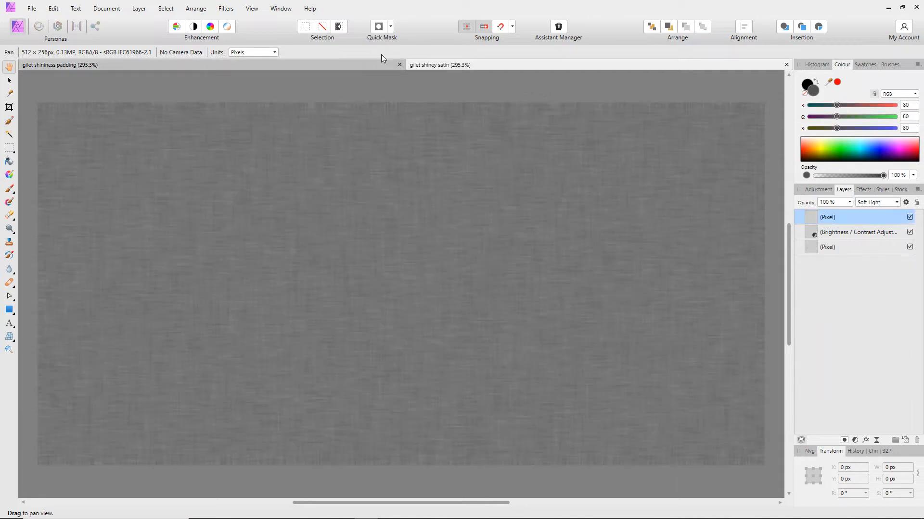
pyautogui.click(333, 65)
pyautogui.click(462, 65)
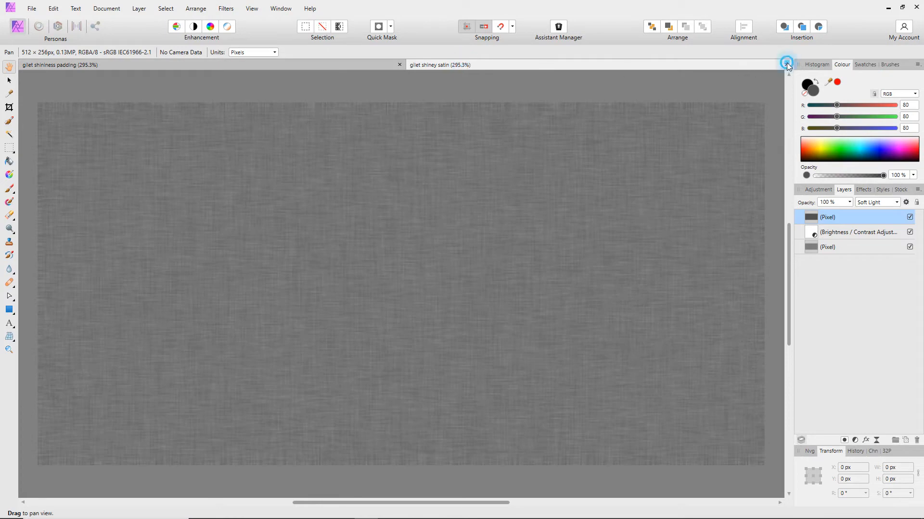
pyautogui.click(786, 64)
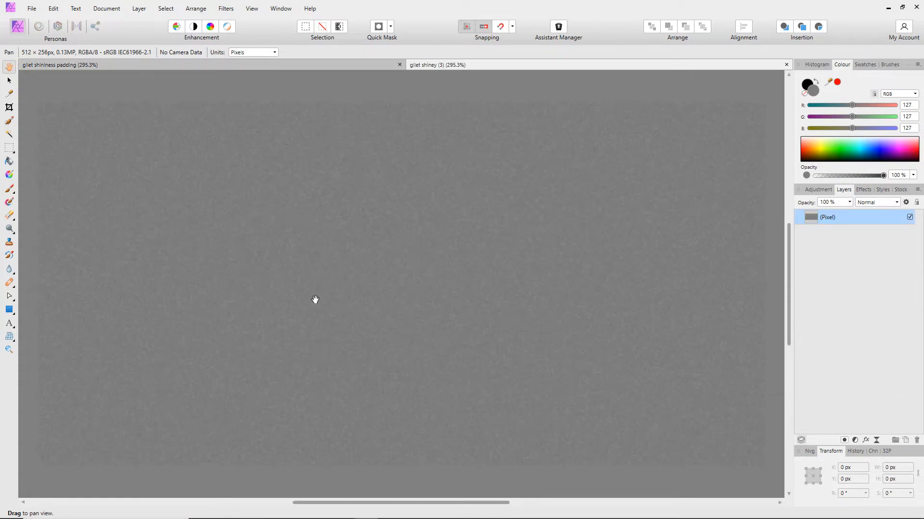
pyautogui.click(787, 64)
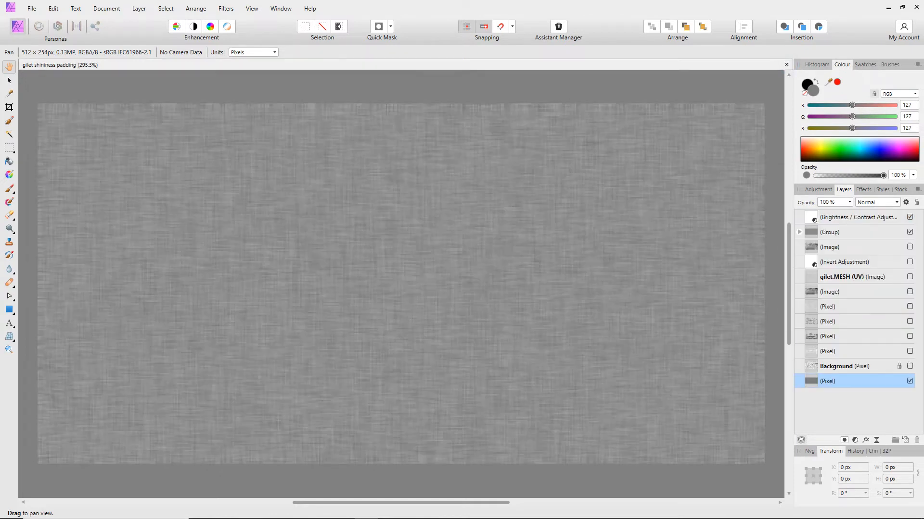
# Open gilet shading.psd, toggle the visibility of the pixel layer below gilet.MESH (UV), and compare the image with gilet shininess padding.
pyautogui.moveTo(412, 65); pyautogui.dragTo(412, 58)
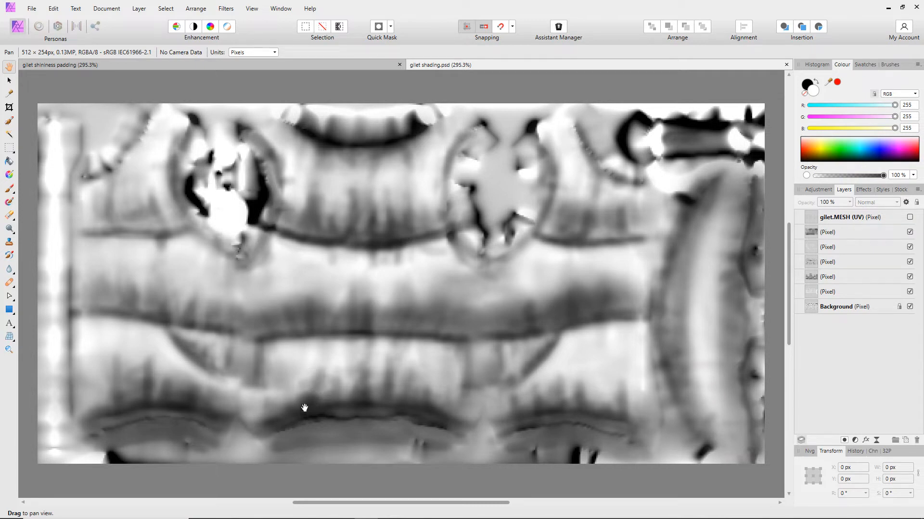
pyautogui.click(910, 233)
pyautogui.click(909, 233)
pyautogui.click(909, 233)
pyautogui.click(909, 233)
pyautogui.click(303, 64)
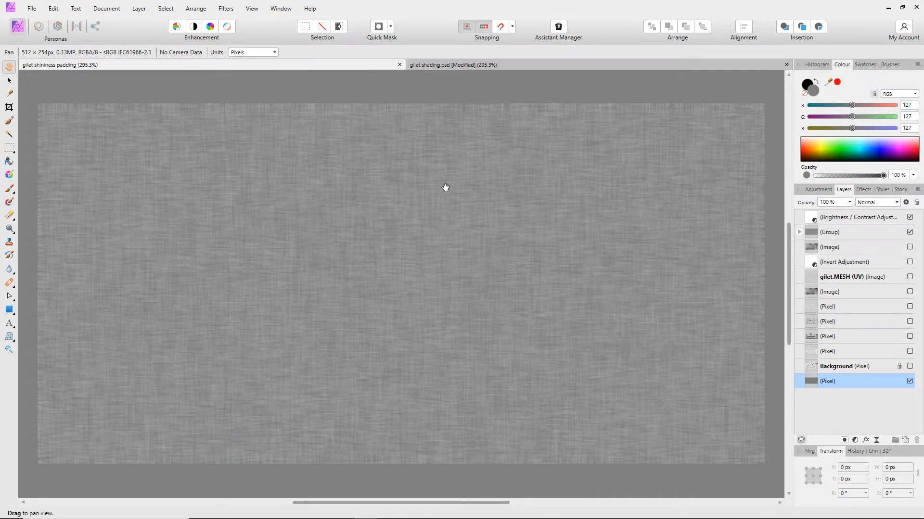
pyautogui.click(480, 68)
pyautogui.moveTo(326, 354); pyautogui.dragTo(371, 390)
pyautogui.moveTo(374, 349); pyautogui.dragTo(331, 394)
pyautogui.click(330, 399)
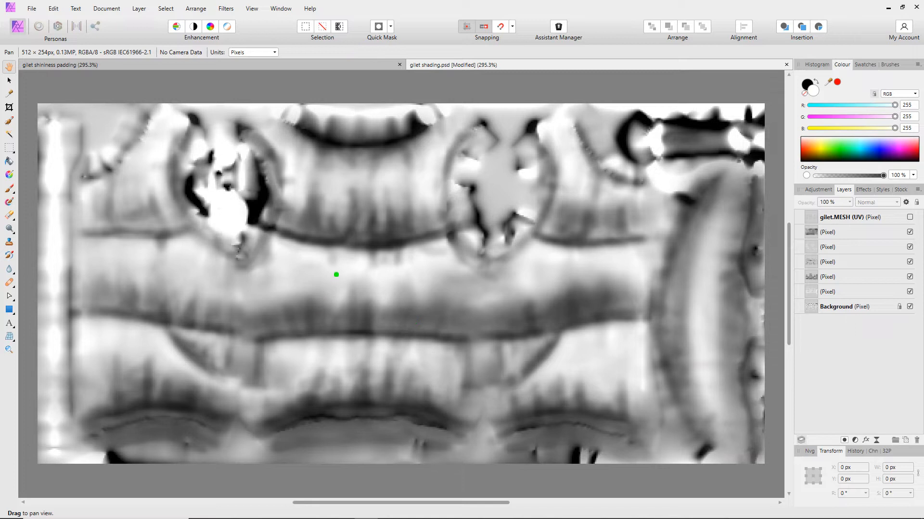
pyautogui.moveTo(339, 264); pyautogui.dragTo(326, 313)
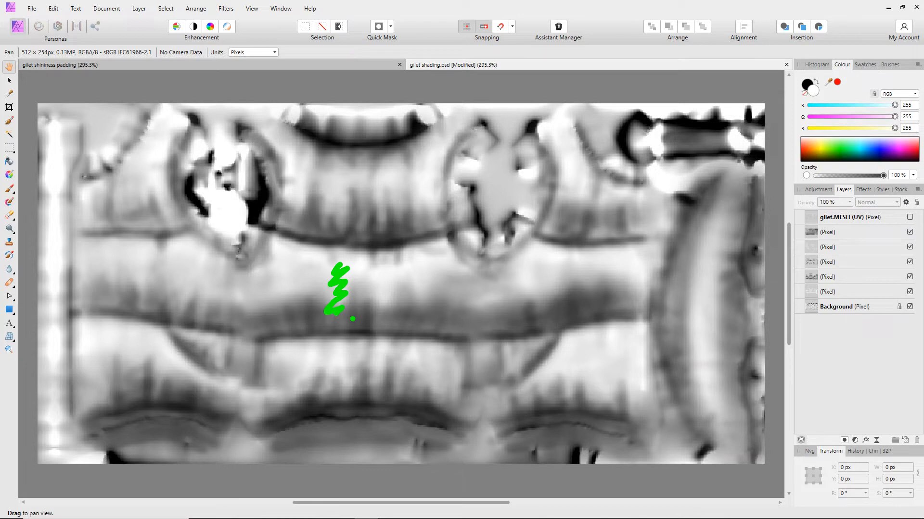
pyautogui.moveTo(305, 418); pyautogui.dragTo(452, 425)
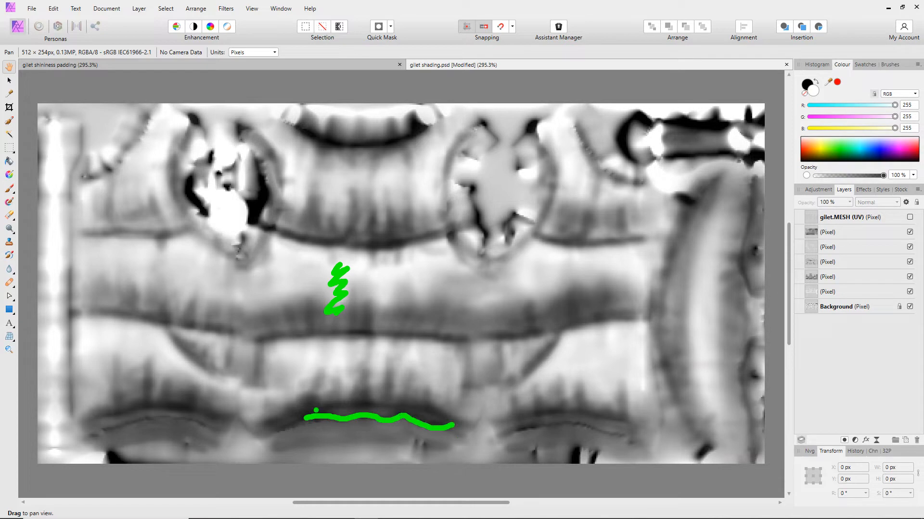
pyautogui.moveTo(316, 422)
pyautogui.mouseDown()
pyautogui.moveTo(316, 410)
pyautogui.moveTo(417, 416)
pyautogui.mouseUp()
pyautogui.press('Escape')
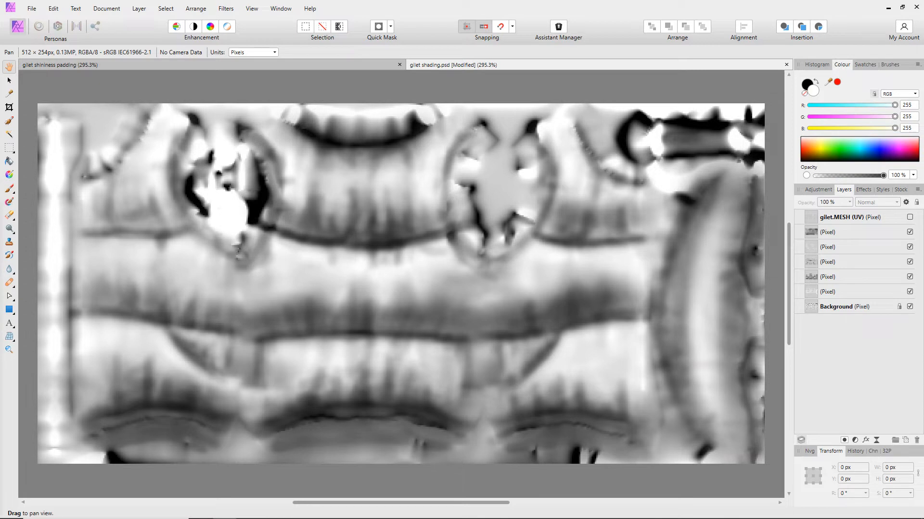
# Open gilet (normal) (updated).tga as a separate document and dismiss the assigned profile notice.
pyautogui.moveTo(275, 185); pyautogui.dragTo(357, 53)
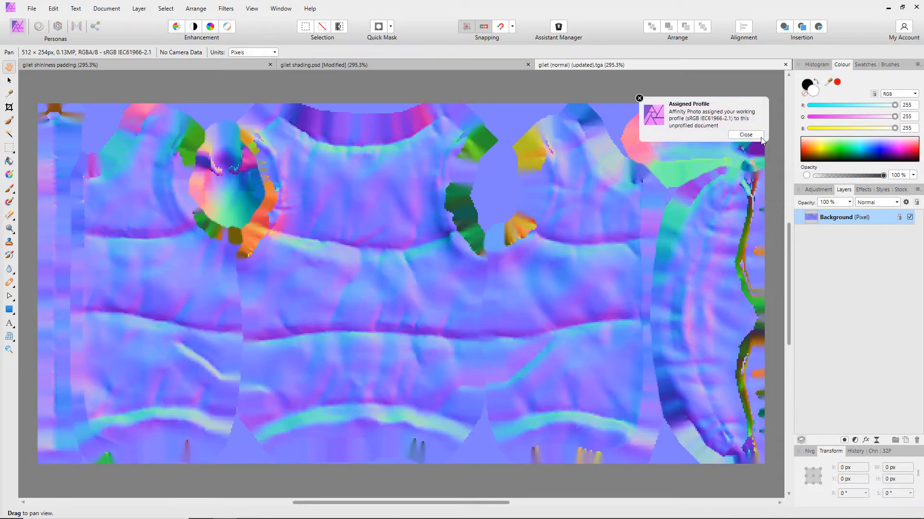
pyautogui.click(746, 135)
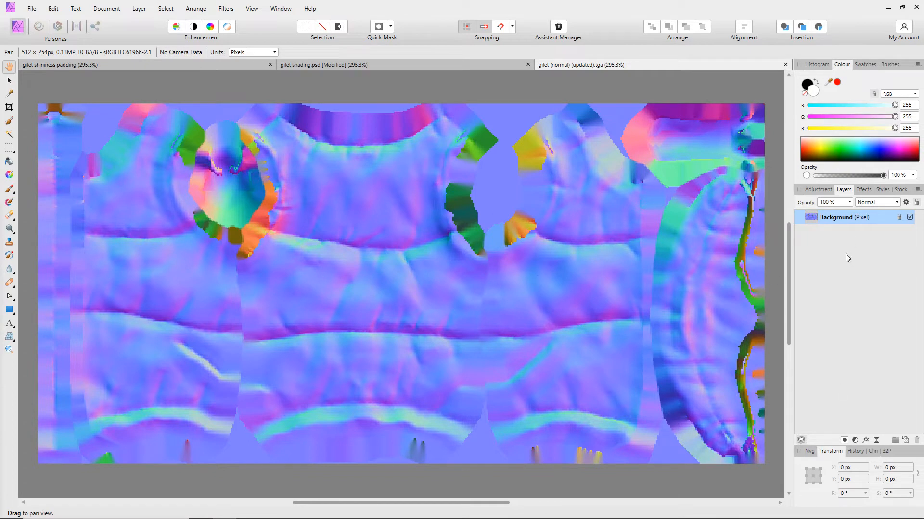
pyautogui.click(819, 190)
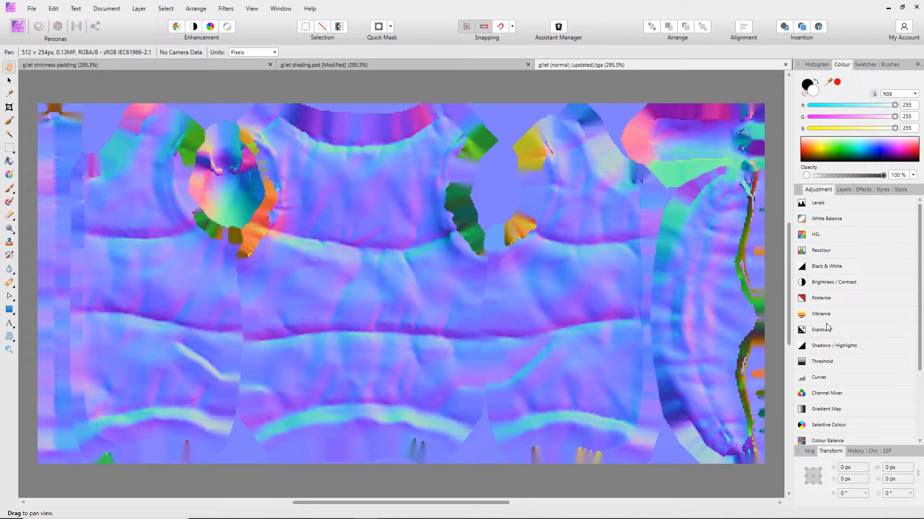
pyautogui.scroll(-2, 841, 399)
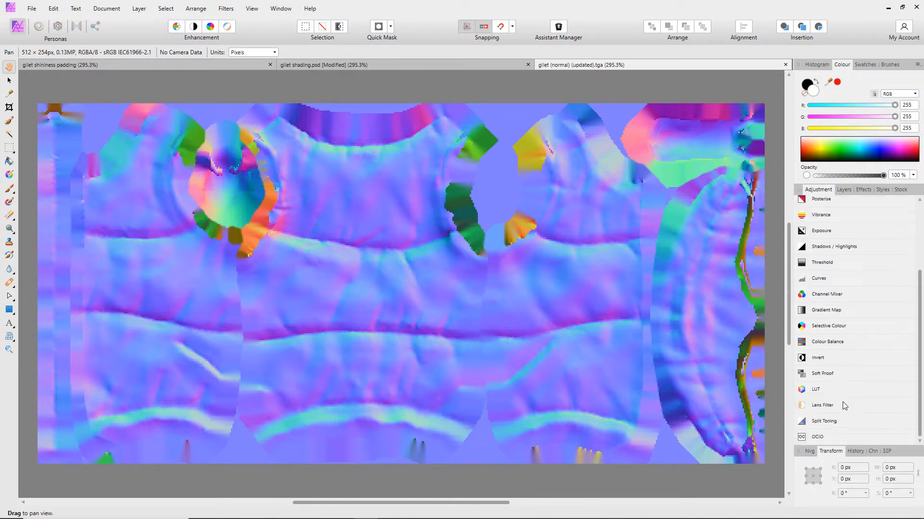
pyautogui.click(809, 451)
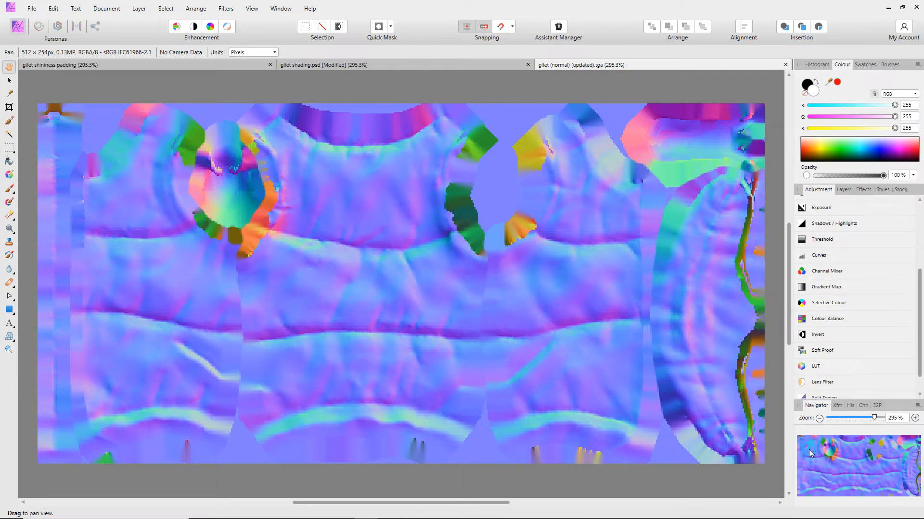
pyautogui.click(836, 405)
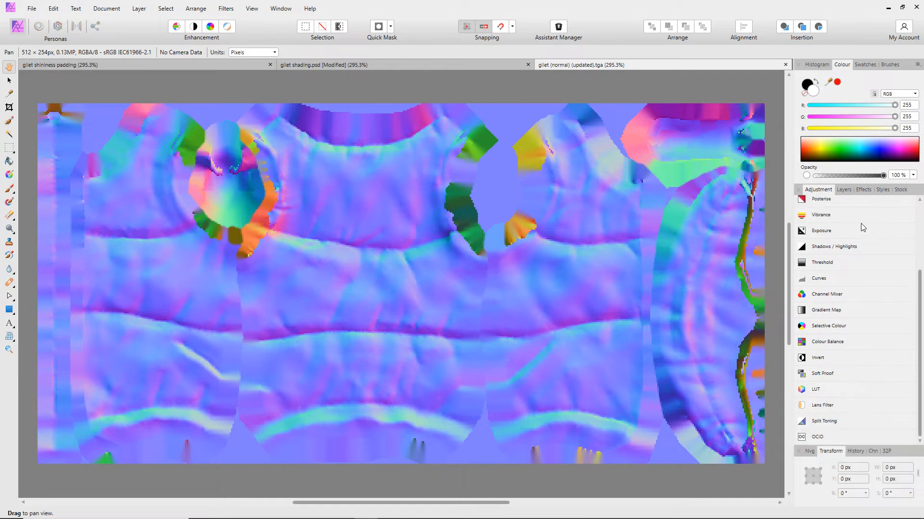
pyautogui.click(863, 191)
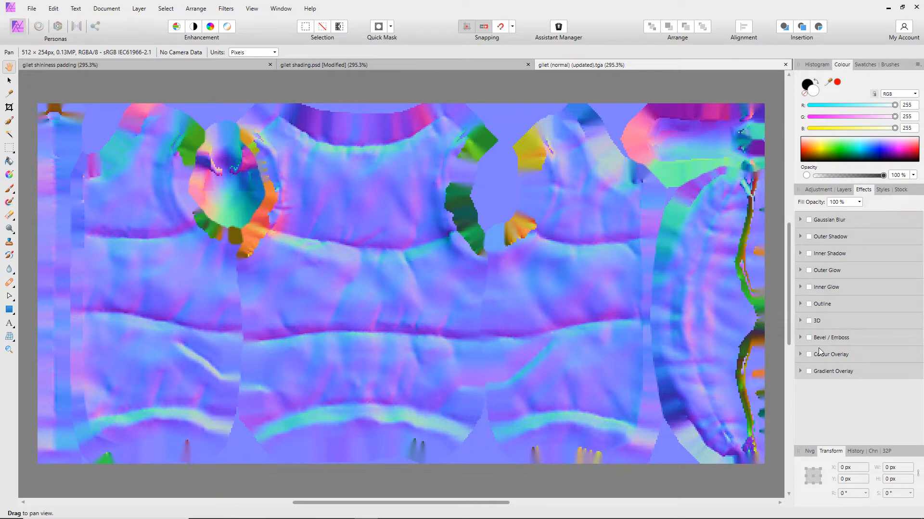
pyautogui.click(106, 9)
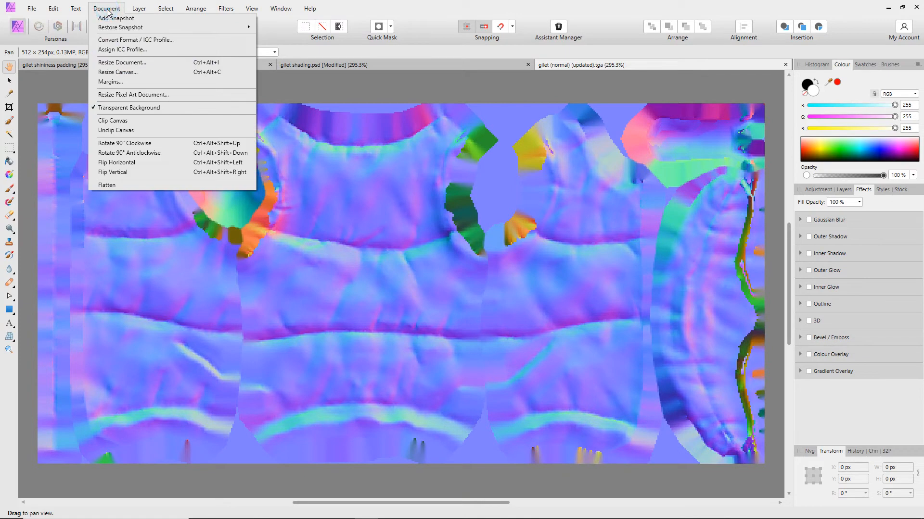
pyautogui.click(139, 9)
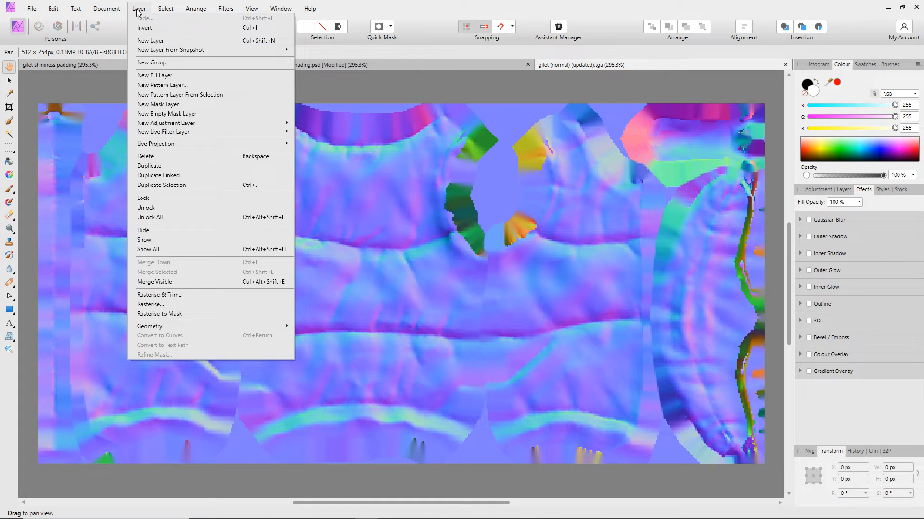
pyautogui.moveTo(157, 11)
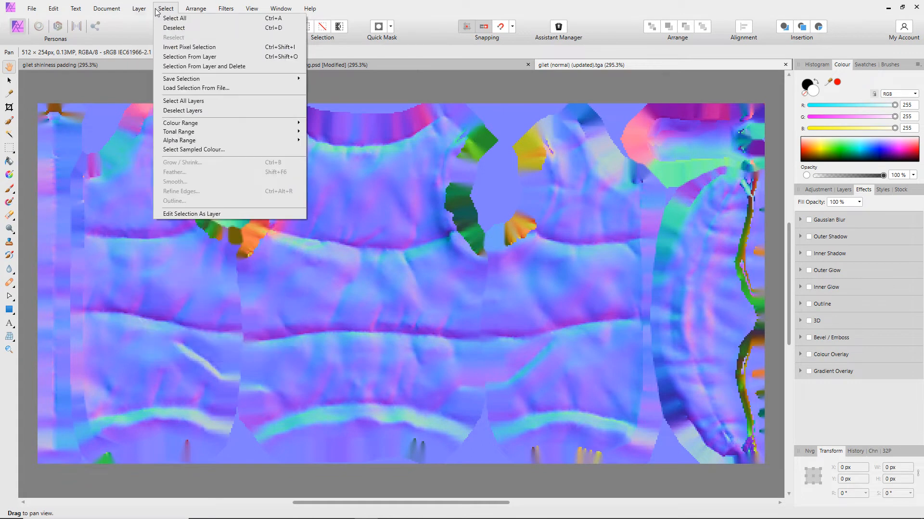
pyautogui.moveTo(226, 9)
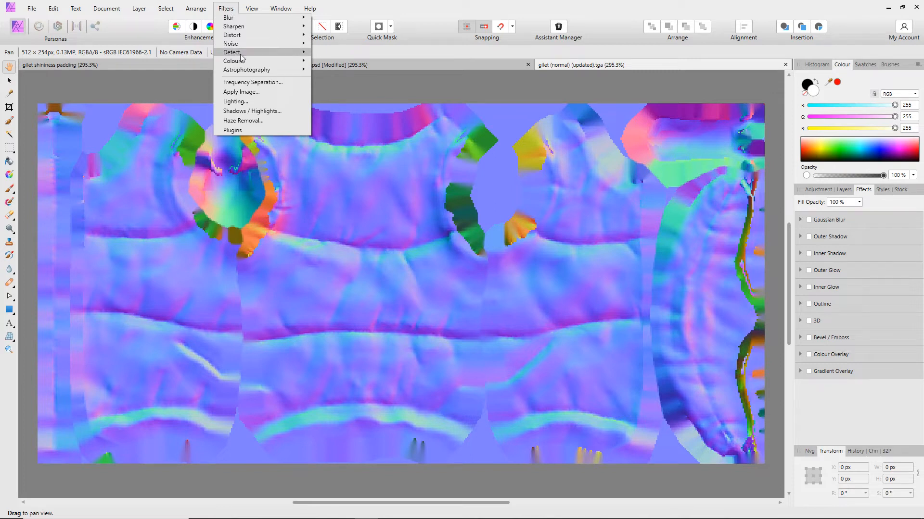
pyautogui.moveTo(242, 63)
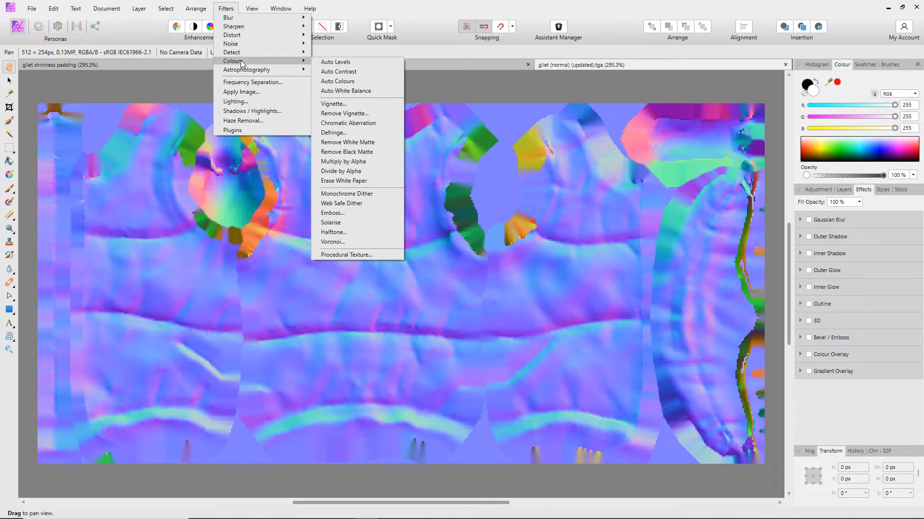
pyautogui.click(52, 9)
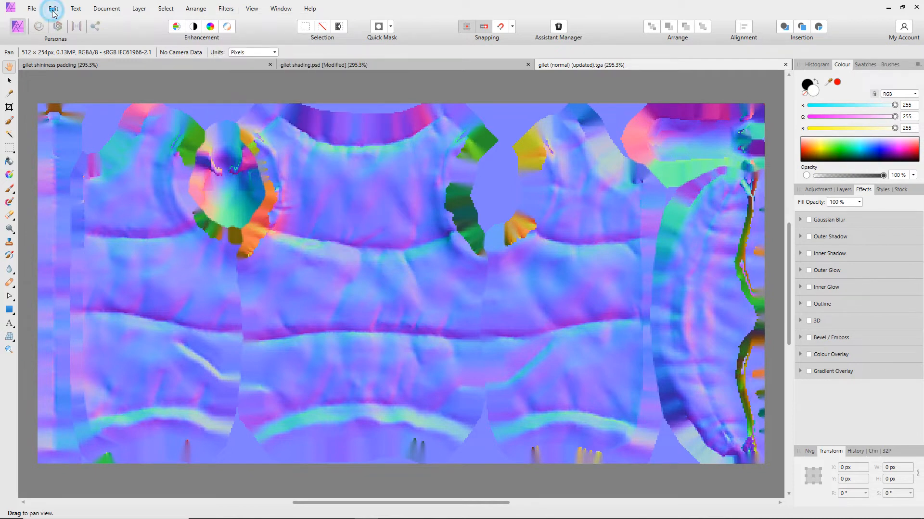
pyautogui.click(53, 10)
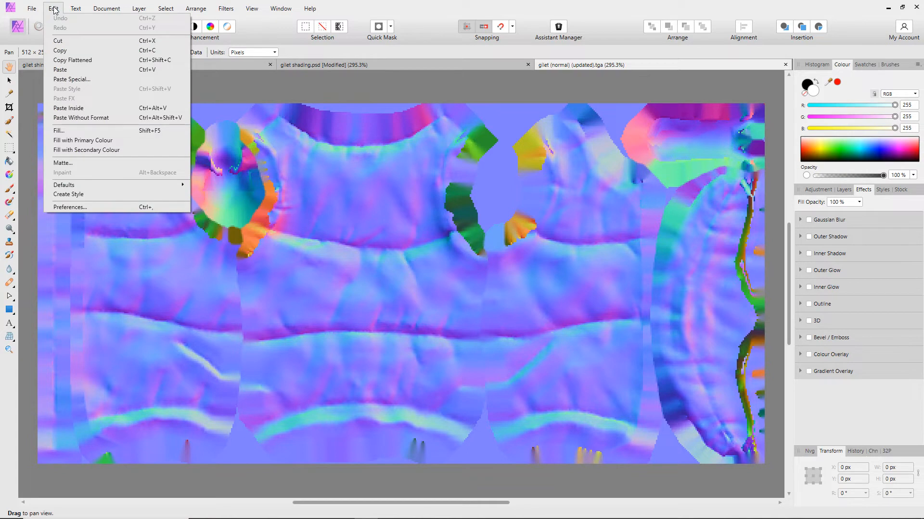
pyautogui.moveTo(79, 10)
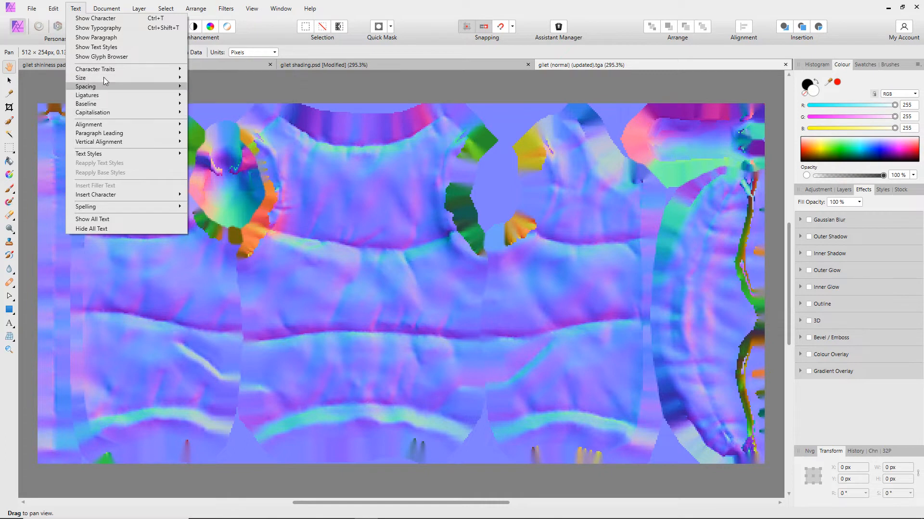
# Convert the gilet (normal) (updated).tga document's colour format to Grey/8.
pyautogui.moveTo(110, 10)
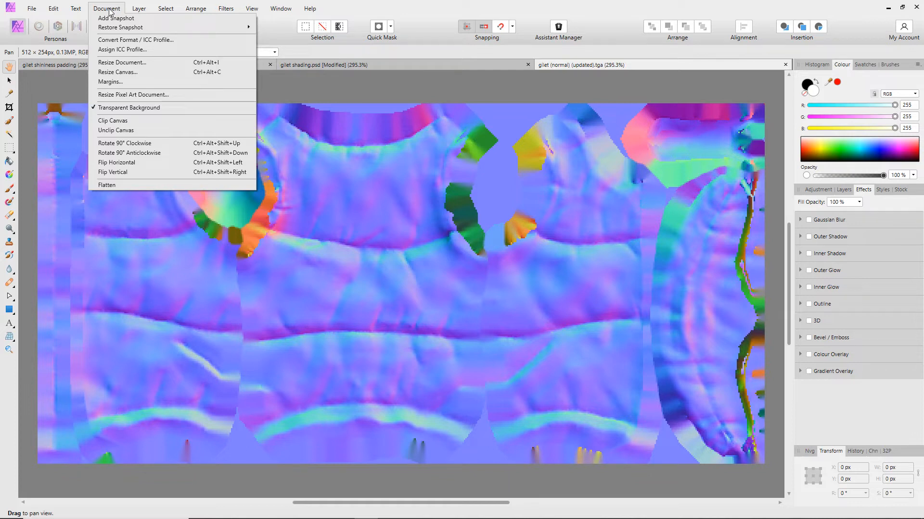
pyautogui.click(125, 40)
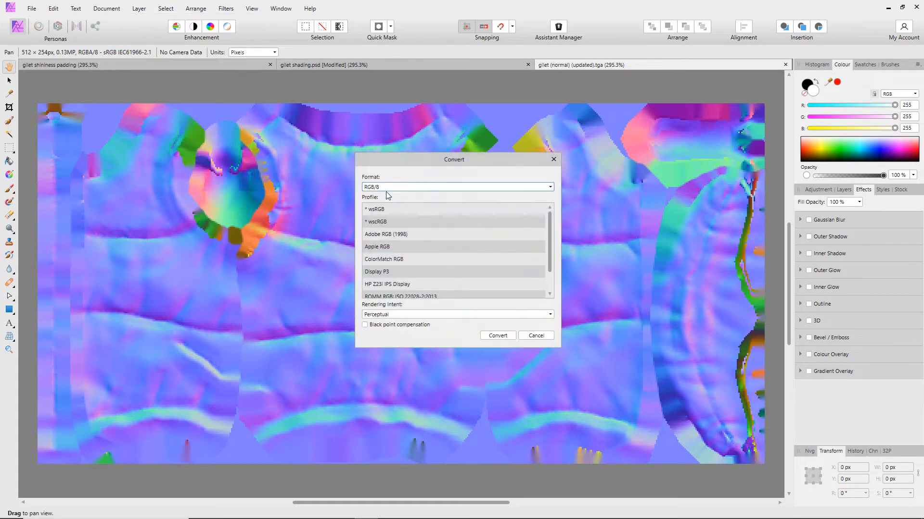
pyautogui.click(400, 188)
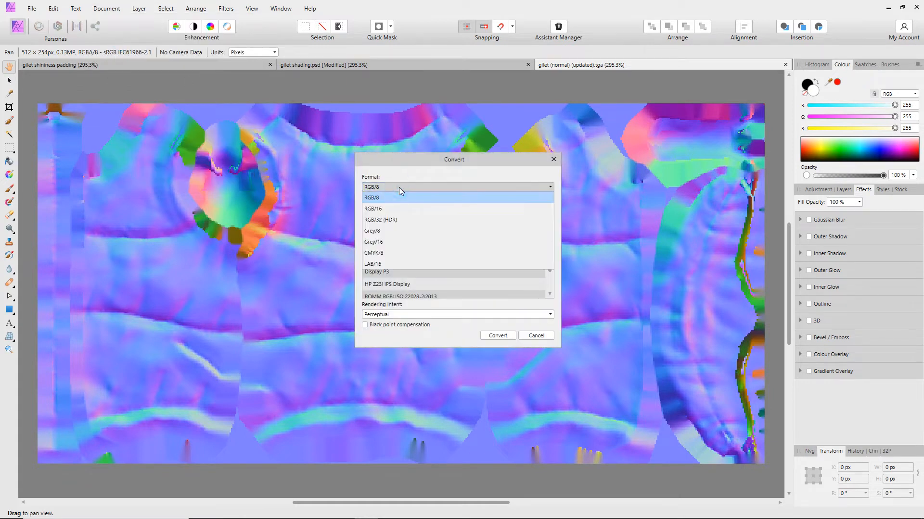
pyautogui.click(374, 231)
pyautogui.click(498, 336)
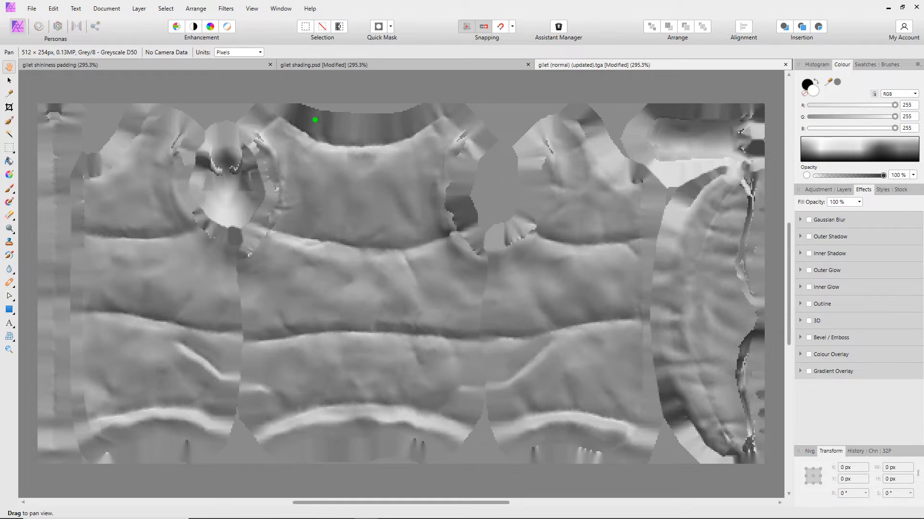
pyautogui.moveTo(332, 125)
pyautogui.mouseDown()
pyautogui.moveTo(324, 122)
pyautogui.moveTo(396, 114)
pyautogui.moveTo(358, 120)
pyautogui.moveTo(400, 138)
pyautogui.moveTo(366, 142)
pyautogui.mouseUp()
pyautogui.moveTo(323, 240)
pyautogui.mouseDown()
pyautogui.moveTo(393, 253)
pyautogui.moveTo(378, 246)
pyautogui.mouseUp()
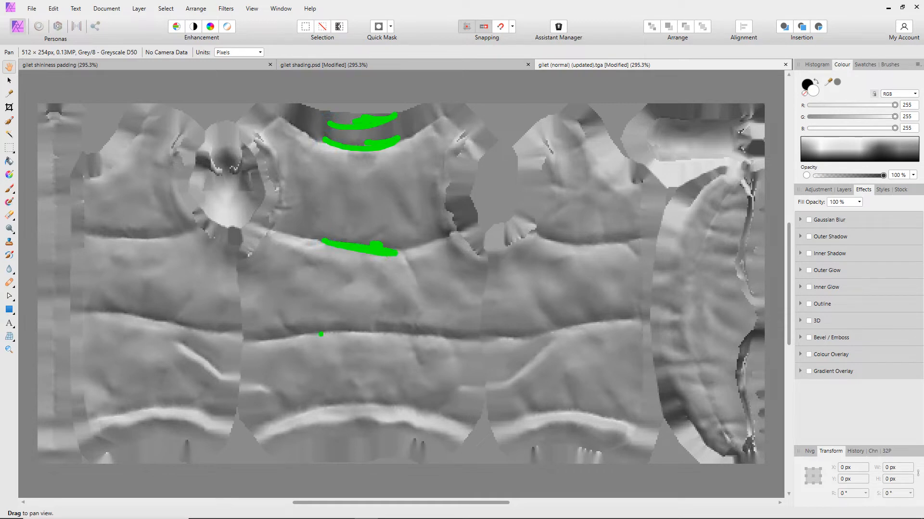
pyautogui.press('Escape')
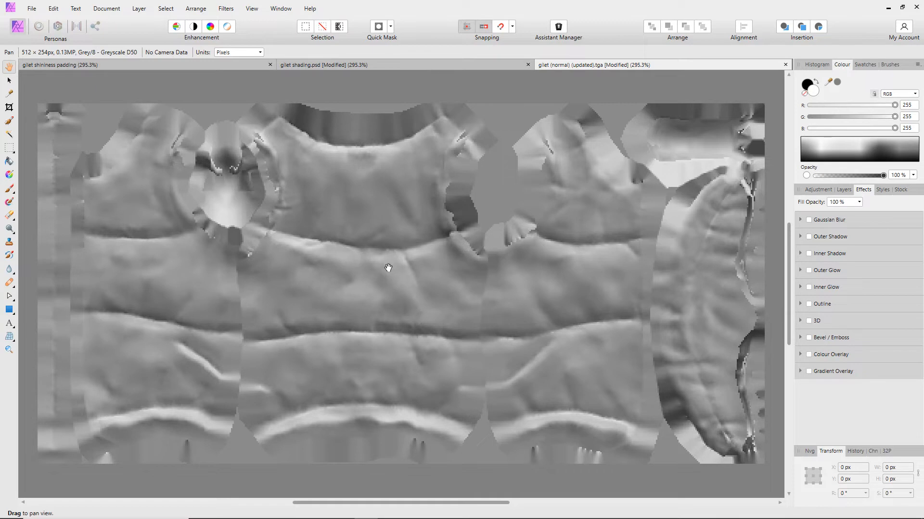
pyautogui.hotkey('ctrl', '2')
pyautogui.moveTo(312, 170)
pyautogui.mouseDown()
pyautogui.moveTo(311, 203)
pyautogui.moveTo(364, 222)
pyautogui.moveTo(418, 180)
pyautogui.mouseUp()
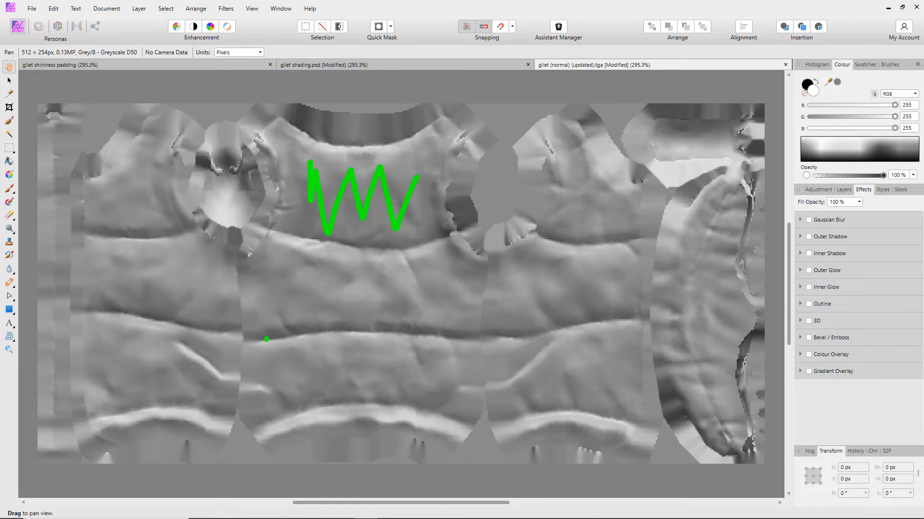
pyautogui.moveTo(263, 336)
pyautogui.mouseDown()
pyautogui.moveTo(357, 325)
pyautogui.moveTo(471, 334)
pyautogui.mouseUp()
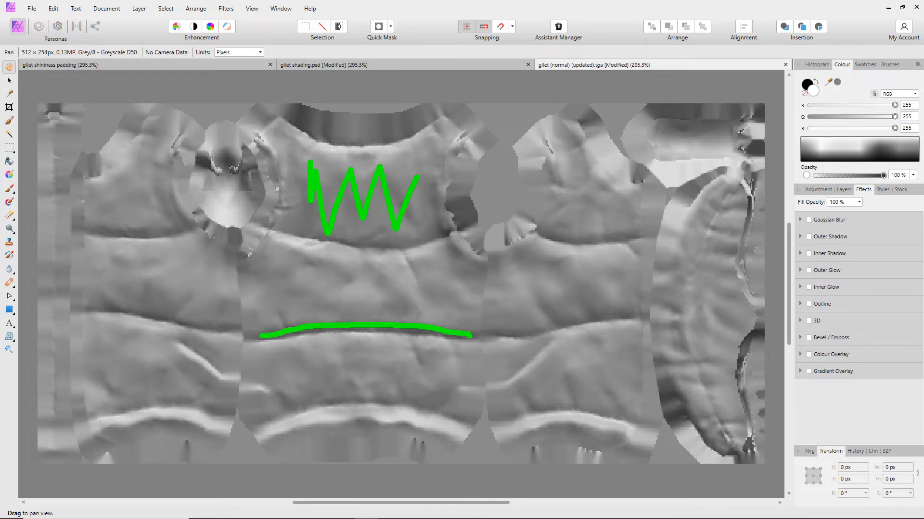
pyautogui.press('e')
pyautogui.moveTo(259, 336)
pyautogui.mouseDown()
pyautogui.moveTo(321, 329)
pyautogui.moveTo(472, 337)
pyautogui.mouseUp()
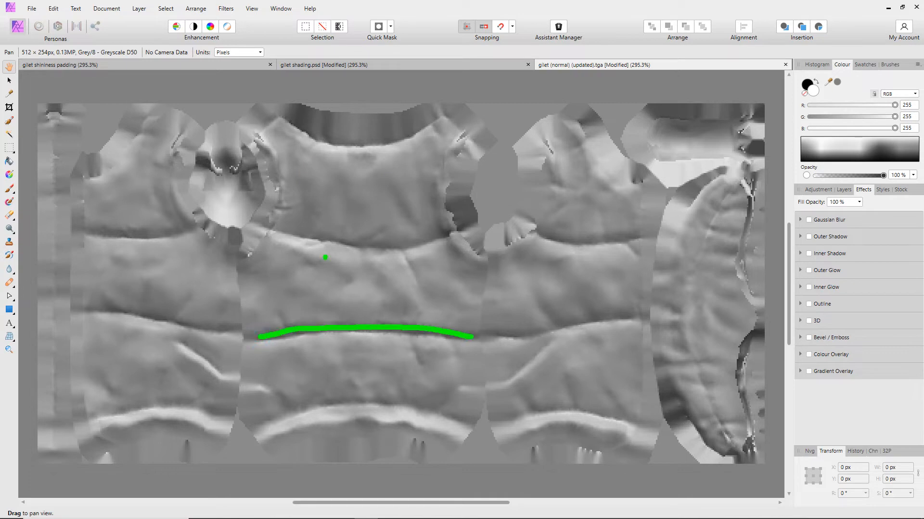
pyautogui.moveTo(271, 231)
pyautogui.mouseDown()
pyautogui.moveTo(367, 249)
pyautogui.moveTo(445, 236)
pyautogui.mouseUp()
pyautogui.moveTo(292, 265)
pyautogui.mouseDown()
pyautogui.moveTo(338, 265)
pyautogui.moveTo(405, 311)
pyautogui.moveTo(454, 274)
pyautogui.mouseUp()
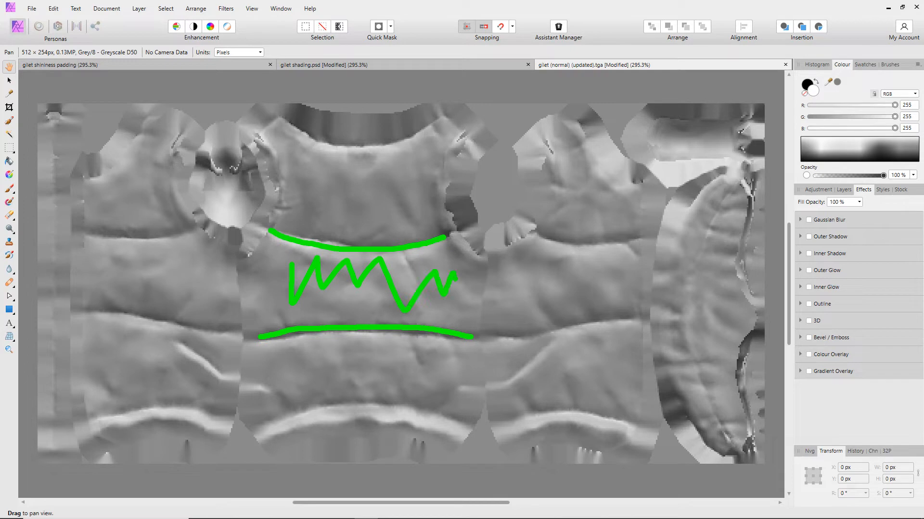
pyautogui.press('Escape')
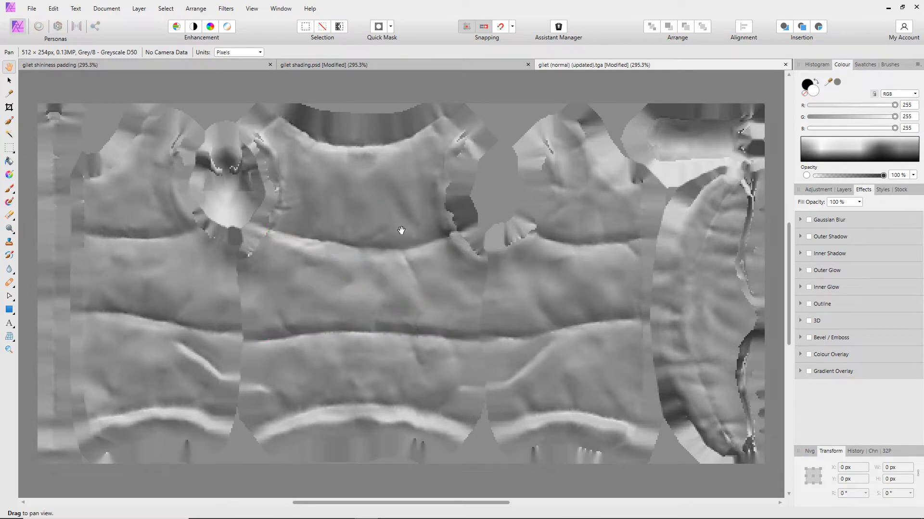
# Duplicate the Background layer of the greyscale normal map.
pyautogui.click(819, 190)
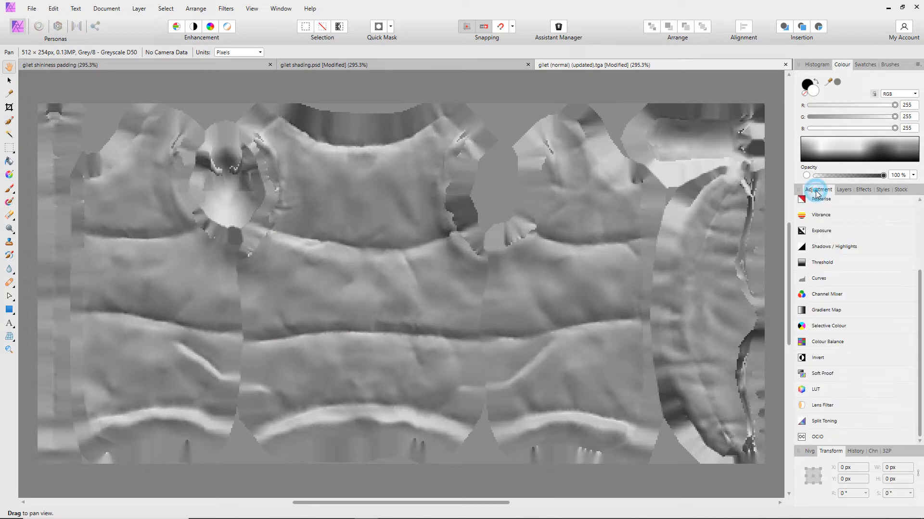
pyautogui.click(843, 190)
pyautogui.rightClick(812, 220)
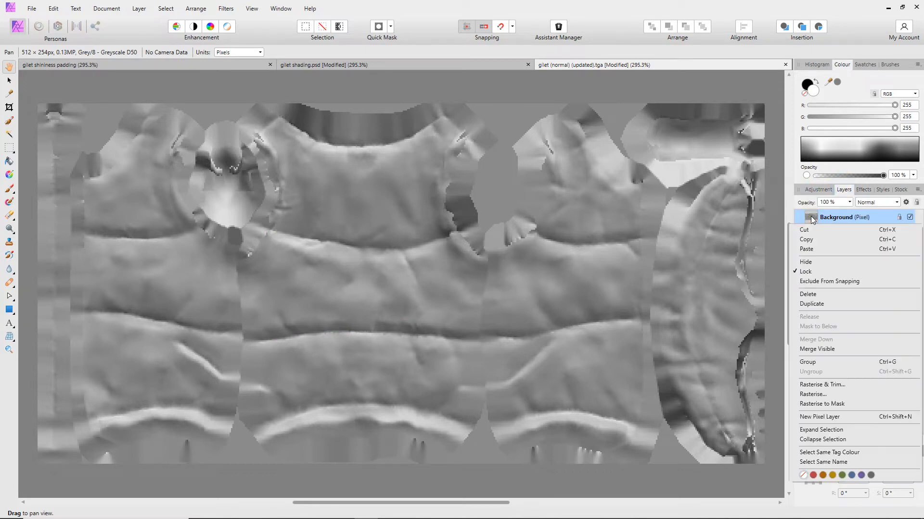
pyautogui.click(811, 304)
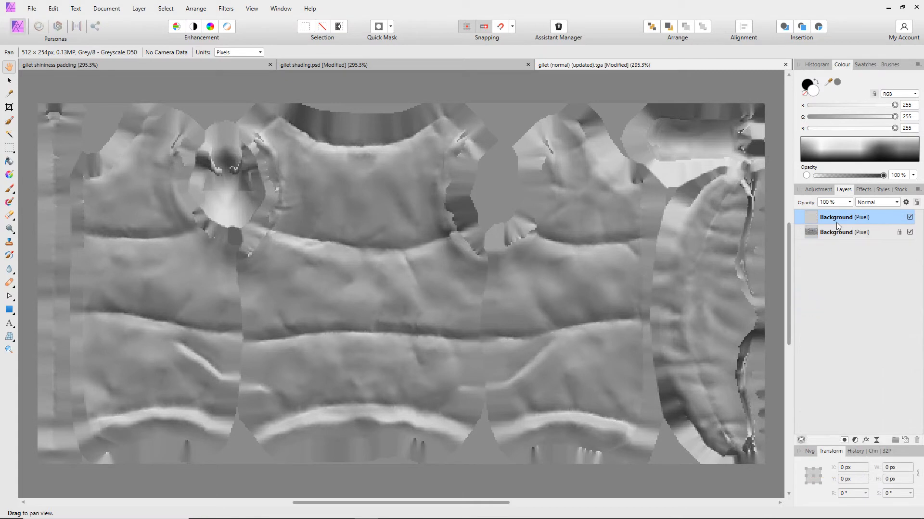
# Set the duplicated Background layer's blend mode to Exclusion and its opacity to 71%.
pyautogui.click(875, 203)
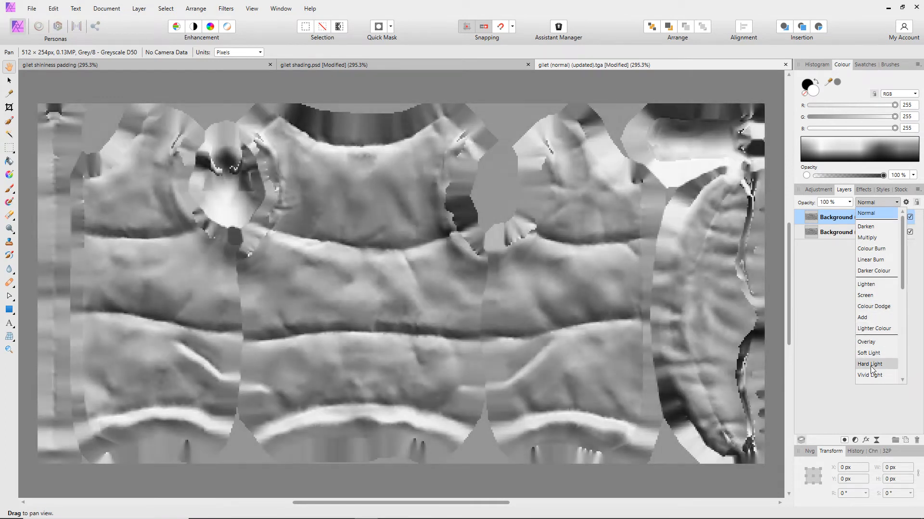
pyautogui.scroll(-3, 872, 368)
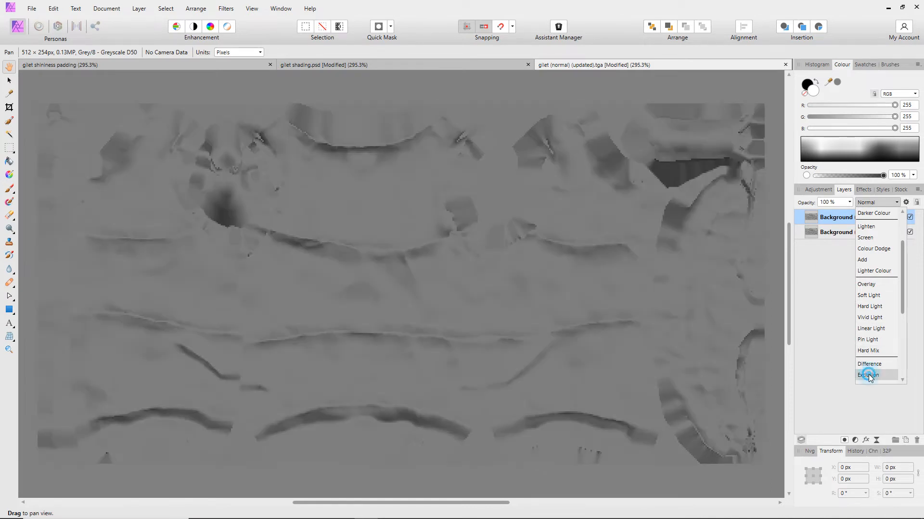
pyautogui.click(869, 376)
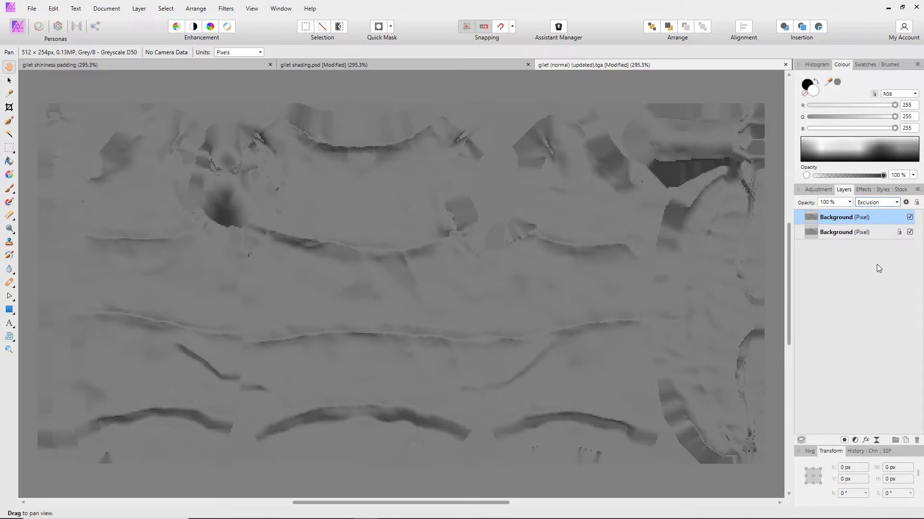
pyautogui.click(849, 202)
pyautogui.moveTo(850, 212)
pyautogui.mouseDown()
pyautogui.moveTo(815, 216)
pyautogui.moveTo(832, 217)
pyautogui.mouseUp()
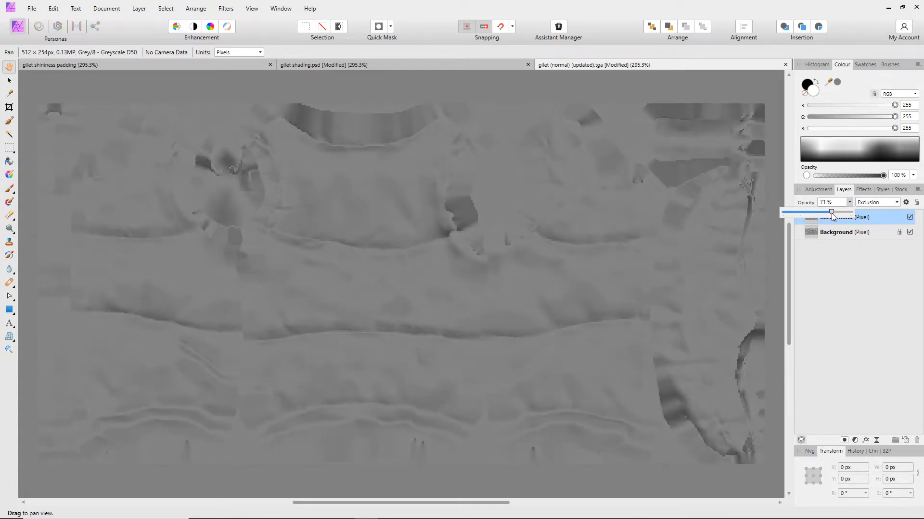
# Duplicate the locked Background layer at the base of the layer stack.
pyautogui.click(810, 236)
pyautogui.rightClick(810, 235)
pyautogui.click(812, 319)
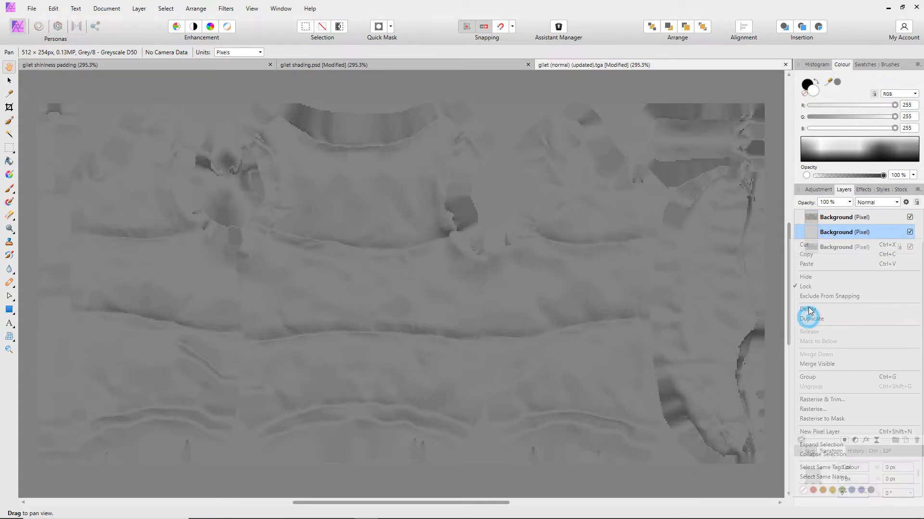
# Hide the top Background layer and apply a monochrome High Pass filter with a 1.9 px radius to the middle Background layer.
pyautogui.click(909, 216)
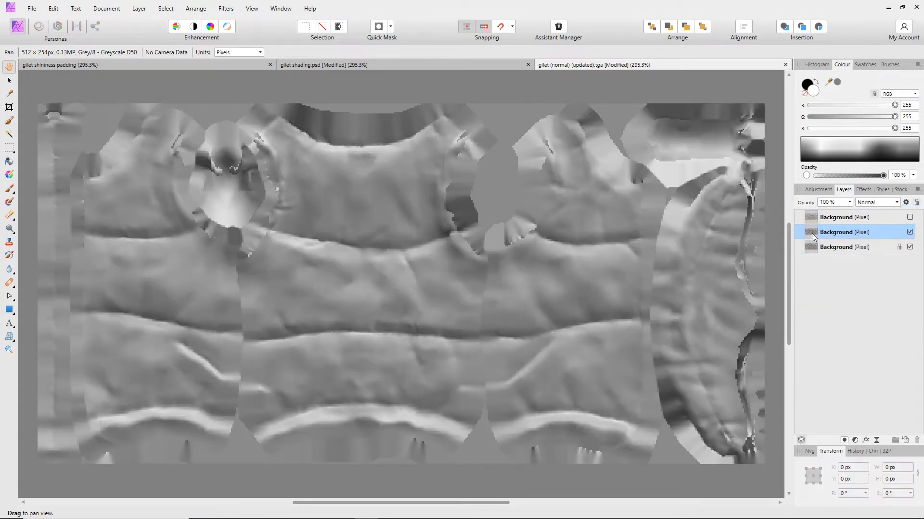
pyautogui.click(225, 8)
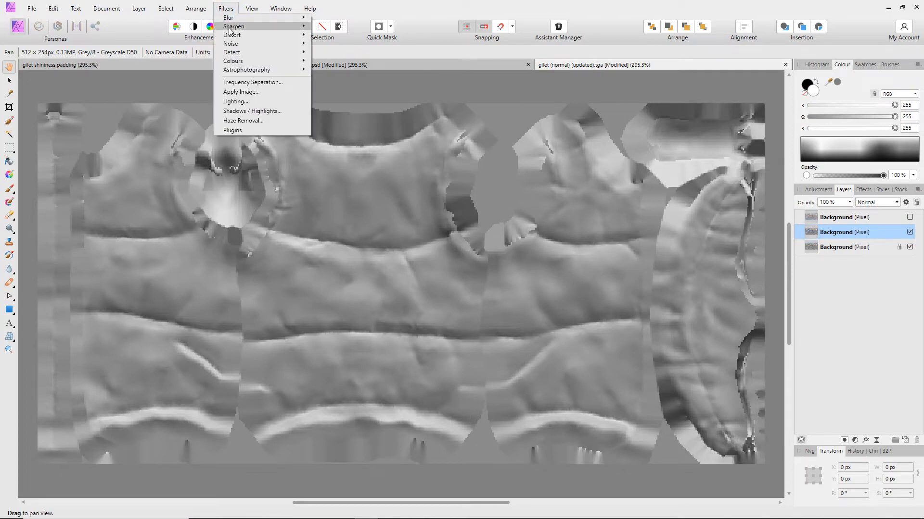
pyautogui.moveTo(230, 30)
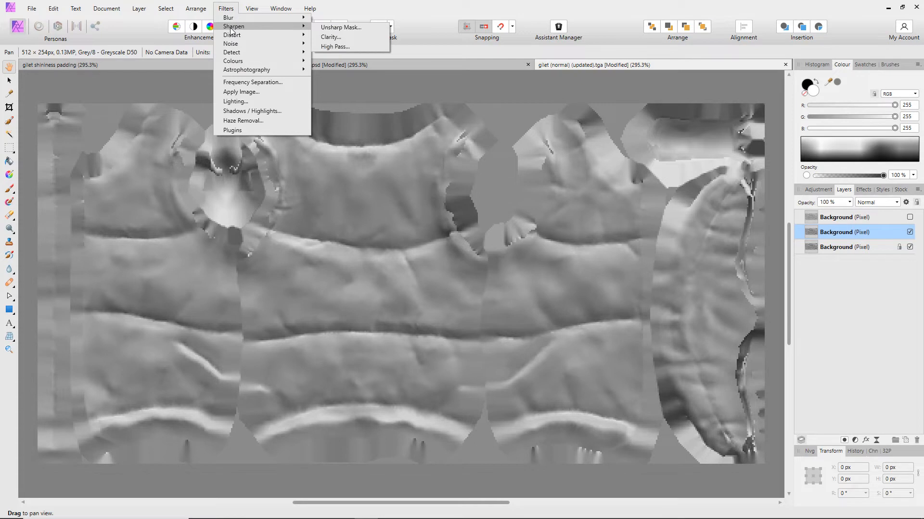
pyautogui.click(334, 47)
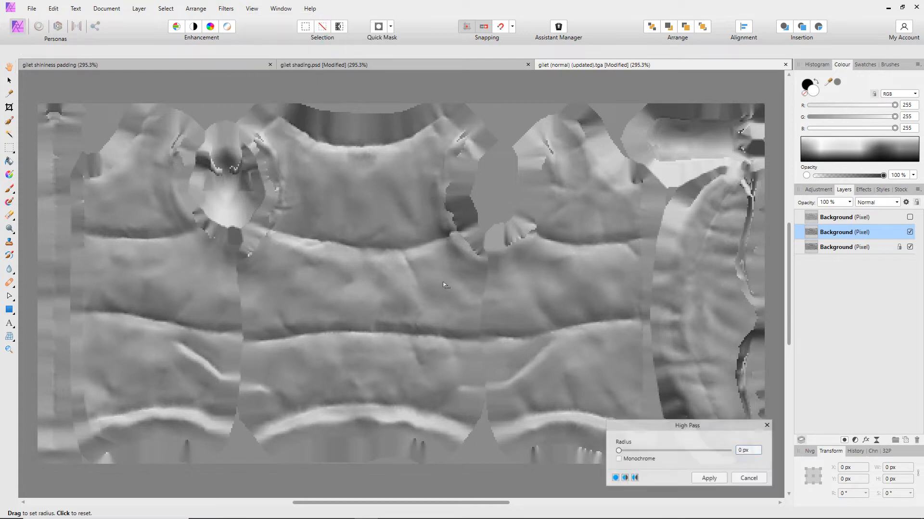
pyautogui.moveTo(656, 429); pyautogui.dragTo(387, 371)
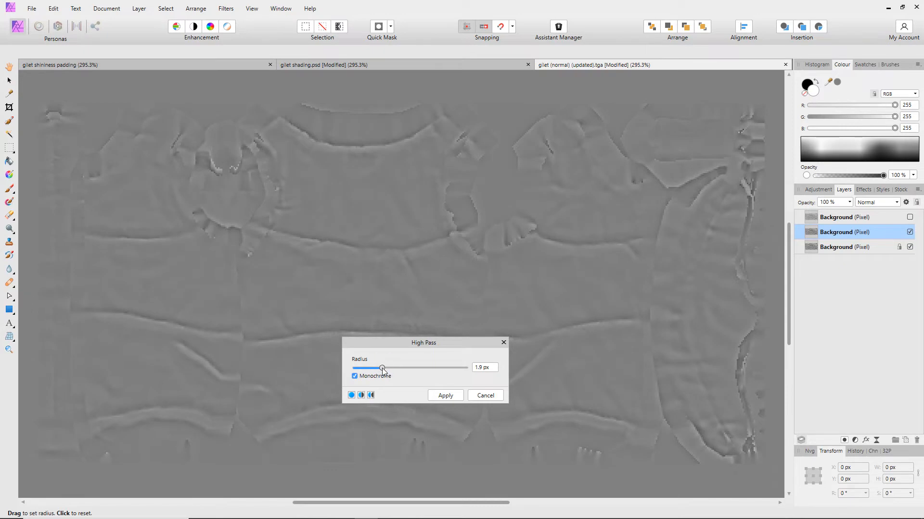
pyautogui.click(448, 396)
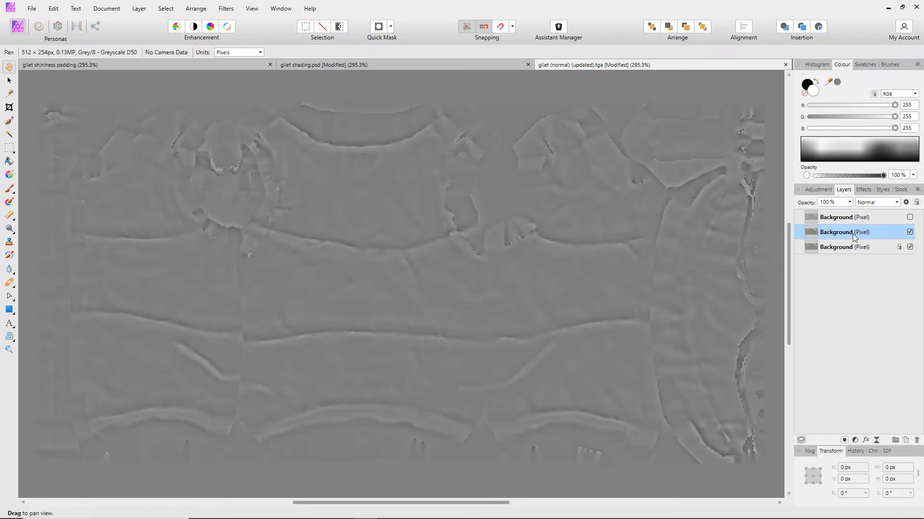
# Set the middle Background layer's blend mode to Lighter Colour, keeping its opacity at 100%.
pyautogui.click(876, 202)
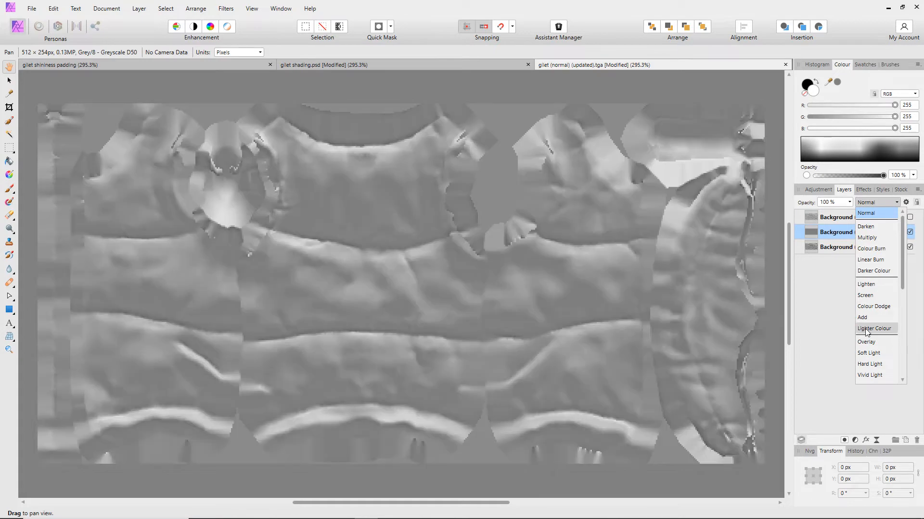
pyautogui.click(865, 329)
pyautogui.click(849, 202)
pyautogui.moveTo(851, 212); pyautogui.dragTo(853, 215)
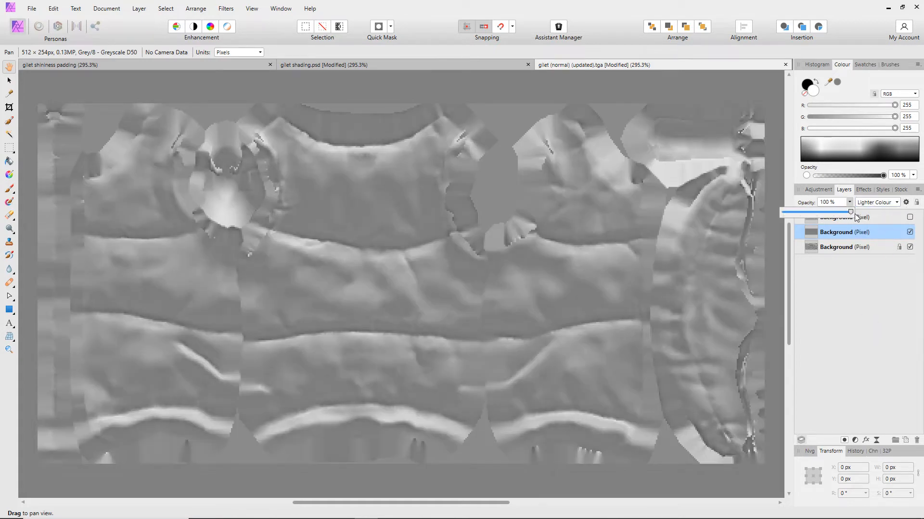
# Show the top Background layer again and set its opacity to 60%, keeping the Exclusion blend mode.
pyautogui.click(911, 218)
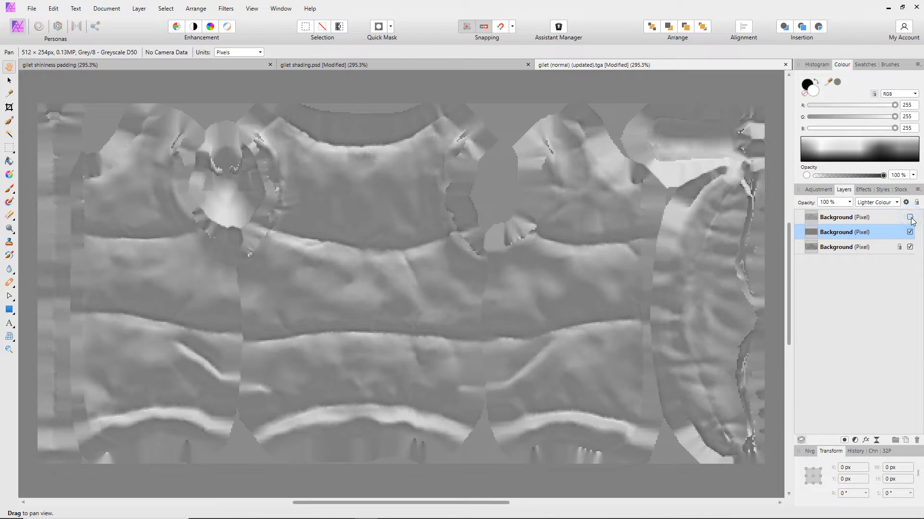
pyautogui.click(910, 219)
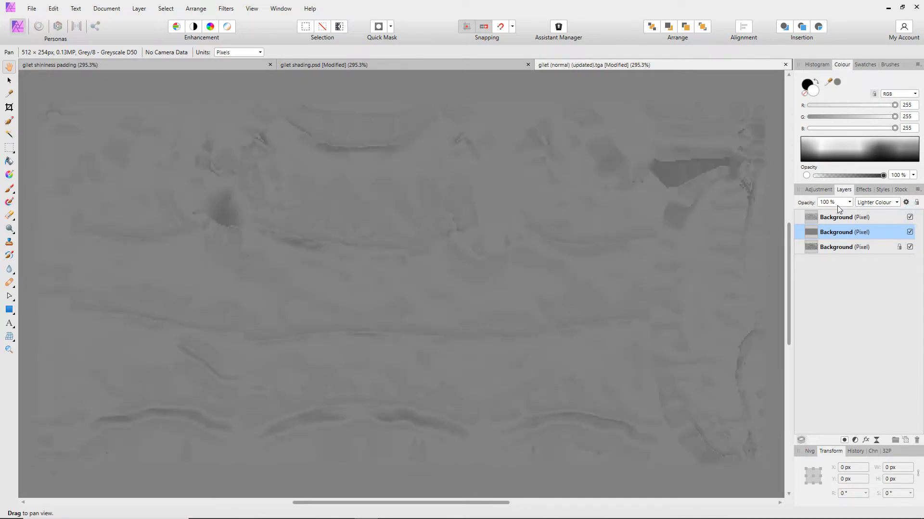
pyautogui.click(884, 217)
pyautogui.moveTo(849, 202)
pyautogui.mouseDown()
pyautogui.moveTo(855, 217)
pyautogui.moveTo(845, 214)
pyautogui.mouseUp()
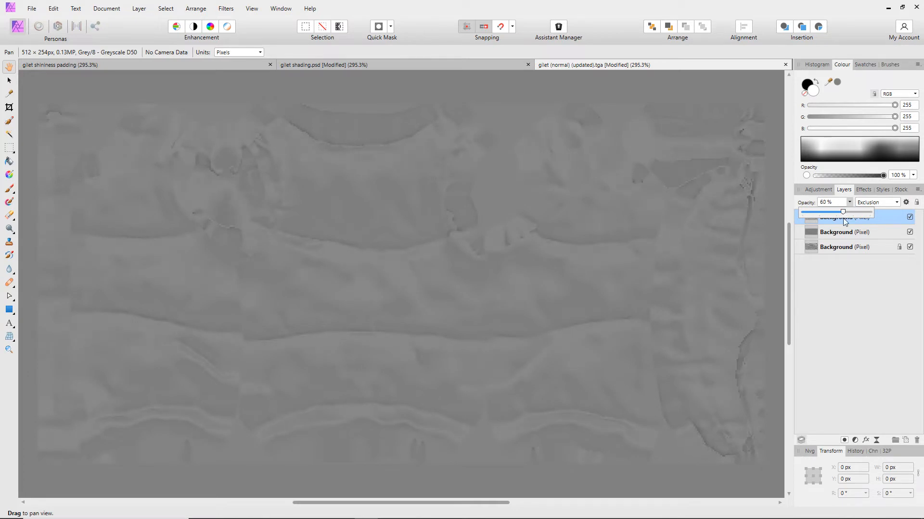
pyautogui.click(894, 203)
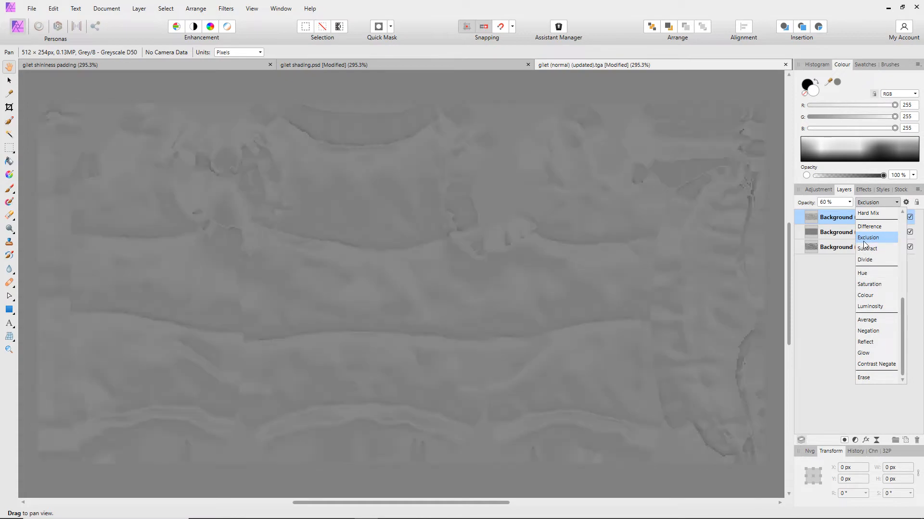
pyautogui.click(869, 238)
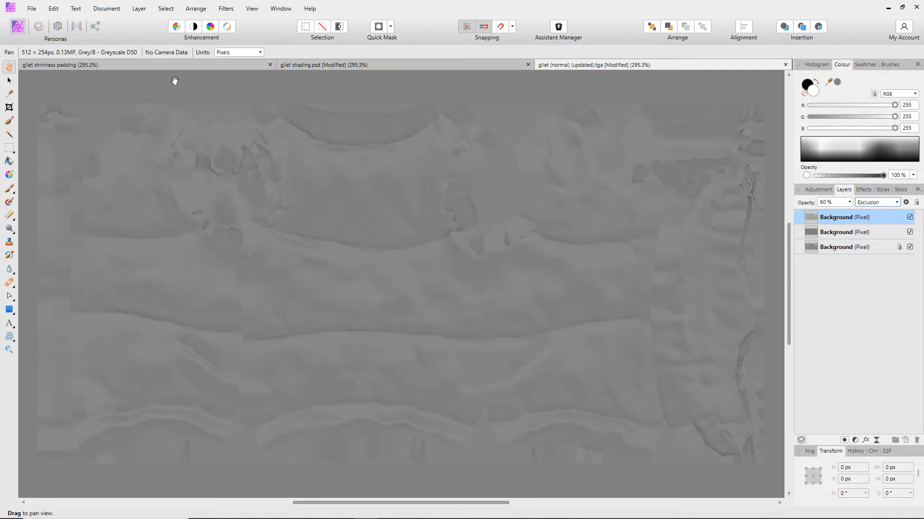
# Compare the gilet shininess padding texture with the blended greyscale normal map, examining its panels and neckline.
pyautogui.click(162, 65)
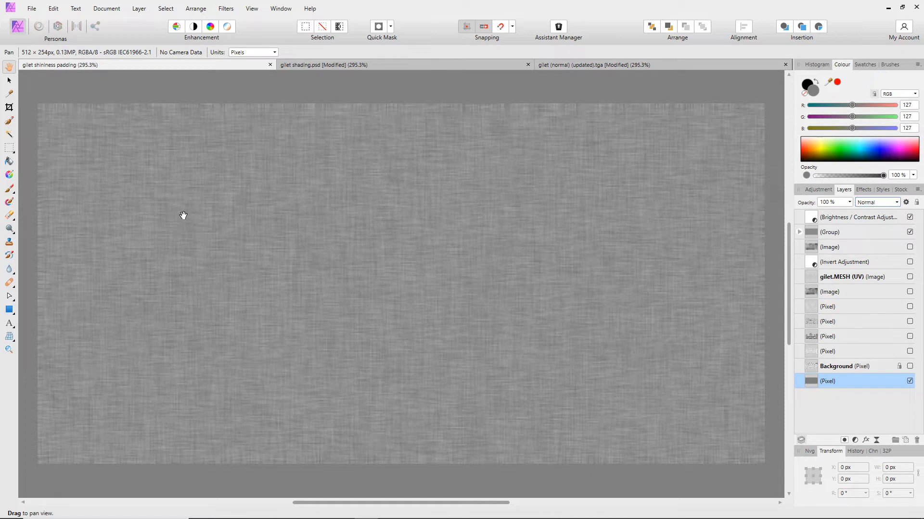
pyautogui.click(582, 67)
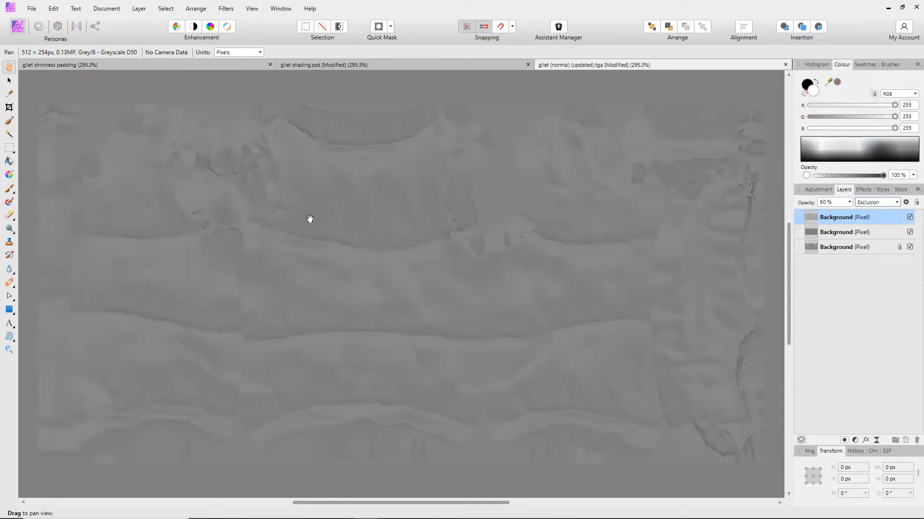
pyautogui.moveTo(313, 156)
pyautogui.mouseDown()
pyautogui.moveTo(404, 190)
pyautogui.moveTo(414, 169)
pyautogui.mouseUp()
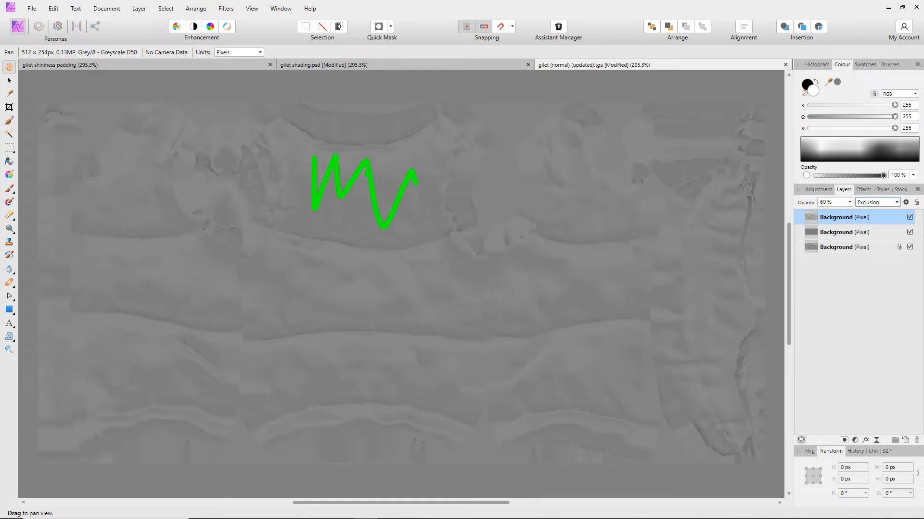
pyautogui.press('Escape')
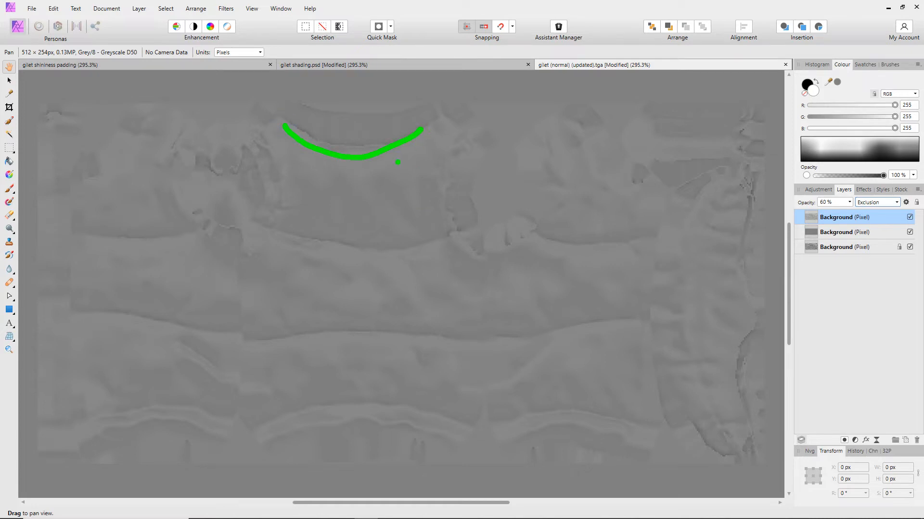
pyautogui.press('Escape')
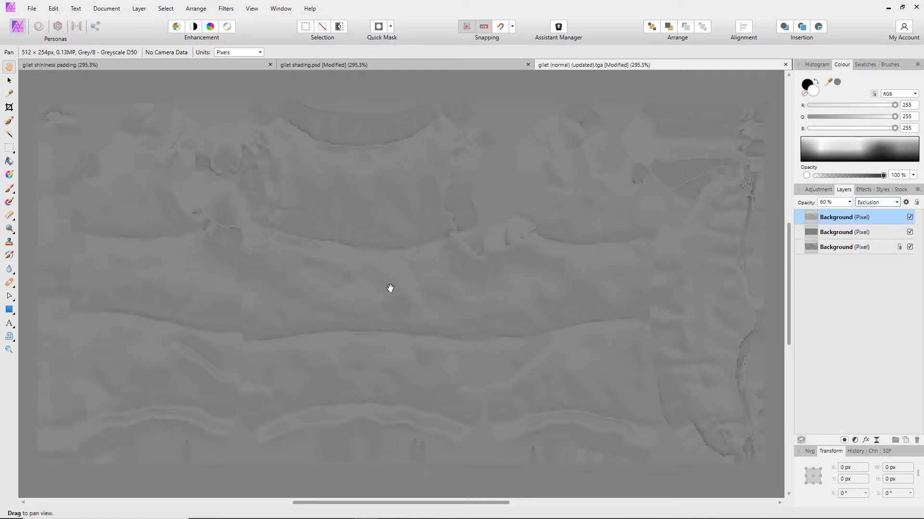
# Start exporting the whole greyscale normal map document in PNG format at 512 x 254 px.
pyautogui.click(32, 8)
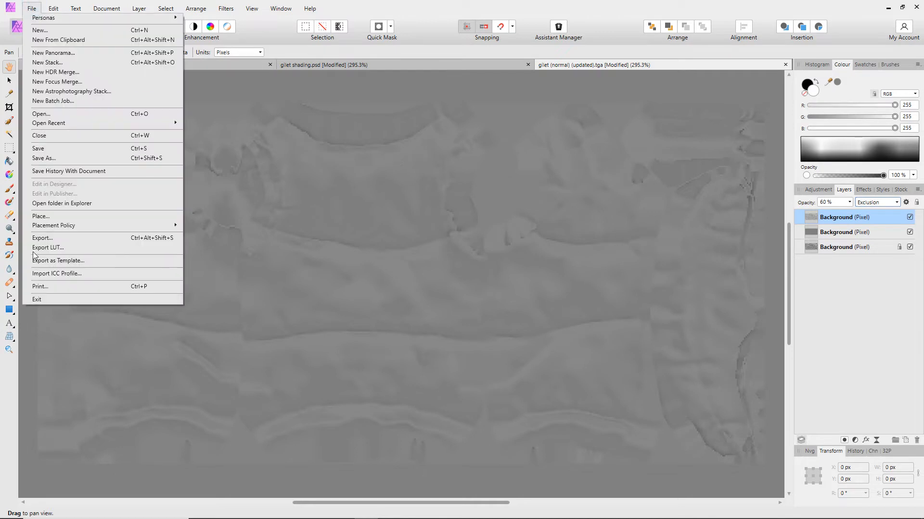
pyautogui.click(37, 238)
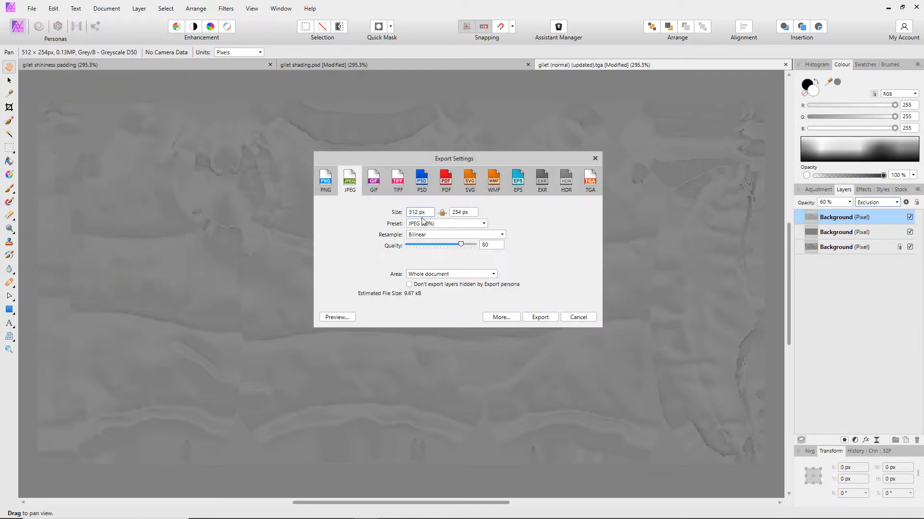
pyautogui.click(327, 182)
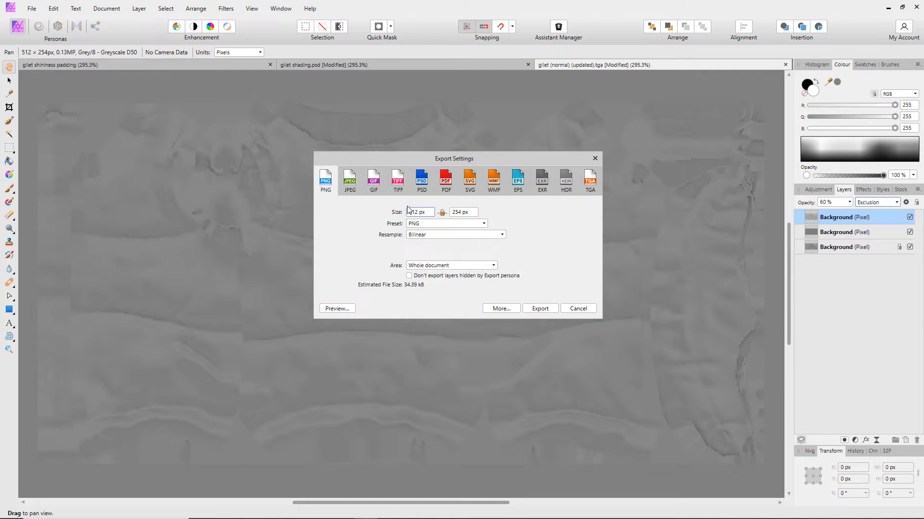
pyautogui.click(539, 309)
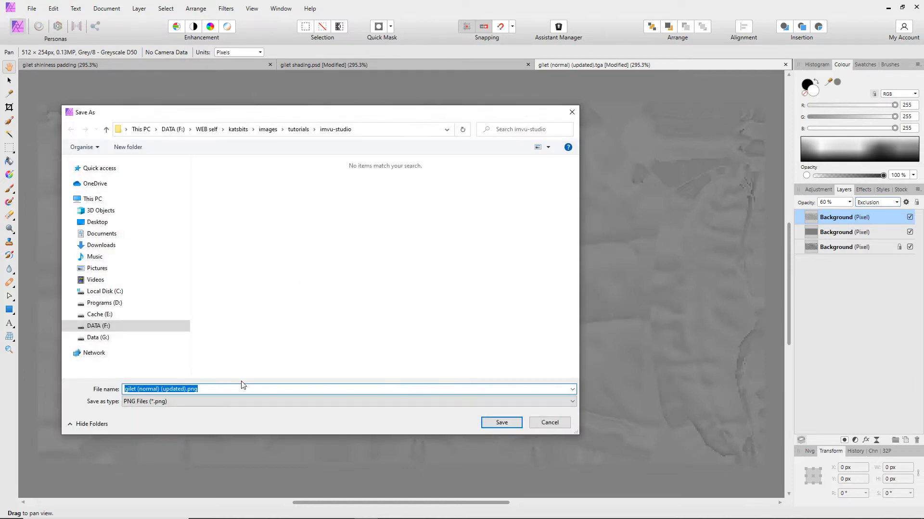
# Save the exported image as "gilet (normal) (updated) shininess test.png" in the Social > IMVU > avatar > Blender 2.8+ folder on DATA (F:).
pyautogui.click(191, 129)
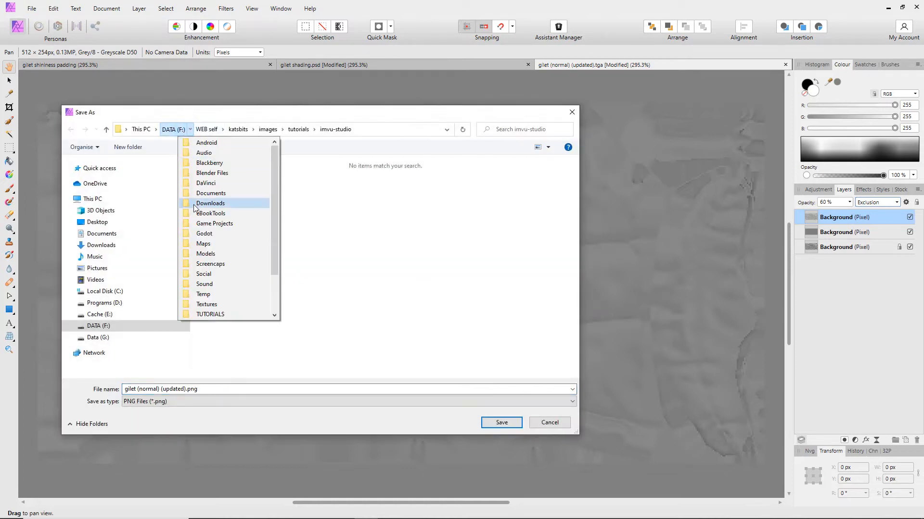
pyautogui.click(201, 274)
pyautogui.doubleClick(279, 185)
pyautogui.doubleClick(330, 264)
pyautogui.doubleClick(278, 198)
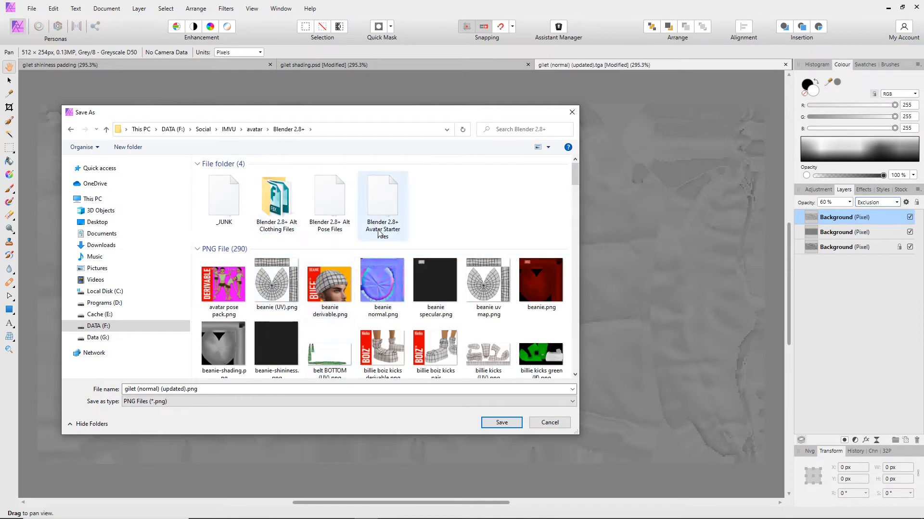
pyautogui.scroll(-2, 362, 270)
pyautogui.moveTo(205, 389); pyautogui.dragTo(124, 389)
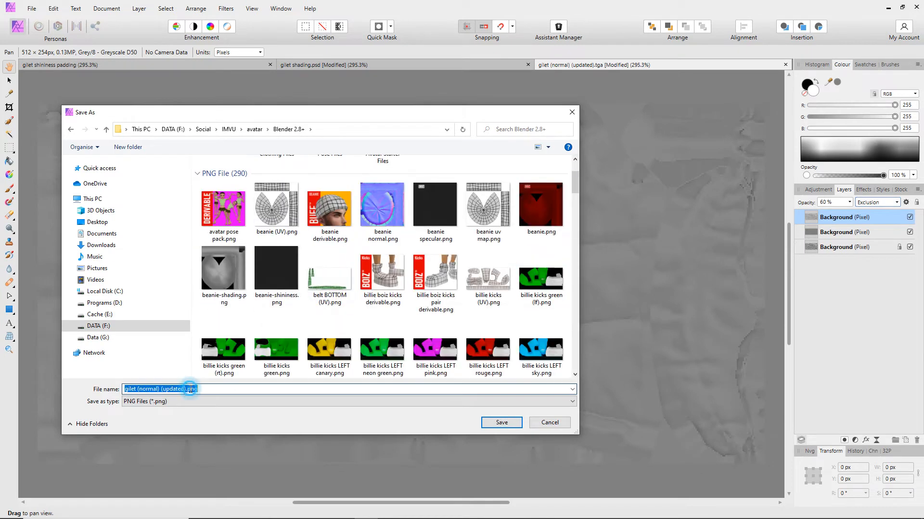
pyautogui.click(186, 389)
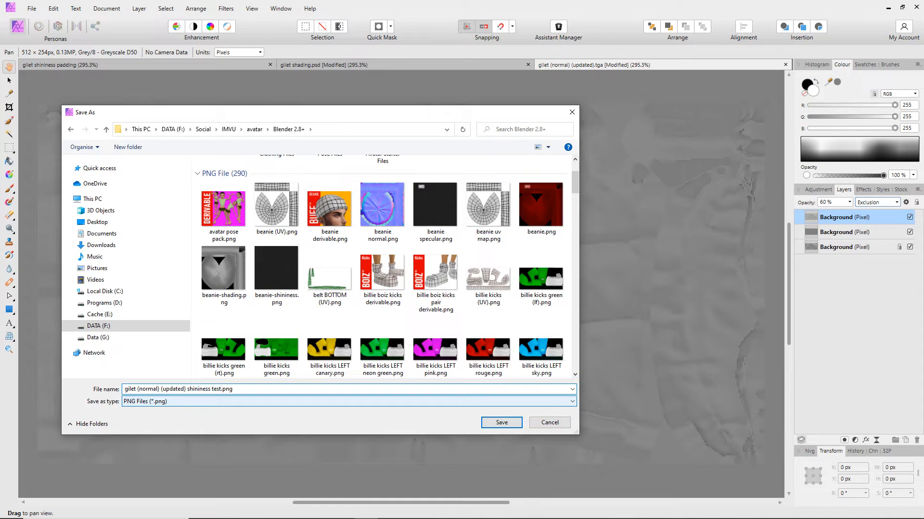
pyautogui.click(503, 422)
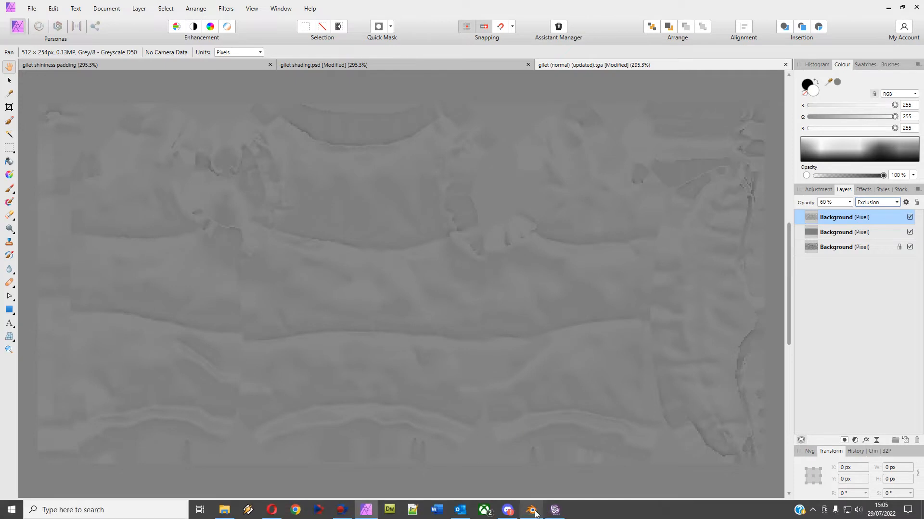
# Switch to IMVU Studio, set the gilet_[0] material's Fresnel Reflection to 48 and preview the change on the avatar.
pyautogui.click(555, 510)
pyautogui.moveTo(293, 303); pyautogui.dragTo(319, 309)
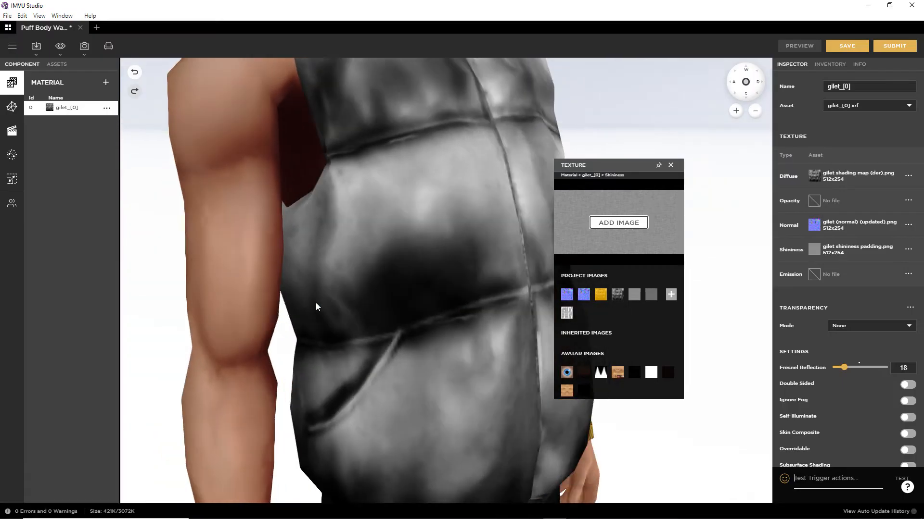
pyautogui.click(860, 368)
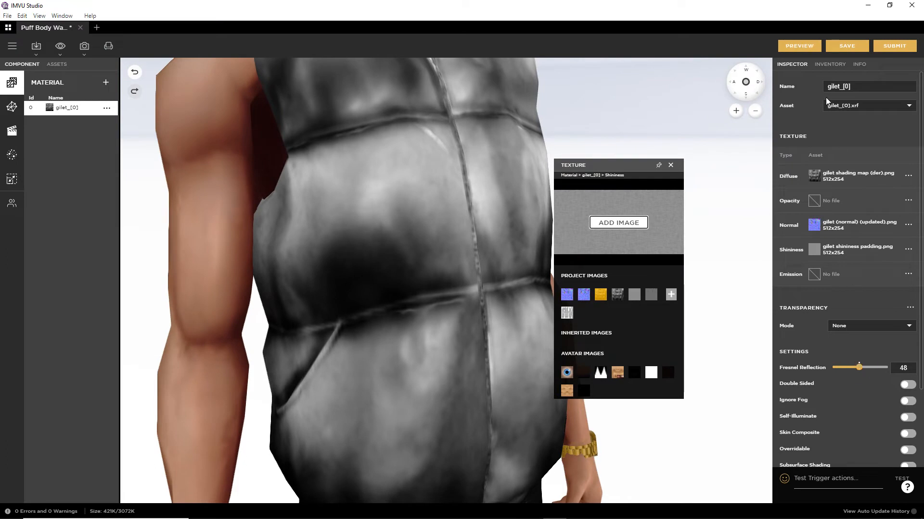
pyautogui.click(800, 47)
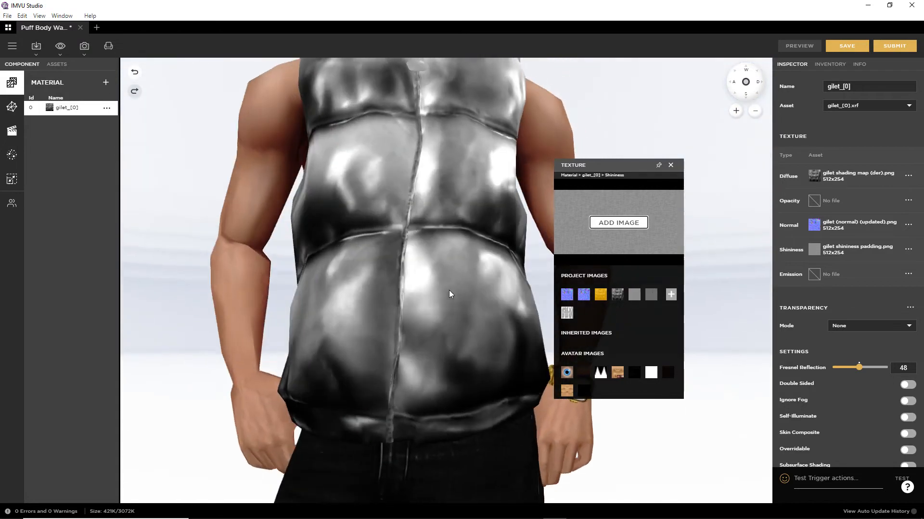
# Set "gilet (normal) (updated) shininess test.png" as the gilet_[0] material's Shininess texture and preview the change on the avatar.
pyautogui.click(616, 224)
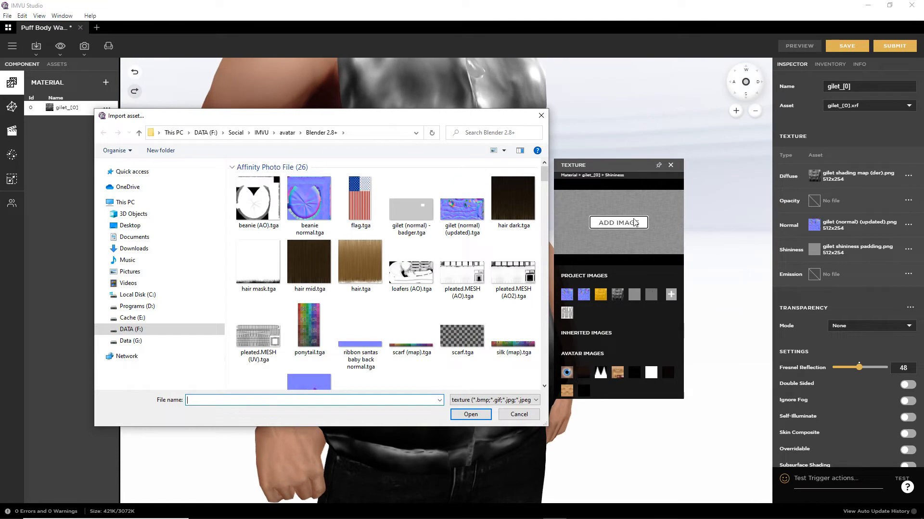
pyautogui.moveTo(802, 240)
pyautogui.mouseDown()
pyautogui.moveTo(837, 249)
pyautogui.moveTo(743, 232)
pyautogui.moveTo(692, 205)
pyautogui.mouseUp()
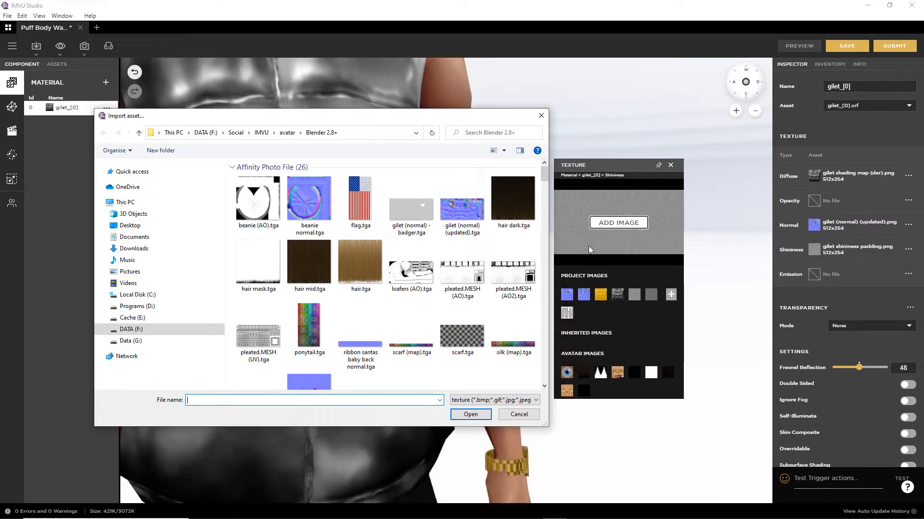
pyautogui.scroll(-8, 417, 276)
pyautogui.scroll(-10, 417, 276)
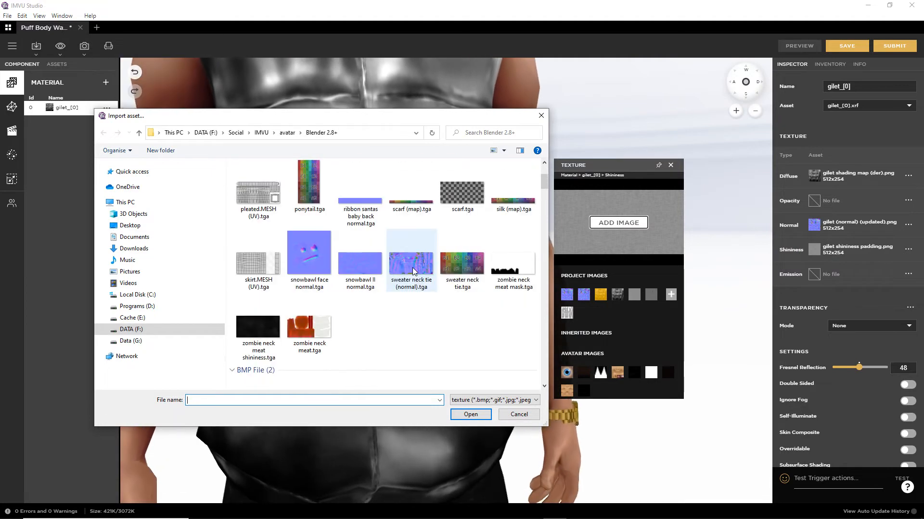
pyautogui.scroll(-10, 411, 270)
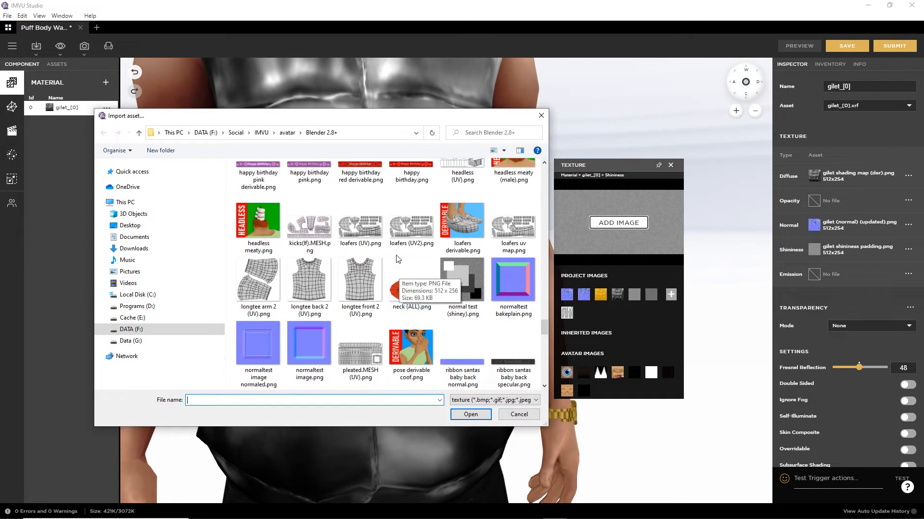
pyautogui.scroll(6, 403, 282)
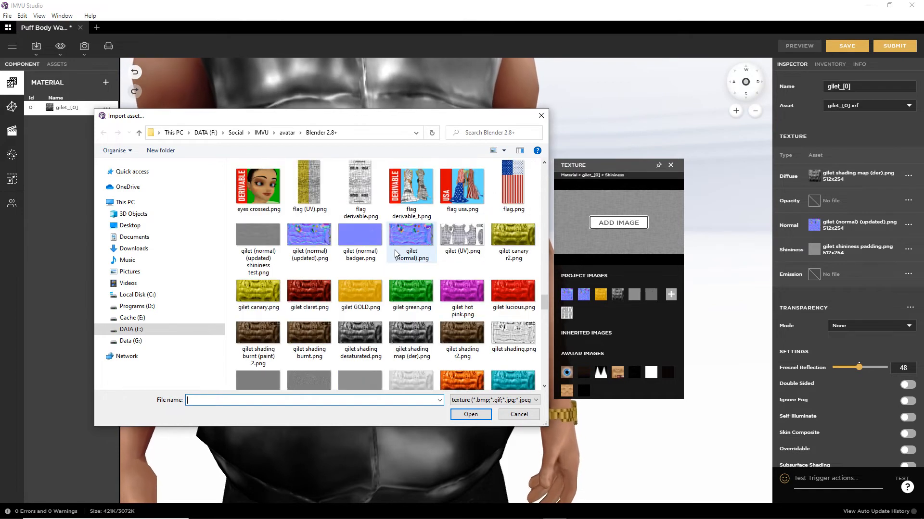
pyautogui.click(258, 238)
pyautogui.click(458, 415)
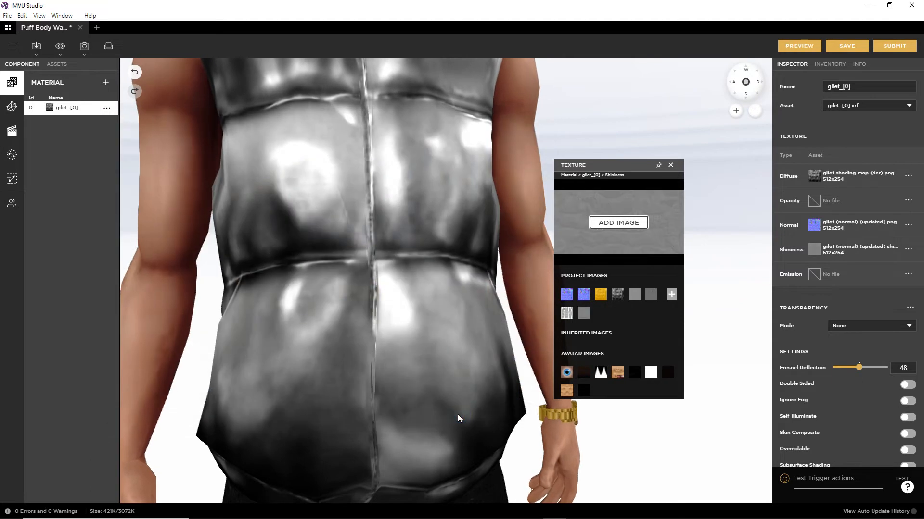
pyautogui.click(800, 46)
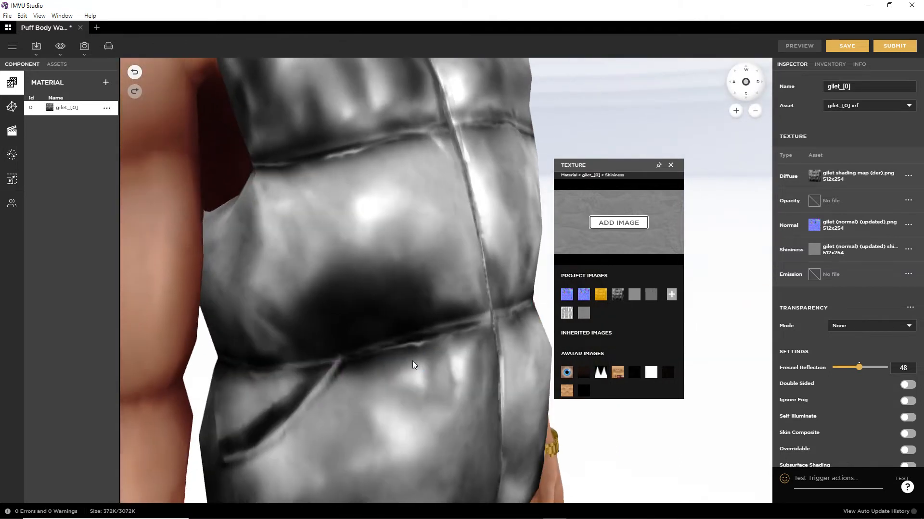
# Examine the gilet's side, back and front, checking how the seams and padded panels catch the light.
pyautogui.moveTo(413, 362)
pyautogui.mouseDown()
pyautogui.moveTo(398, 357)
pyautogui.moveTo(431, 351)
pyautogui.moveTo(315, 351)
pyautogui.moveTo(361, 358)
pyautogui.moveTo(401, 350)
pyautogui.moveTo(253, 342)
pyautogui.moveTo(345, 354)
pyautogui.moveTo(312, 264)
pyautogui.moveTo(347, 267)
pyautogui.moveTo(348, 292)
pyautogui.moveTo(281, 356)
pyautogui.moveTo(284, 377)
pyautogui.moveTo(379, 371)
pyautogui.moveTo(345, 366)
pyautogui.mouseUp()
pyautogui.hotkey('ctrl', '2')
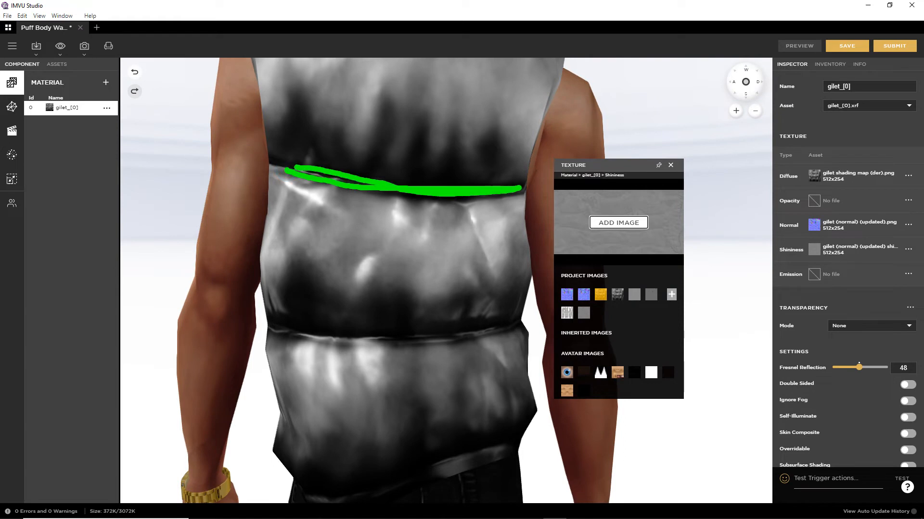
pyautogui.moveTo(280, 331); pyautogui.dragTo(452, 336)
pyautogui.moveTo(505, 324)
pyautogui.mouseDown()
pyautogui.moveTo(332, 345)
pyautogui.moveTo(475, 356)
pyautogui.mouseUp()
pyautogui.press('Escape')
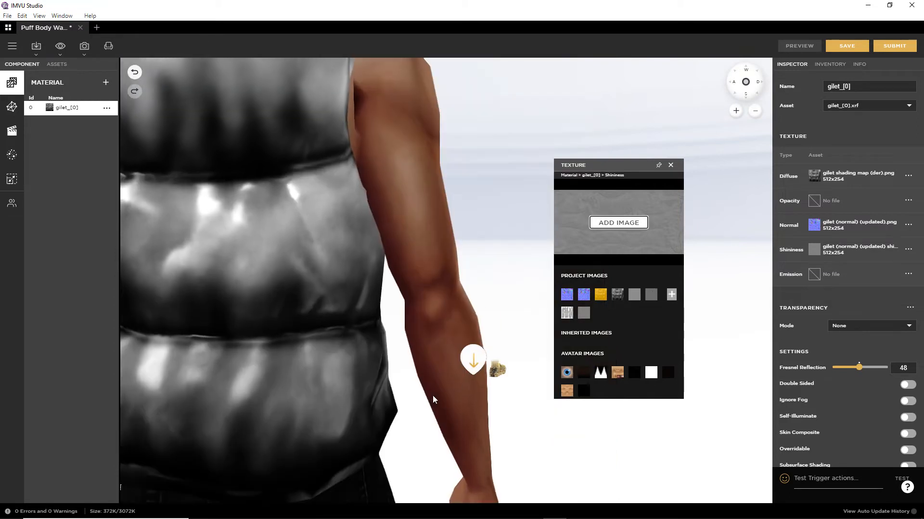
pyautogui.moveTo(369, 388)
pyautogui.mouseDown()
pyautogui.moveTo(294, 377)
pyautogui.moveTo(356, 351)
pyautogui.moveTo(342, 362)
pyautogui.moveTo(371, 326)
pyautogui.moveTo(367, 367)
pyautogui.moveTo(364, 321)
pyautogui.mouseUp()
pyautogui.moveTo(364, 322); pyautogui.dragTo(346, 343, button='right')
pyautogui.moveTo(347, 342); pyautogui.dragTo(387, 385)
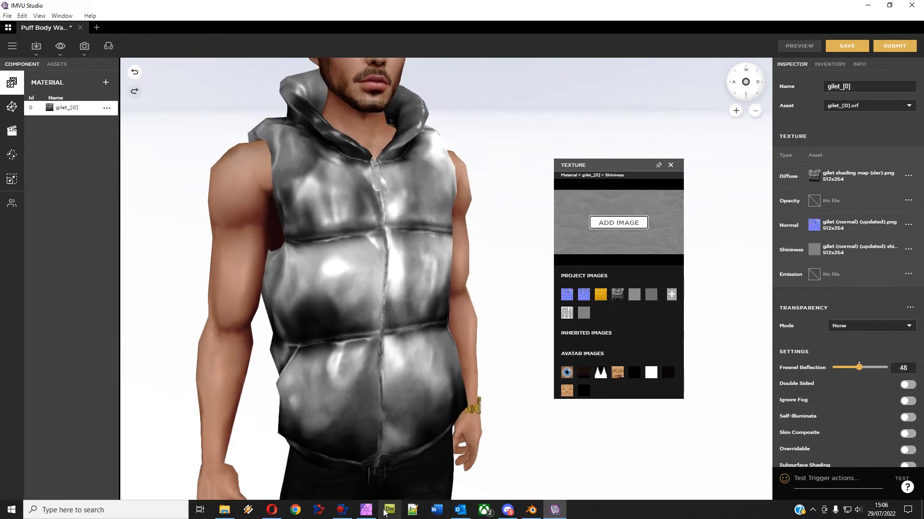
# Switch to Affinity Photo, merge the visible layers of gilet shininess padding into a new pixel layer and move it above all others.
pyautogui.click(365, 511)
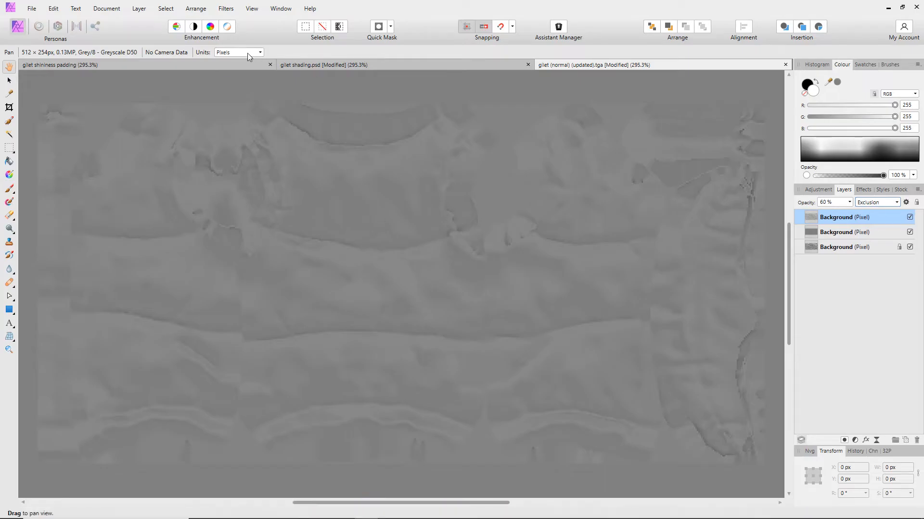
pyautogui.click(226, 64)
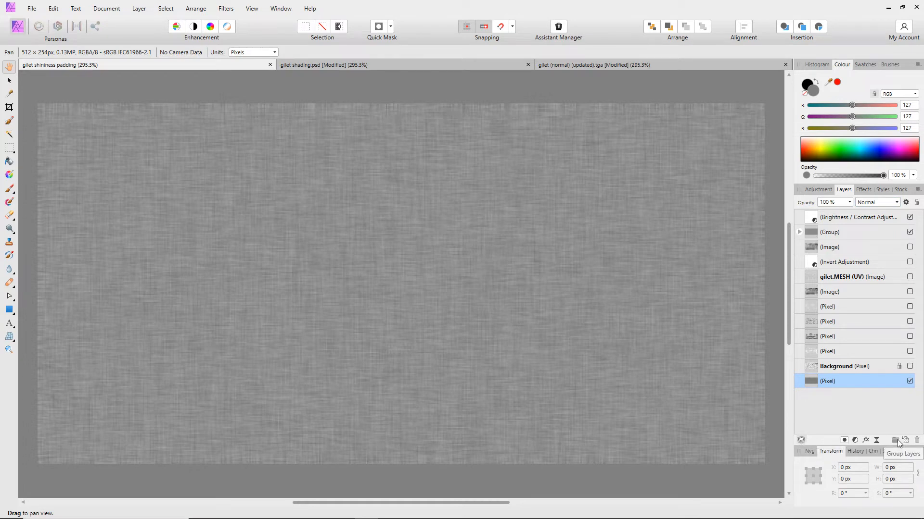
pyautogui.rightClick(809, 382)
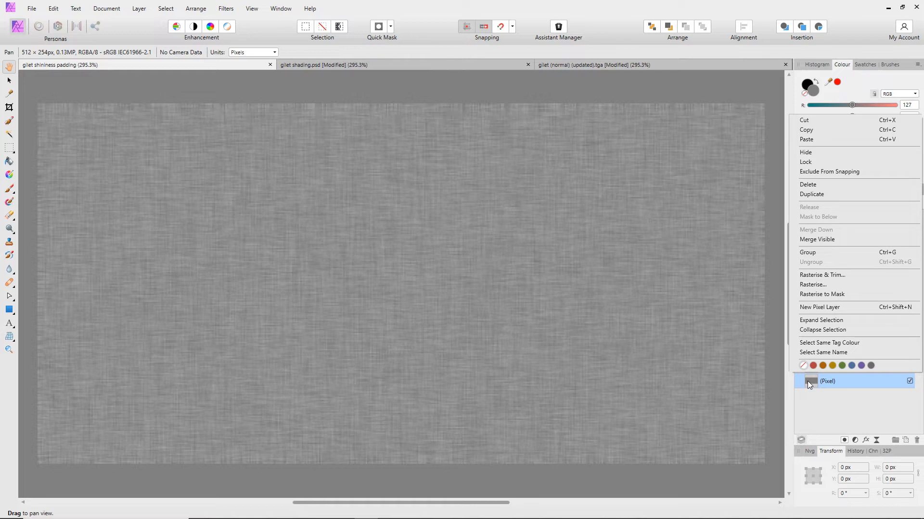
pyautogui.click(818, 240)
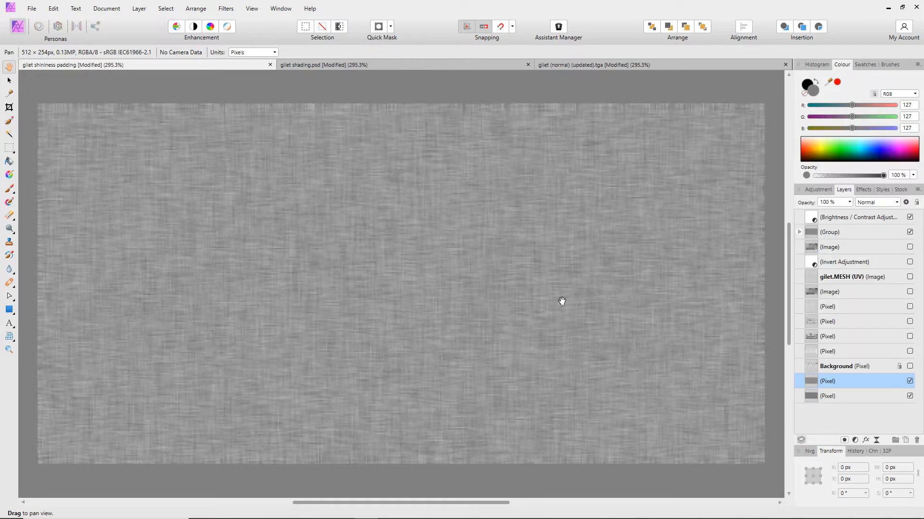
pyautogui.moveTo(811, 385); pyautogui.dragTo(805, 215)
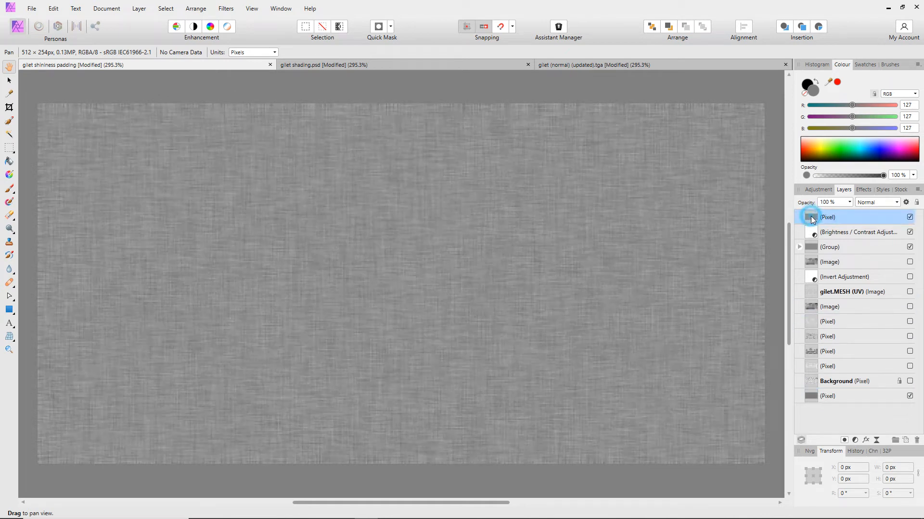
# Copy the merged fabric layer into the gilet (normal) (updated) document as its uppermost layer and set its blend mode to Overlay.
pyautogui.click(455, 64)
pyautogui.click(633, 65)
pyautogui.hotkey('ctrl', 'v')
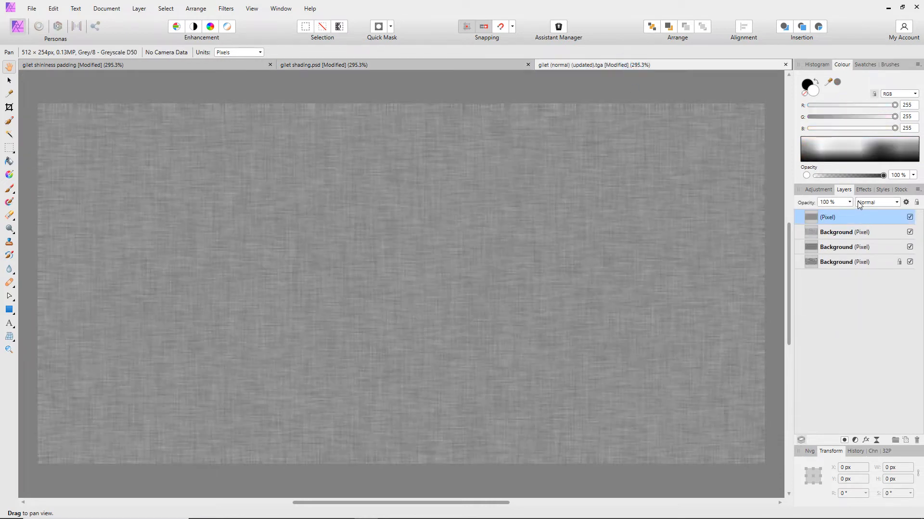
pyautogui.click(860, 205)
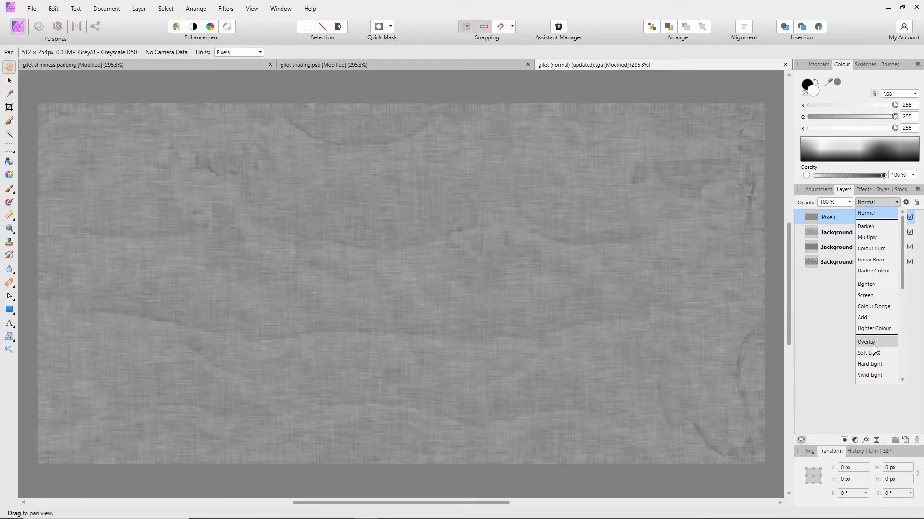
pyautogui.click(874, 343)
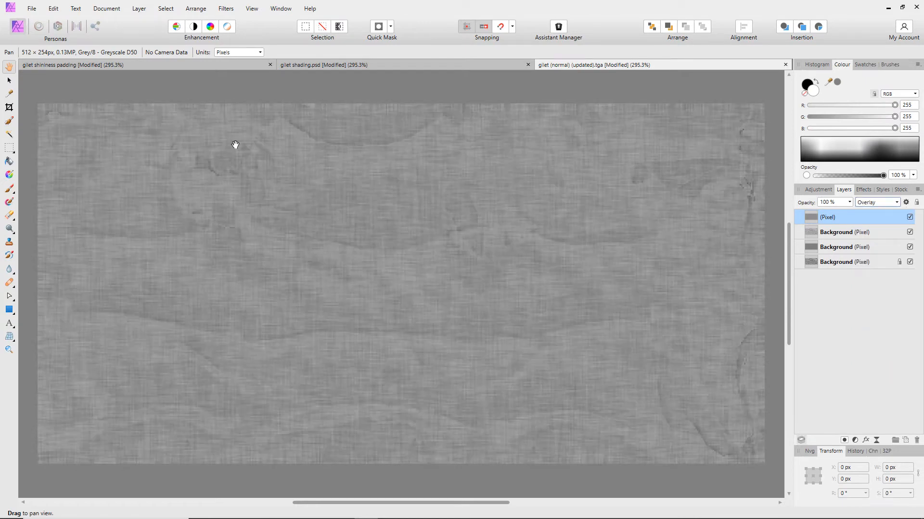
# Save the blended document as "gilet (normal) (updated) shininess test.afphoto" in the Blender 2.8+ folder.
pyautogui.click(31, 9)
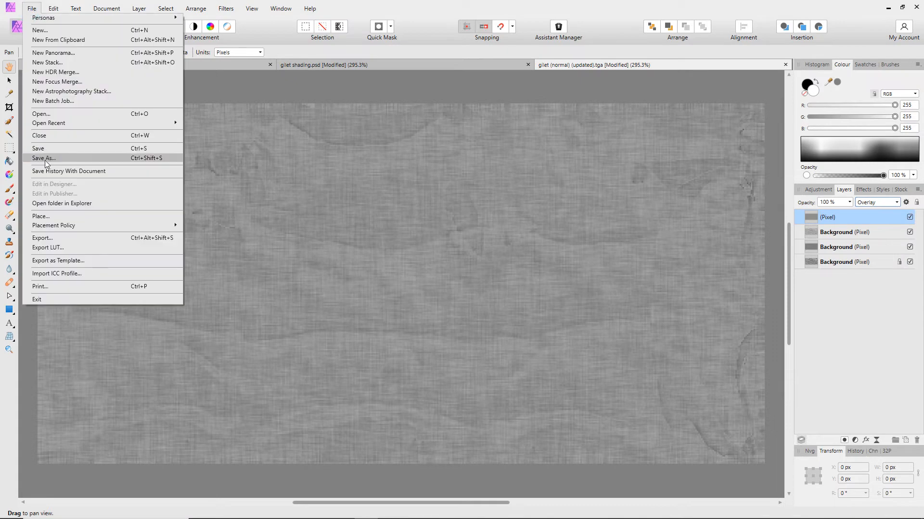
pyautogui.click(41, 156)
pyautogui.click(186, 389)
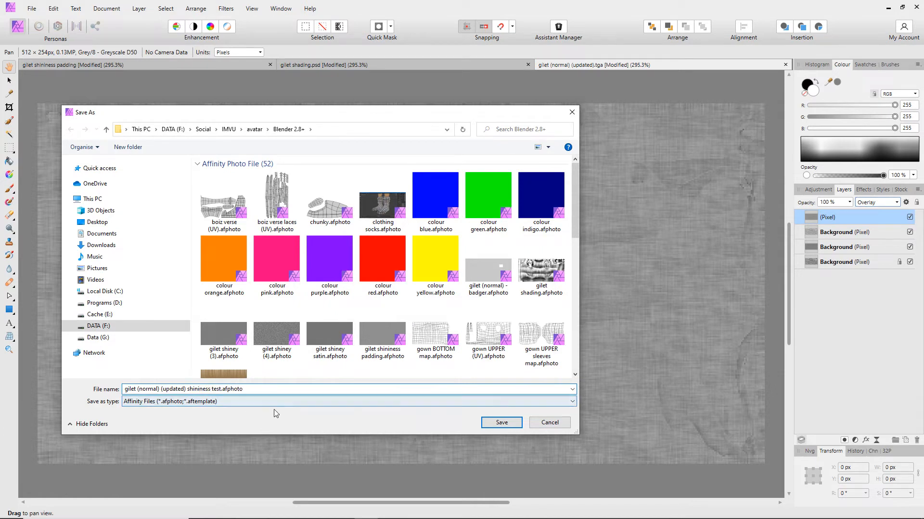
pyautogui.click(499, 423)
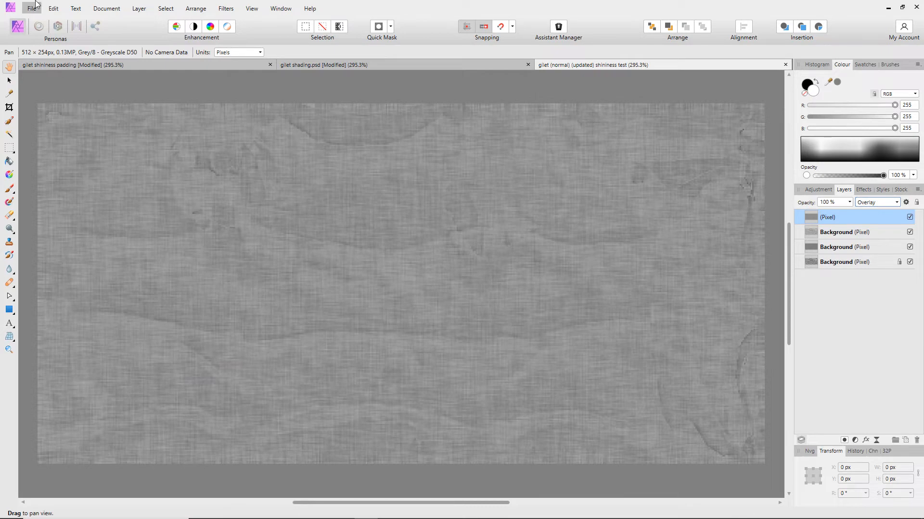
# Export the whole document as a 512 x 254 px PNG named "gilet (normal) (updated) shininess test 2.png" in the Blender 2.8+ folder.
pyautogui.click(32, 8)
pyautogui.click(37, 238)
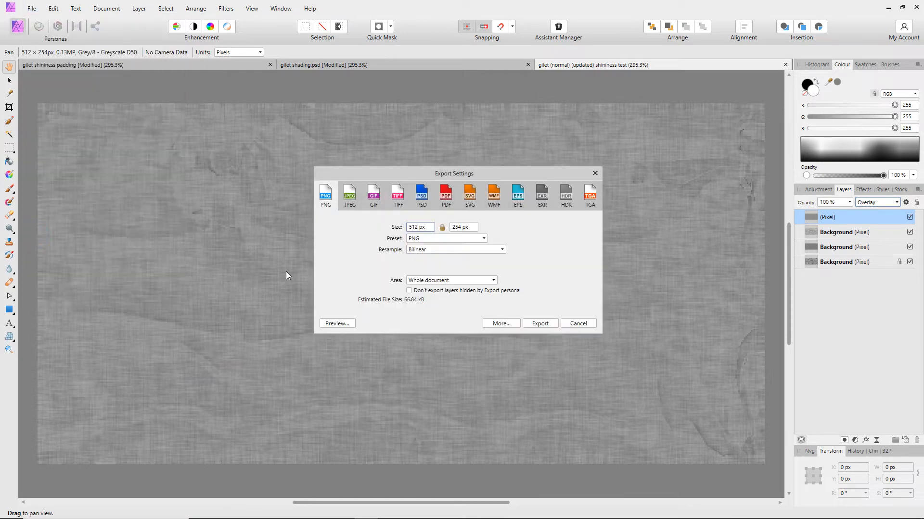
pyautogui.click(540, 323)
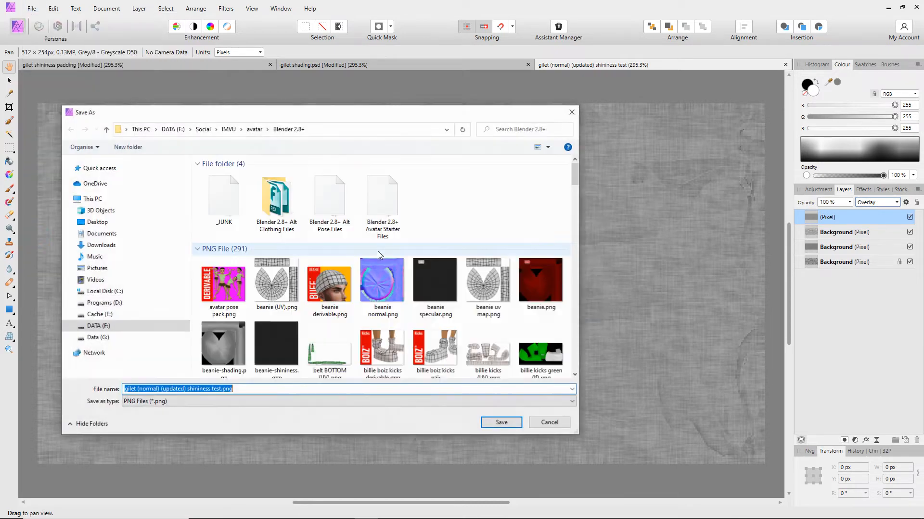
pyautogui.click(220, 389)
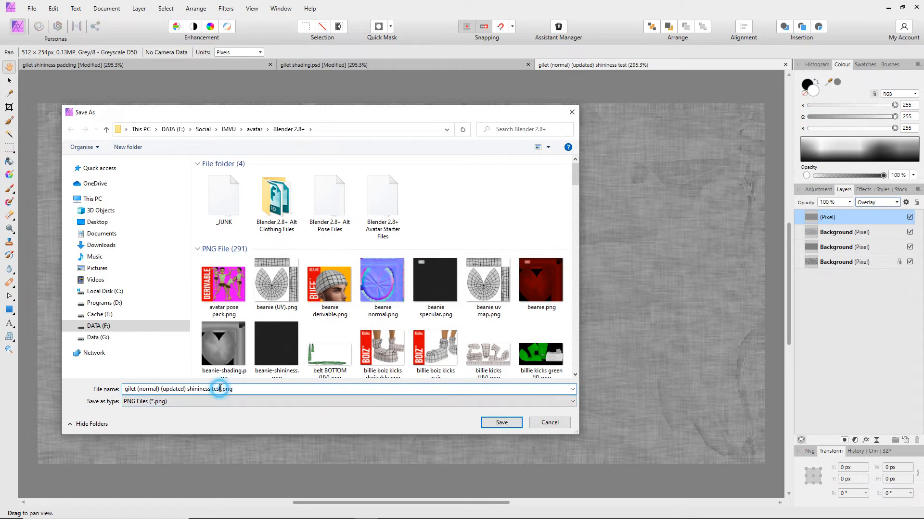
pyautogui.write('2')
pyautogui.click(508, 422)
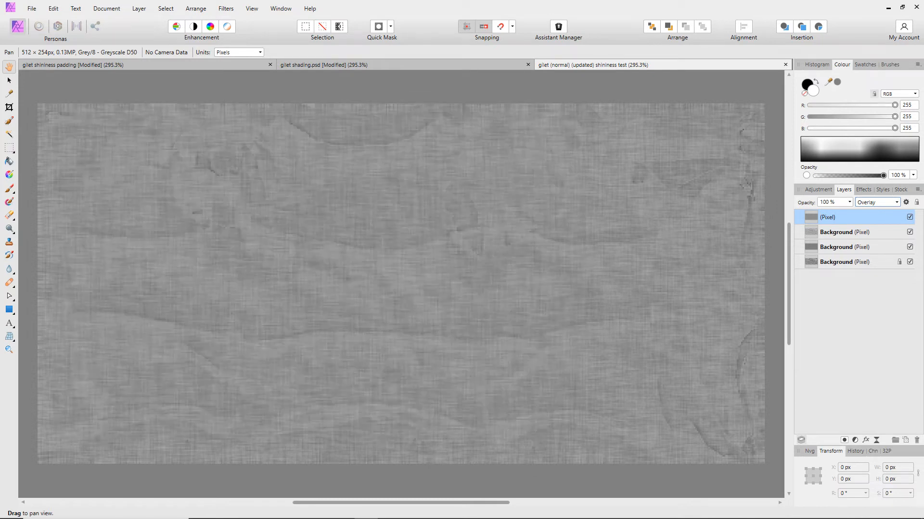
# Switch to IMVU Studio, set "gilet (normal) (updated) shininess test 2.png" as the gilet_[0] Shininess texture and preview it on the avatar.
pyautogui.click(557, 510)
pyautogui.moveTo(299, 286); pyautogui.dragTo(501, 311)
pyautogui.scroll(3, 446, 298)
pyautogui.moveTo(447, 301)
pyautogui.mouseDown()
pyautogui.moveTo(478, 310)
pyautogui.moveTo(411, 311)
pyautogui.moveTo(448, 312)
pyautogui.mouseUp()
pyautogui.scroll(-3, 448, 311)
pyautogui.click(619, 222)
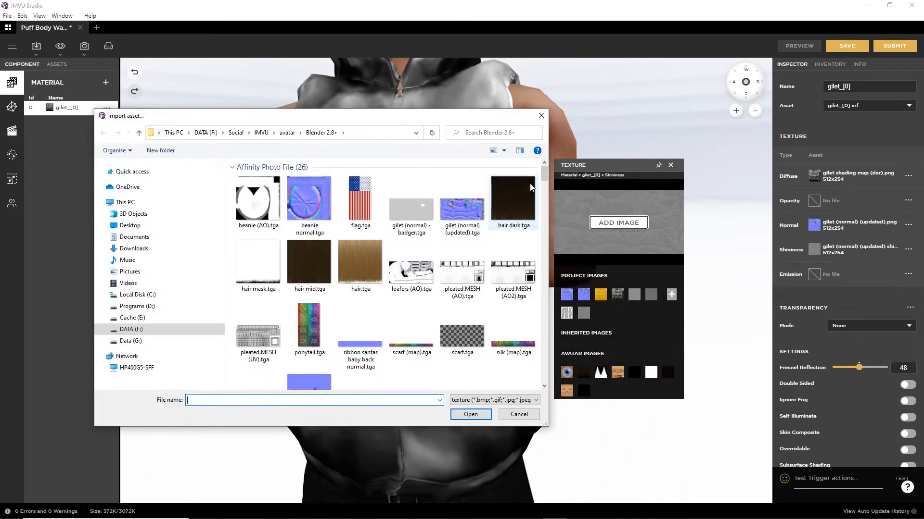
pyautogui.moveTo(544, 174); pyautogui.dragTo(544, 302)
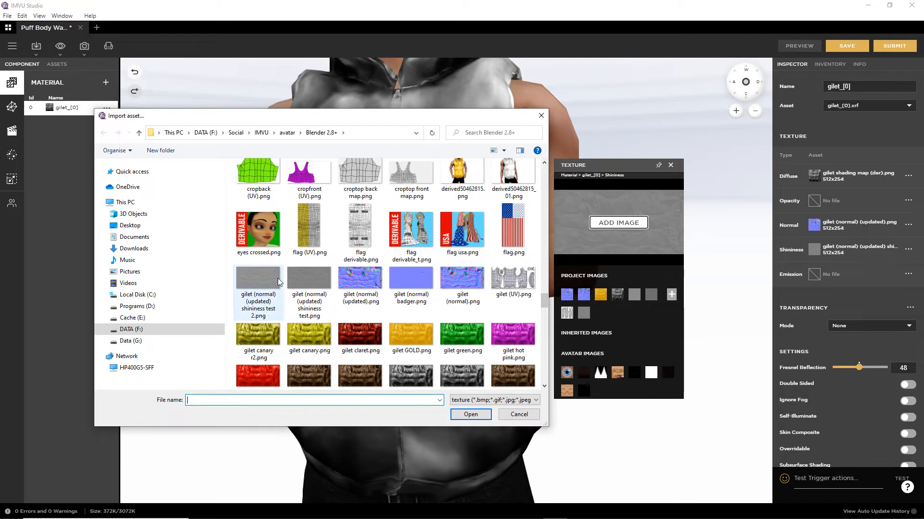
pyautogui.click(471, 414)
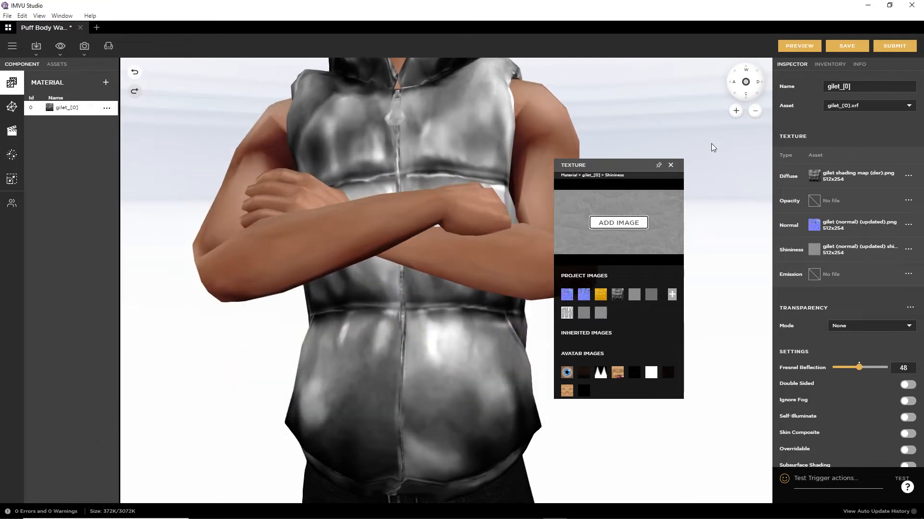
pyautogui.click(797, 50)
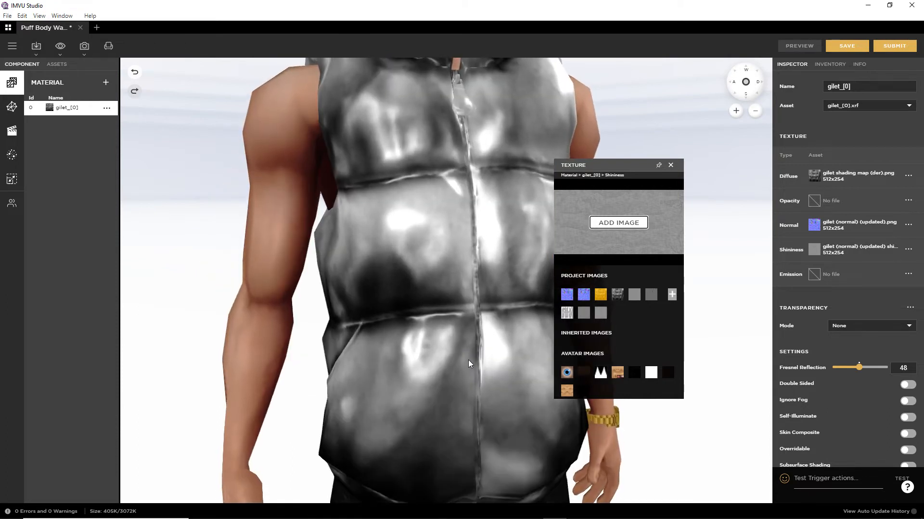
# Examine the gilet's side, back and front panels closely for the fabric weave in the new shininess texture.
pyautogui.moveTo(445, 371); pyautogui.dragTo(361, 248)
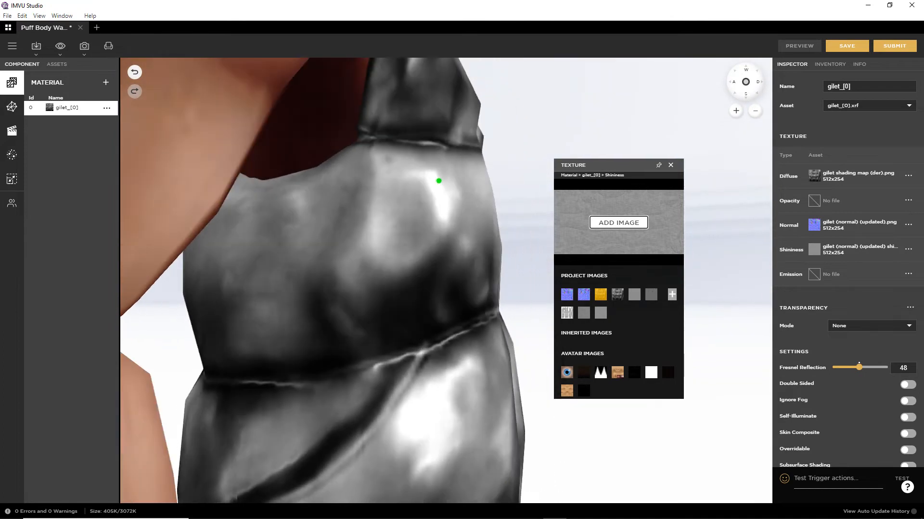
pyautogui.moveTo(277, 290)
pyautogui.mouseDown()
pyautogui.moveTo(277, 371)
pyautogui.moveTo(288, 360)
pyautogui.moveTo(298, 375)
pyautogui.mouseUp()
pyautogui.moveTo(332, 306)
pyautogui.mouseDown()
pyautogui.moveTo(257, 318)
pyautogui.moveTo(333, 336)
pyautogui.mouseUp()
pyautogui.moveTo(275, 365); pyautogui.dragTo(320, 364)
pyautogui.moveTo(318, 298)
pyautogui.mouseDown()
pyautogui.moveTo(254, 297)
pyautogui.moveTo(342, 279)
pyautogui.mouseUp()
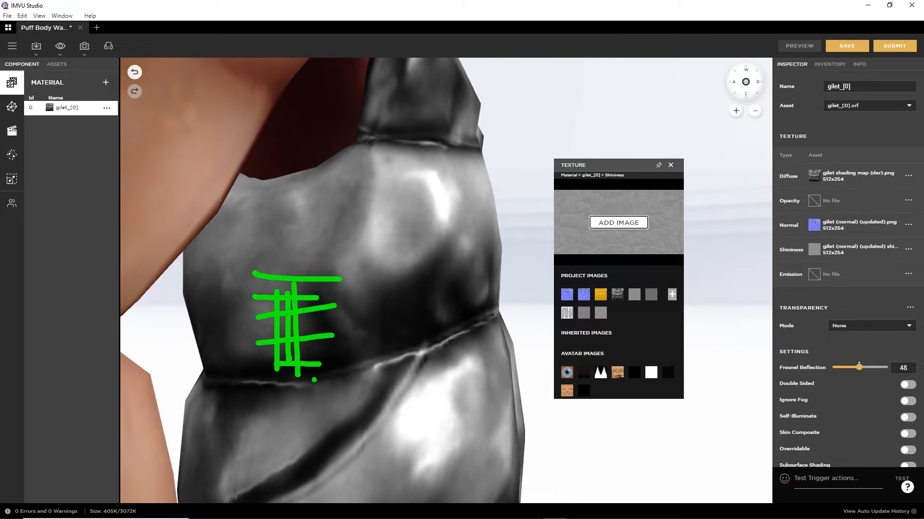
pyautogui.press('Escape')
pyautogui.moveTo(305, 374); pyautogui.dragTo(379, 374)
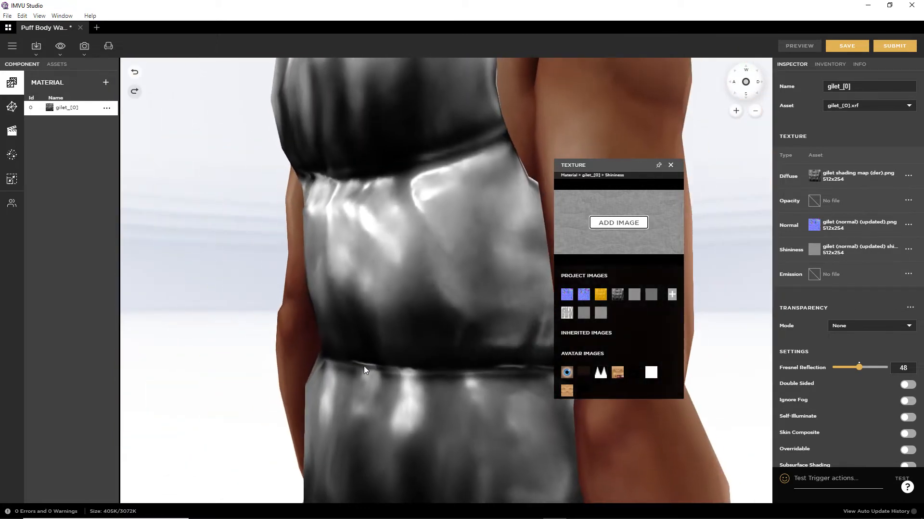
pyautogui.moveTo(364, 366); pyautogui.dragTo(385, 378)
# Switch to Affinity Photo and add a Brightness / Contrast adjustment above the blended layers, starting from the Lighter preset.
pyautogui.moveTo(485, 516)
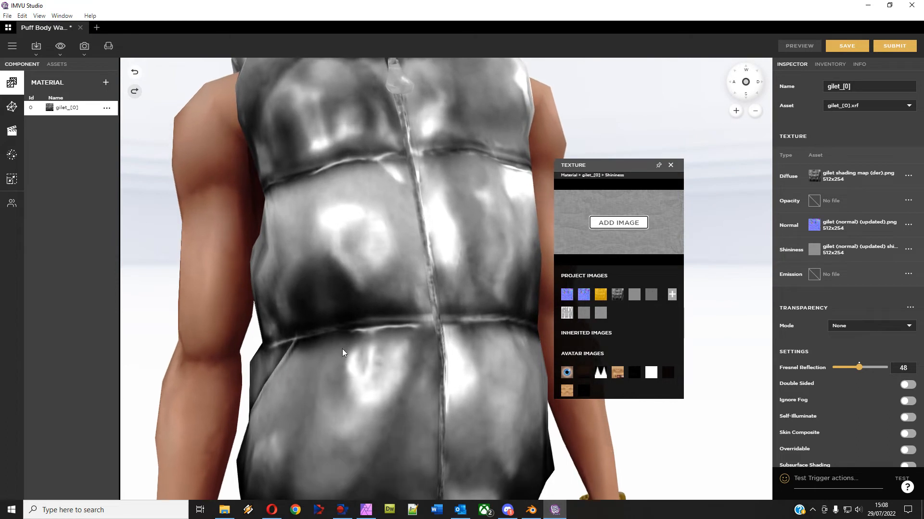
pyautogui.click(365, 510)
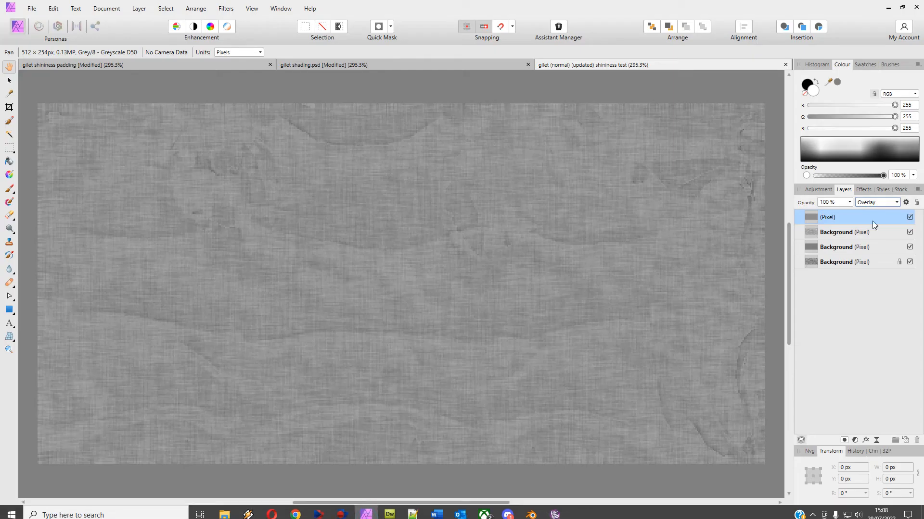
pyautogui.rightClick(851, 457)
pyautogui.press('Escape')
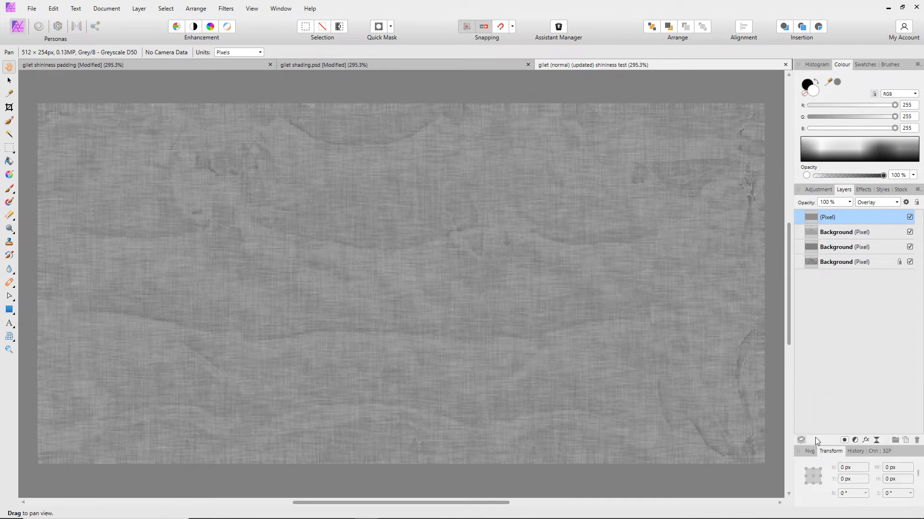
pyautogui.click(809, 451)
pyautogui.click(837, 406)
pyautogui.click(860, 191)
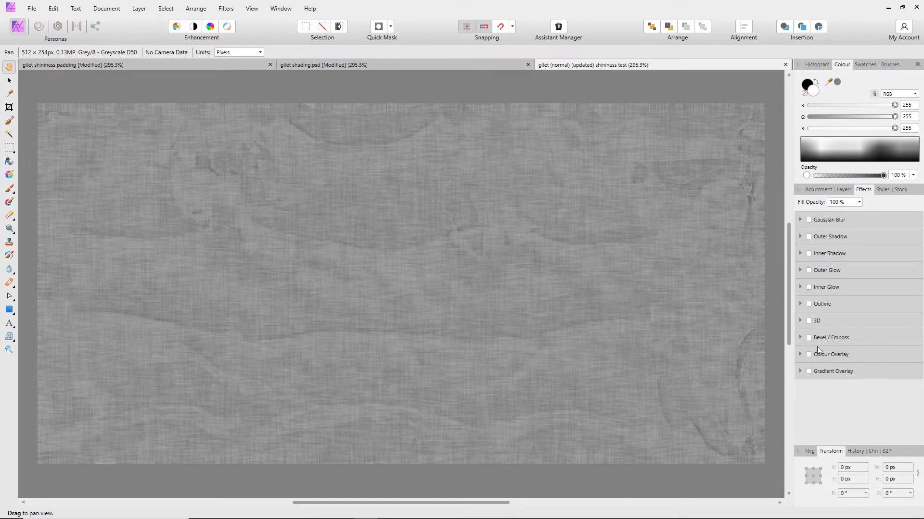
pyautogui.click(818, 190)
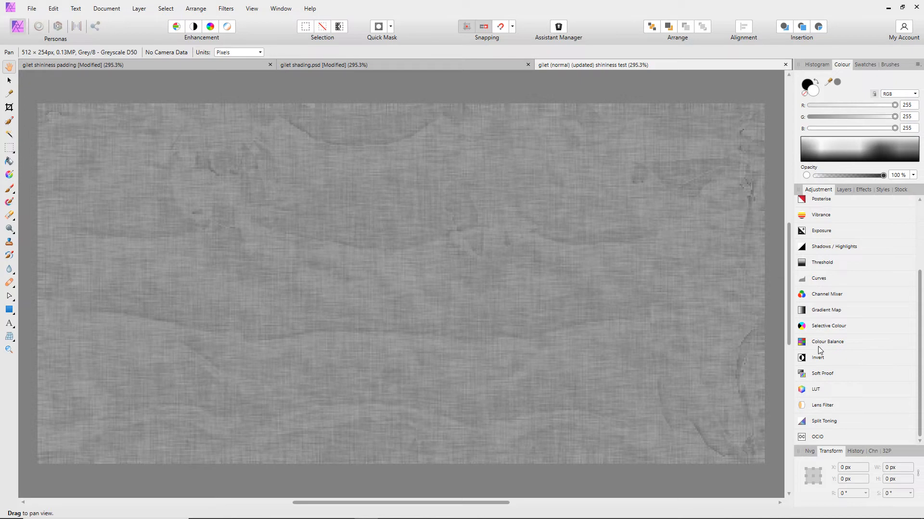
pyautogui.scroll(4, 834, 214)
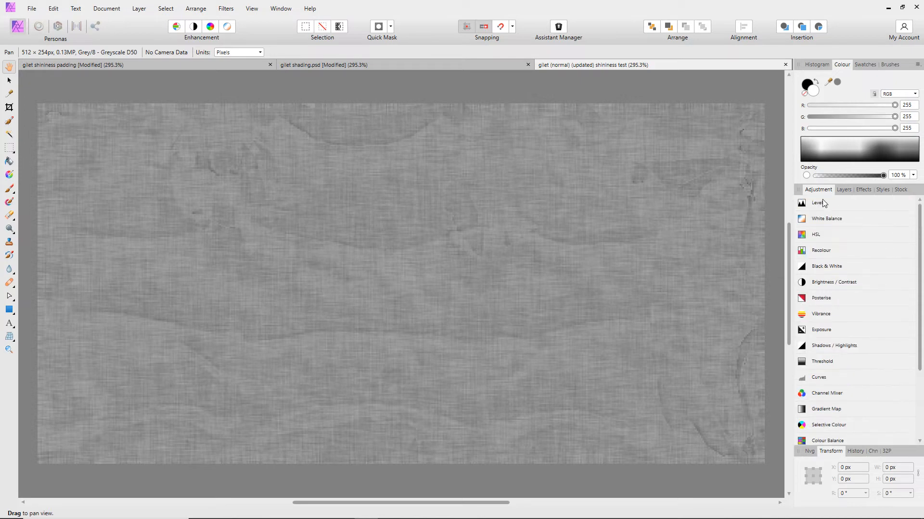
pyautogui.click(823, 283)
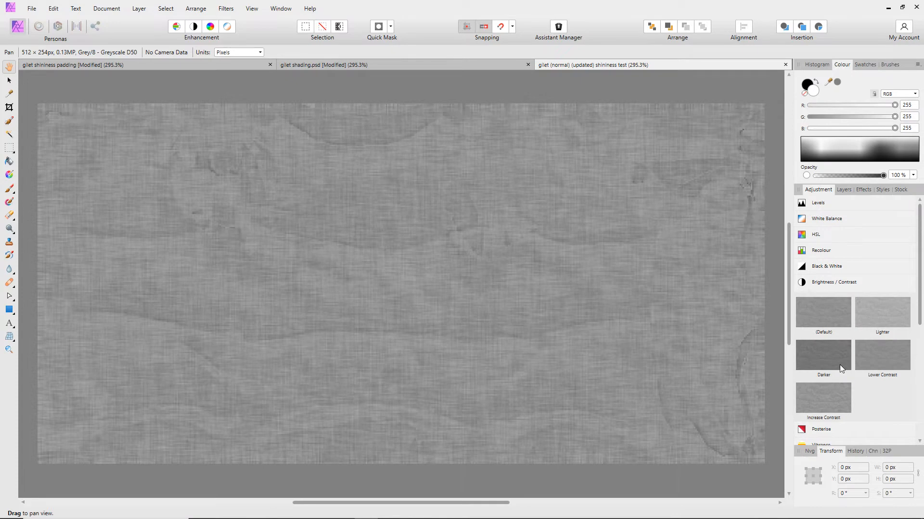
pyautogui.click(880, 314)
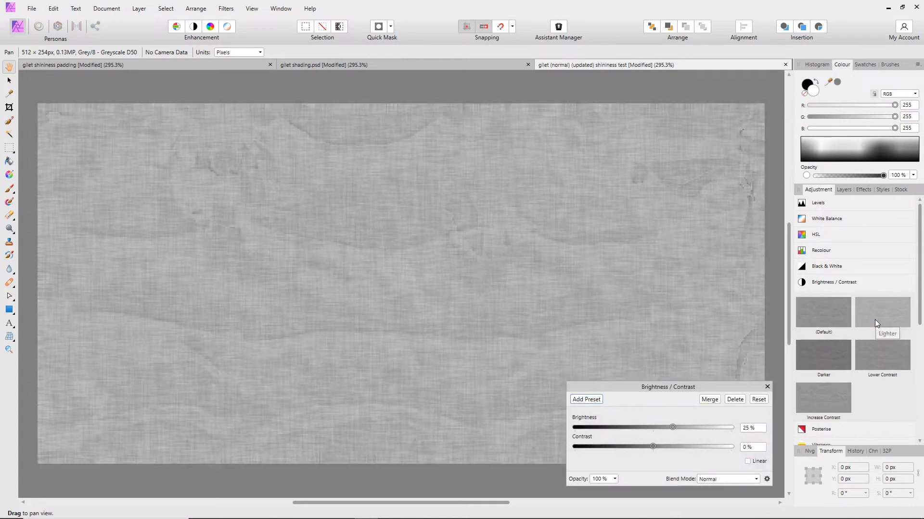
# Set the Brightness / Contrast adjustment to -11% brightness and 100% contrast.
pyautogui.moveTo(676, 426); pyautogui.dragTo(686, 447)
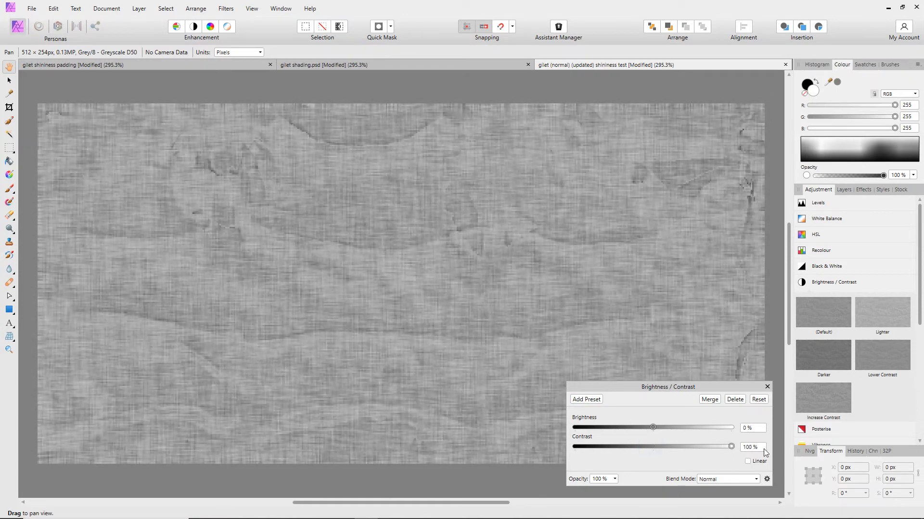
pyautogui.moveTo(655, 428)
pyautogui.mouseDown()
pyautogui.moveTo(630, 427)
pyautogui.moveTo(645, 427)
pyautogui.mouseUp()
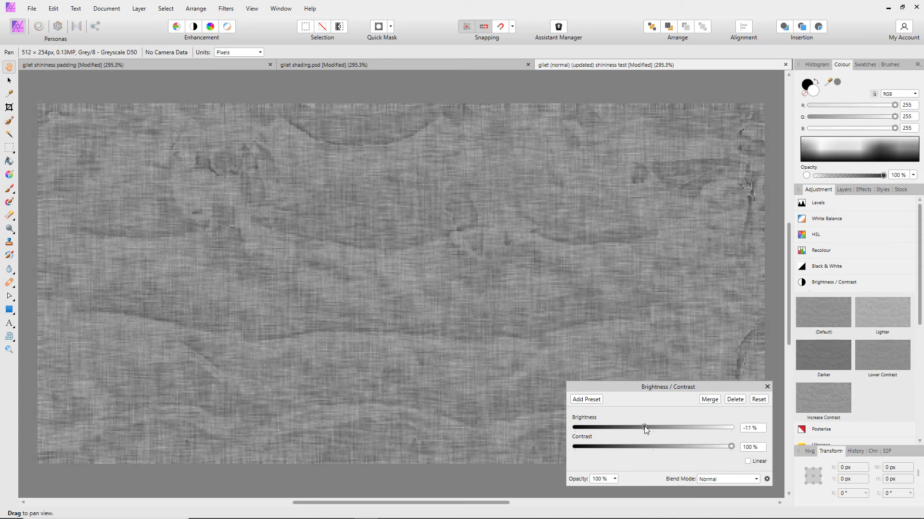
pyautogui.click(767, 387)
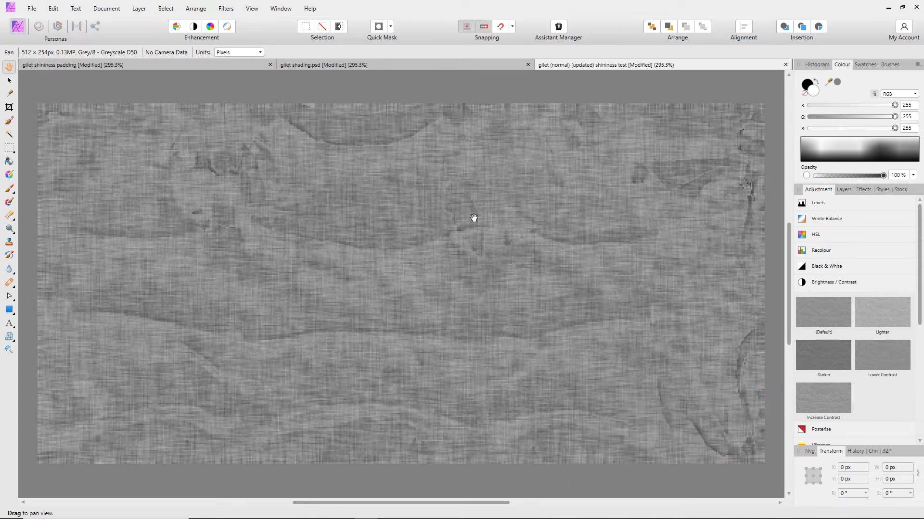
# Save the adjusted document as a new file named "gilet (normal) (updated) shininess test 3.afphoto" in the Blender 2.8+ folder.
pyautogui.click(32, 8)
pyautogui.click(39, 158)
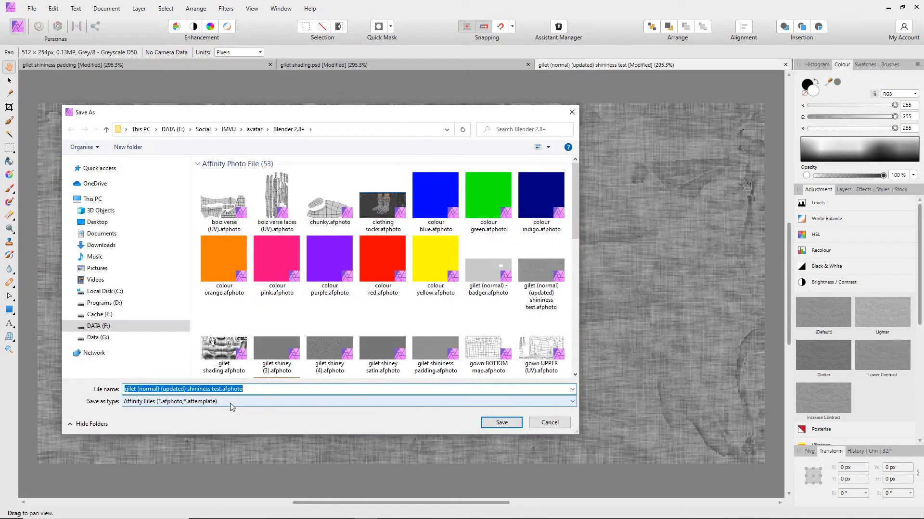
pyautogui.click(221, 389)
pyautogui.press('Tab')
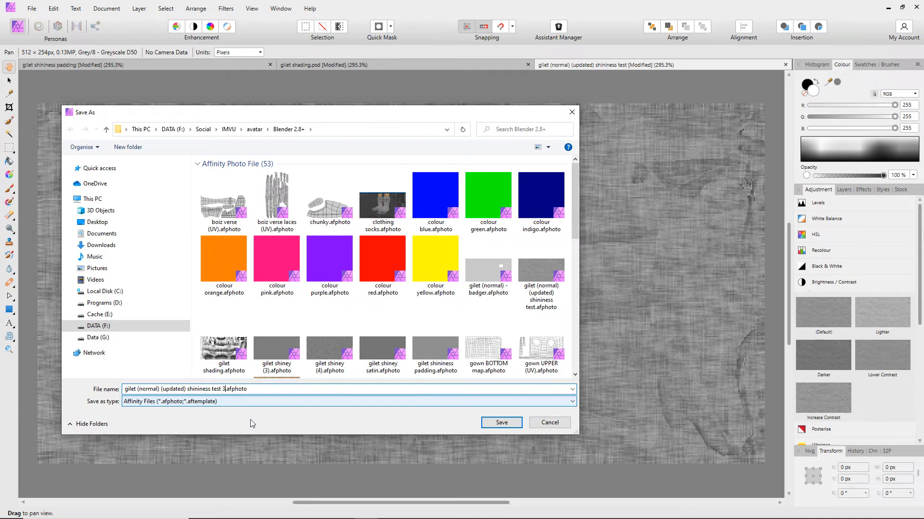
pyautogui.click(501, 422)
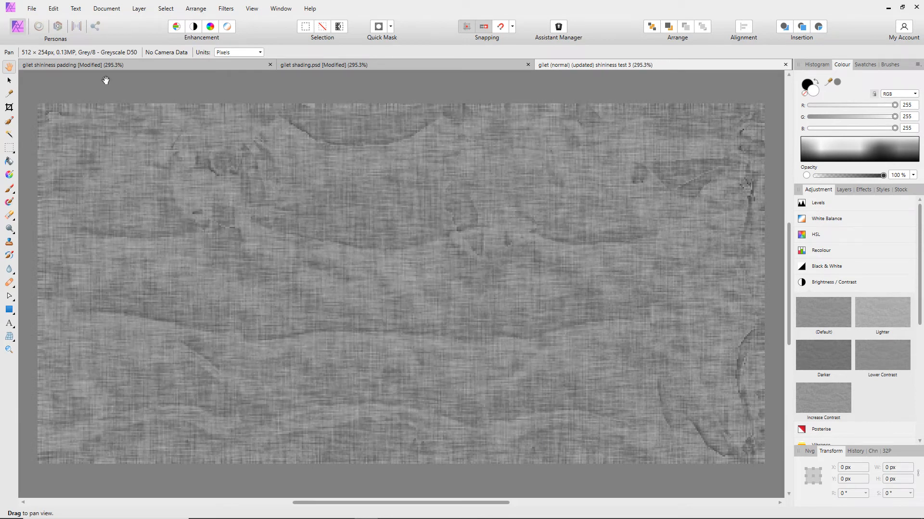
# Export the document as a PNG named "gilet (normal) (updated) shininess test 3.png" in the Blender 2.8+ folder.
pyautogui.click(31, 9)
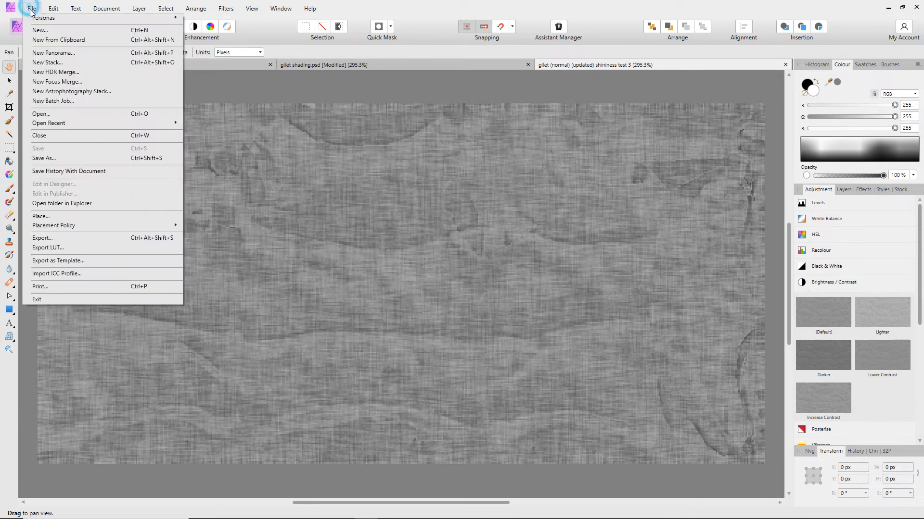
pyautogui.click(46, 239)
pyautogui.click(540, 323)
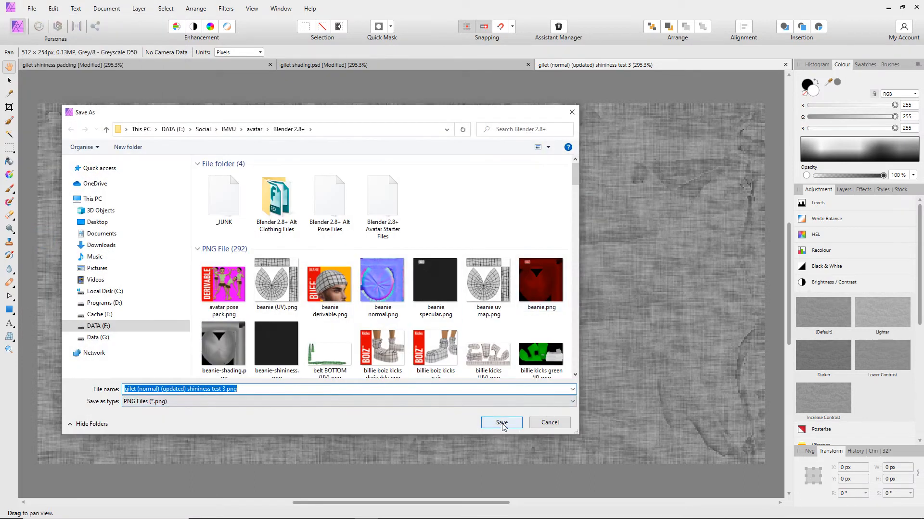
pyautogui.click(501, 423)
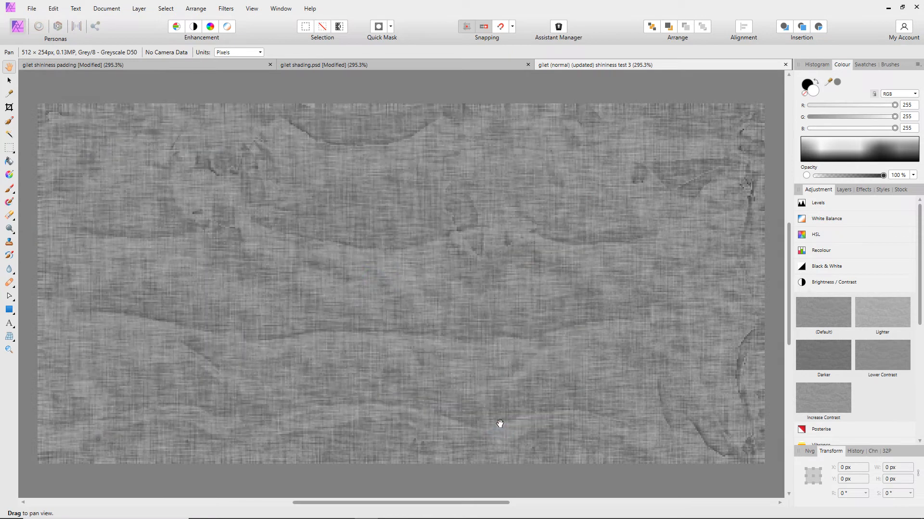
# Switch to IMVU Studio, import "gilet (normal) (updated) shininess test 3.png" as the gilet_[0] Shininess texture and preview it on the avatar.
pyautogui.click(539, 511)
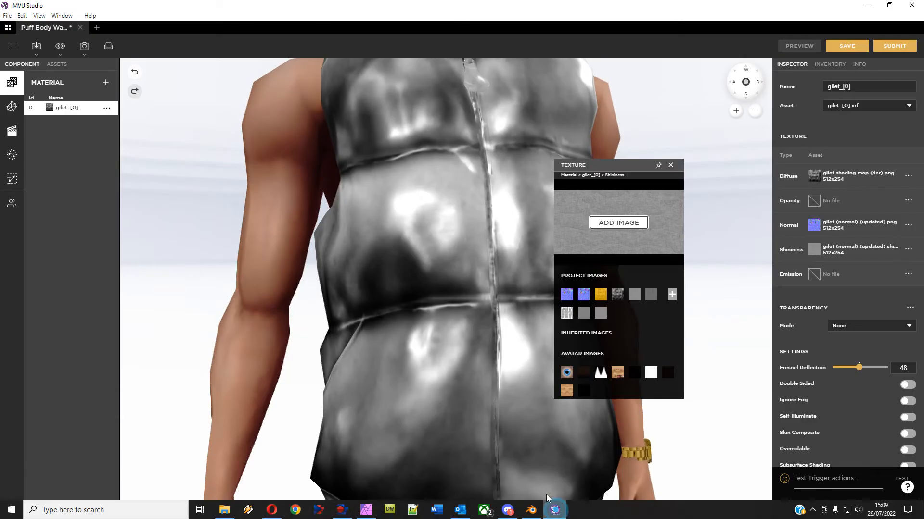
pyautogui.click(619, 223)
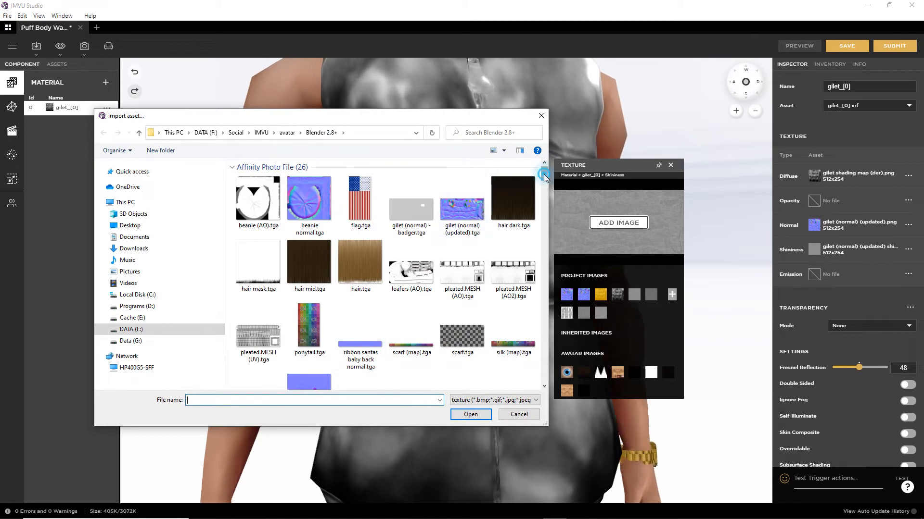
pyautogui.scroll(-15, 532, 370)
pyautogui.scroll(8, 533, 370)
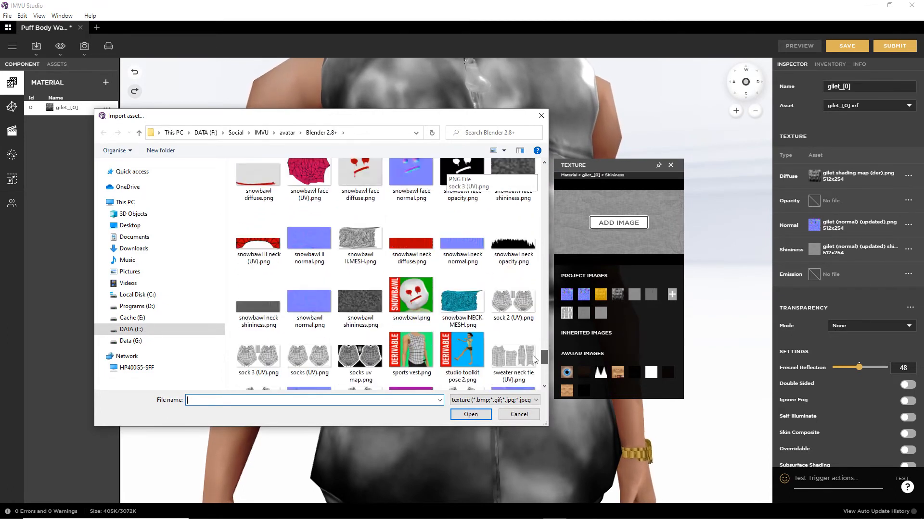
pyautogui.scroll(10, 536, 337)
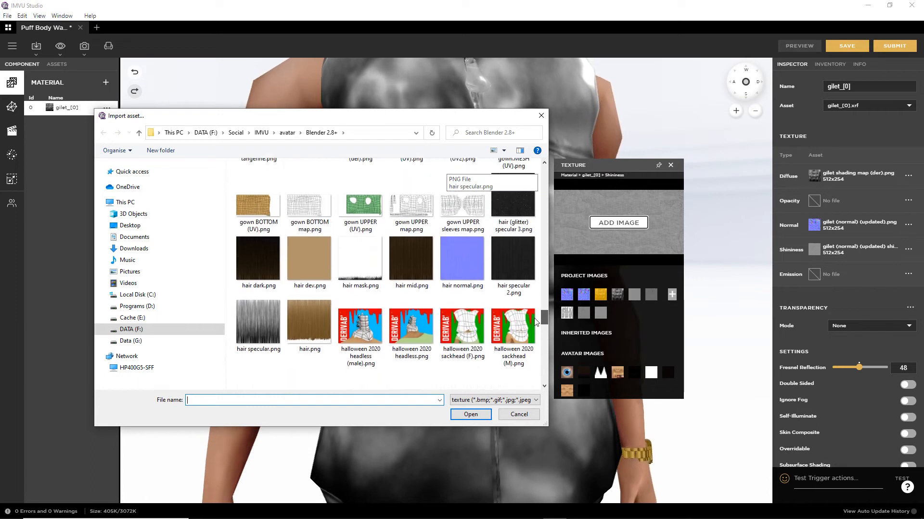
pyautogui.scroll(6, 536, 315)
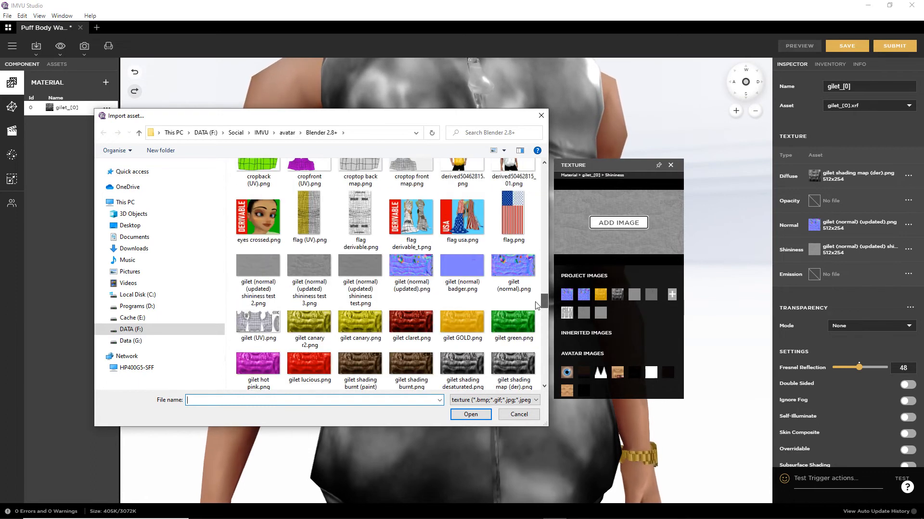
pyautogui.click(308, 279)
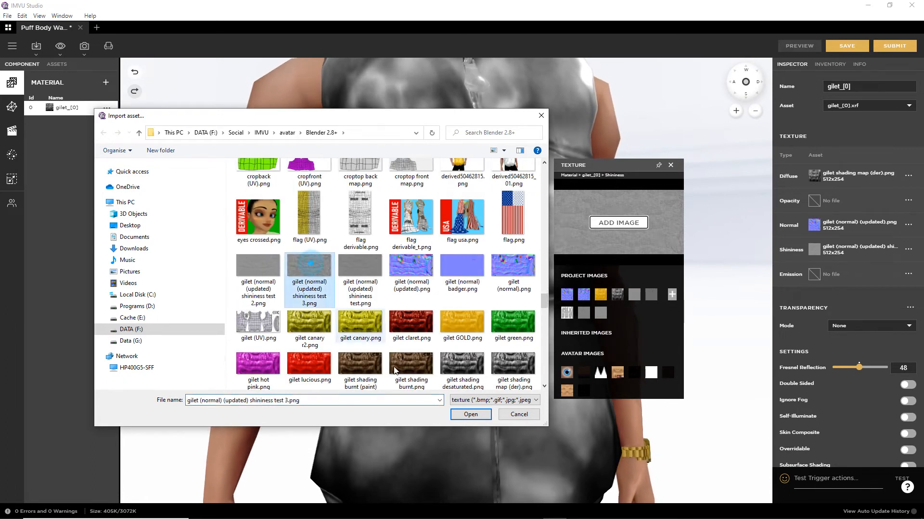
pyautogui.click(470, 415)
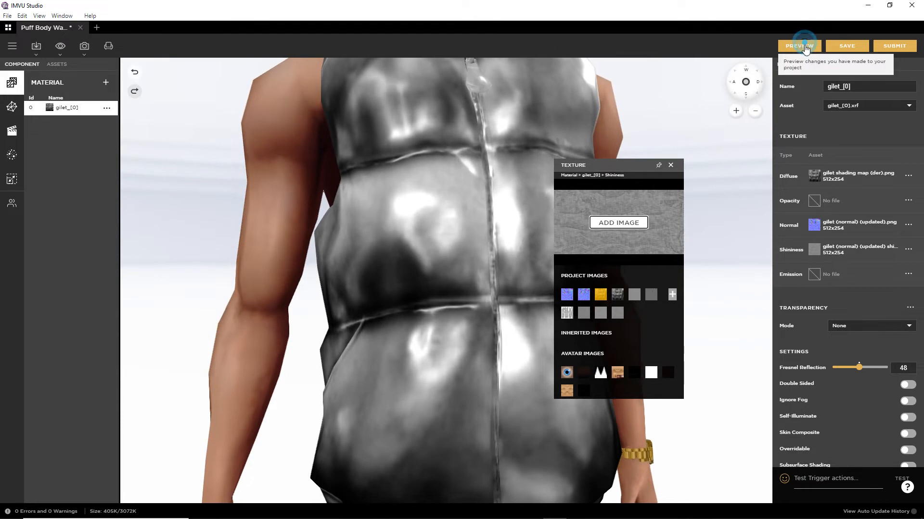
pyautogui.click(799, 45)
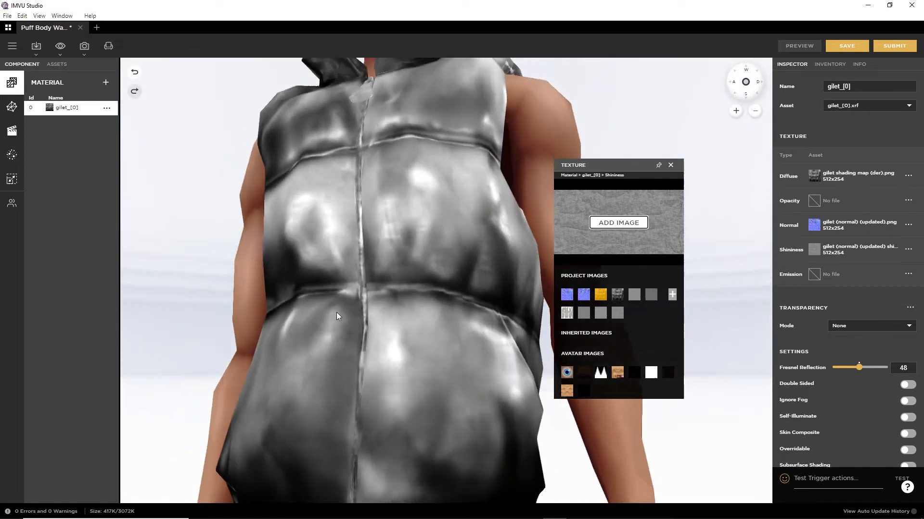
# Examine the gilet's front panels and seams from several angles for the stronger weave in the new shininess texture.
pyautogui.click(370, 221)
pyautogui.moveTo(370, 221); pyautogui.dragTo(385, 261)
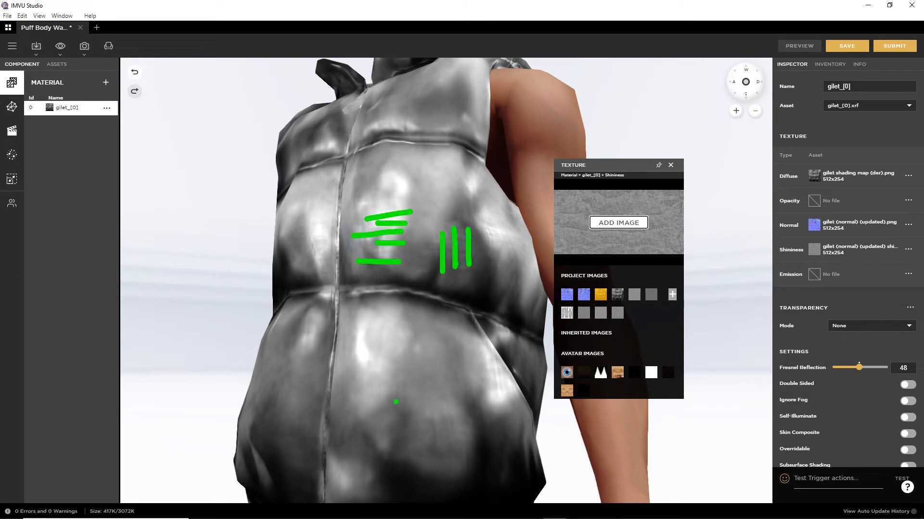
pyautogui.press('Escape')
pyautogui.moveTo(288, 355)
pyautogui.mouseDown()
pyautogui.moveTo(326, 377)
pyautogui.moveTo(341, 402)
pyautogui.mouseUp()
pyautogui.moveTo(333, 349)
pyautogui.mouseDown()
pyautogui.moveTo(464, 330)
pyautogui.moveTo(340, 324)
pyautogui.moveTo(323, 312)
pyautogui.moveTo(299, 341)
pyautogui.moveTo(328, 327)
pyautogui.moveTo(363, 334)
pyautogui.moveTo(367, 324)
pyautogui.moveTo(350, 335)
pyautogui.moveTo(311, 267)
pyautogui.moveTo(336, 299)
pyautogui.moveTo(345, 259)
pyautogui.moveTo(312, 256)
pyautogui.moveTo(298, 277)
pyautogui.moveTo(304, 304)
pyautogui.moveTo(348, 328)
pyautogui.moveTo(414, 339)
pyautogui.moveTo(404, 330)
pyautogui.moveTo(311, 340)
pyautogui.moveTo(380, 347)
pyautogui.moveTo(307, 348)
pyautogui.moveTo(301, 357)
pyautogui.moveTo(328, 367)
pyautogui.moveTo(328, 359)
pyautogui.mouseUp()
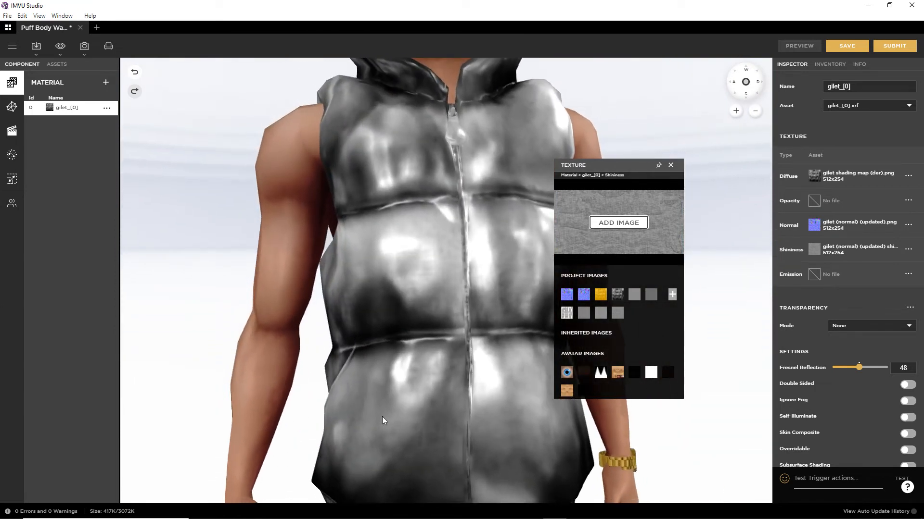
pyautogui.moveTo(380, 341); pyautogui.dragTo(495, 327)
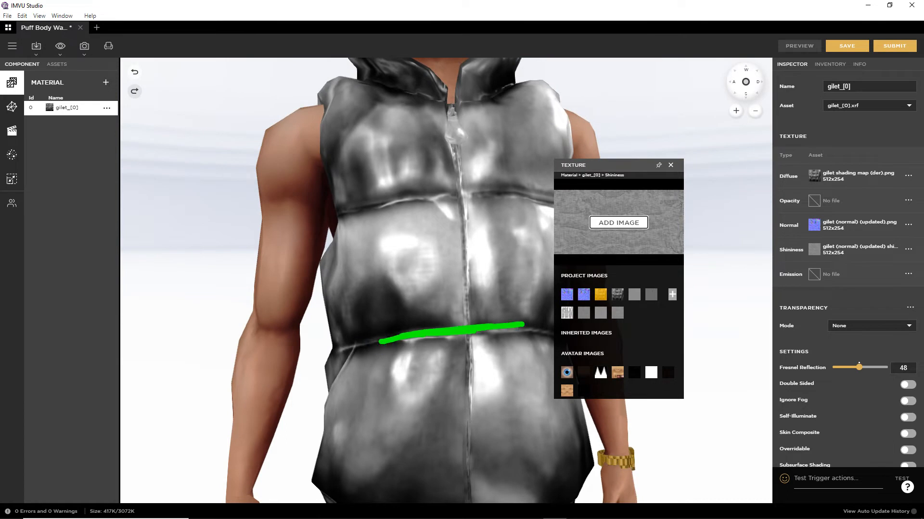
pyautogui.press('Escape')
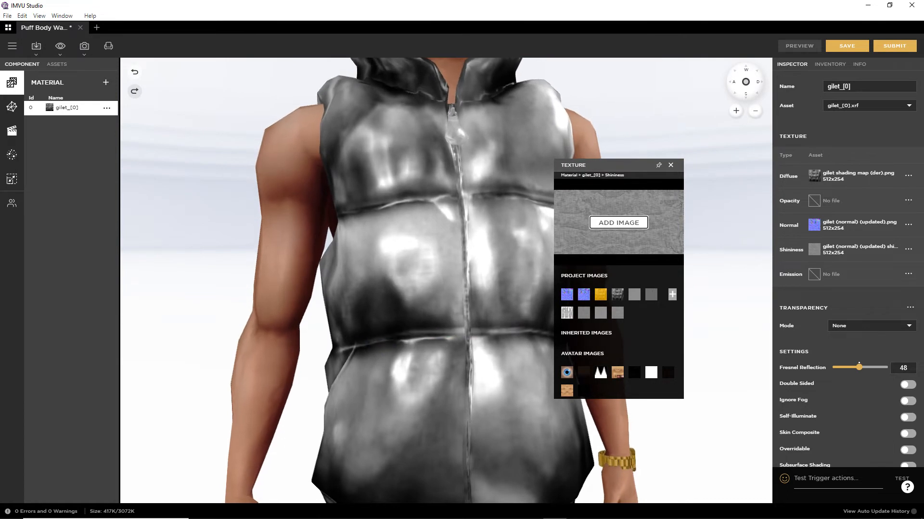
# Switch to Affinity Photo and hide the Brightness / Contrast adjustment, the Pixel layer and the two Background layers above the locked Background layer.
pyautogui.moveTo(476, 518)
pyautogui.click(366, 510)
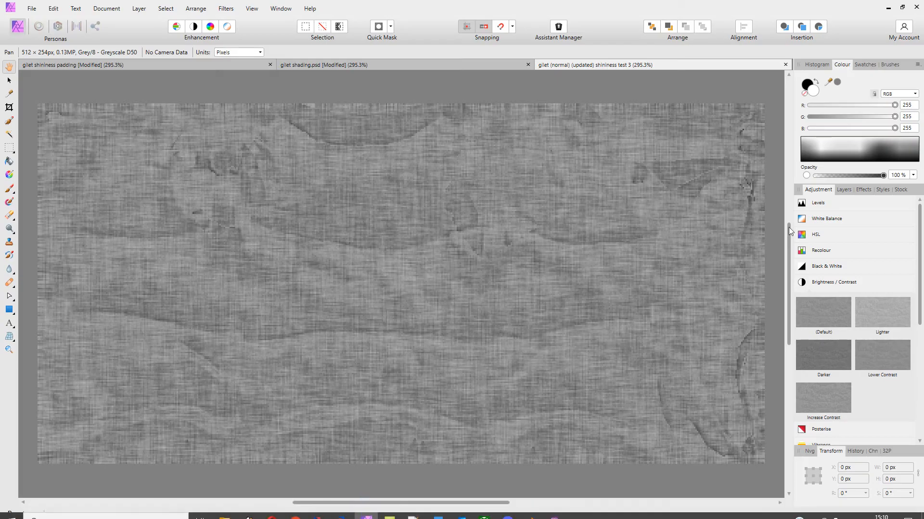
pyautogui.click(843, 191)
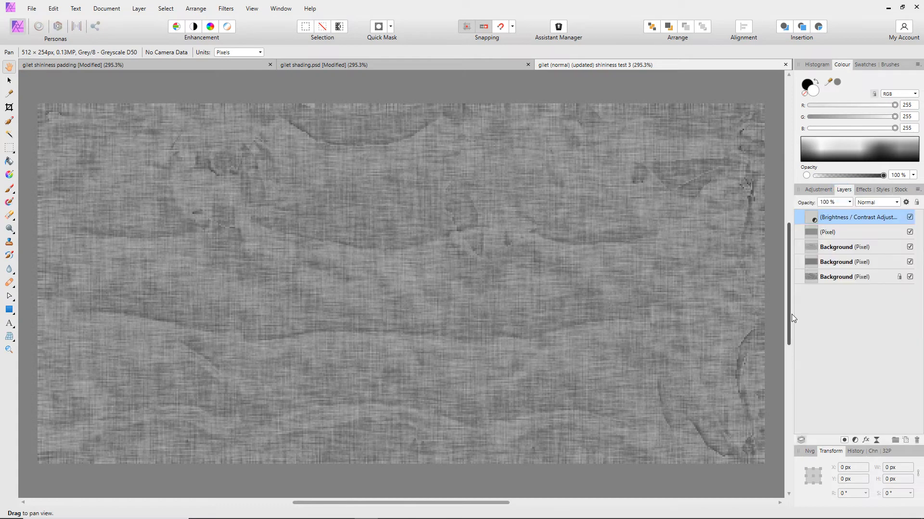
pyautogui.click(909, 217)
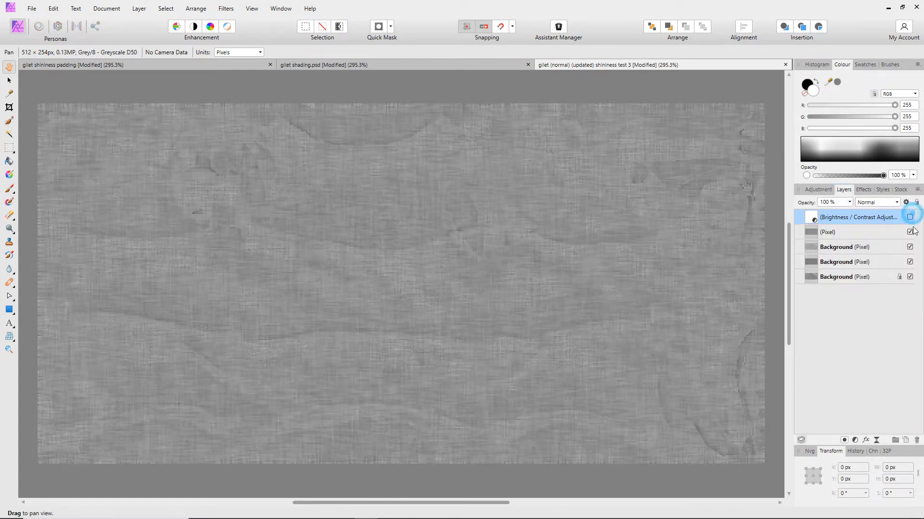
pyautogui.click(910, 232)
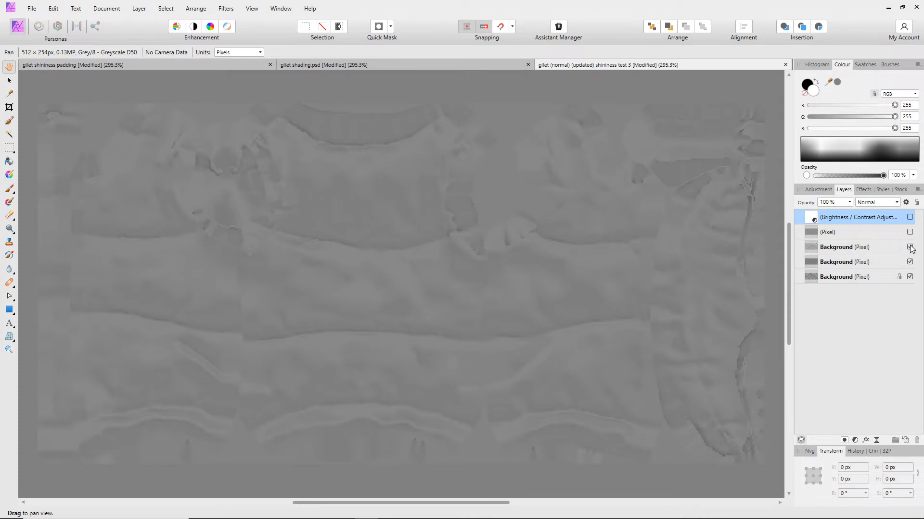
pyautogui.click(909, 247)
pyautogui.click(910, 261)
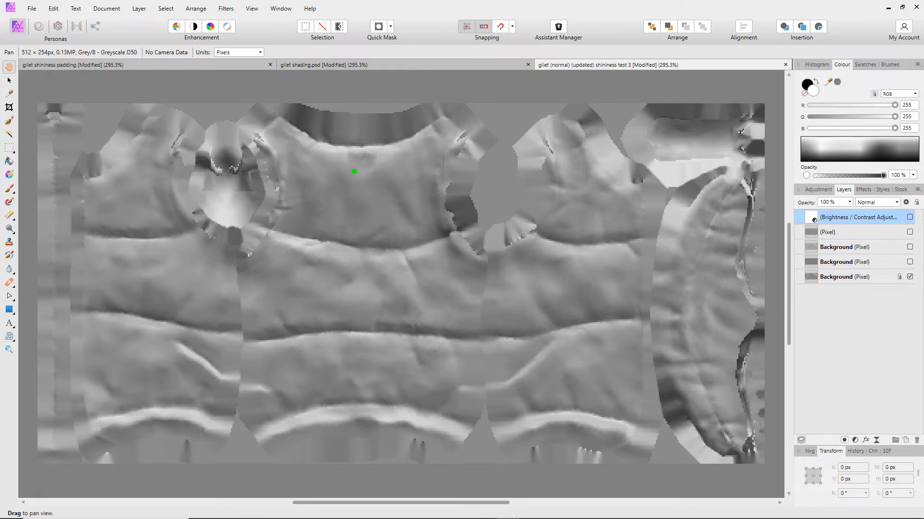
pyautogui.moveTo(311, 134)
pyautogui.mouseDown()
pyautogui.moveTo(443, 127)
pyautogui.moveTo(361, 138)
pyautogui.mouseUp()
pyautogui.moveTo(308, 233); pyautogui.dragTo(405, 247)
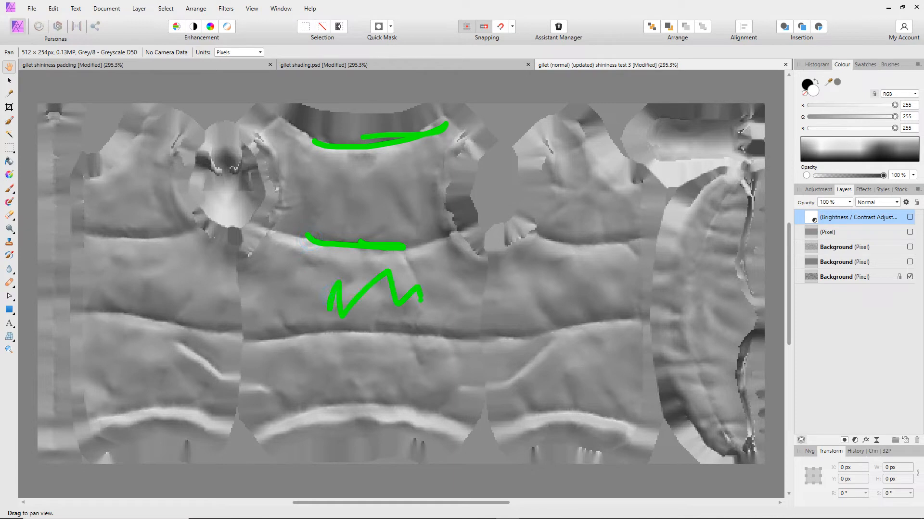
# Show the Brightness / Contrast adjustment, the Pixel layer and the two Background layers above the locked Background layer.
pyautogui.press('Escape')
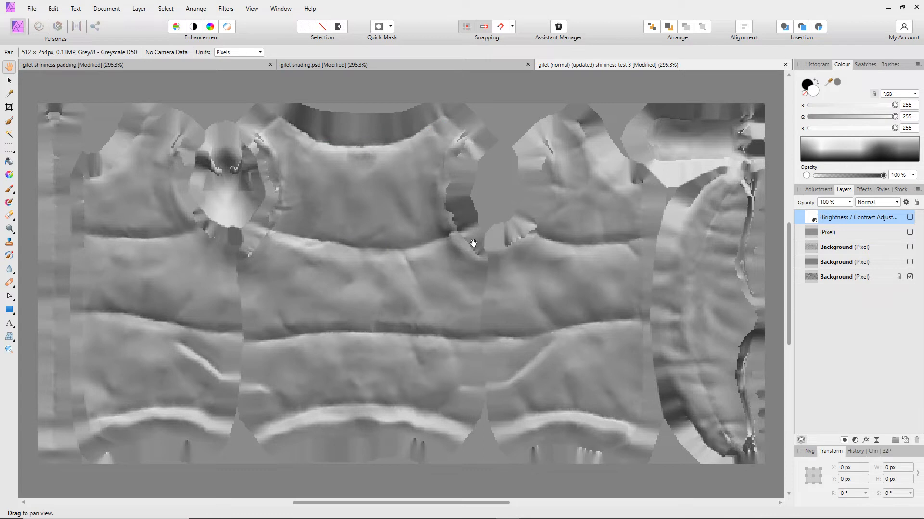
pyautogui.click(910, 232)
pyautogui.click(910, 247)
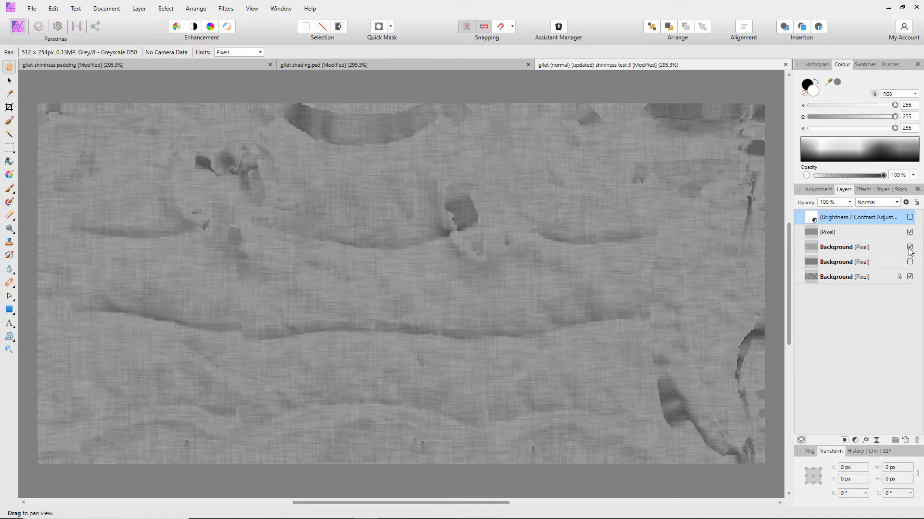
pyautogui.click(910, 262)
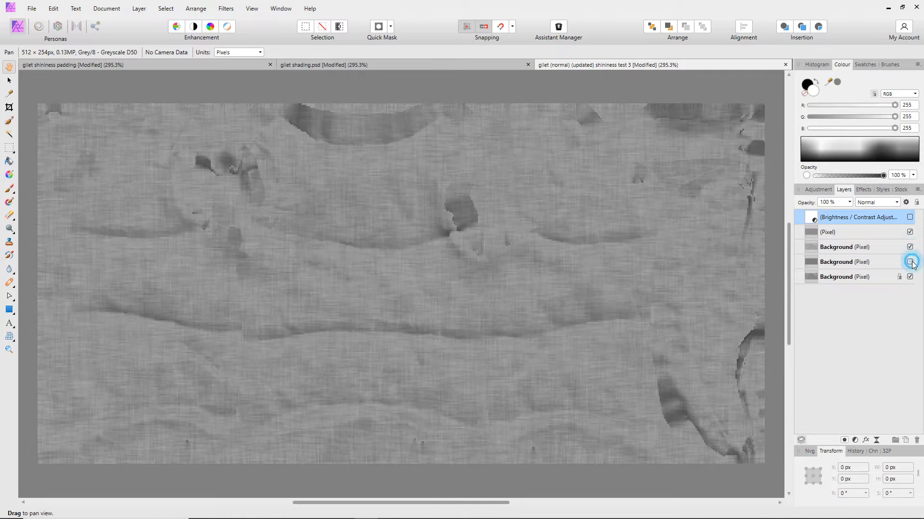
pyautogui.click(910, 218)
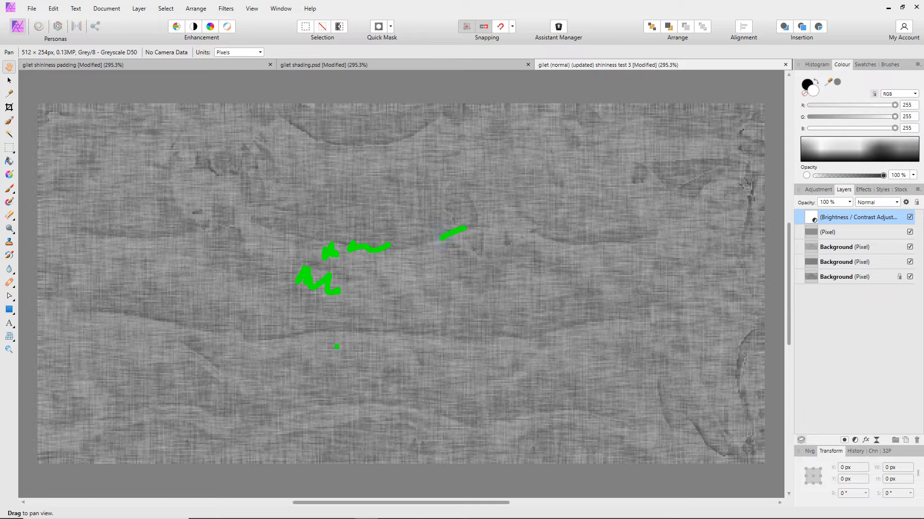
pyautogui.moveTo(290, 336); pyautogui.dragTo(410, 335)
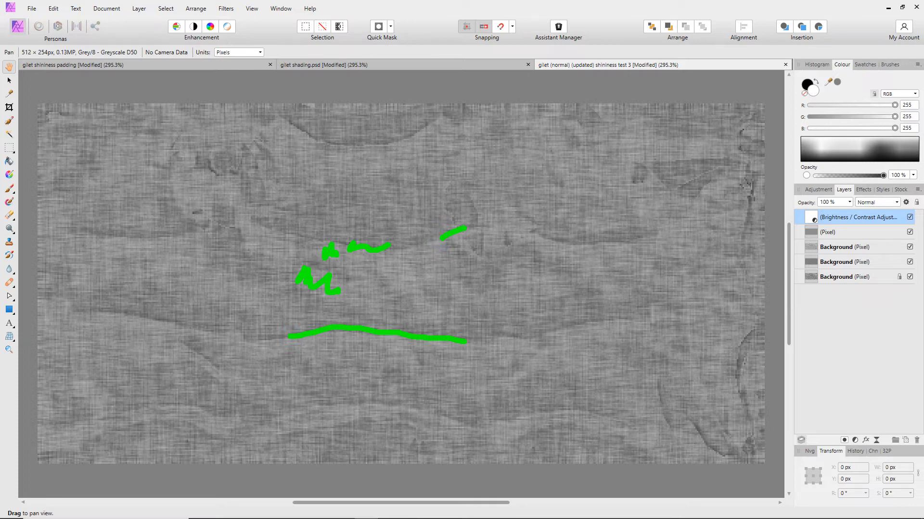
pyautogui.press('Escape')
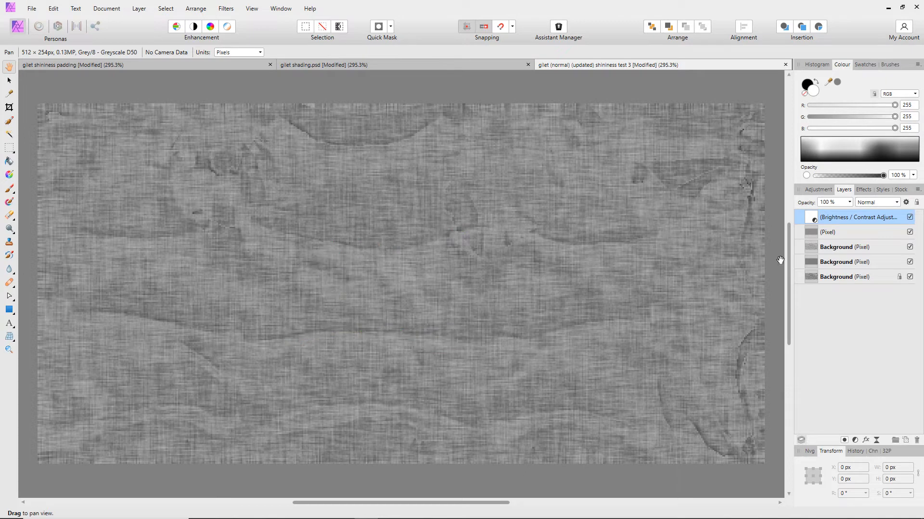
# Hide the Pixel layer and the two unlocked Background layers, and compare the greyscale normal map with the gilet shininess padding and gilet shading.psd documents.
pyautogui.click(909, 246)
pyautogui.click(909, 261)
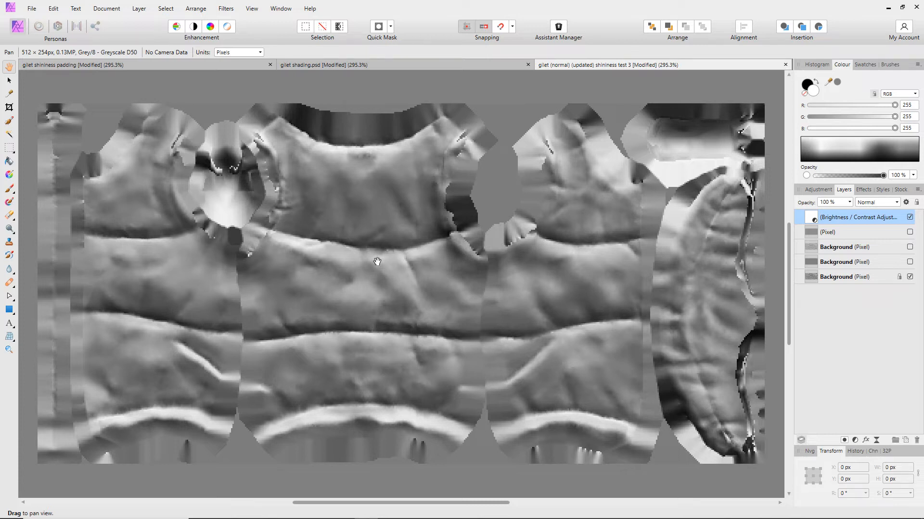
pyautogui.click(199, 65)
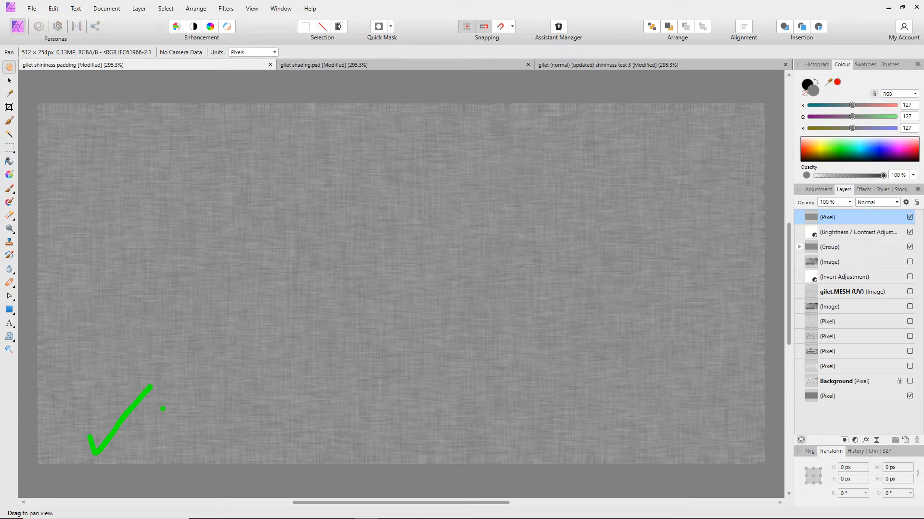
pyautogui.click(311, 65)
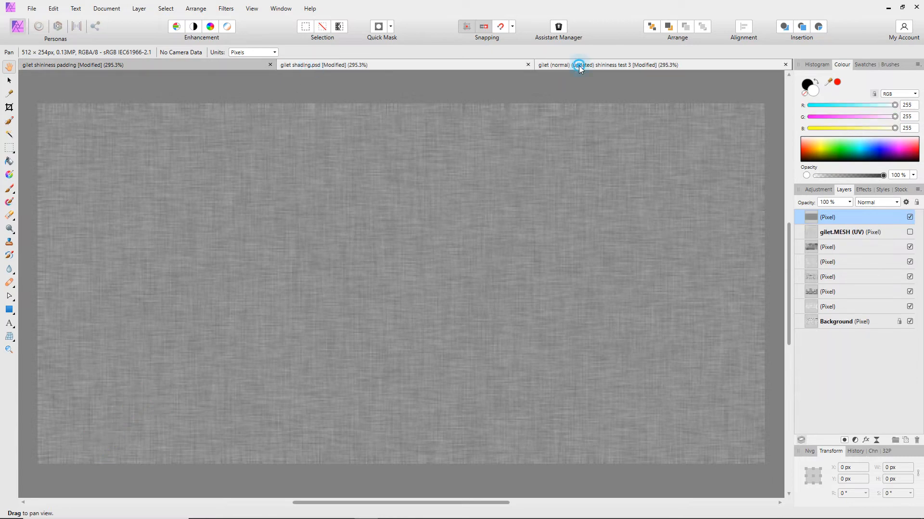
pyautogui.click(577, 66)
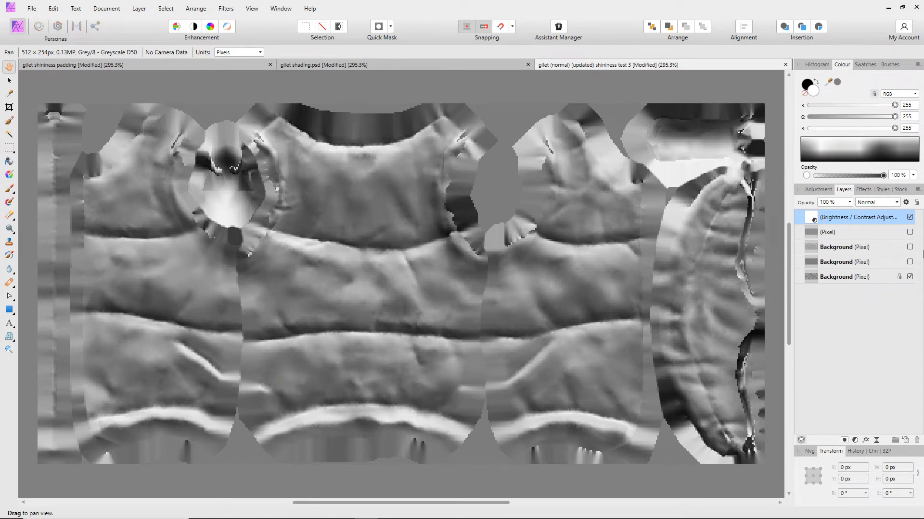
# Restore the visibility of the Pixel layer and the two unlocked Background layers in the shininess test 3 document.
pyautogui.click(910, 263)
pyautogui.click(910, 247)
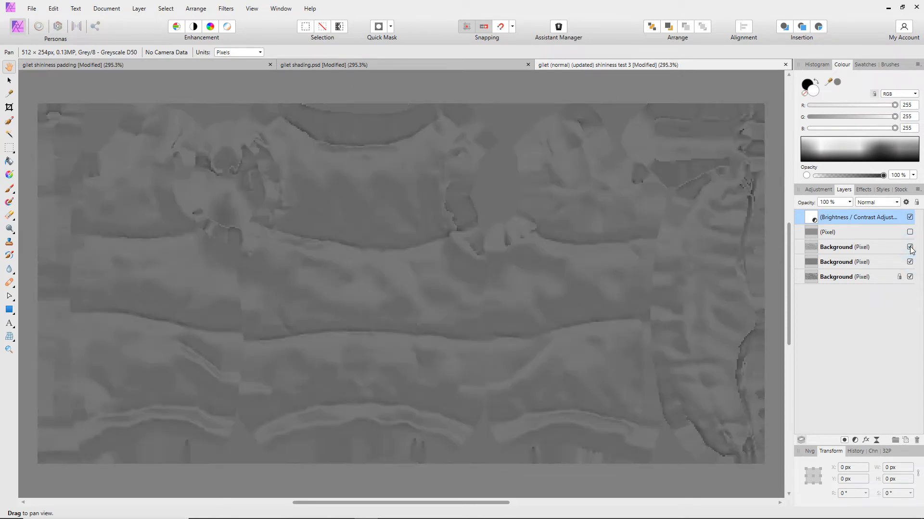
pyautogui.click(909, 232)
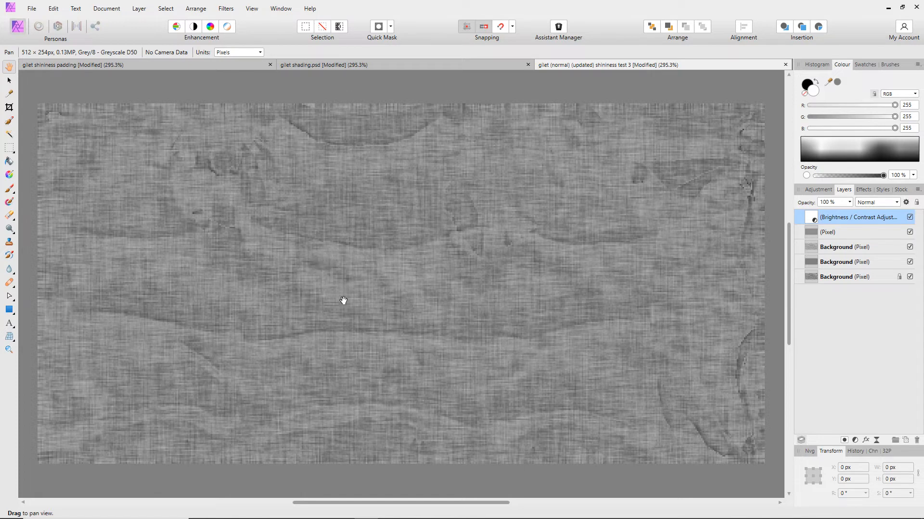
# Switch to IMVU Studio, close the texture window and examine the gilet's shine from the side and front.
pyautogui.click(554, 510)
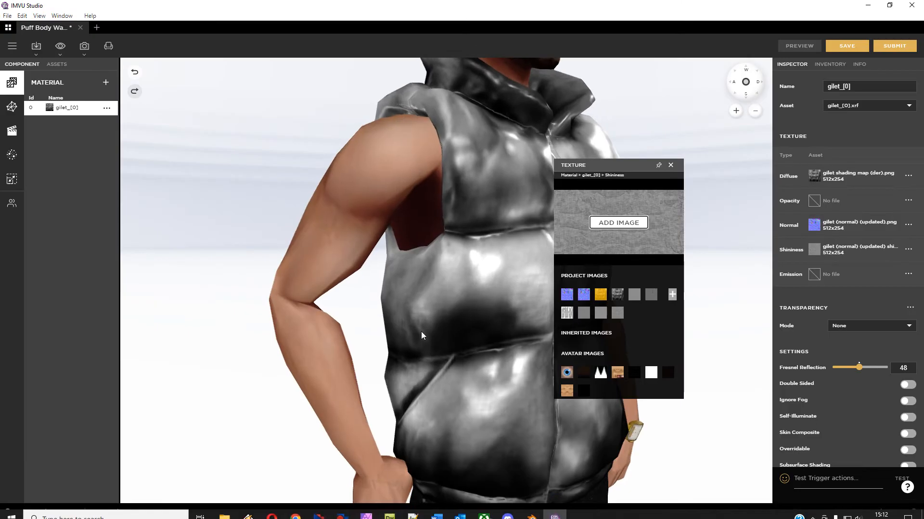
pyautogui.moveTo(429, 337); pyautogui.dragTo(371, 411)
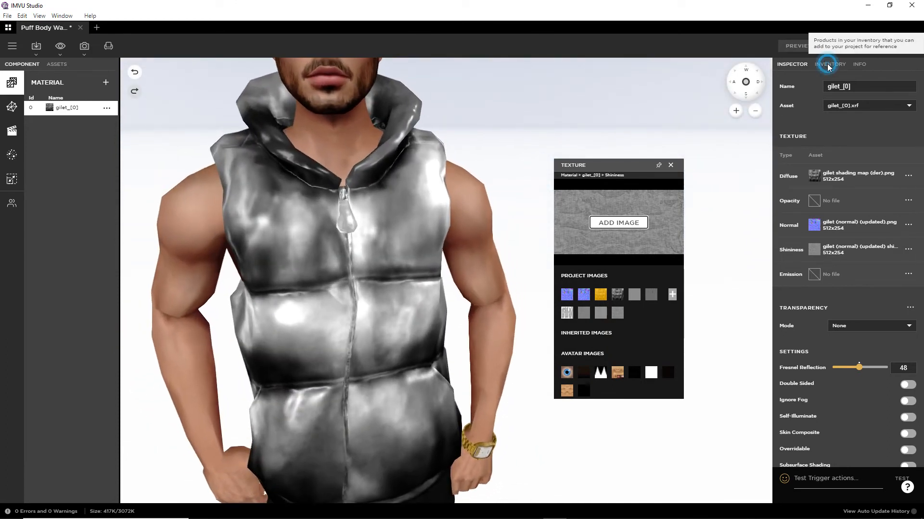
pyautogui.click(829, 64)
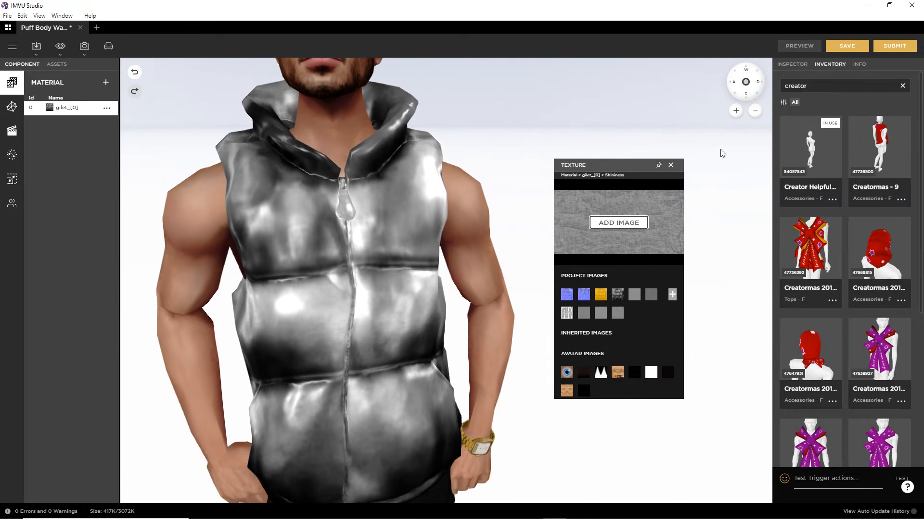
pyautogui.click(670, 166)
pyautogui.moveTo(405, 319)
pyautogui.mouseDown()
pyautogui.moveTo(445, 311)
pyautogui.moveTo(423, 330)
pyautogui.moveTo(437, 330)
pyautogui.moveTo(423, 295)
pyautogui.moveTo(281, 267)
pyautogui.moveTo(316, 259)
pyautogui.moveTo(376, 295)
pyautogui.moveTo(327, 313)
pyautogui.moveTo(383, 308)
pyautogui.moveTo(355, 298)
pyautogui.mouseUp()
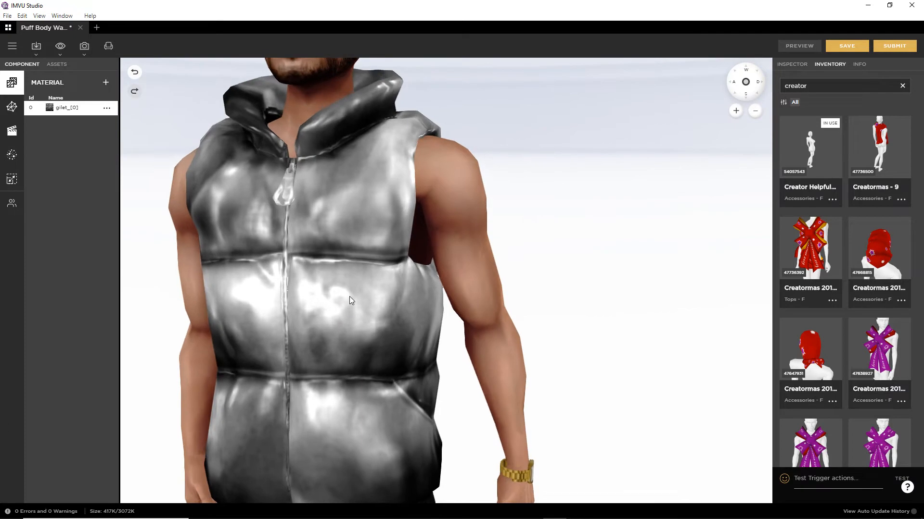
# Open the Shininess texture of the gilet_[0] material and examine its preview beside the avatar.
pyautogui.click(789, 64)
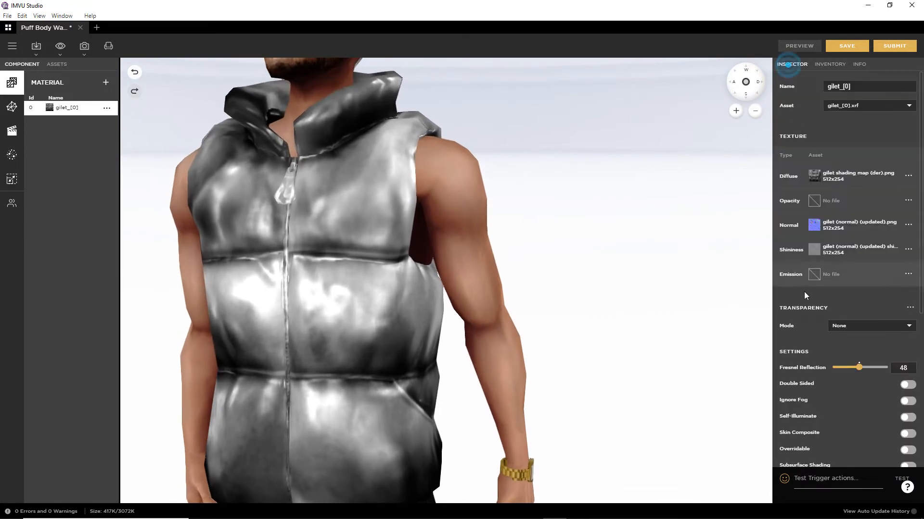
pyautogui.click(814, 250)
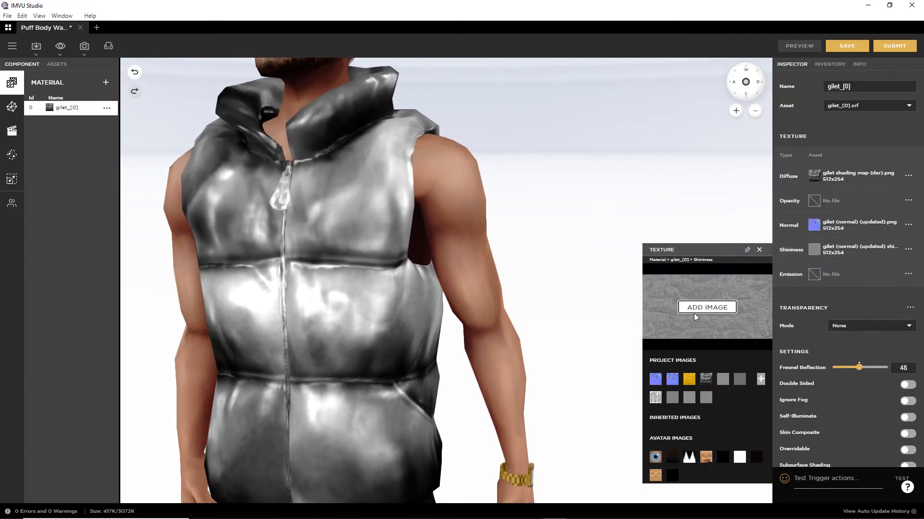
pyautogui.moveTo(759, 344); pyautogui.dragTo(652, 343)
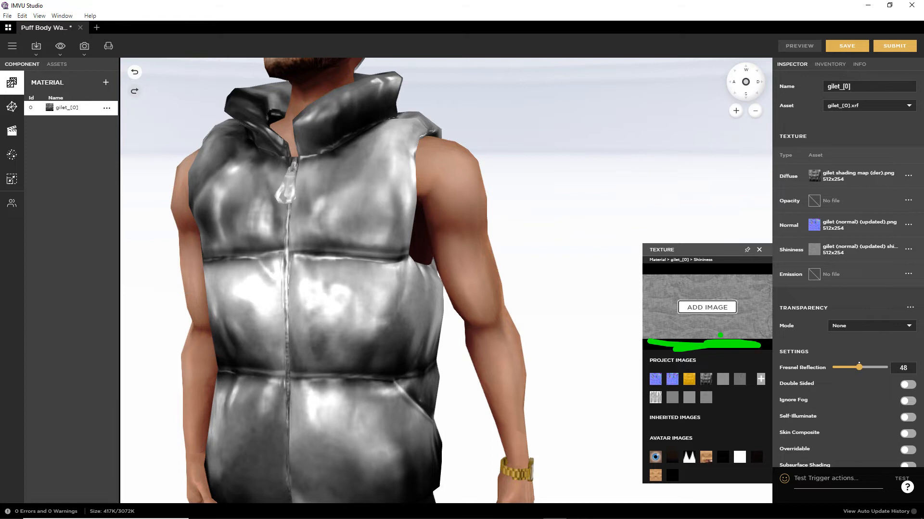
pyautogui.press('Escape')
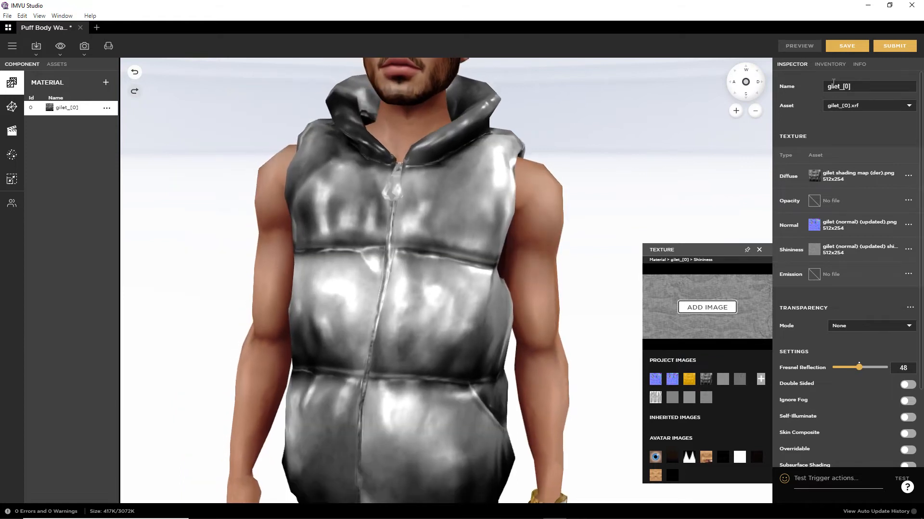
# Filter the inventory to Rooms, clear the "creator" search and load the AR - Rave room into the scene.
pyautogui.click(830, 64)
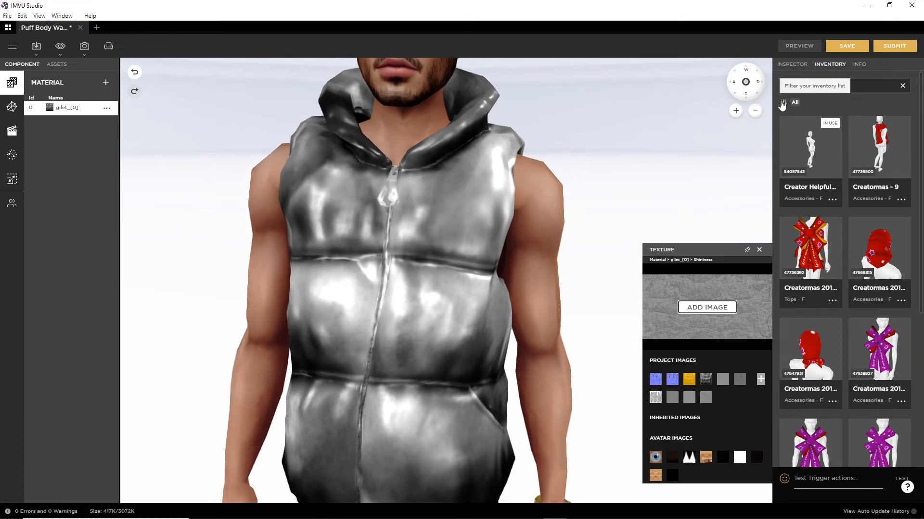
pyautogui.click(782, 103)
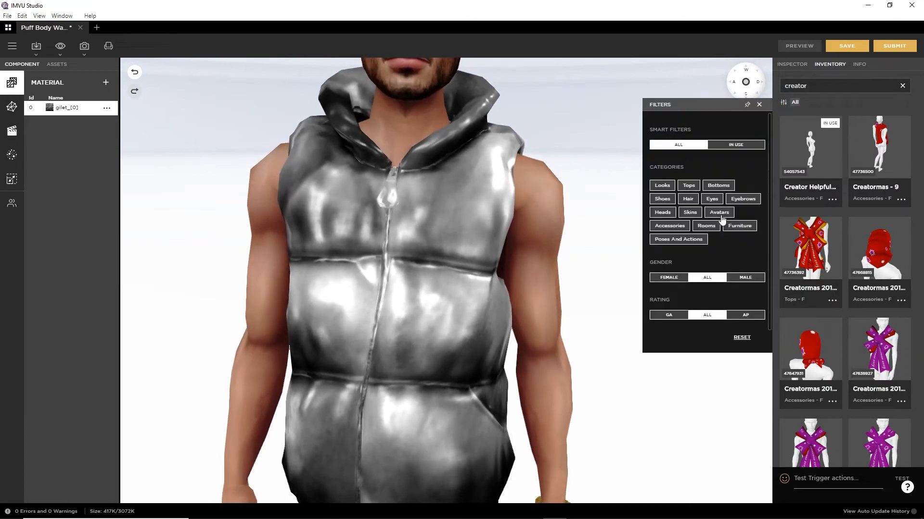
pyautogui.click(707, 226)
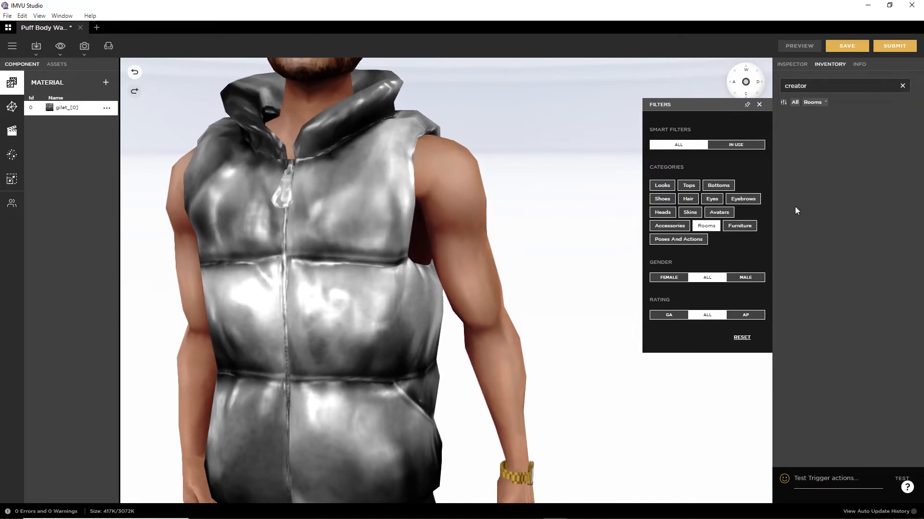
pyautogui.scroll(-3, 833, 384)
pyautogui.scroll(-3, 835, 382)
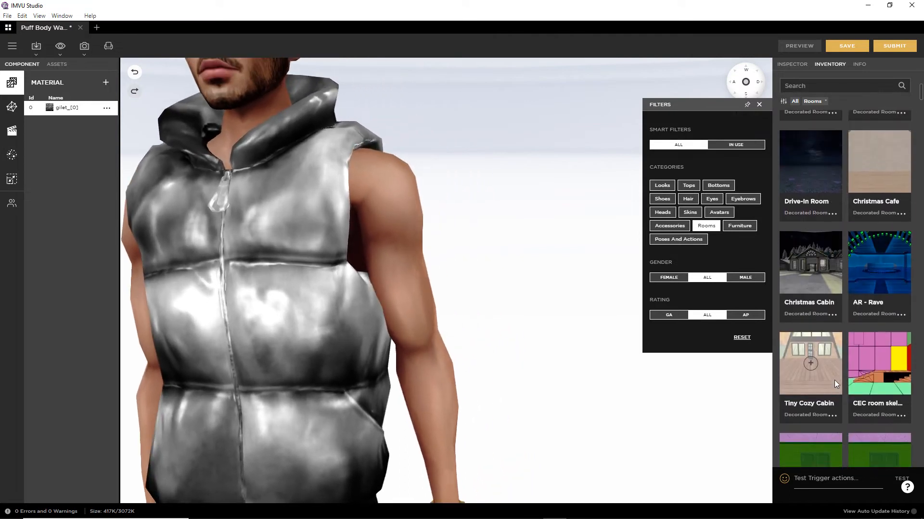
pyautogui.scroll(-5, 834, 380)
pyautogui.scroll(5, 856, 323)
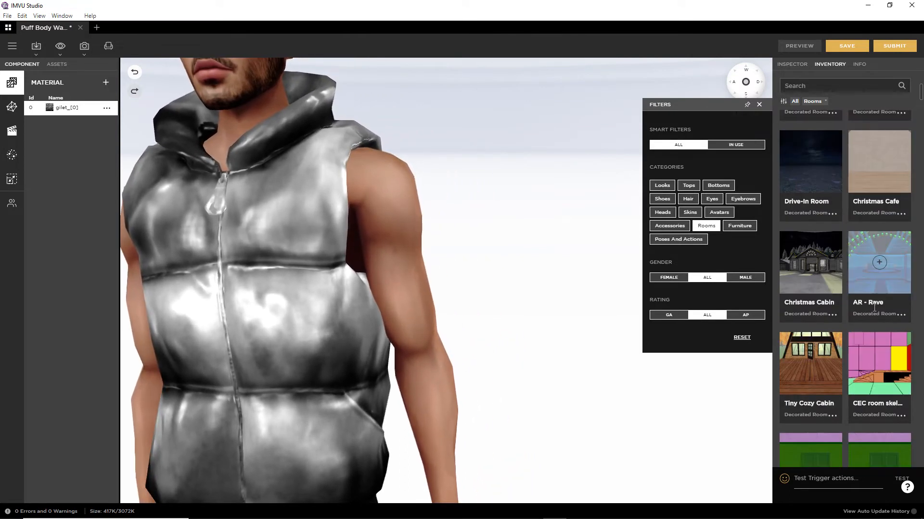
pyautogui.click(878, 262)
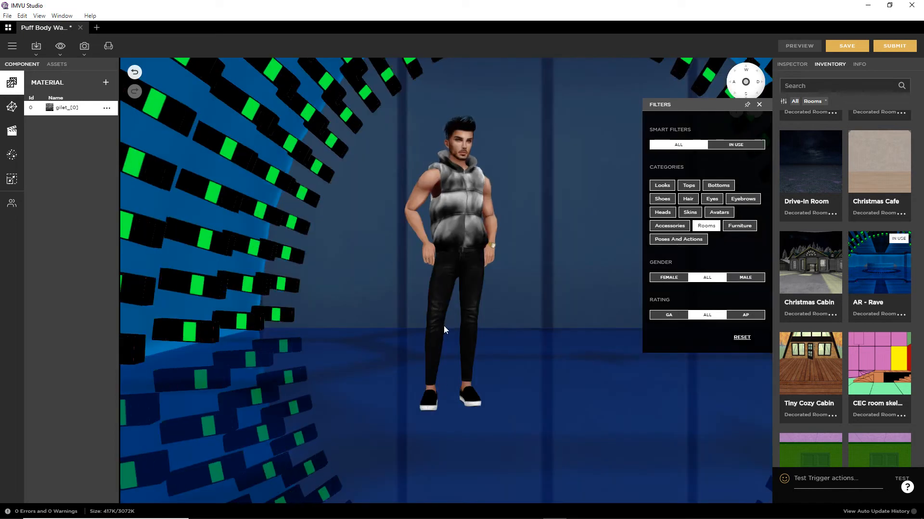
# Examine the gilet's front up close in the AR - Rave room.
pyautogui.moveTo(483, 362); pyautogui.dragTo(709, 365)
pyautogui.scroll(5, 374, 361)
pyautogui.moveTo(419, 251); pyautogui.dragTo(317, 312)
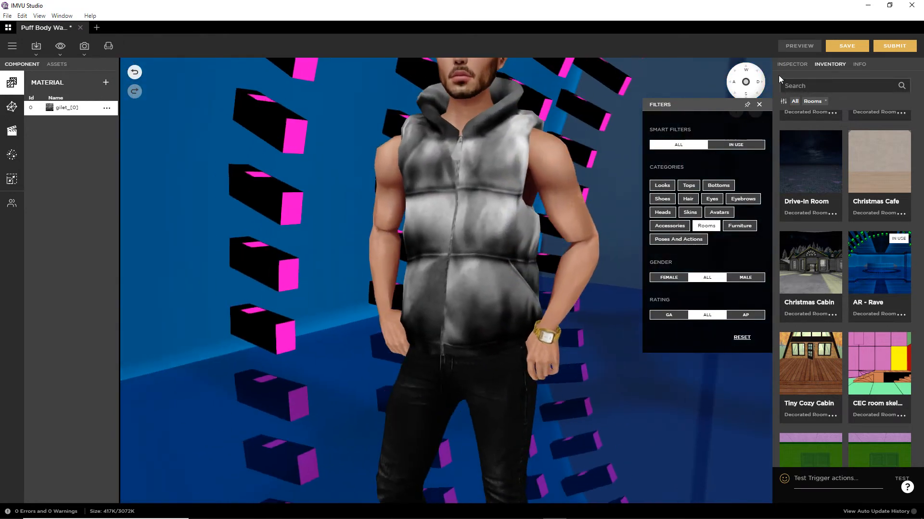
# Review the Normal and Shininess texture assignments of the gilet_[0] material.
pyautogui.click(792, 64)
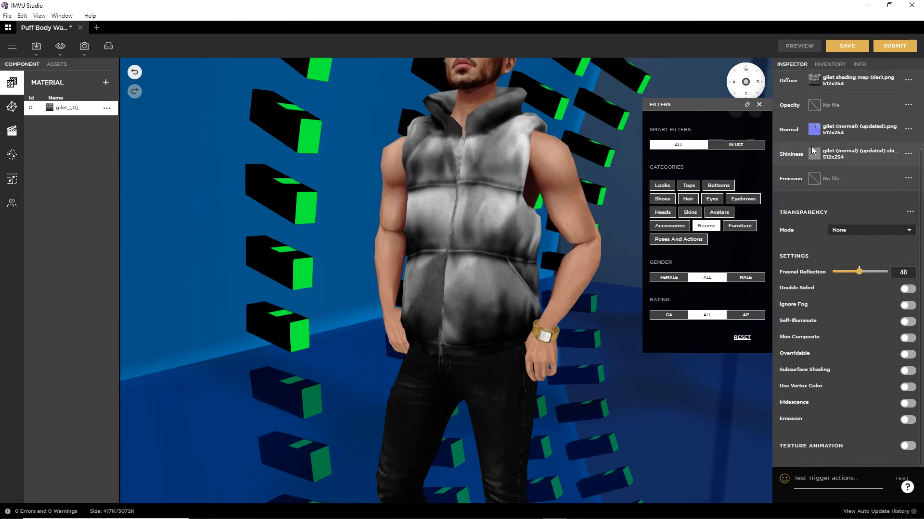
pyautogui.scroll(2, 813, 150)
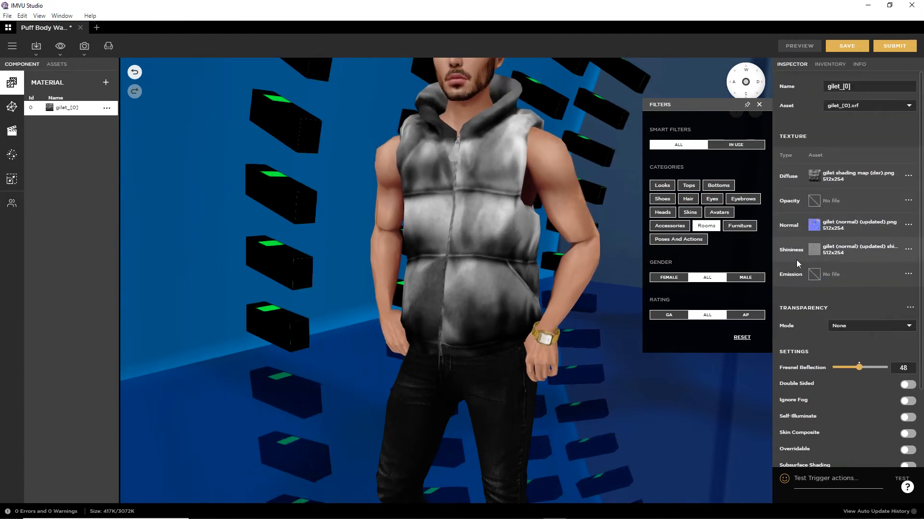
pyautogui.moveTo(798, 260); pyautogui.dragTo(836, 260)
pyautogui.moveTo(799, 237)
pyautogui.mouseDown()
pyautogui.moveTo(865, 234)
pyautogui.moveTo(835, 236)
pyautogui.moveTo(882, 251)
pyautogui.moveTo(866, 254)
pyautogui.mouseUp()
pyautogui.click(852, 234)
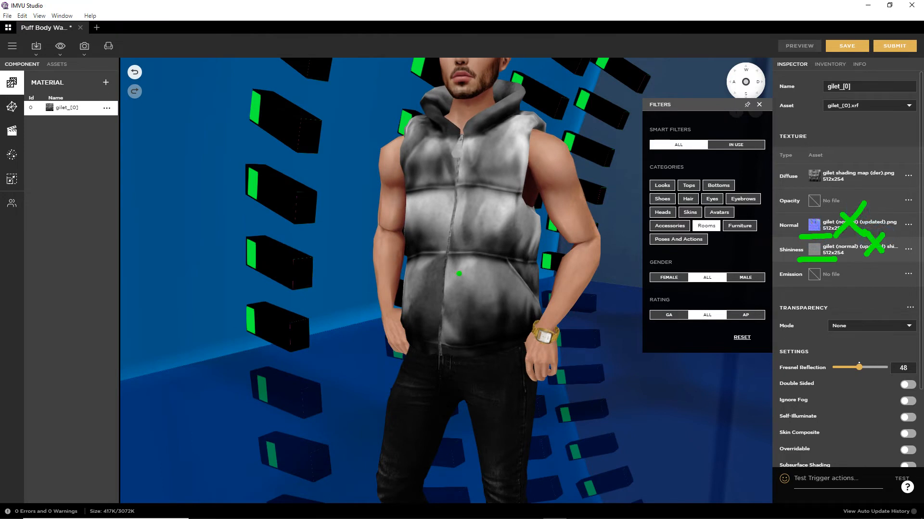
pyautogui.press('Escape')
# Examine the gilet's side and front for shine under the AR - Rave room's lighting.
pyautogui.moveTo(354, 309)
pyautogui.mouseDown()
pyautogui.moveTo(611, 309)
pyautogui.moveTo(599, 221)
pyautogui.moveTo(595, 255)
pyautogui.moveTo(431, 305)
pyautogui.moveTo(336, 320)
pyautogui.moveTo(619, 268)
pyautogui.mouseUp()
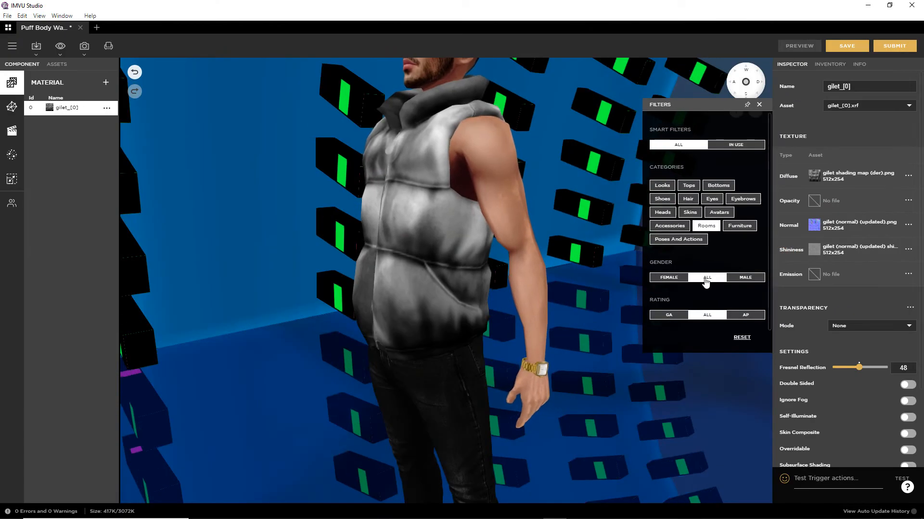
pyautogui.hotkey('ctrl', '2')
pyautogui.moveTo(740, 252)
pyautogui.mouseDown()
pyautogui.moveTo(767, 252)
pyautogui.moveTo(775, 225)
pyautogui.mouseUp()
pyautogui.moveTo(745, 275)
pyautogui.mouseDown()
pyautogui.moveTo(765, 278)
pyautogui.moveTo(764, 318)
pyautogui.mouseUp()
pyautogui.moveTo(746, 352); pyautogui.dragTo(759, 352)
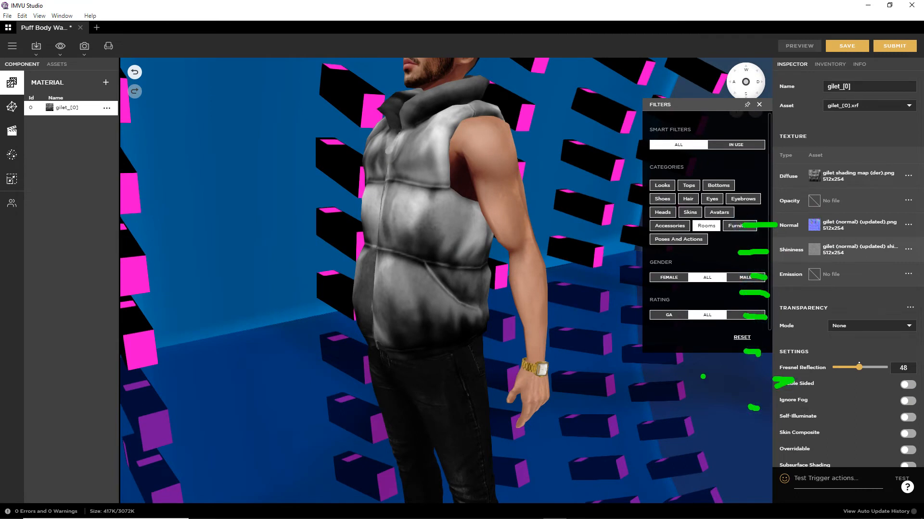
pyautogui.press('Escape')
pyautogui.moveTo(391, 336); pyautogui.dragTo(466, 344)
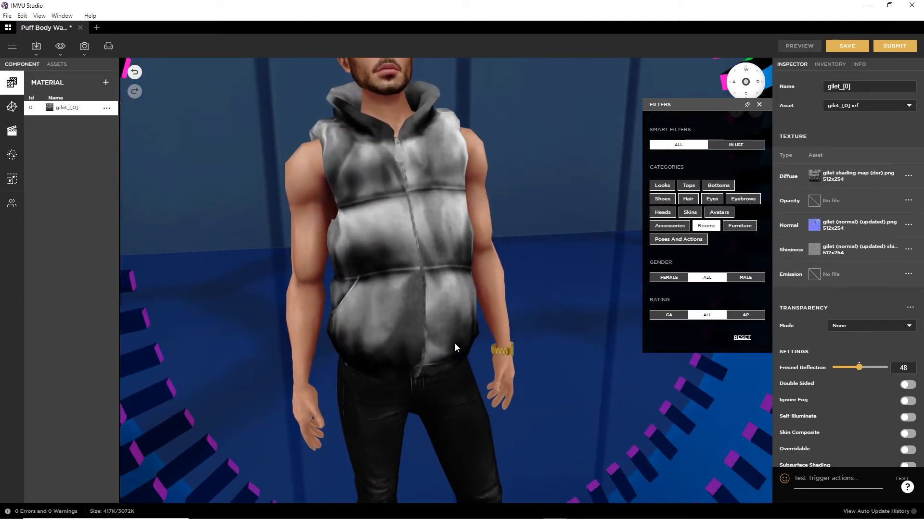
# Turn on Iridescence in the settings of the gilet_[0] material.
pyautogui.scroll(-5, 753, 404)
pyautogui.scroll(2, 644, 402)
pyautogui.scroll(-1, 812, 413)
pyautogui.scroll(-3, 813, 414)
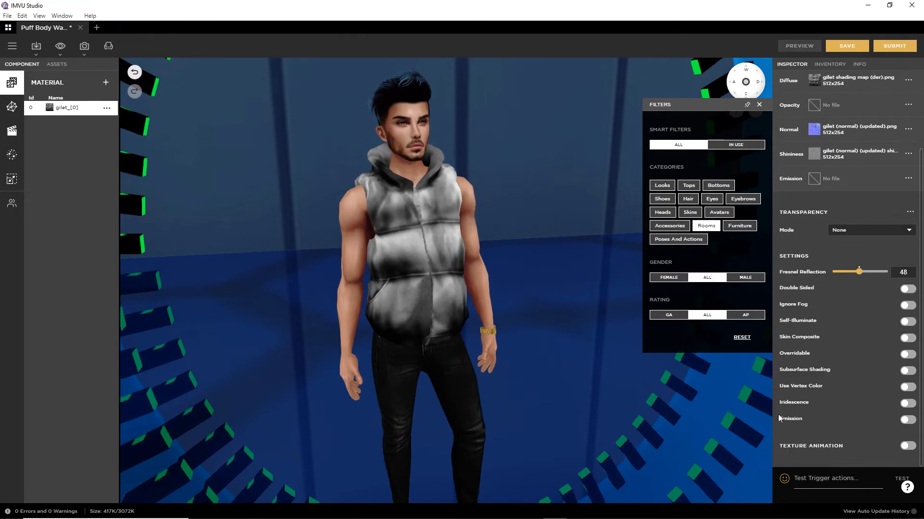
pyautogui.click(908, 404)
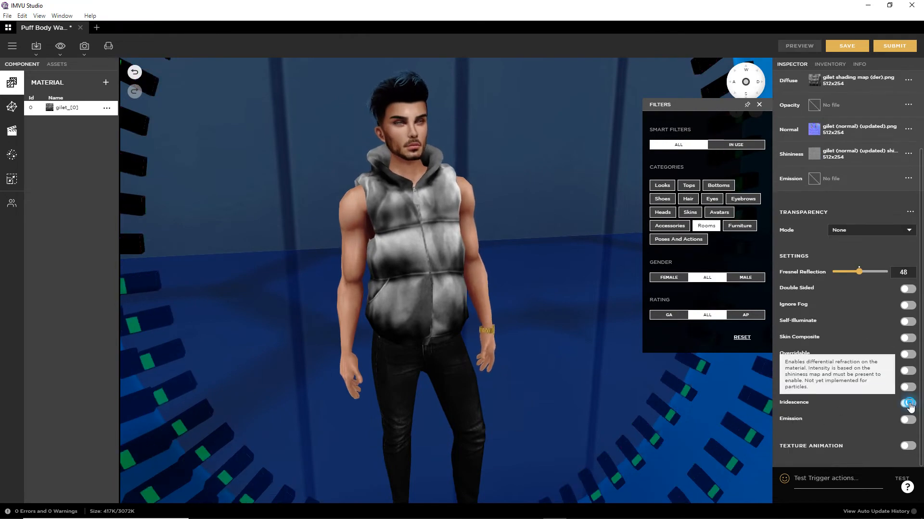
# Preview the iridescence on the gilet in the AR - Rave room and examine its front and side up close.
pyautogui.click(799, 46)
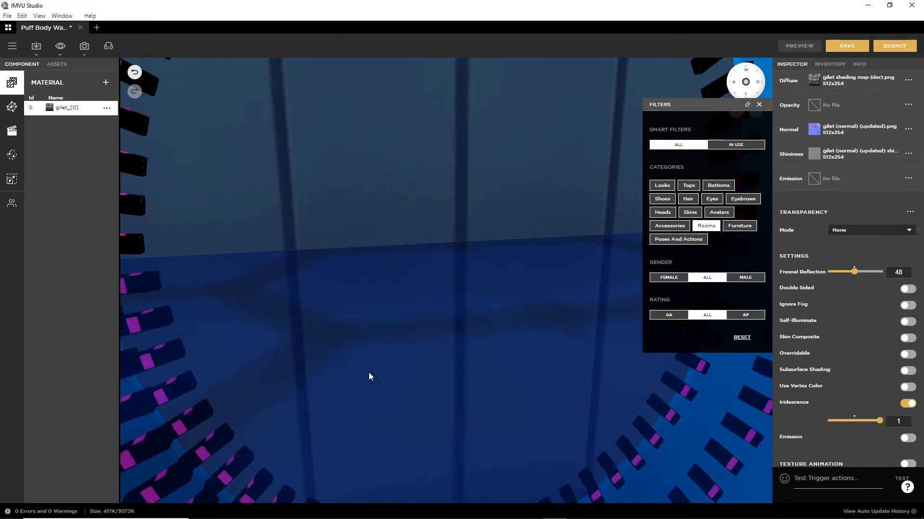
pyautogui.moveTo(364, 378); pyautogui.dragTo(498, 350)
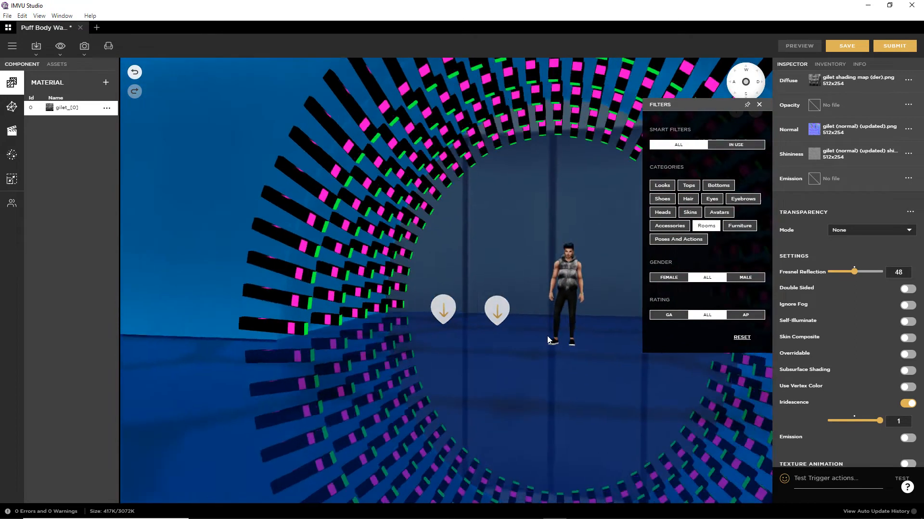
pyautogui.scroll(5, 380, 343)
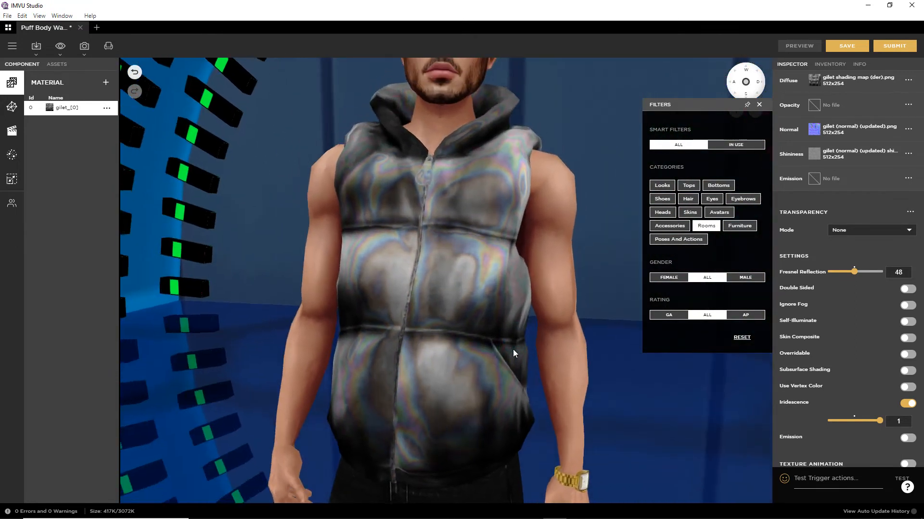
pyautogui.moveTo(512, 349); pyautogui.dragTo(595, 357)
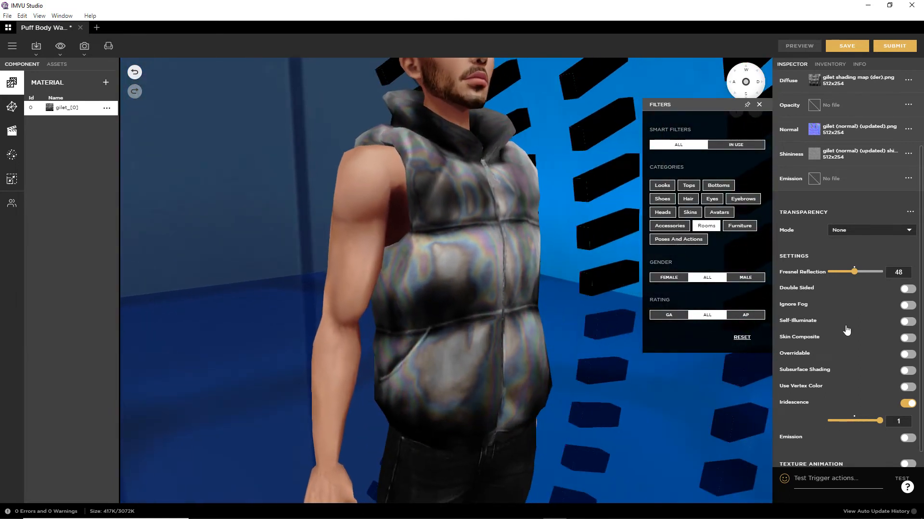
# Turn off Iridescence for the gilet_[0] material, preview the change and inspect the gilet's front up close.
pyautogui.click(907, 404)
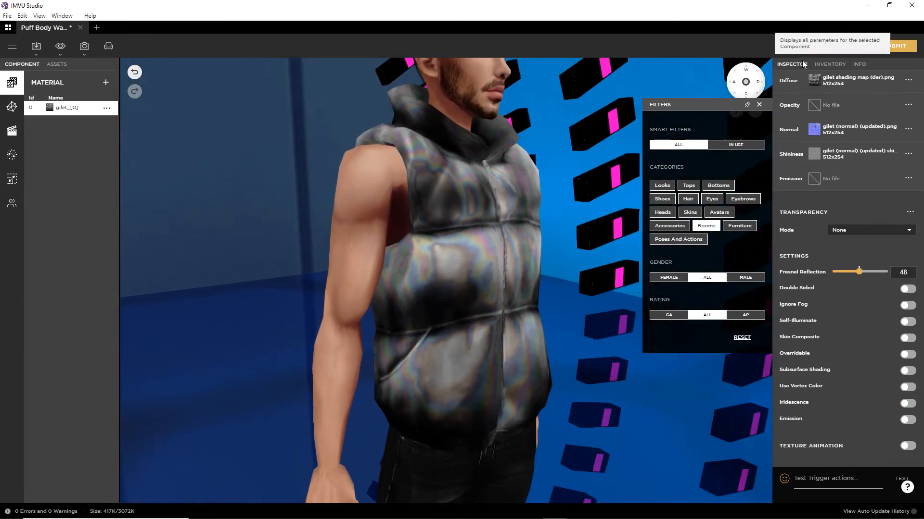
pyautogui.click(799, 46)
pyautogui.moveTo(460, 405); pyautogui.dragTo(434, 361)
pyautogui.scroll(5, 433, 361)
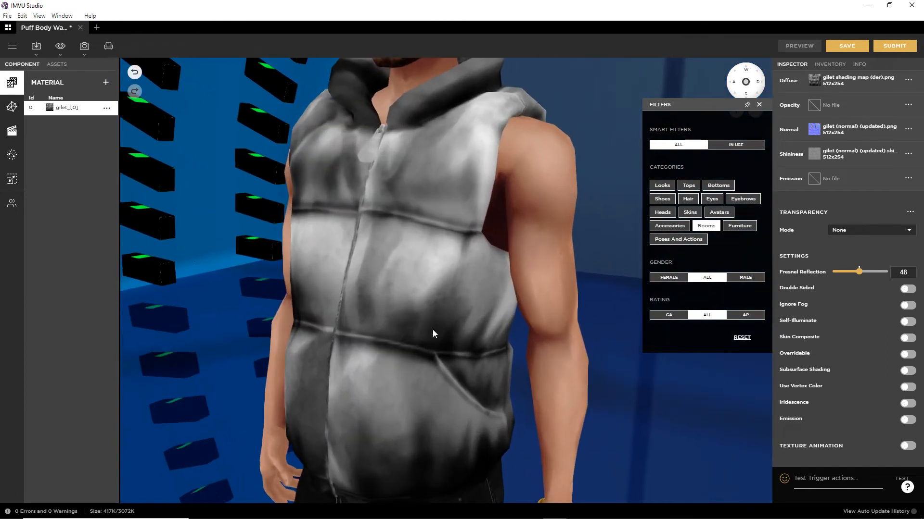
# Browse the inventory's rooms and load the IMVU Fashion Show room for the gilet preview.
pyautogui.click(829, 65)
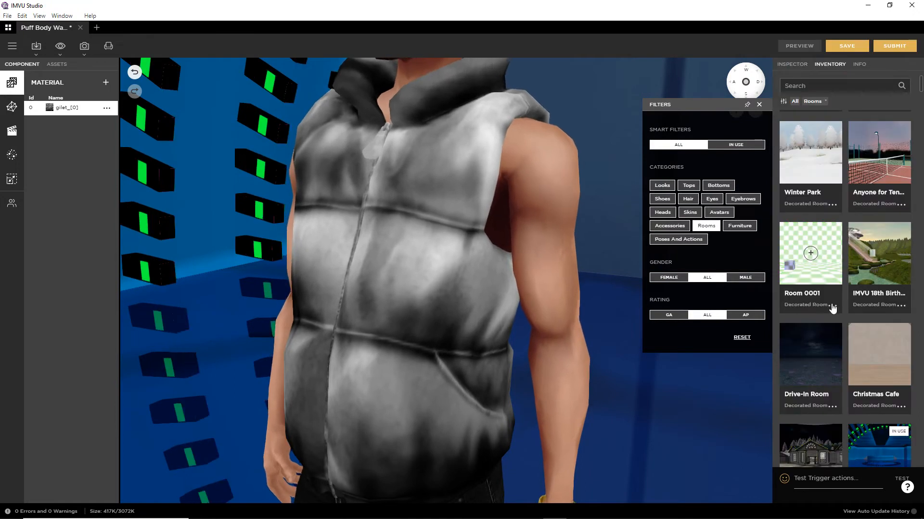
pyautogui.scroll(-6, 809, 332)
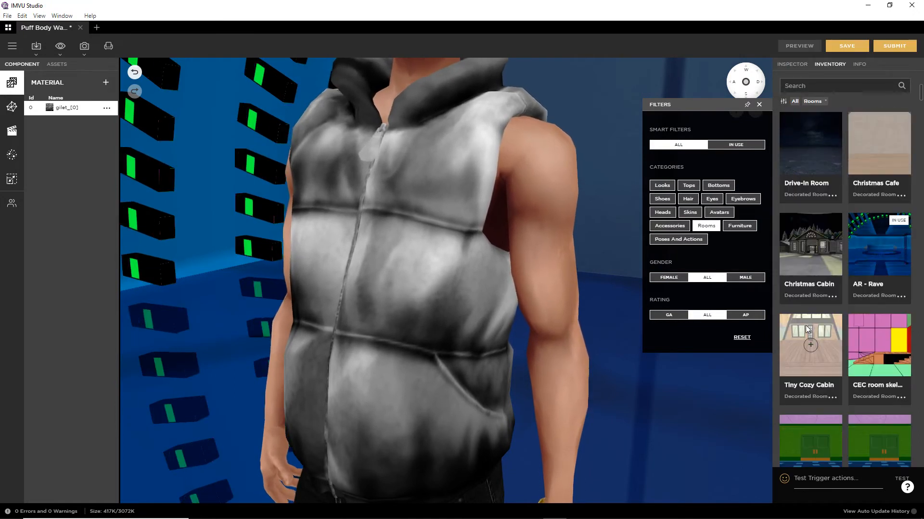
pyautogui.scroll(-8, 812, 318)
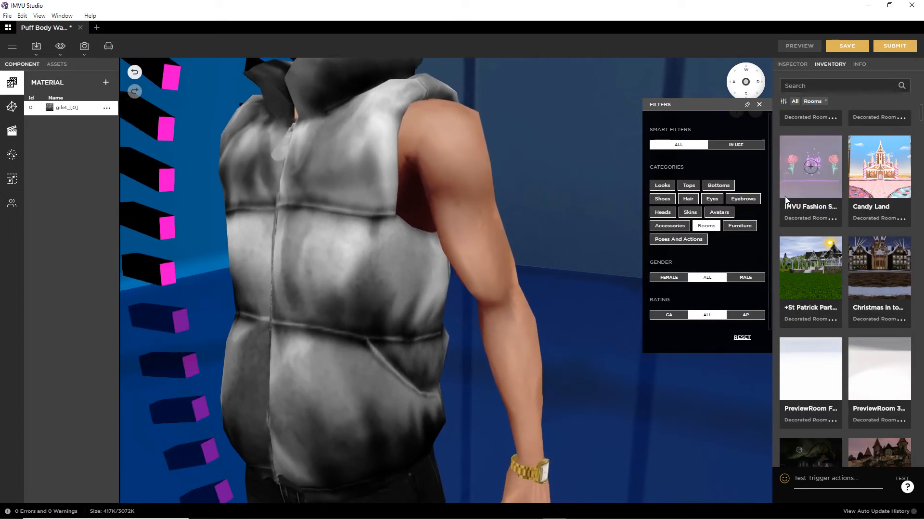
pyautogui.click(812, 168)
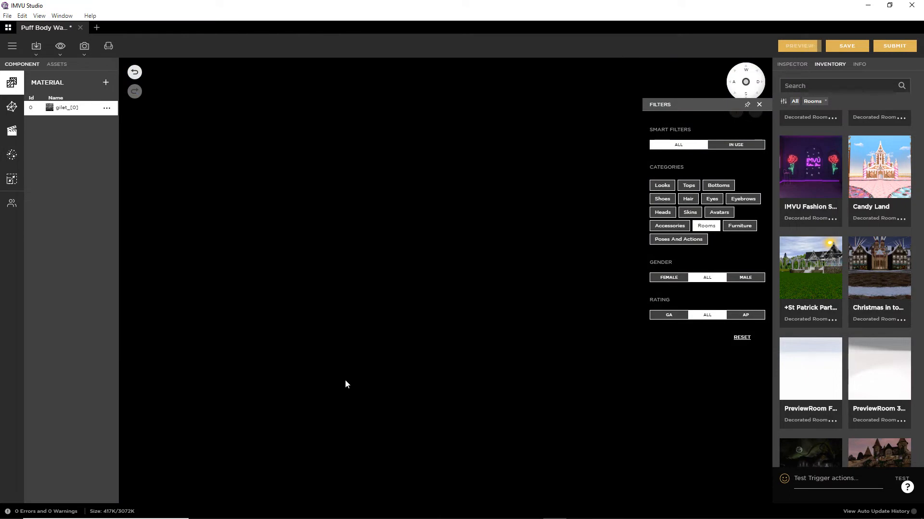
pyautogui.scroll(5, 455, 394)
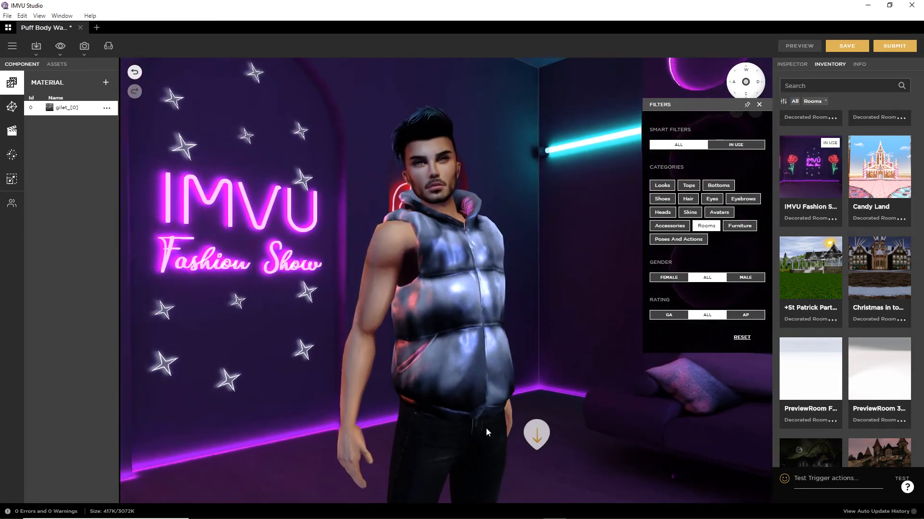
# Examine the gilet's front, side and back under the neon lighting of the IMVU Fashion Show room.
pyautogui.moveTo(486, 429); pyautogui.dragTo(402, 409)
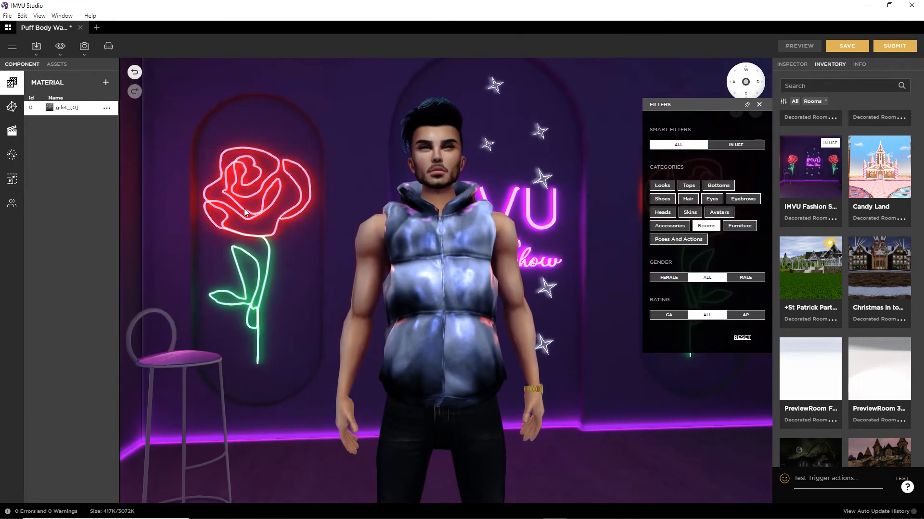
pyautogui.moveTo(425, 357)
pyautogui.mouseDown()
pyautogui.moveTo(552, 373)
pyautogui.moveTo(633, 371)
pyautogui.moveTo(559, 378)
pyautogui.moveTo(581, 378)
pyautogui.moveTo(549, 368)
pyautogui.moveTo(507, 417)
pyautogui.moveTo(411, 262)
pyautogui.mouseUp()
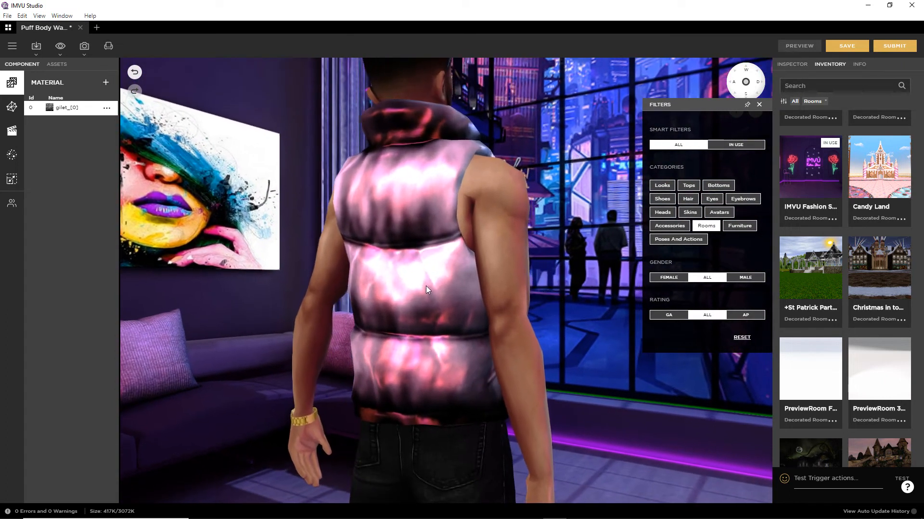
pyautogui.moveTo(514, 379); pyautogui.dragTo(561, 299)
# View the gilet_[0] Shininess texture beside the avatar, check its source image in Affinity Photo and return to IMVU Studio.
pyautogui.click(788, 67)
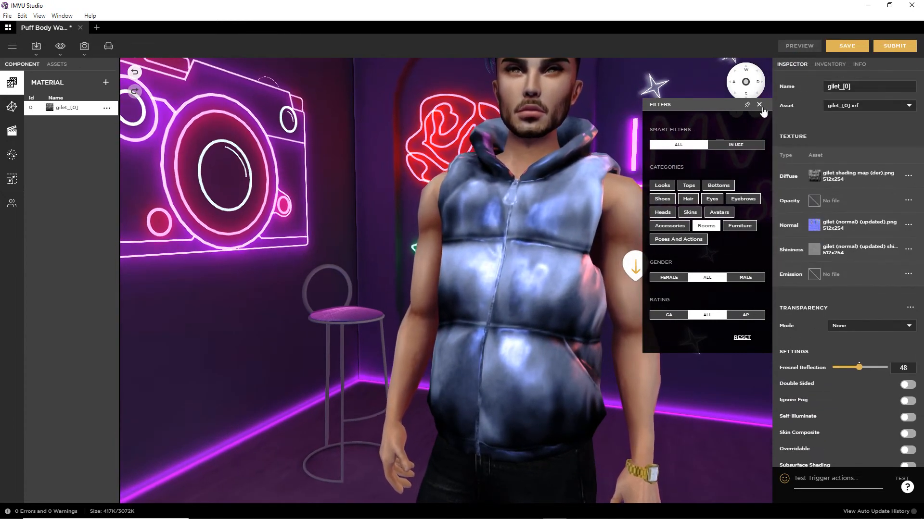
pyautogui.click(813, 250)
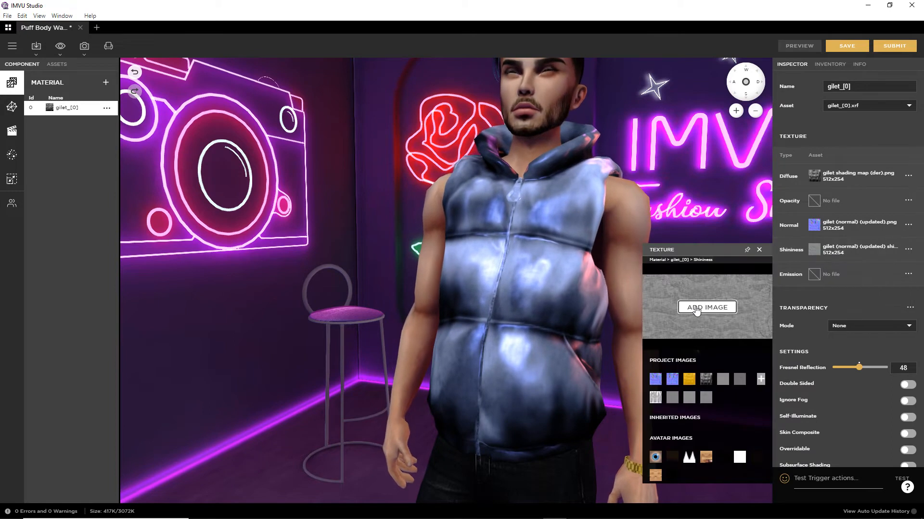
pyautogui.moveTo(704, 251); pyautogui.dragTo(680, 216)
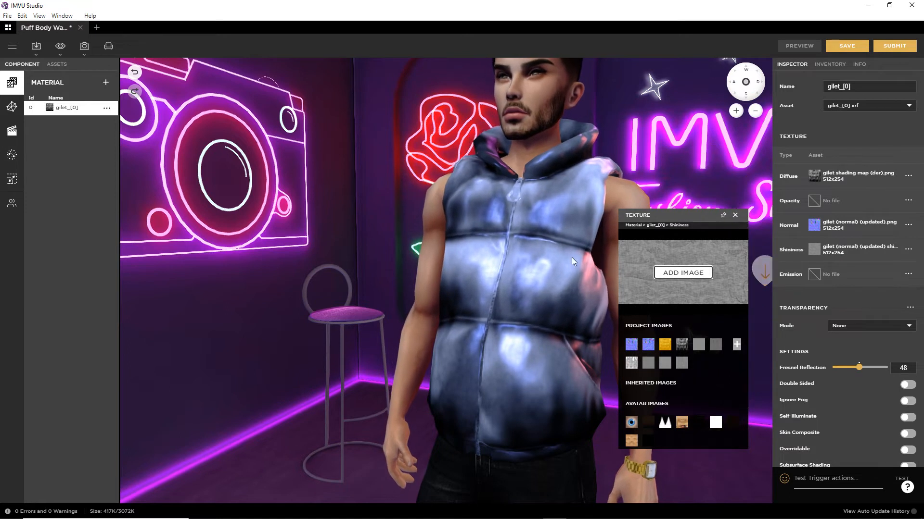
pyautogui.moveTo(553, 315); pyautogui.dragTo(503, 336)
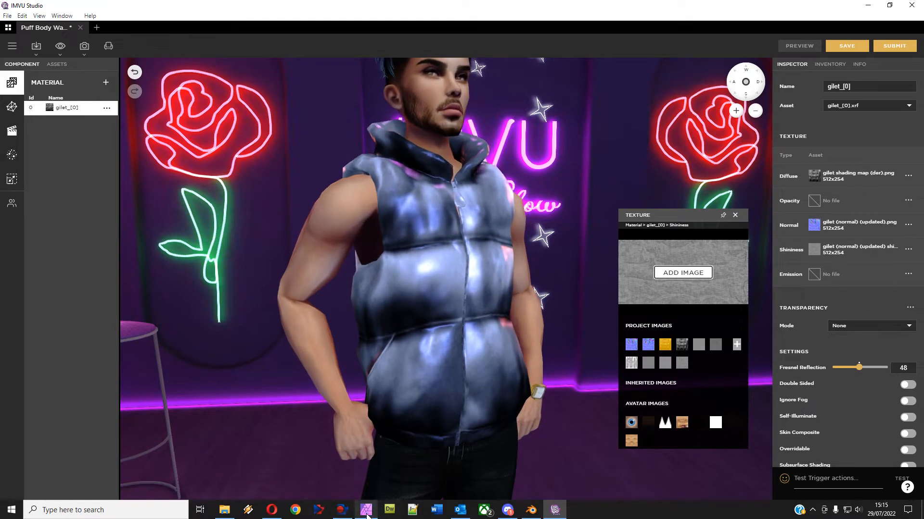
pyautogui.click(366, 516)
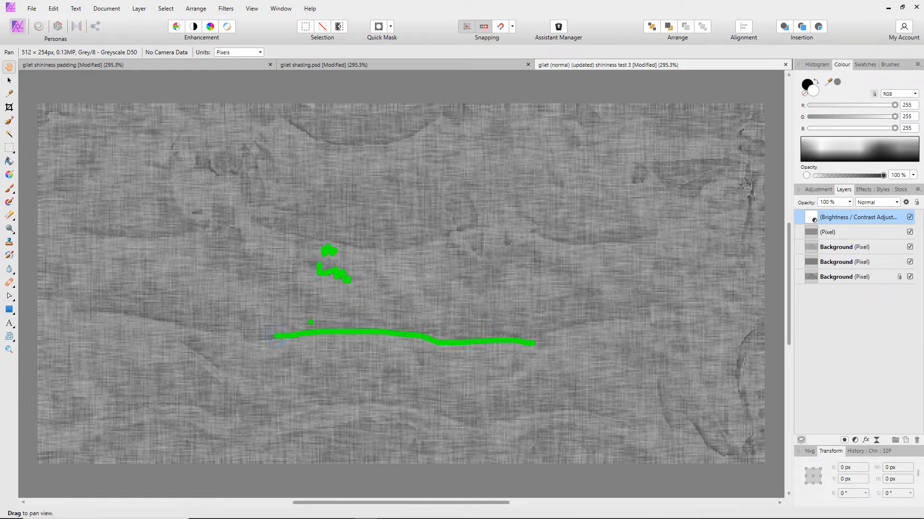
pyautogui.click(887, 8)
# Examine how the neon light reflects on both sides of the gilet with the Shininess texture open beside it.
pyautogui.moveTo(304, 350)
pyautogui.mouseDown()
pyautogui.moveTo(350, 370)
pyautogui.moveTo(423, 376)
pyautogui.moveTo(370, 391)
pyautogui.moveTo(264, 388)
pyautogui.moveTo(455, 349)
pyautogui.moveTo(383, 333)
pyautogui.moveTo(696, 316)
pyautogui.moveTo(688, 343)
pyautogui.moveTo(529, 360)
pyautogui.mouseUp()
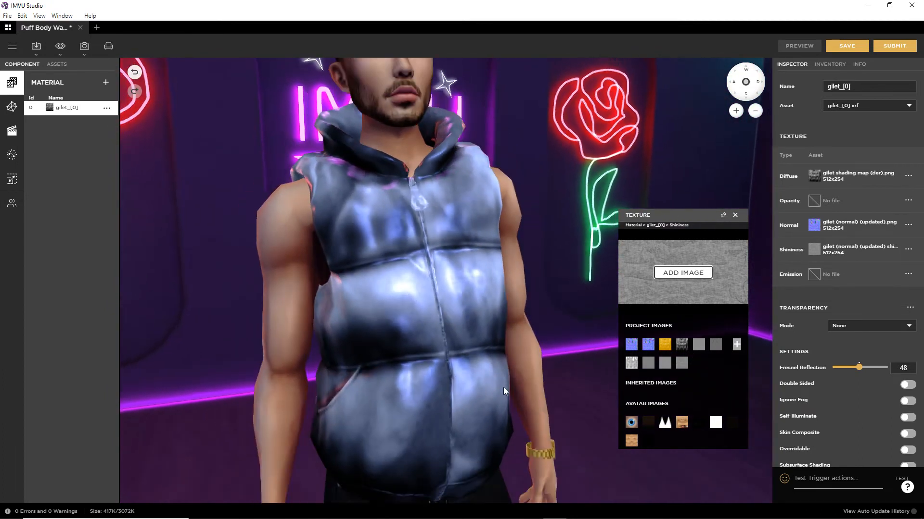
pyautogui.moveTo(489, 391); pyautogui.dragTo(673, 327)
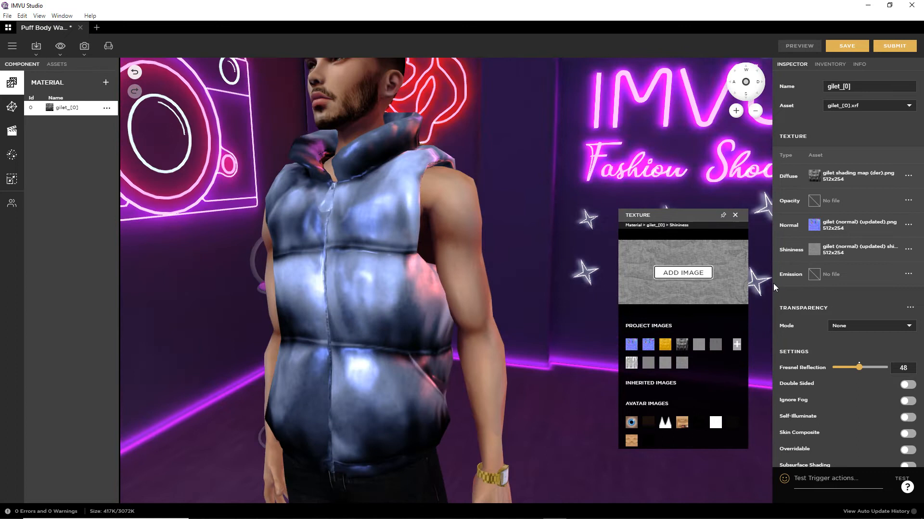
pyautogui.click(813, 250)
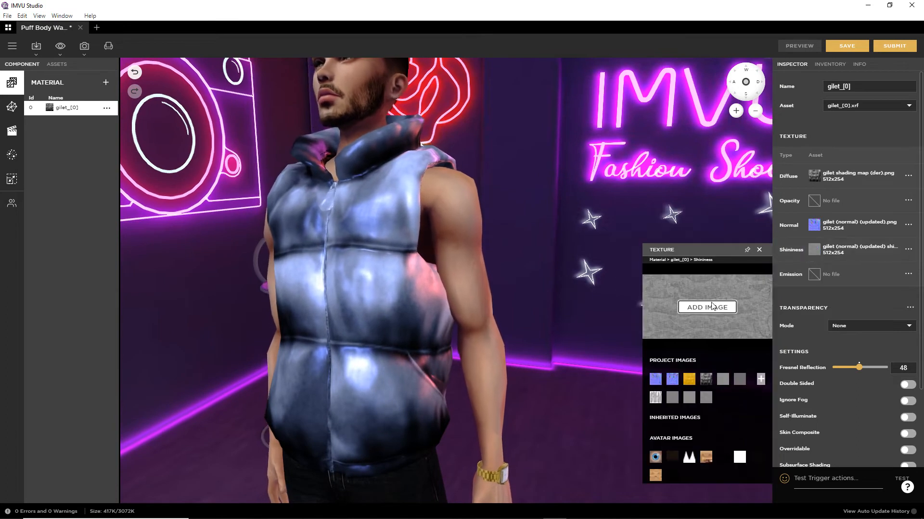
pyautogui.moveTo(697, 250); pyautogui.dragTo(677, 226)
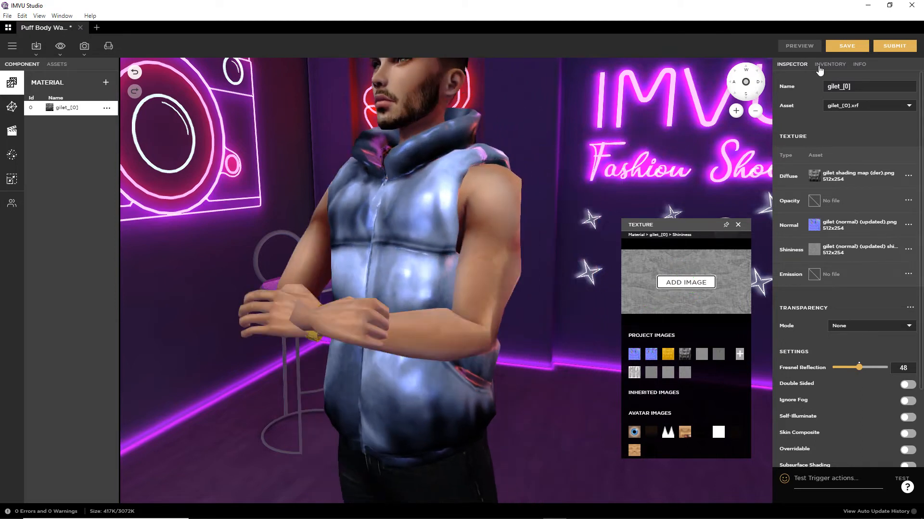
pyautogui.click(820, 70)
pyautogui.moveTo(447, 275); pyautogui.dragTo(429, 377)
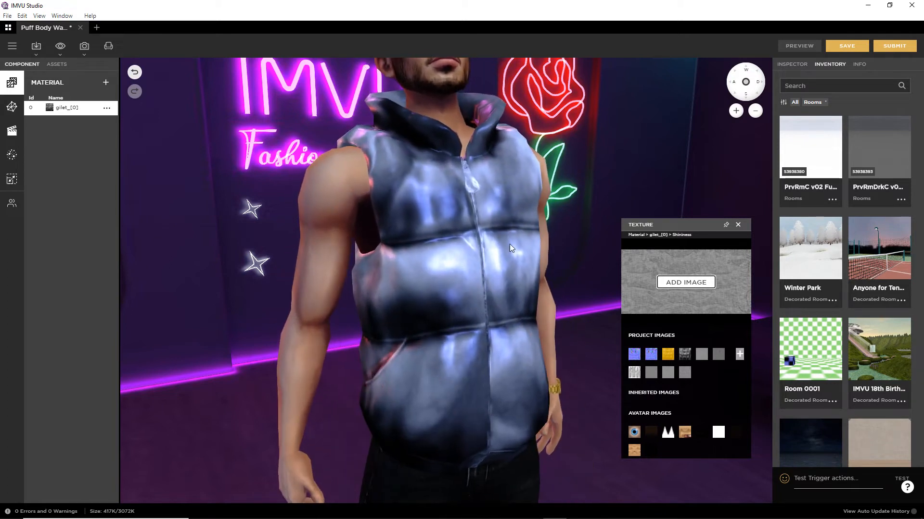
pyautogui.click(792, 64)
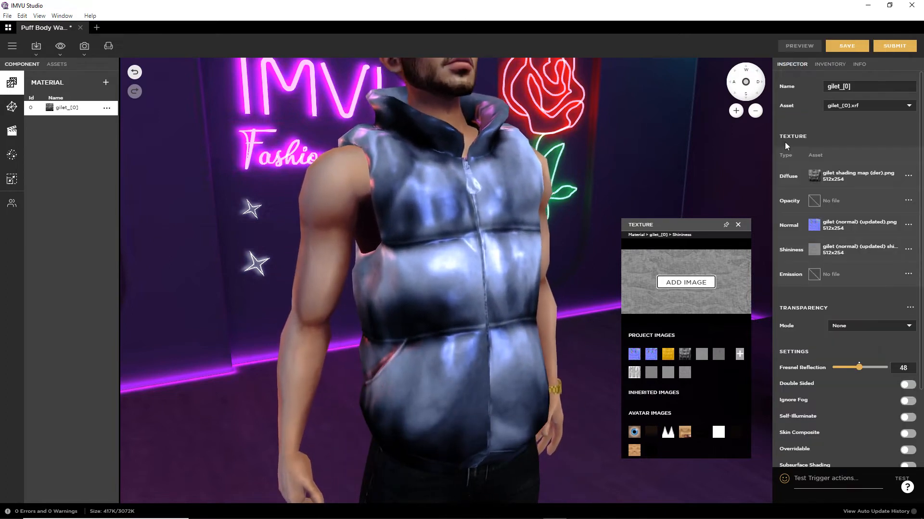
pyautogui.moveTo(468, 321); pyautogui.dragTo(324, 352)
# Turn on Iridescence for the gilet_[0] material, preview it and move the avatar to a standing spot near the neon sign.
pyautogui.scroll(-2, 817, 380)
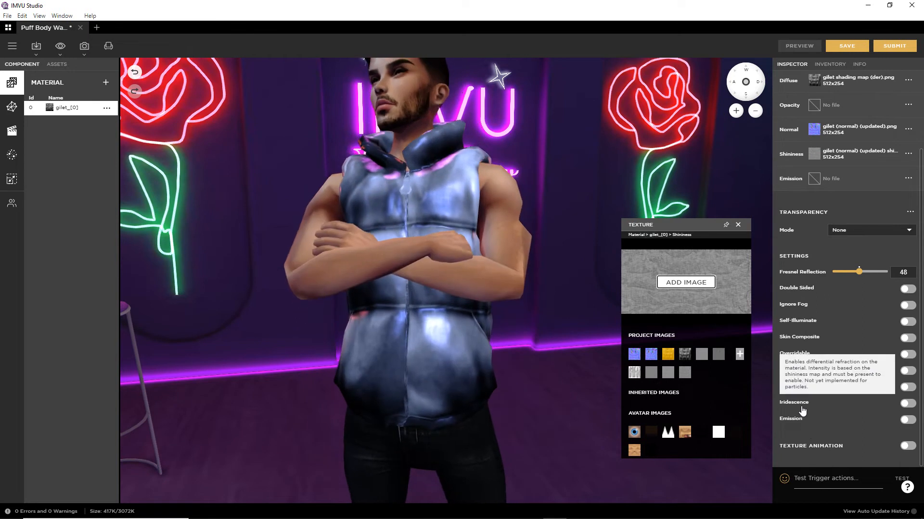
pyautogui.click(906, 404)
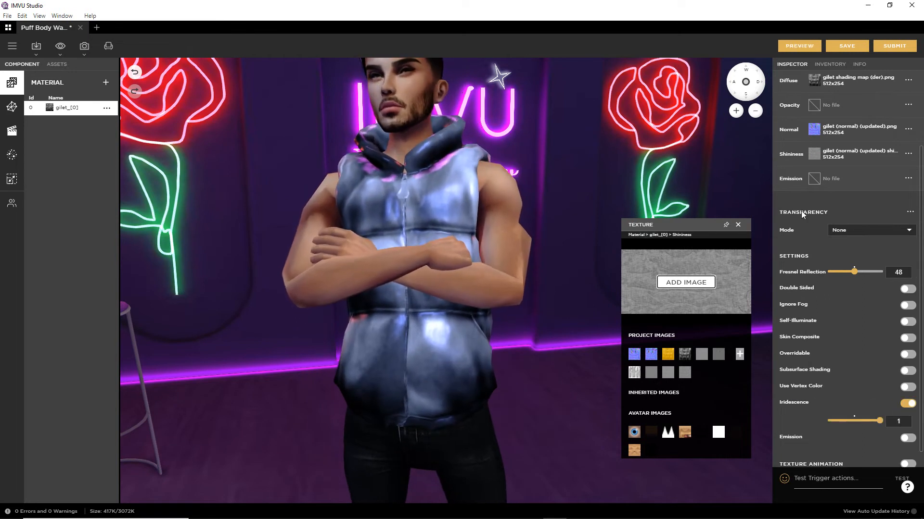
pyautogui.click(801, 48)
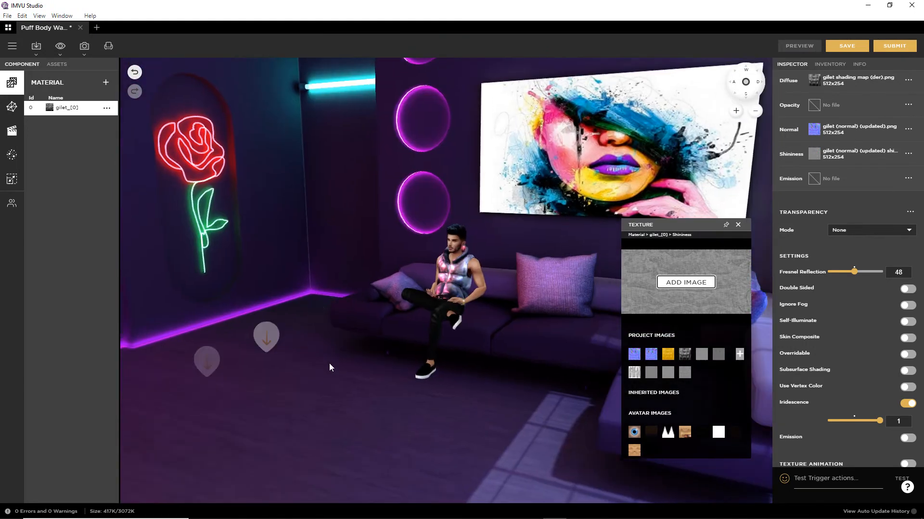
pyautogui.click(260, 341)
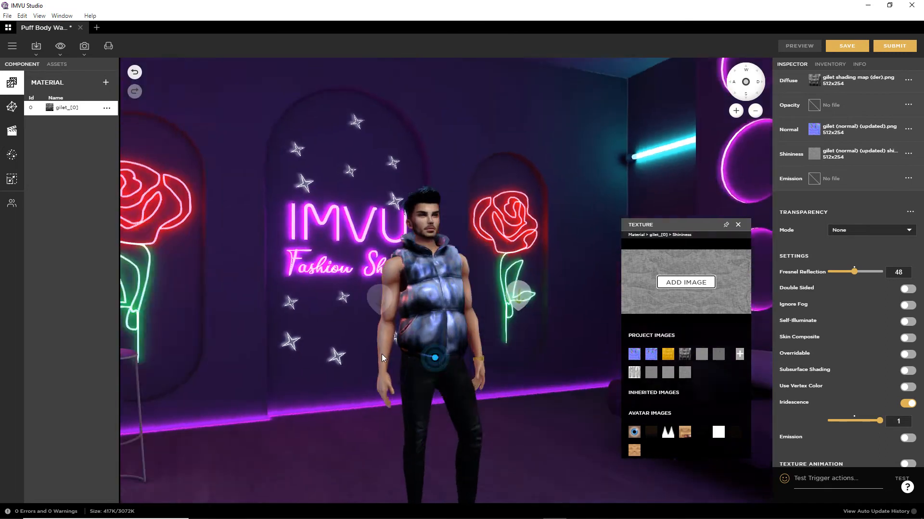
# Examine the iridescent shine on the gilet's front up close in the IMVU Fashion Show room.
pyautogui.scroll(5, 341, 354)
pyautogui.scroll(-3, 344, 377)
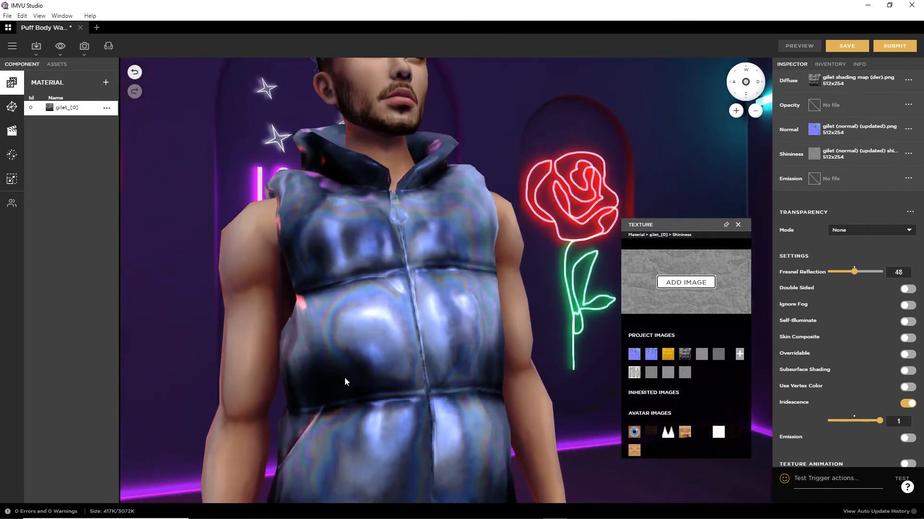
pyautogui.moveTo(342, 373)
pyautogui.mouseDown()
pyautogui.moveTo(571, 376)
pyautogui.moveTo(310, 372)
pyautogui.moveTo(329, 372)
pyautogui.mouseUp()
pyautogui.moveTo(329, 372)
pyautogui.mouseDown(button='right')
pyautogui.moveTo(330, 382)
pyautogui.moveTo(332, 335)
pyautogui.mouseUp(button='right')
pyautogui.moveTo(401, 439); pyautogui.dragTo(403, 452, button='right')
pyautogui.moveTo(394, 404)
pyautogui.mouseDown()
pyautogui.moveTo(410, 415)
pyautogui.moveTo(426, 406)
pyautogui.moveTo(610, 400)
pyautogui.moveTo(328, 402)
pyautogui.moveTo(477, 399)
pyautogui.moveTo(384, 399)
pyautogui.mouseUp()
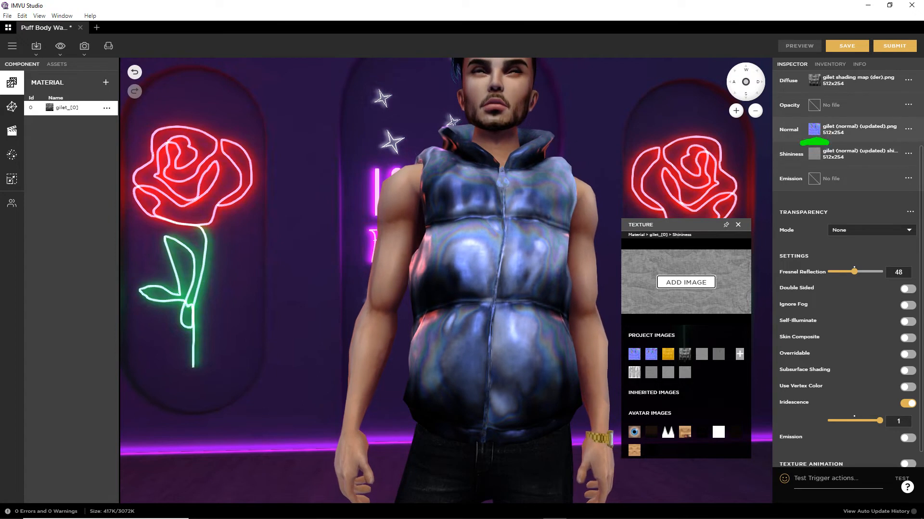
# Open the Normal and Shininess textures of the gilet_[0] material side by side next to the avatar for comparison.
pyautogui.click(814, 129)
pyautogui.moveTo(697, 221); pyautogui.dragTo(673, 61)
pyautogui.moveTo(496, 292); pyautogui.dragTo(334, 390)
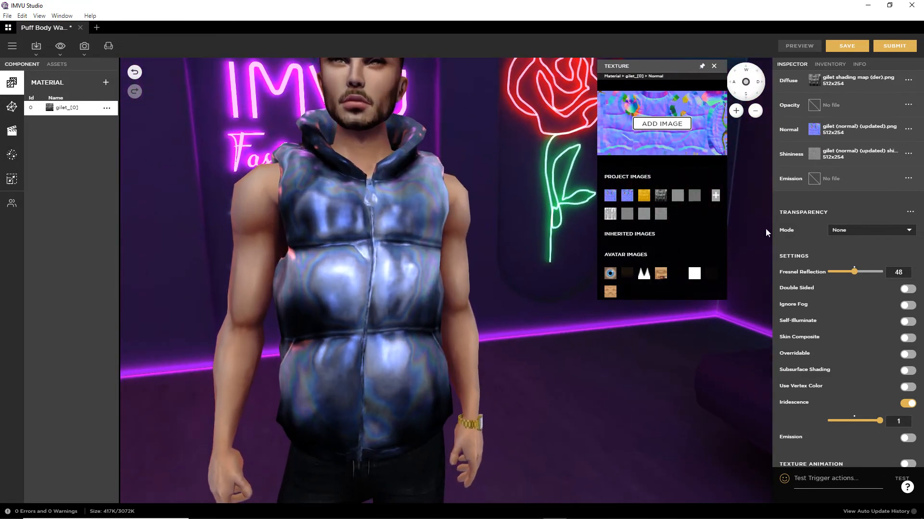
pyautogui.moveTo(816, 130)
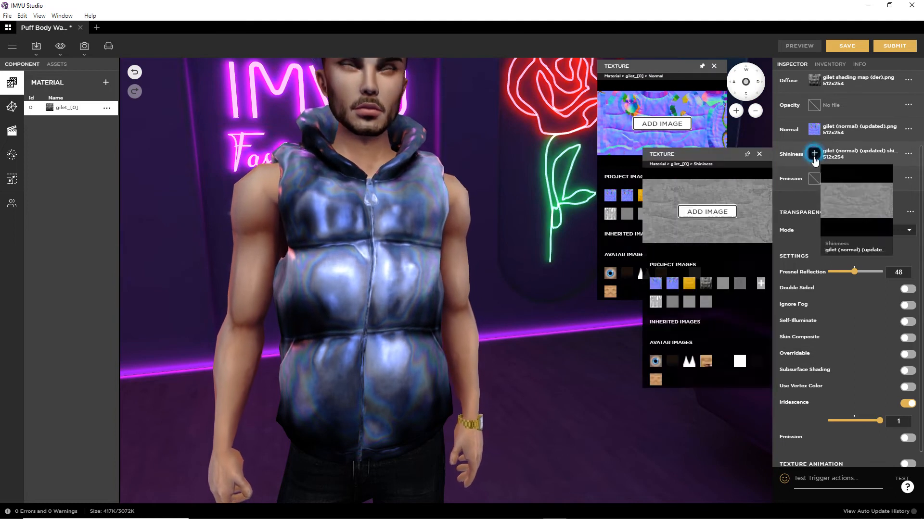
pyautogui.click(814, 153)
pyautogui.moveTo(733, 163); pyautogui.dragTo(542, 197)
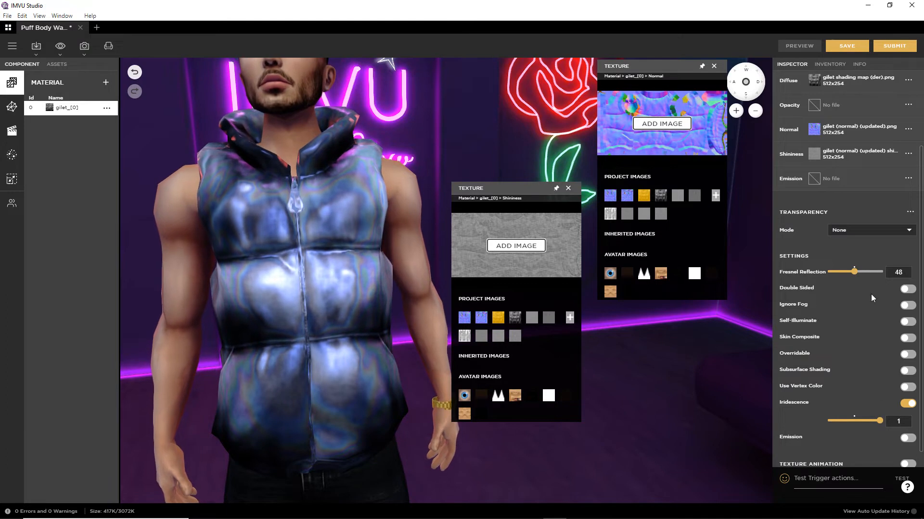
# Set the Fresnel Reflection of the gilet_[0] material to 100 and preview the gilet.
pyautogui.moveTo(854, 271); pyautogui.dragTo(880, 272)
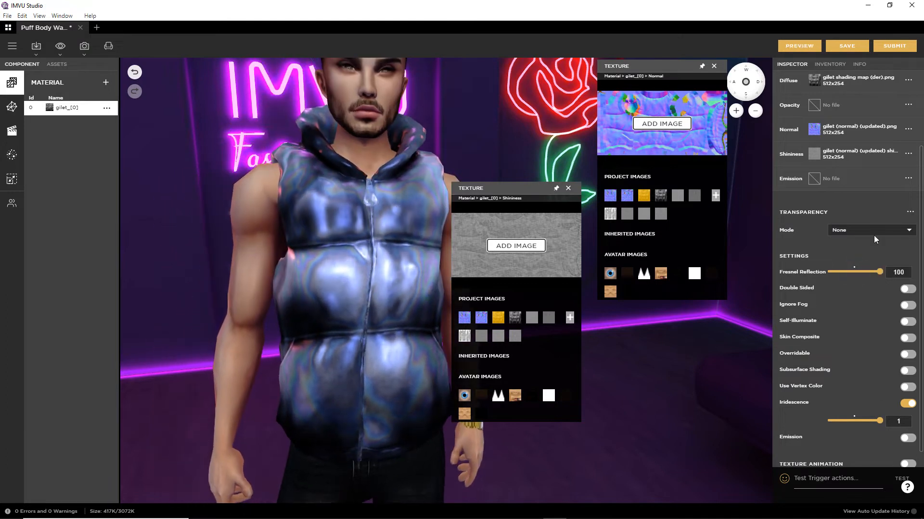
pyautogui.click(799, 45)
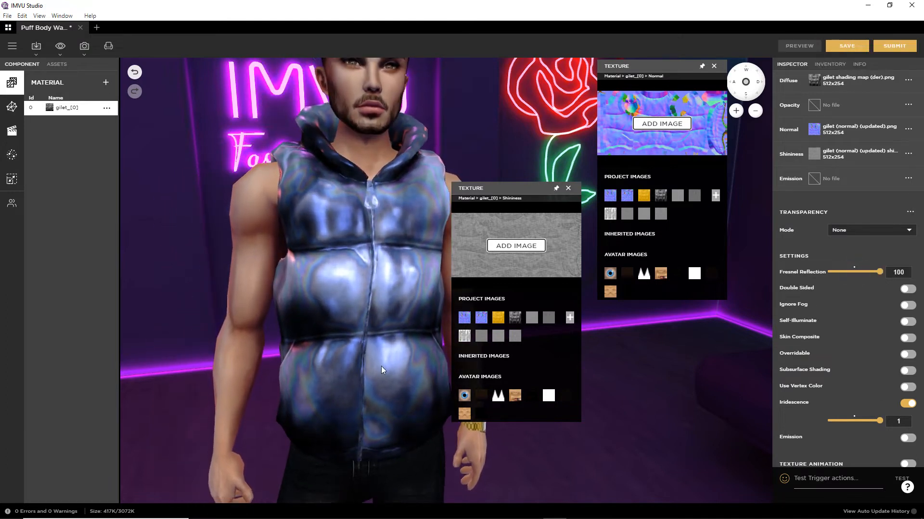
# Examine the shine and reflections on the gilet's front and sides at different distances and angles in the neon-lit room.
pyautogui.scroll(1, 380, 366)
pyautogui.moveTo(380, 367); pyautogui.dragTo(405, 395)
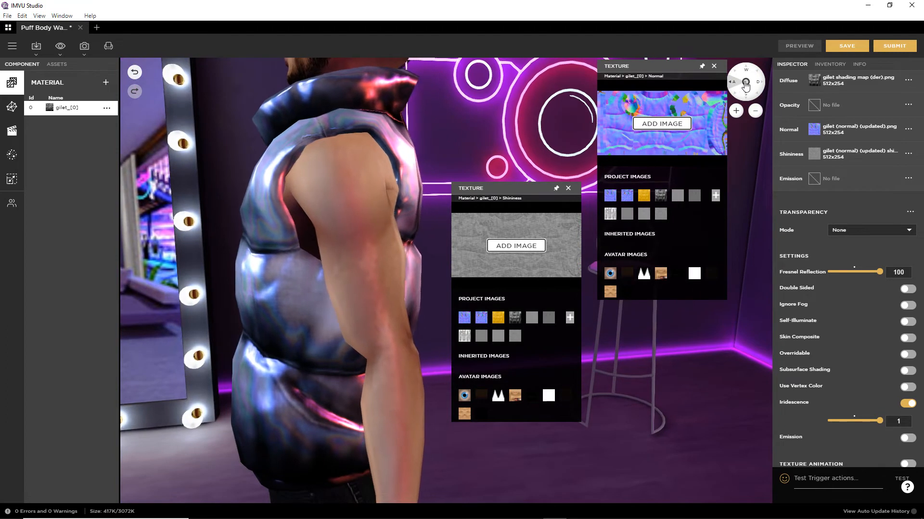
pyautogui.click(745, 83)
pyautogui.scroll(6, 386, 320)
pyautogui.scroll(-5, 281, 355)
pyautogui.moveTo(265, 429); pyautogui.dragTo(359, 434)
pyautogui.scroll(5, 281, 434)
pyautogui.scroll(-4, 283, 438)
pyautogui.moveTo(282, 437); pyautogui.dragTo(250, 437)
pyautogui.scroll(6, 301, 423)
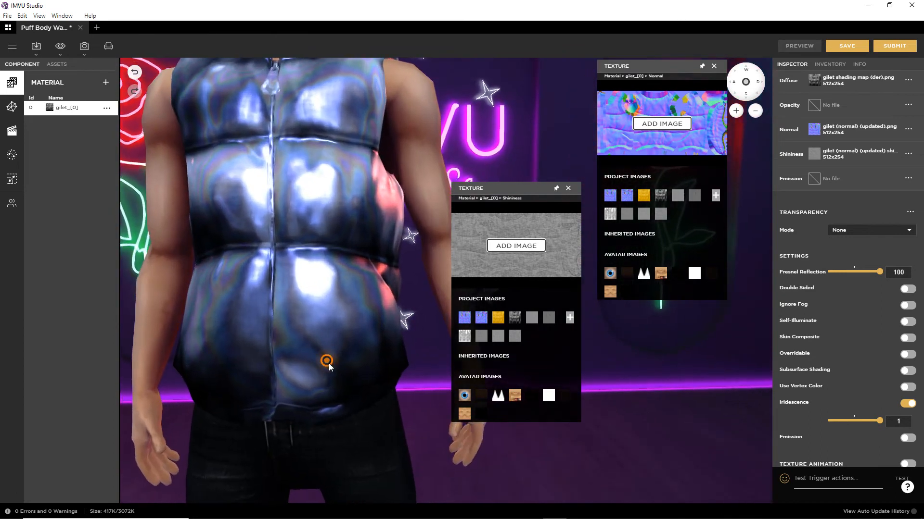
pyautogui.scroll(-4, 363, 385)
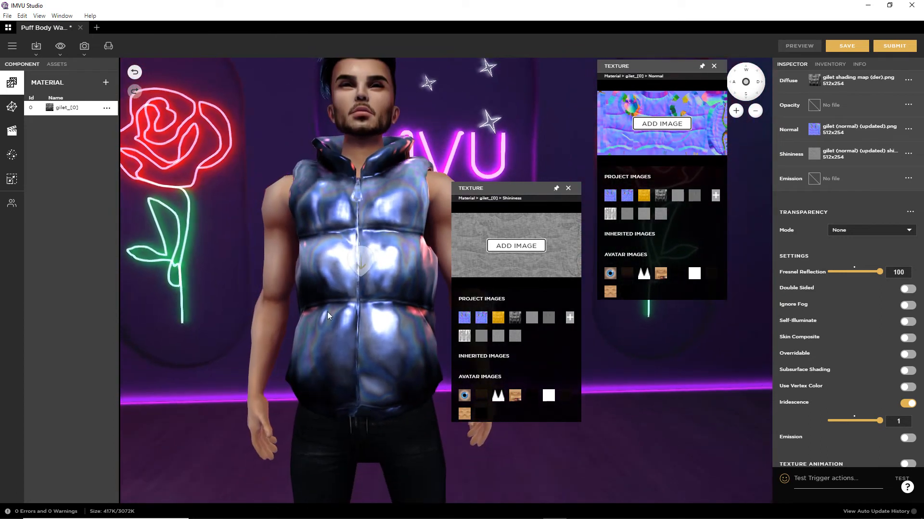
pyautogui.moveTo(358, 338)
pyautogui.mouseDown()
pyautogui.moveTo(317, 354)
pyautogui.moveTo(332, 367)
pyautogui.moveTo(485, 373)
pyautogui.moveTo(689, 428)
pyautogui.moveTo(525, 423)
pyautogui.moveTo(497, 433)
pyautogui.moveTo(538, 436)
pyautogui.moveTo(580, 420)
pyautogui.moveTo(349, 436)
pyautogui.moveTo(501, 435)
pyautogui.moveTo(544, 418)
pyautogui.moveTo(410, 417)
pyautogui.moveTo(356, 426)
pyautogui.moveTo(425, 428)
pyautogui.mouseUp()
pyautogui.scroll(3, 424, 427)
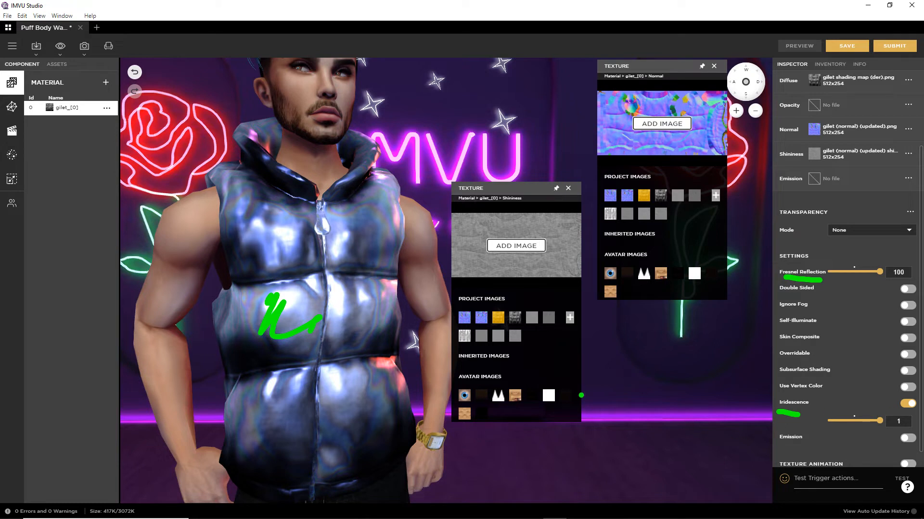
pyautogui.scroll(3, 305, 377)
pyautogui.scroll(-4, 352, 364)
pyautogui.moveTo(313, 366)
pyautogui.mouseDown()
pyautogui.moveTo(311, 386)
pyautogui.moveTo(530, 389)
pyautogui.moveTo(311, 405)
pyautogui.moveTo(310, 383)
pyautogui.moveTo(323, 380)
pyautogui.mouseUp()
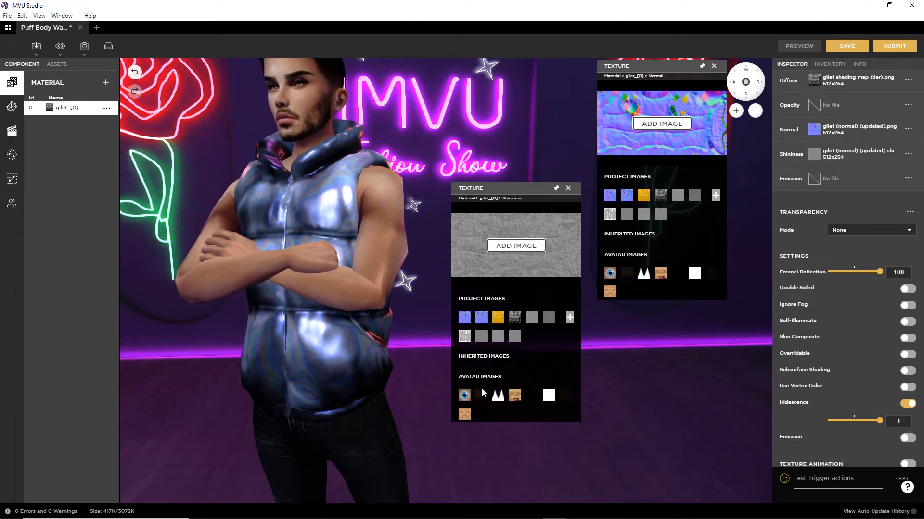
# Switch to Affinity Photo and draw a black rectangle about 520 × 56 px across the lower part of the shininess test 3 image.
pyautogui.moveTo(541, 515)
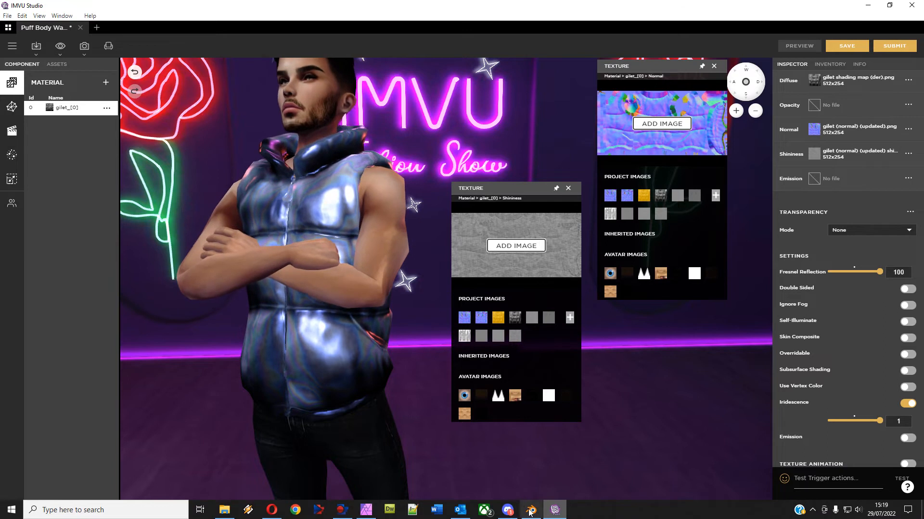
pyautogui.click(363, 513)
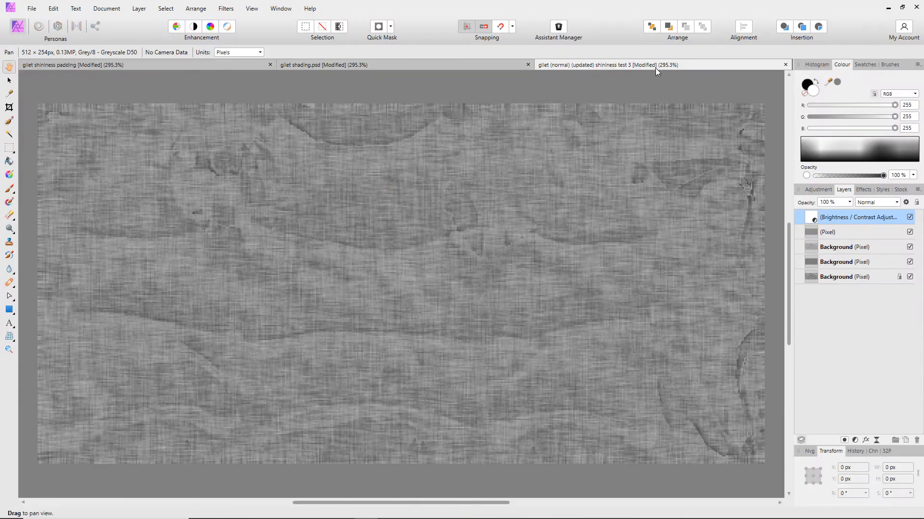
pyautogui.click(9, 311)
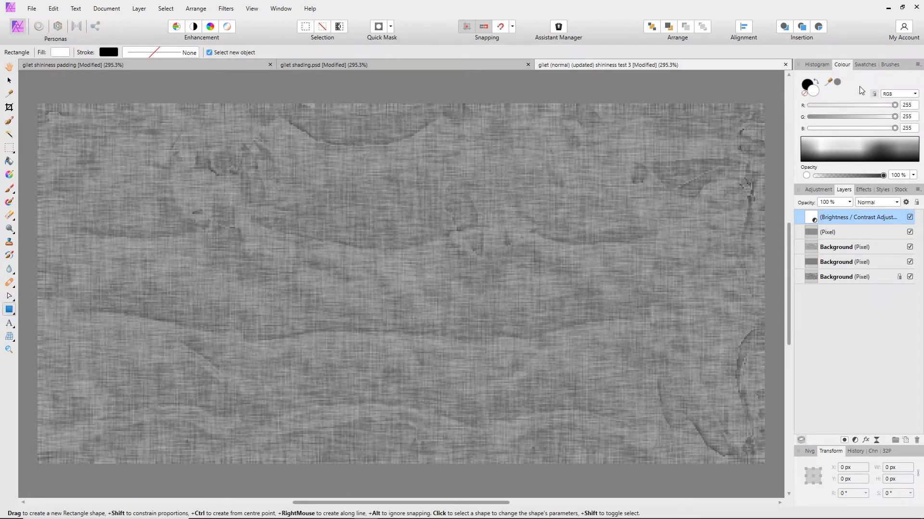
pyautogui.moveTo(33, 350); pyautogui.dragTo(764, 428)
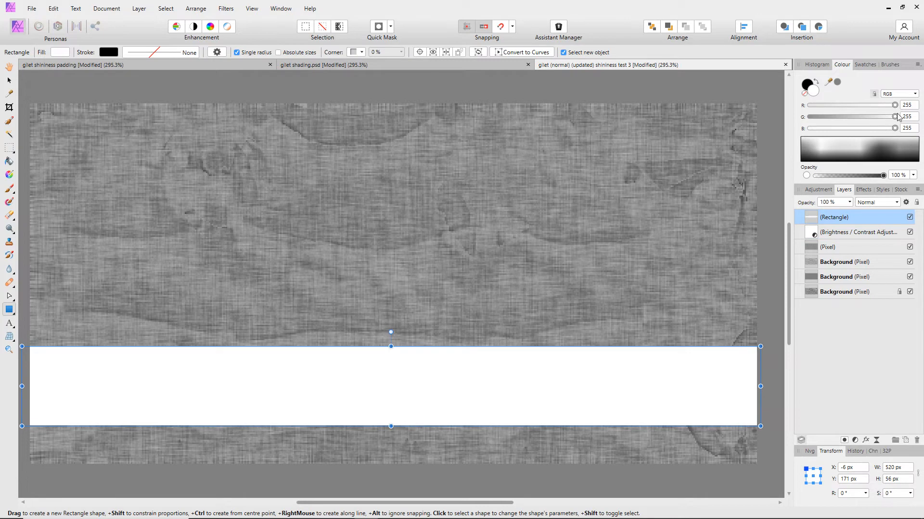
pyautogui.moveTo(898, 108); pyautogui.dragTo(785, 132)
pyautogui.click(816, 117)
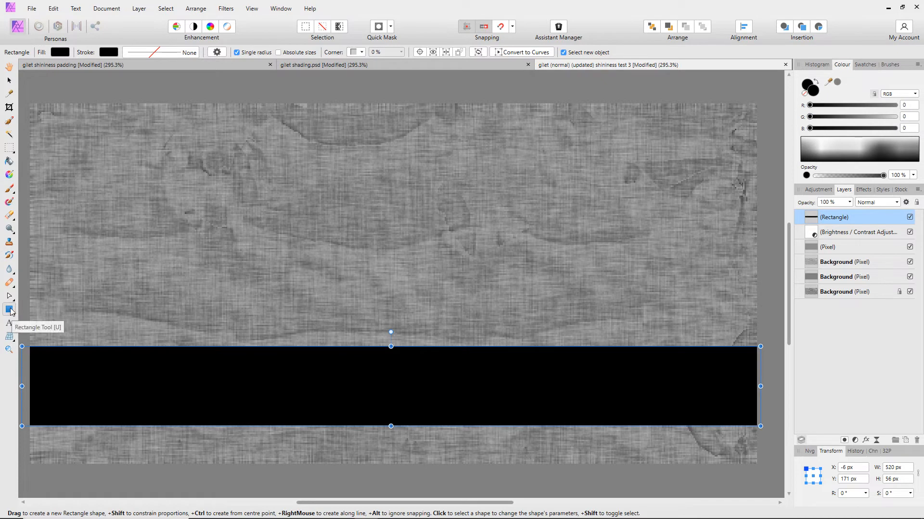
# Draw a white rectangle about 522 × 64 px above the black one and save the document as gilet (normal) (updated) shininess test 4.afphoto.
pyautogui.moveTo(30, 184)
pyautogui.mouseDown()
pyautogui.moveTo(187, 235)
pyautogui.moveTo(708, 272)
pyautogui.moveTo(767, 261)
pyautogui.mouseUp()
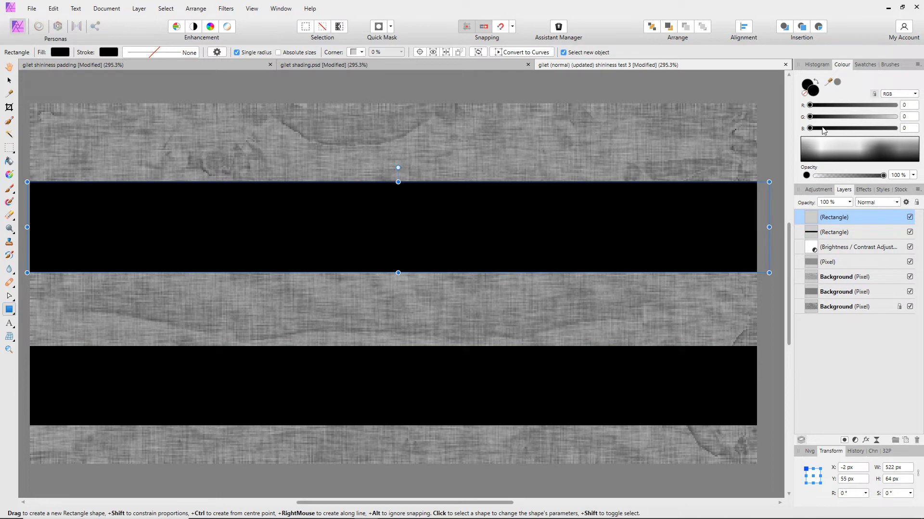
pyautogui.moveTo(876, 105); pyautogui.dragTo(905, 120)
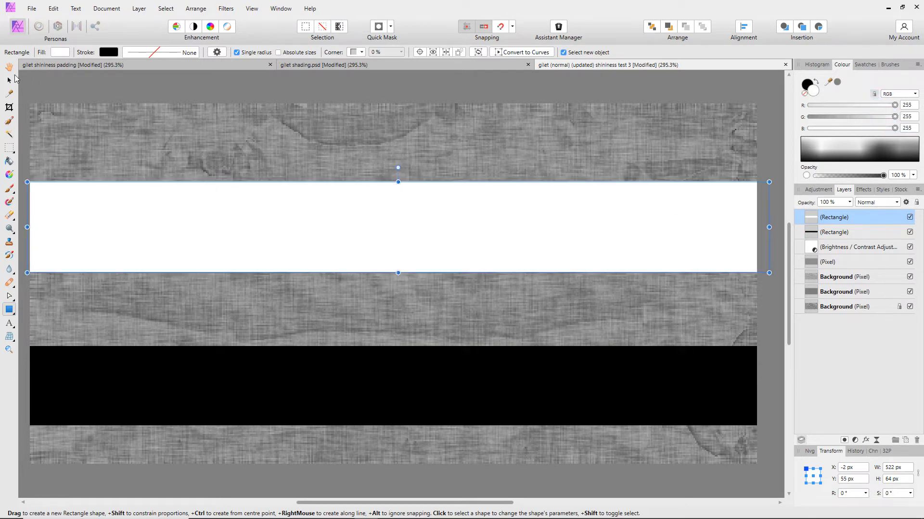
pyautogui.click(31, 8)
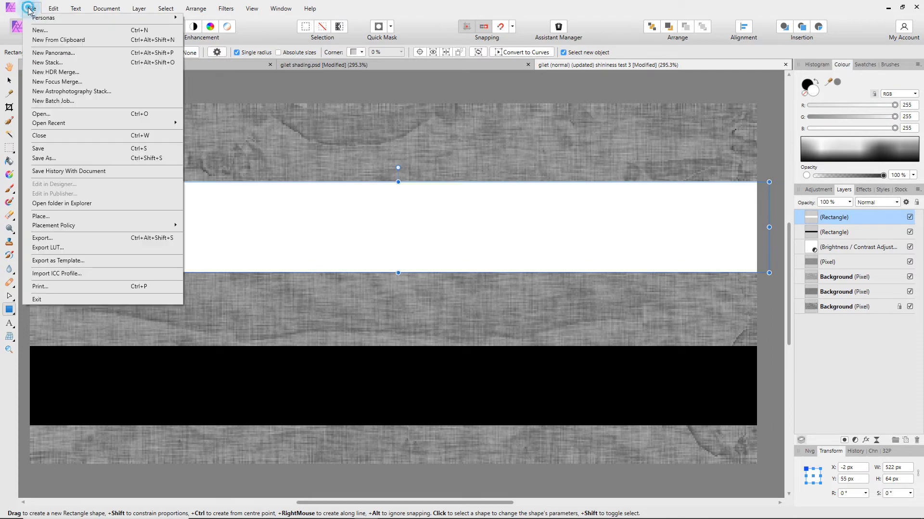
pyautogui.click(46, 159)
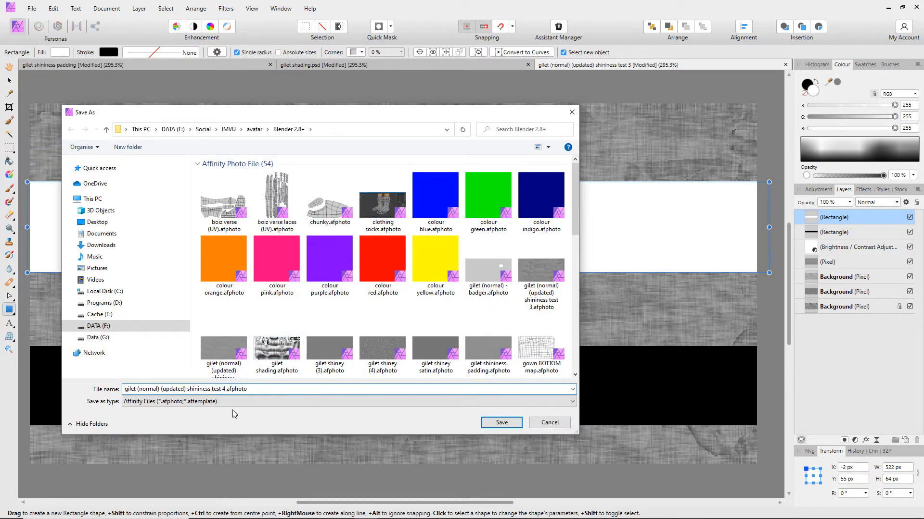
pyautogui.press('Return')
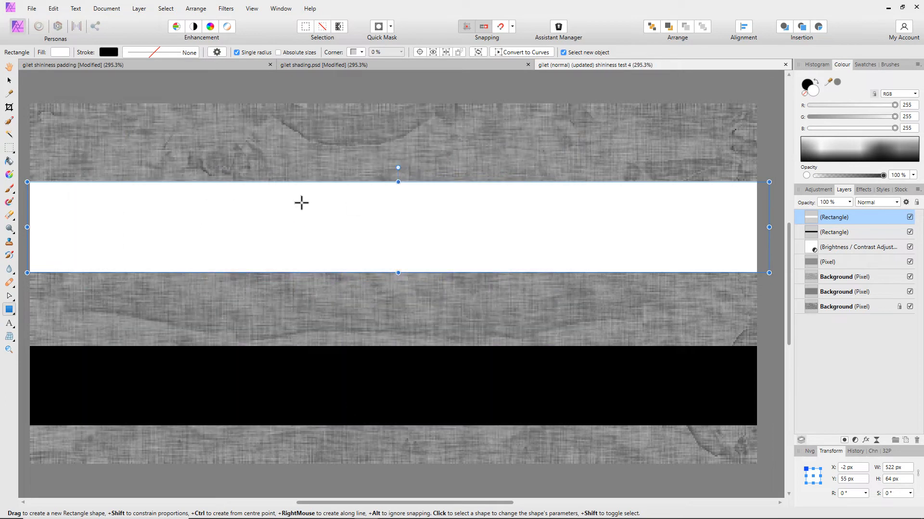
# Extend the black rectangle upward and the white rectangle downward to a height of about 78 px so that their edges meet.
pyautogui.click(403, 356)
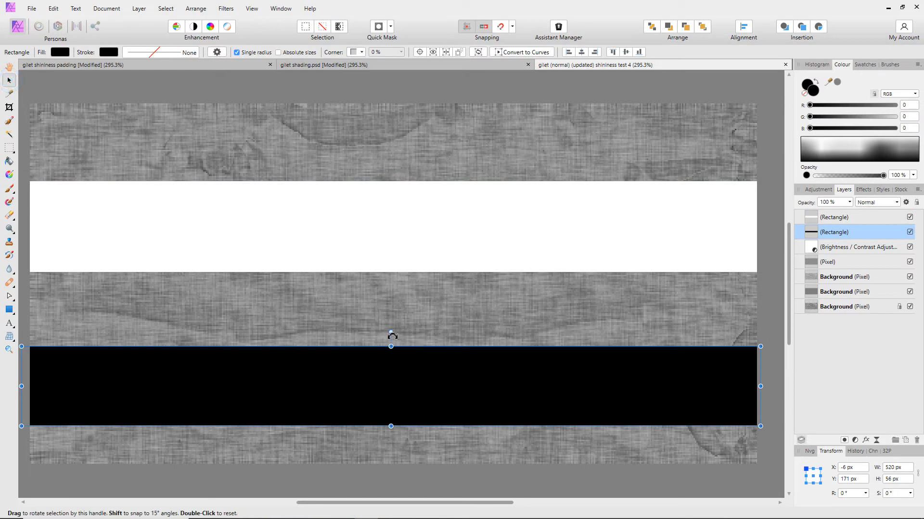
pyautogui.moveTo(391, 345); pyautogui.dragTo(402, 293)
pyautogui.click(395, 262)
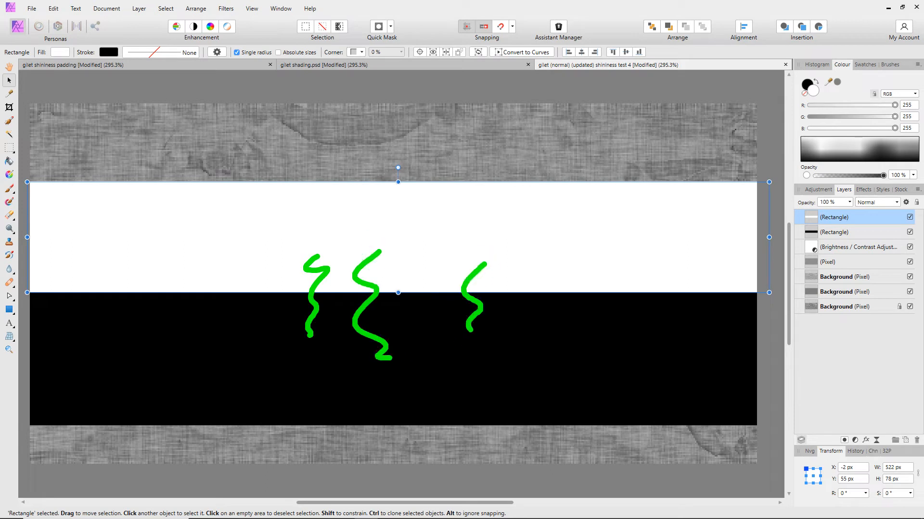
pyautogui.press('Escape')
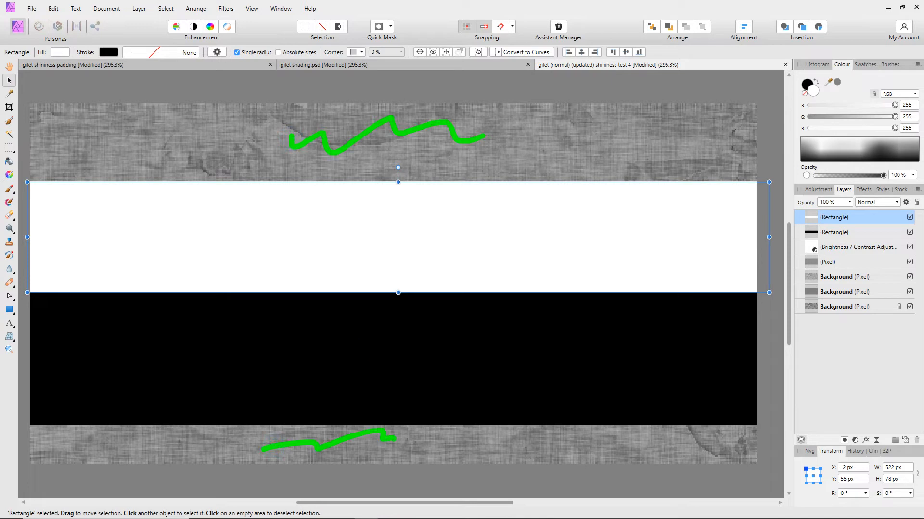
pyautogui.press('Escape')
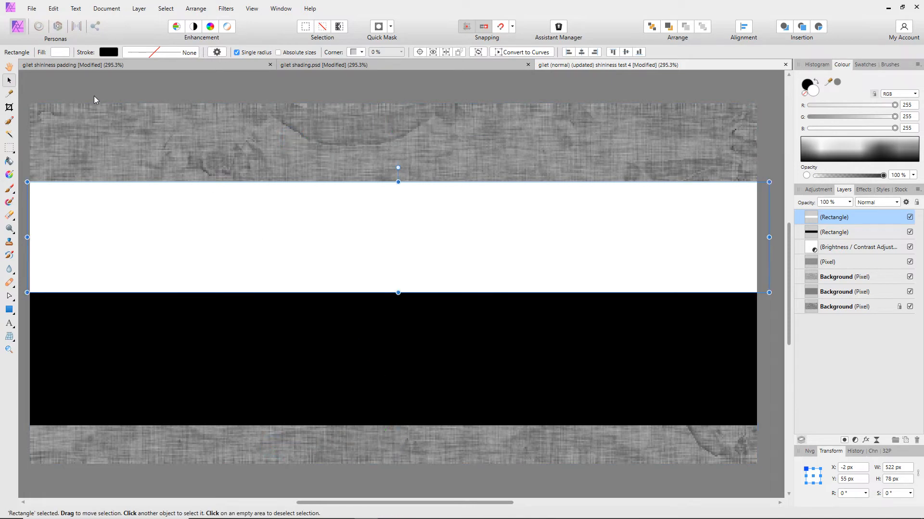
# Save the document and export it as the 512 × 254 px PNG gilet (normal) (updated) shininess test 4.png.
pyautogui.click(31, 8)
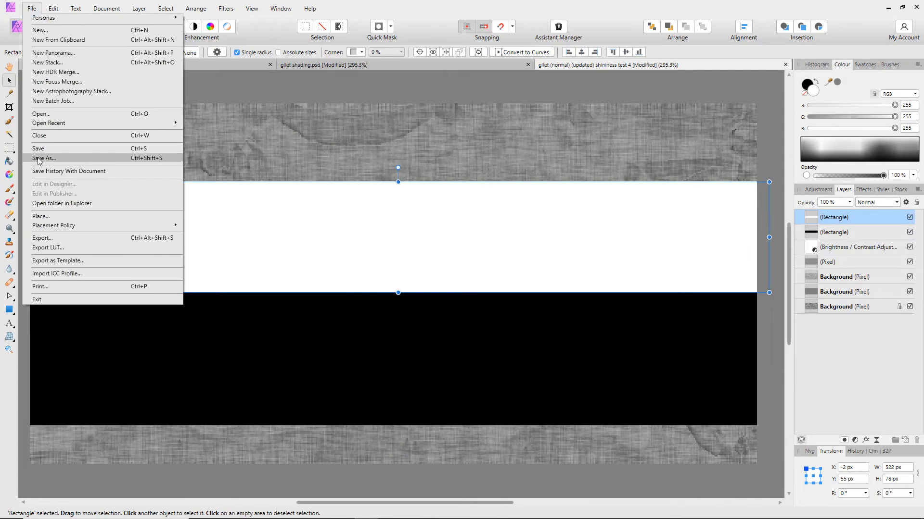
pyautogui.click(38, 148)
pyautogui.click(32, 8)
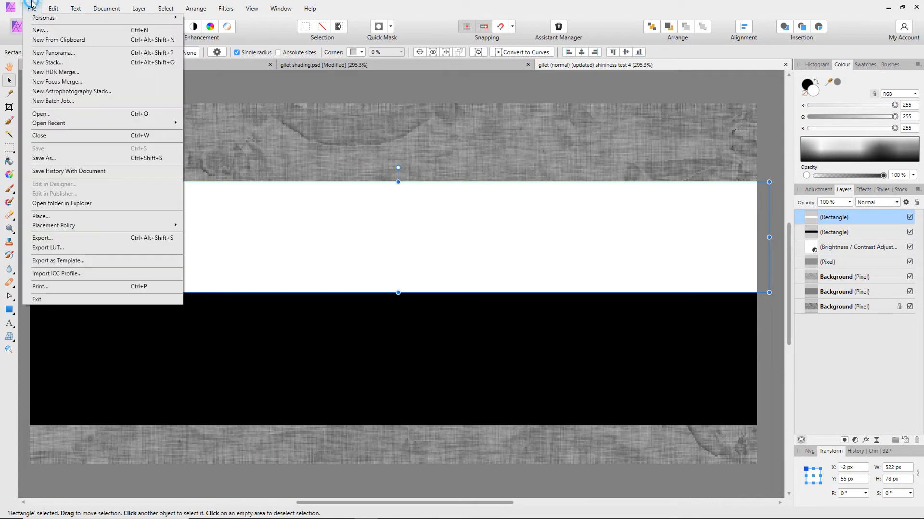
pyautogui.click(42, 238)
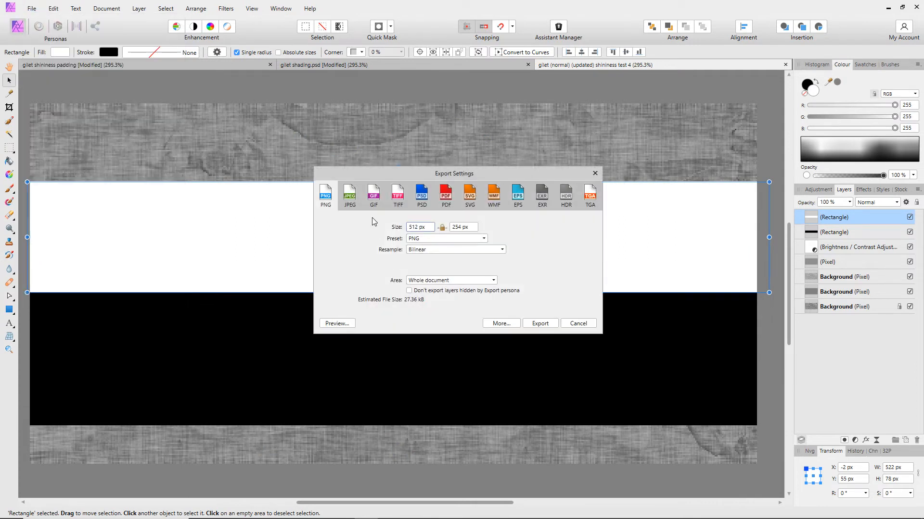
pyautogui.click(539, 323)
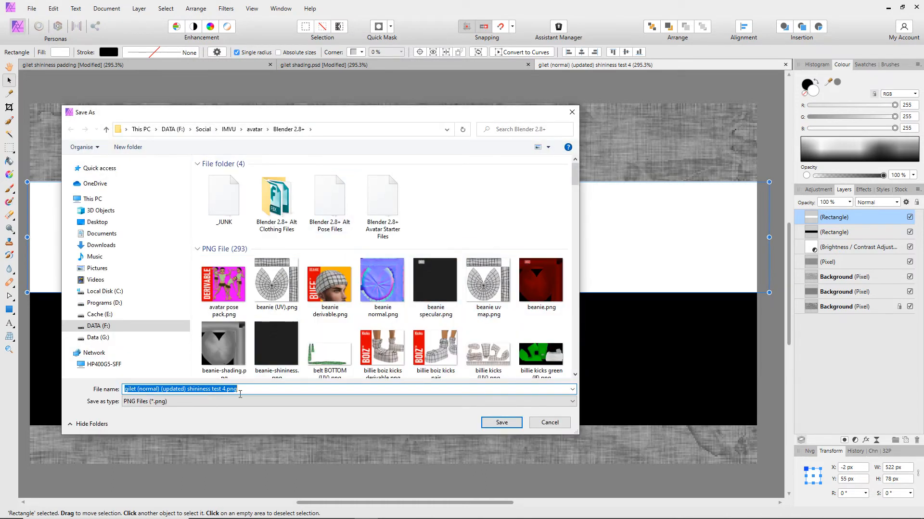
pyautogui.click(501, 425)
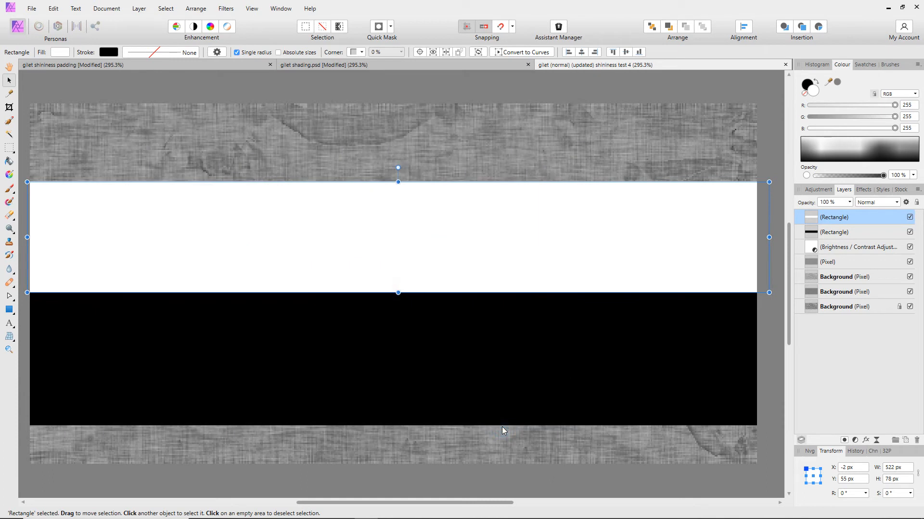
# Switch to IMVU Studio, close the Normal texture window and move the Shininess texture window clear of the avatar.
pyautogui.moveTo(457, 518)
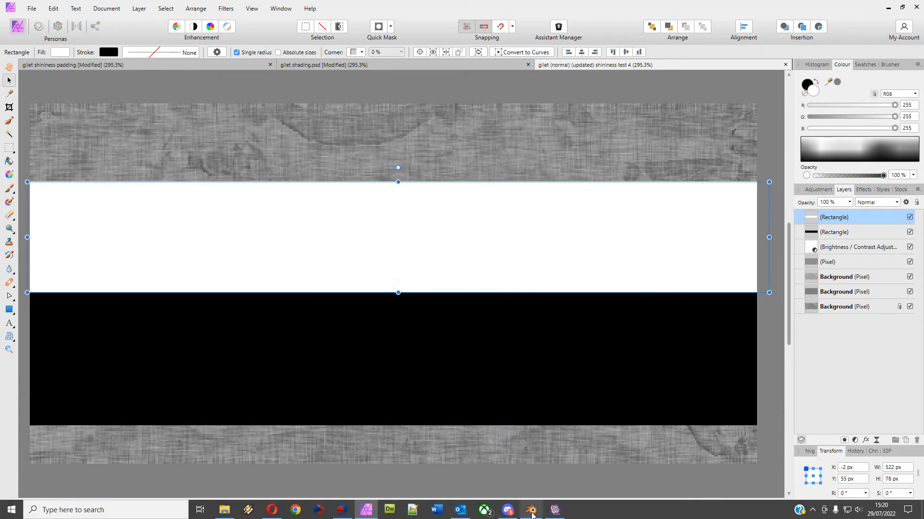
pyautogui.click(553, 510)
pyautogui.moveTo(313, 331); pyautogui.dragTo(415, 111)
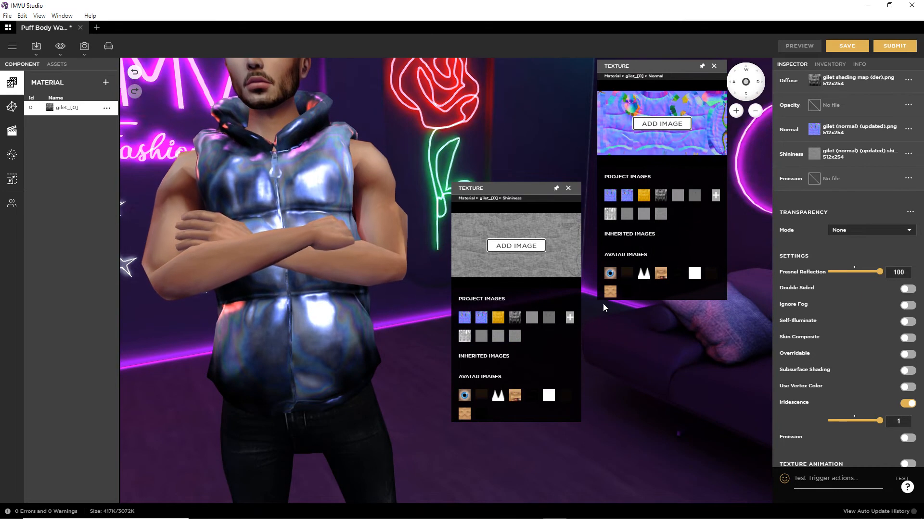
pyautogui.moveTo(529, 189); pyautogui.dragTo(641, 255)
pyautogui.moveTo(665, 64); pyautogui.dragTo(683, 64)
pyautogui.click(732, 66)
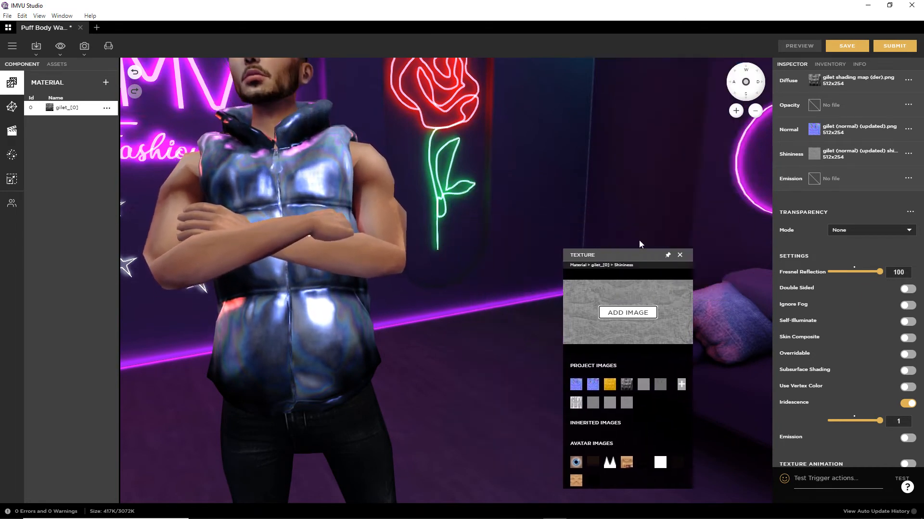
pyautogui.moveTo(641, 253); pyautogui.dragTo(684, 110)
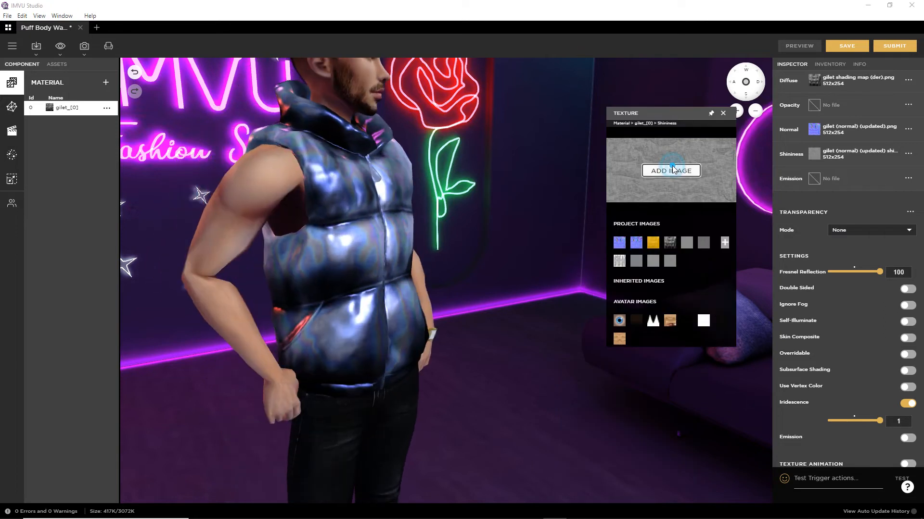
# Import gilet (normal) (updated) shininess test 4.png as the Shininess texture of the gilet_[0] material and preview the gilet.
pyautogui.click(671, 170)
pyautogui.scroll(-10, 430, 301)
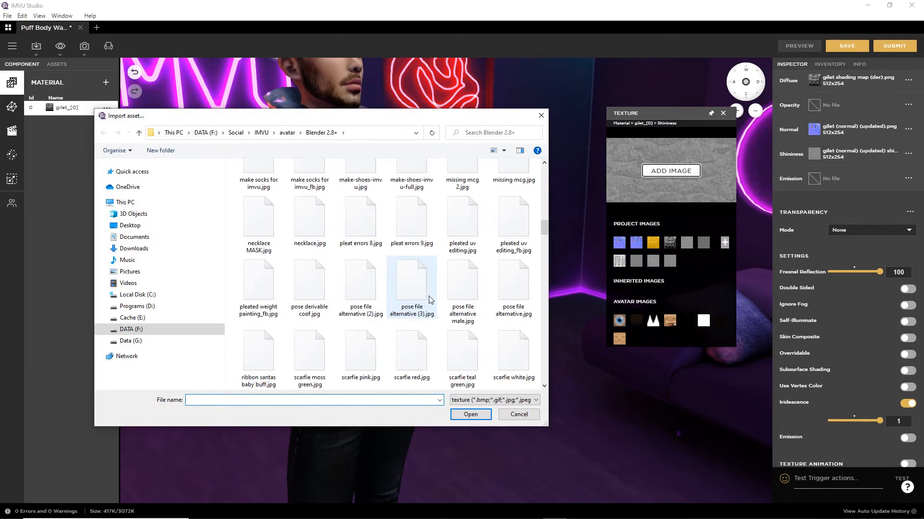
pyautogui.scroll(-15, 426, 292)
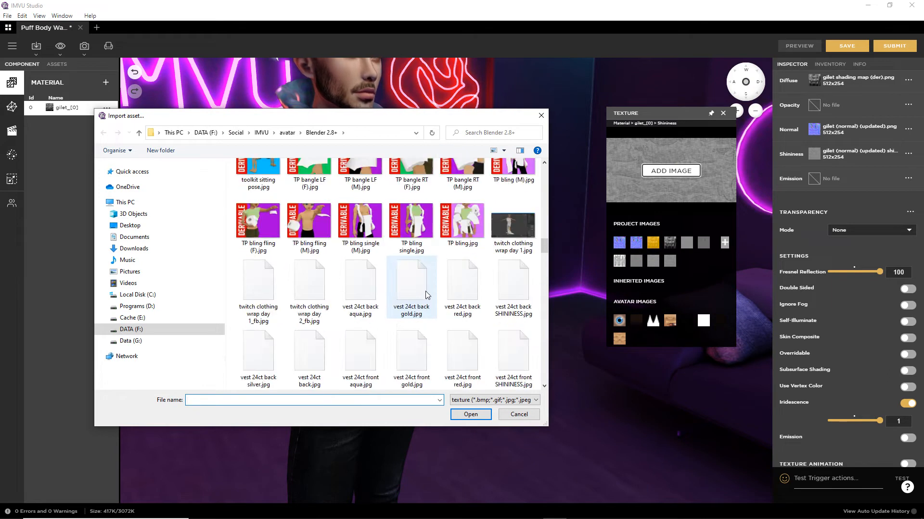
pyautogui.scroll(10, 422, 296)
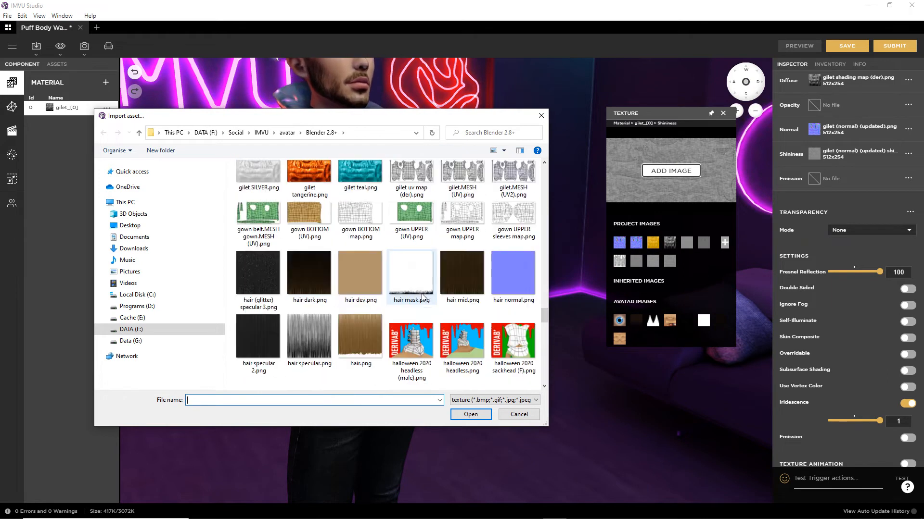
pyautogui.click(353, 297)
pyautogui.click(470, 415)
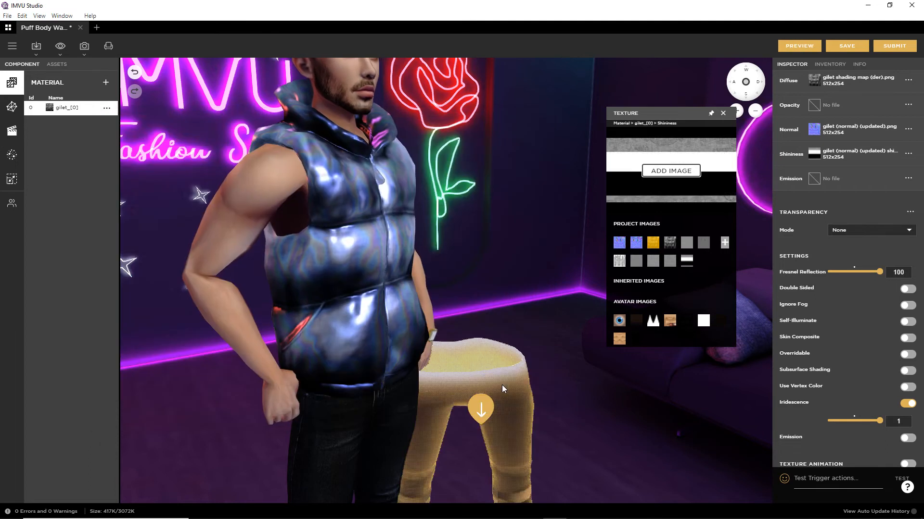
pyautogui.click(799, 46)
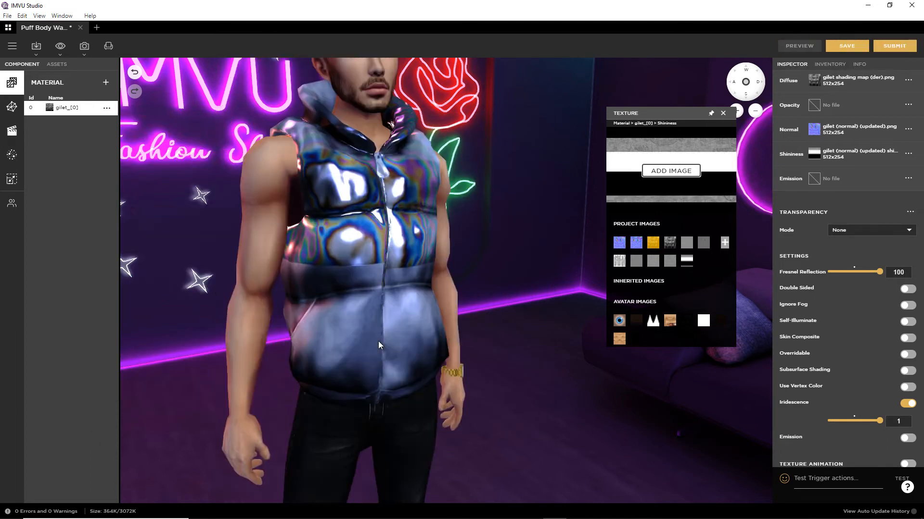
# Examine how the white, black and grey areas of the shininess map affect the gilet's back and front.
pyautogui.moveTo(324, 365)
pyautogui.mouseDown()
pyautogui.moveTo(413, 359)
pyautogui.moveTo(460, 336)
pyautogui.moveTo(301, 338)
pyautogui.moveTo(483, 342)
pyautogui.moveTo(388, 336)
pyautogui.mouseUp()
pyautogui.scroll(3, 388, 336)
pyautogui.scroll(1, 391, 342)
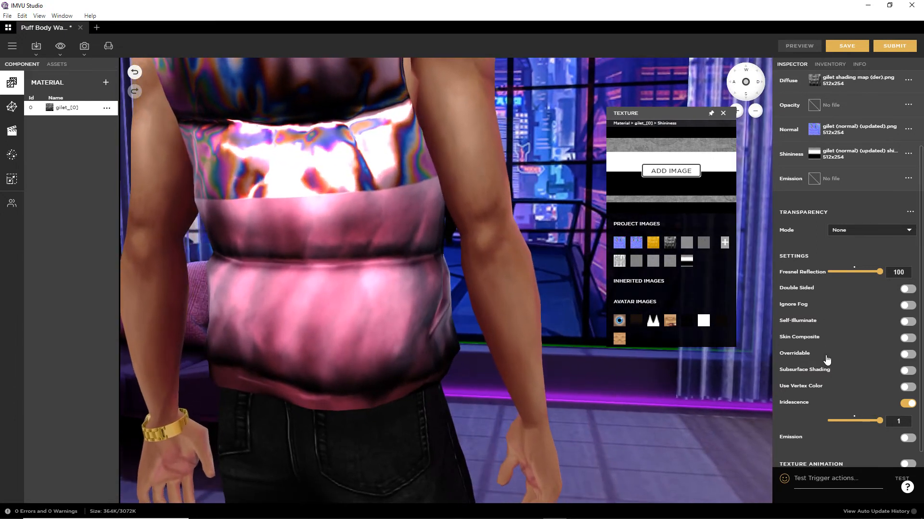
pyautogui.moveTo(444, 332)
pyautogui.mouseDown()
pyautogui.moveTo(355, 333)
pyautogui.moveTo(416, 311)
pyautogui.moveTo(503, 334)
pyautogui.moveTo(388, 333)
pyautogui.moveTo(401, 273)
pyautogui.moveTo(417, 363)
pyautogui.moveTo(436, 378)
pyautogui.moveTo(512, 357)
pyautogui.moveTo(425, 361)
pyautogui.moveTo(488, 325)
pyautogui.moveTo(439, 310)
pyautogui.moveTo(446, 327)
pyautogui.mouseUp()
pyautogui.scroll(3, 422, 284)
pyautogui.moveTo(422, 282); pyautogui.dragTo(380, 299)
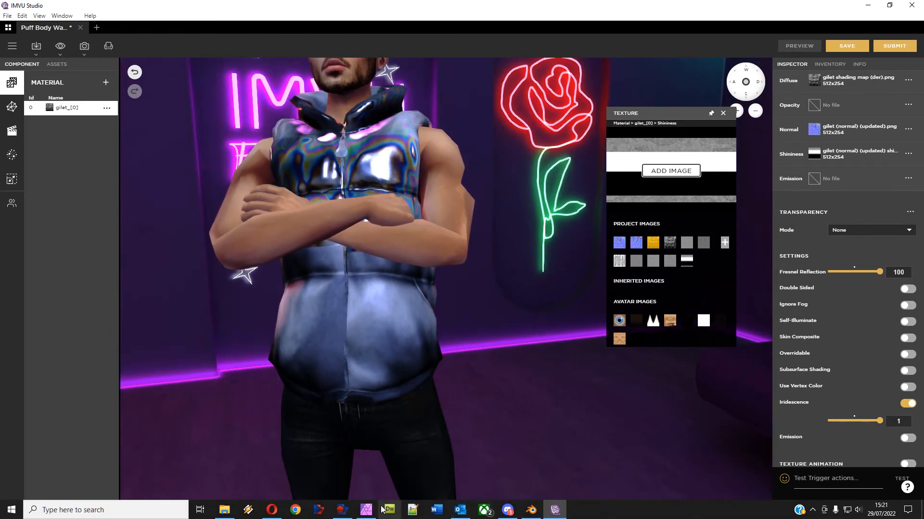
# Switch to Affinity Photo and narrow the white band to about 50 px high and the black band to about 48 px high.
pyautogui.click(367, 509)
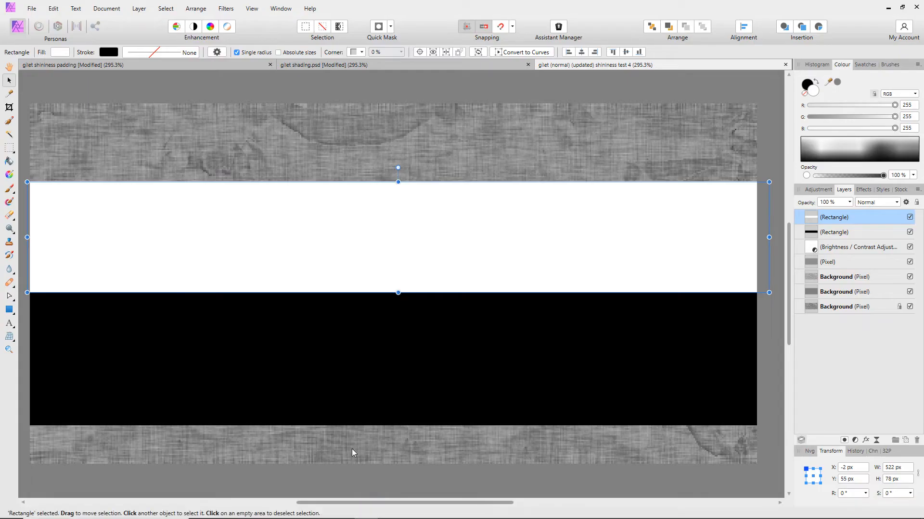
pyautogui.click(374, 331)
pyautogui.moveTo(398, 434); pyautogui.dragTo(400, 387)
pyautogui.click(380, 215)
pyautogui.moveTo(401, 184); pyautogui.dragTo(399, 218)
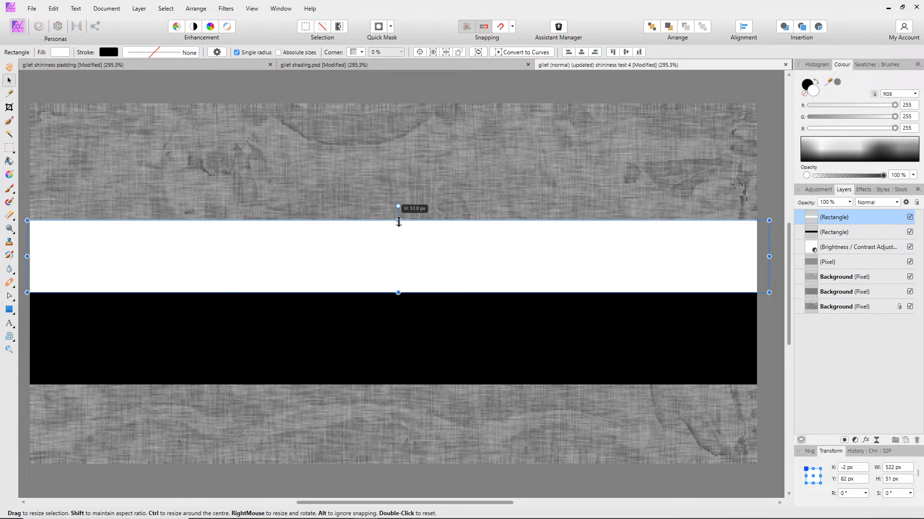
pyautogui.click(394, 335)
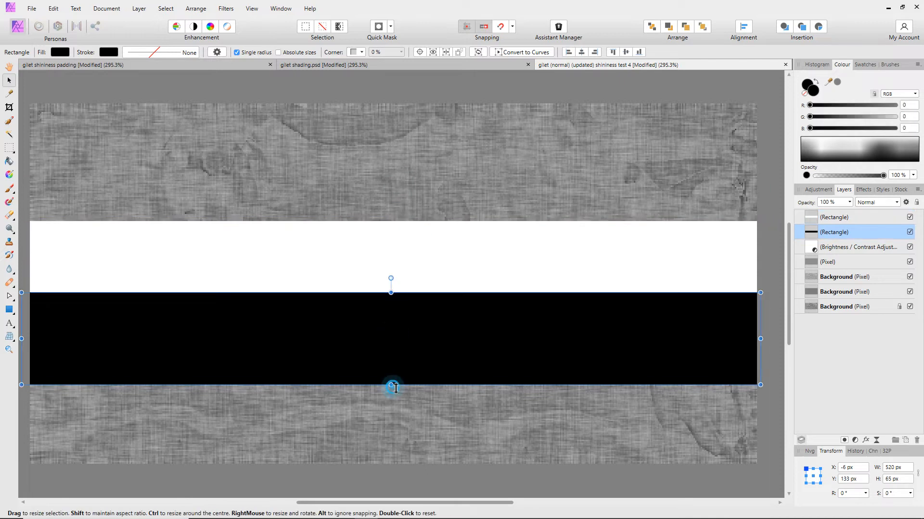
pyautogui.moveTo(396, 388); pyautogui.dragTo(395, 362)
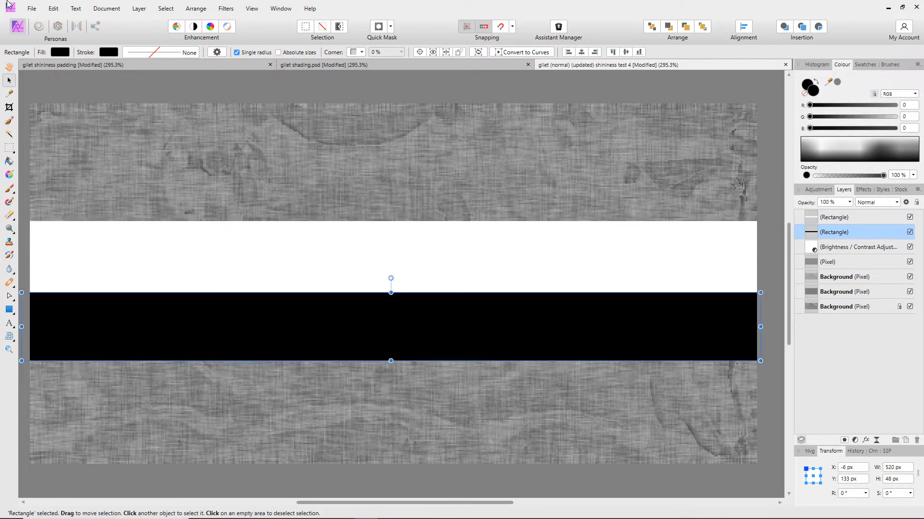
# Save the document and export it as a 512 × 254 px PNG, overwriting gilet (normal) (updated) shininess test 4.png.
pyautogui.click(30, 9)
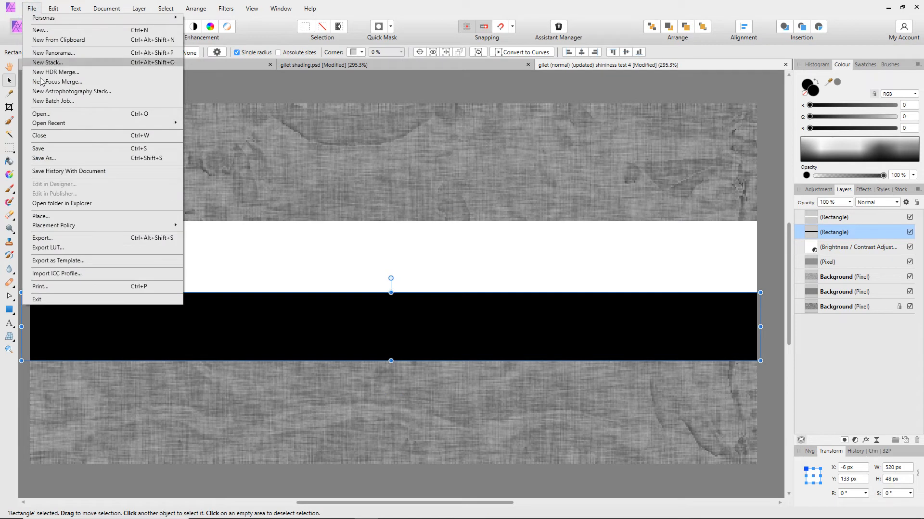
pyautogui.click(43, 149)
pyautogui.click(31, 10)
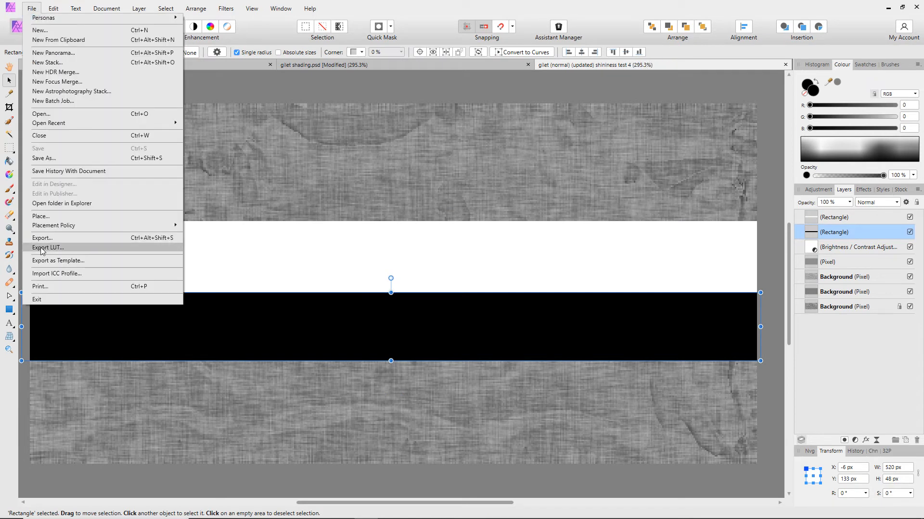
pyautogui.click(41, 237)
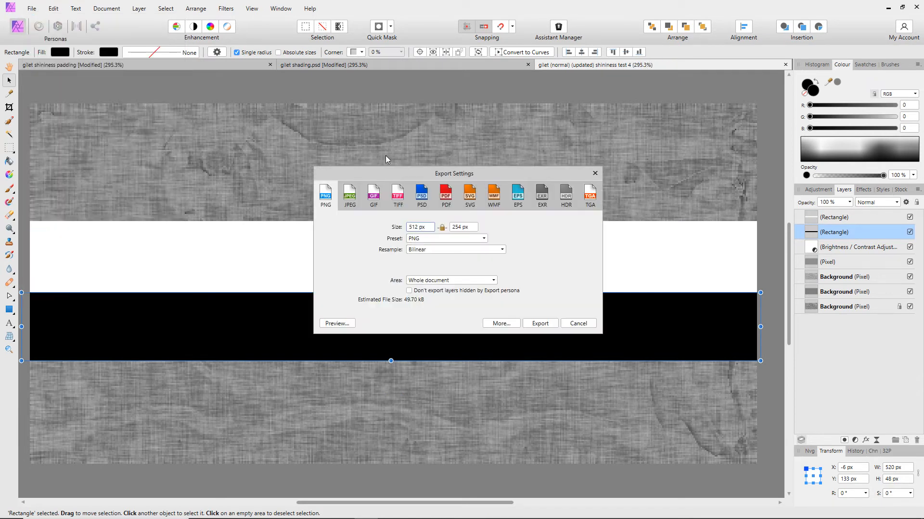
pyautogui.click(542, 324)
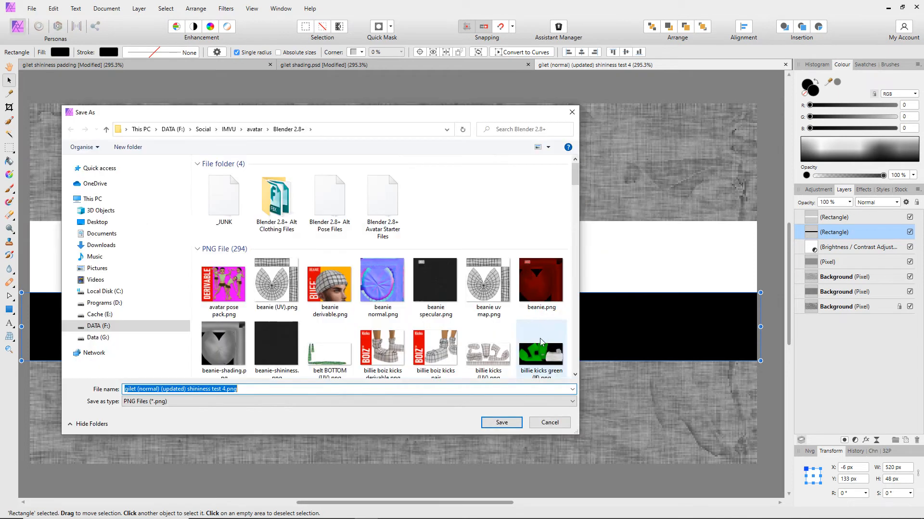
pyautogui.click(500, 423)
pyautogui.click(497, 300)
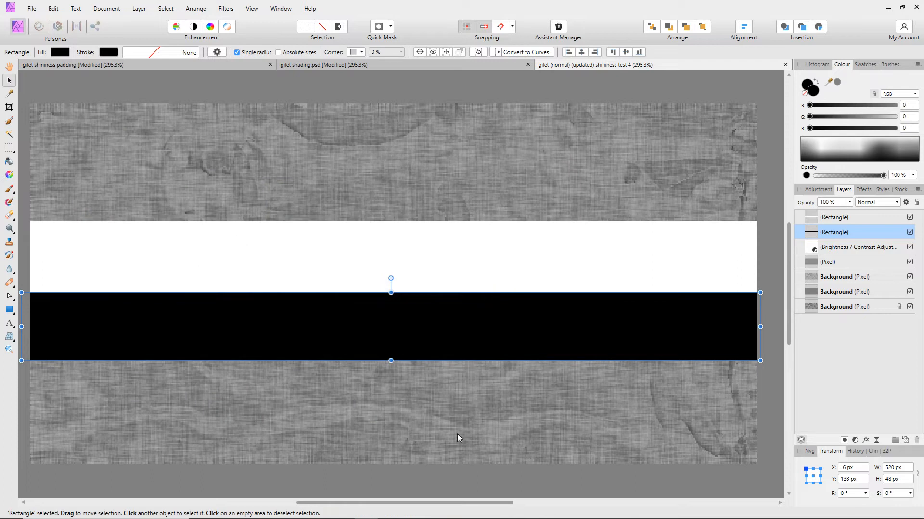
# Switch to IMVU Studio, re-import gilet (normal) (updated) shininess test 4.png as the Shininess texture, replacing the existing file, and preview the gilet.
pyautogui.click(556, 510)
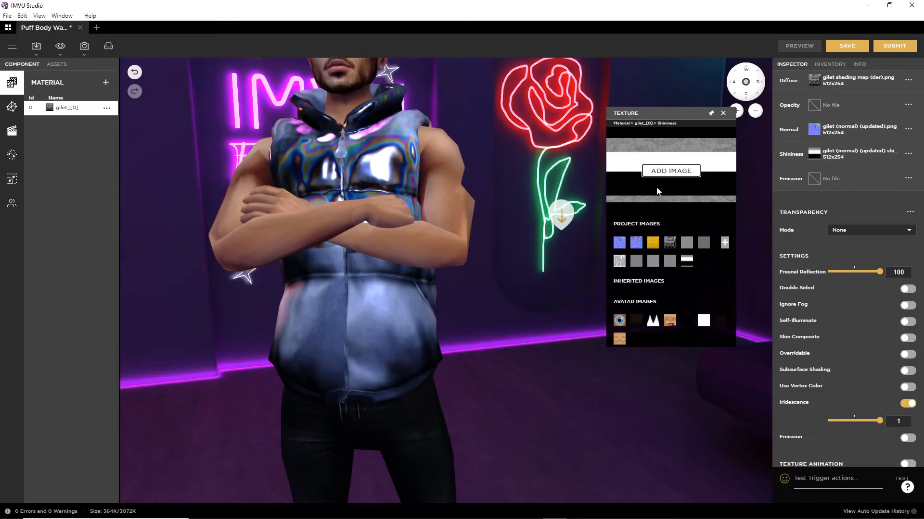
pyautogui.click(671, 171)
pyautogui.moveTo(541, 186); pyautogui.dragTo(538, 309)
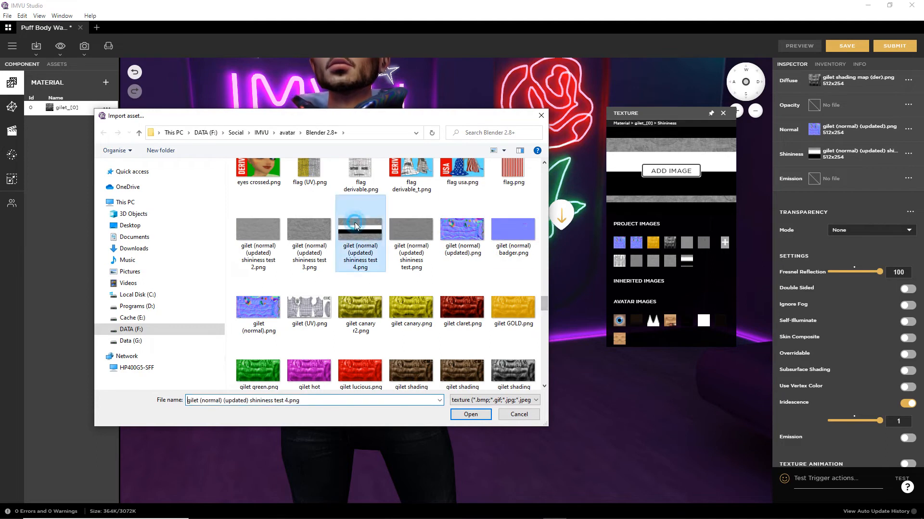
pyautogui.click(466, 415)
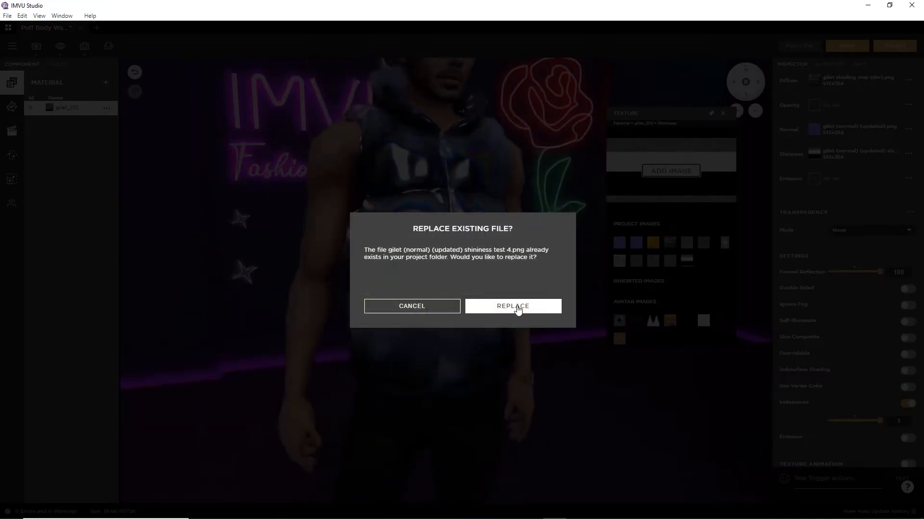
pyautogui.click(516, 308)
pyautogui.click(799, 46)
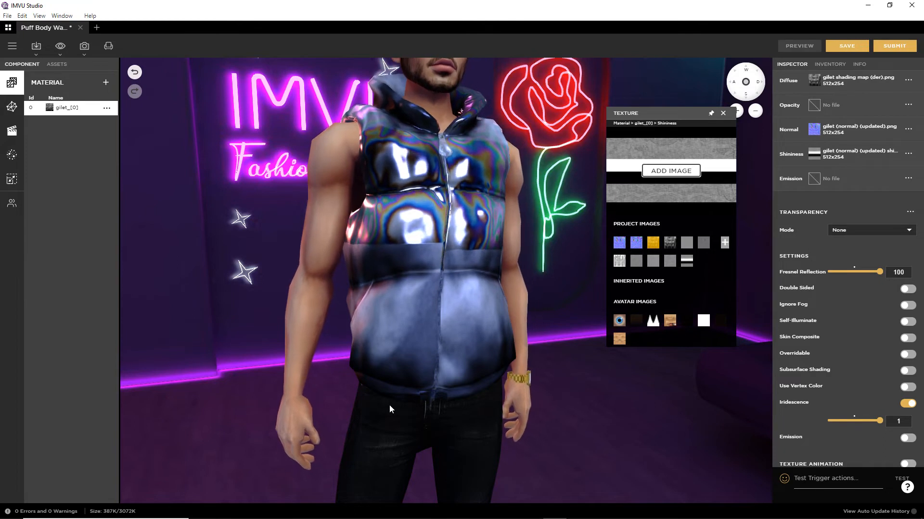
# Examine the gilet's front and back to compare how the grey, white and black bands affect its iridescence and reflections.
pyautogui.moveTo(391, 432)
pyautogui.mouseDown()
pyautogui.moveTo(402, 377)
pyautogui.moveTo(344, 343)
pyautogui.moveTo(348, 294)
pyautogui.moveTo(416, 316)
pyautogui.moveTo(388, 379)
pyautogui.moveTo(362, 376)
pyautogui.moveTo(394, 290)
pyautogui.moveTo(399, 316)
pyautogui.moveTo(386, 356)
pyautogui.moveTo(560, 358)
pyautogui.moveTo(556, 377)
pyautogui.moveTo(427, 346)
pyautogui.moveTo(356, 344)
pyautogui.moveTo(372, 316)
pyautogui.moveTo(420, 315)
pyautogui.moveTo(468, 361)
pyautogui.moveTo(354, 389)
pyautogui.moveTo(356, 362)
pyautogui.moveTo(411, 289)
pyautogui.moveTo(515, 304)
pyautogui.moveTo(489, 319)
pyautogui.moveTo(484, 336)
pyautogui.moveTo(443, 338)
pyautogui.moveTo(465, 346)
pyautogui.moveTo(479, 341)
pyautogui.moveTo(366, 289)
pyautogui.moveTo(371, 258)
pyautogui.mouseUp()
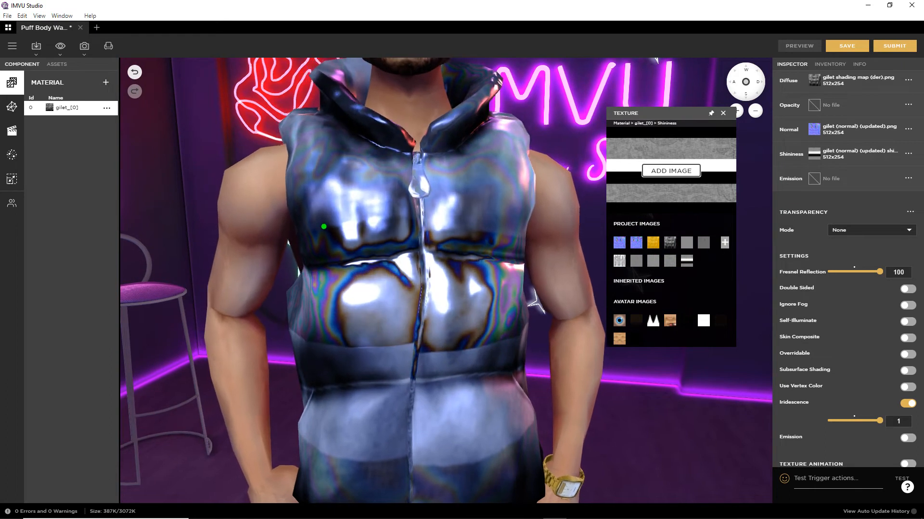
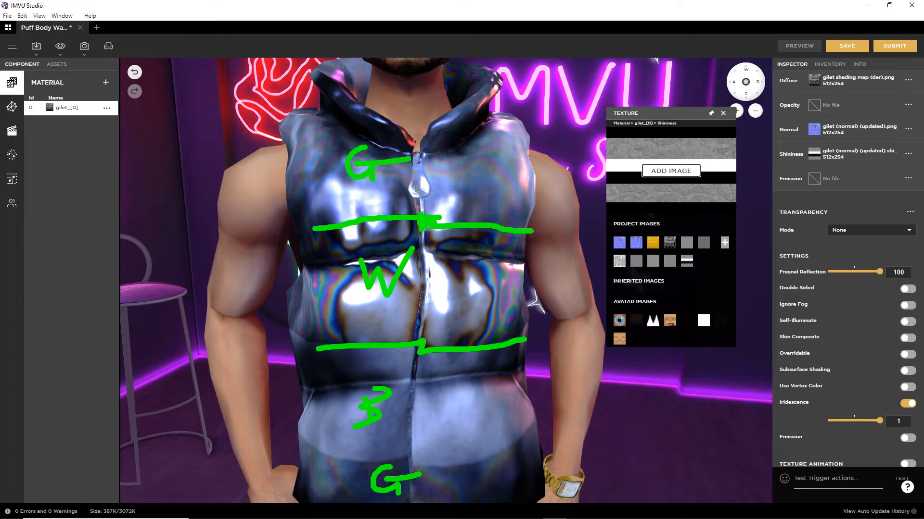
pyautogui.press('Escape')
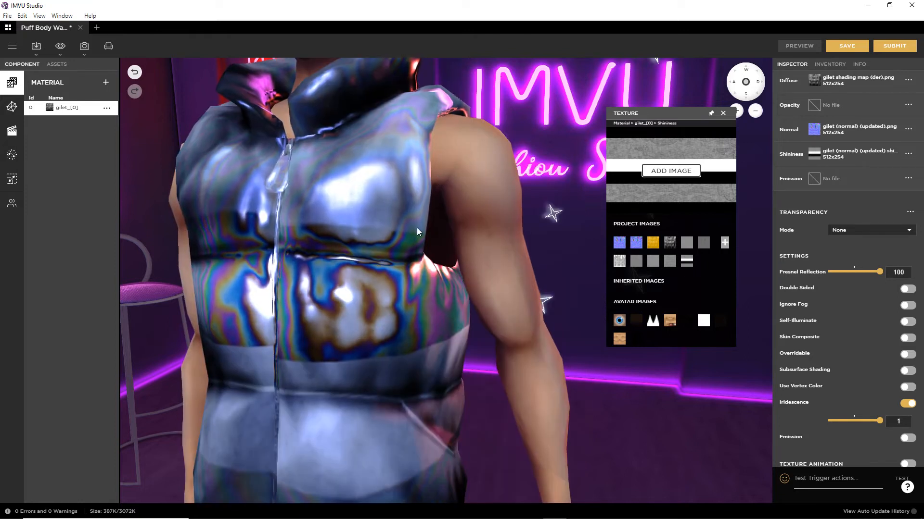
pyautogui.moveTo(315, 410)
pyautogui.mouseDown()
pyautogui.moveTo(386, 408)
pyautogui.moveTo(385, 367)
pyautogui.moveTo(264, 348)
pyautogui.moveTo(337, 343)
pyautogui.mouseUp()
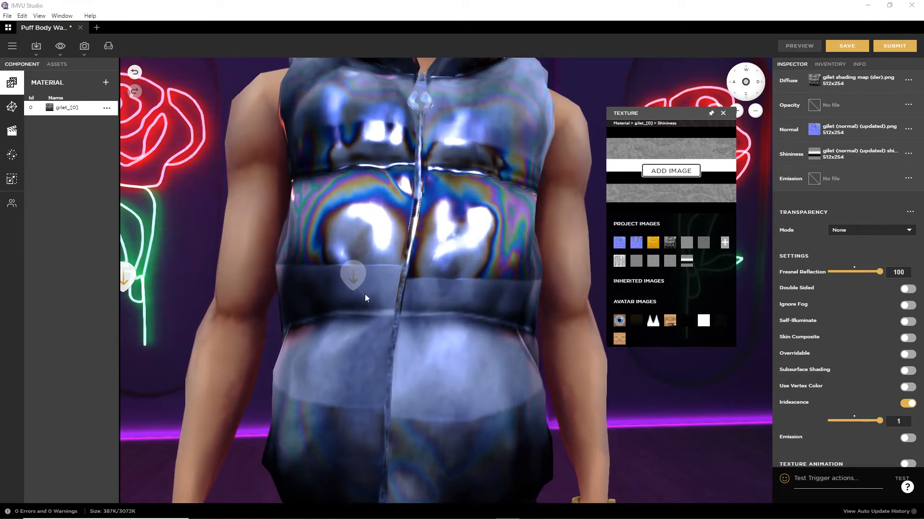
pyautogui.moveTo(483, 328); pyautogui.dragTo(323, 286)
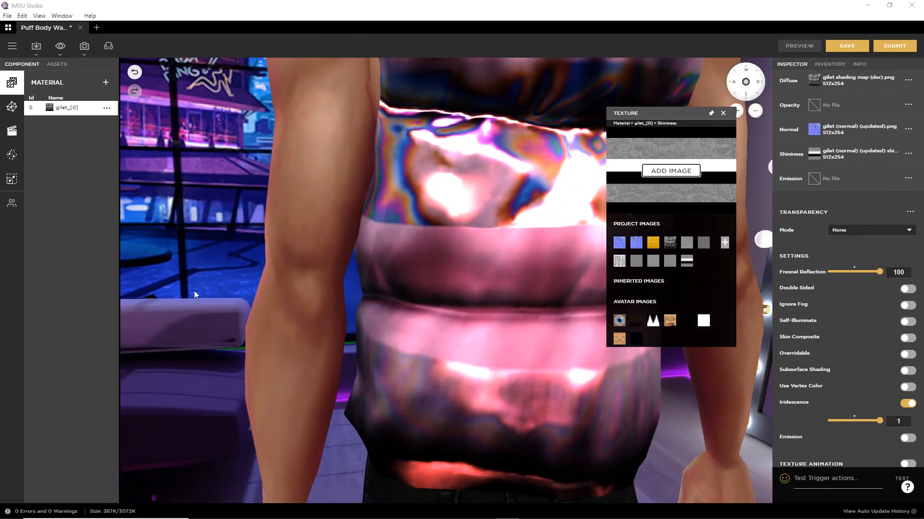
pyautogui.click(493, 283)
pyautogui.moveTo(492, 283); pyautogui.dragTo(392, 328)
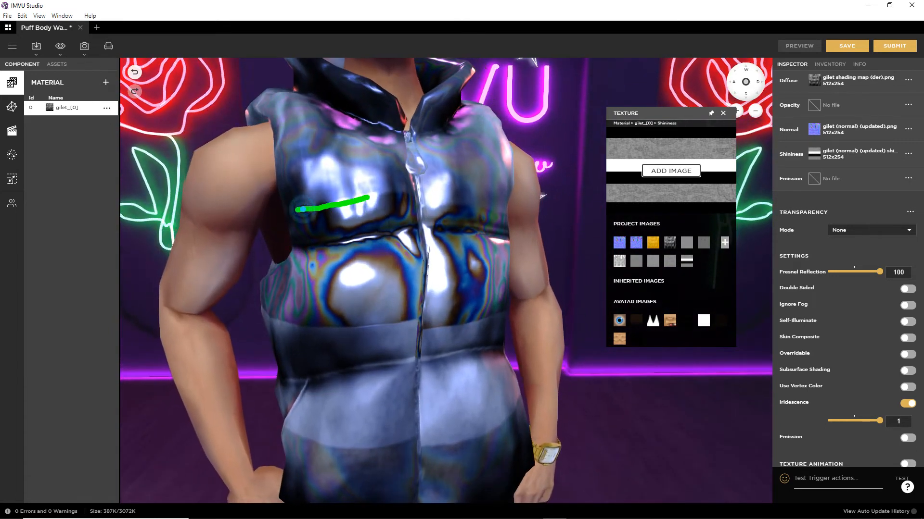
pyautogui.moveTo(466, 266)
pyautogui.mouseDown()
pyautogui.moveTo(434, 331)
pyautogui.moveTo(496, 322)
pyautogui.moveTo(400, 321)
pyautogui.moveTo(506, 310)
pyautogui.moveTo(439, 403)
pyautogui.moveTo(428, 284)
pyautogui.moveTo(438, 308)
pyautogui.moveTo(447, 198)
pyautogui.moveTo(450, 303)
pyautogui.mouseUp()
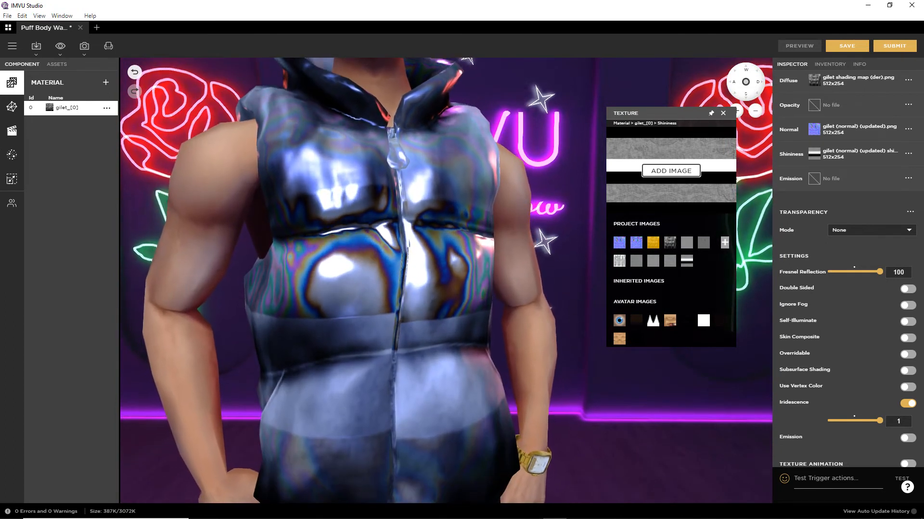
# Switch to Affinity Photo and extend the white rectangle past the canvas's upper edge and the black rectangle past its lower edge.
pyautogui.moveTo(518, 518)
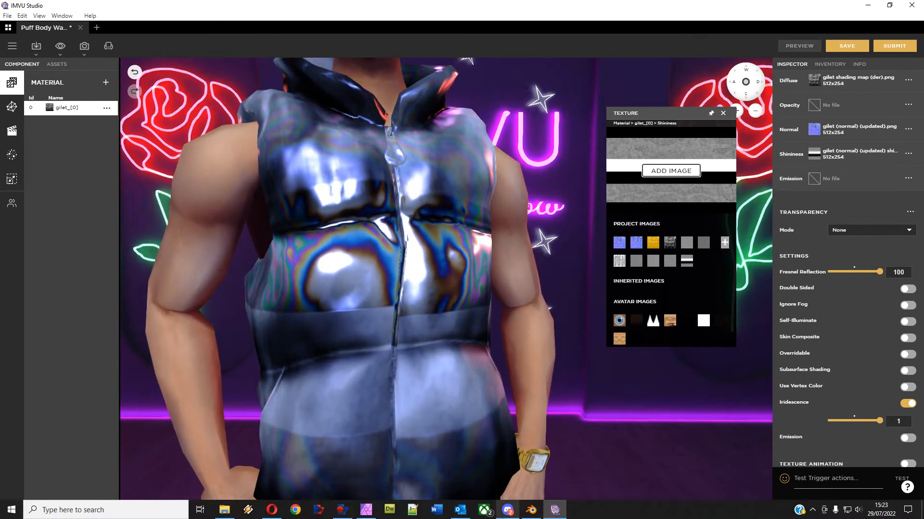
pyautogui.click(370, 511)
pyautogui.click(398, 230)
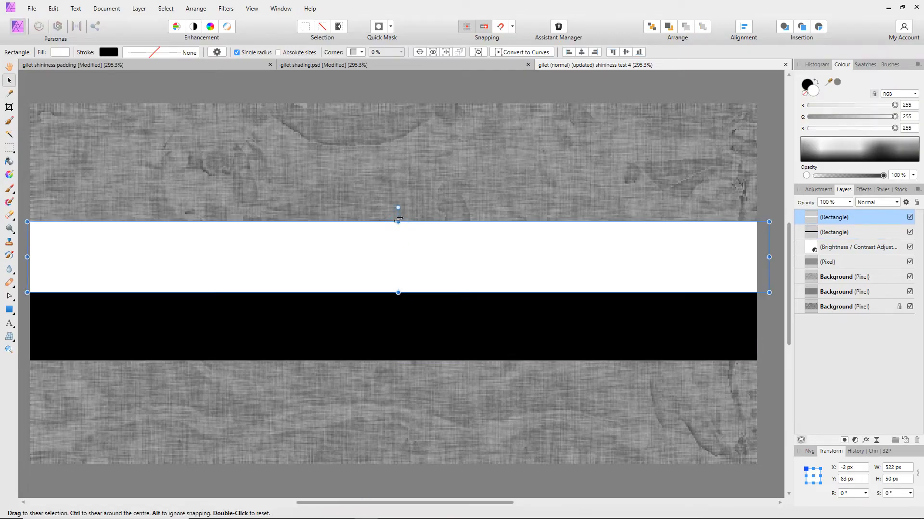
pyautogui.moveTo(402, 223); pyautogui.dragTo(401, 79)
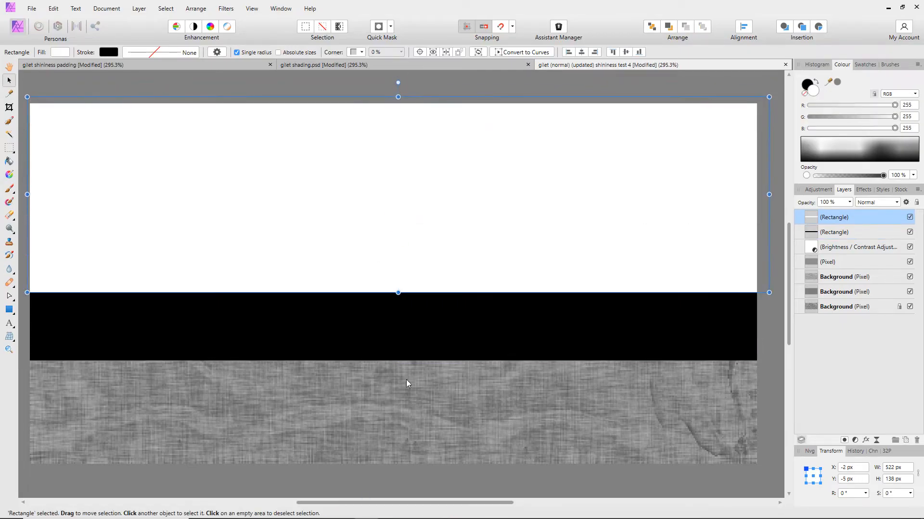
pyautogui.click(404, 351)
pyautogui.moveTo(390, 362); pyautogui.dragTo(390, 487)
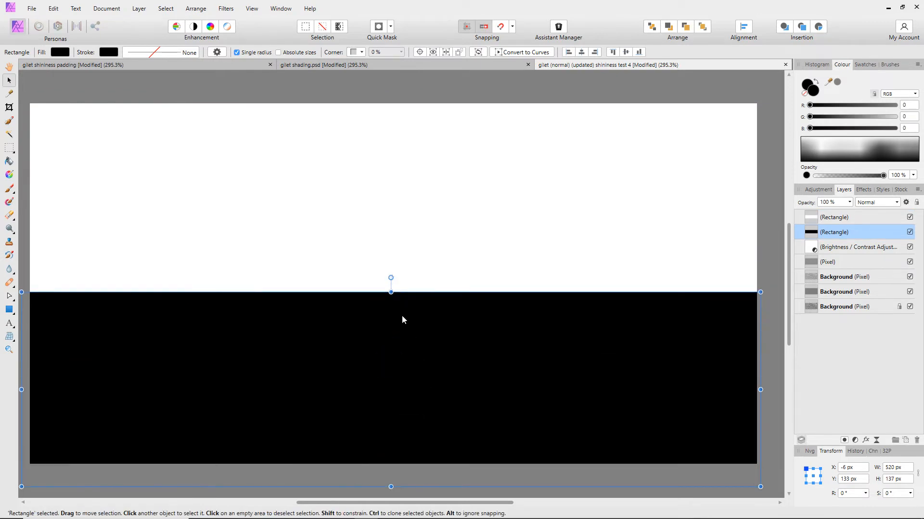
# Raise the boundary between the bands to Y 95 px, making the white rectangle about 100 px and the black one about 175 px high.
pyautogui.click(400, 285)
pyautogui.moveTo(401, 294); pyautogui.dragTo(399, 238)
pyautogui.click(398, 302)
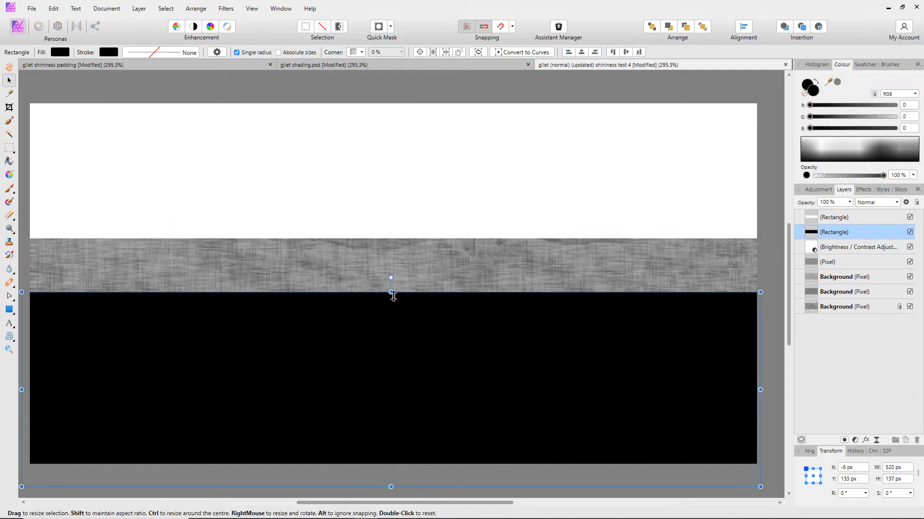
pyautogui.moveTo(391, 292); pyautogui.dragTo(391, 242)
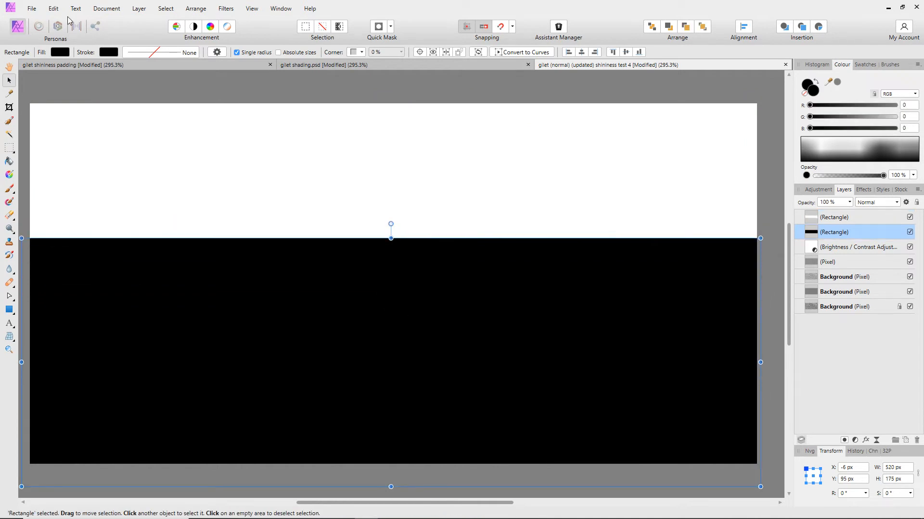
# Save the two-band map and export it as a 512 × 254 px PNG, overwriting gilet (normal) (updated) shininess test 4.png.
pyautogui.click(32, 9)
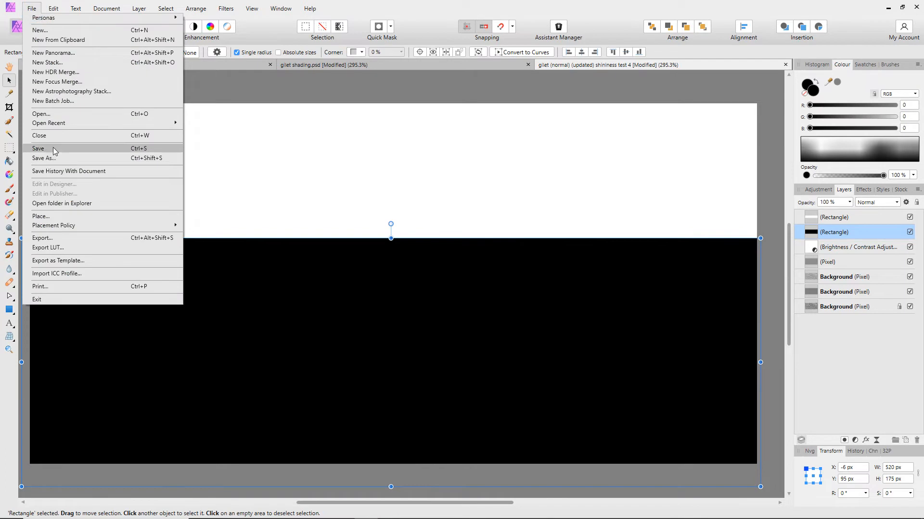
pyautogui.click(53, 148)
pyautogui.click(32, 9)
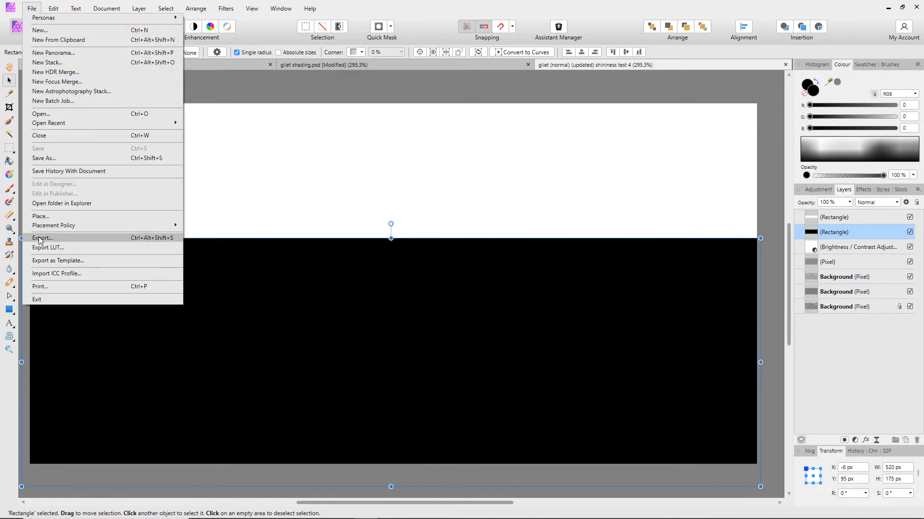
pyautogui.click(46, 239)
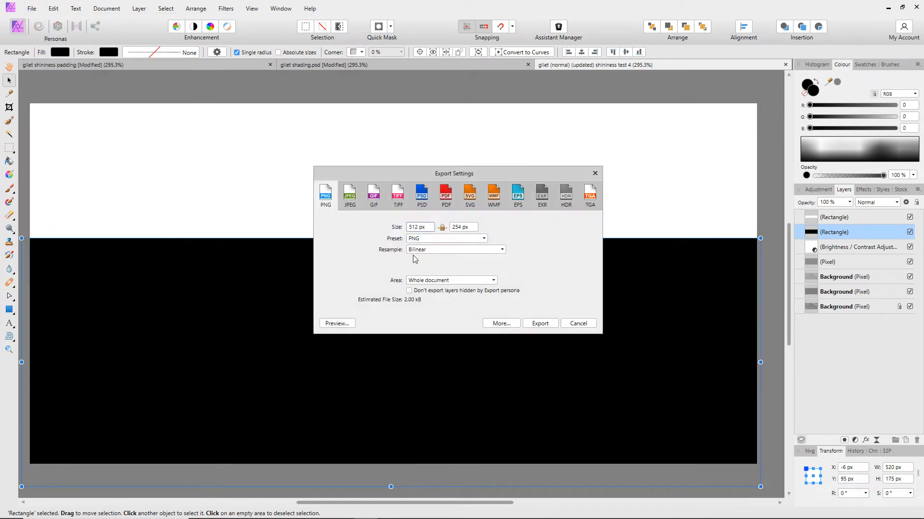
pyautogui.click(541, 323)
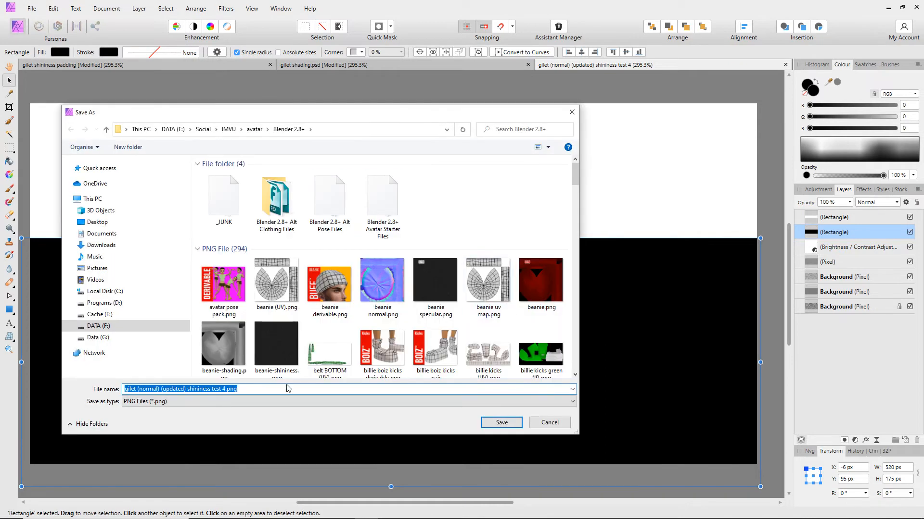
pyautogui.click(500, 423)
pyautogui.click(495, 299)
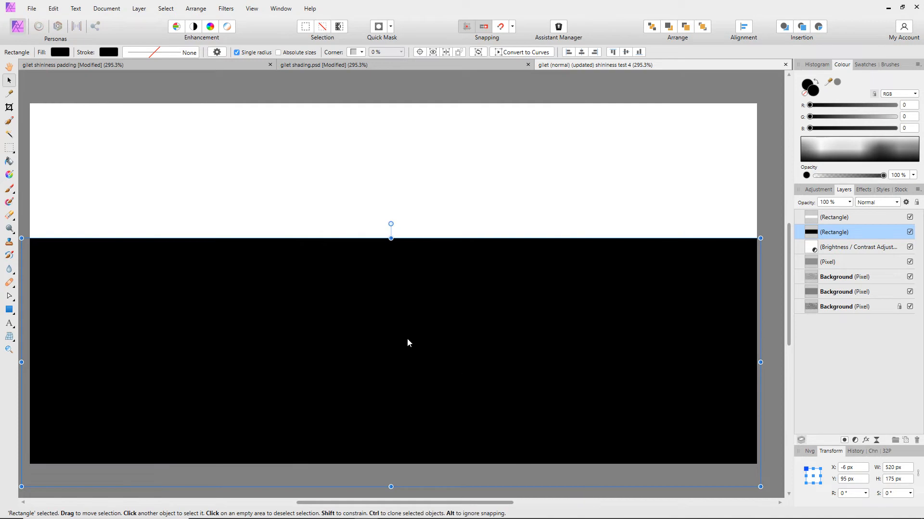
pyautogui.rightClick(349, 338)
pyautogui.click(258, 174)
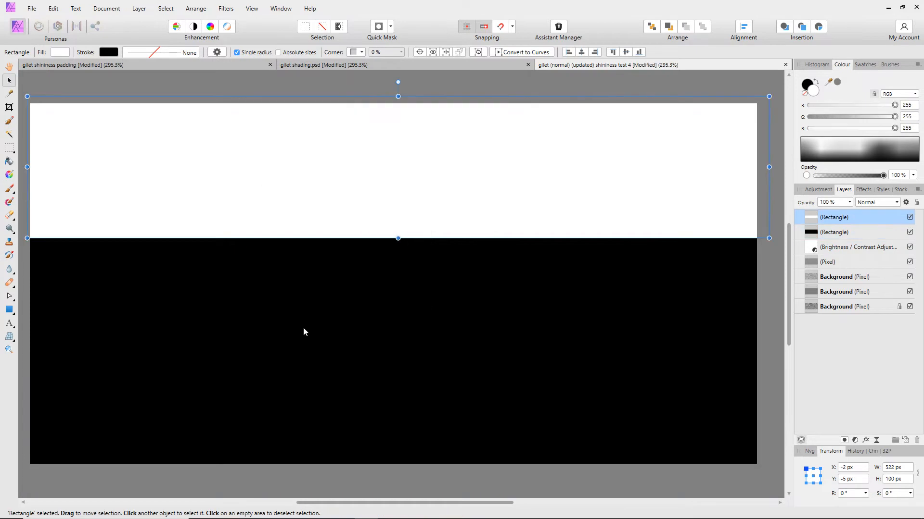
# Switch to IMVU Studio and re-import gilet (normal) (updated) shininess test 4.png as the shininess texture, replacing the existing project file.
pyautogui.moveTo(523, 516)
pyautogui.click(555, 511)
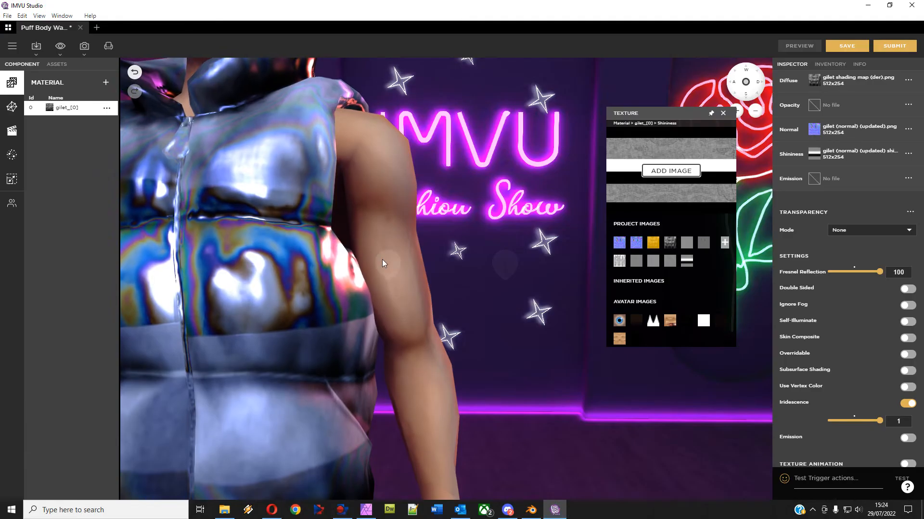
pyautogui.click(671, 171)
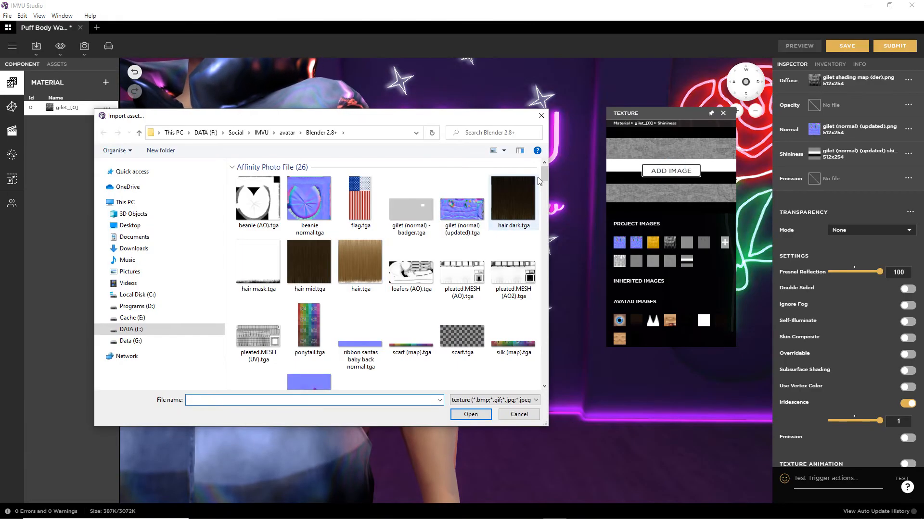
pyautogui.moveTo(544, 173); pyautogui.dragTo(538, 312)
pyautogui.scroll(4, 402, 260)
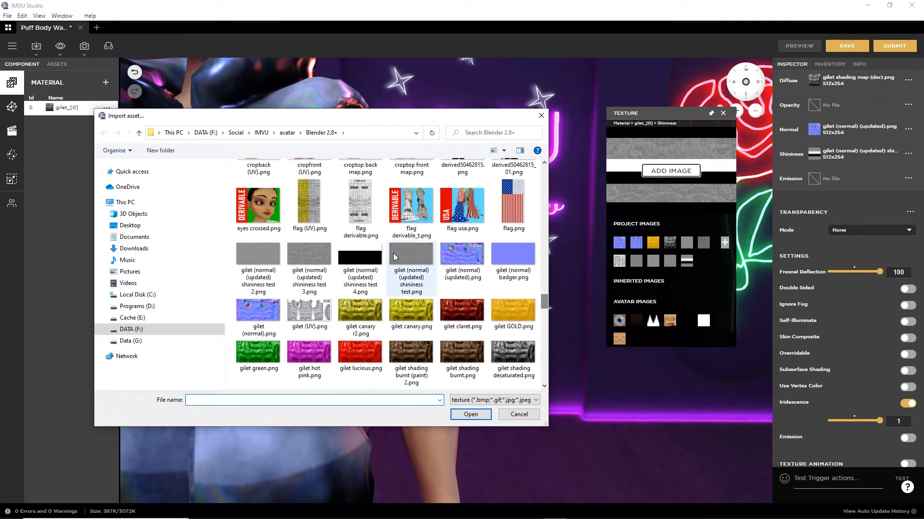
pyautogui.click(473, 415)
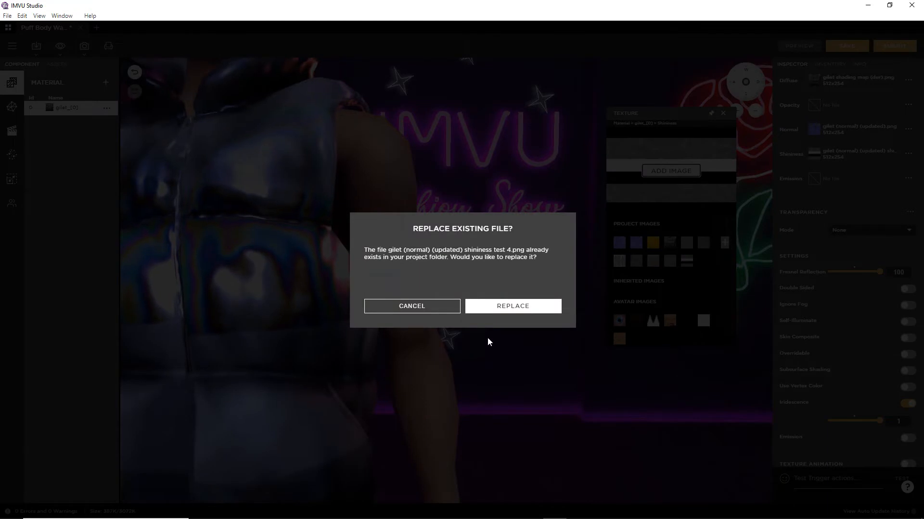
pyautogui.click(507, 306)
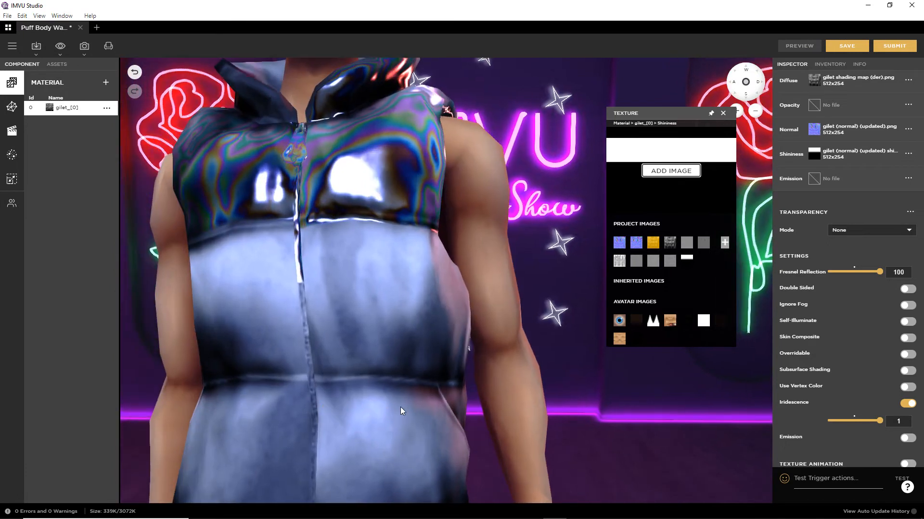
# Examine the gilet's front and back to compare reflections and iridescence between the white upper band and the black lower band.
pyautogui.moveTo(360, 388)
pyautogui.mouseDown()
pyautogui.moveTo(414, 390)
pyautogui.moveTo(371, 375)
pyautogui.moveTo(437, 357)
pyautogui.moveTo(541, 351)
pyautogui.moveTo(272, 350)
pyautogui.moveTo(340, 278)
pyautogui.moveTo(360, 206)
pyautogui.moveTo(412, 207)
pyautogui.moveTo(457, 241)
pyautogui.moveTo(498, 236)
pyautogui.moveTo(374, 290)
pyautogui.moveTo(418, 310)
pyautogui.moveTo(431, 346)
pyautogui.moveTo(357, 295)
pyautogui.moveTo(429, 226)
pyautogui.moveTo(363, 377)
pyautogui.moveTo(288, 243)
pyautogui.mouseUp()
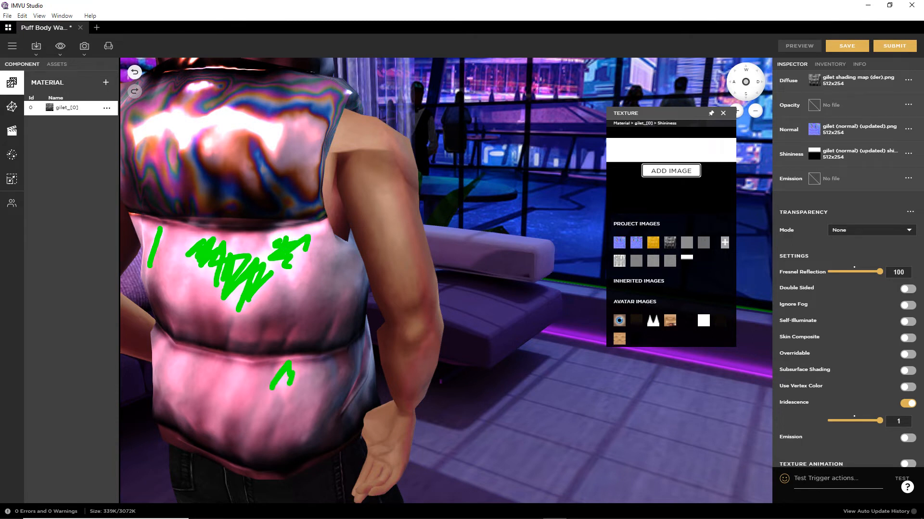
pyautogui.press('Escape')
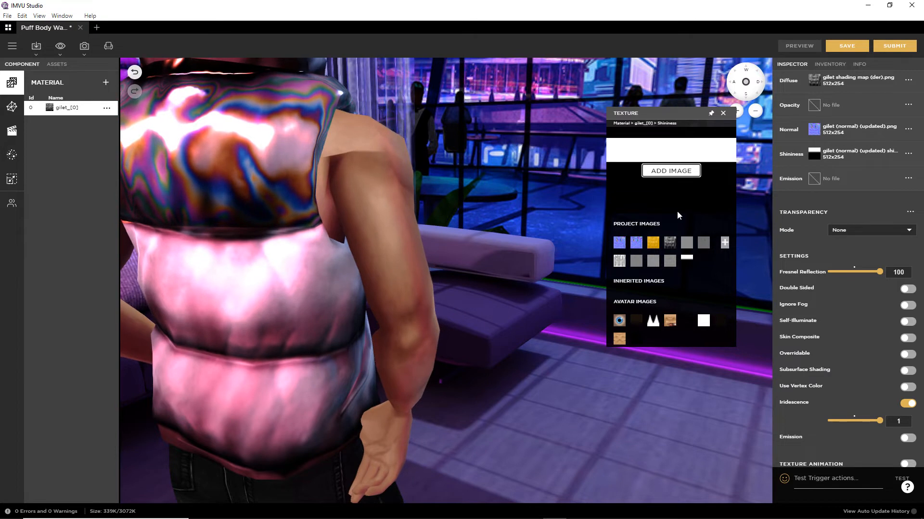
pyautogui.scroll(2, 852, 111)
pyautogui.moveTo(280, 344); pyautogui.dragTo(467, 352)
pyautogui.moveTo(396, 393); pyautogui.dragTo(498, 181)
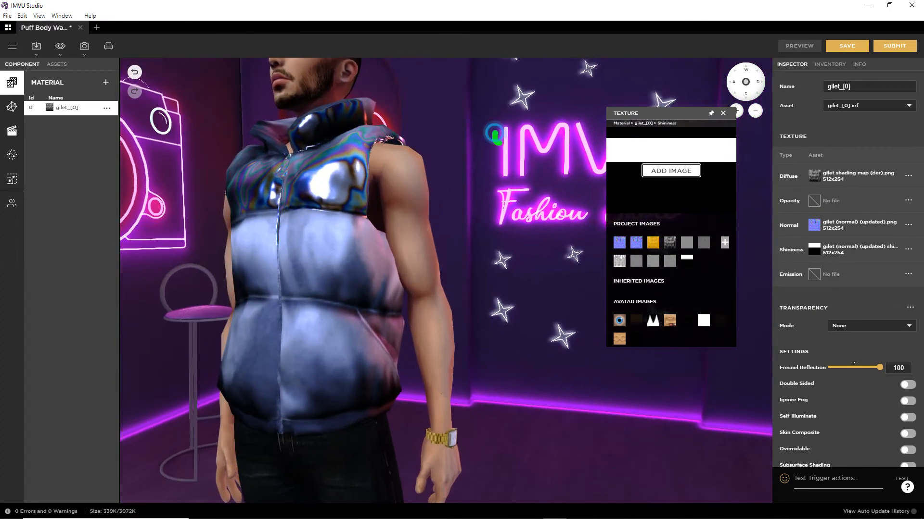
pyautogui.moveTo(427, 223); pyautogui.dragTo(445, 233)
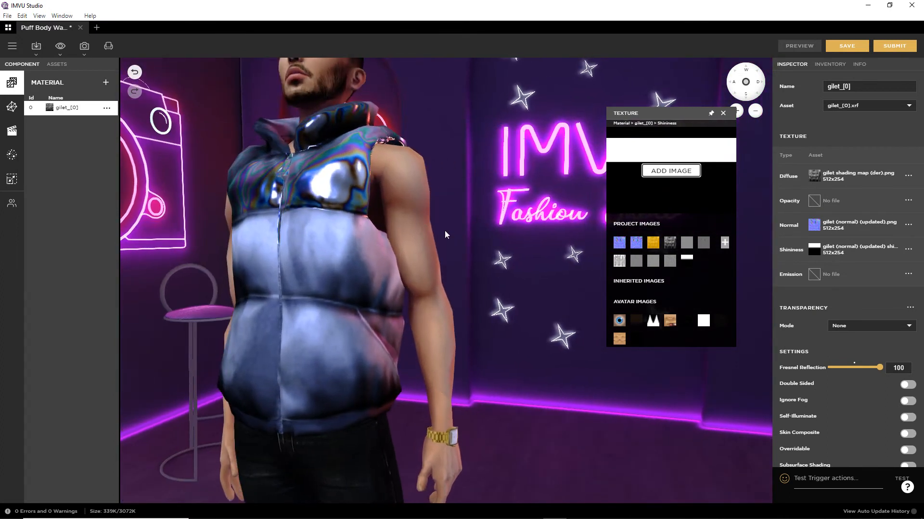
# Show the scene's lights overlay and examine the light positions around the whole room, closing the Texture window.
pyautogui.click(60, 46)
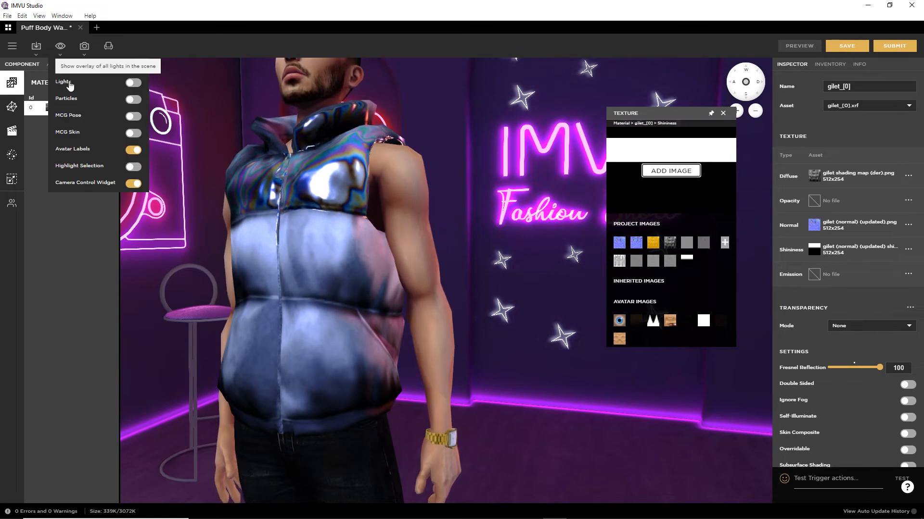
pyautogui.moveTo(507, 228); pyautogui.dragTo(355, 384)
pyautogui.scroll(-5, 512, 340)
pyautogui.scroll(-3, 512, 340)
pyautogui.scroll(-3, 368, 346)
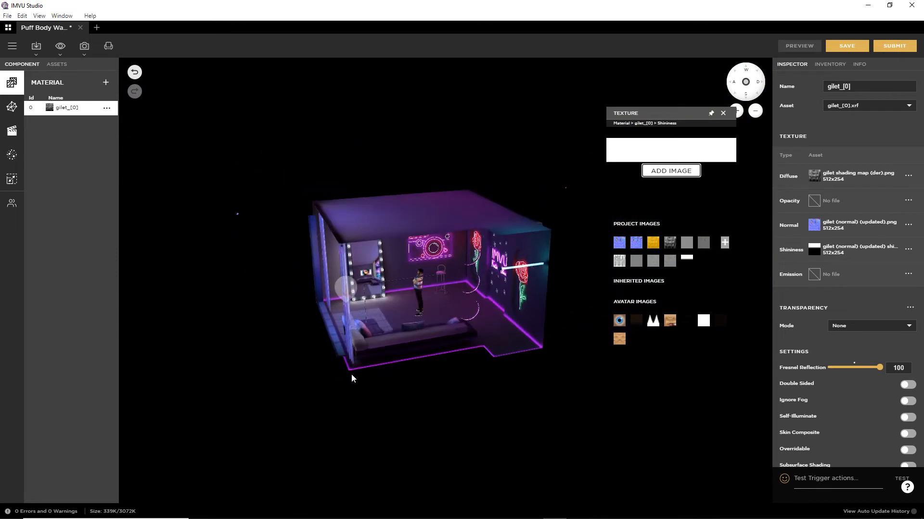
pyautogui.click(720, 113)
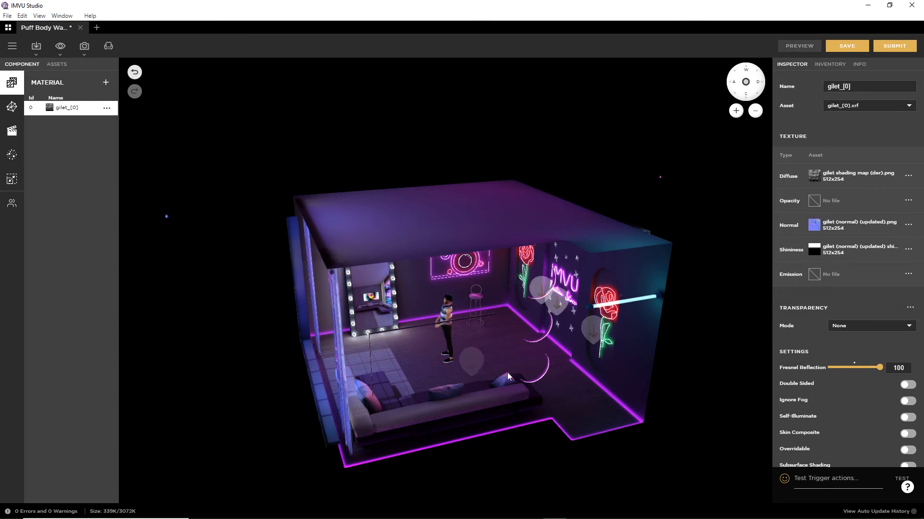
# Inspect the gilet from the side, back and front to see how the scene's lights affect each shininess band.
pyautogui.scroll(10, 476, 348)
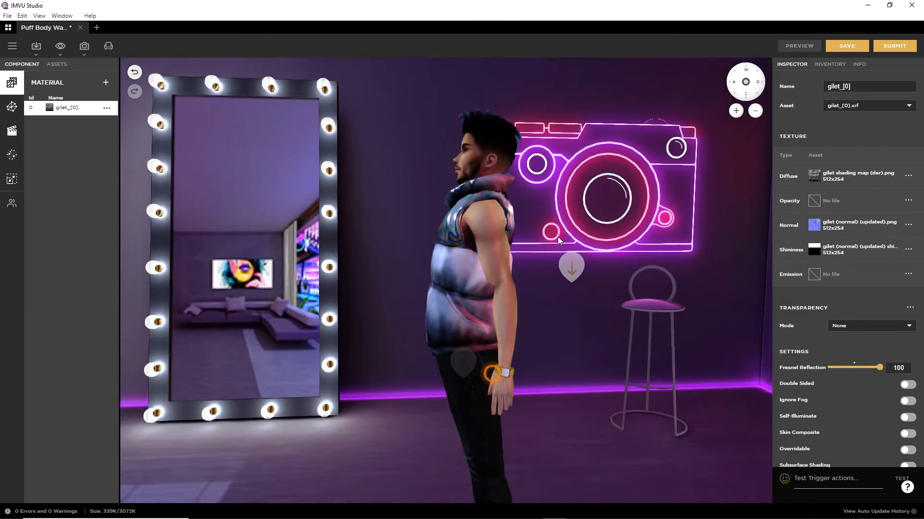
pyautogui.moveTo(558, 236); pyautogui.dragTo(319, 184)
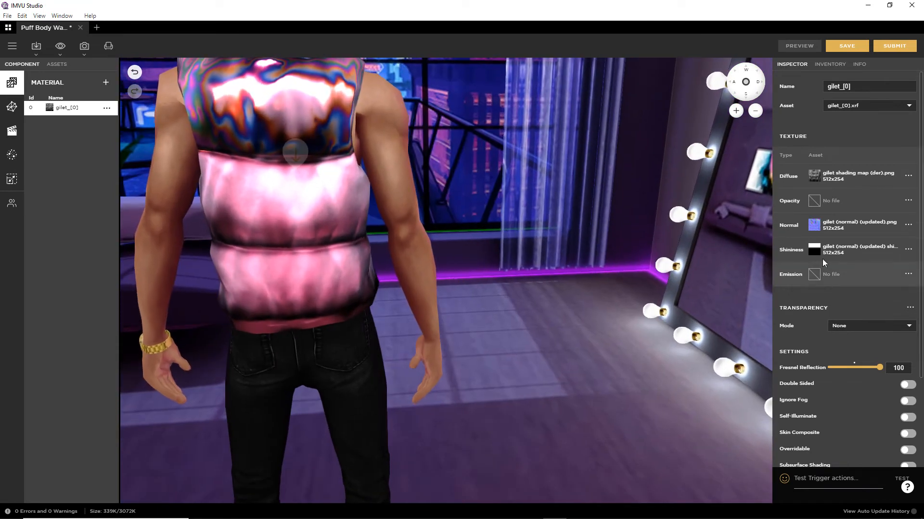
pyautogui.moveTo(651, 278); pyautogui.dragTo(712, 131)
pyautogui.click(746, 82)
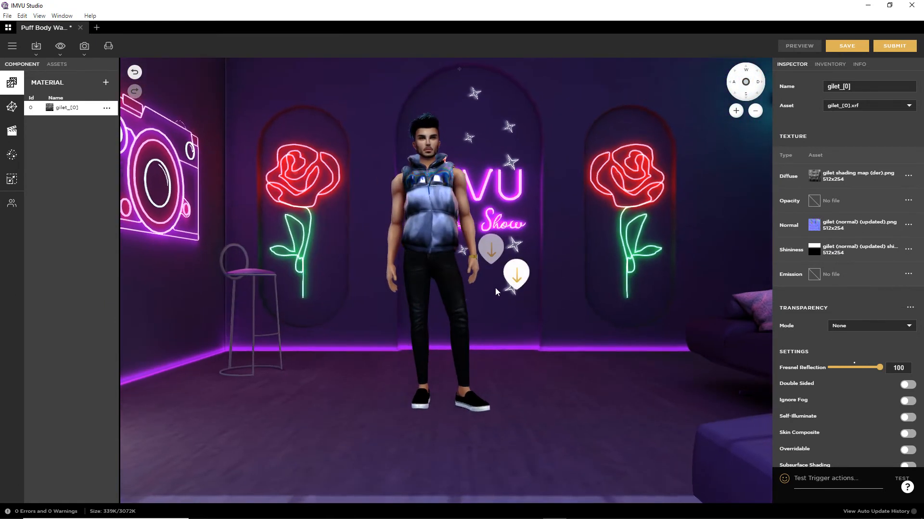
pyautogui.scroll(5, 496, 294)
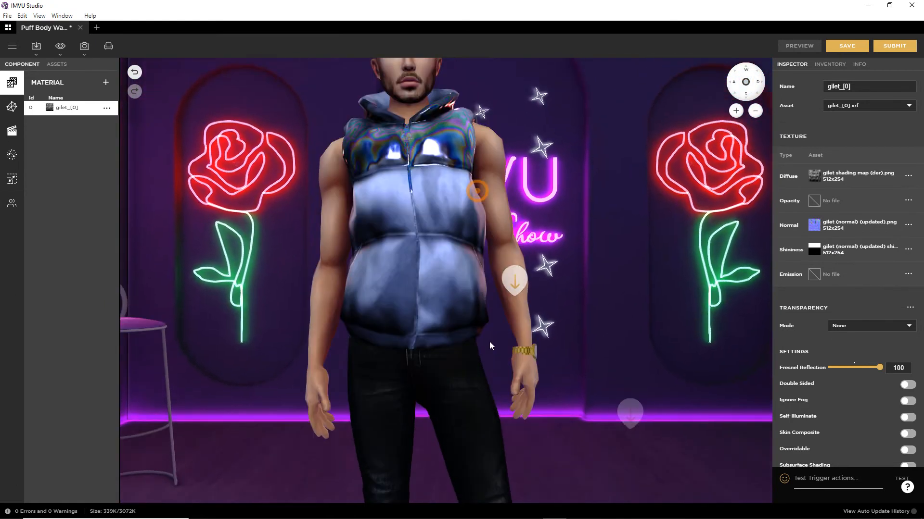
pyautogui.scroll(5, 489, 359)
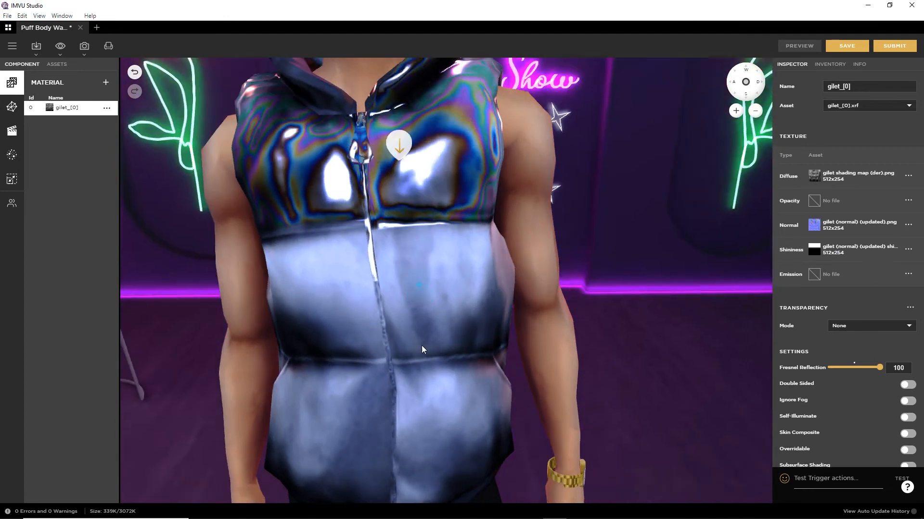
pyautogui.moveTo(422, 349)
pyautogui.mouseDown()
pyautogui.moveTo(445, 321)
pyautogui.moveTo(512, 305)
pyautogui.moveTo(747, 296)
pyautogui.moveTo(486, 298)
pyautogui.moveTo(555, 304)
pyautogui.moveTo(556, 293)
pyautogui.mouseUp()
pyautogui.moveTo(500, 286); pyautogui.dragTo(430, 257)
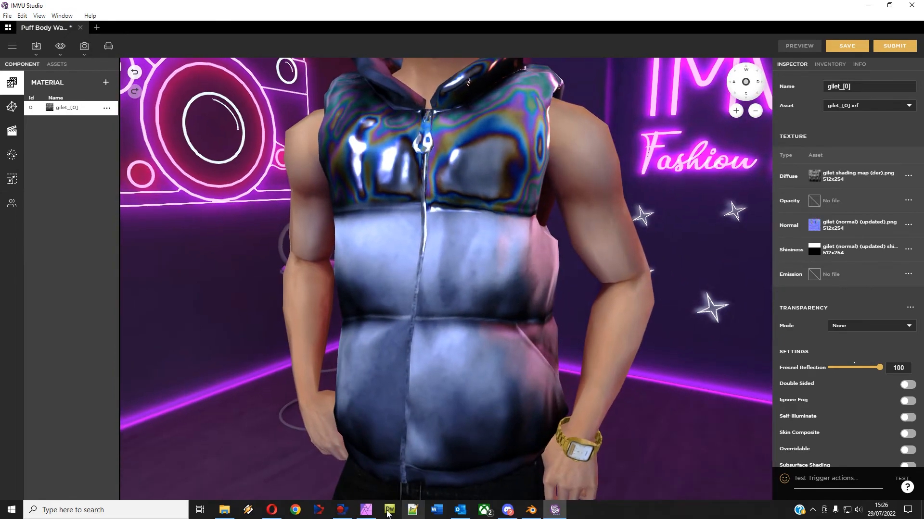
# Check the two-band map in Affinity Photo against the gilet's upper and lower sections in IMVU Studio.
pyautogui.click(365, 510)
pyautogui.press('alt')
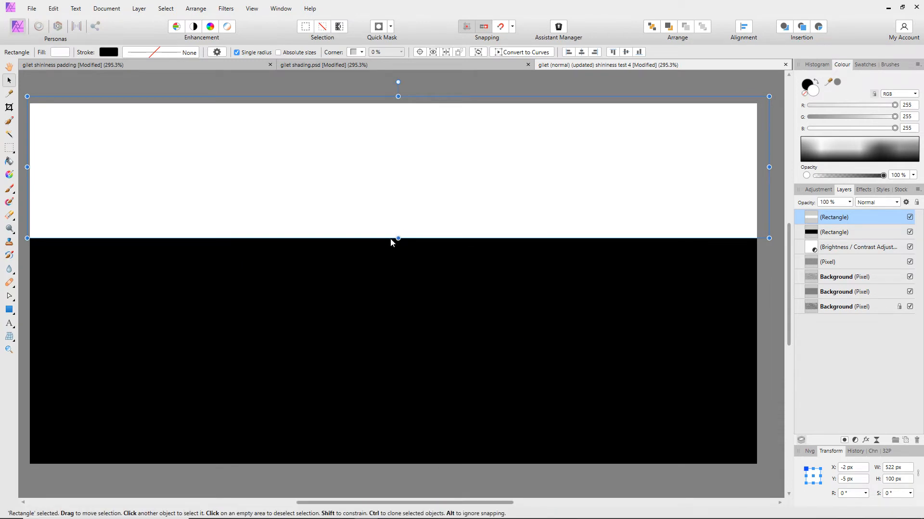
pyautogui.click(554, 510)
pyautogui.moveTo(324, 302); pyautogui.dragTo(410, 330)
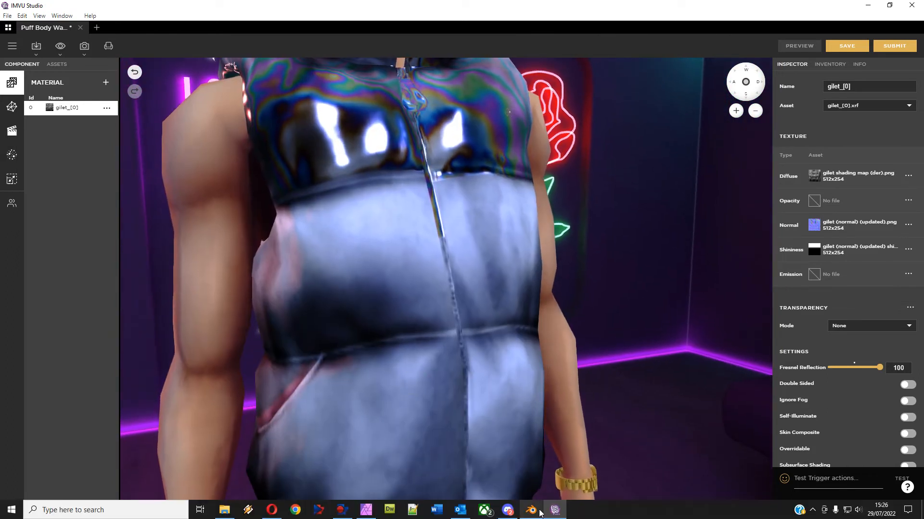
# Switch to Affinity Photo and change the lower black rectangle's fill to mid grey, with the G value at 128.
pyautogui.click(366, 510)
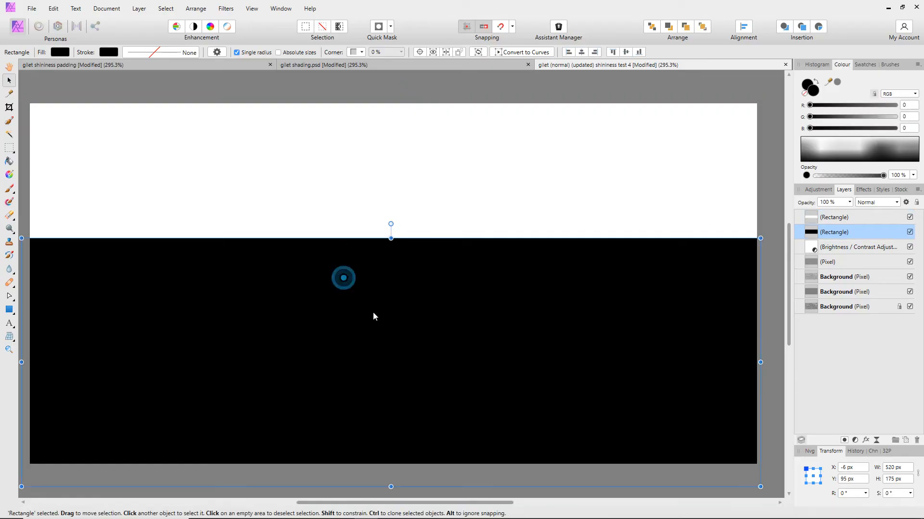
pyautogui.click(850, 117)
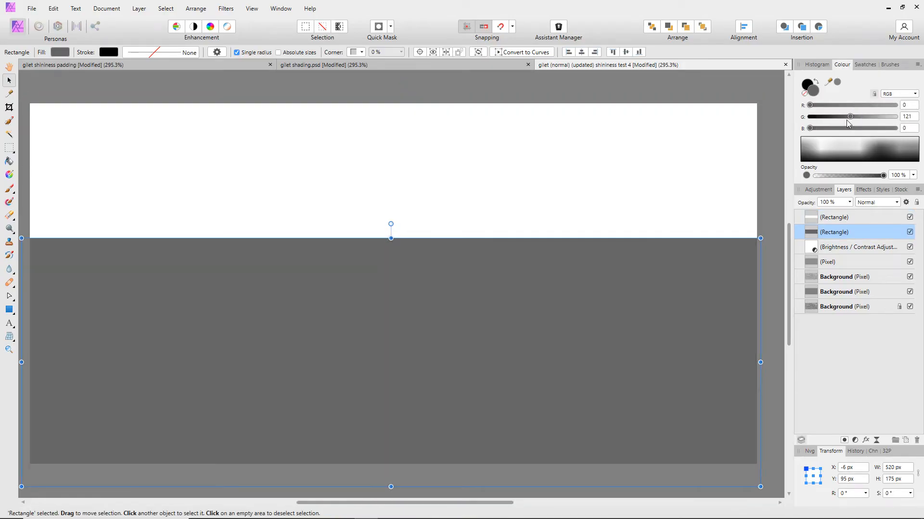
pyautogui.click(835, 116)
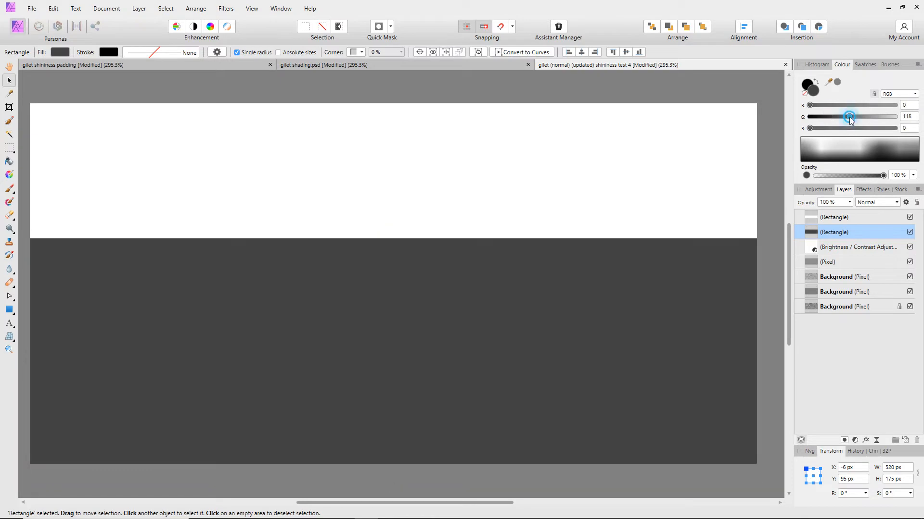
pyautogui.click(850, 117)
pyautogui.moveTo(853, 116)
pyautogui.mouseDown()
pyautogui.moveTo(890, 117)
pyautogui.moveTo(852, 117)
pyautogui.mouseUp()
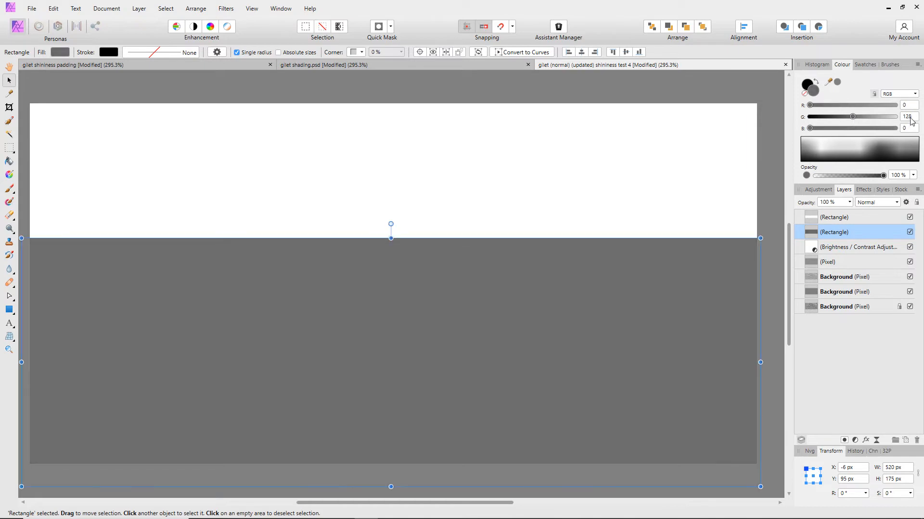
# Export the white-and-grey map as a 512 × 254 px PNG, overwriting gilet (normal) (updated) shininess test 4.png.
pyautogui.click(31, 9)
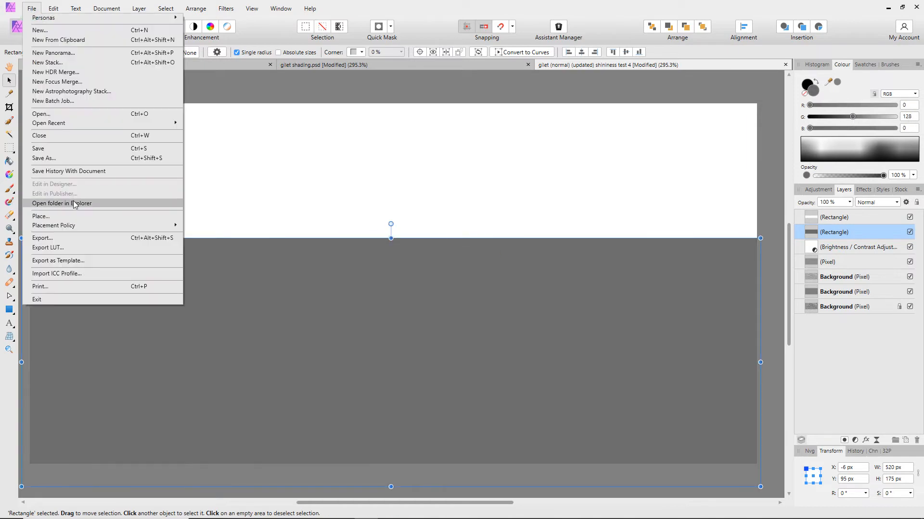
pyautogui.click(43, 238)
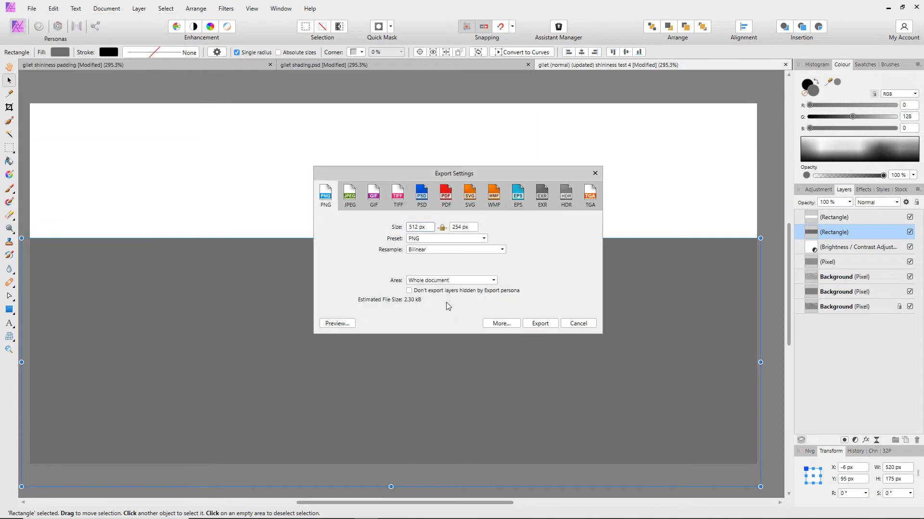
pyautogui.click(539, 323)
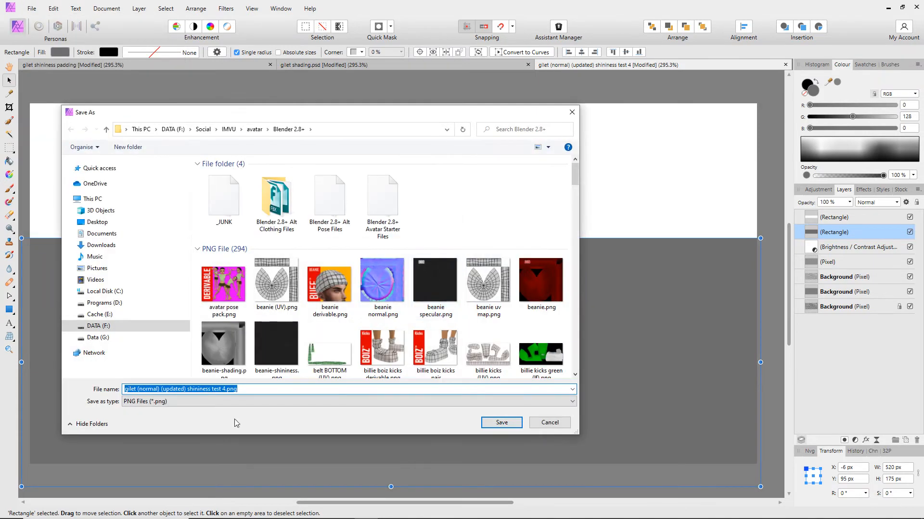
pyautogui.click(501, 424)
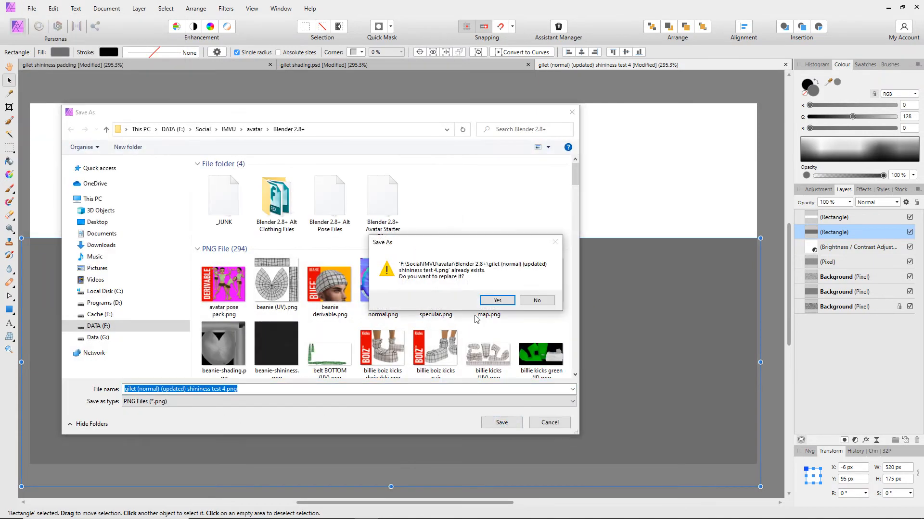
pyautogui.click(498, 301)
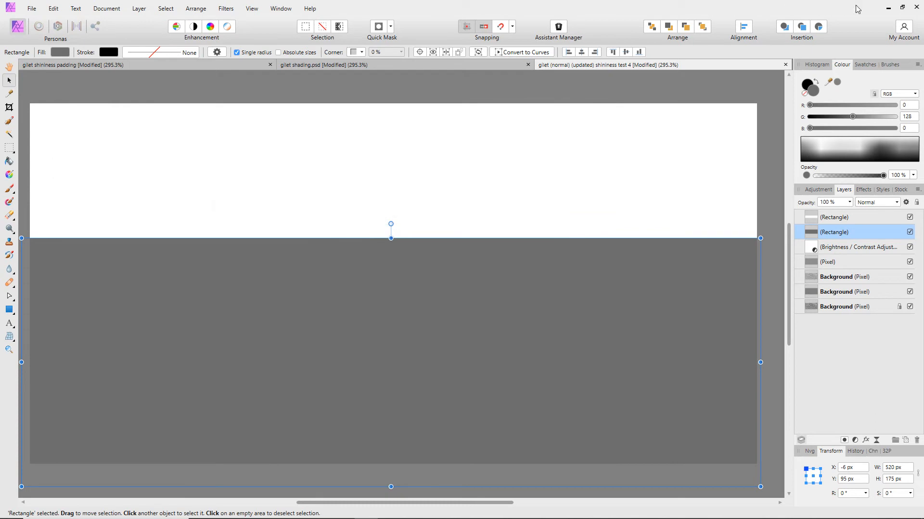
# Switch to IMVU Studio and load gilet (normal) (updated) shininess test 4.png as the shininess texture, replacing the existing project file.
pyautogui.click(555, 511)
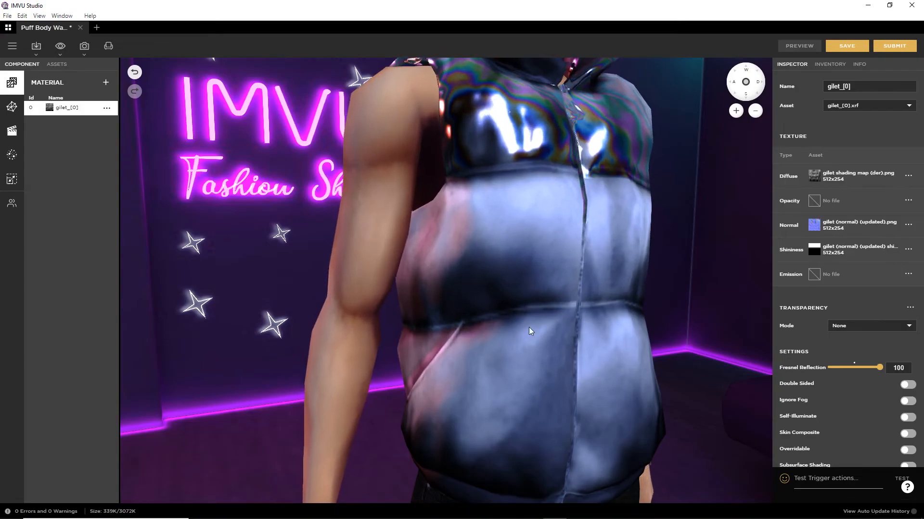
pyautogui.moveTo(529, 353); pyautogui.dragTo(470, 288, button='right')
pyautogui.moveTo(447, 188); pyautogui.dragTo(425, 204)
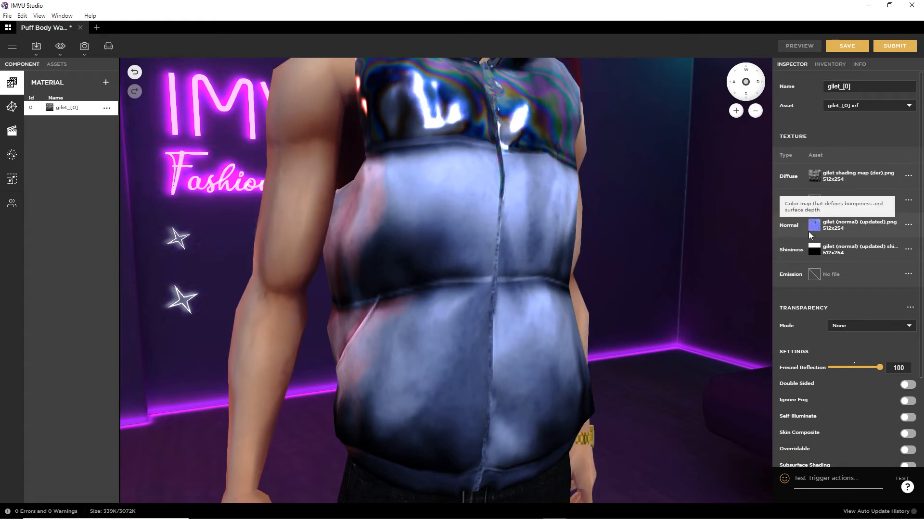
pyautogui.click(814, 250)
pyautogui.click(708, 308)
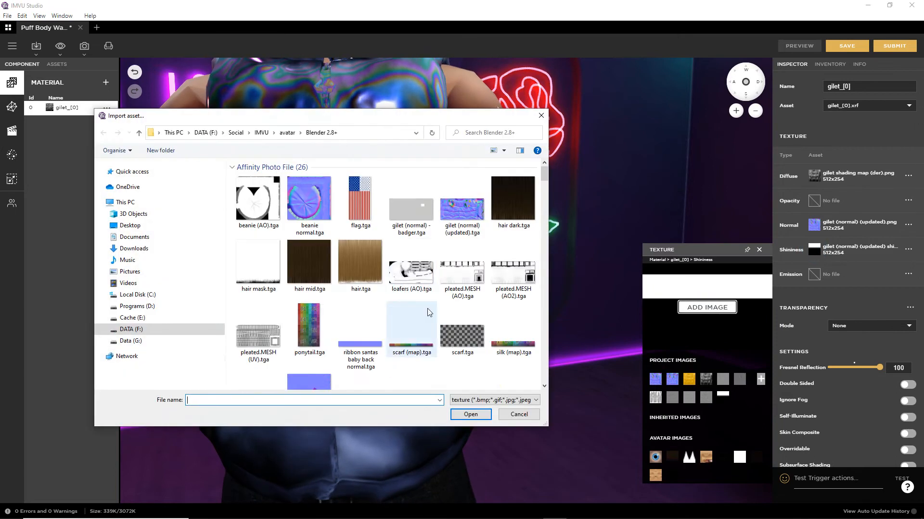
pyautogui.scroll(-10, 419, 296)
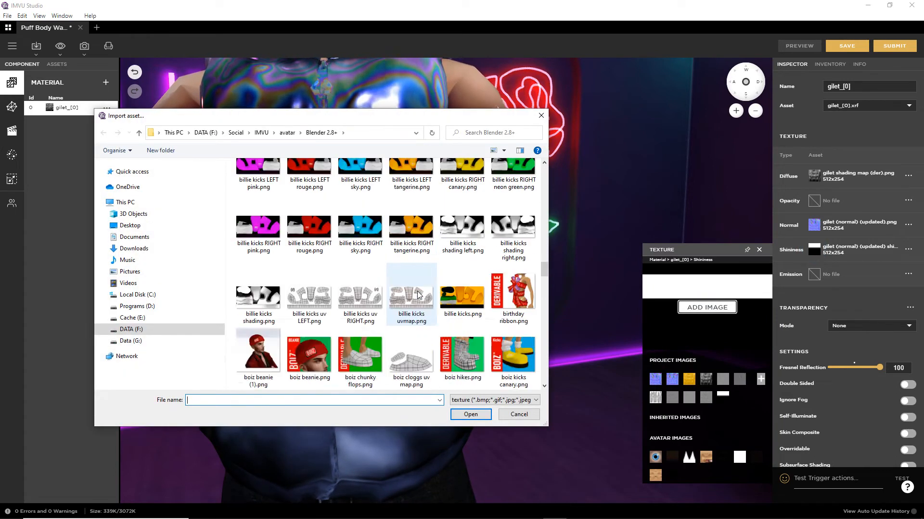
pyautogui.scroll(-10, 417, 296)
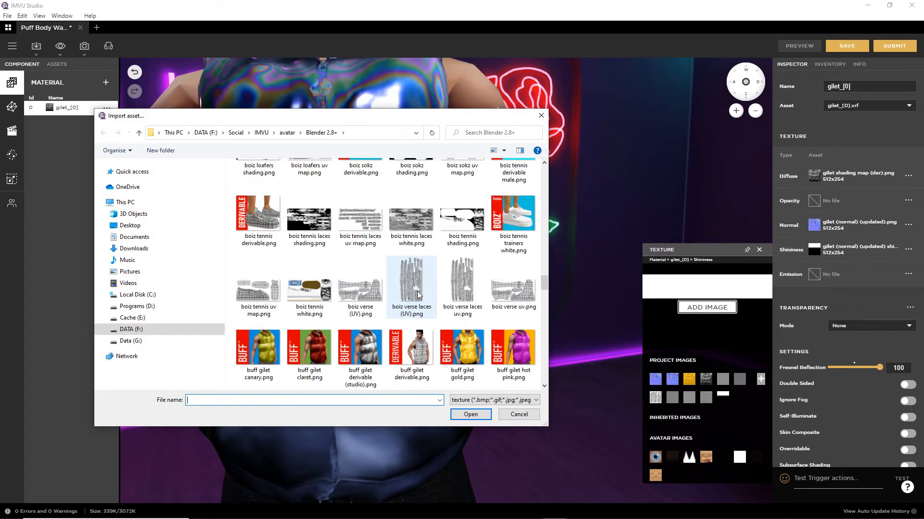
pyautogui.scroll(-5, 417, 296)
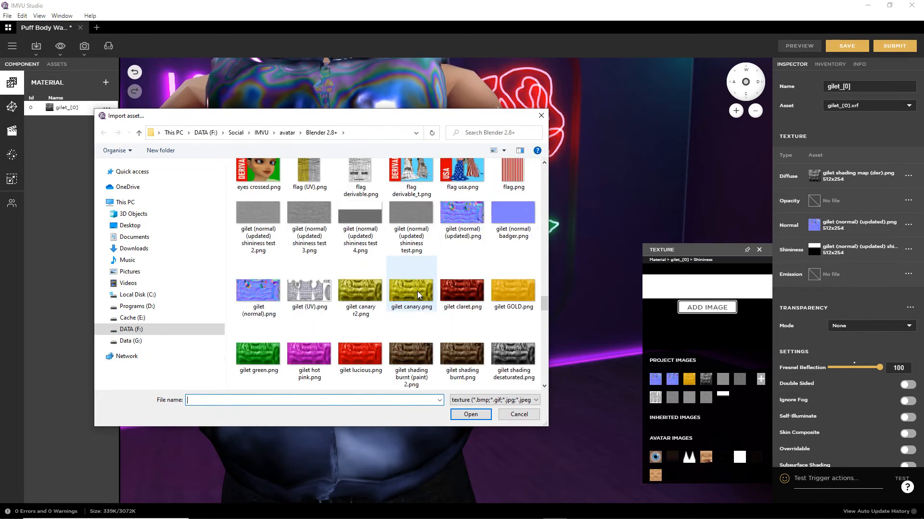
pyautogui.click(470, 413)
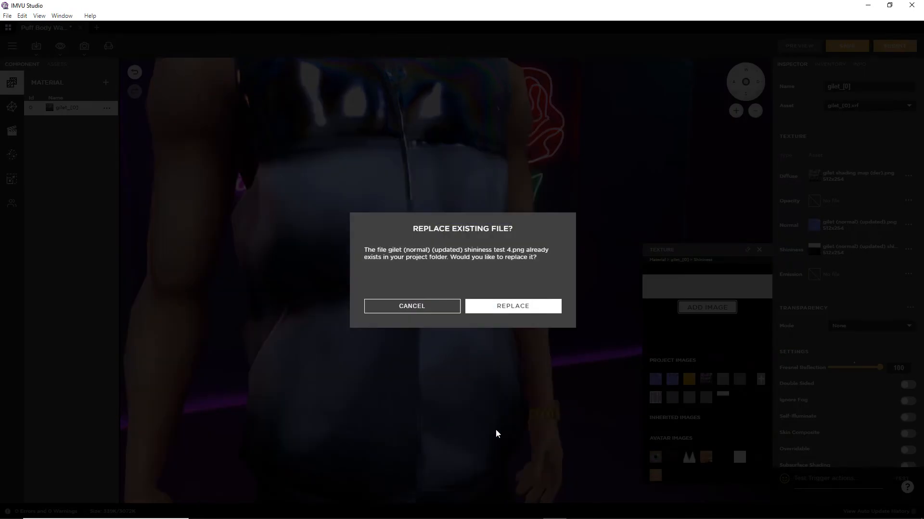
pyautogui.click(511, 309)
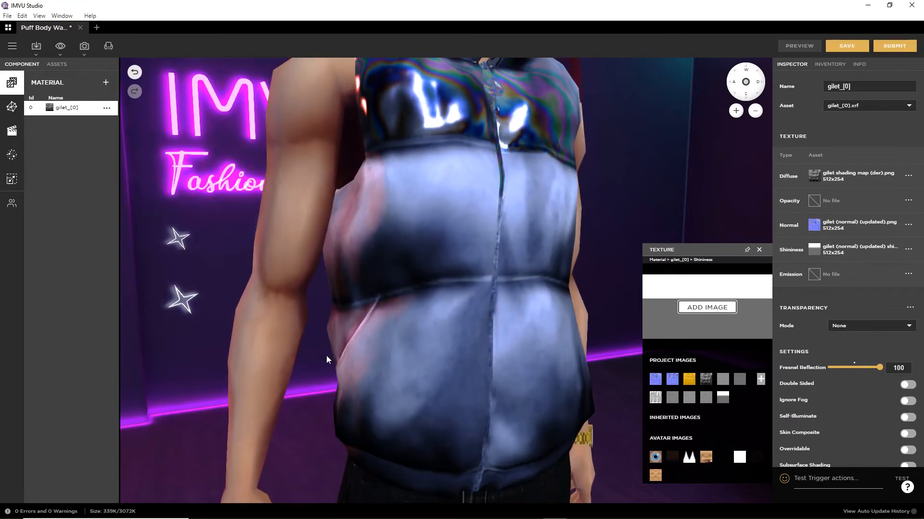
# Set Fresnel Reflection to 48 and preview the gilet from an angle.
pyautogui.moveTo(451, 383); pyautogui.dragTo(414, 336)
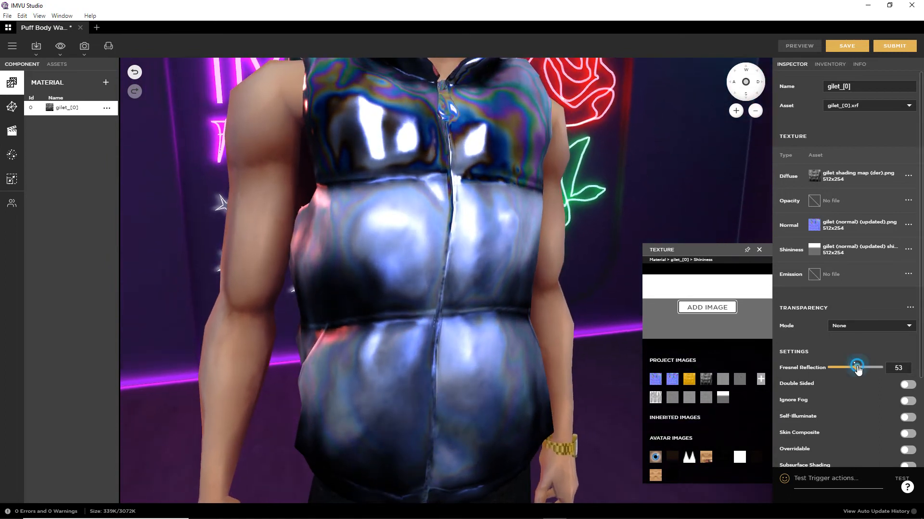
pyautogui.moveTo(786, 374)
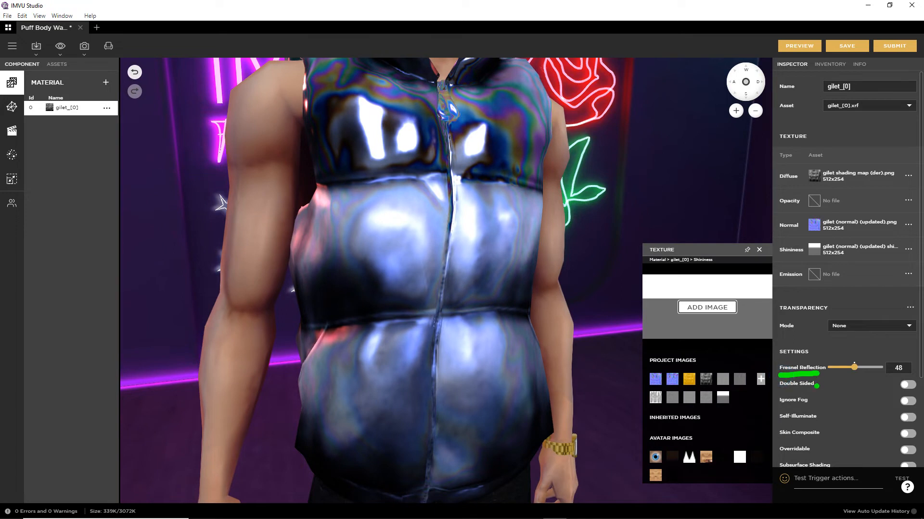
pyautogui.click(799, 45)
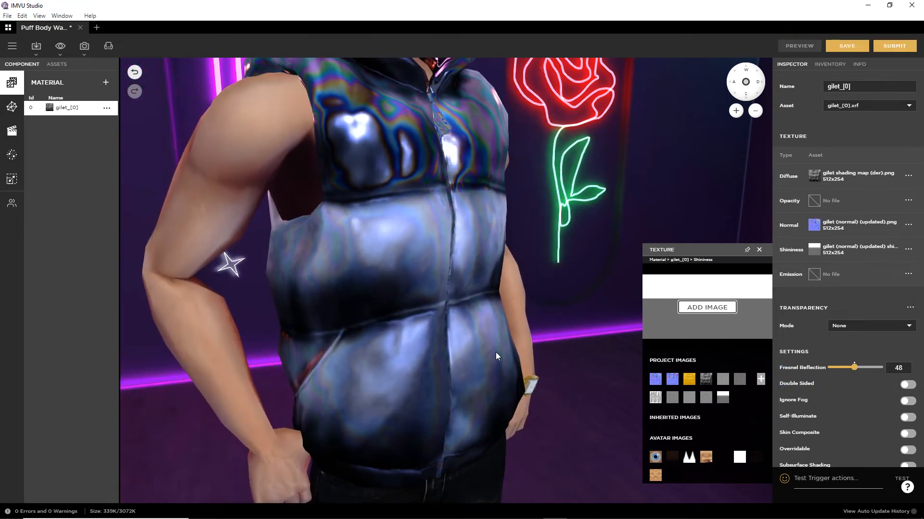
pyautogui.moveTo(524, 371); pyautogui.dragTo(504, 348)
# Turn off Iridescence for the gilet material and inspect the gilet from the side and front.
pyautogui.scroll(-3, 878, 424)
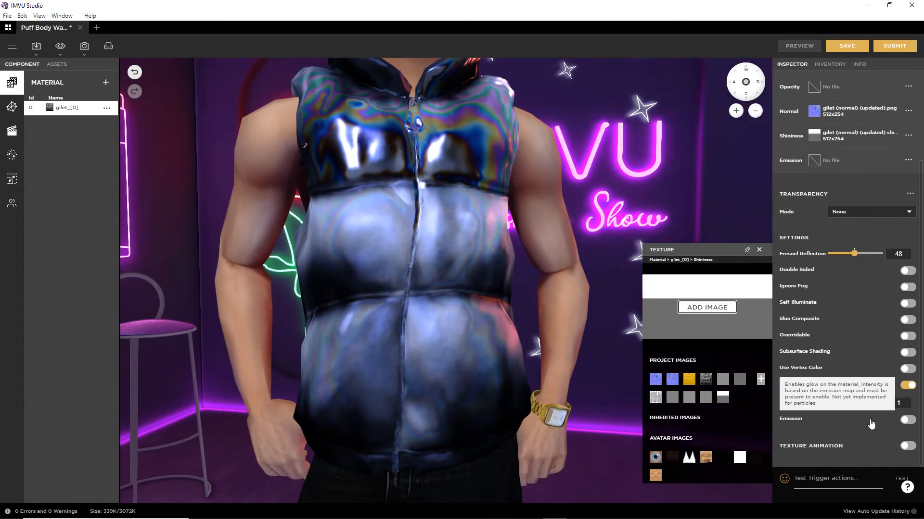
pyautogui.click(908, 385)
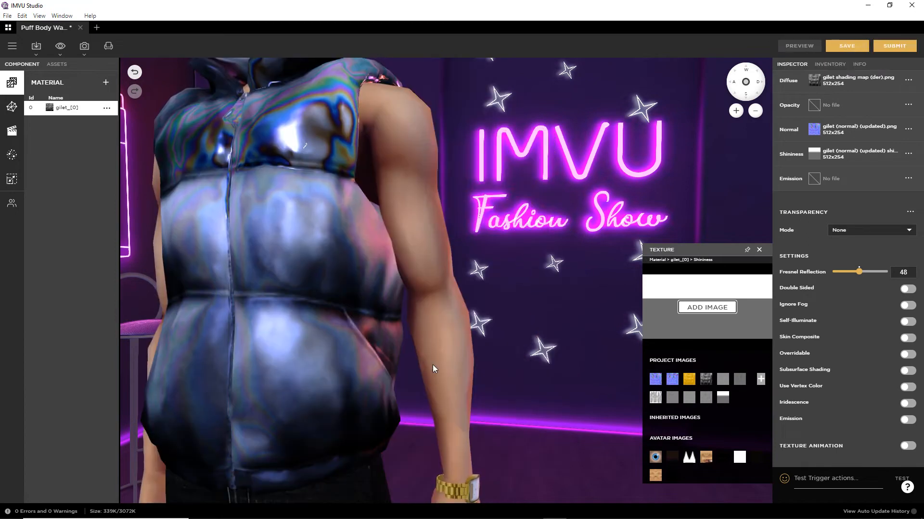
pyautogui.moveTo(353, 382); pyautogui.dragTo(362, 365)
pyautogui.moveTo(419, 365); pyautogui.dragTo(512, 352)
pyautogui.moveTo(313, 366); pyautogui.dragTo(504, 355)
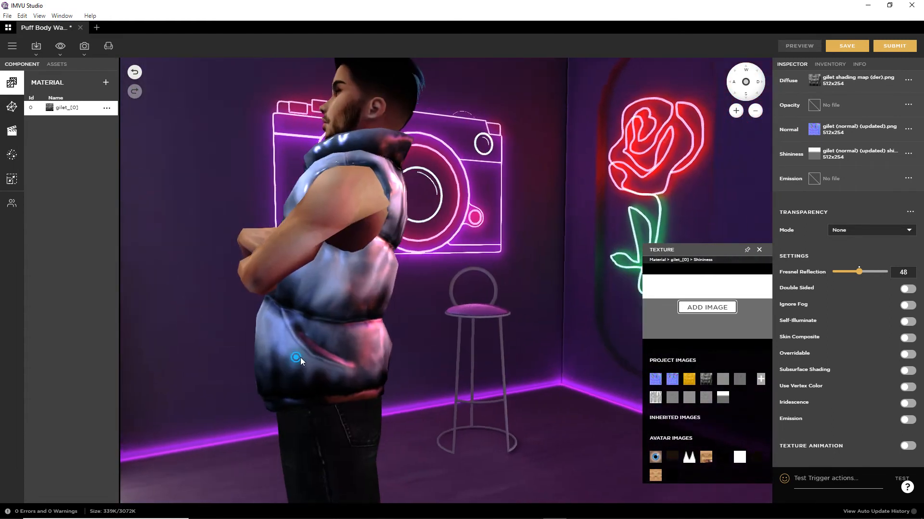
pyautogui.moveTo(300, 356); pyautogui.dragTo(388, 361)
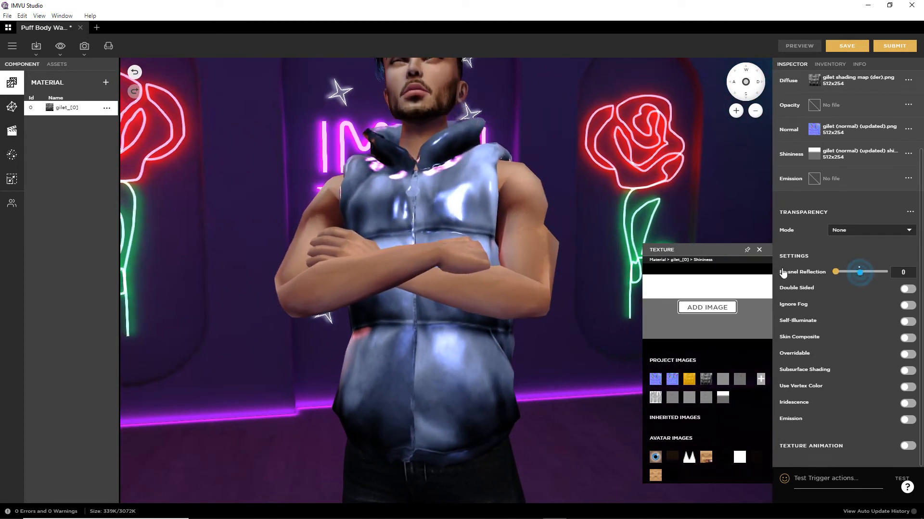
# Set Fresnel Reflection to 0, preview the change and check the gilet from the front and back.
pyautogui.moveTo(860, 276); pyautogui.dragTo(836, 273)
pyautogui.click(802, 47)
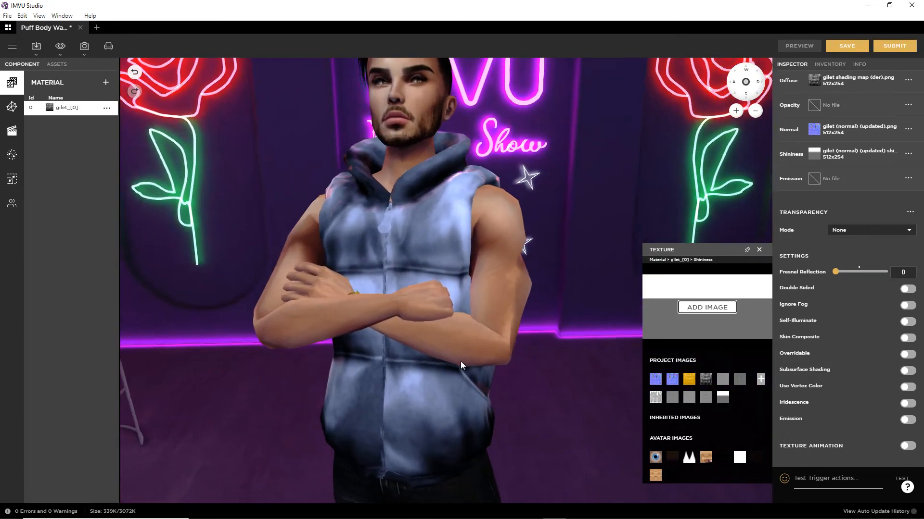
pyautogui.scroll(3, 407, 280)
pyautogui.moveTo(407, 280)
pyautogui.mouseDown()
pyautogui.moveTo(417, 319)
pyautogui.moveTo(515, 308)
pyautogui.moveTo(313, 351)
pyautogui.moveTo(353, 309)
pyautogui.moveTo(382, 298)
pyautogui.moveTo(506, 317)
pyautogui.moveTo(350, 305)
pyautogui.moveTo(376, 322)
pyautogui.moveTo(407, 319)
pyautogui.moveTo(441, 376)
pyautogui.moveTo(406, 264)
pyautogui.moveTo(374, 237)
pyautogui.moveTo(337, 255)
pyautogui.moveTo(333, 248)
pyautogui.moveTo(362, 255)
pyautogui.moveTo(342, 253)
pyautogui.moveTo(362, 221)
pyautogui.moveTo(357, 268)
pyautogui.moveTo(398, 293)
pyautogui.moveTo(394, 318)
pyautogui.moveTo(388, 273)
pyautogui.moveTo(485, 276)
pyautogui.moveTo(413, 272)
pyautogui.moveTo(322, 312)
pyautogui.moveTo(159, 270)
pyautogui.moveTo(180, 284)
pyautogui.mouseUp()
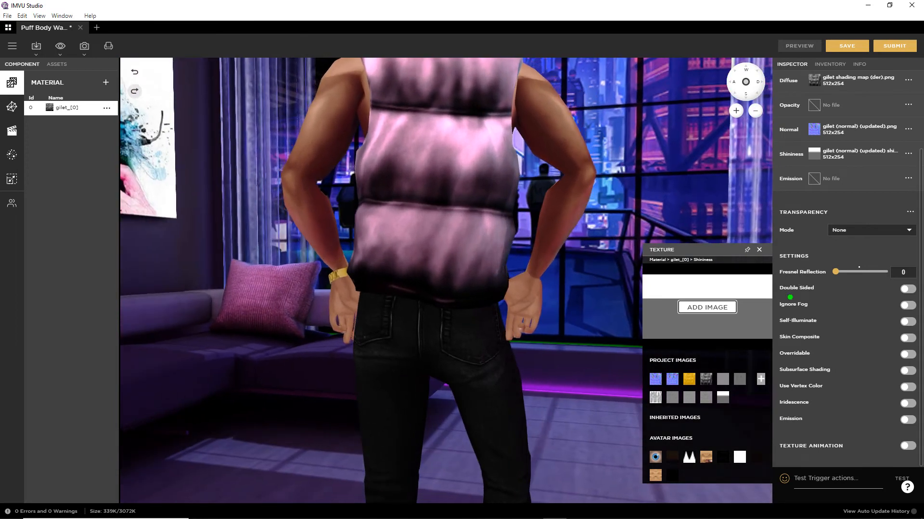
pyautogui.moveTo(586, 324); pyautogui.dragTo(462, 466)
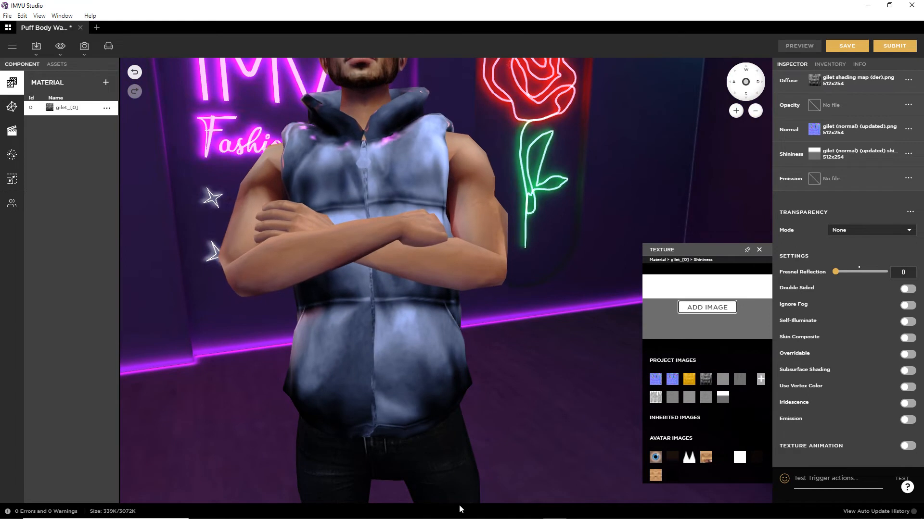
# Switch to Affinity Photo and fill both the lower grey and upper white rectangles with black.
pyautogui.click(365, 512)
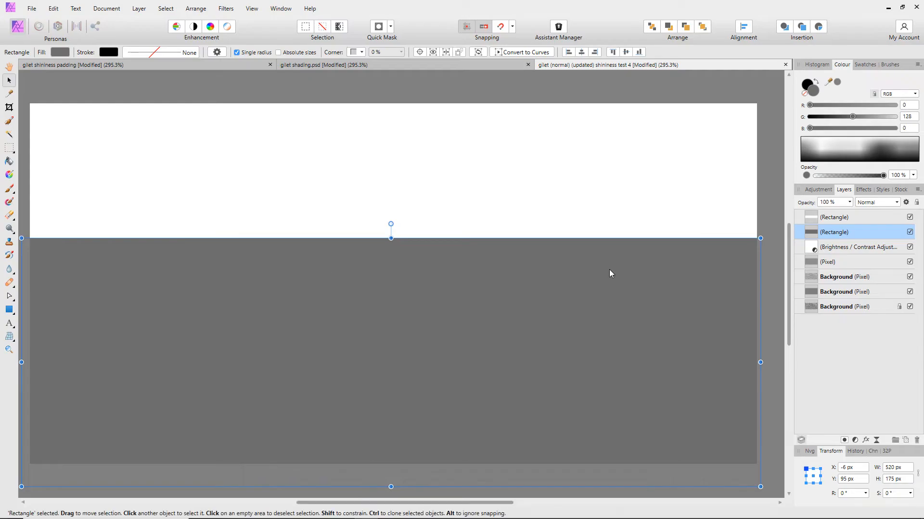
pyautogui.moveTo(852, 117); pyautogui.dragTo(784, 126)
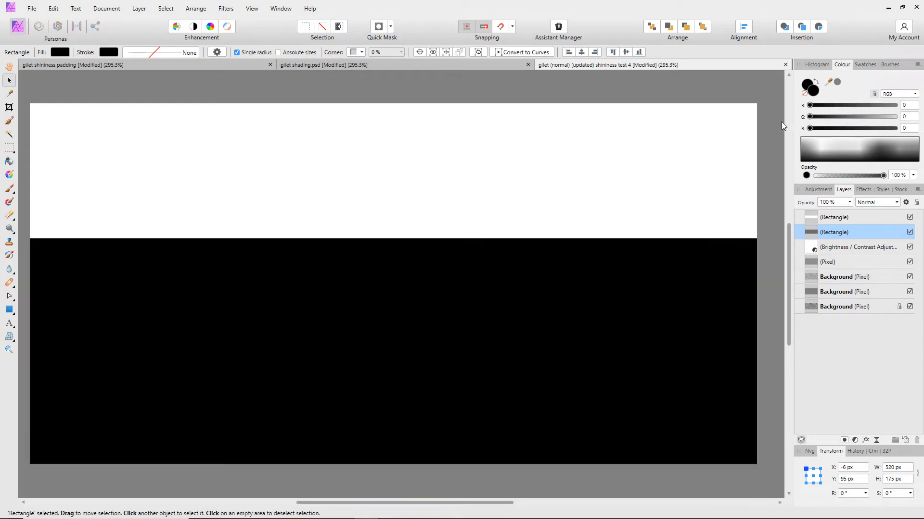
pyautogui.click(669, 157)
pyautogui.moveTo(896, 118); pyautogui.dragTo(744, 114)
pyautogui.moveTo(814, 130); pyautogui.dragTo(776, 132)
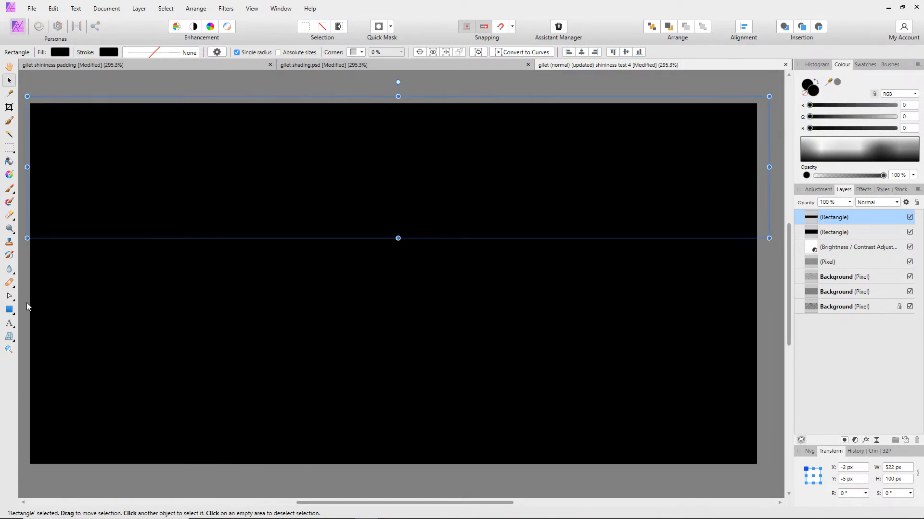
# Scatter small light hearts across the black map with the Heart Tool, filled with the G value at 255.
pyautogui.click(14, 314)
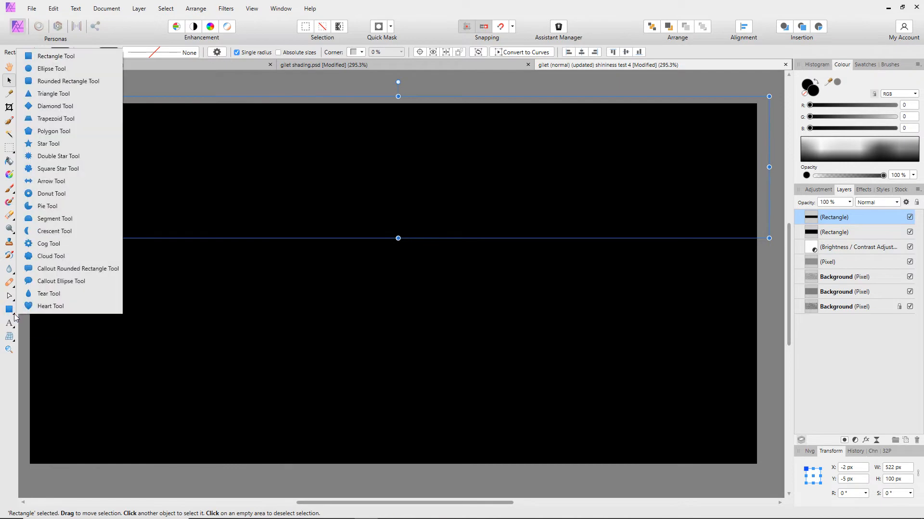
pyautogui.click(47, 306)
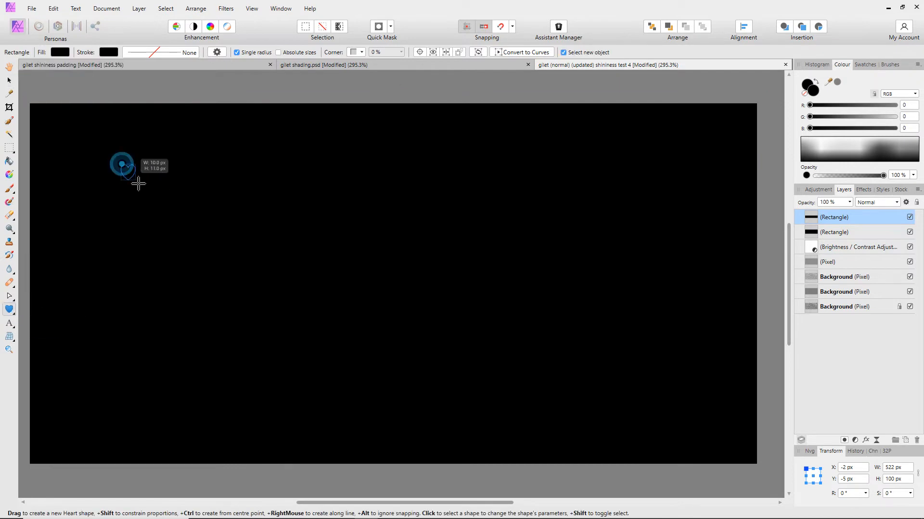
pyautogui.moveTo(145, 190); pyautogui.dragTo(145, 190)
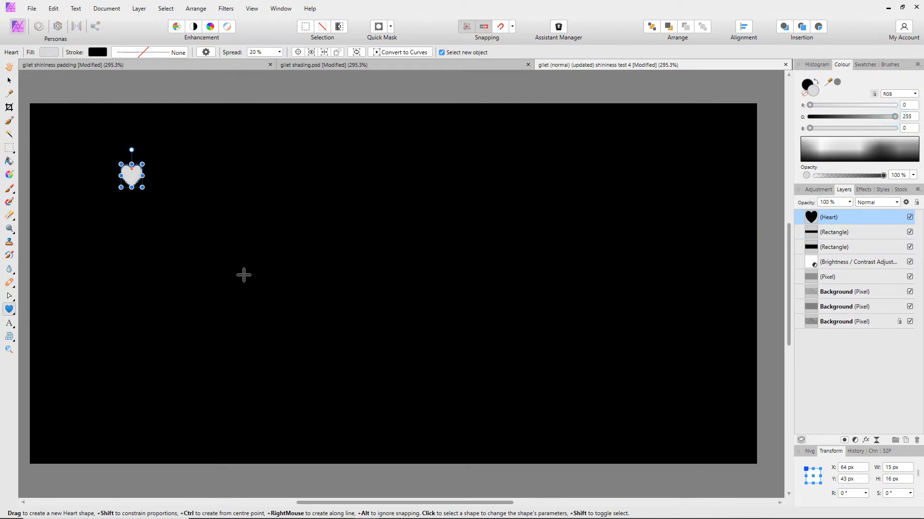
pyautogui.moveTo(325, 269); pyautogui.dragTo(324, 267)
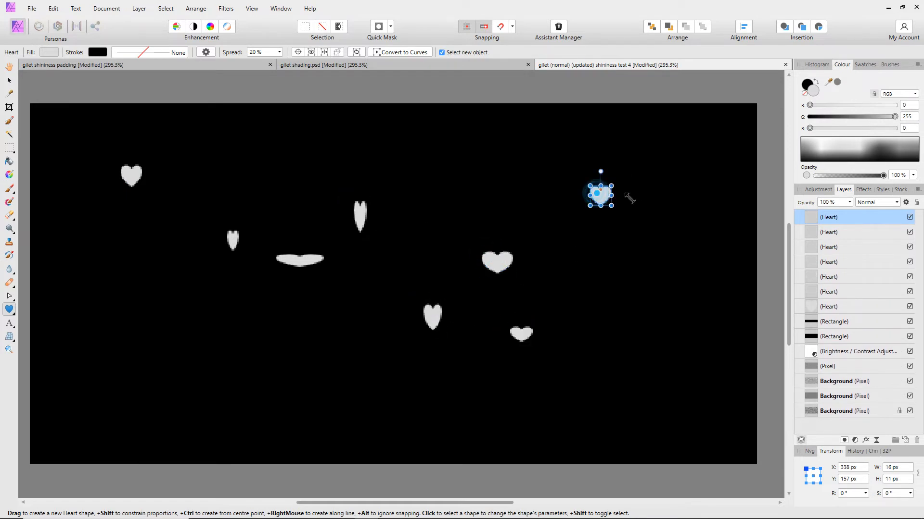
pyautogui.moveTo(642, 155); pyautogui.dragTo(657, 160)
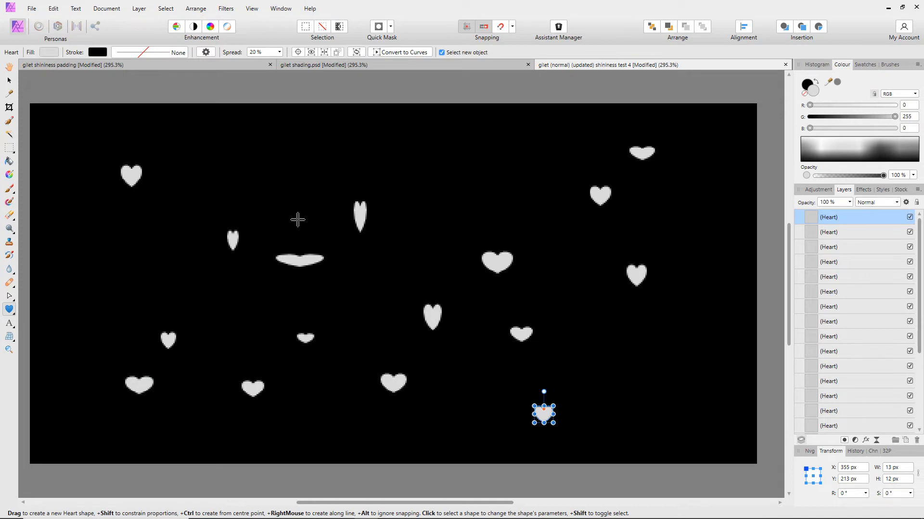
pyautogui.click(8, 79)
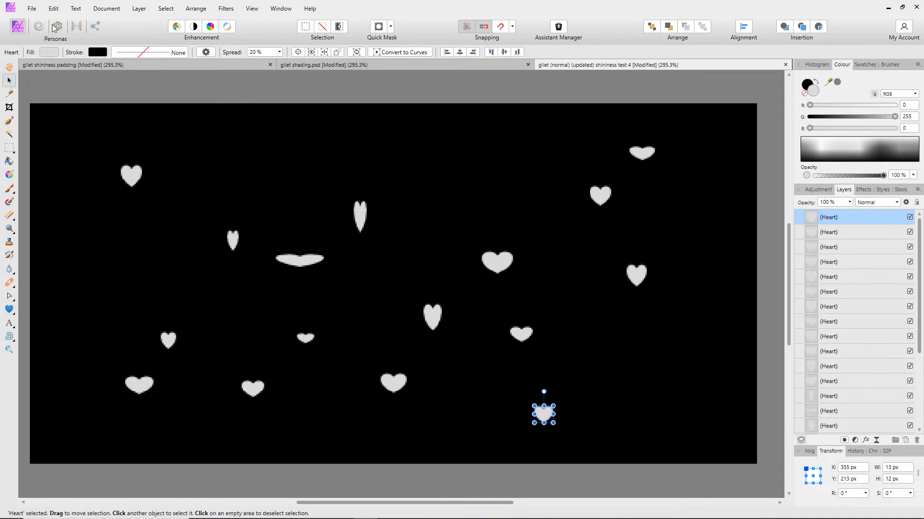
# Save the heart map as a new Affinity file named gilet (normal) (updated) shininess test 5.
pyautogui.click(32, 8)
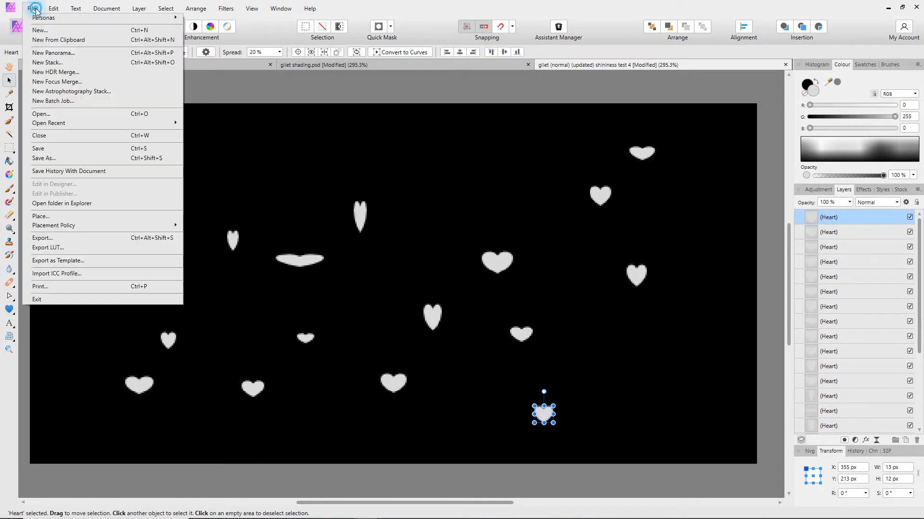
pyautogui.click(49, 158)
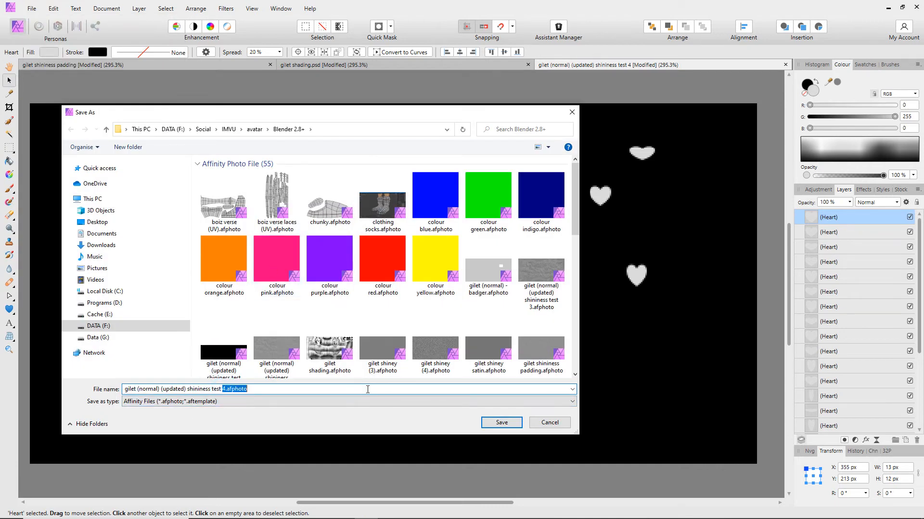
pyautogui.press('Return')
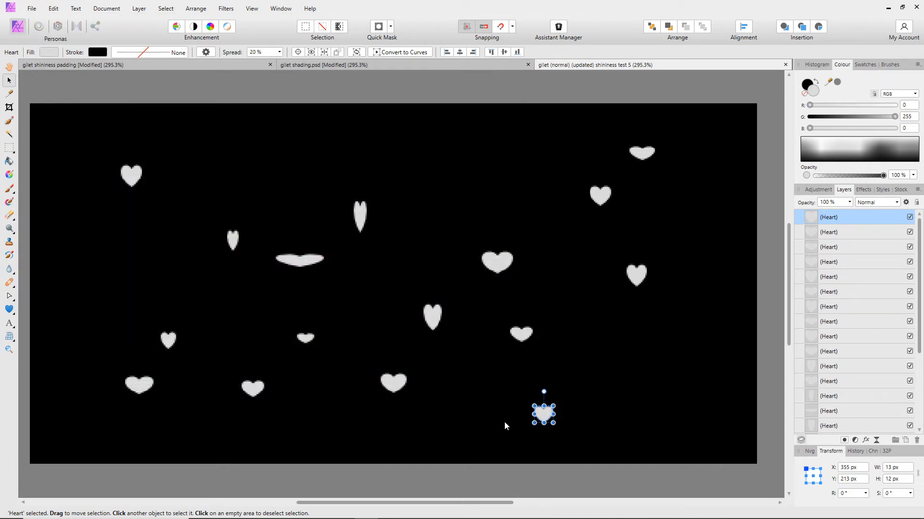
# Export the map as a 512 × 254 px PNG named gilet (normal) (updated) shininess test 5.png and return to IMVU Studio.
pyautogui.click(31, 8)
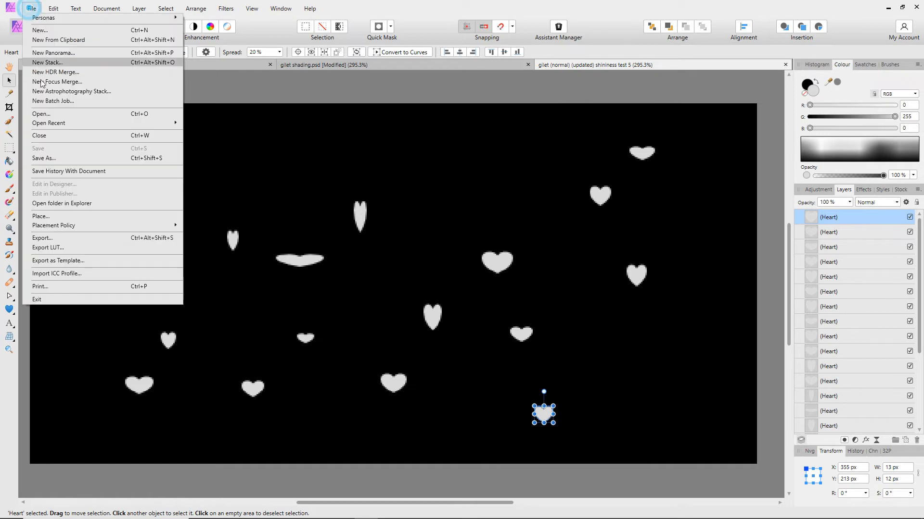
pyautogui.click(42, 238)
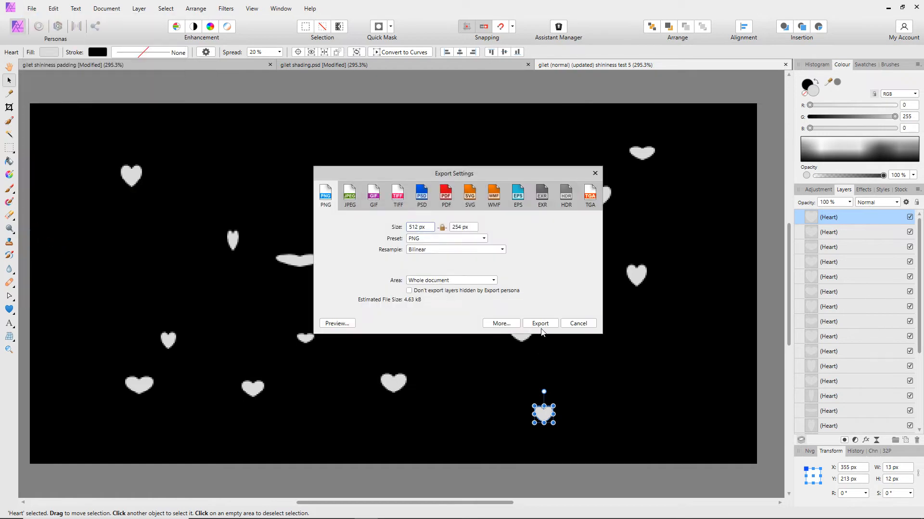
pyautogui.click(541, 324)
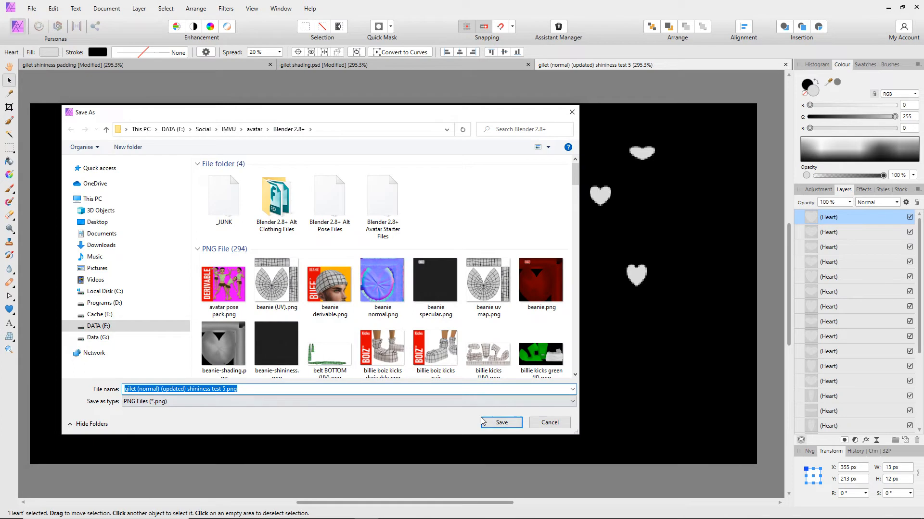
pyautogui.click(503, 422)
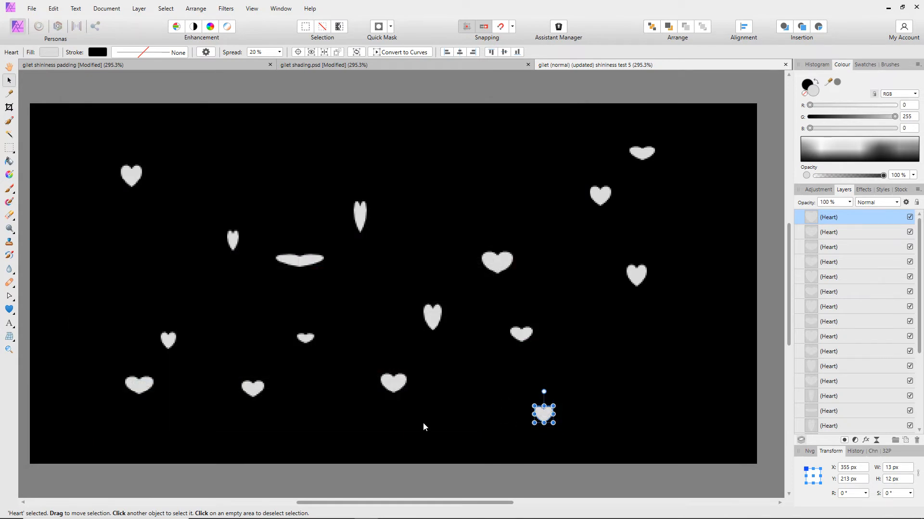
pyautogui.click(554, 512)
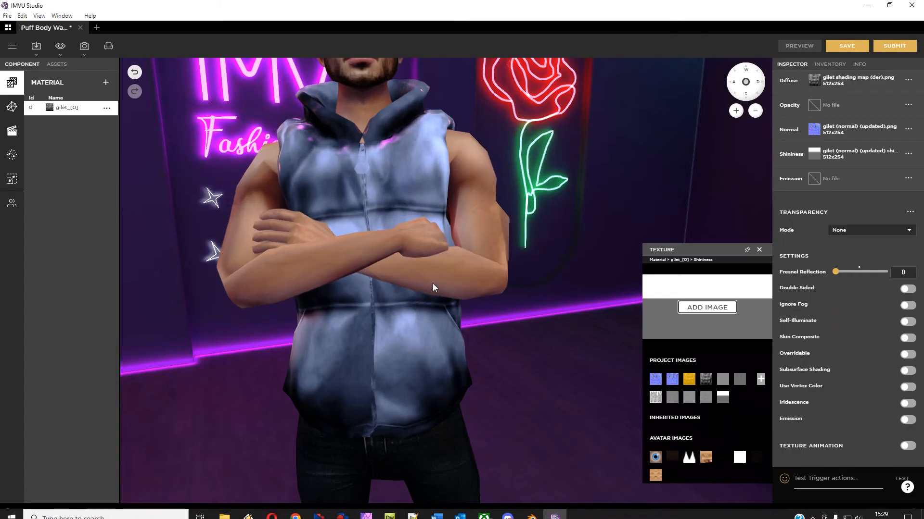
# Replace the gilet material's Shininess texture with the exported heart map gilet (normal) (updated) shininess test 5.png.
pyautogui.moveTo(456, 325)
pyautogui.mouseDown()
pyautogui.moveTo(493, 325)
pyautogui.moveTo(397, 317)
pyautogui.moveTo(458, 311)
pyautogui.mouseUp()
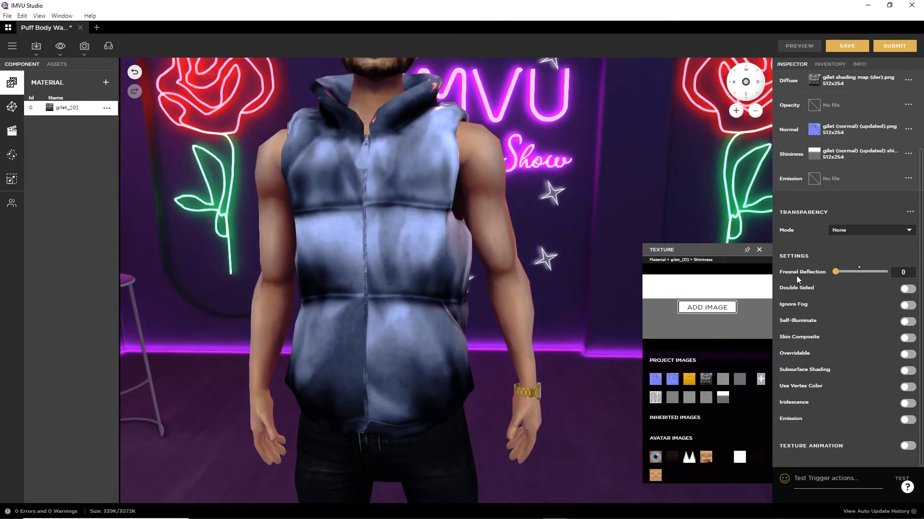
pyautogui.moveTo(815, 158)
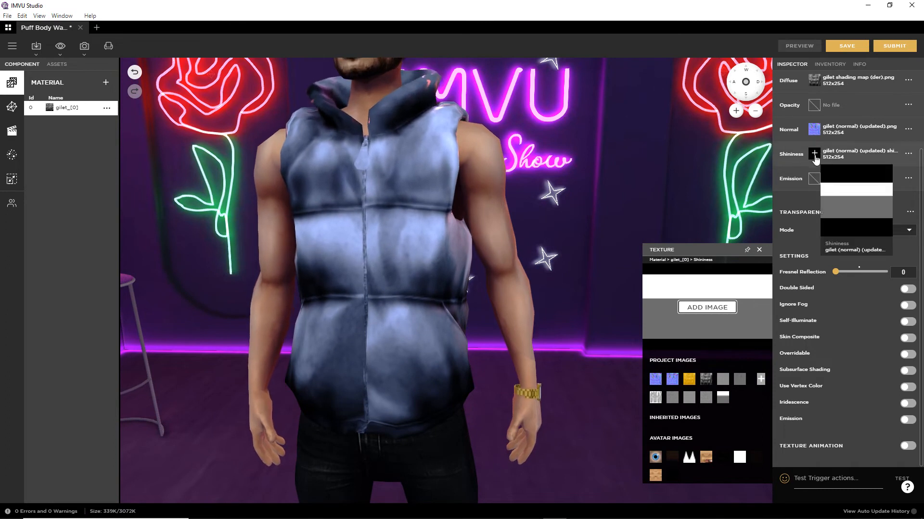
pyautogui.click(707, 211)
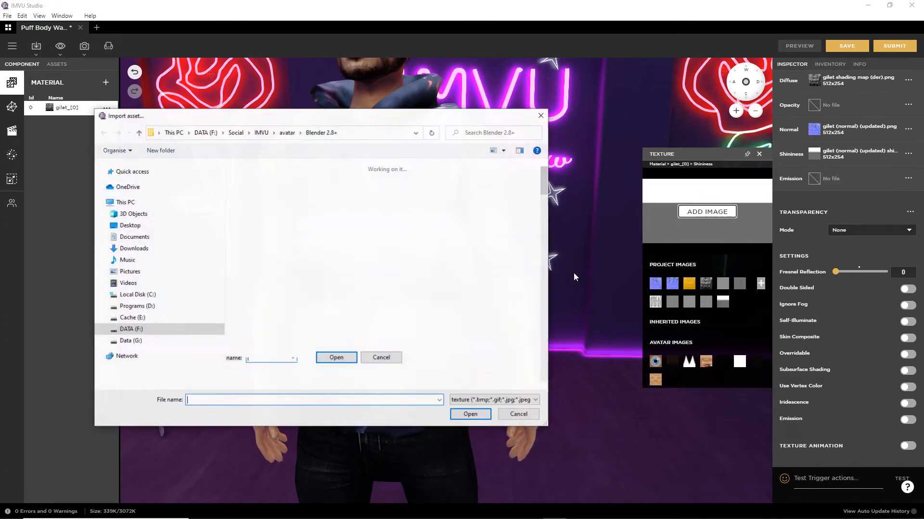
pyautogui.scroll(-10, 537, 311)
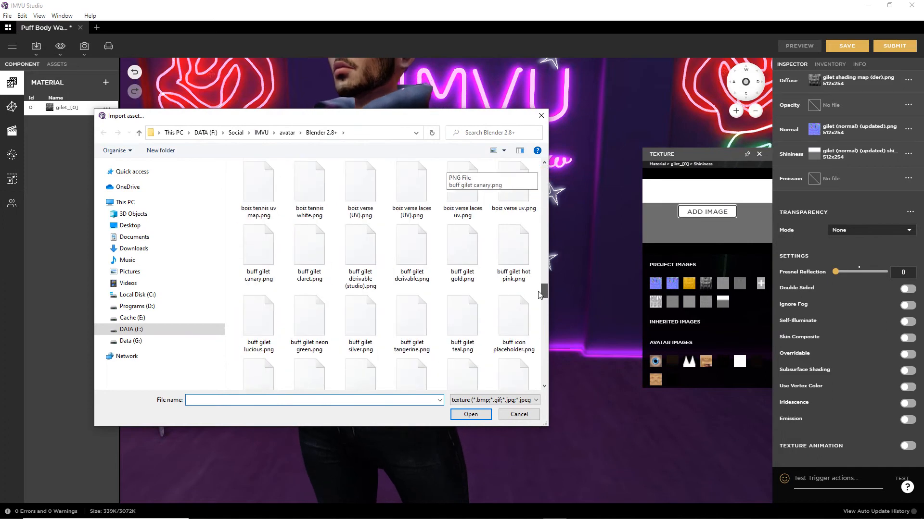
pyautogui.scroll(-1, 538, 311)
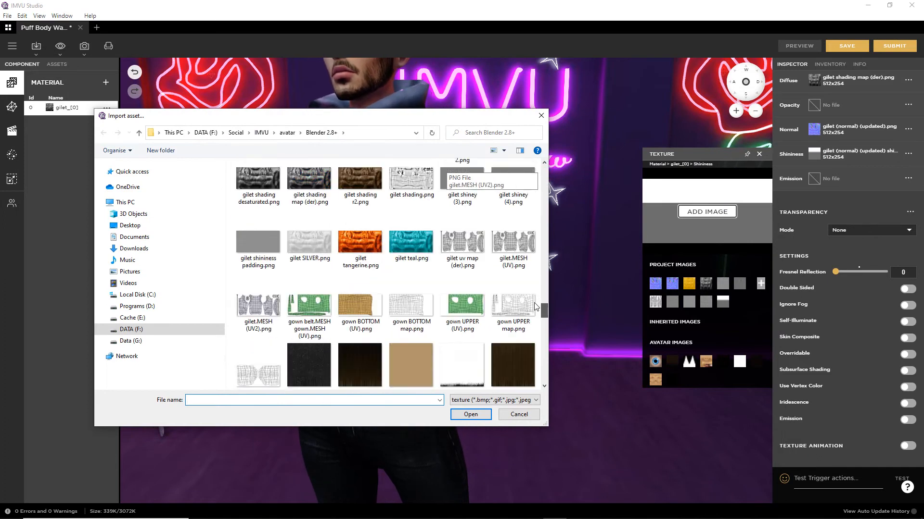
pyautogui.click(470, 415)
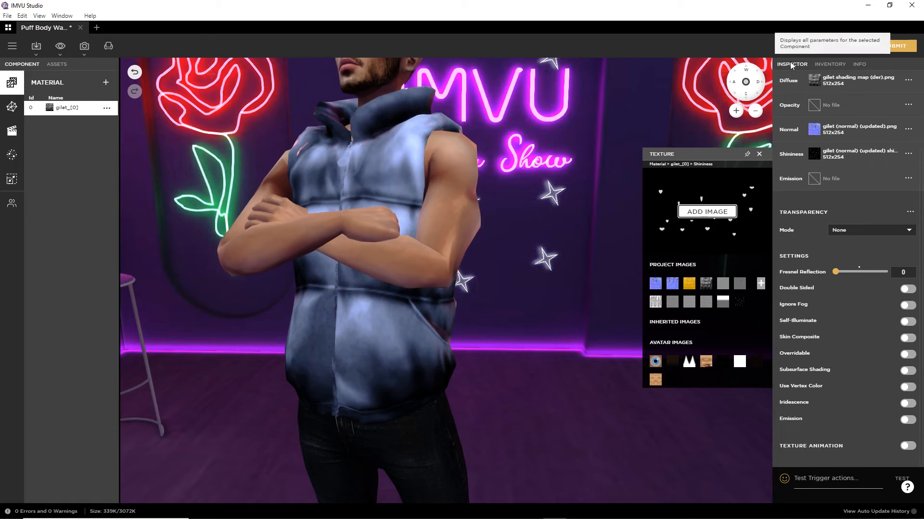
# Preview the gilet with its current material settings and examine the front of the garment from several angles.
pyautogui.click(800, 47)
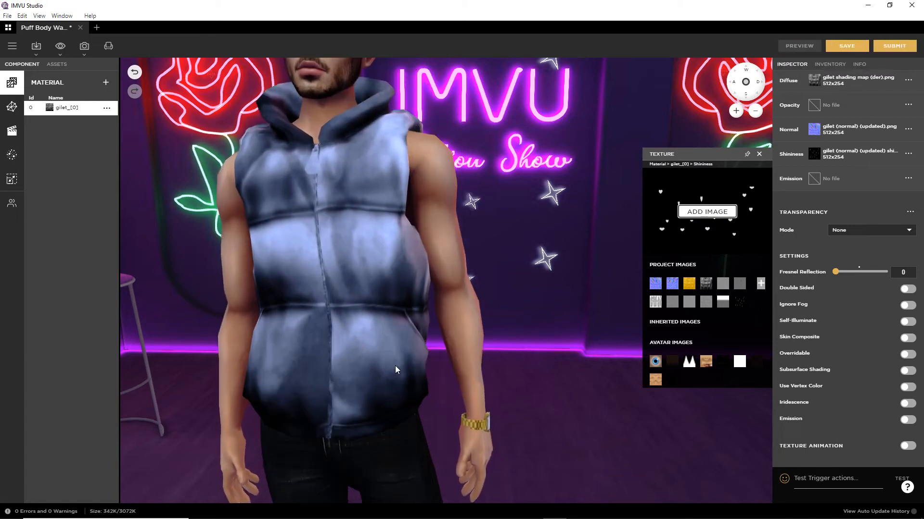
pyautogui.moveTo(391, 363); pyautogui.dragTo(367, 337)
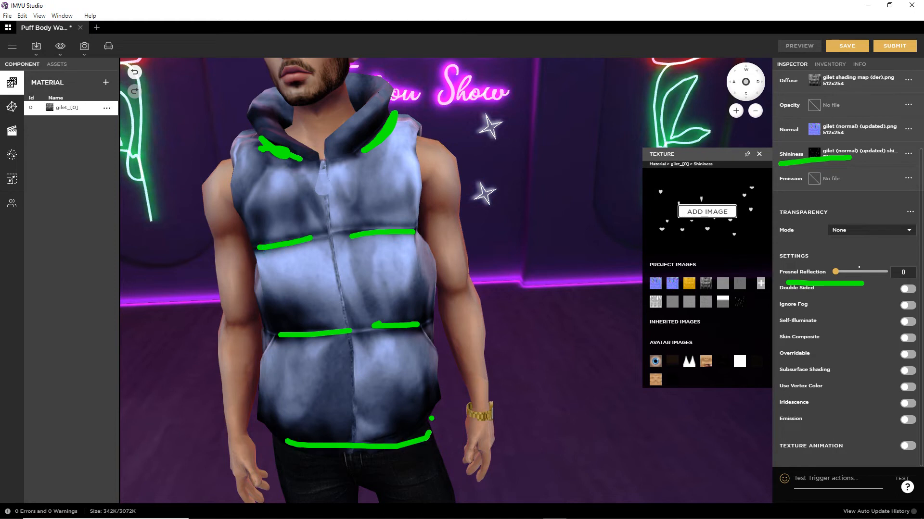
pyautogui.moveTo(326, 378)
pyautogui.mouseDown()
pyautogui.moveTo(393, 365)
pyautogui.moveTo(460, 377)
pyautogui.moveTo(490, 402)
pyautogui.moveTo(547, 411)
pyautogui.moveTo(518, 360)
pyautogui.moveTo(465, 327)
pyautogui.moveTo(273, 313)
pyautogui.moveTo(368, 287)
pyautogui.moveTo(406, 298)
pyautogui.moveTo(385, 244)
pyautogui.moveTo(440, 226)
pyautogui.moveTo(460, 229)
pyautogui.moveTo(465, 269)
pyautogui.moveTo(447, 299)
pyautogui.mouseUp()
pyautogui.scroll(6, 406, 299)
pyautogui.scroll(-5, 446, 299)
# Set the material's Fresnel Reflection to 47 and preview how the heart shapes shine on the gilet's back.
pyautogui.click(859, 272)
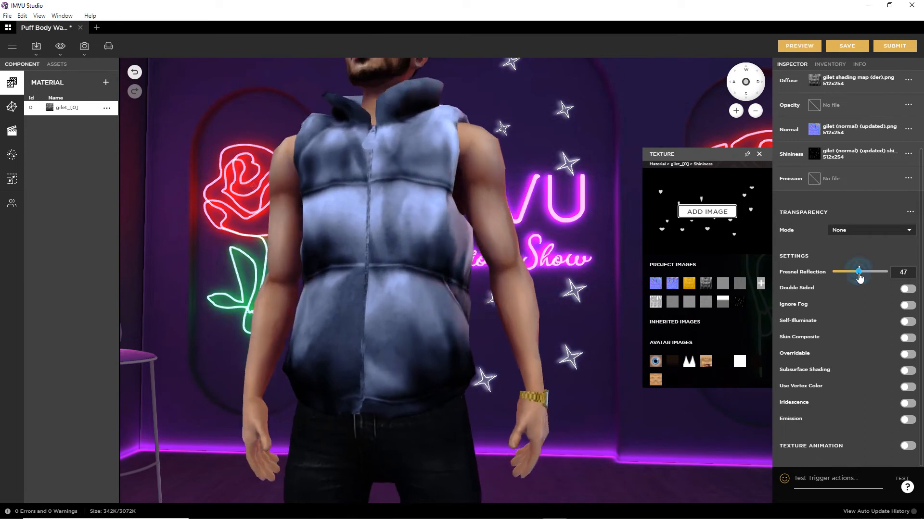
pyautogui.click(800, 46)
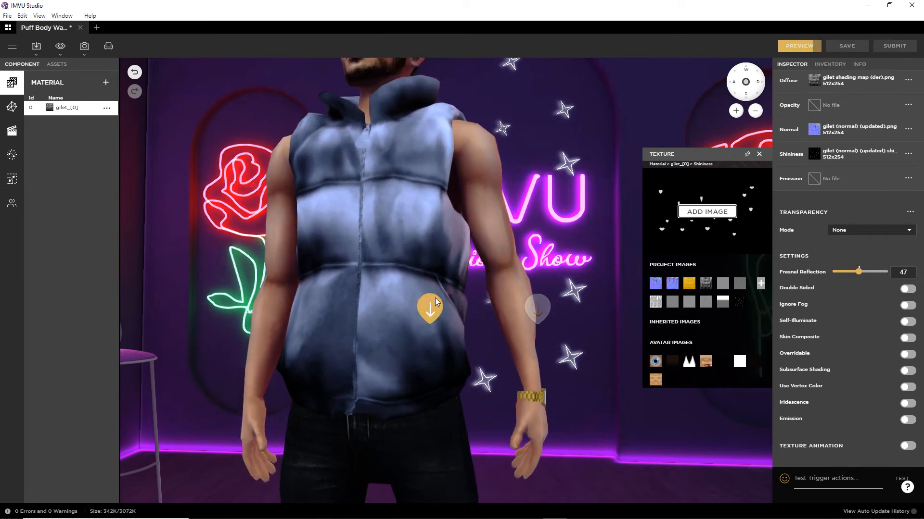
pyautogui.moveTo(388, 325); pyautogui.dragTo(393, 302)
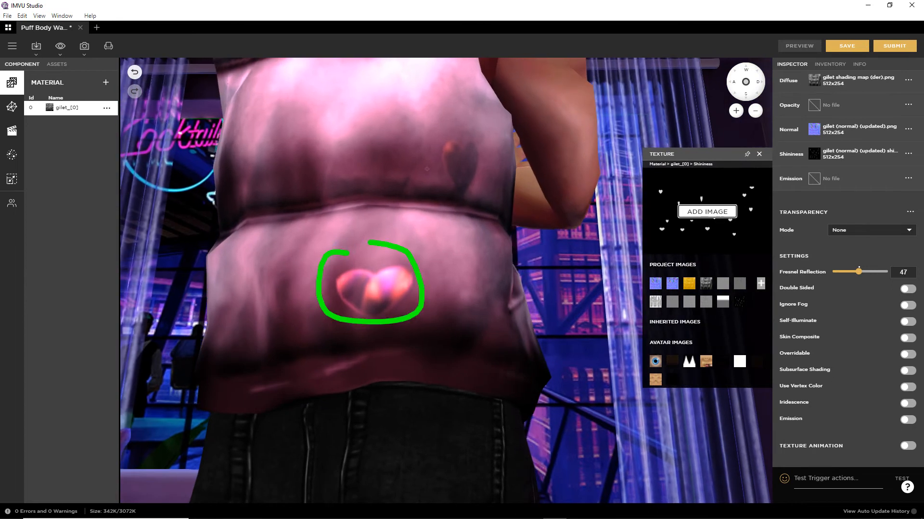
pyautogui.press('Escape')
pyautogui.scroll(-4, 385, 327)
pyautogui.moveTo(385, 327)
pyautogui.mouseDown()
pyautogui.moveTo(391, 353)
pyautogui.moveTo(417, 347)
pyautogui.moveTo(377, 364)
pyautogui.moveTo(386, 374)
pyautogui.moveTo(436, 374)
pyautogui.moveTo(341, 379)
pyautogui.moveTo(563, 365)
pyautogui.mouseUp()
# Set Fresnel Reflection to 100, turn on Iridescence, and preview the hearts on the gilet's back and front.
pyautogui.moveTo(859, 272); pyautogui.dragTo(886, 273)
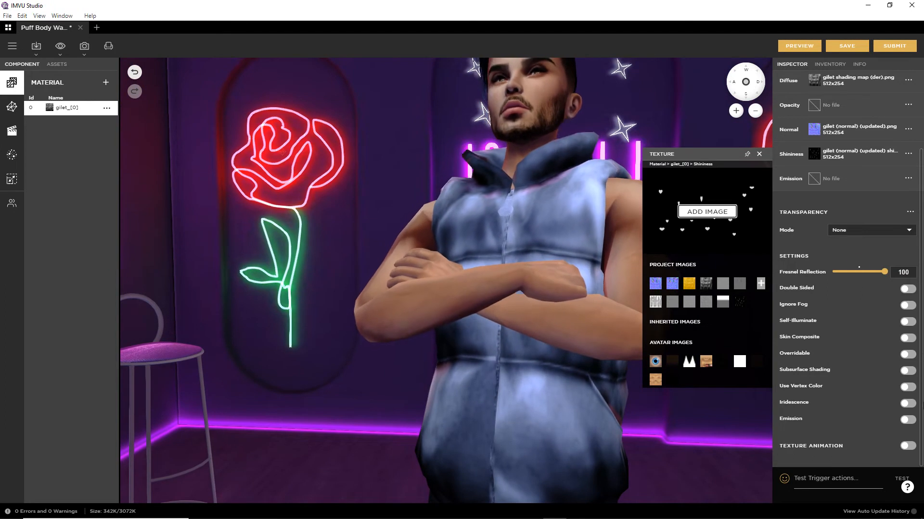
pyautogui.click(909, 404)
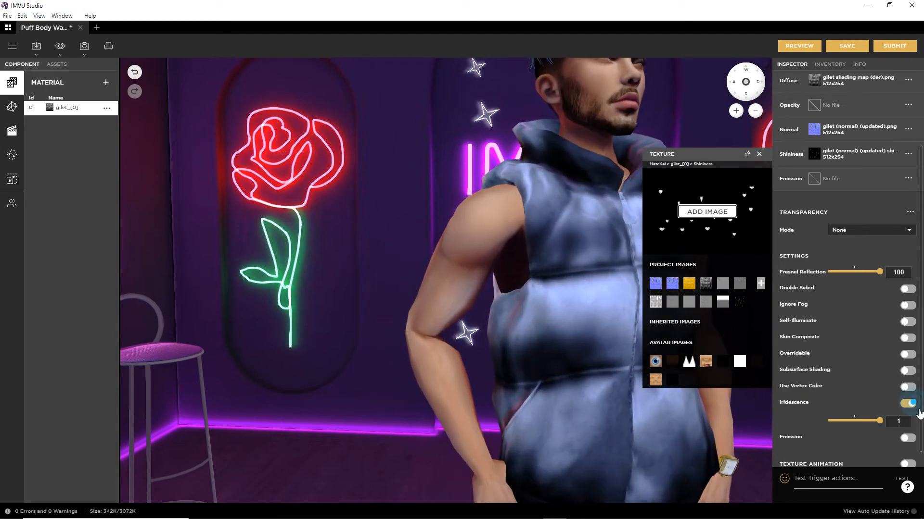
pyautogui.click(799, 45)
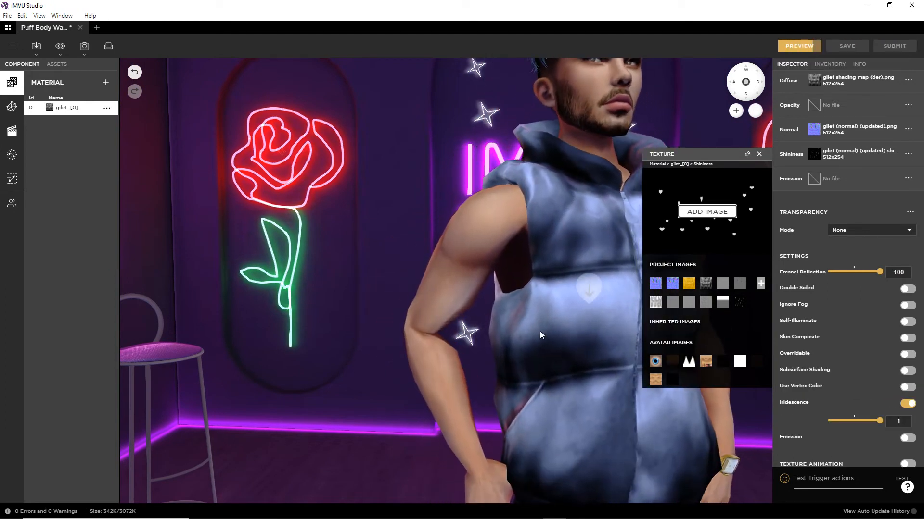
pyautogui.moveTo(541, 342)
pyautogui.mouseDown()
pyautogui.moveTo(356, 312)
pyautogui.moveTo(368, 377)
pyautogui.moveTo(393, 377)
pyautogui.moveTo(365, 357)
pyautogui.moveTo(284, 343)
pyautogui.moveTo(470, 315)
pyautogui.moveTo(469, 284)
pyautogui.moveTo(437, 249)
pyautogui.moveTo(339, 301)
pyautogui.moveTo(440, 292)
pyautogui.moveTo(383, 295)
pyautogui.moveTo(409, 333)
pyautogui.moveTo(381, 279)
pyautogui.moveTo(373, 296)
pyautogui.moveTo(400, 329)
pyautogui.mouseUp()
pyautogui.moveTo(427, 351); pyautogui.dragTo(417, 212)
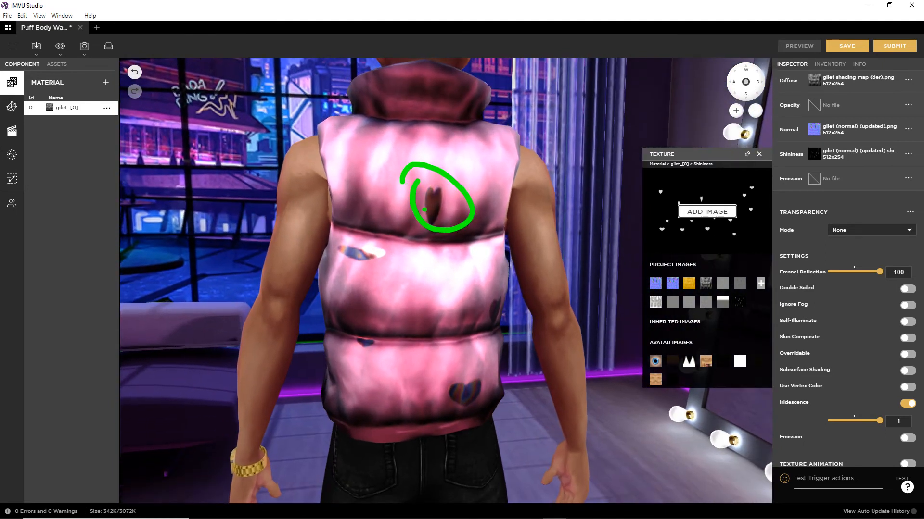
pyautogui.moveTo(429, 259); pyautogui.dragTo(437, 266)
pyautogui.moveTo(296, 284); pyautogui.dragTo(342, 317)
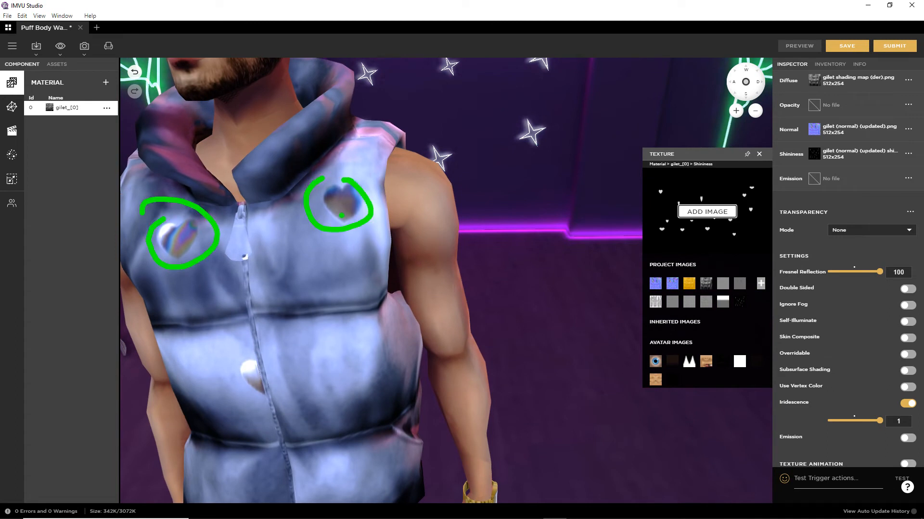
pyautogui.moveTo(302, 351); pyautogui.dragTo(436, 221)
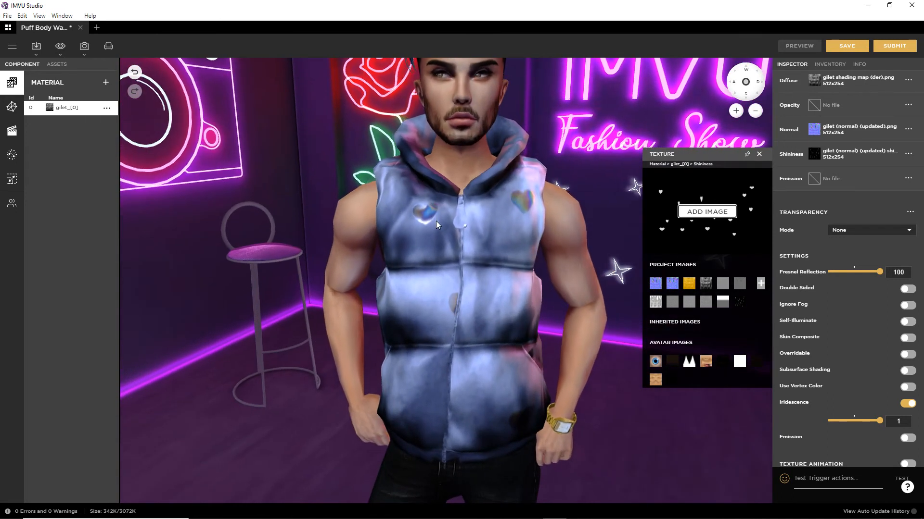
# Replace the material's diffuse texture with the project image gilet GOLD.jpg and preview the gilet from several angles.
pyautogui.scroll(3, 826, 189)
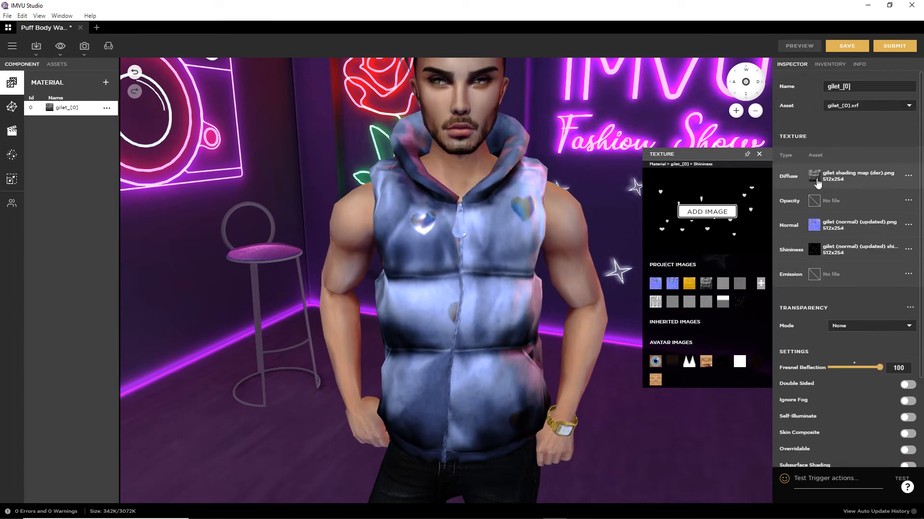
pyautogui.moveTo(640, 230)
pyautogui.mouseDown()
pyautogui.moveTo(501, 238)
pyautogui.moveTo(640, 212)
pyautogui.mouseUp()
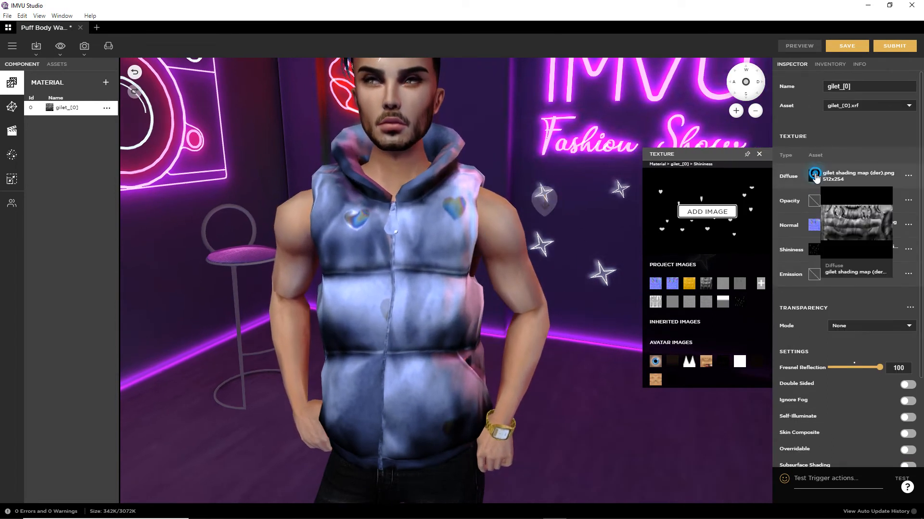
pyautogui.click(815, 176)
pyautogui.click(707, 234)
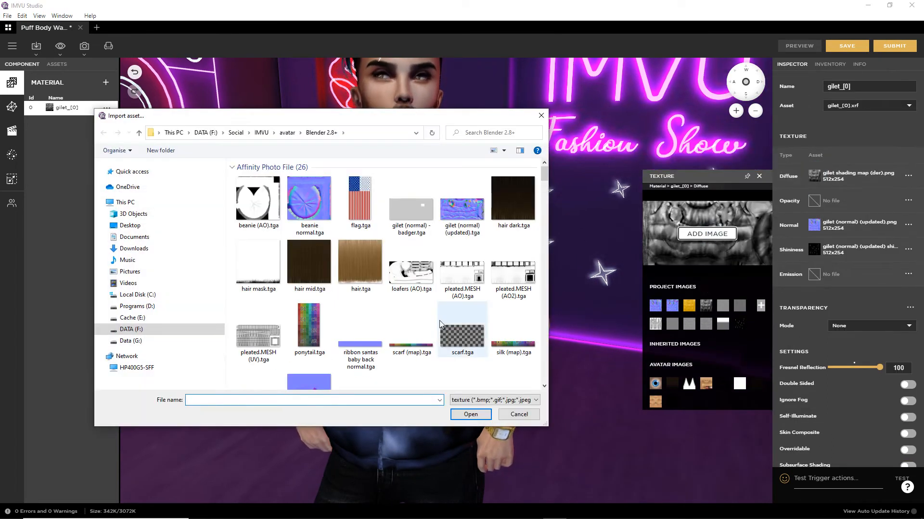
pyautogui.click(539, 116)
pyautogui.click(689, 306)
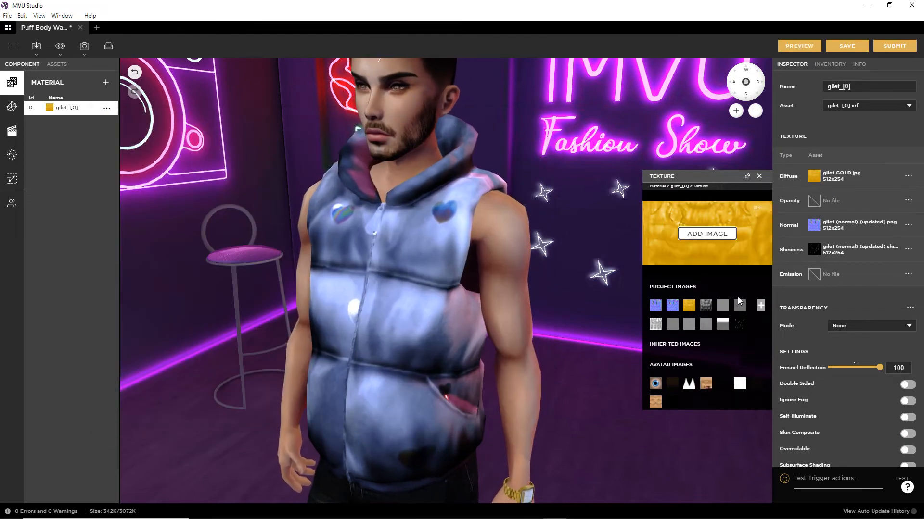
pyautogui.click(797, 46)
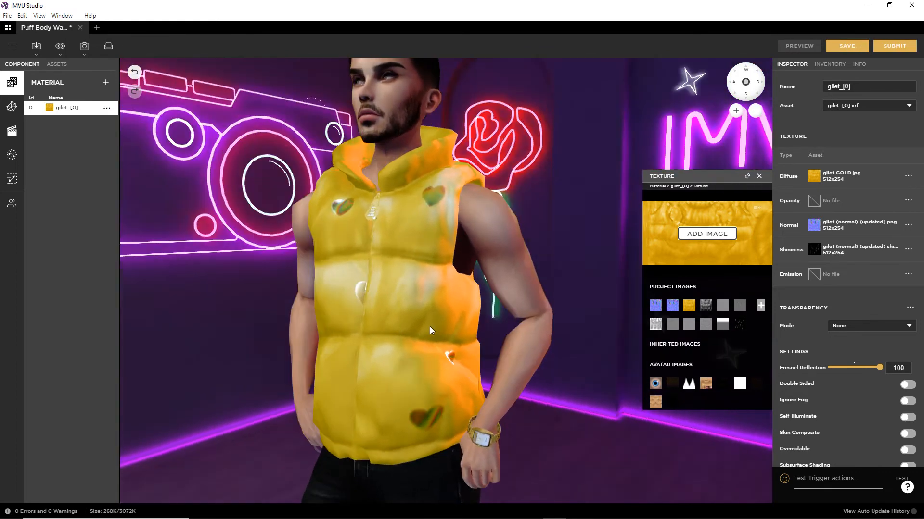
pyautogui.scroll(5, 455, 326)
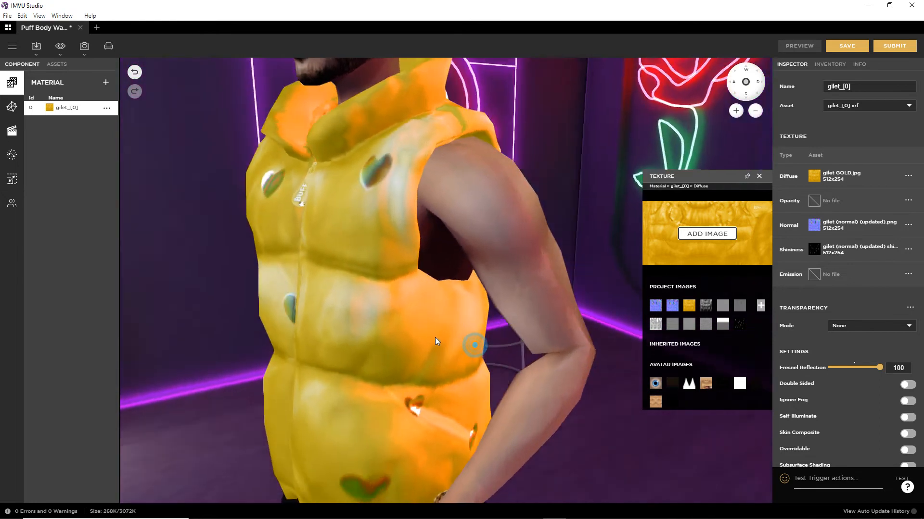
pyautogui.moveTo(435, 337); pyautogui.dragTo(528, 332)
pyautogui.scroll(-5, 528, 330)
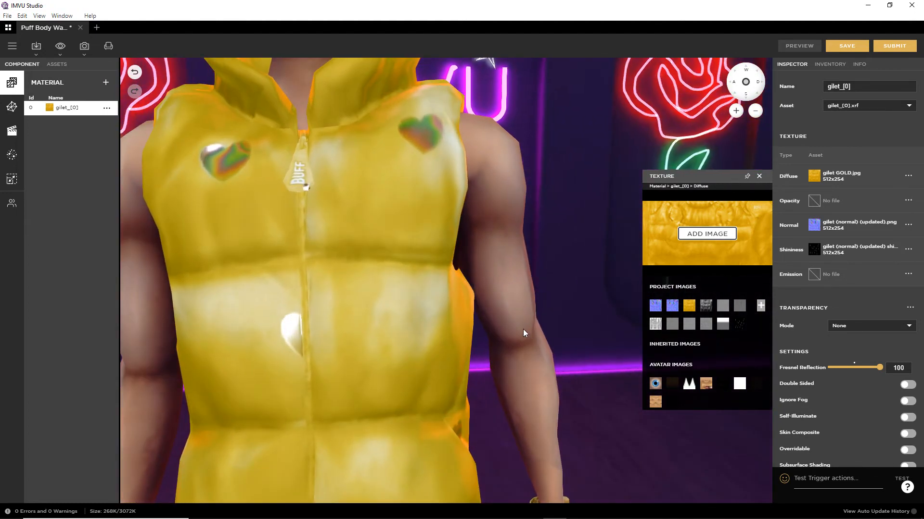
pyautogui.moveTo(429, 325)
pyautogui.mouseDown()
pyautogui.moveTo(443, 336)
pyautogui.moveTo(452, 325)
pyautogui.moveTo(442, 327)
pyautogui.mouseUp()
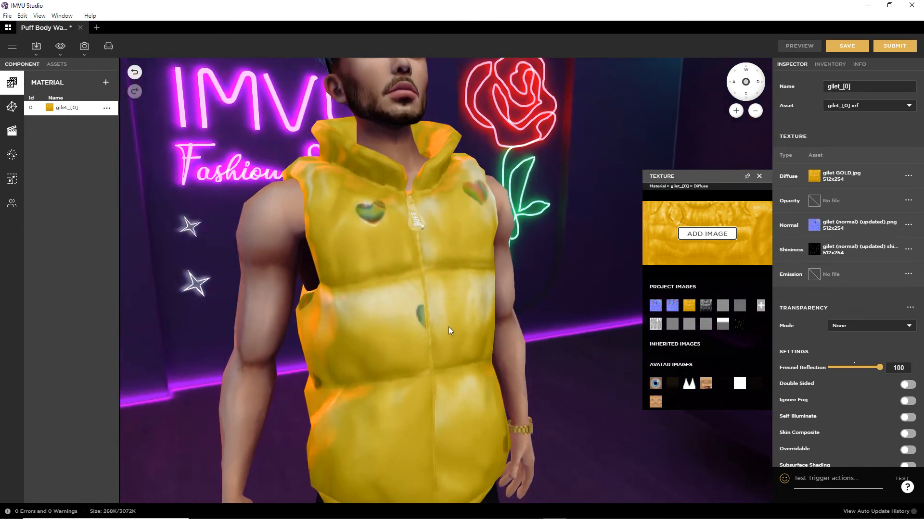
# Set Fresnel Reflection to 0 and preview the gold gilet from the front for comparison.
pyautogui.moveTo(835, 367); pyautogui.dragTo(788, 373)
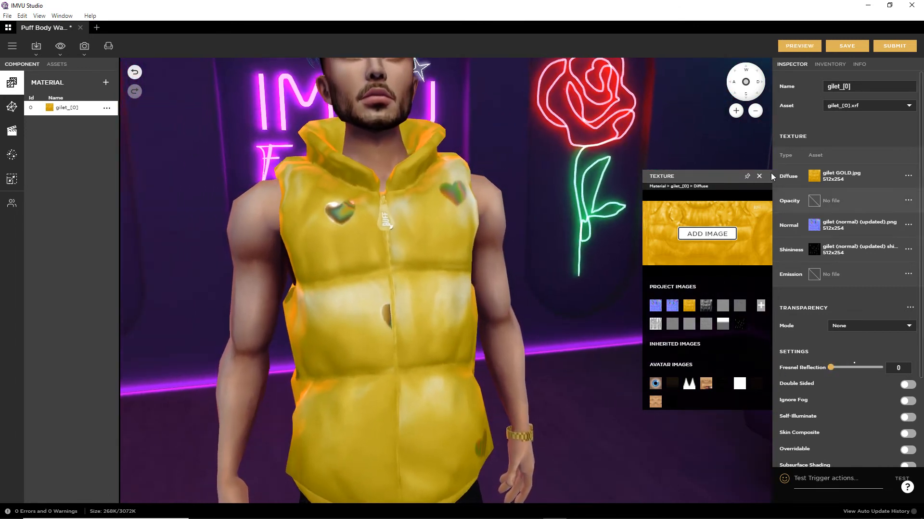
pyautogui.click(802, 46)
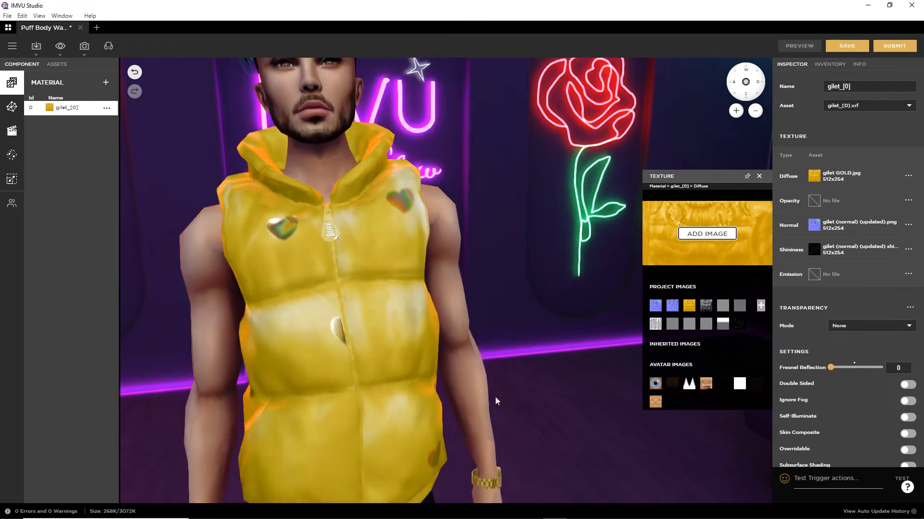
pyautogui.moveTo(494, 396)
pyautogui.mouseDown()
pyautogui.moveTo(461, 388)
pyautogui.moveTo(521, 388)
pyautogui.moveTo(483, 388)
pyautogui.moveTo(495, 389)
pyautogui.mouseUp()
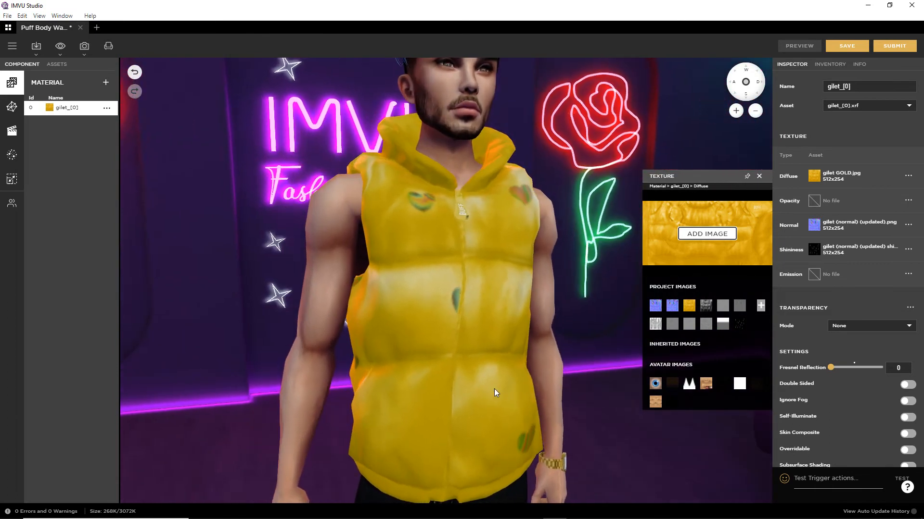
pyautogui.moveTo(443, 324); pyautogui.dragTo(422, 391)
pyautogui.scroll(3, 398, 334)
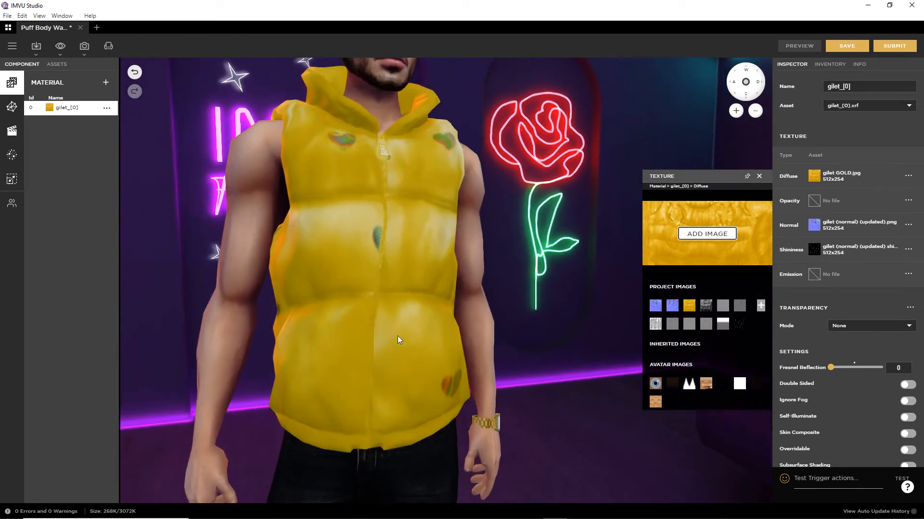
# Set Fresnel Reflection back to 100 and preview the highlights on the gold gilet's padding.
pyautogui.moveTo(831, 368); pyautogui.dragTo(880, 368)
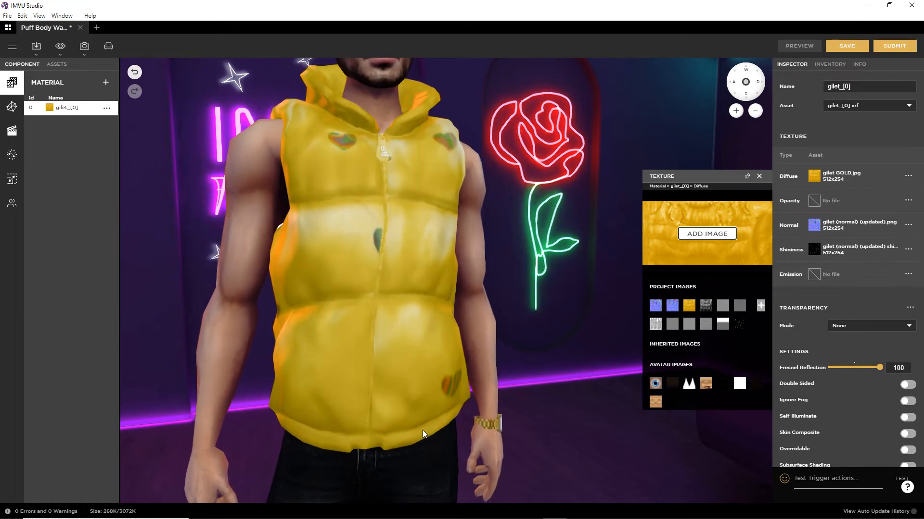
pyautogui.click(412, 398)
pyautogui.moveTo(411, 398); pyautogui.dragTo(408, 377)
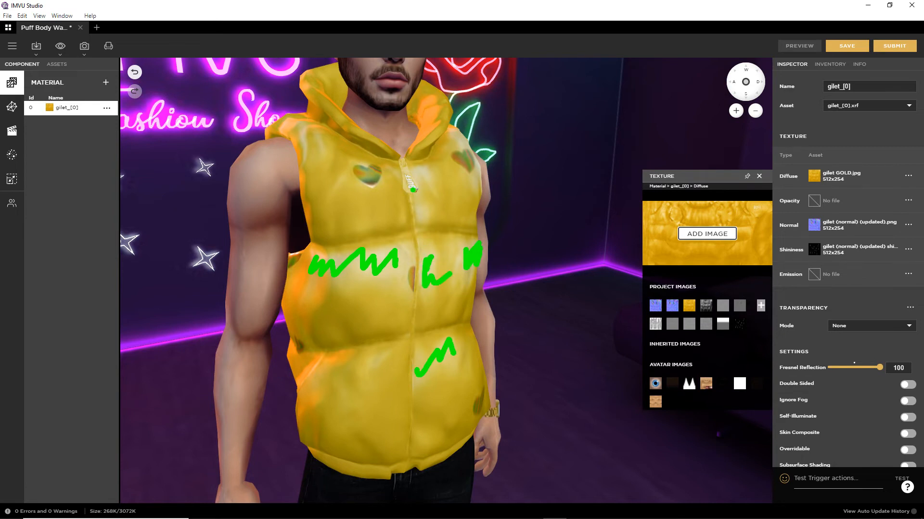
pyautogui.press('Escape')
pyautogui.moveTo(490, 369)
pyautogui.mouseDown()
pyautogui.moveTo(426, 421)
pyautogui.moveTo(449, 405)
pyautogui.moveTo(426, 380)
pyautogui.moveTo(627, 356)
pyautogui.moveTo(496, 332)
pyautogui.moveTo(436, 332)
pyautogui.moveTo(530, 324)
pyautogui.moveTo(442, 320)
pyautogui.moveTo(427, 481)
pyautogui.mouseUp()
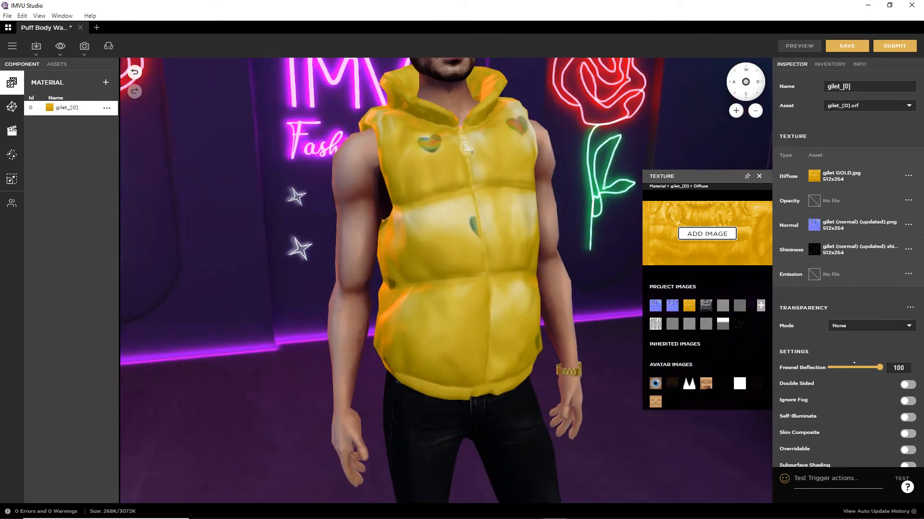
# In Affinity Photo, hide all heart layers of the shininess map and cover the canvas with a light grey rectangle about 516 × 258 px.
pyautogui.click(365, 510)
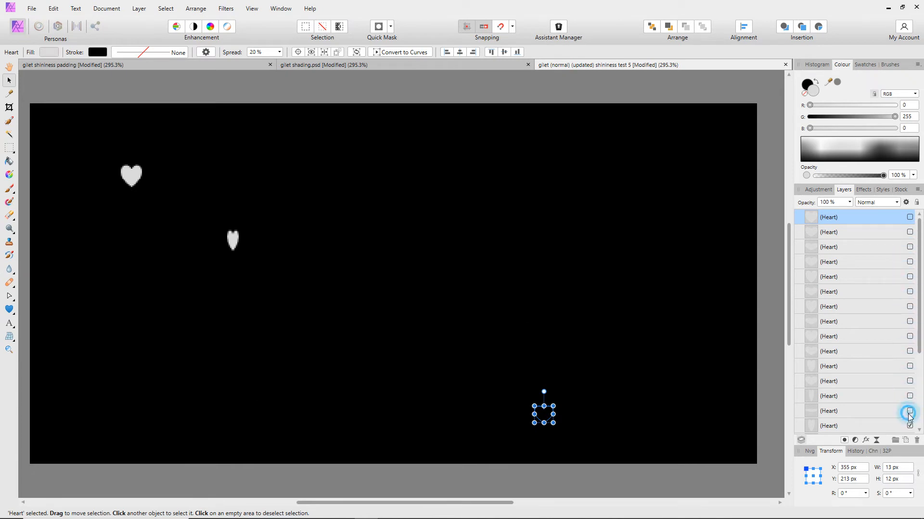
pyautogui.moveTo(920, 334); pyautogui.dragTo(920, 373)
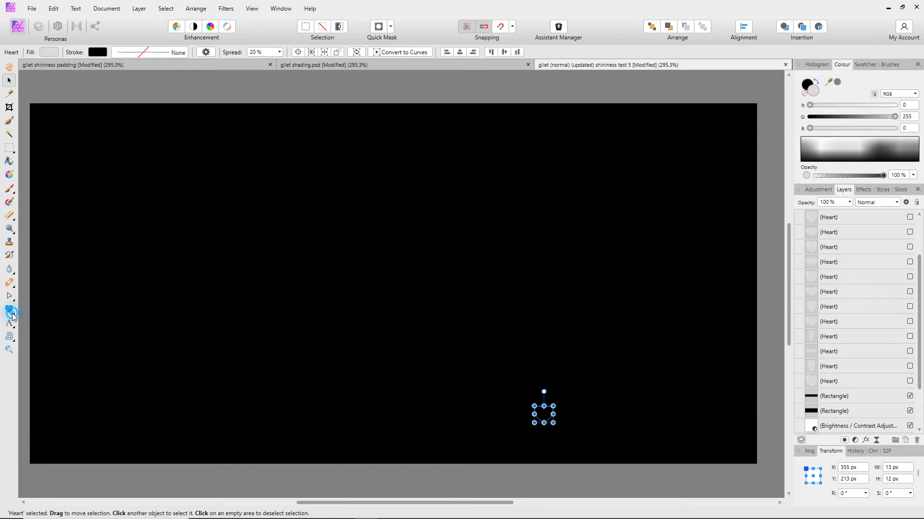
pyautogui.click(14, 316)
pyautogui.click(53, 55)
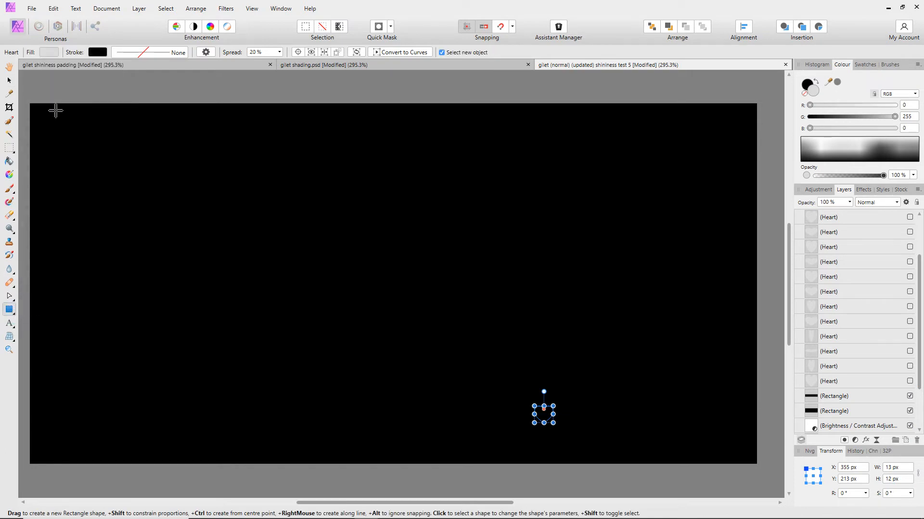
pyautogui.moveTo(30, 103); pyautogui.dragTo(757, 465)
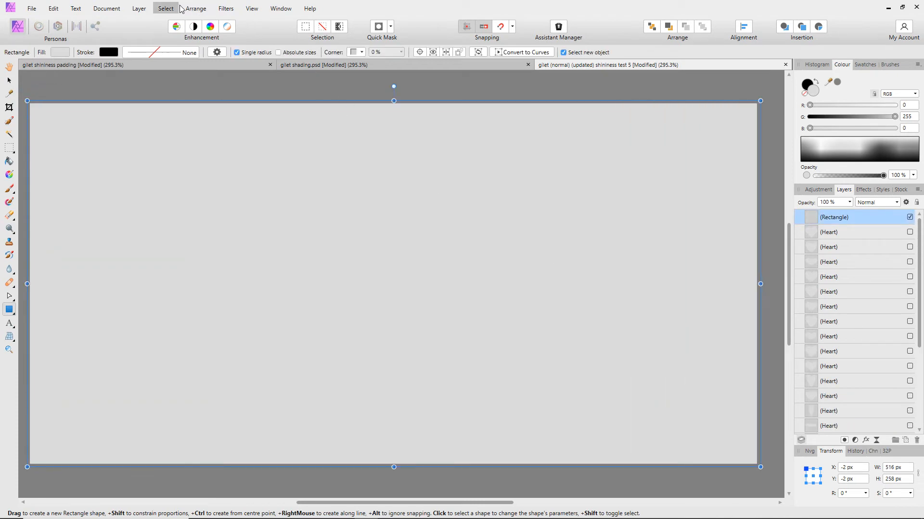
# Apply monochromatic Uniform noise at 100% intensity to the light grey rectangle with the Add Noise filter.
pyautogui.click(224, 9)
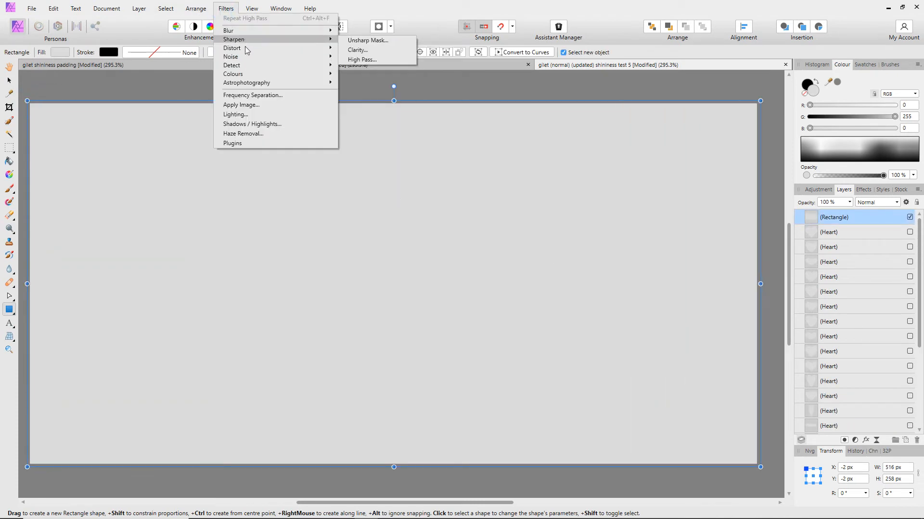
pyautogui.moveTo(246, 60)
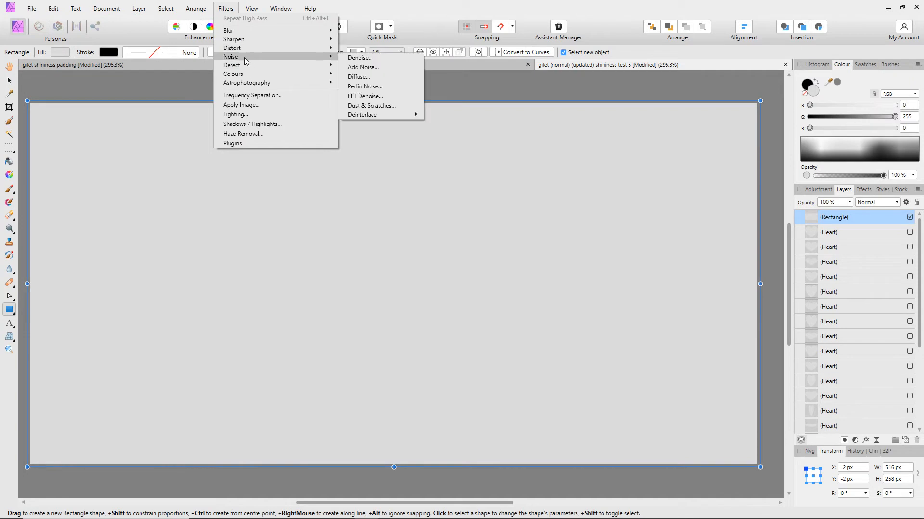
pyautogui.click(375, 67)
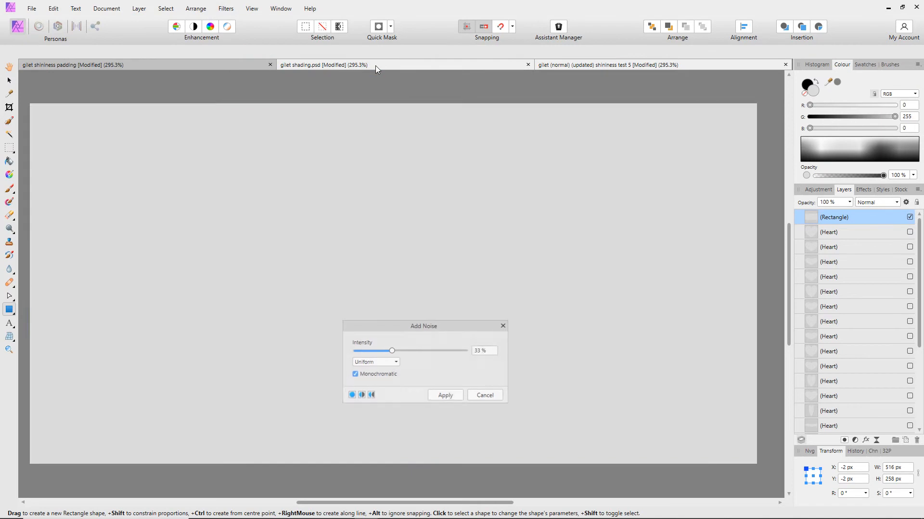
pyautogui.moveTo(392, 351); pyautogui.dragTo(488, 355)
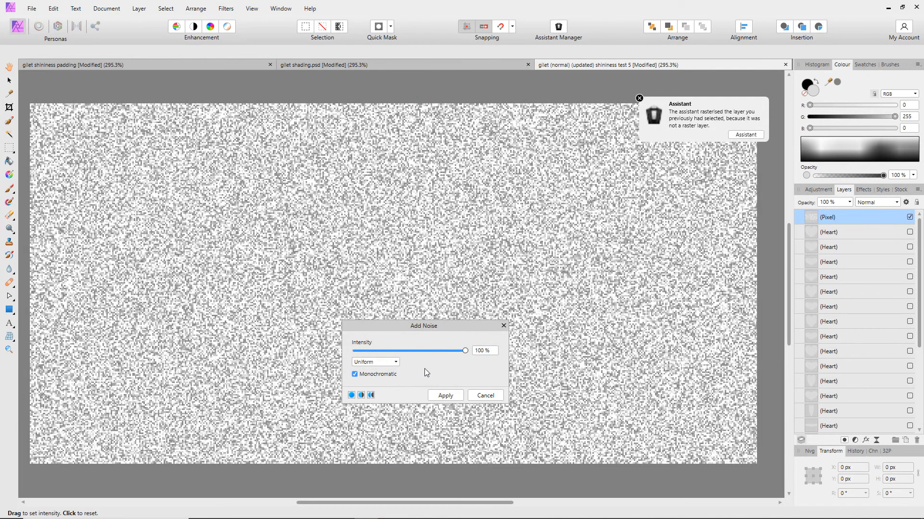
pyautogui.click(374, 373)
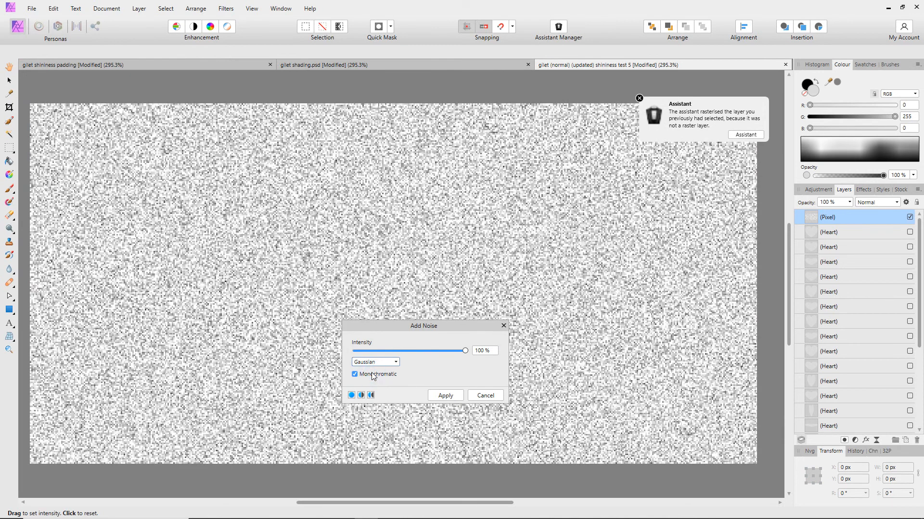
pyautogui.click(373, 384)
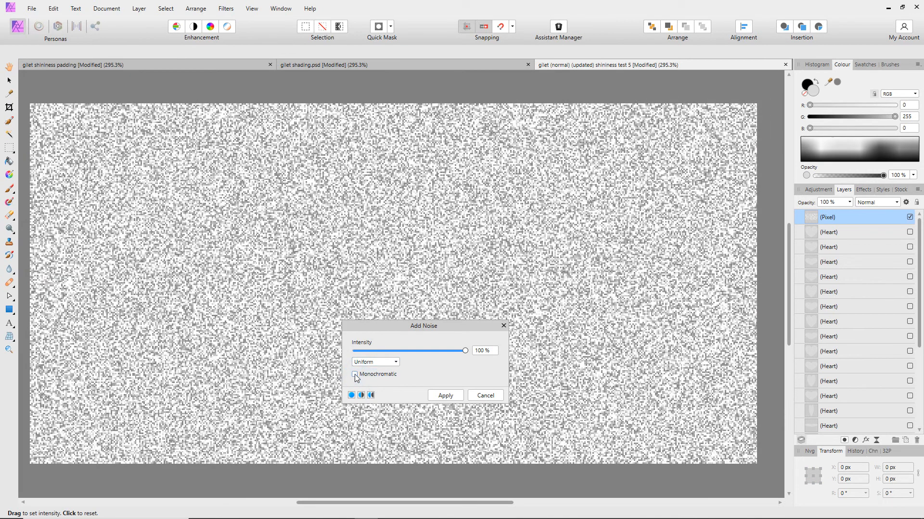
pyautogui.click(446, 396)
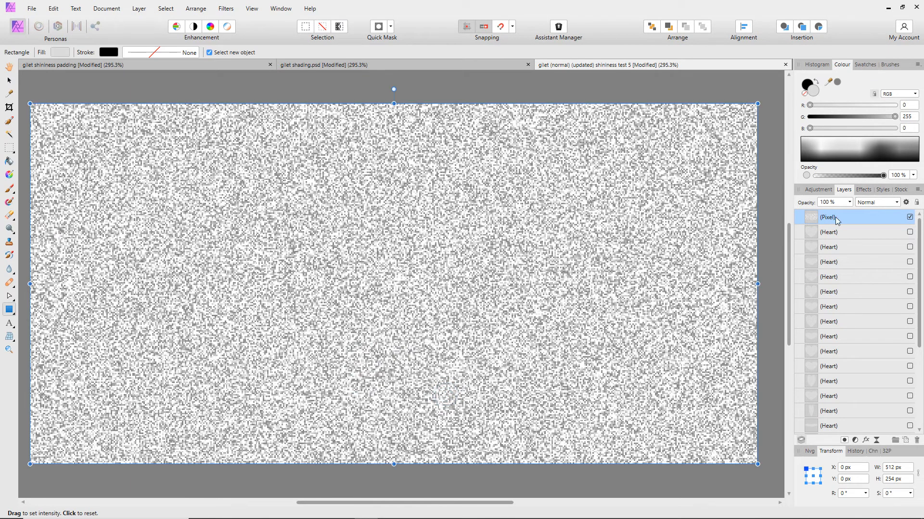
# Add a Brightness / Contrast adjustment above the noise layer with brightness -100% and contrast 100%.
pyautogui.scroll(-5, 866, 321)
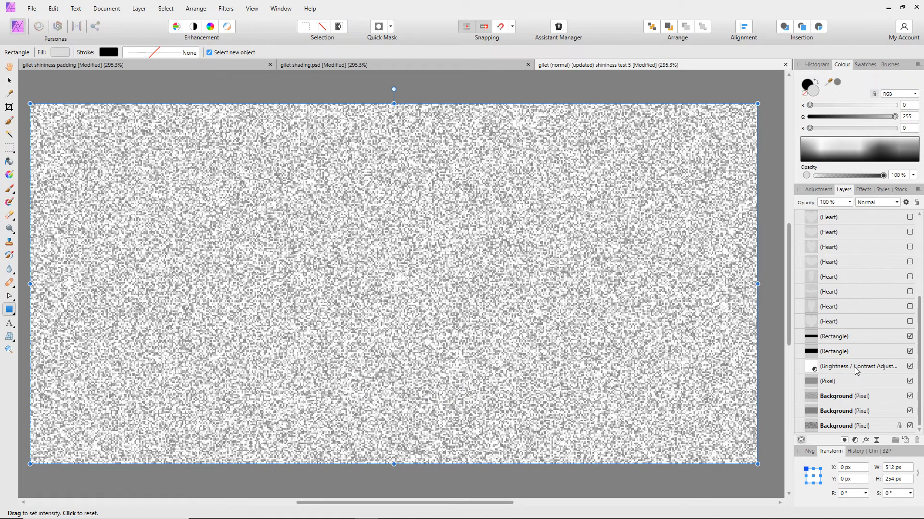
pyautogui.scroll(5, 851, 248)
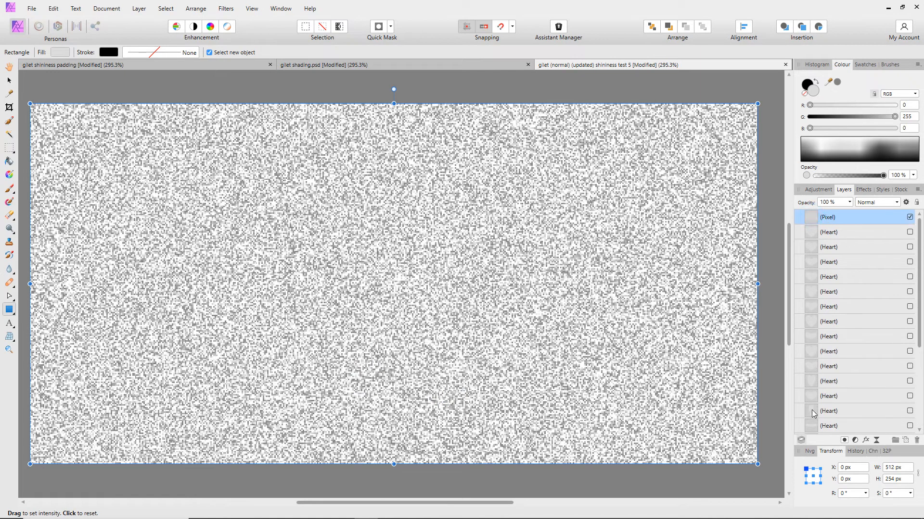
pyautogui.click(818, 189)
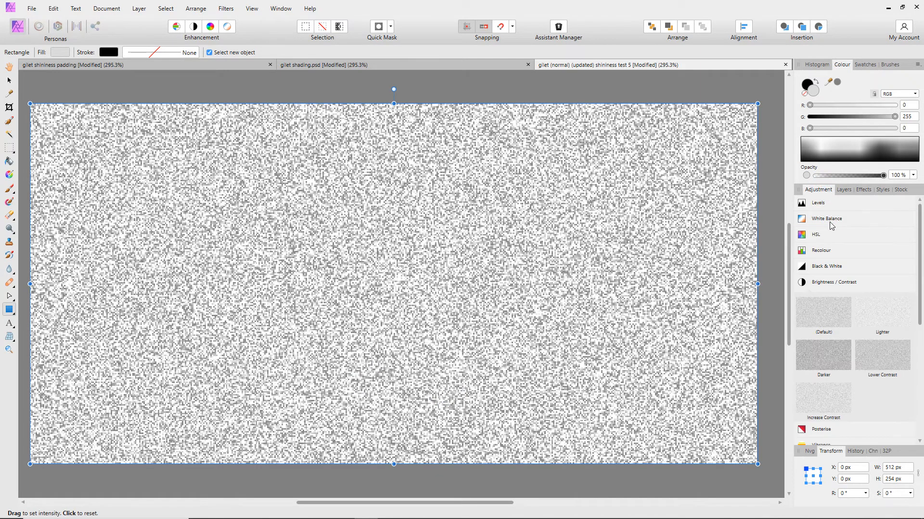
pyautogui.click(884, 359)
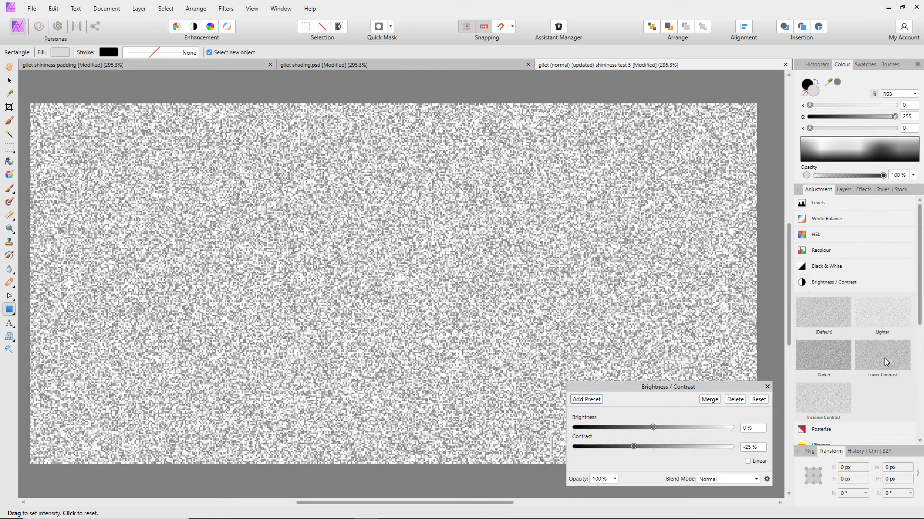
pyautogui.moveTo(634, 447); pyautogui.dragTo(765, 449)
pyautogui.moveTo(654, 428); pyautogui.dragTo(606, 430)
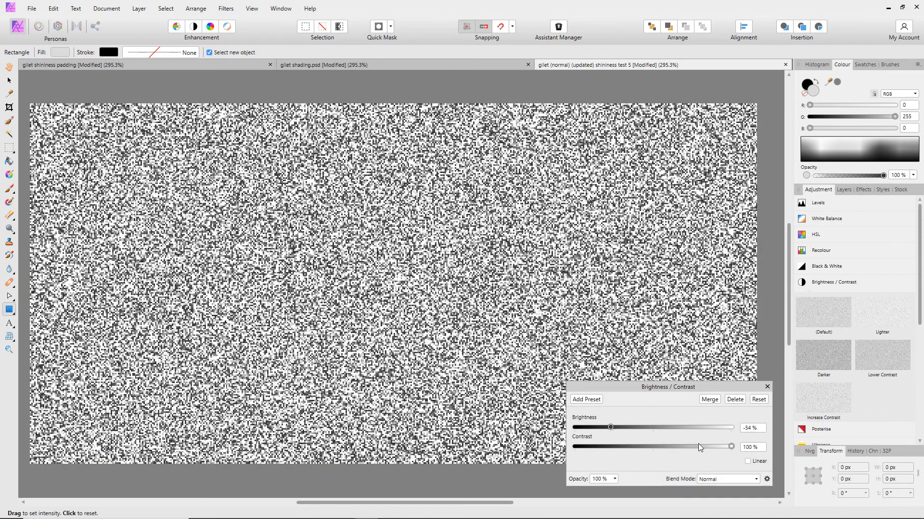
pyautogui.moveTo(689, 450); pyautogui.dragTo(760, 451)
pyautogui.moveTo(608, 430); pyautogui.dragTo(532, 431)
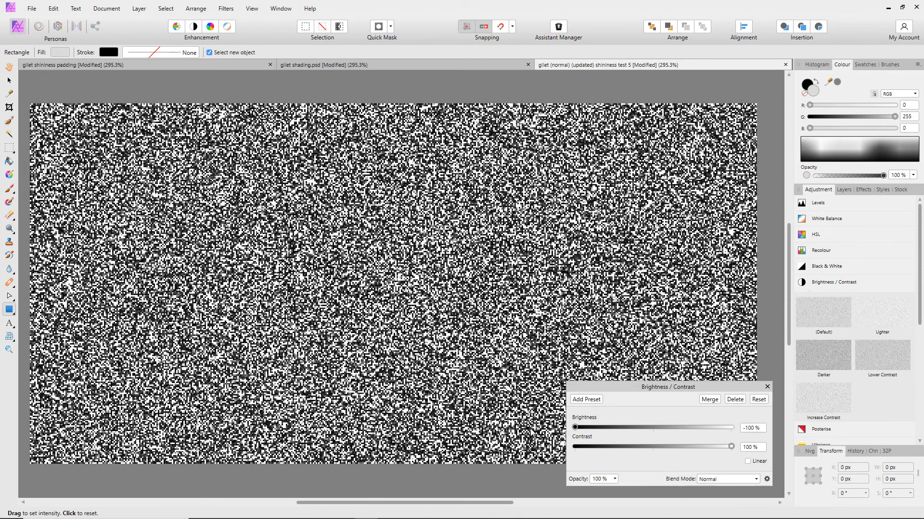
pyautogui.click(768, 387)
# Save the document as a new file named gilet (normal) (updated) shininess test 6.
pyautogui.click(31, 9)
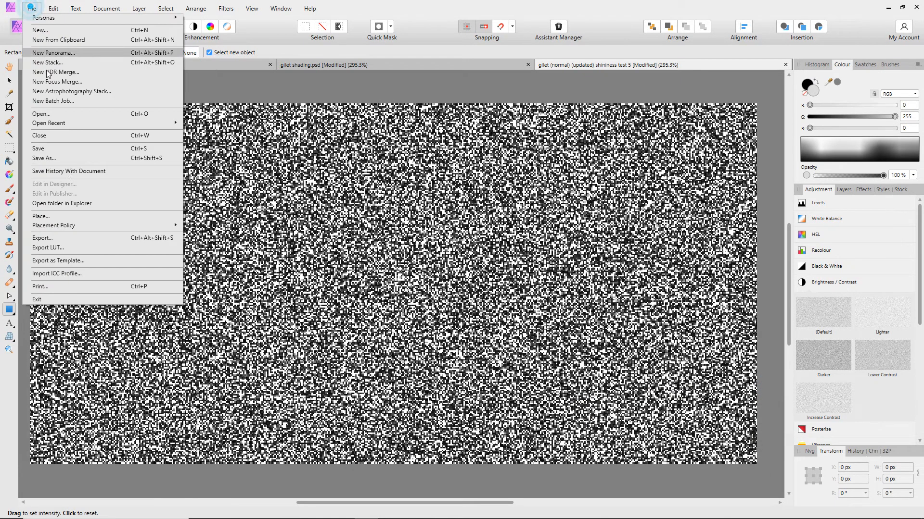
pyautogui.click(61, 163)
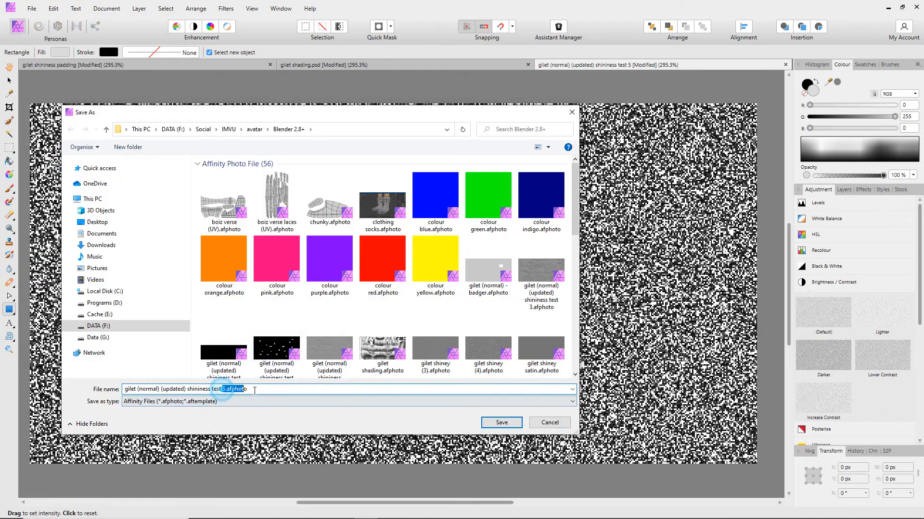
pyautogui.write('6')
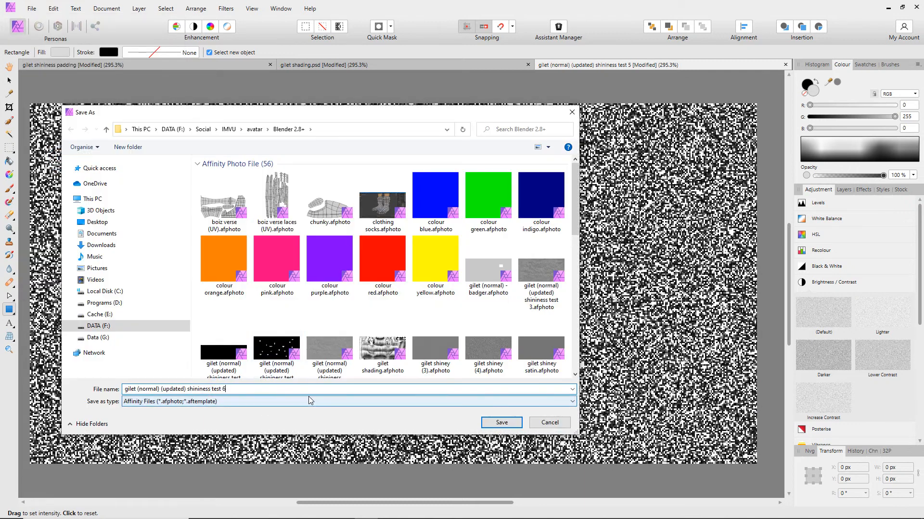
pyautogui.click(502, 423)
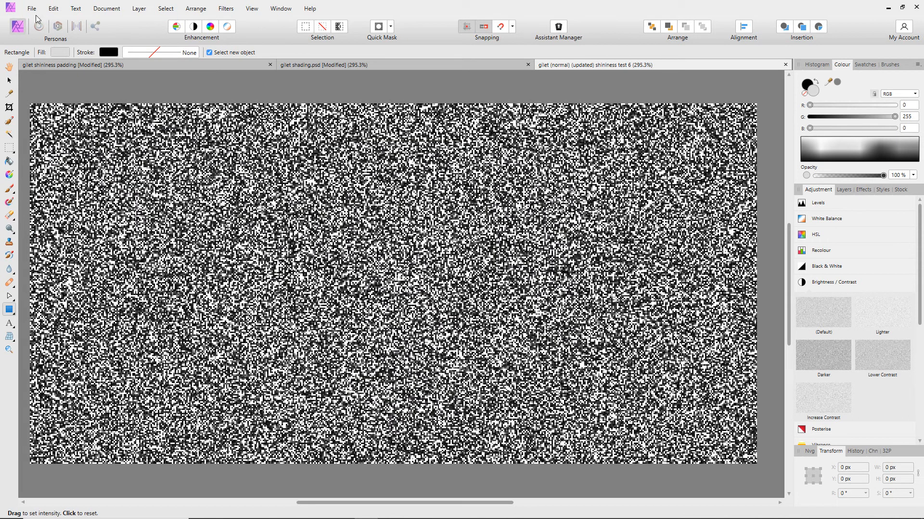
# Export the whole document as a 512 × 254 px PNG named gilet (normal) (updated) shininess test 6.png.
pyautogui.click(32, 8)
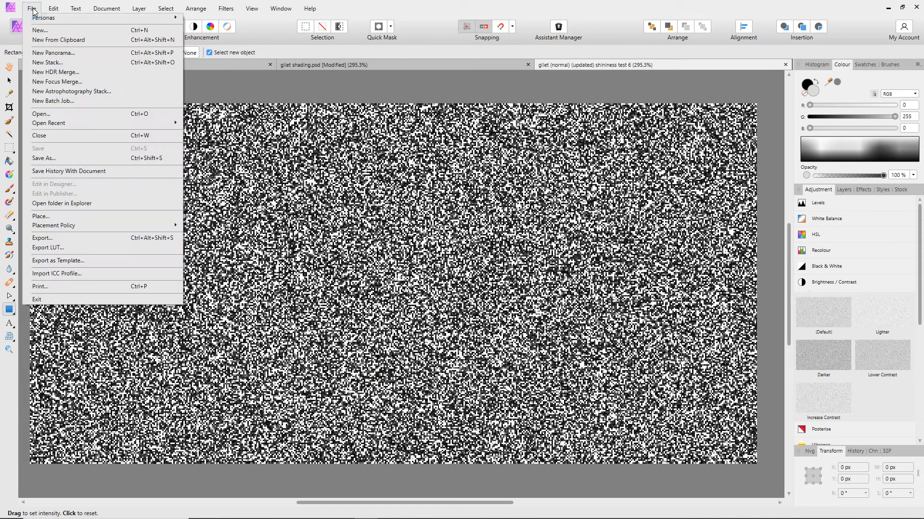
pyautogui.click(40, 237)
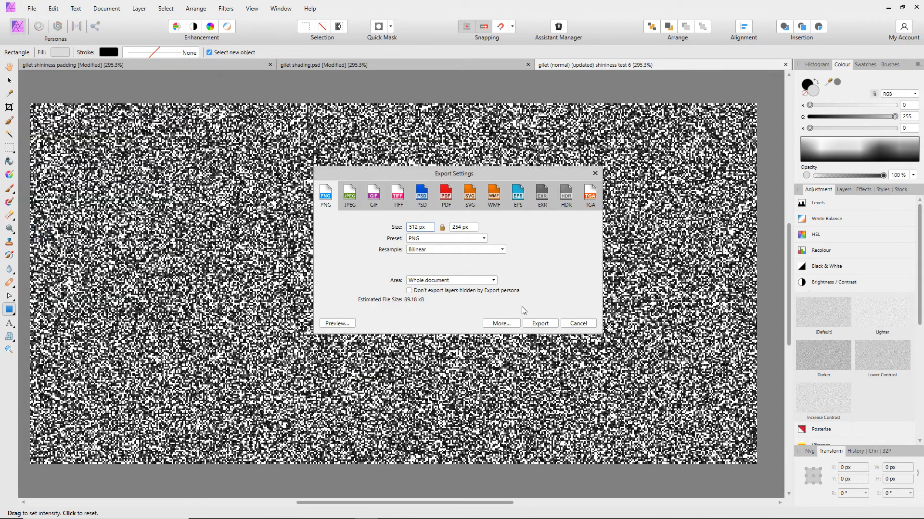
pyautogui.click(535, 324)
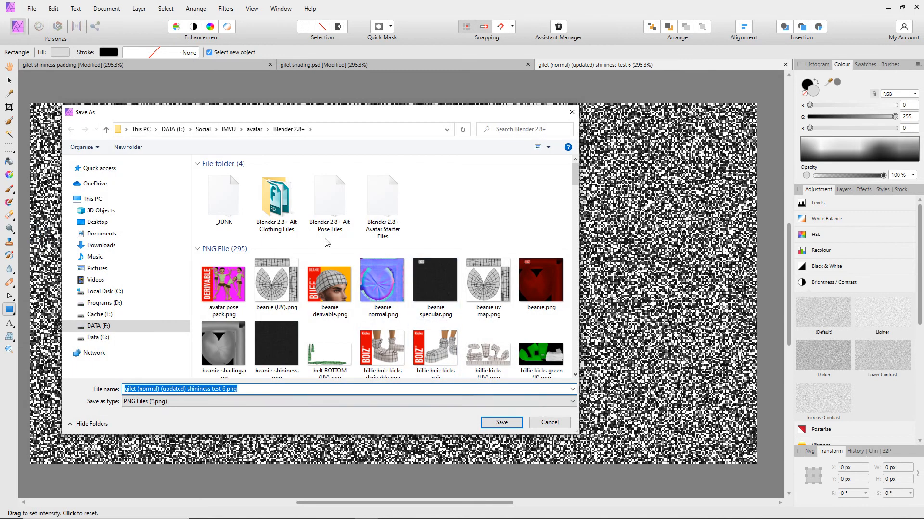
pyautogui.click(501, 423)
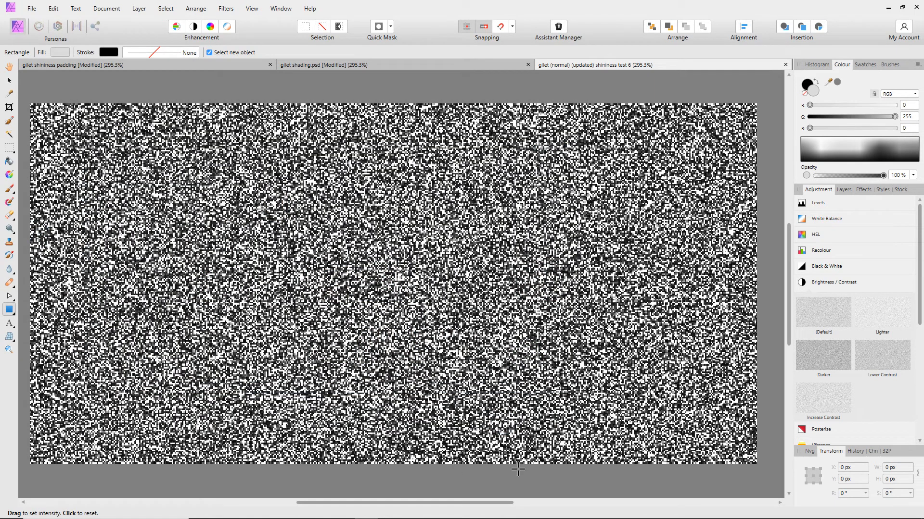
# Switch to IMVU Studio and import gilet (normal) (updated) shininess test 6.png as the gilet material's shininess texture.
pyautogui.moveTo(570, 518)
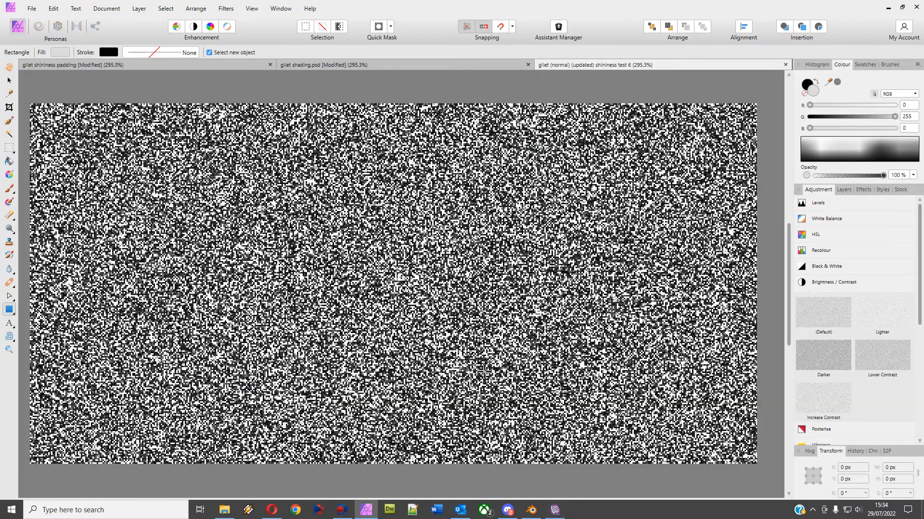
pyautogui.click(555, 509)
pyautogui.moveTo(554, 264); pyautogui.dragTo(380, 278, button='right')
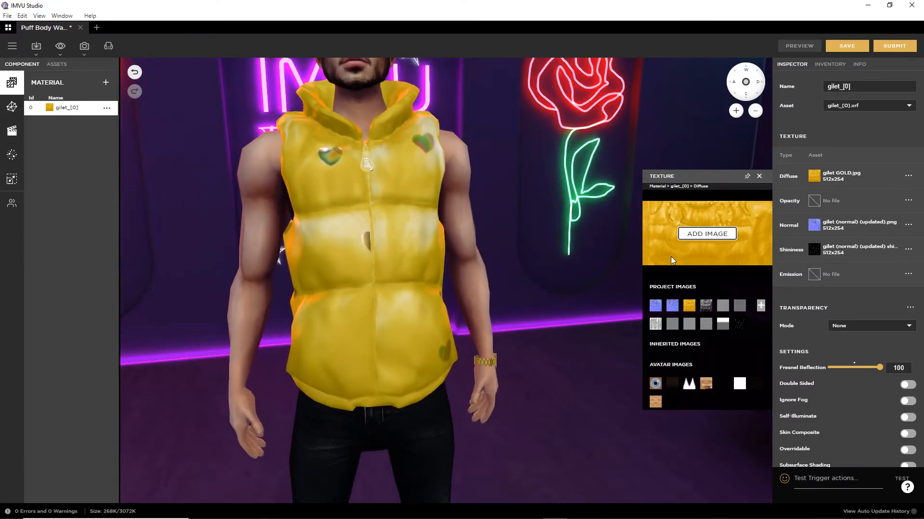
pyautogui.click(812, 250)
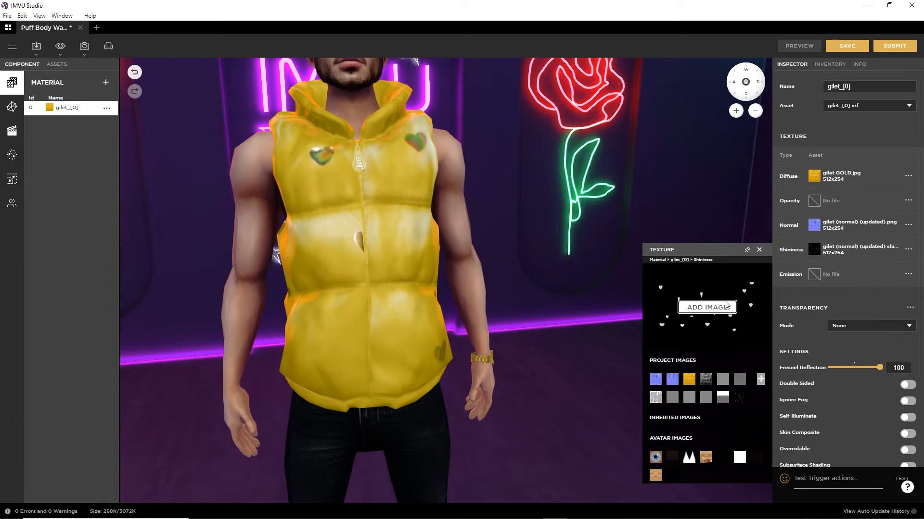
pyautogui.click(707, 307)
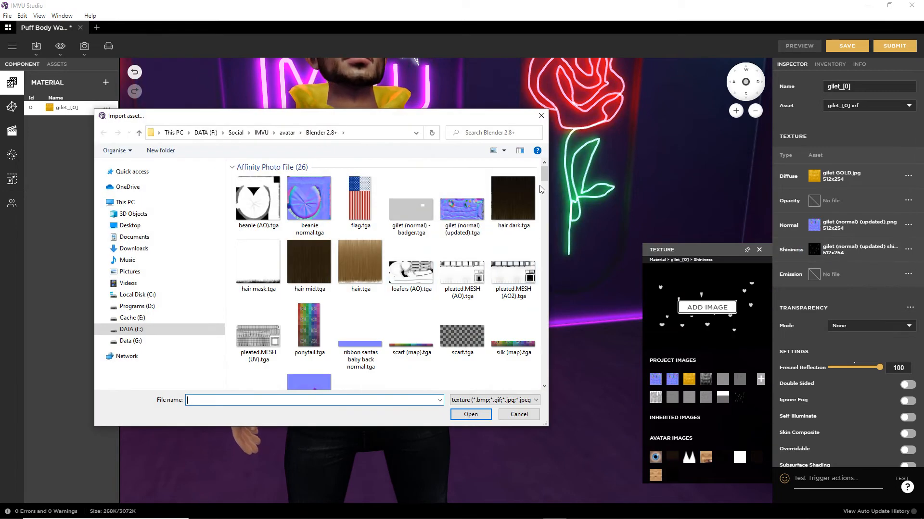
pyautogui.scroll(-15, 512, 192)
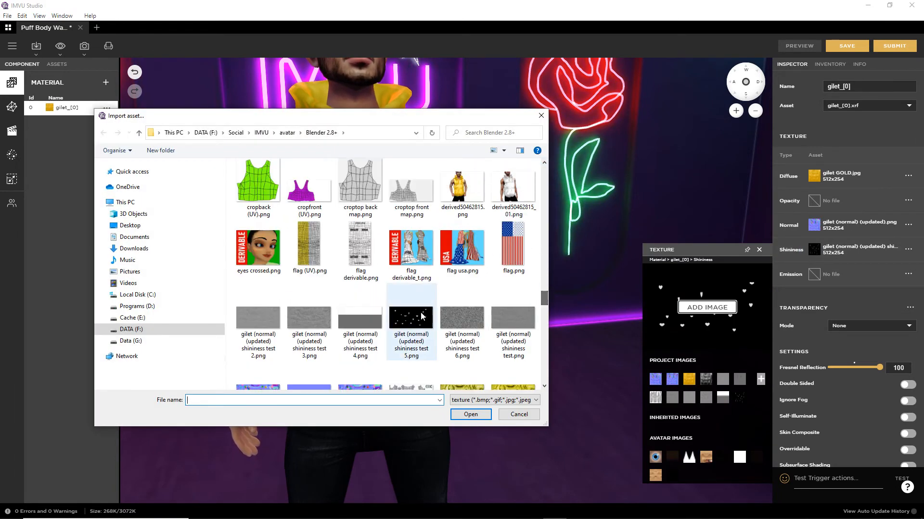
pyautogui.click(462, 315)
pyautogui.click(463, 413)
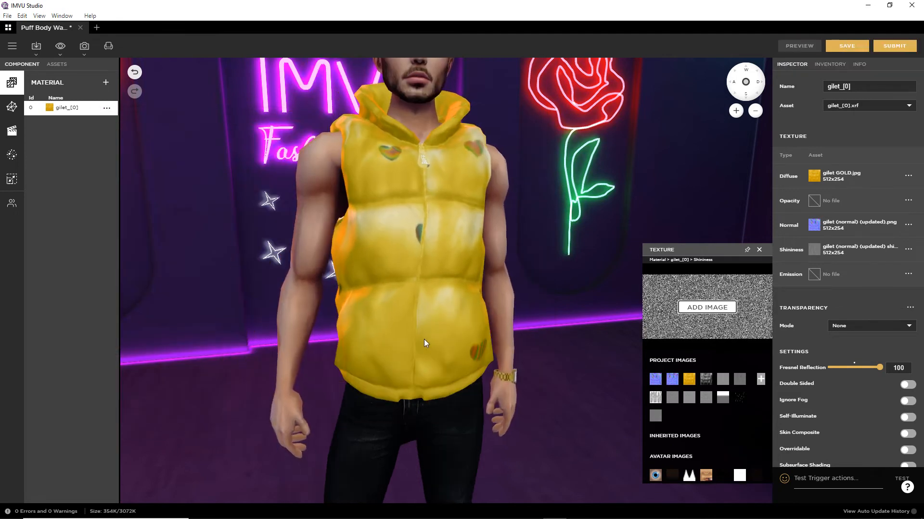
# Examine the effect of the noise shininess map on the gilet's front padding up close.
pyautogui.moveTo(452, 344)
pyautogui.mouseDown()
pyautogui.moveTo(398, 344)
pyautogui.moveTo(458, 341)
pyautogui.mouseUp()
pyautogui.scroll(5, 392, 339)
pyautogui.moveTo(348, 349); pyautogui.dragTo(366, 343)
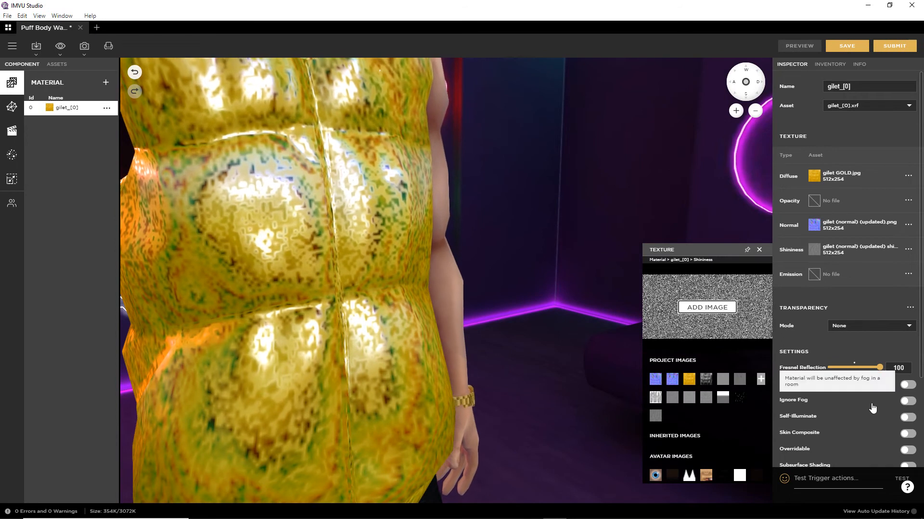
# Turn off Iridescence for the gilet material and preview the gold gilet from the front, side and back.
pyautogui.scroll(-2, 871, 406)
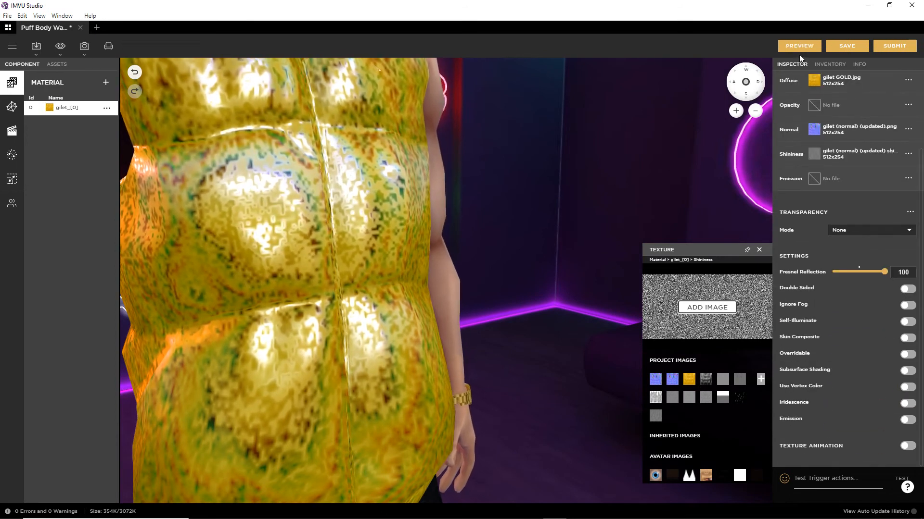
pyautogui.click(799, 48)
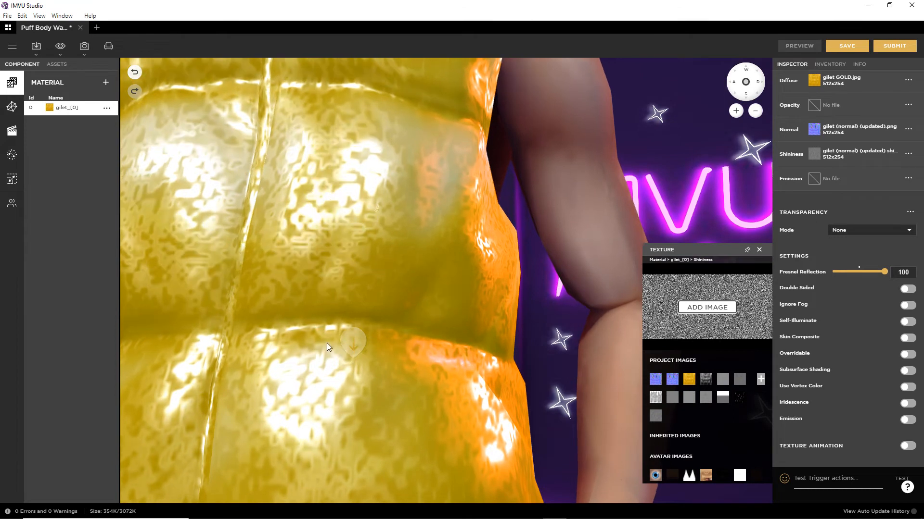
pyautogui.scroll(-5, 326, 343)
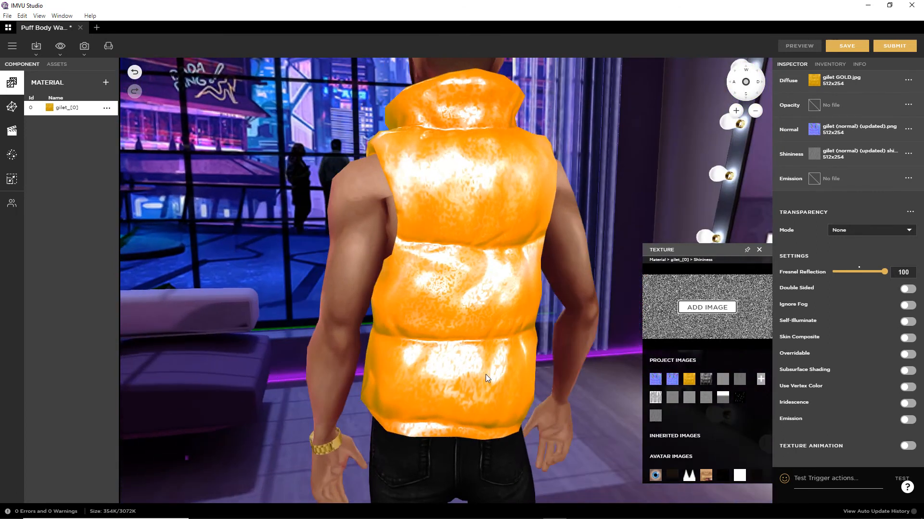
pyautogui.moveTo(485, 371)
pyautogui.mouseDown()
pyautogui.moveTo(393, 368)
pyautogui.moveTo(542, 359)
pyautogui.moveTo(405, 360)
pyautogui.moveTo(467, 361)
pyautogui.moveTo(357, 338)
pyautogui.mouseUp()
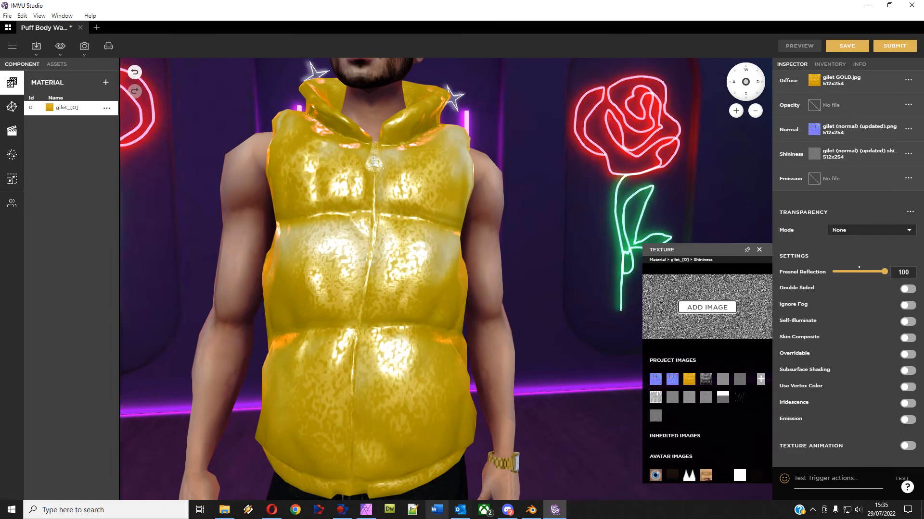
# Switch to Affinity Photo and make all the hidden heart layers visible in the shininess test 6 document.
pyautogui.click(366, 510)
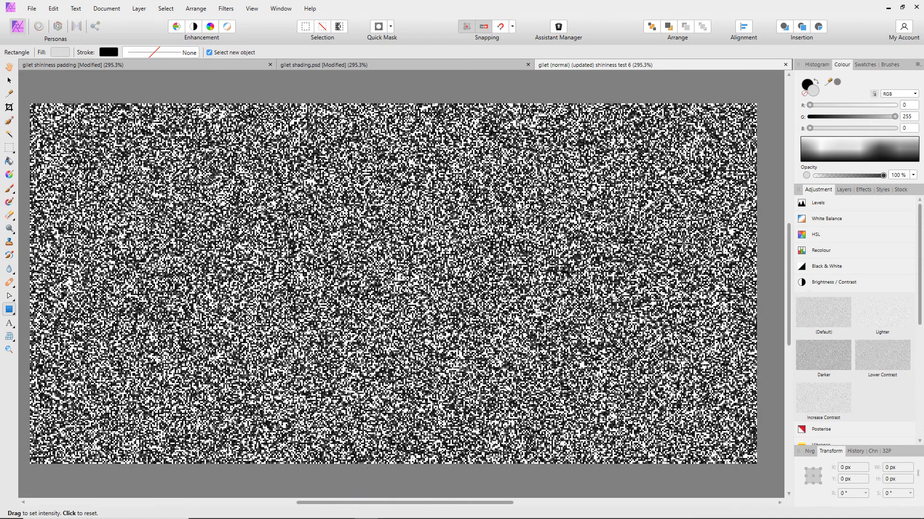
pyautogui.click(844, 191)
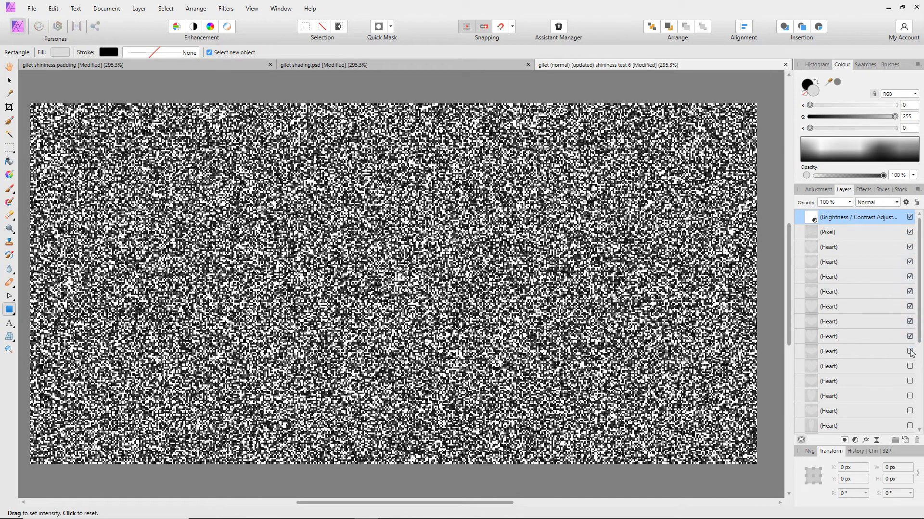
pyautogui.click(910, 381)
pyautogui.scroll(-3, 909, 385)
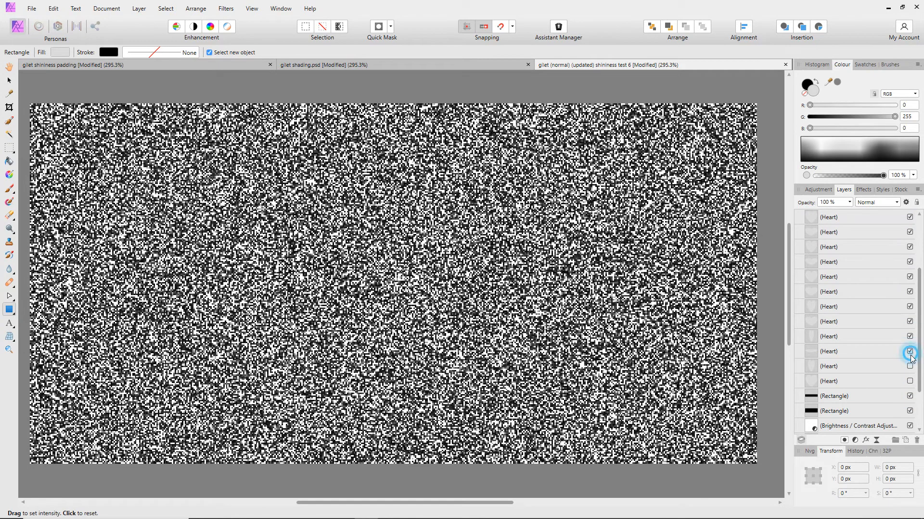
pyautogui.scroll(5, 808, 251)
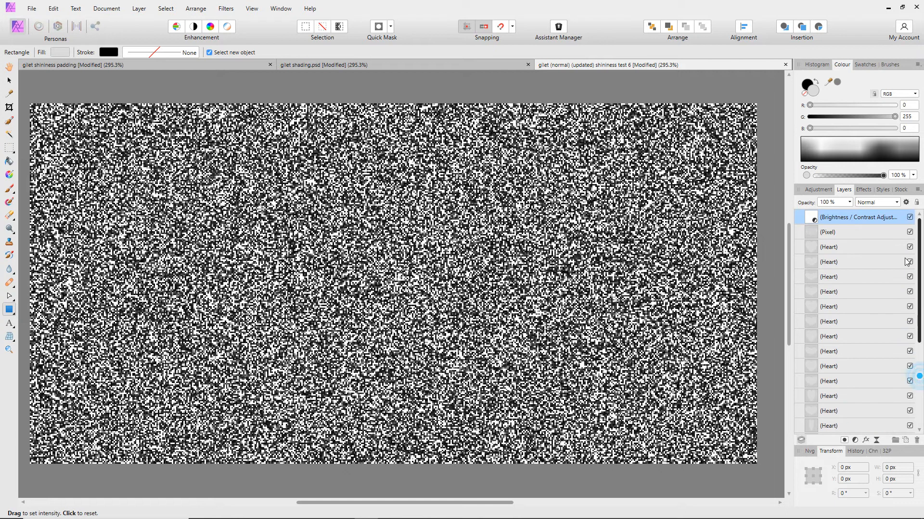
# Move the noise pixel layer and its Brightness / Contrast adjustment beneath all the hearts, directly above the black rectangles.
pyautogui.click(812, 235)
pyautogui.moveTo(812, 249); pyautogui.dragTo(801, 373)
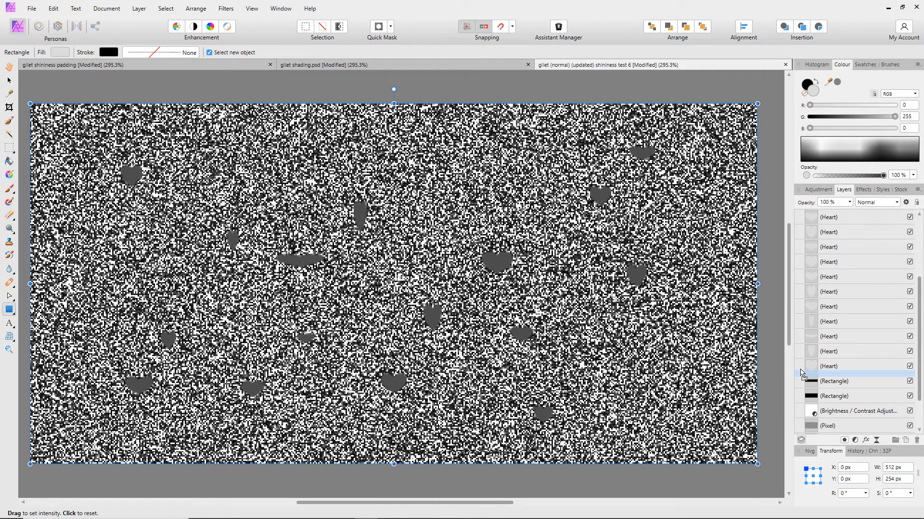
pyautogui.moveTo(801, 372); pyautogui.dragTo(802, 372)
pyautogui.scroll(5, 920, 367)
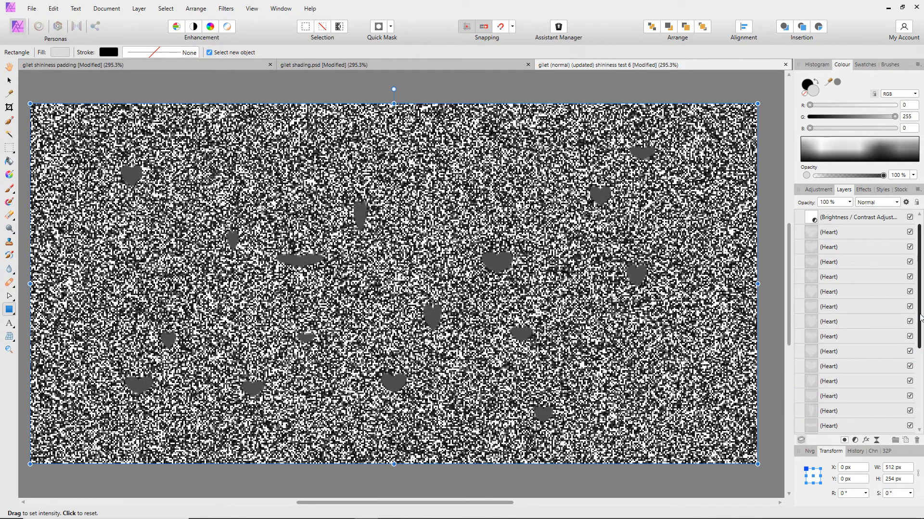
pyautogui.click(813, 219)
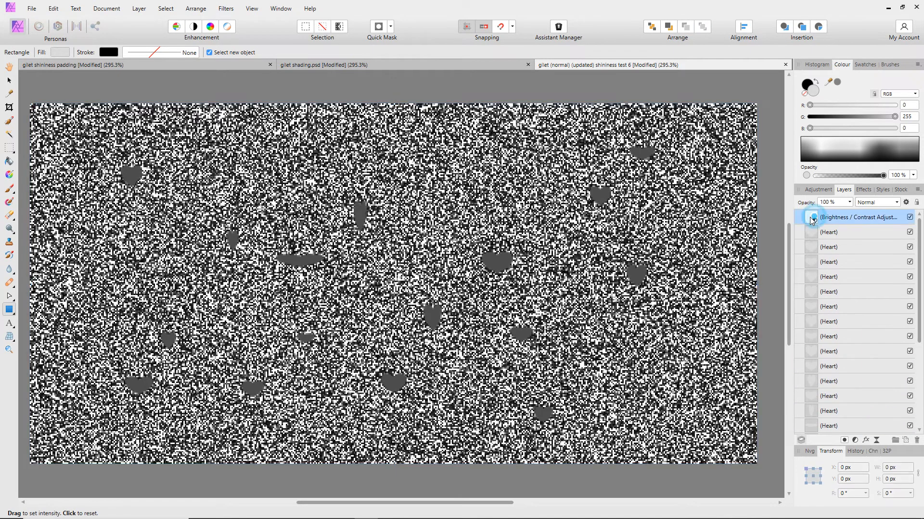
pyautogui.moveTo(812, 219); pyautogui.dragTo(801, 378)
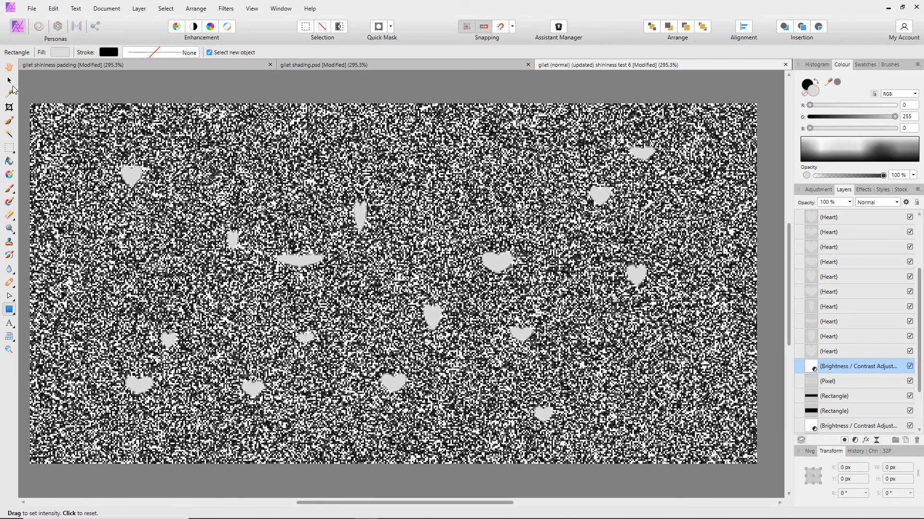
# Fill the heart nearest the canvas's upper-left corner with white, RGB 255, 255, 255.
pyautogui.click(9, 80)
pyautogui.click(133, 178)
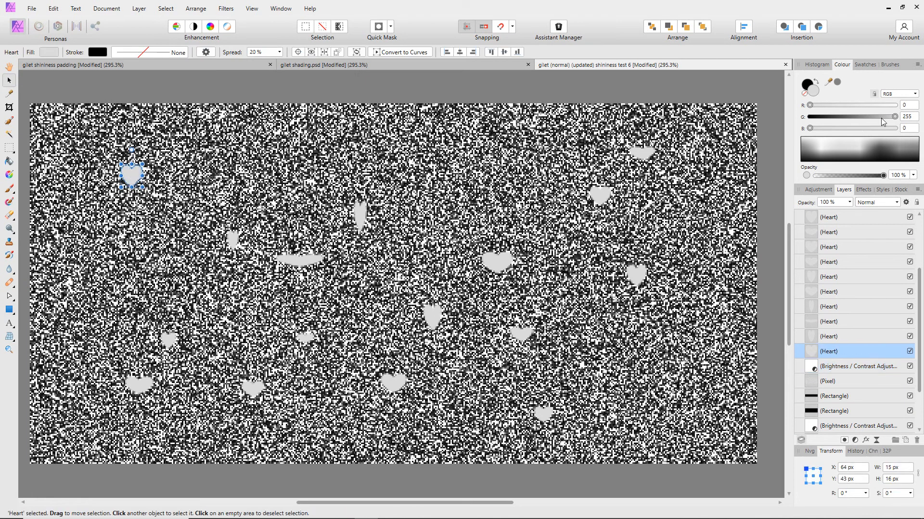
pyautogui.moveTo(898, 117); pyautogui.dragTo(922, 112)
pyautogui.click(807, 85)
pyautogui.click(813, 92)
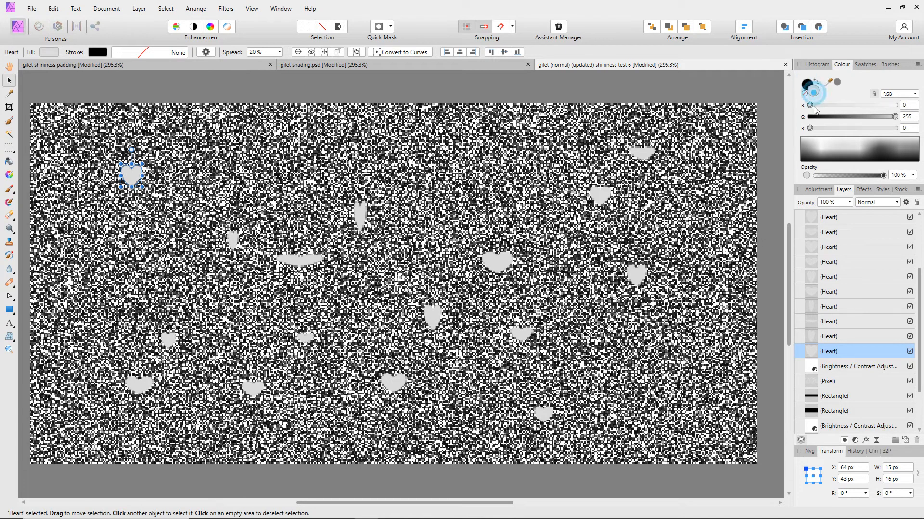
pyautogui.moveTo(894, 119); pyautogui.dragTo(923, 124)
pyautogui.click(910, 366)
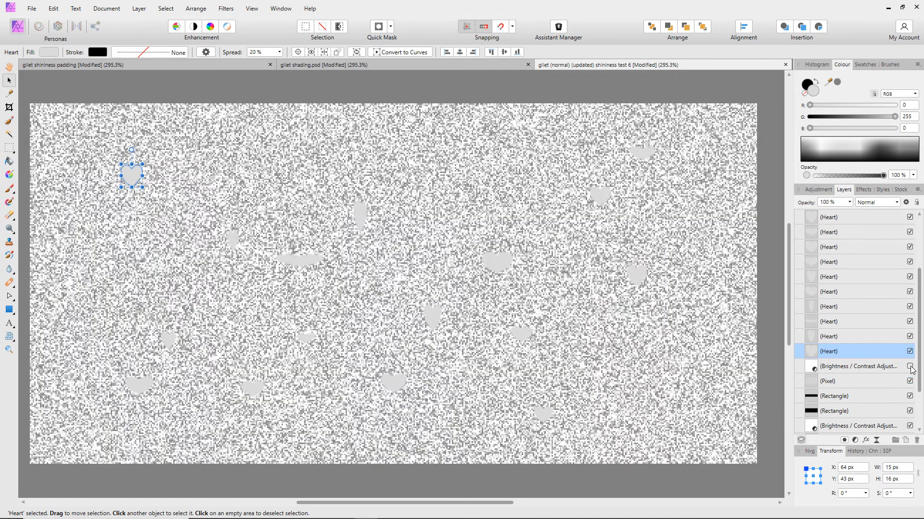
pyautogui.click(909, 367)
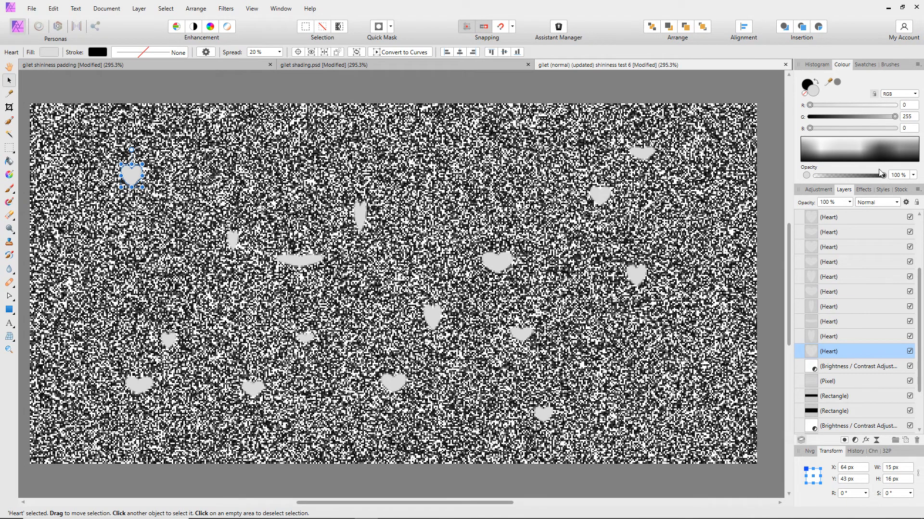
pyautogui.moveTo(861, 142); pyautogui.dragTo(896, 139)
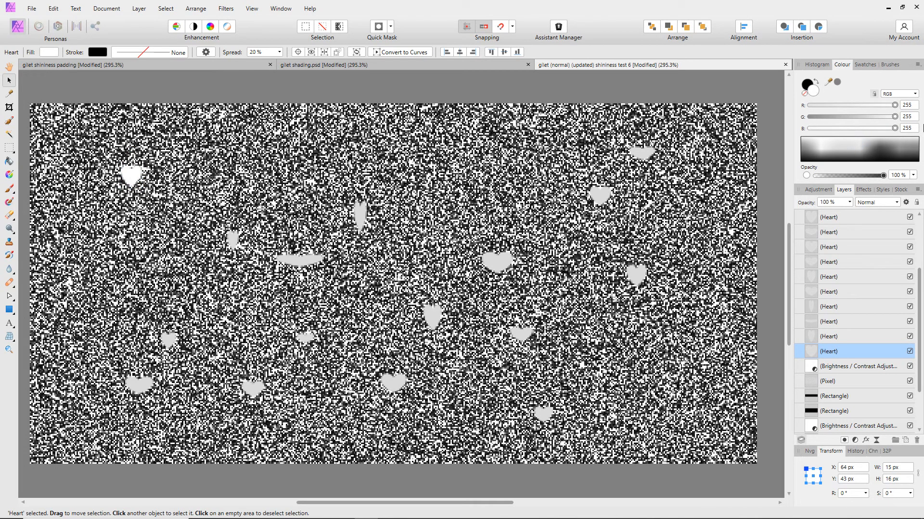
# Fill the small narrow heart, the wide flat heart and the tall thin heart left of the canvas centre with white, RGB 255, 255, 255.
pyautogui.click(814, 336)
pyautogui.click(848, 139)
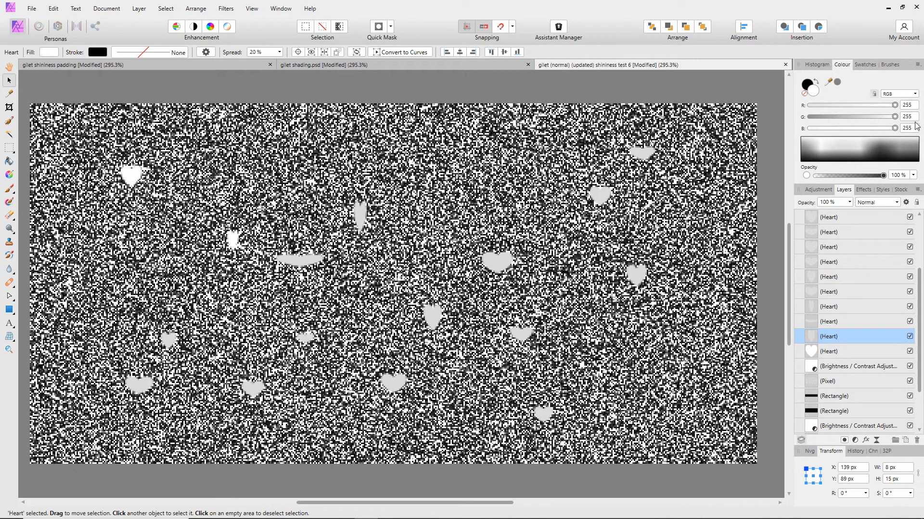
pyautogui.click(810, 322)
pyautogui.moveTo(849, 128); pyautogui.dragTo(922, 107)
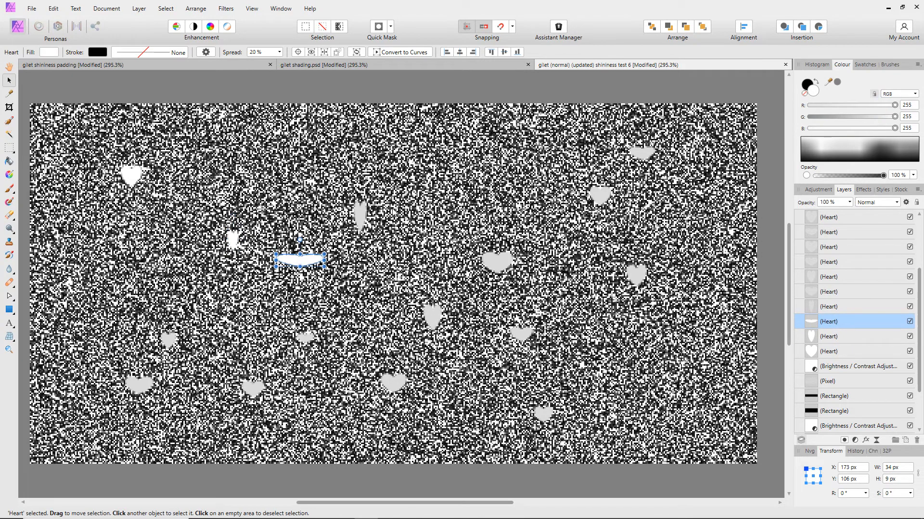
pyautogui.click(362, 215)
pyautogui.moveTo(887, 106); pyautogui.dragTo(899, 128)
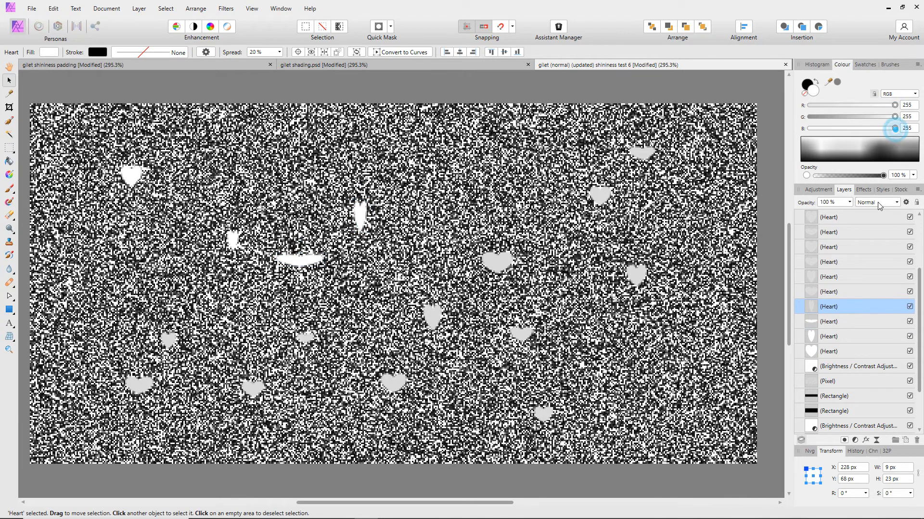
# Select the three grey hearts just right of the canvas centre together and fill them with white, RGB 255, 255, 255.
pyautogui.click(834, 292)
pyautogui.keyDown('shift'); pyautogui.click(828, 277); pyautogui.keyUp('shift')
pyautogui.keyDown('shift'); pyautogui.click(828, 262); pyautogui.keyUp('shift')
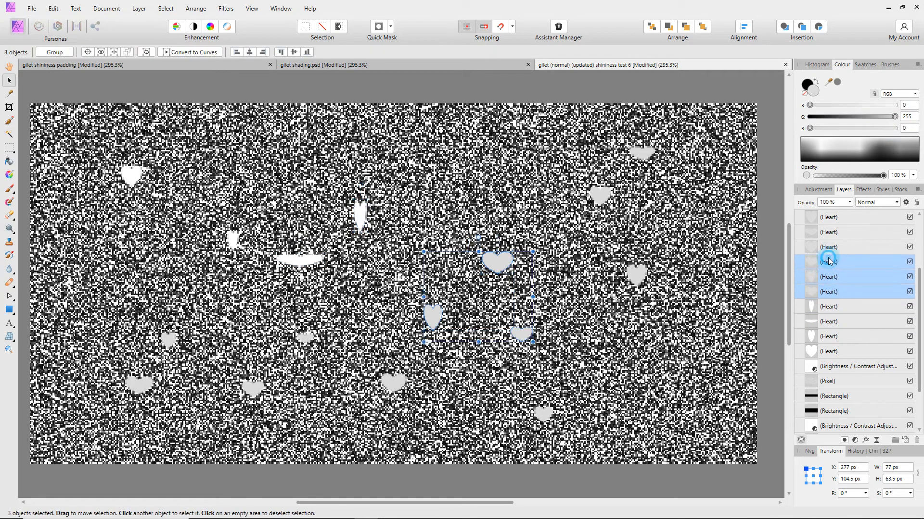
pyautogui.click(895, 105)
pyautogui.click(897, 129)
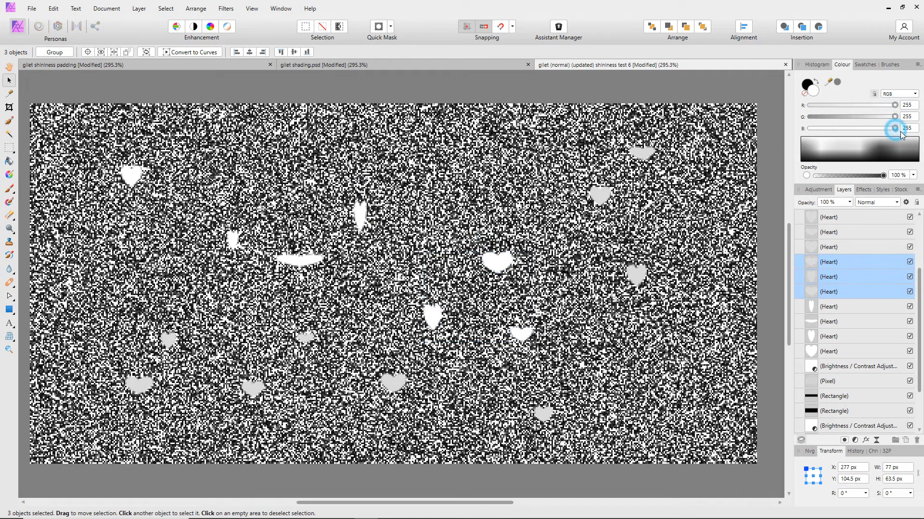
# Select the nine remaining grey hearts together and fill them with white, RGB 255, 255, 255.
pyautogui.click(835, 249)
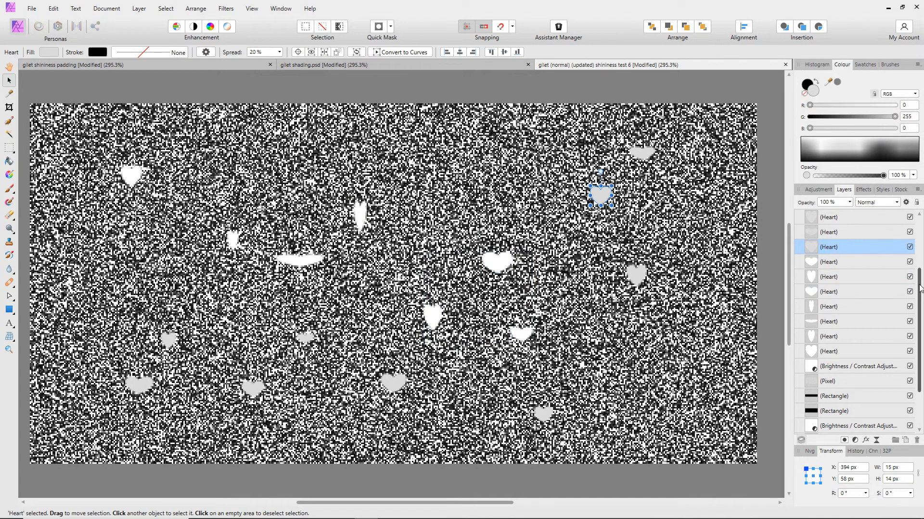
pyautogui.moveTo(920, 288); pyautogui.dragTo(921, 228)
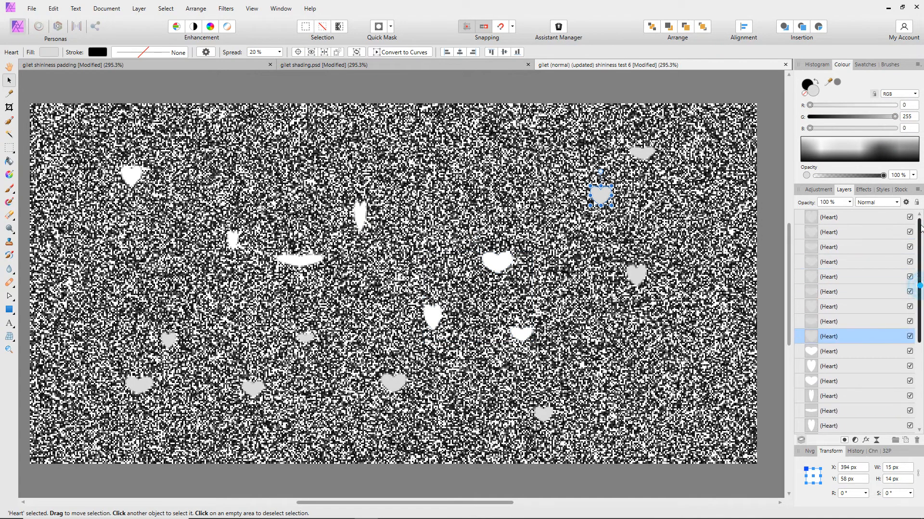
pyautogui.keyDown('shift'); pyautogui.click(827, 217); pyautogui.keyUp('shift')
pyautogui.click(896, 105)
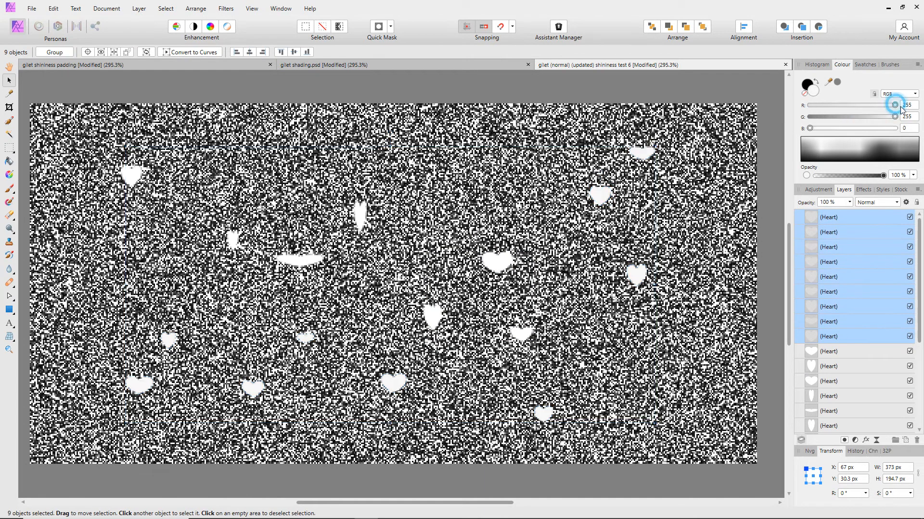
pyautogui.click(896, 129)
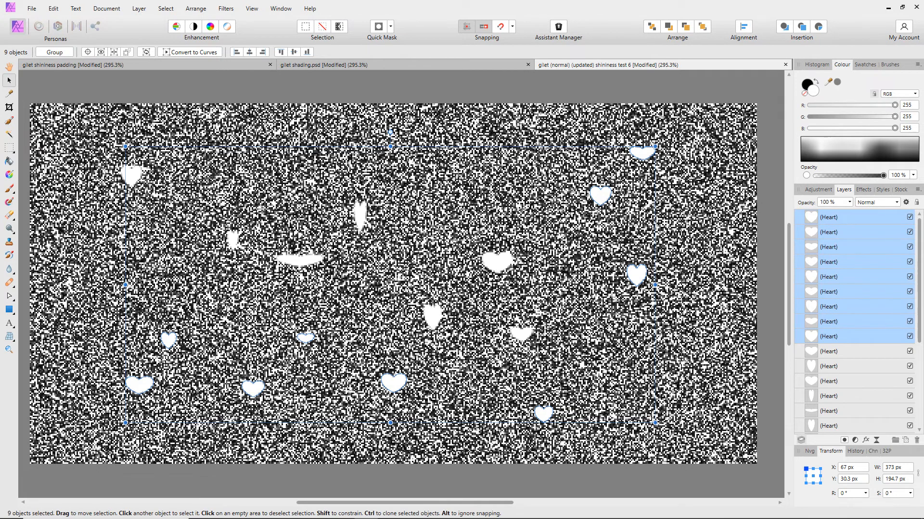
pyautogui.click(359, 216)
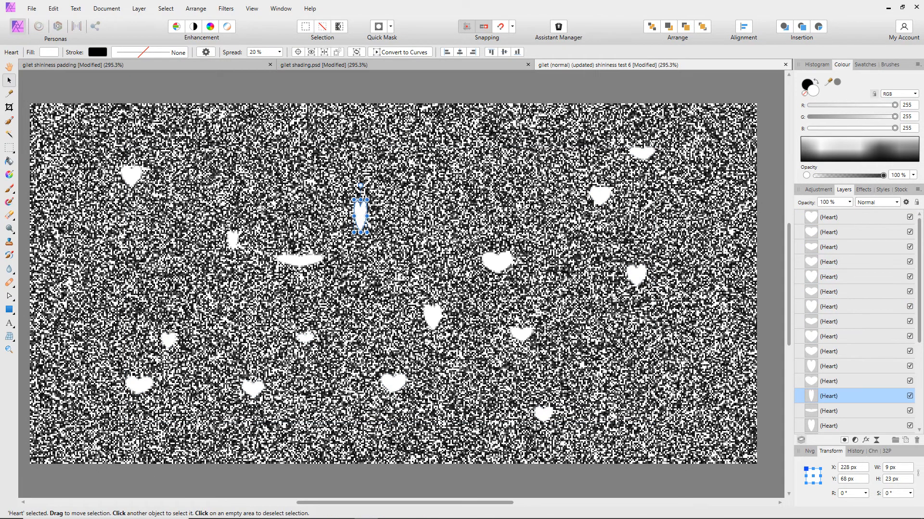
# Save the document as a new Affinity Photo file named gilet (normal) (updated) shininess test 7.
pyautogui.click(32, 9)
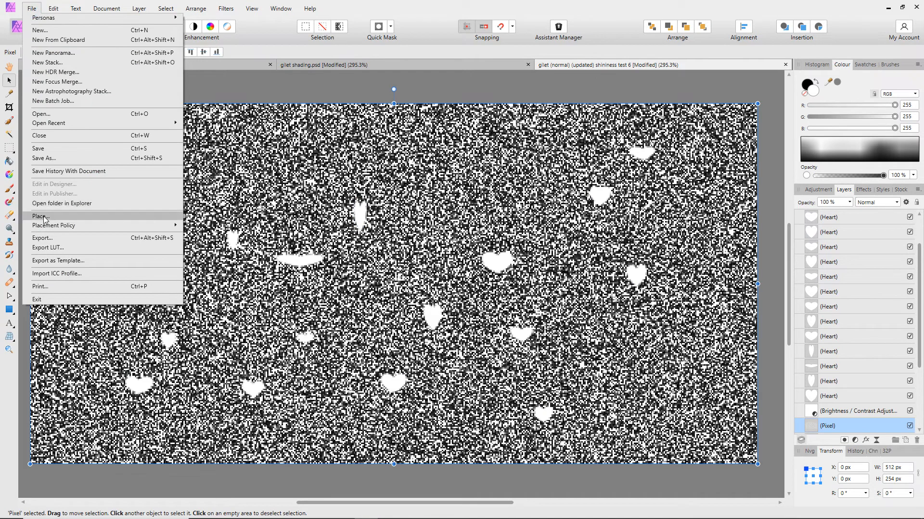
pyautogui.click(44, 158)
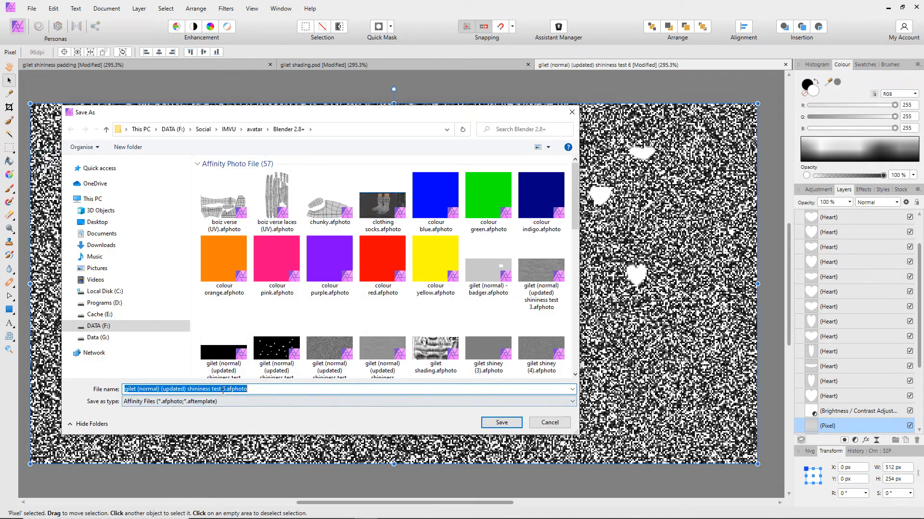
pyautogui.moveTo(223, 391); pyautogui.dragTo(386, 387)
pyautogui.click(501, 423)
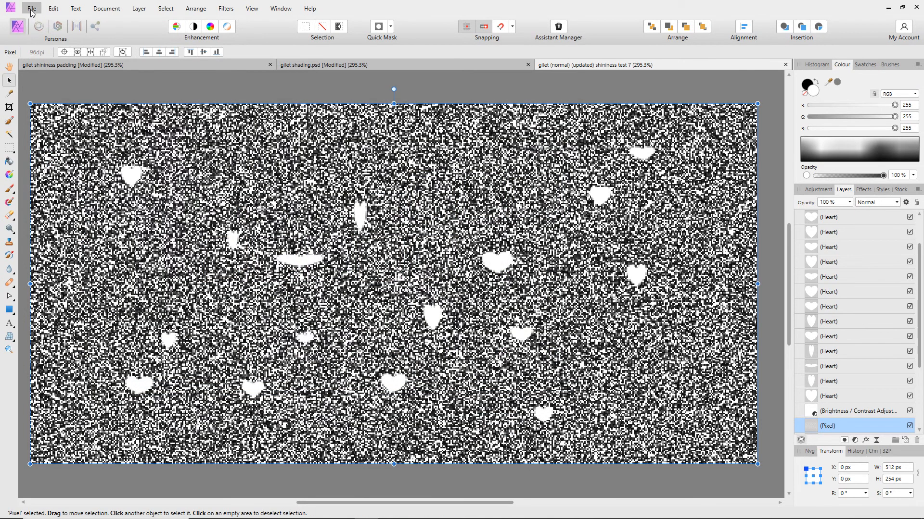
# Export the whole document as a 512 × 254 px PNG named gilet (normal) (updated) shininess test 7.png.
pyautogui.click(31, 10)
pyautogui.click(59, 239)
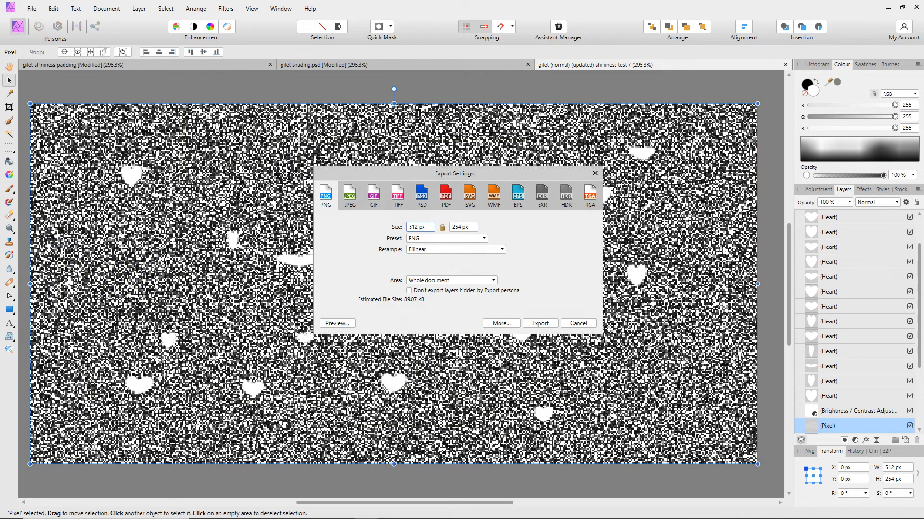
pyautogui.click(540, 323)
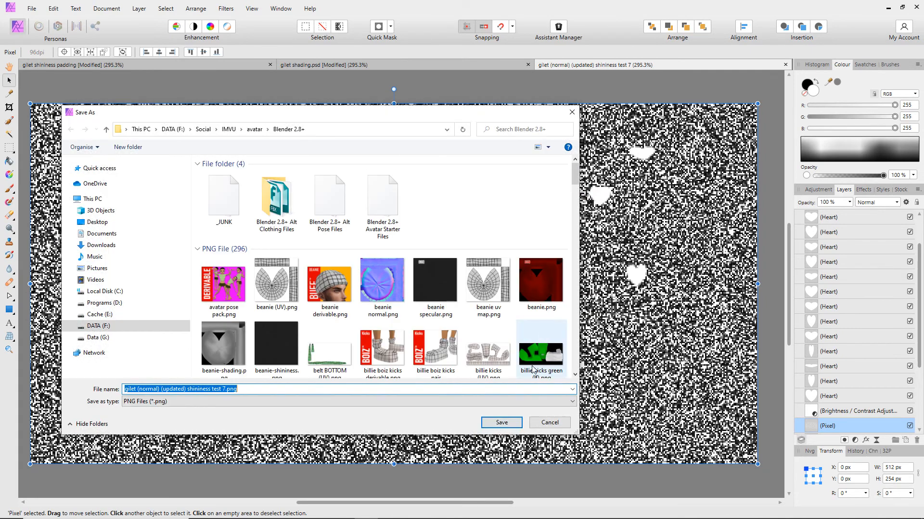
pyautogui.click(502, 423)
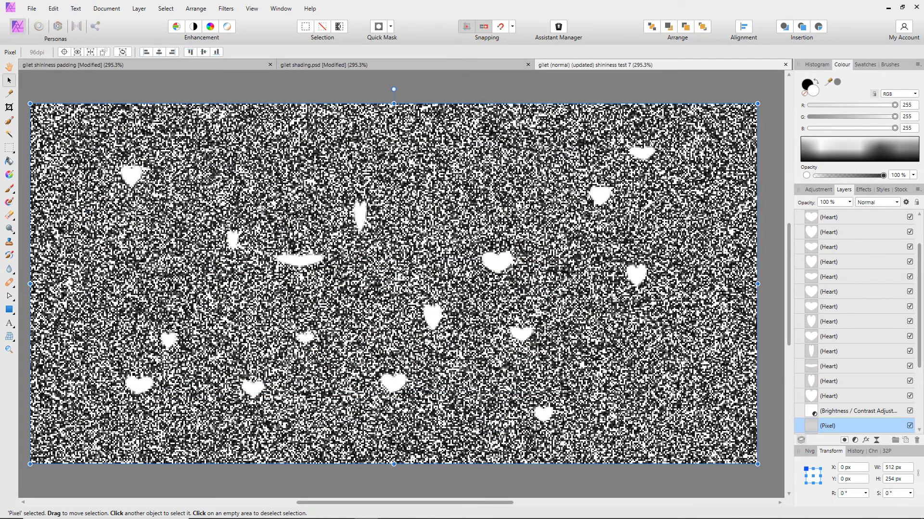
# Switch to IMVU Studio, import gilet (normal) (updated) shininess test 7.png as the gilet's shininess texture and refresh the preview.
pyautogui.click(549, 514)
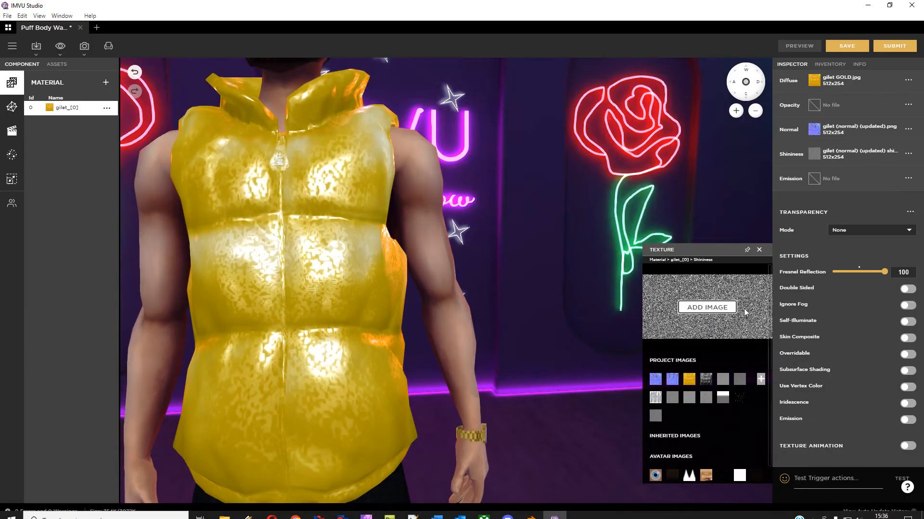
pyautogui.click(711, 306)
pyautogui.moveTo(545, 172); pyautogui.dragTo(545, 301)
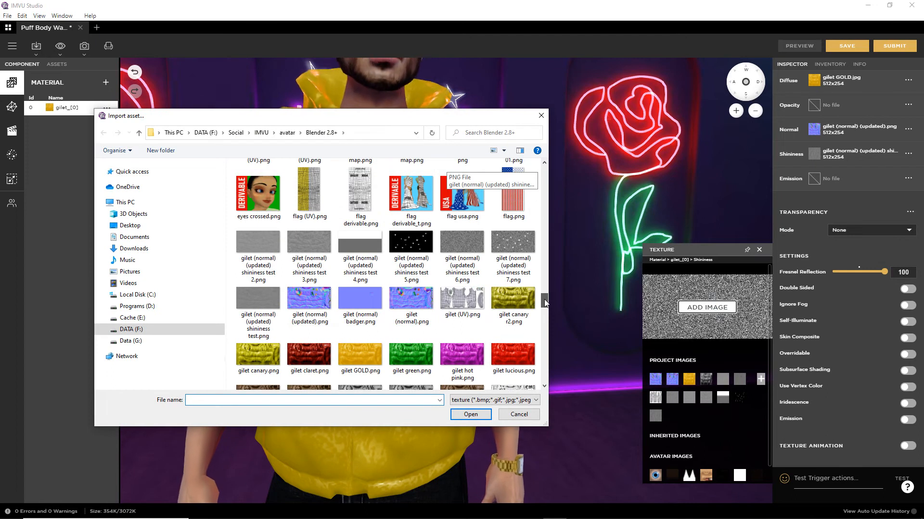
pyautogui.click(513, 246)
pyautogui.doubleClick(513, 245)
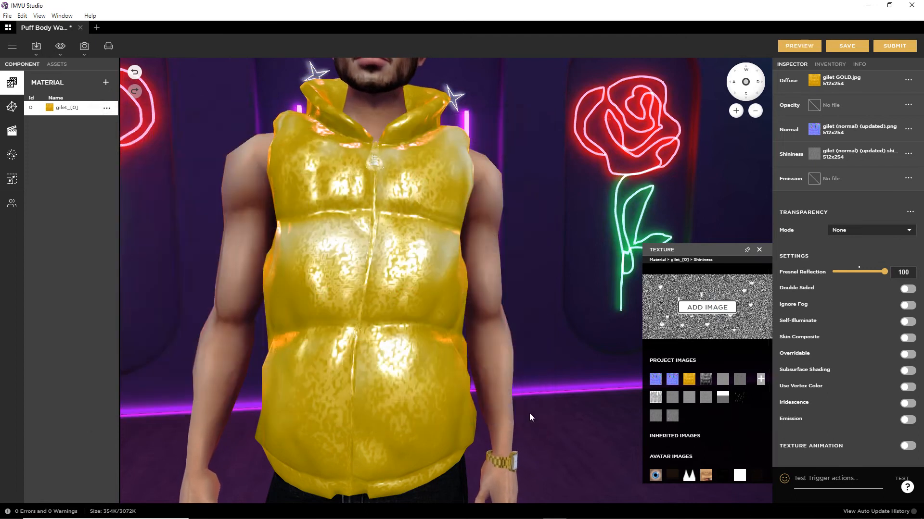
pyautogui.click(798, 44)
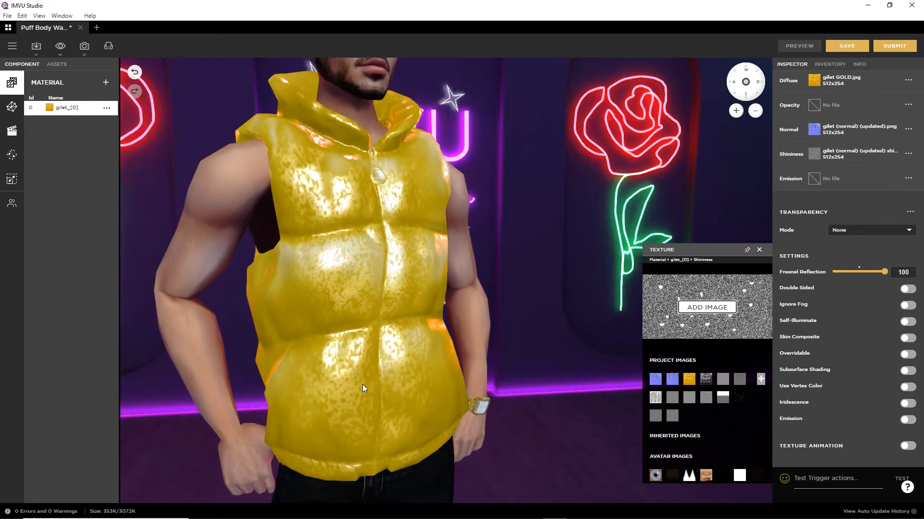
# Examine the effect of the white hearts and noise shininess map on the gilet's front and side up close.
pyautogui.moveTo(385, 388)
pyautogui.mouseDown()
pyautogui.moveTo(359, 422)
pyautogui.moveTo(305, 397)
pyautogui.moveTo(319, 369)
pyautogui.moveTo(317, 402)
pyautogui.moveTo(309, 346)
pyautogui.mouseUp()
pyautogui.scroll(3, 313, 341)
pyautogui.moveTo(342, 318); pyautogui.dragTo(407, 339)
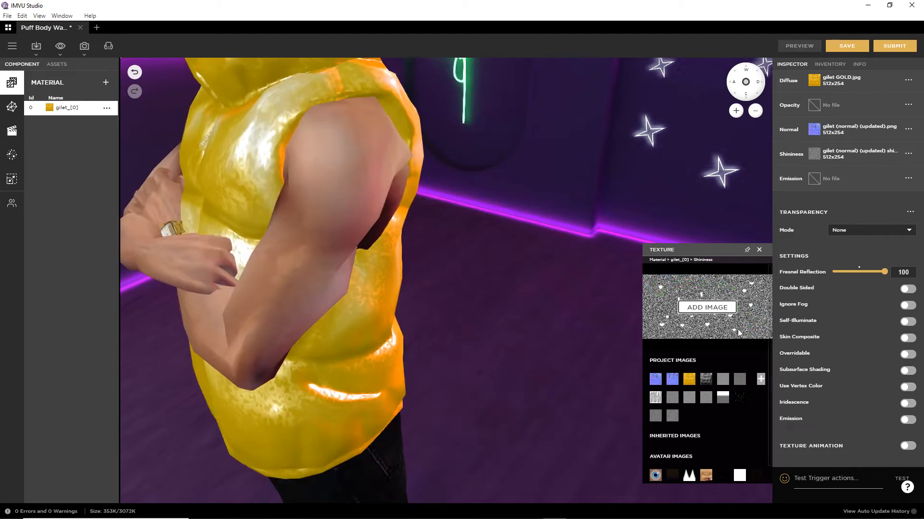
pyautogui.moveTo(348, 371)
pyautogui.mouseDown()
pyautogui.moveTo(420, 376)
pyautogui.moveTo(394, 375)
pyautogui.mouseUp()
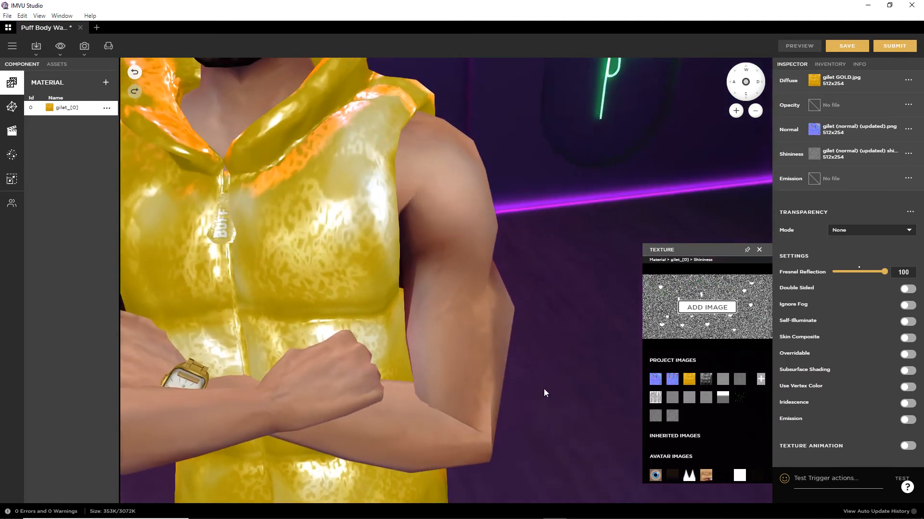
# Set the gilet's Fresnel Reflection to 48, refresh the preview and inspect the highlights on the chest and lower front.
pyautogui.moveTo(884, 272); pyautogui.dragTo(859, 272)
pyautogui.click(799, 47)
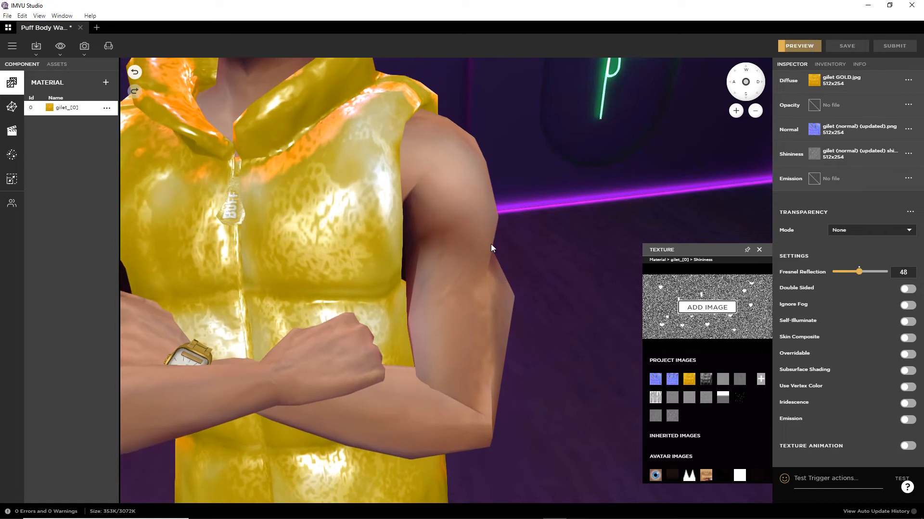
pyautogui.moveTo(315, 345); pyautogui.dragTo(257, 342)
pyautogui.moveTo(358, 375); pyautogui.dragTo(398, 362)
pyautogui.moveTo(321, 391); pyautogui.dragTo(302, 384)
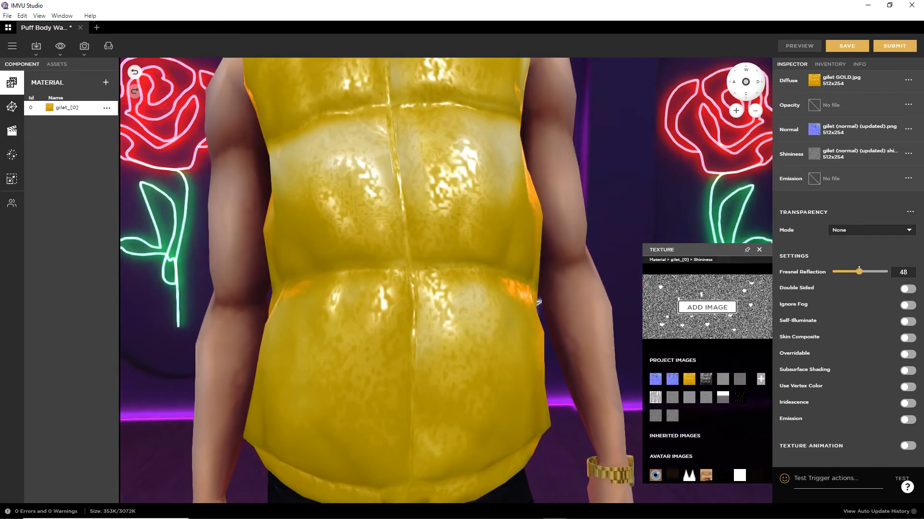
# Switch to Affinity Photo and set the Brightness / Contrast adjustment above the noise layer to -16% brightness and -78% contrast.
pyautogui.click(357, 511)
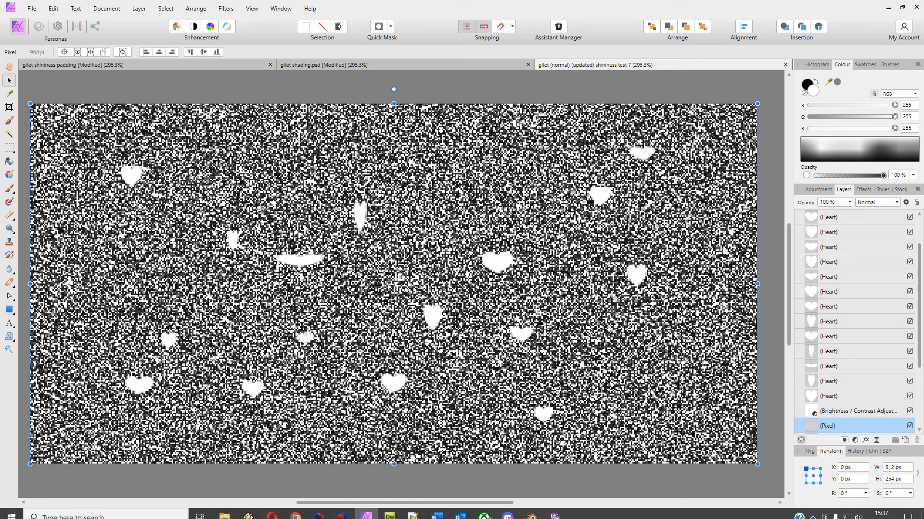
pyautogui.click(854, 415)
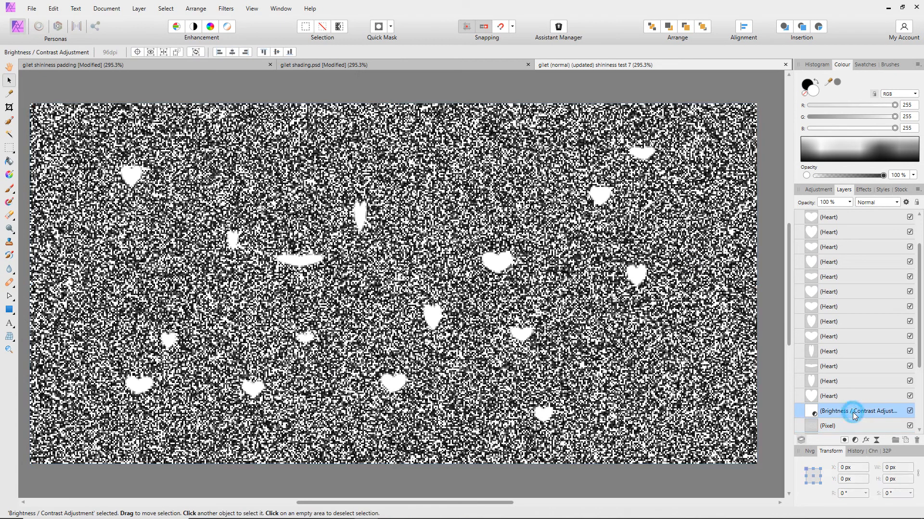
pyautogui.click(812, 412)
pyautogui.moveTo(576, 427); pyautogui.dragTo(662, 427)
pyautogui.moveTo(732, 445); pyautogui.dragTo(616, 429)
pyautogui.moveTo(711, 424); pyautogui.dragTo(628, 429)
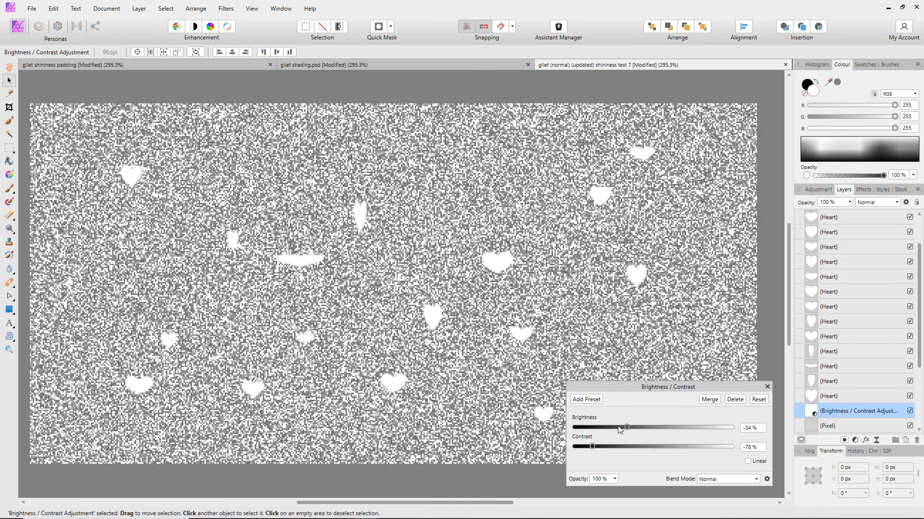
pyautogui.moveTo(627, 429)
pyautogui.mouseDown()
pyautogui.moveTo(602, 429)
pyautogui.moveTo(641, 428)
pyautogui.mouseUp()
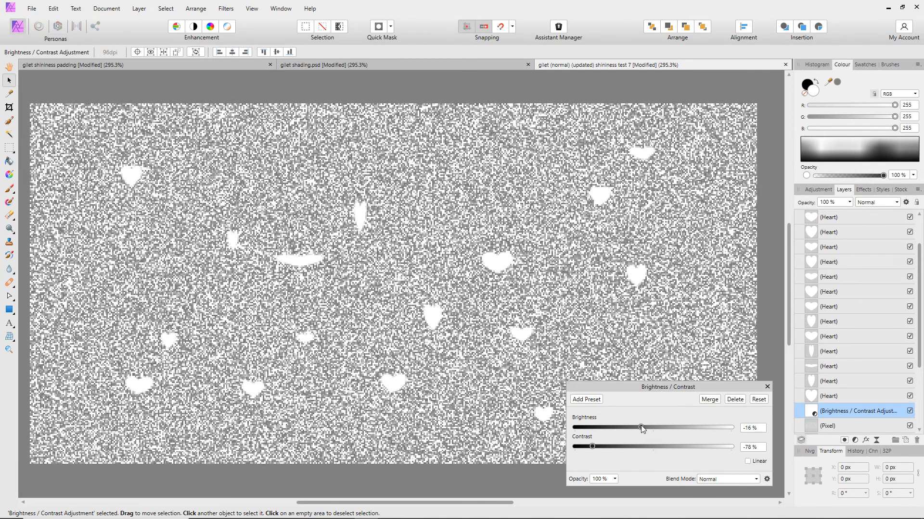
pyautogui.click(767, 387)
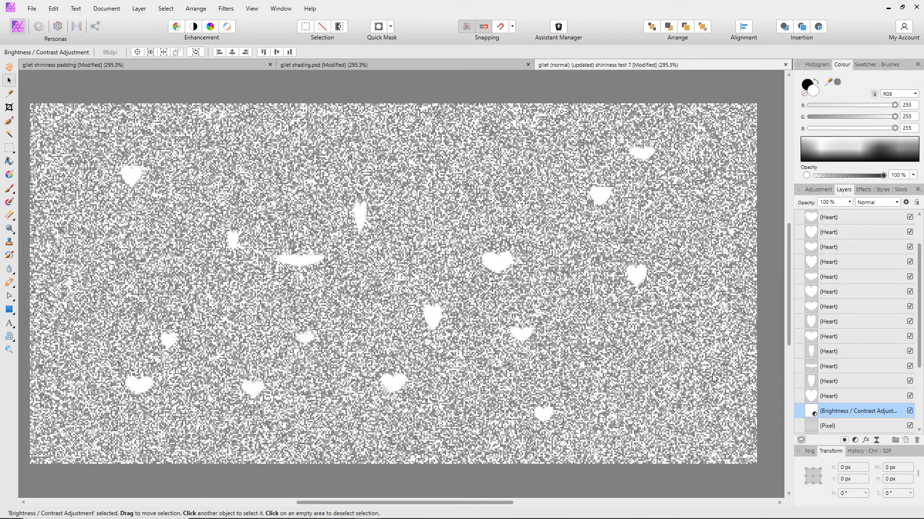
pyautogui.click(910, 411)
pyautogui.click(911, 412)
# Reduce the opacity of the noise pixel layer beneath the upper Brightness / Contrast adjustment to 50%.
pyautogui.moveTo(919, 368); pyautogui.dragTo(919, 413)
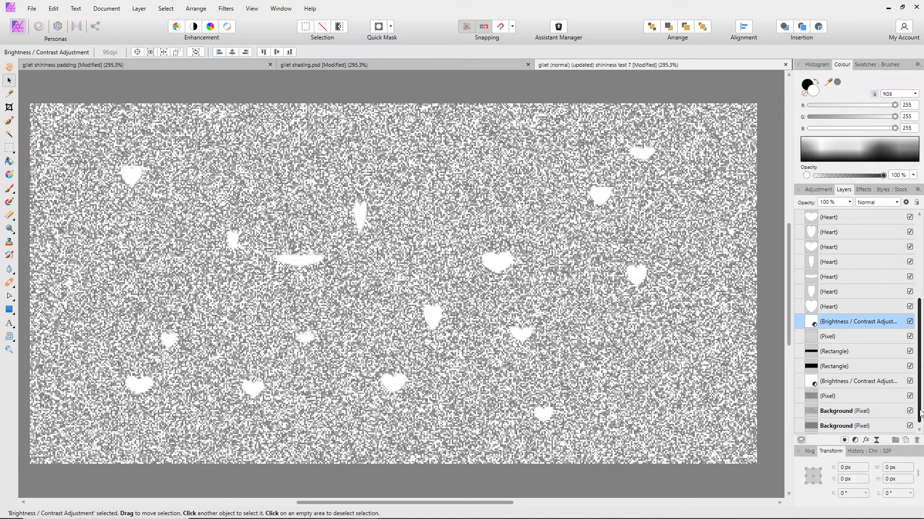
pyautogui.click(812, 339)
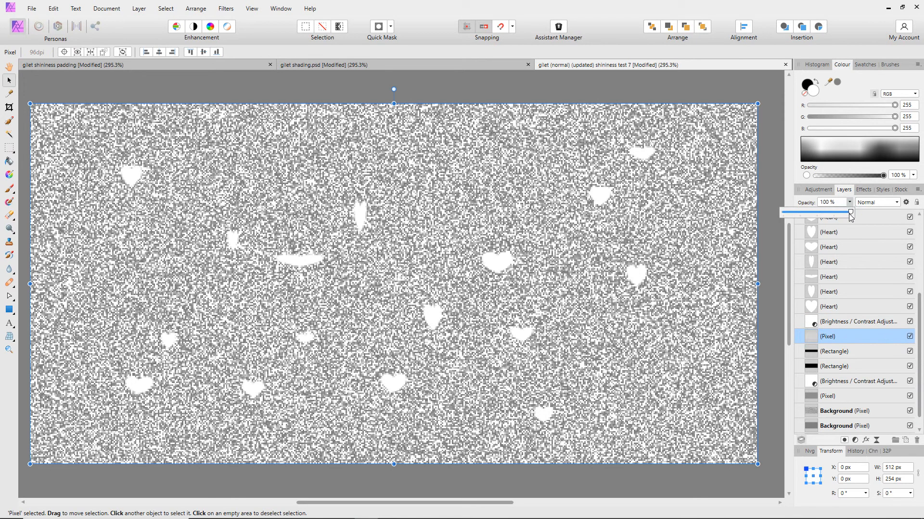
pyautogui.moveTo(850, 213); pyautogui.dragTo(821, 216)
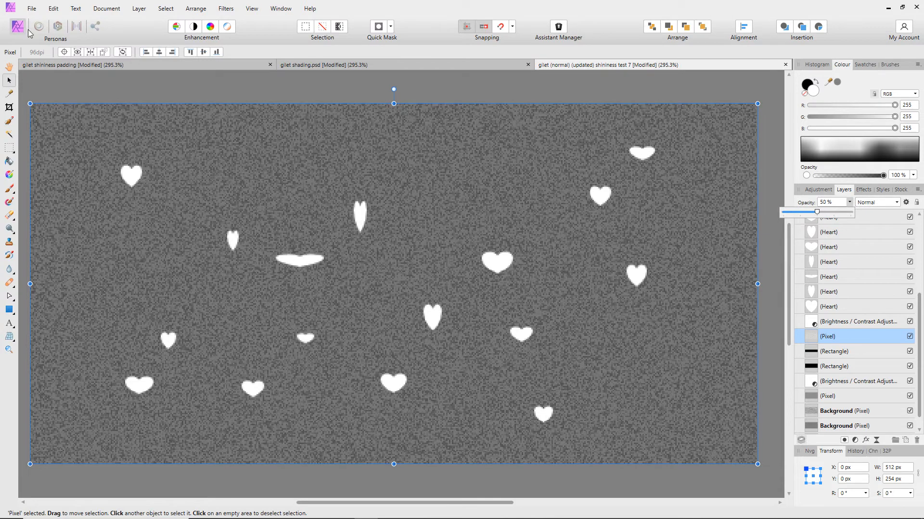
# Save the document as a new Affinity Photo file named gilet (normal) (updated) shininess test 8.
pyautogui.click(31, 8)
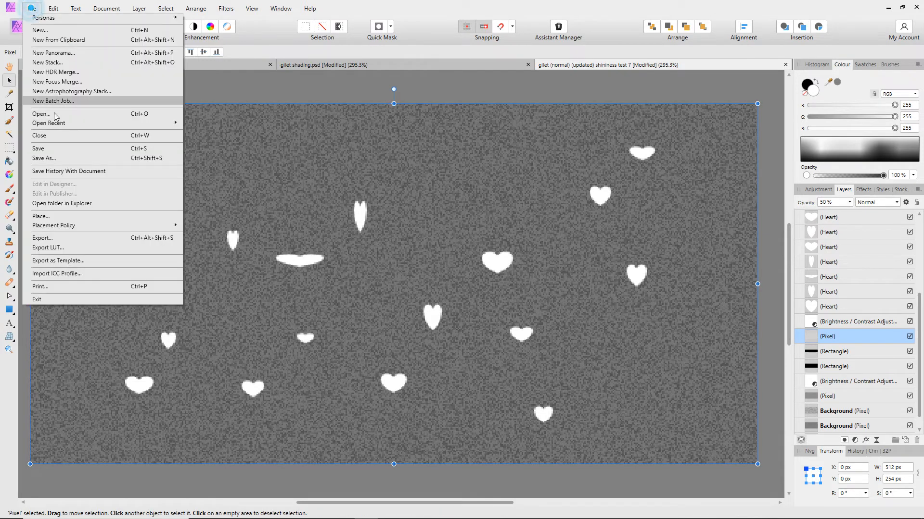
pyautogui.click(50, 162)
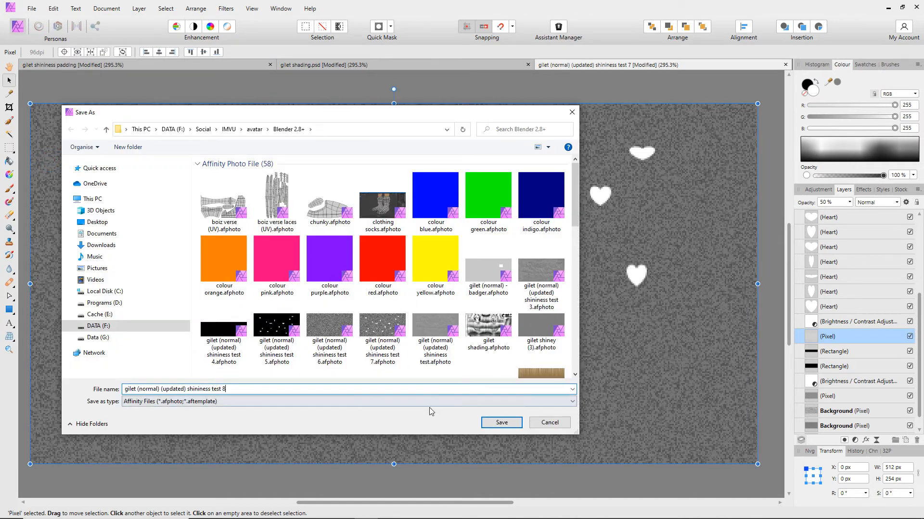
pyautogui.click(502, 422)
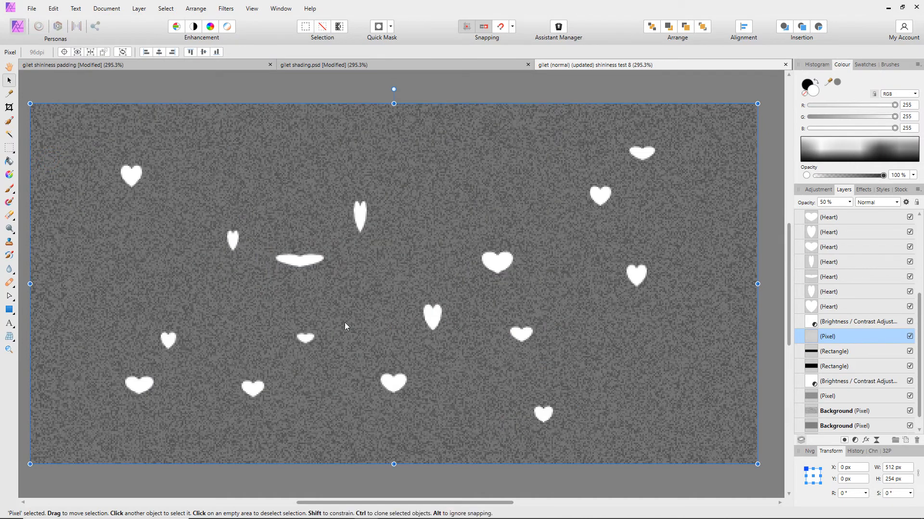
# Export the document as a PNG named gilet (normal) (updated) shininess test 8.png.
pyautogui.click(30, 9)
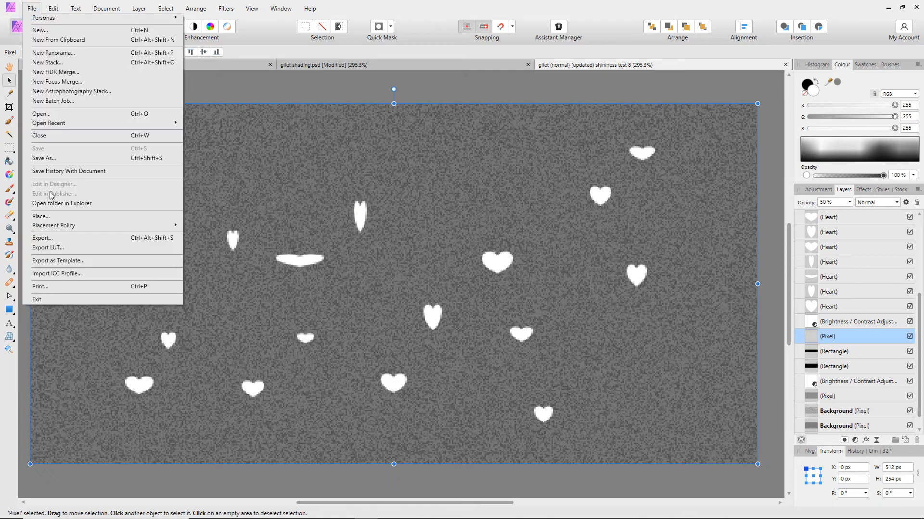
pyautogui.click(41, 238)
pyautogui.click(542, 326)
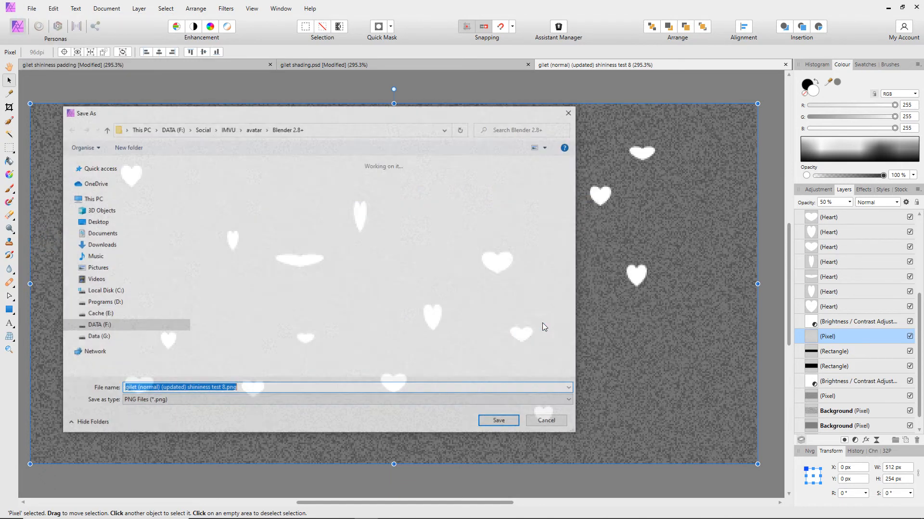
pyautogui.click(505, 423)
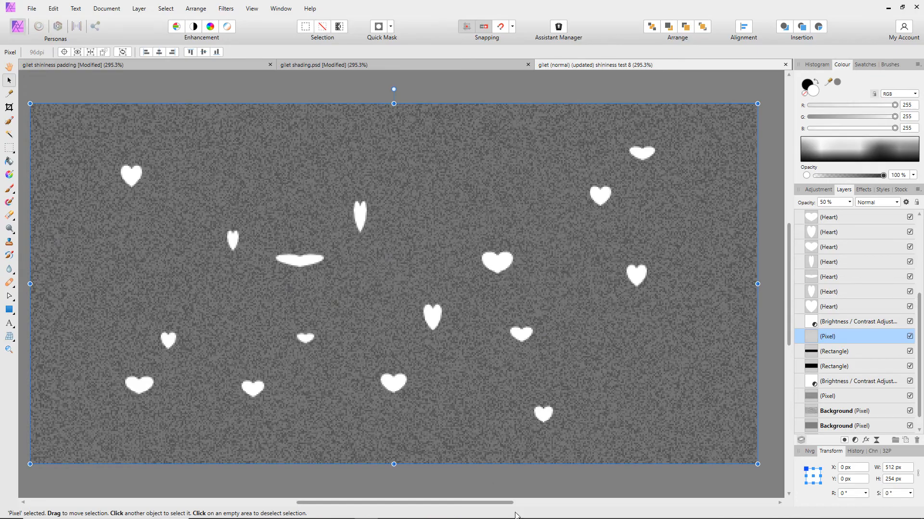
# Switch to IMVU Studio and import gilet (normal) (updated) shininess test 8.png as the gilet's shininess texture.
pyautogui.click(554, 510)
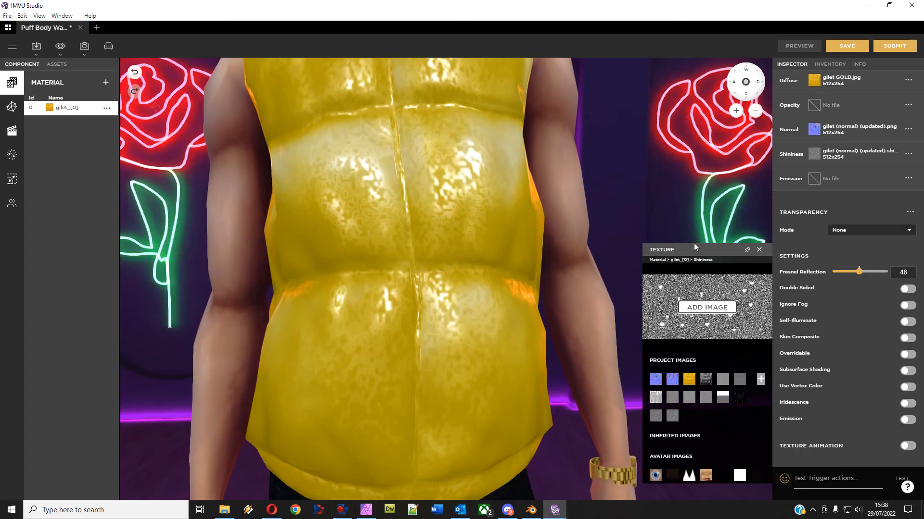
pyautogui.click(707, 307)
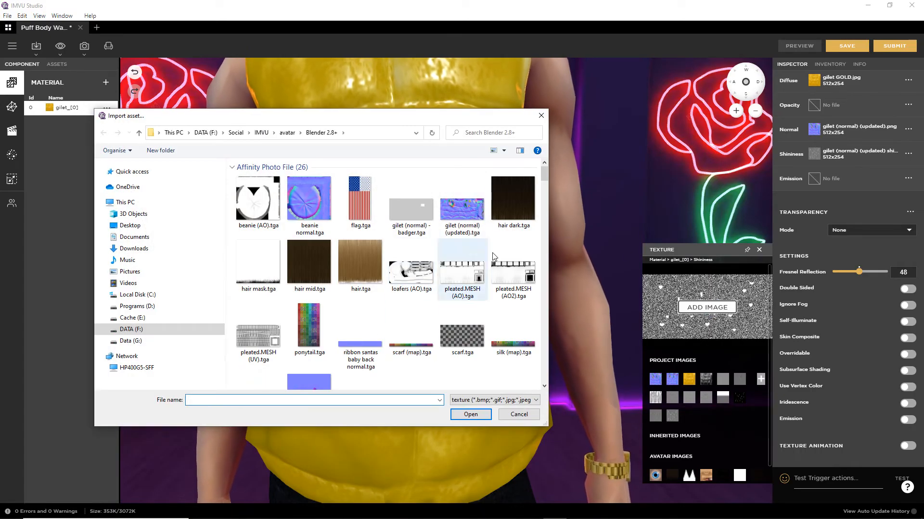
pyautogui.moveTo(543, 187); pyautogui.dragTo(541, 302)
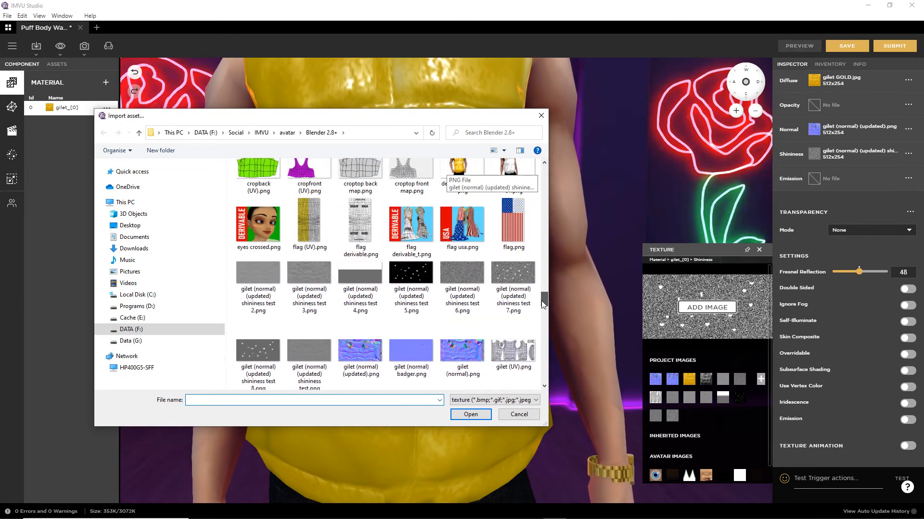
pyautogui.click(257, 354)
pyautogui.click(470, 413)
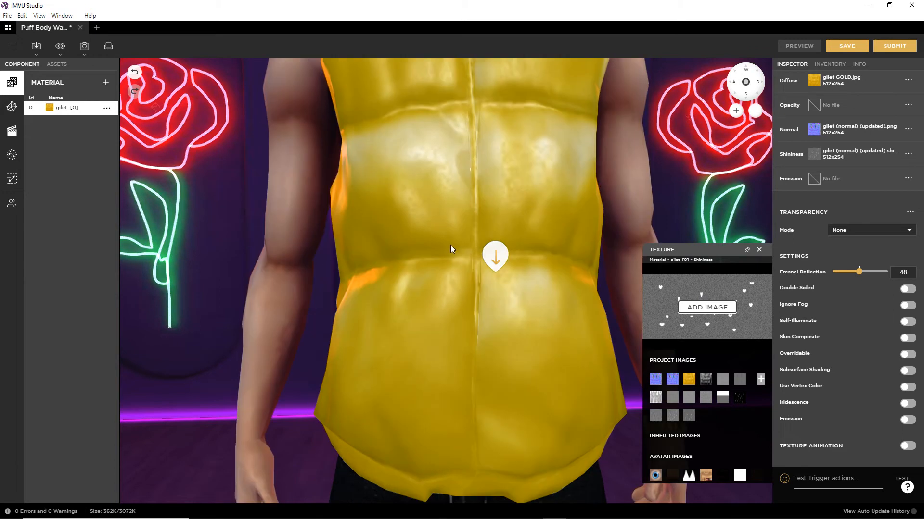
# Set the gilet's Fresnel Reflection to 100 and inspect the chest and side with the half-opacity noise map.
pyautogui.moveTo(444, 207); pyautogui.dragTo(544, 392)
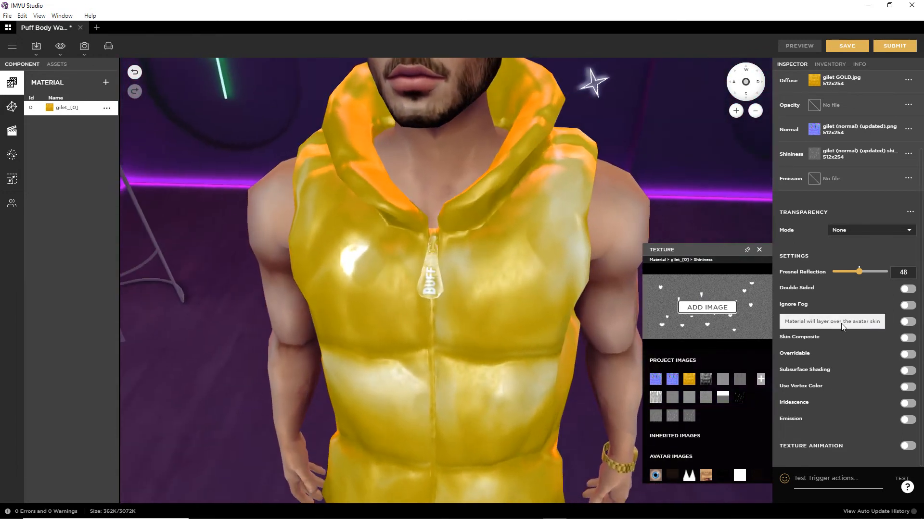
pyautogui.moveTo(858, 272); pyautogui.dragTo(890, 273)
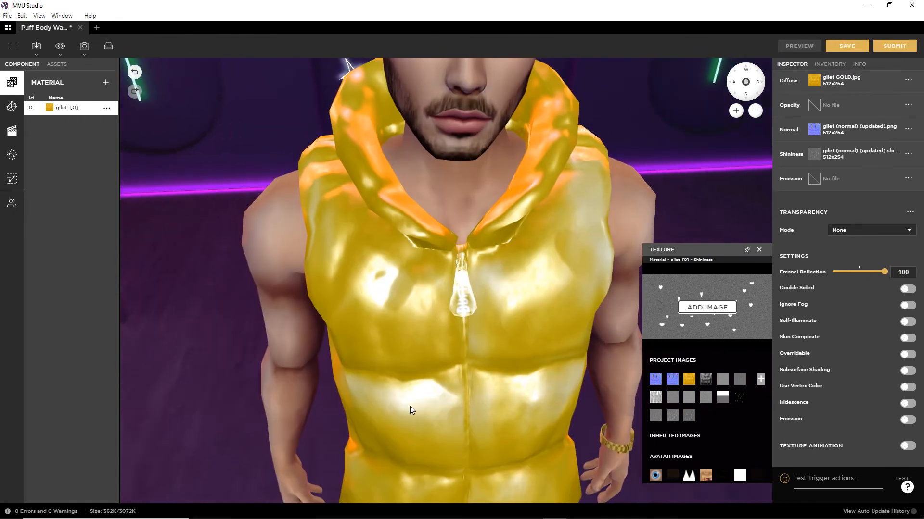
pyautogui.moveTo(410, 409); pyautogui.dragTo(436, 315)
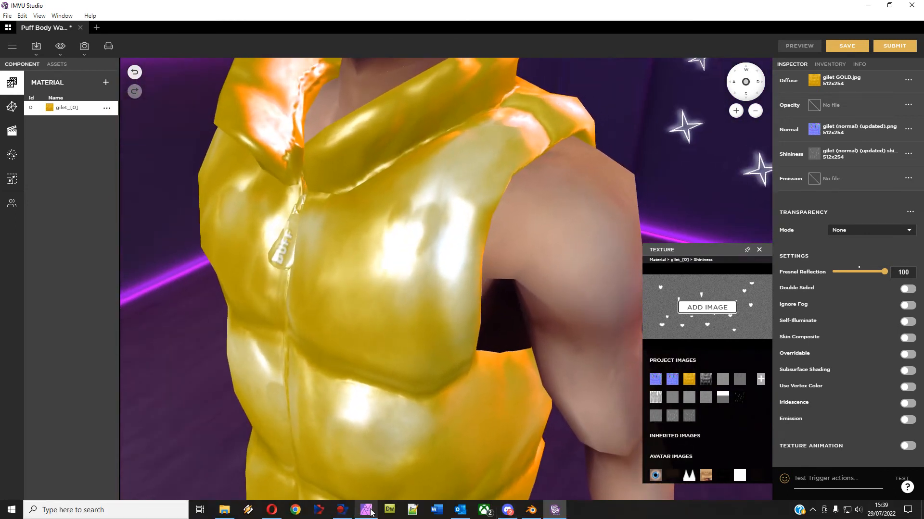
# Switch to Affinity Photo, lower the noise pixel layer's opacity to 22% and save the document.
pyautogui.click(366, 510)
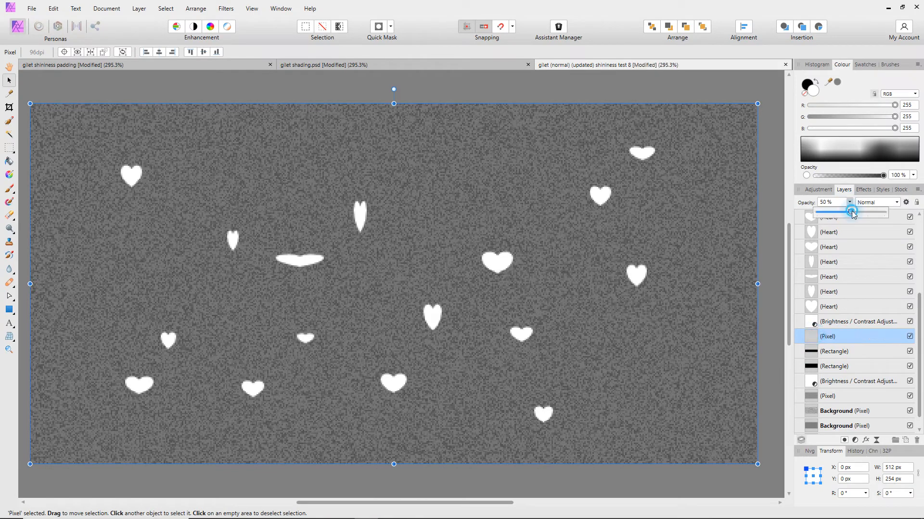
pyautogui.moveTo(851, 213); pyautogui.dragTo(837, 217)
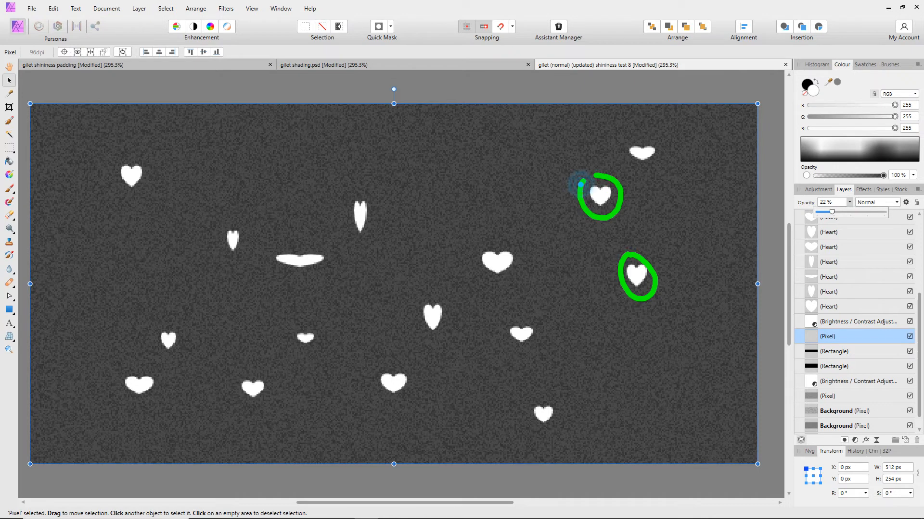
pyautogui.click(30, 9)
pyautogui.click(41, 149)
# Export the whole document as a 512 × 254 px PNG, overwriting gilet (normal) (updated) shininess test 8.png.
pyautogui.click(31, 8)
pyautogui.click(37, 235)
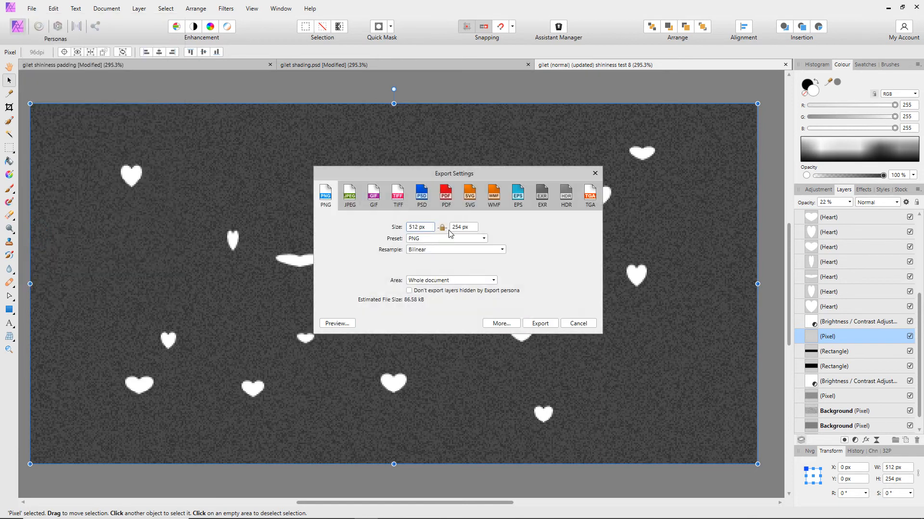
pyautogui.click(497, 325)
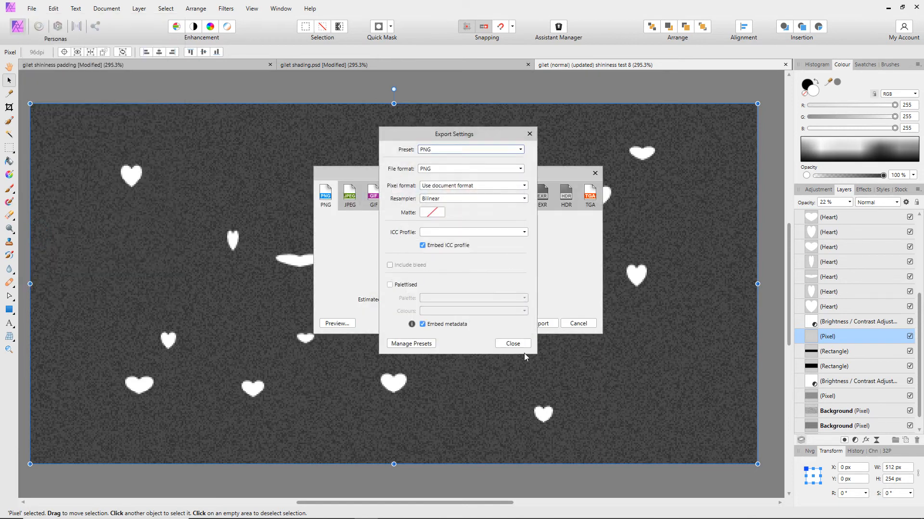
pyautogui.click(514, 344)
pyautogui.click(543, 323)
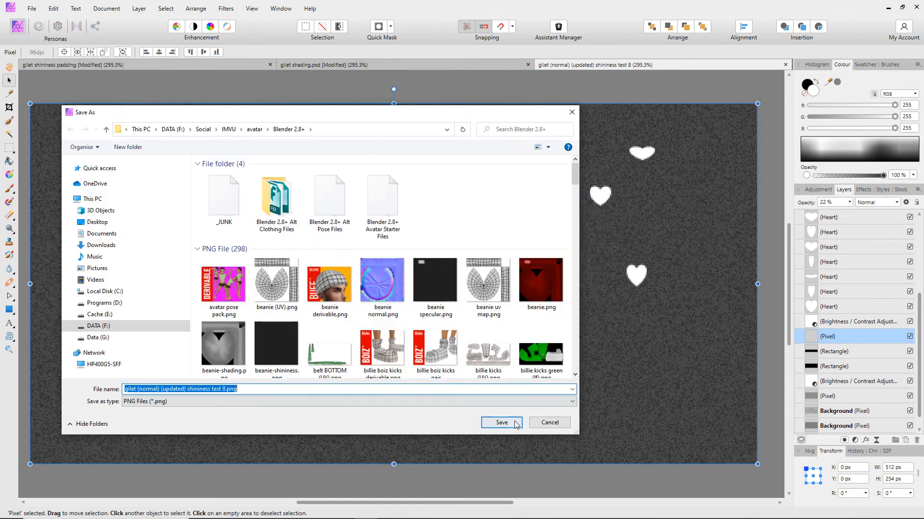
pyautogui.click(502, 424)
pyautogui.click(495, 299)
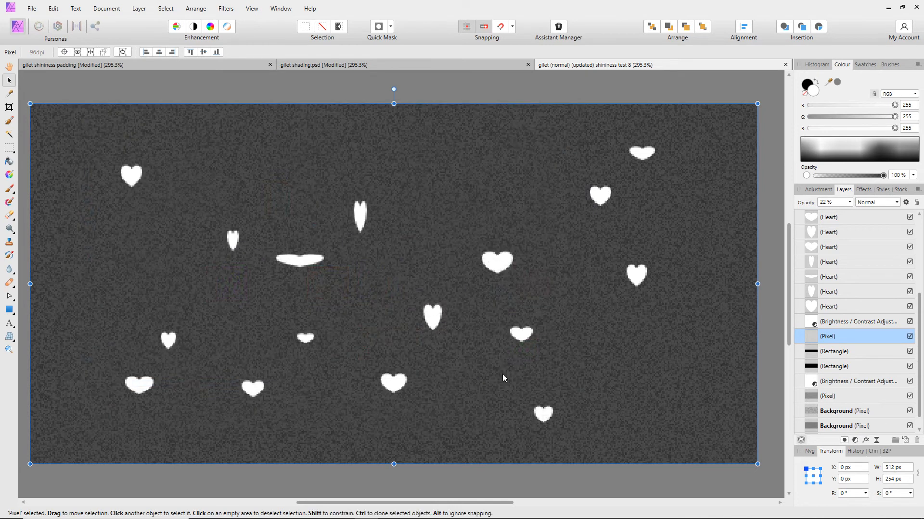
# Switch to IMVU Studio, reimport gilet (normal) (updated) shininess test 8.png as the shininess texture, refresh the preview and inspect the chest hearts.
pyautogui.click(531, 510)
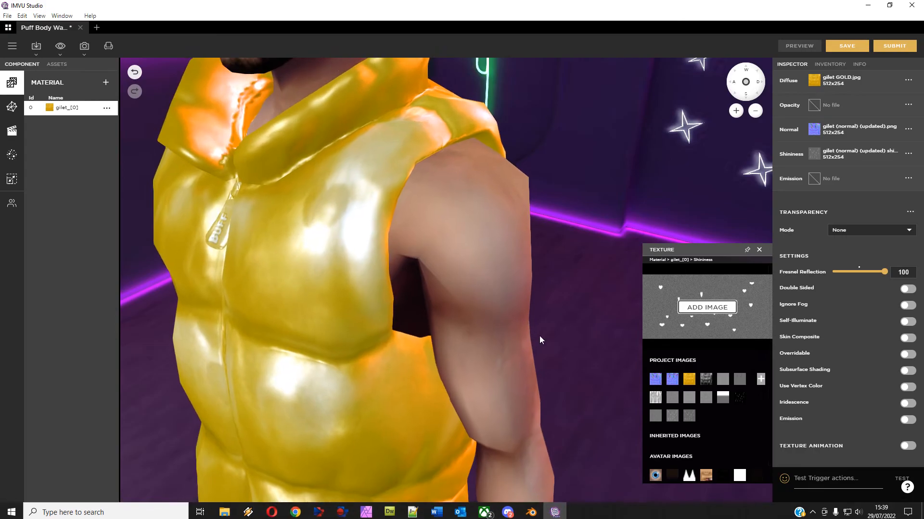
pyautogui.click(710, 306)
pyautogui.moveTo(545, 175); pyautogui.dragTo(542, 301)
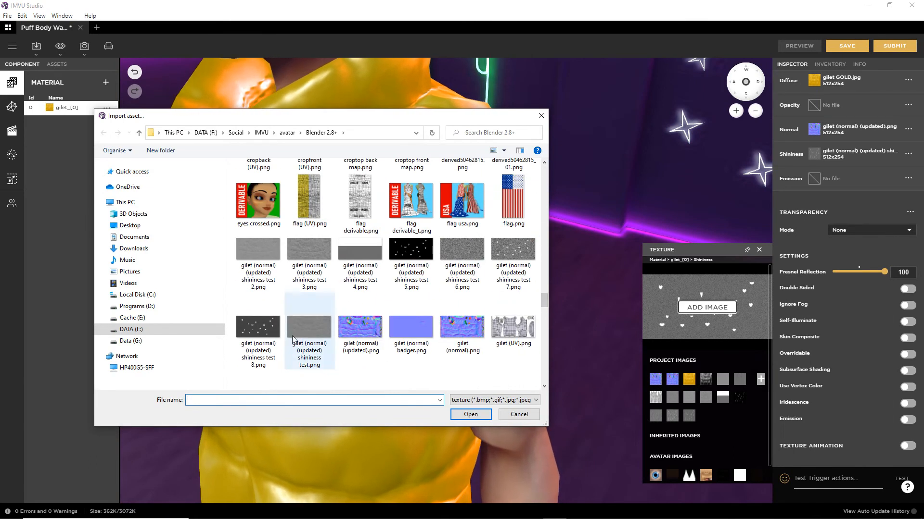
pyautogui.click(259, 332)
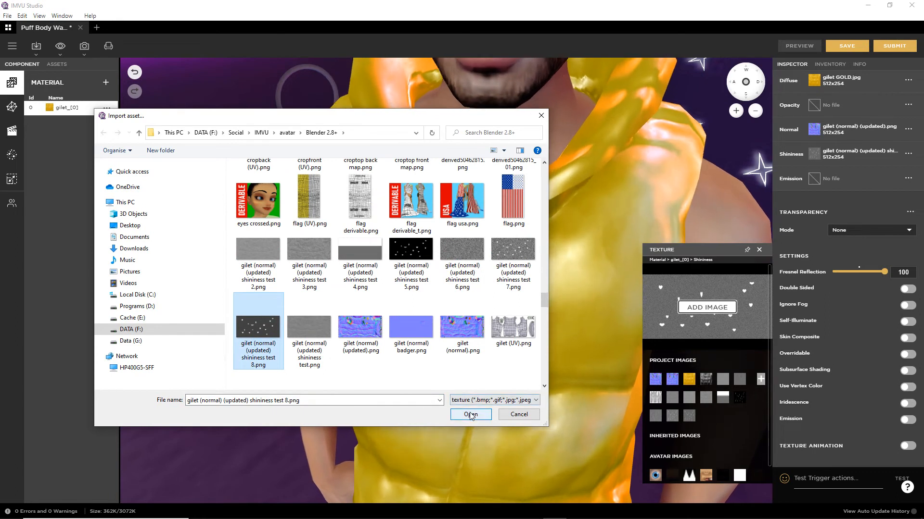
pyautogui.click(470, 415)
pyautogui.click(508, 307)
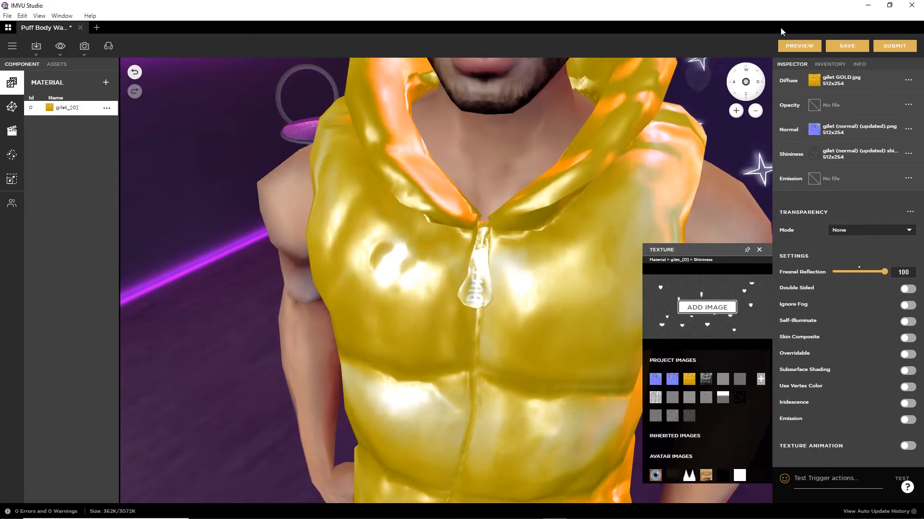
pyautogui.click(799, 45)
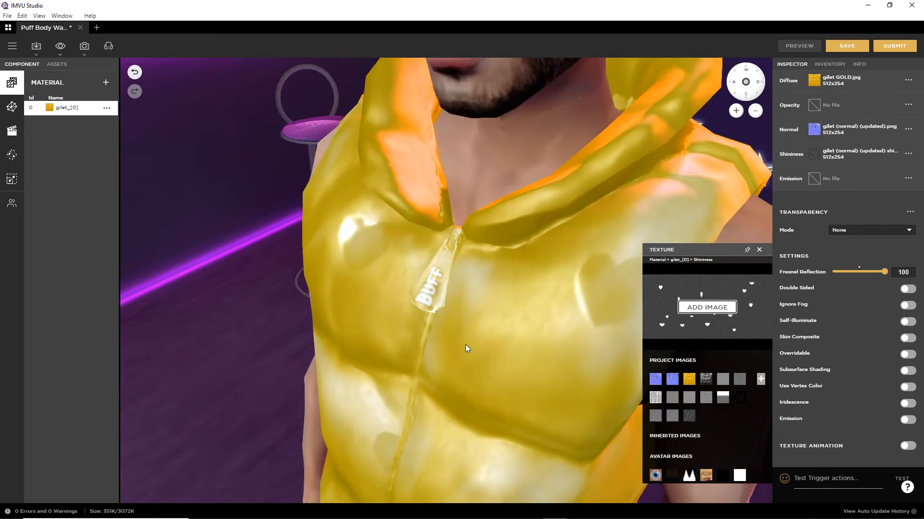
pyautogui.moveTo(512, 342)
pyautogui.mouseDown()
pyautogui.moveTo(415, 331)
pyautogui.moveTo(403, 351)
pyautogui.moveTo(429, 330)
pyautogui.moveTo(383, 330)
pyautogui.moveTo(383, 359)
pyautogui.moveTo(394, 348)
pyautogui.moveTo(387, 356)
pyautogui.mouseUp()
pyautogui.hotkey('ctrl', '2')
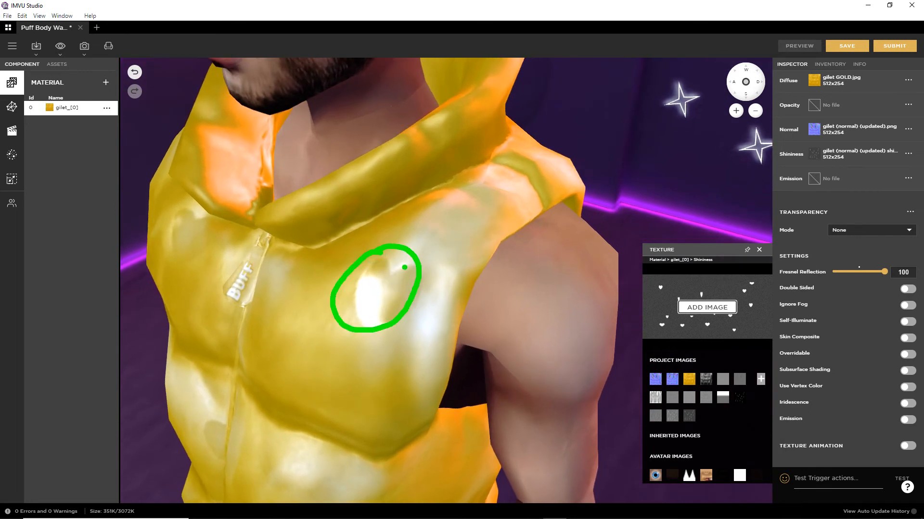
# Inspect the gilet's chest, zip and lower front panels from several angles with the 22% noise shininess map.
pyautogui.press('Escape')
pyautogui.moveTo(370, 291)
pyautogui.mouseDown()
pyautogui.moveTo(403, 313)
pyautogui.moveTo(357, 330)
pyautogui.moveTo(357, 309)
pyautogui.moveTo(362, 331)
pyautogui.moveTo(391, 316)
pyautogui.moveTo(393, 301)
pyautogui.moveTo(449, 305)
pyautogui.moveTo(457, 368)
pyautogui.mouseUp()
pyautogui.moveTo(457, 368); pyautogui.dragTo(414, 218, button='right')
pyautogui.scroll(-4, 397, 296)
pyautogui.moveTo(383, 304)
pyautogui.mouseDown()
pyautogui.moveTo(495, 295)
pyautogui.moveTo(251, 336)
pyautogui.moveTo(391, 328)
pyautogui.moveTo(282, 366)
pyautogui.moveTo(359, 391)
pyautogui.moveTo(260, 378)
pyautogui.moveTo(258, 394)
pyautogui.moveTo(368, 395)
pyautogui.moveTo(366, 383)
pyautogui.moveTo(166, 385)
pyautogui.moveTo(214, 388)
pyautogui.moveTo(195, 385)
pyautogui.mouseUp()
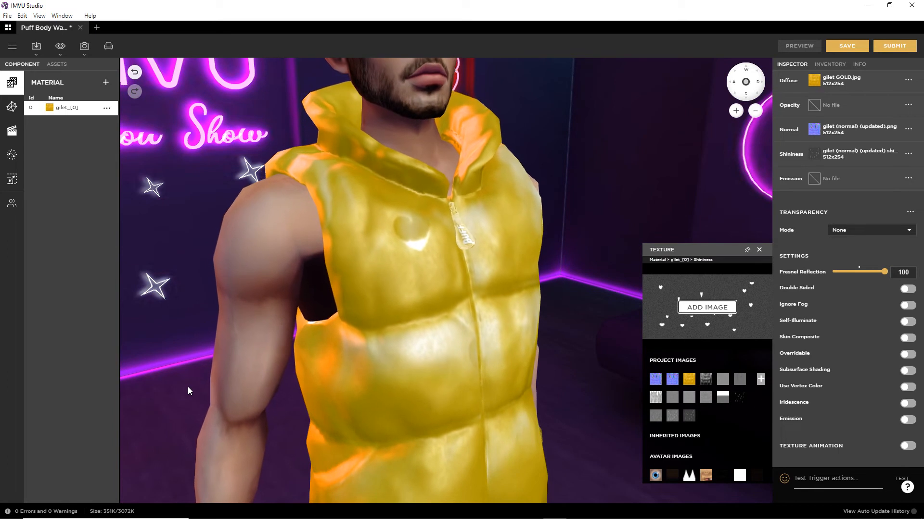
pyautogui.moveTo(413, 515)
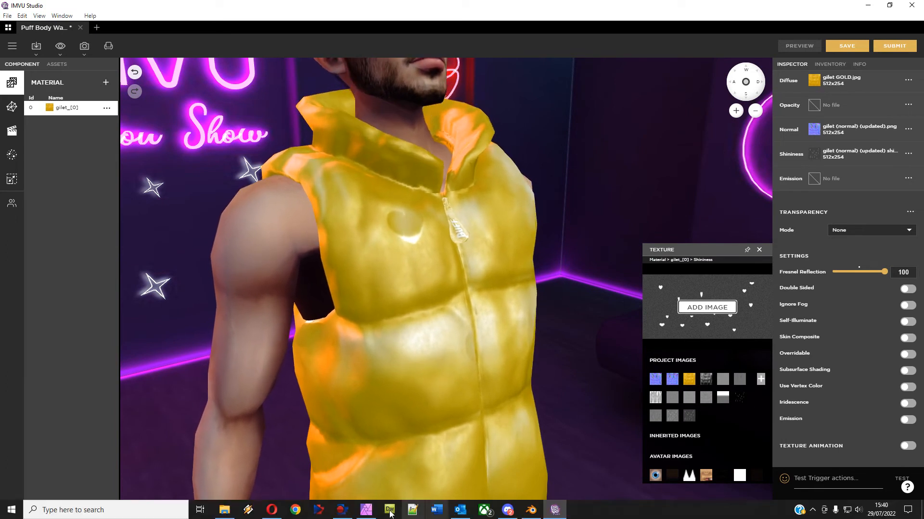
pyautogui.moveTo(365, 511)
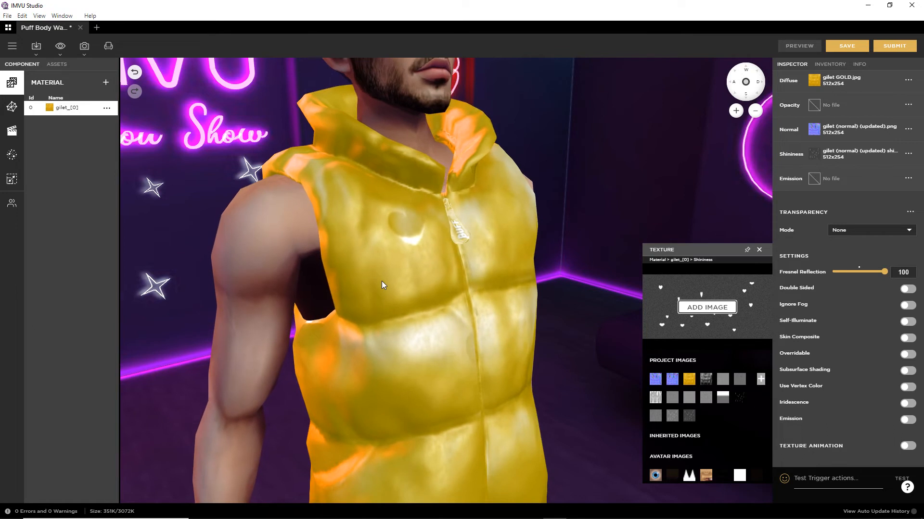
pyautogui.moveTo(449, 363); pyautogui.dragTo(451, 336)
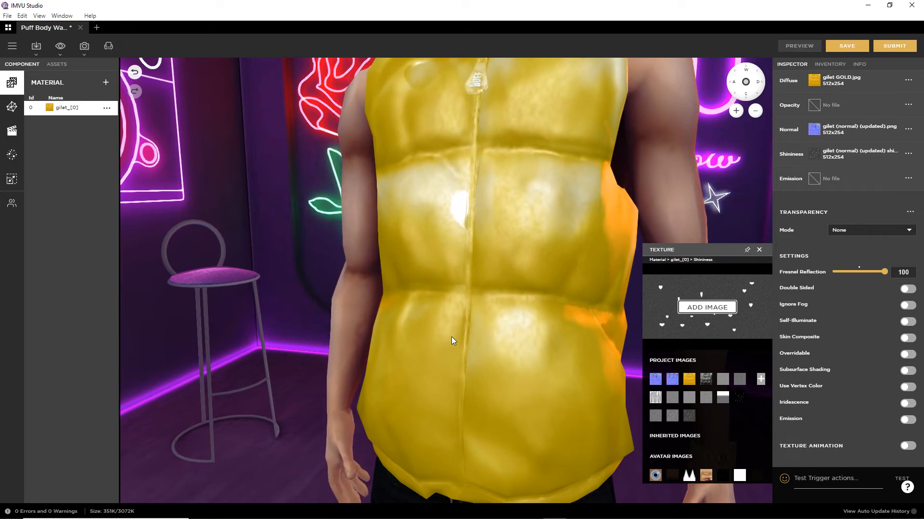
pyautogui.moveTo(442, 312); pyautogui.dragTo(391, 363, button='right')
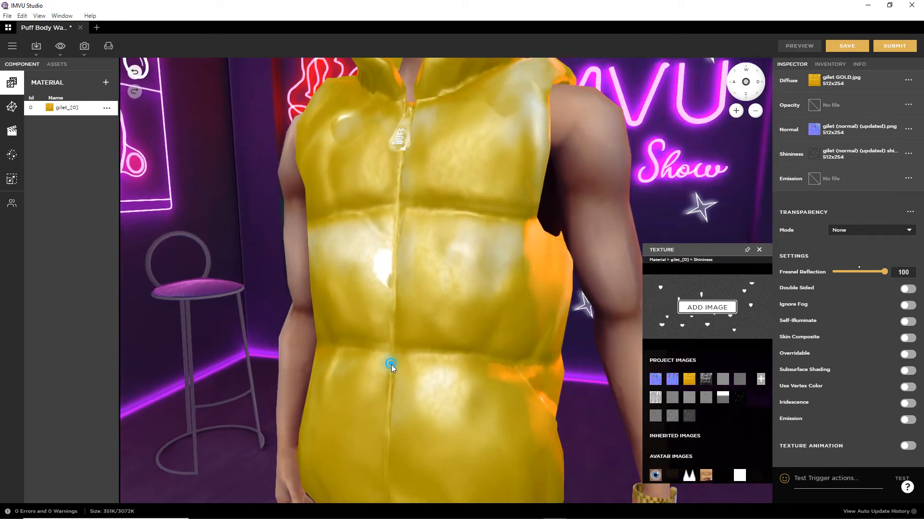
pyautogui.moveTo(391, 363); pyautogui.dragTo(420, 405)
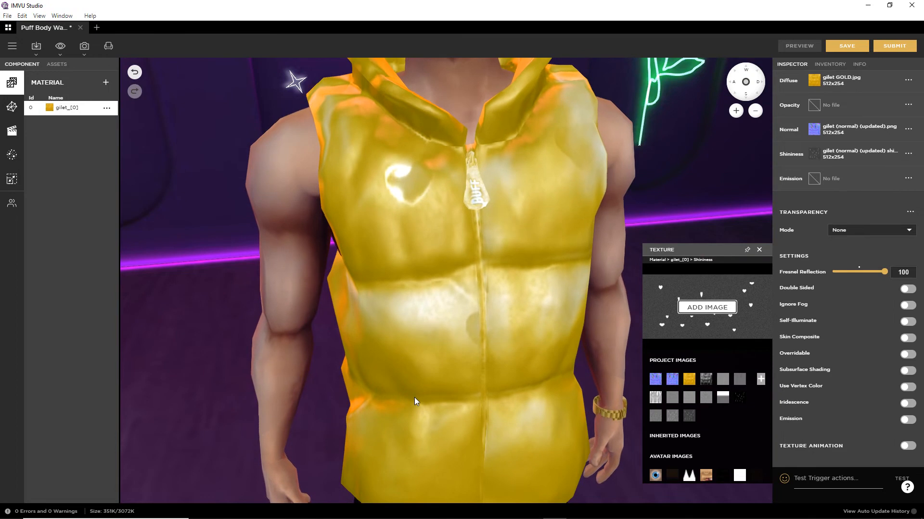
pyautogui.moveTo(358, 382); pyautogui.dragTo(423, 340)
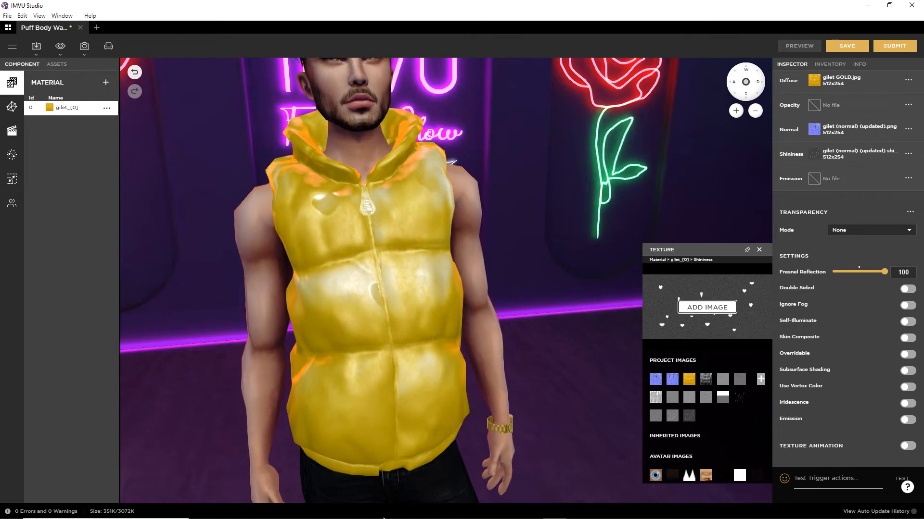
# Switch to Affinity Photo, hide the noise pixel layer, its Brightness / Contrast and the upper rectangle, and stretch the remaining rectangle up to 272 px high.
pyautogui.click(366, 514)
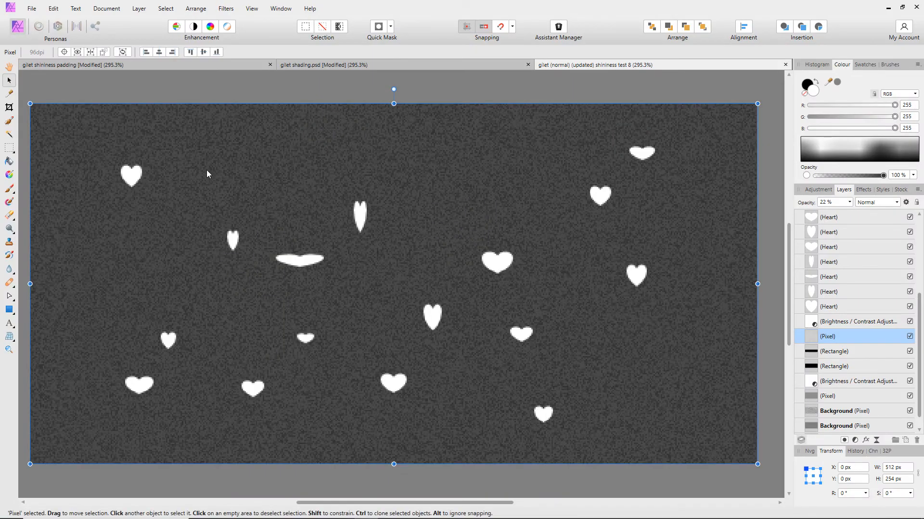
pyautogui.click(909, 336)
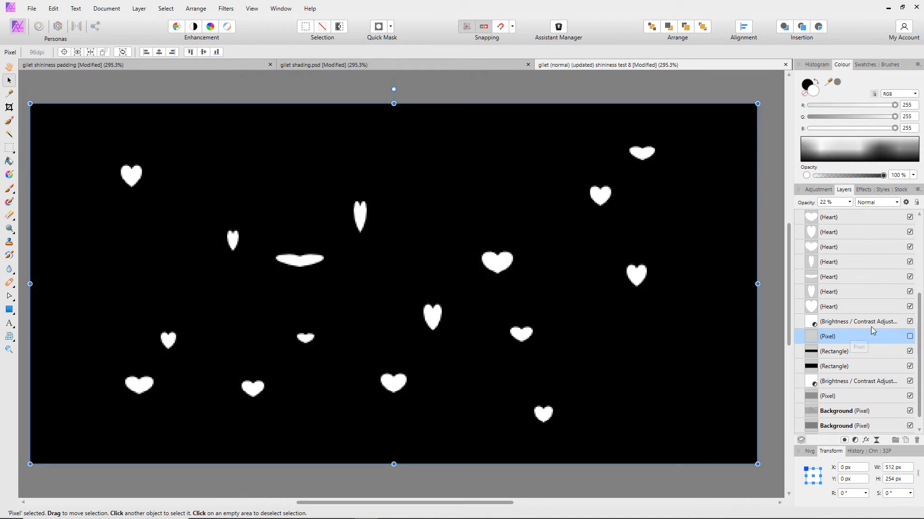
pyautogui.click(910, 321)
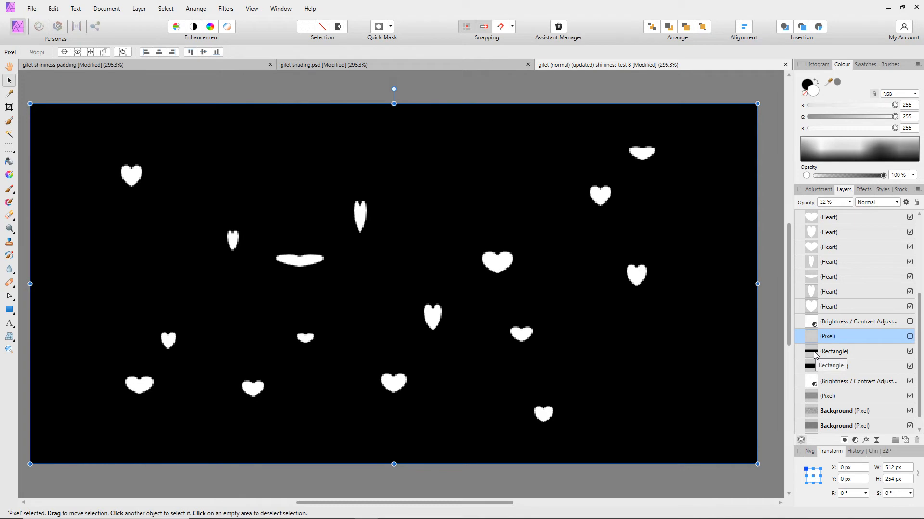
pyautogui.click(910, 351)
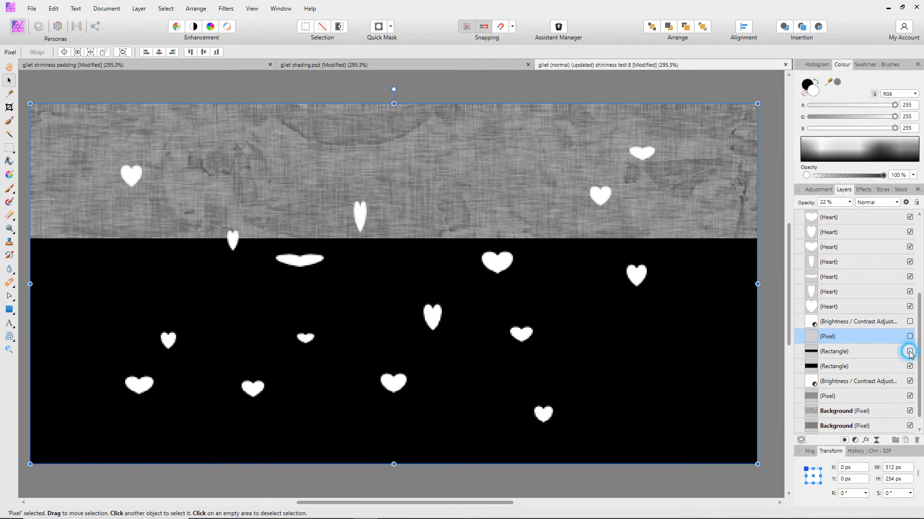
pyautogui.click(814, 367)
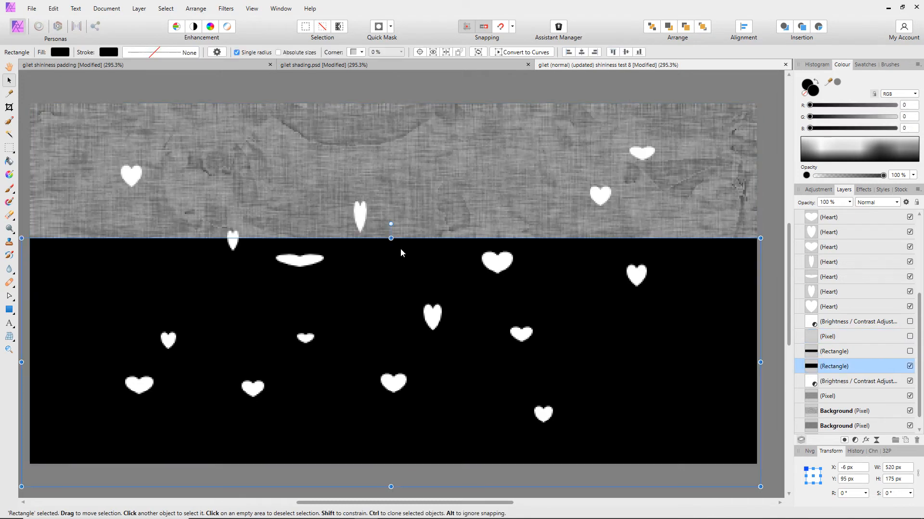
pyautogui.moveTo(390, 238); pyautogui.dragTo(390, 101)
# Add a default Gradient Map adjustment above the black background rectangle.
pyautogui.click(815, 189)
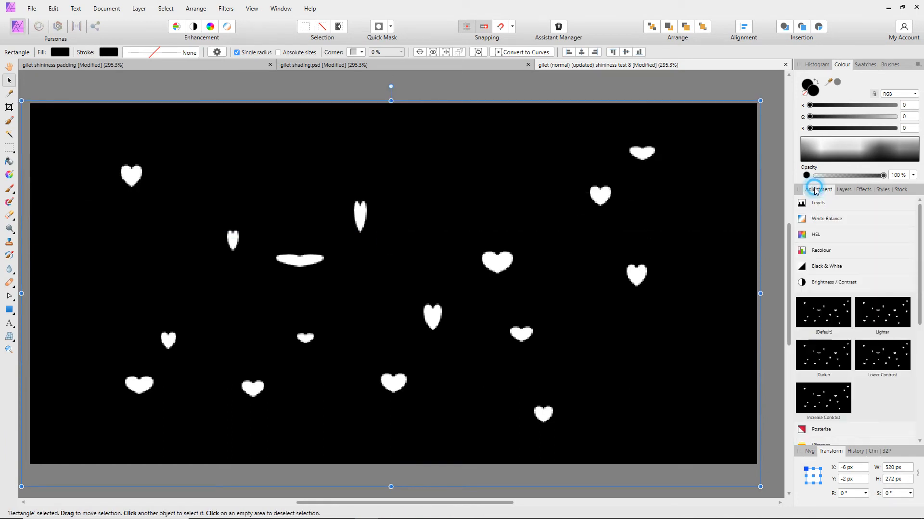
pyautogui.click(820, 281)
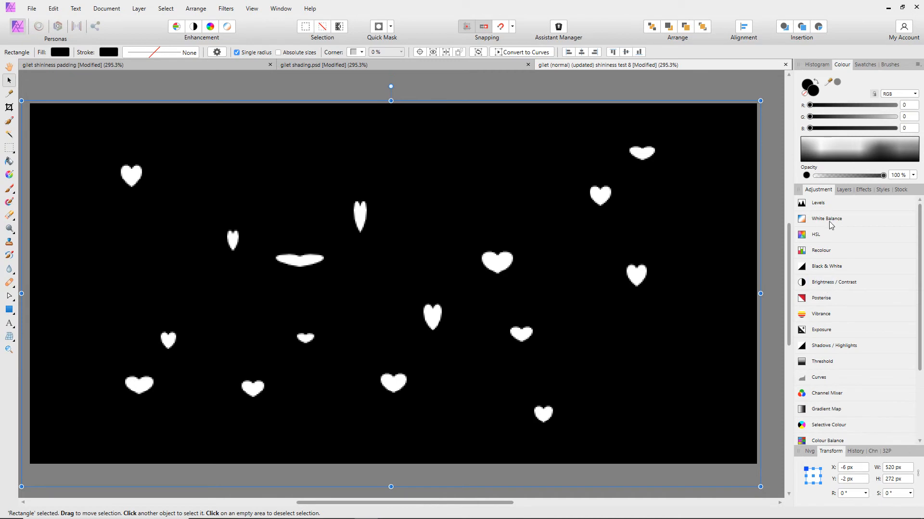
pyautogui.scroll(-1, 835, 388)
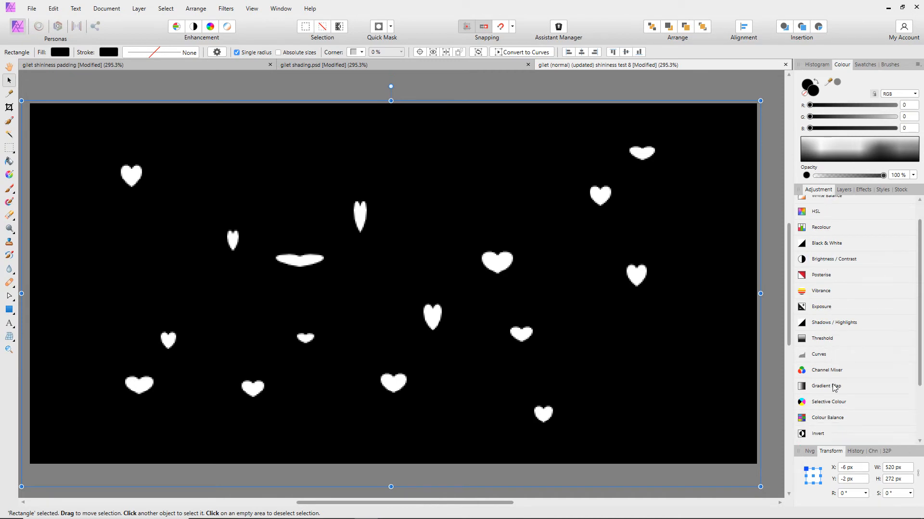
pyautogui.click(827, 388)
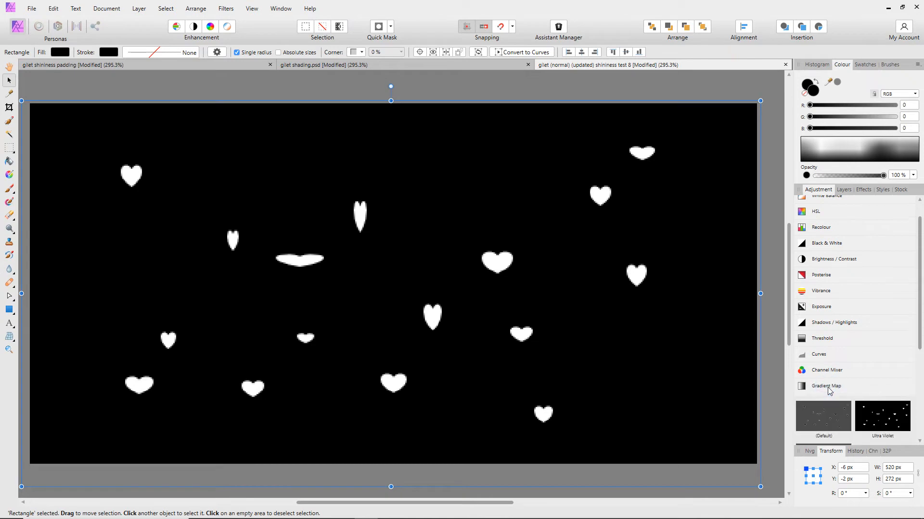
pyautogui.scroll(-3, 826, 376)
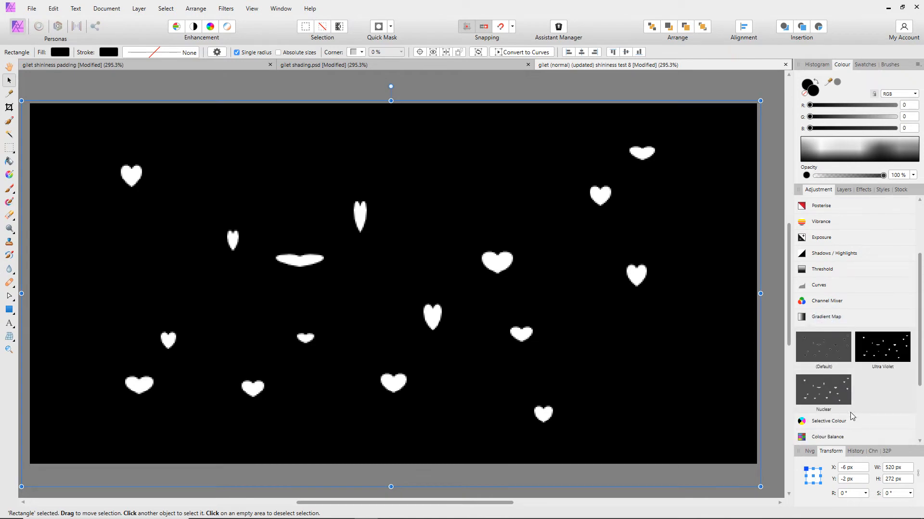
pyautogui.click(844, 355)
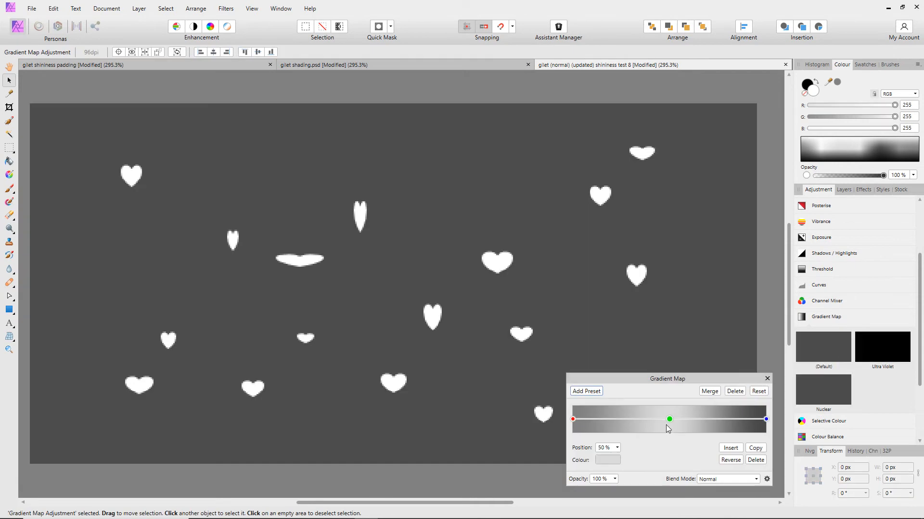
# Try the gradient map's middle stop at 78% and delete that stop.
pyautogui.moveTo(671, 423); pyautogui.dragTo(725, 425)
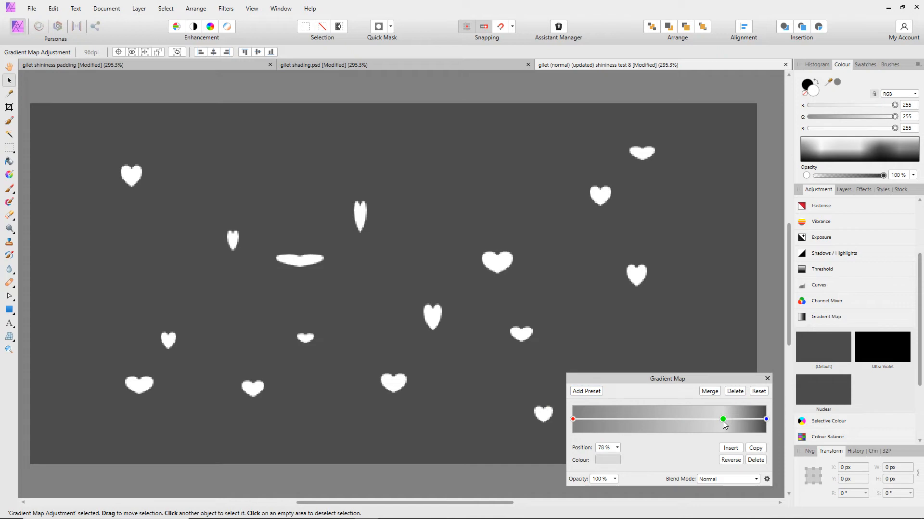
pyautogui.click(573, 420)
pyautogui.click(765, 420)
pyautogui.click(723, 420)
pyautogui.click(756, 460)
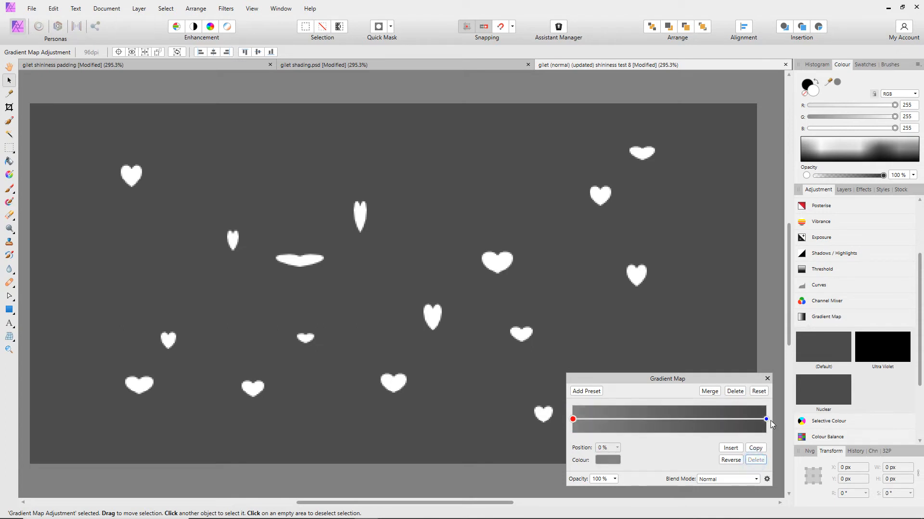
# Recolour the gradient map's end stop to black (RGB 0, 0, 0) and its start stop to white (RGB 255, 255, 255).
pyautogui.click(765, 419)
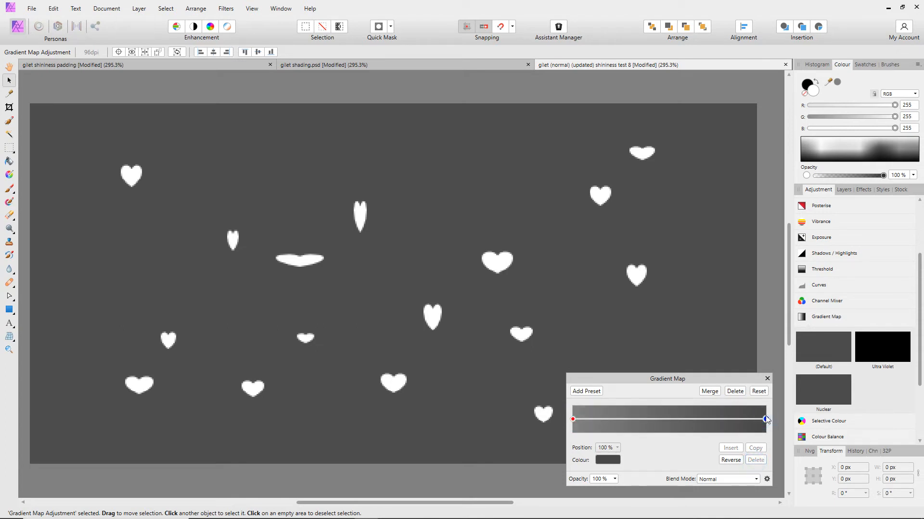
pyautogui.click(612, 461)
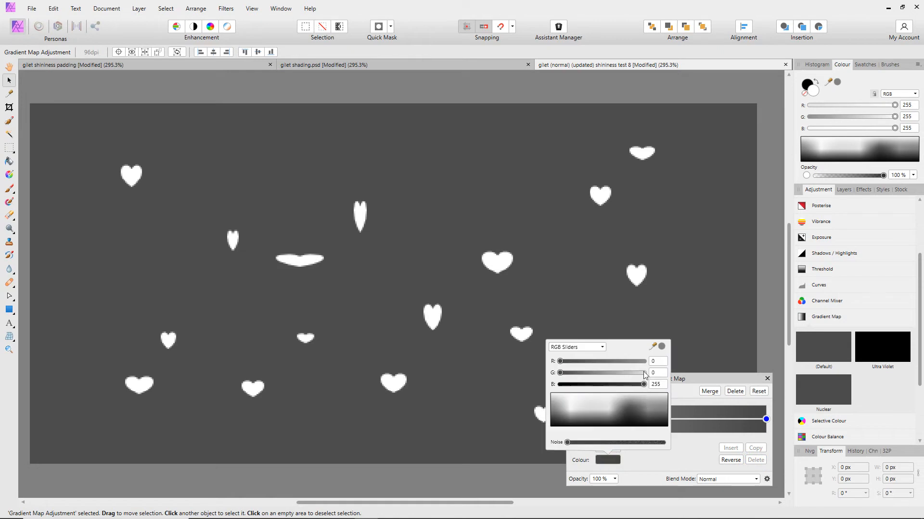
pyautogui.moveTo(654, 413); pyautogui.dragTo(677, 436)
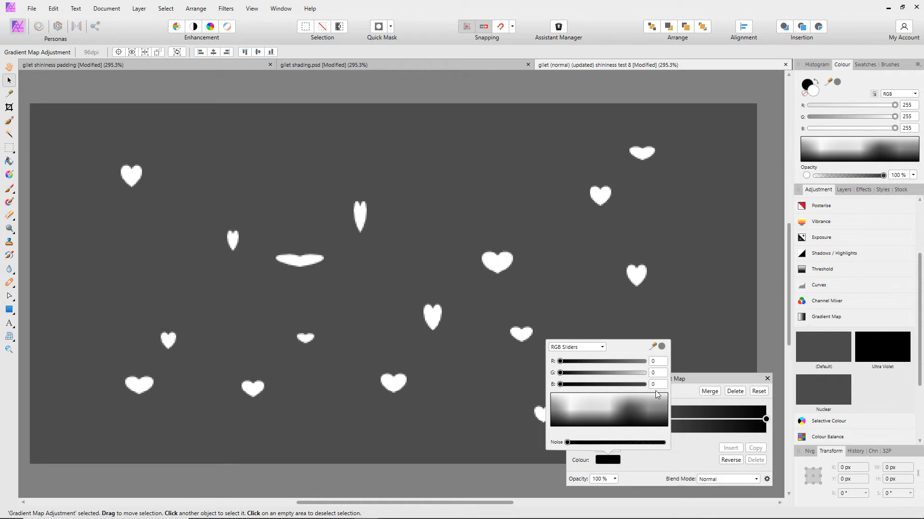
pyautogui.click(693, 379)
pyautogui.click(572, 420)
pyautogui.click(607, 460)
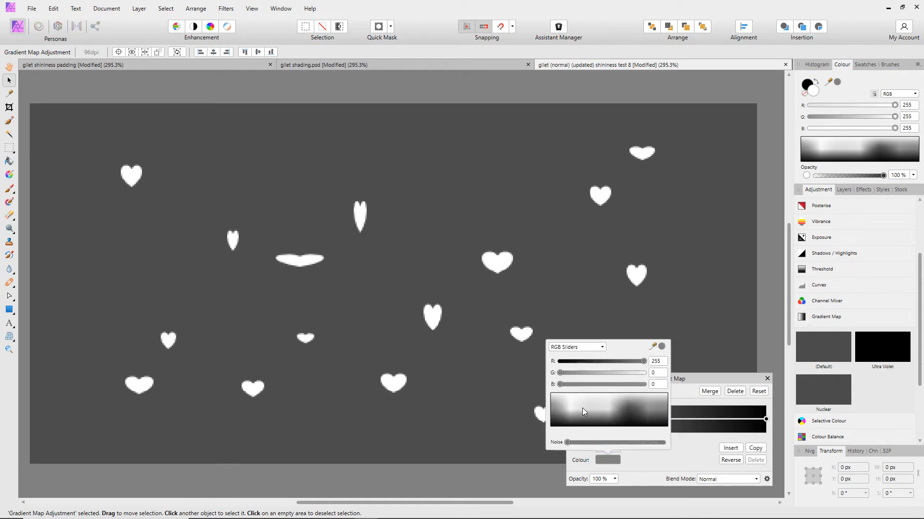
pyautogui.click(571, 395)
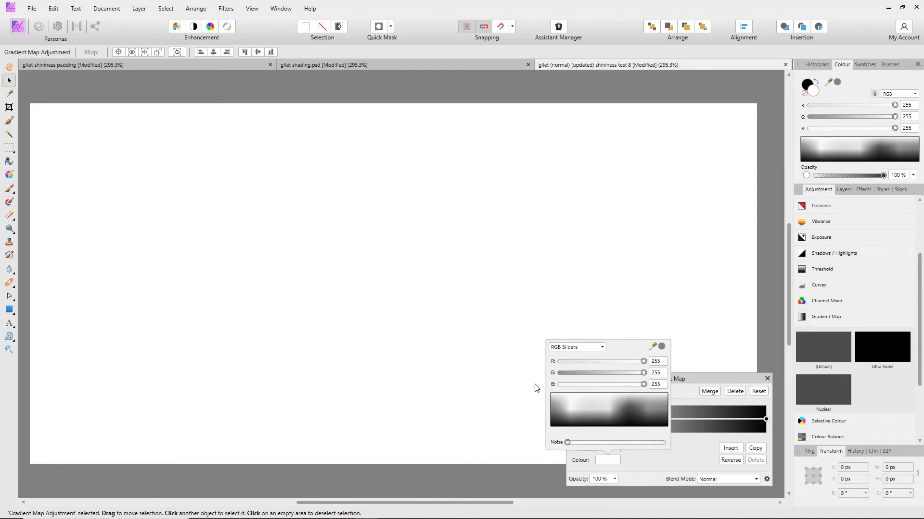
pyautogui.click(692, 380)
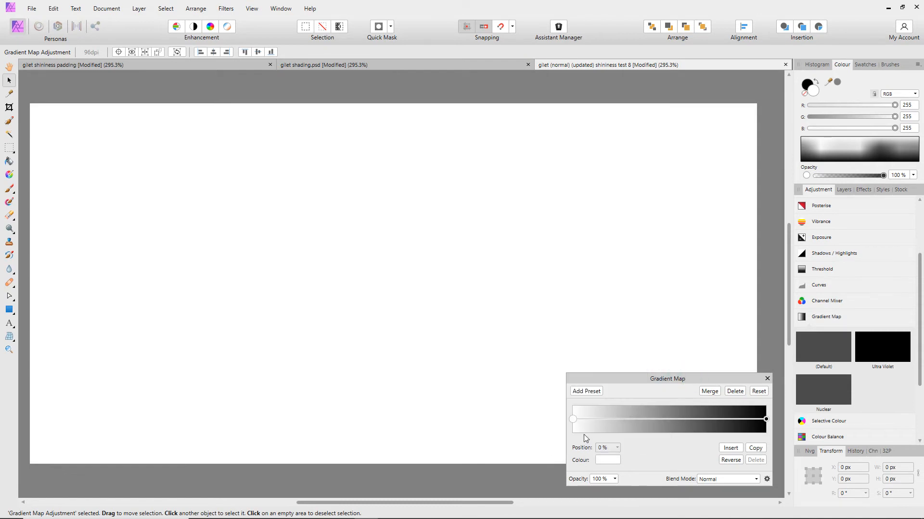
# Check the gradient map's blend modes, lower its opacity to 0% and close its settings.
pyautogui.click(767, 420)
pyautogui.click(722, 480)
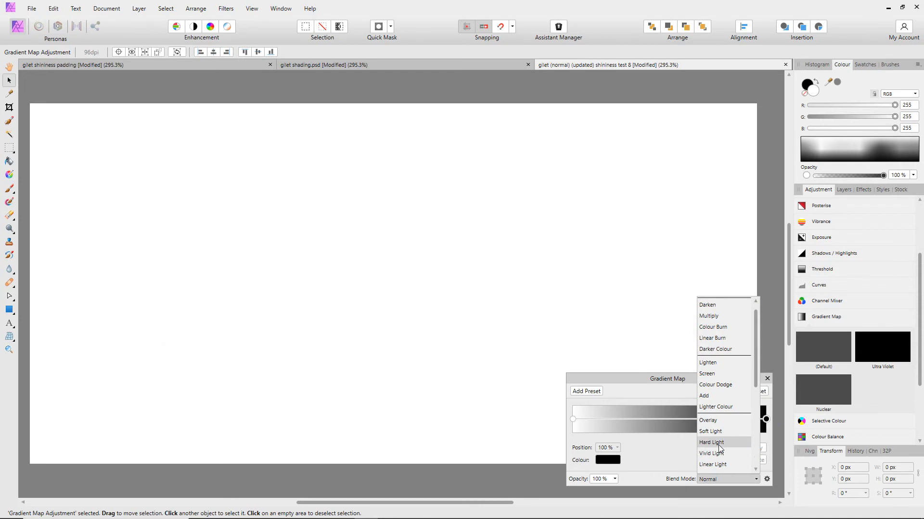
pyautogui.scroll(-1, 718, 445)
pyautogui.click(638, 468)
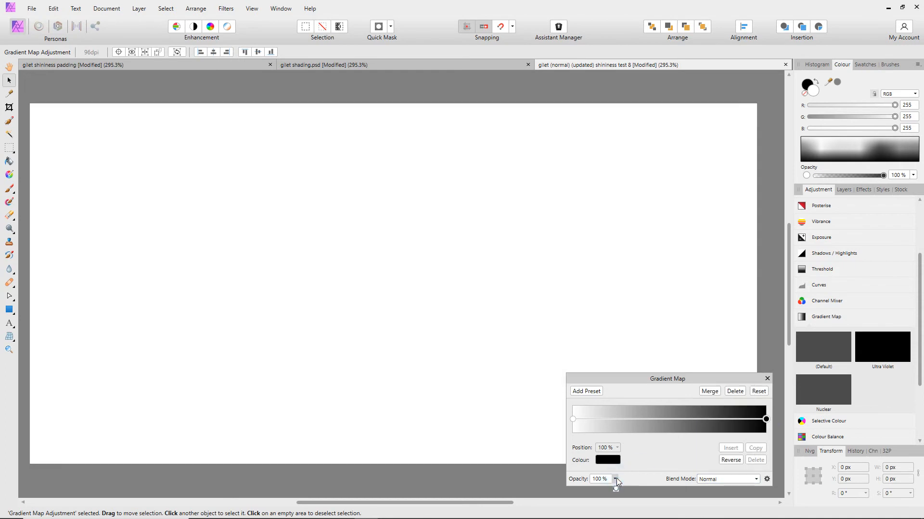
pyautogui.moveTo(617, 489); pyautogui.dragTo(525, 489)
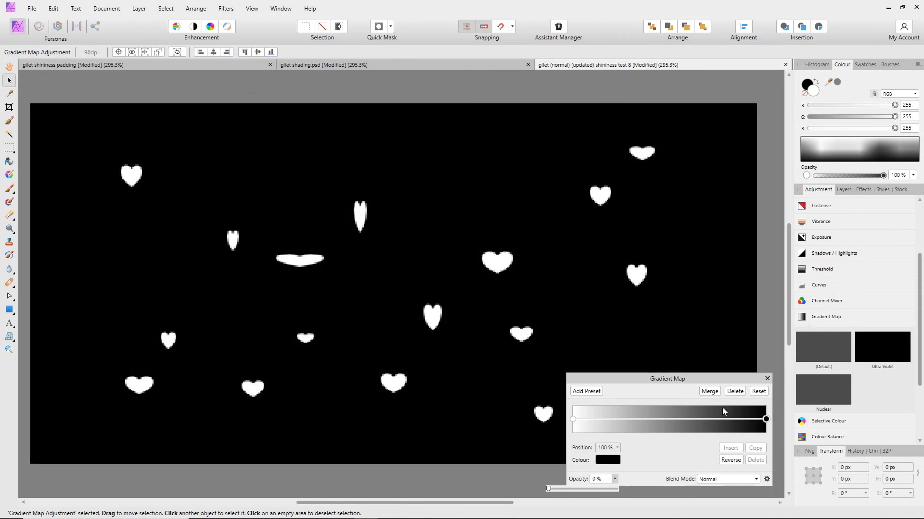
pyautogui.click(767, 379)
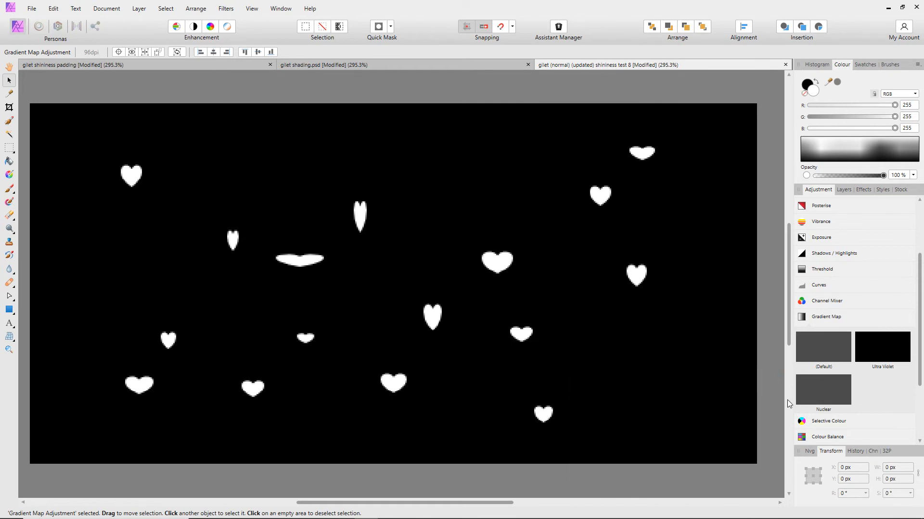
# Collapse the gradient map presets and select the black background rectangle.
pyautogui.click(827, 317)
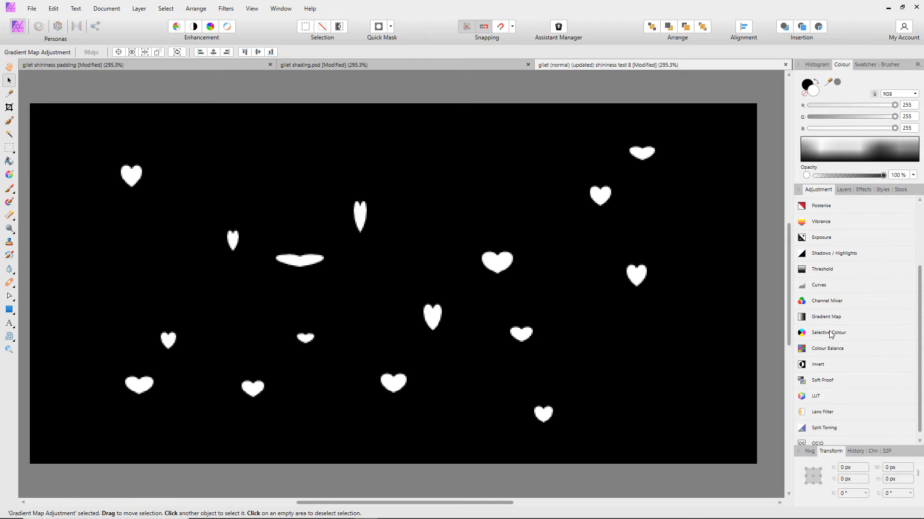
pyautogui.scroll(3, 889, 372)
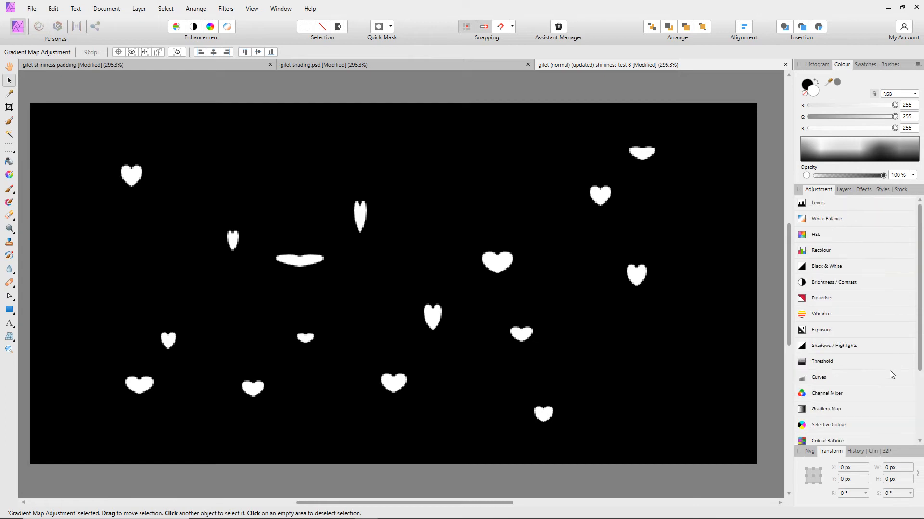
pyautogui.click(742, 273)
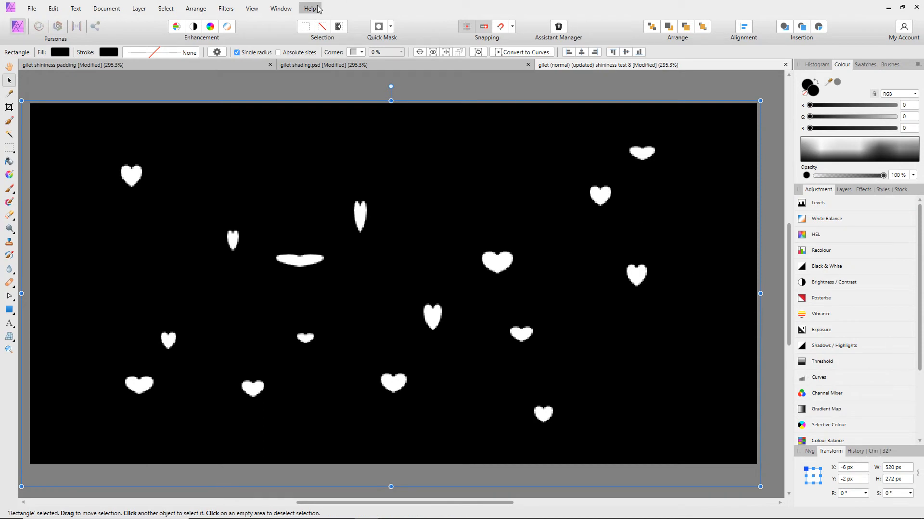
# Turn off the document's transparent background.
pyautogui.click(226, 10)
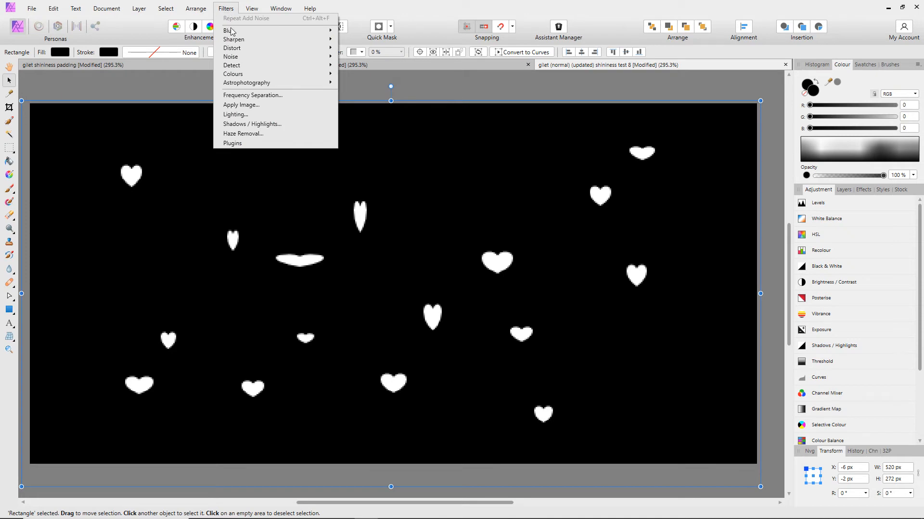
pyautogui.moveTo(189, 13)
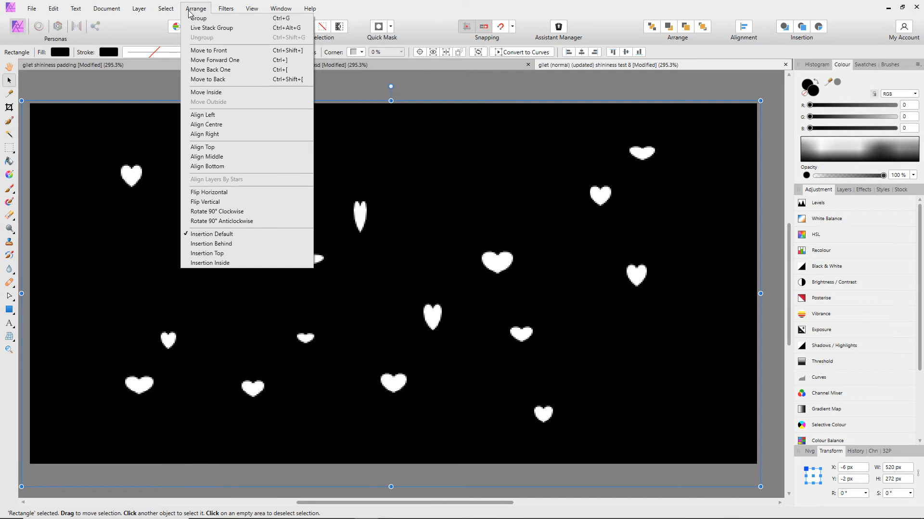
pyautogui.moveTo(144, 12)
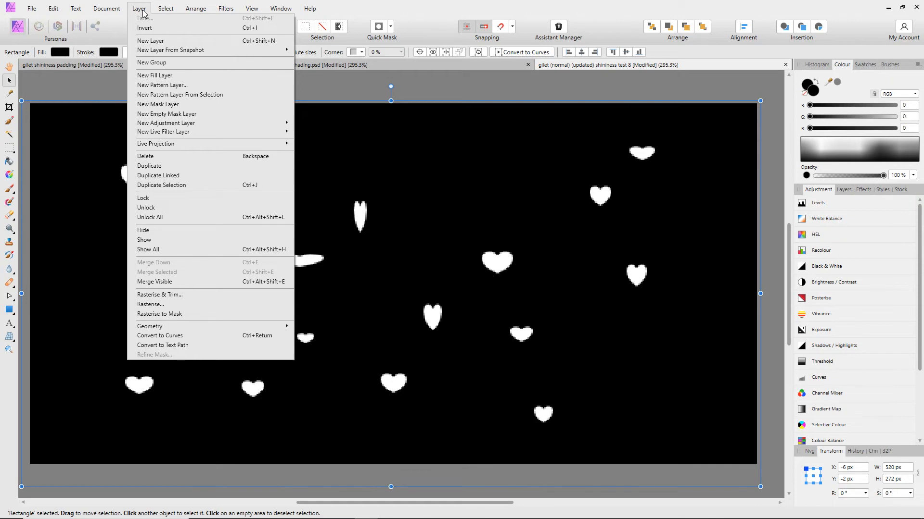
pyautogui.moveTo(112, 12)
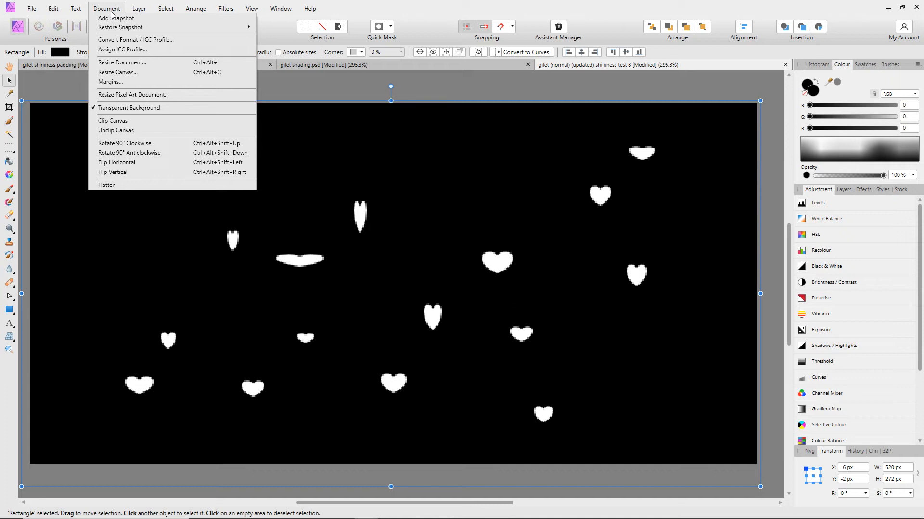
pyautogui.click(115, 107)
pyautogui.click(106, 10)
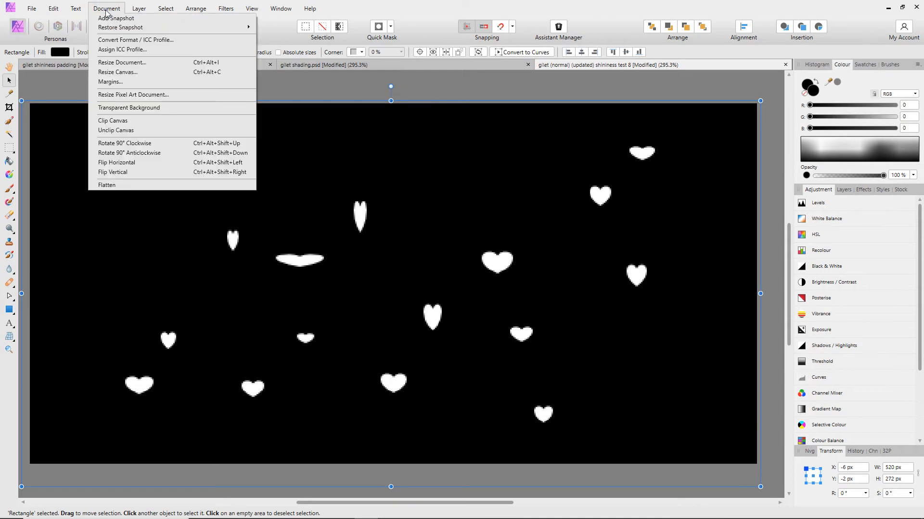
pyautogui.click(10, 384)
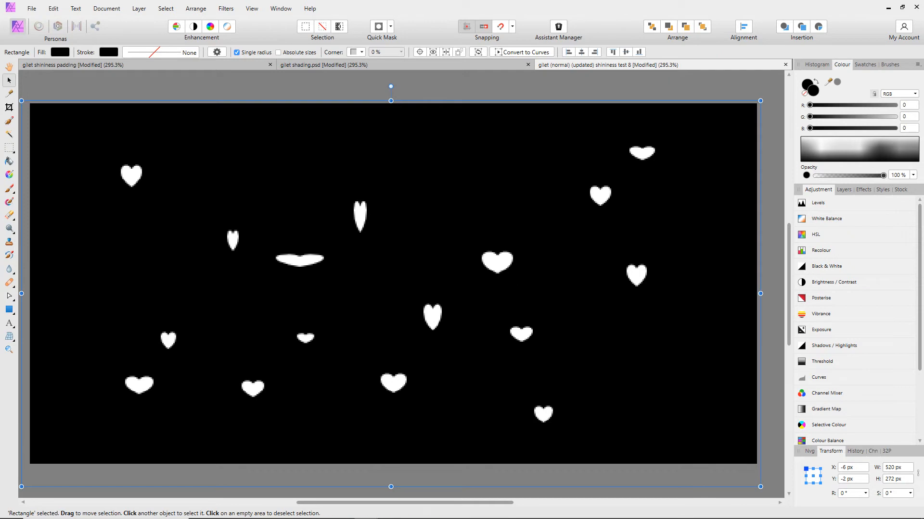
# Switch to Corel PHOTO-PAINT and create a new 512 by 256 px, 72 dpi image in 24-bit RGB.
pyautogui.moveTo(369, 505)
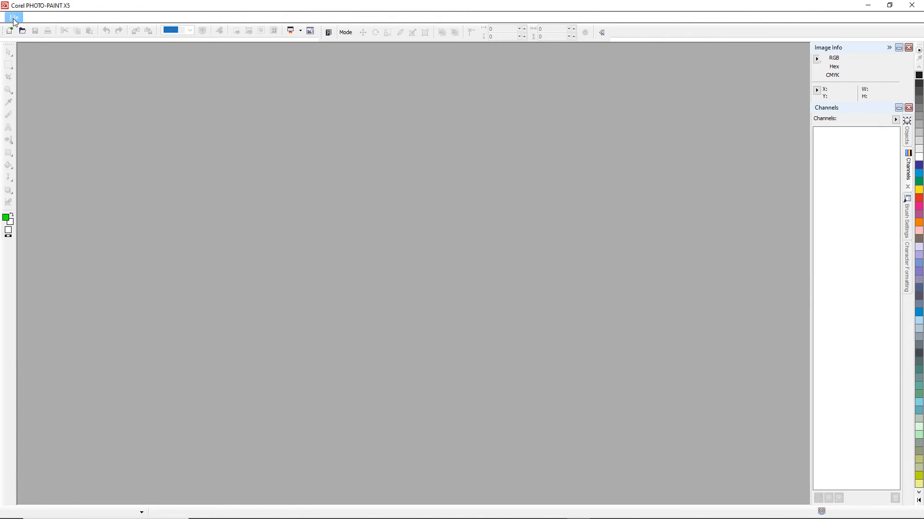
pyautogui.click(14, 17)
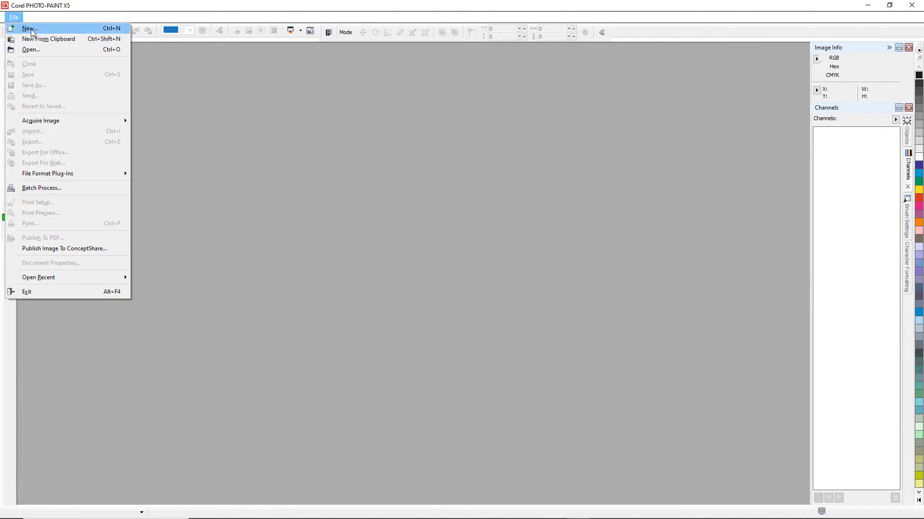
pyautogui.click(30, 28)
pyautogui.doubleClick(445, 209)
pyautogui.write('512')
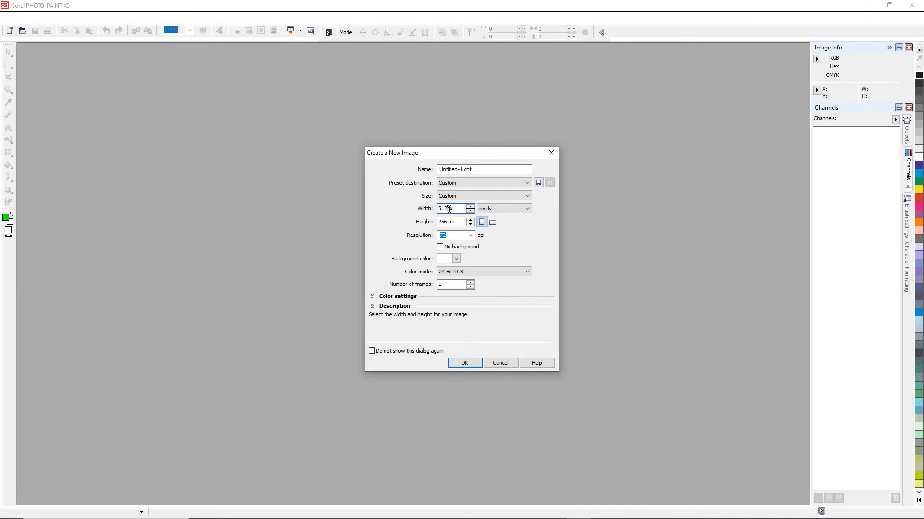
pyautogui.click(465, 365)
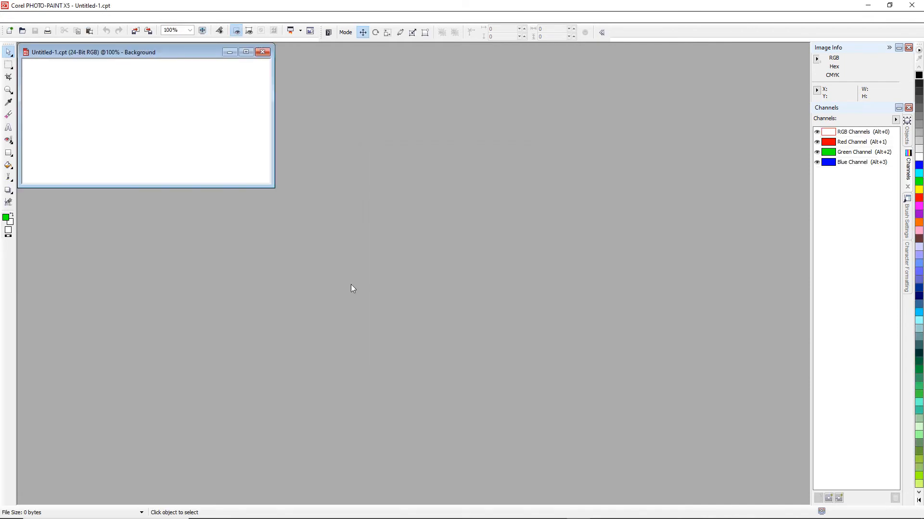
# Add a new object above the white background and fill it with solid black.
pyautogui.moveTo(272, 186); pyautogui.dragTo(807, 503)
pyautogui.scroll(2, 359, 264)
pyautogui.scroll(-1, 358, 266)
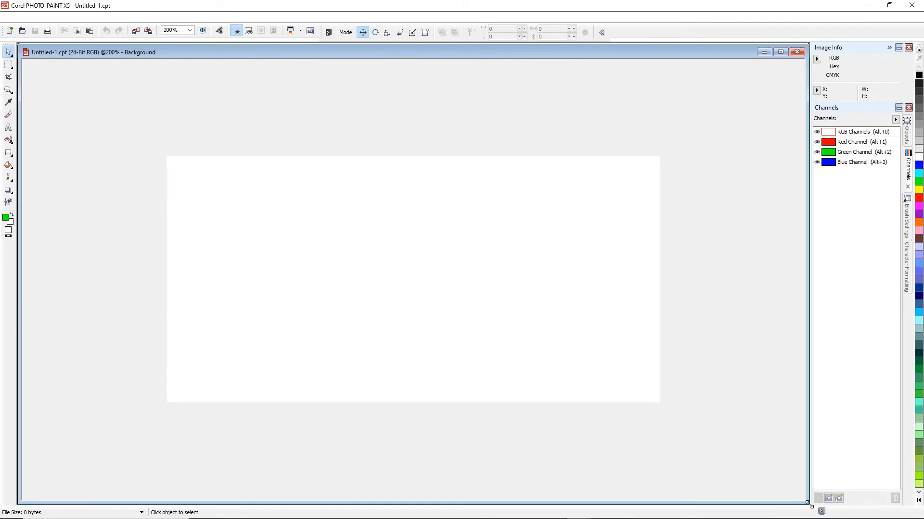
pyautogui.scroll(1, 719, 405)
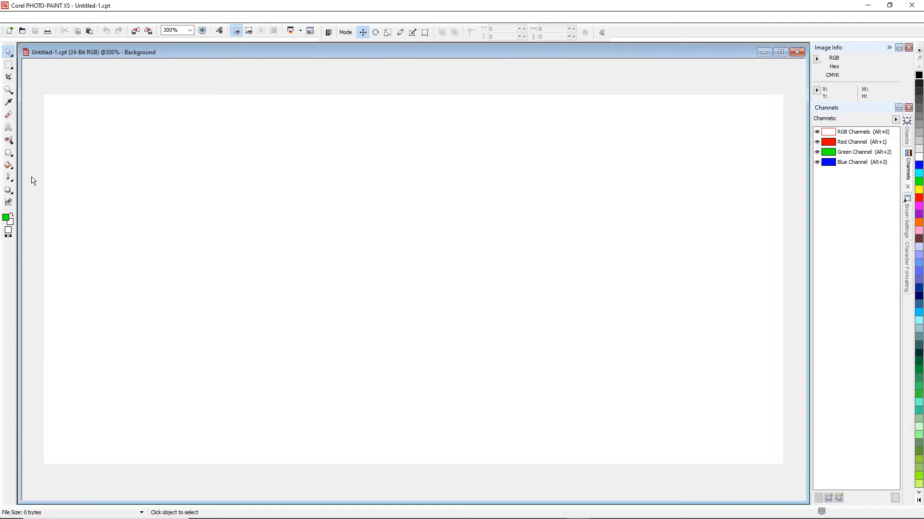
pyautogui.click(9, 166)
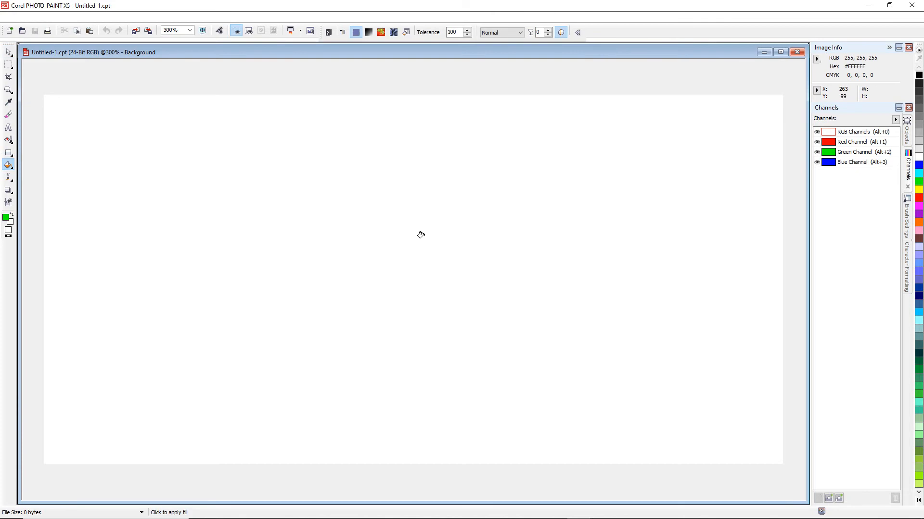
pyautogui.click(907, 137)
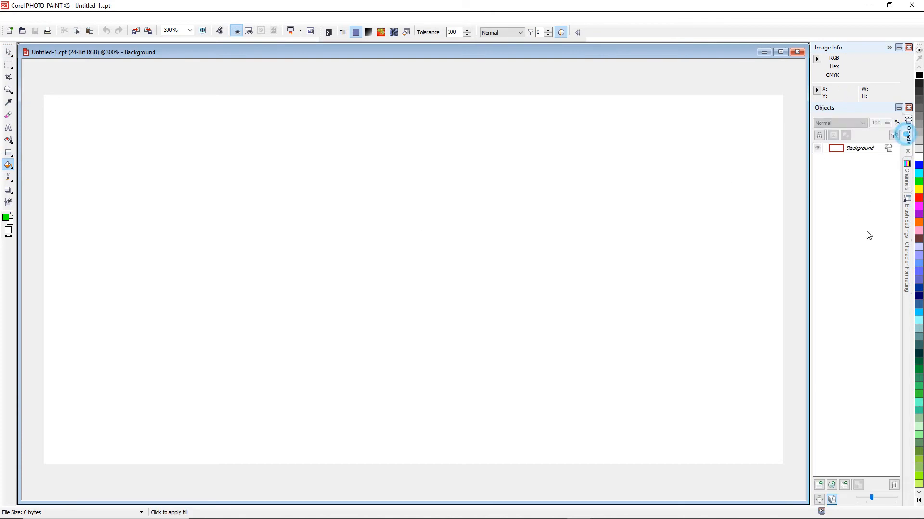
pyautogui.click(820, 485)
pyautogui.click(610, 192)
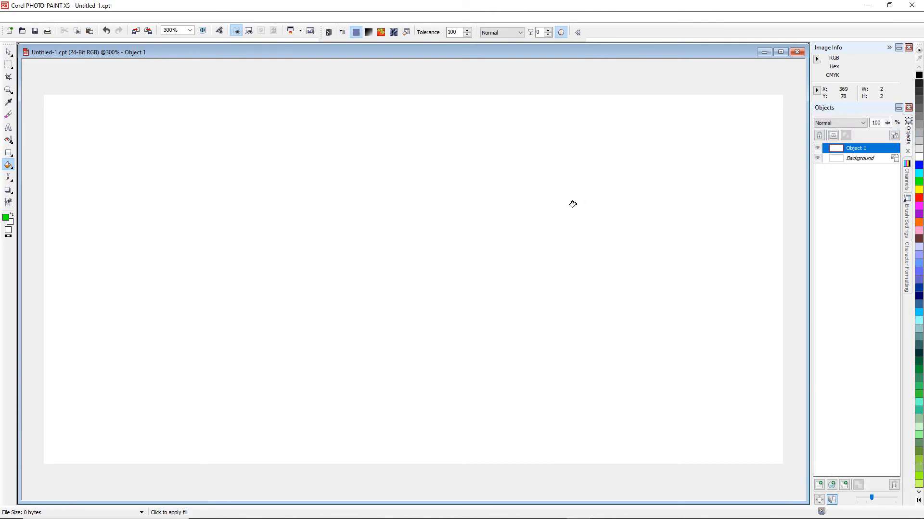
pyautogui.click(919, 75)
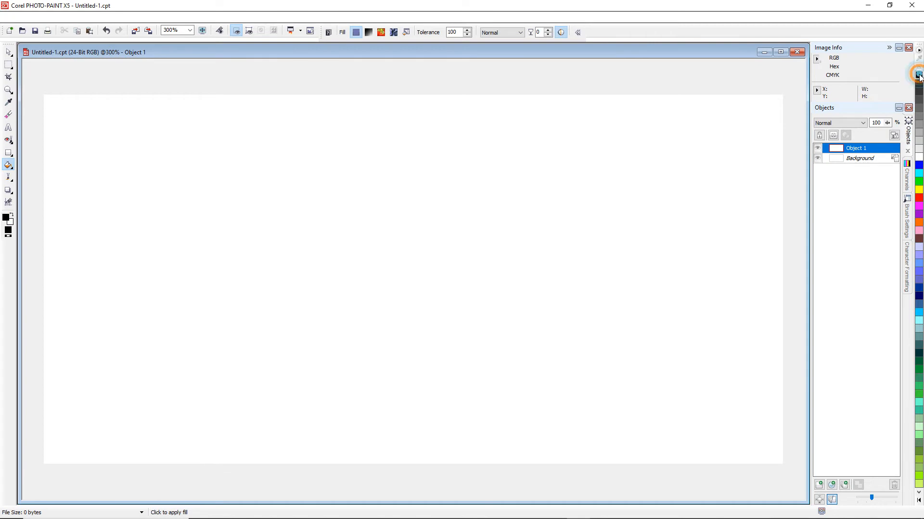
pyautogui.click(700, 190)
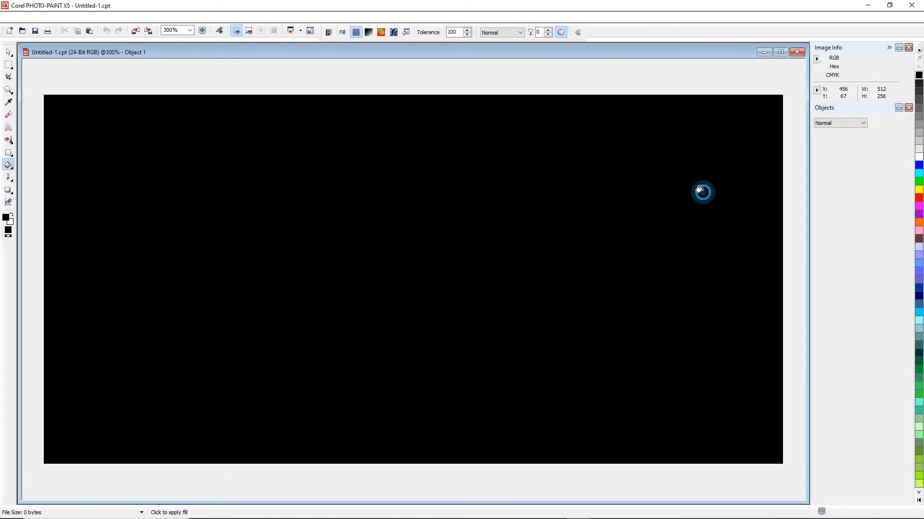
# Apply a linear object transparency across the black object, running from opaque at its left edge to fully transparent at its right edge.
pyautogui.click(8, 191)
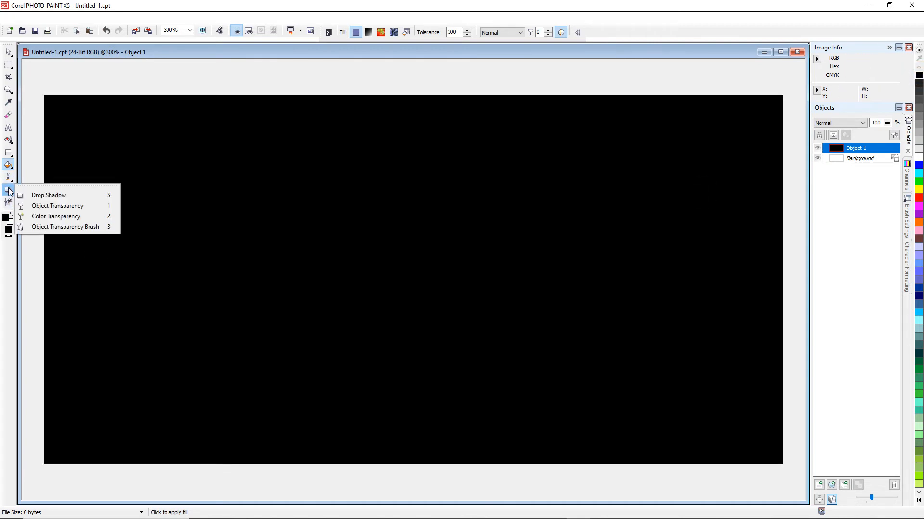
pyautogui.click(51, 207)
pyautogui.moveTo(53, 273); pyautogui.dragTo(775, 270)
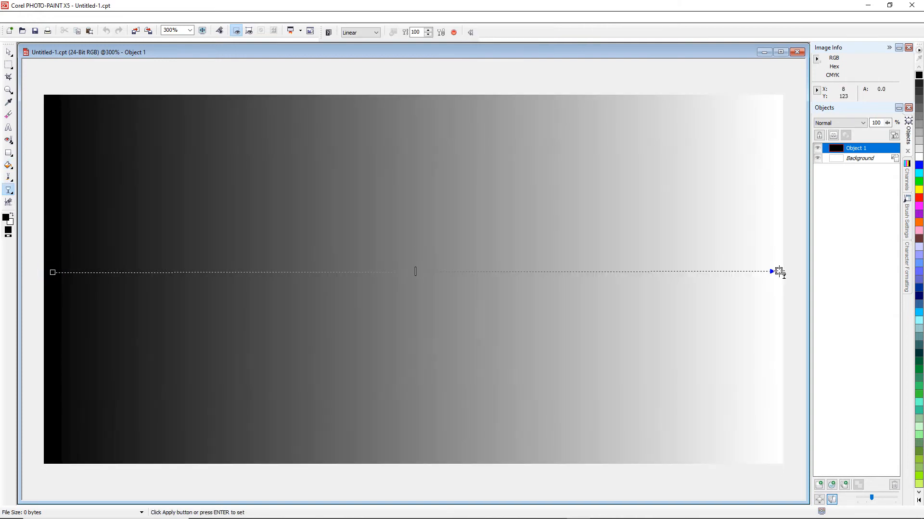
pyautogui.moveTo(779, 273); pyautogui.dragTo(780, 273)
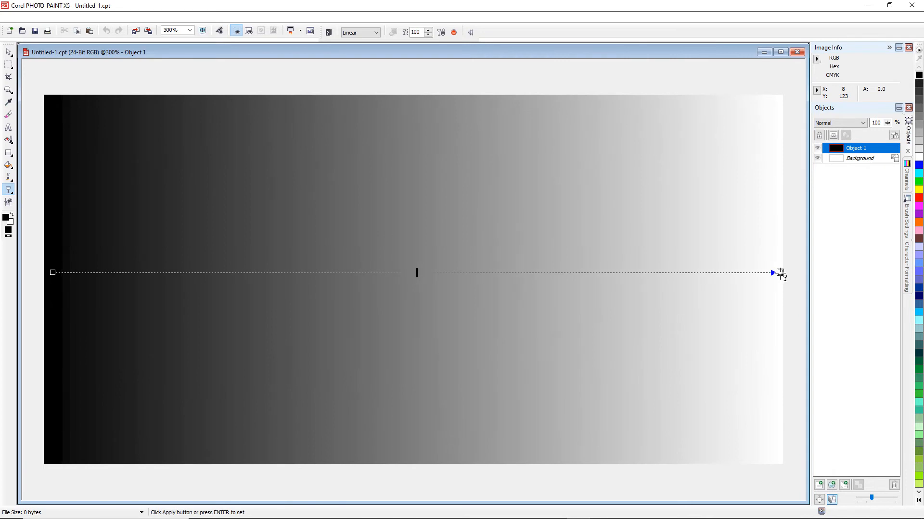
pyautogui.click(53, 272)
pyautogui.moveTo(53, 273); pyautogui.dragTo(47, 273)
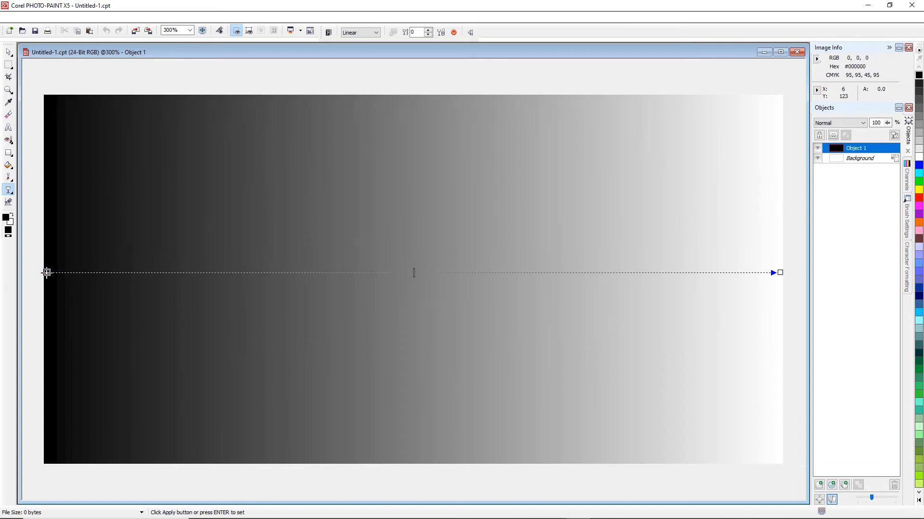
pyautogui.click(9, 52)
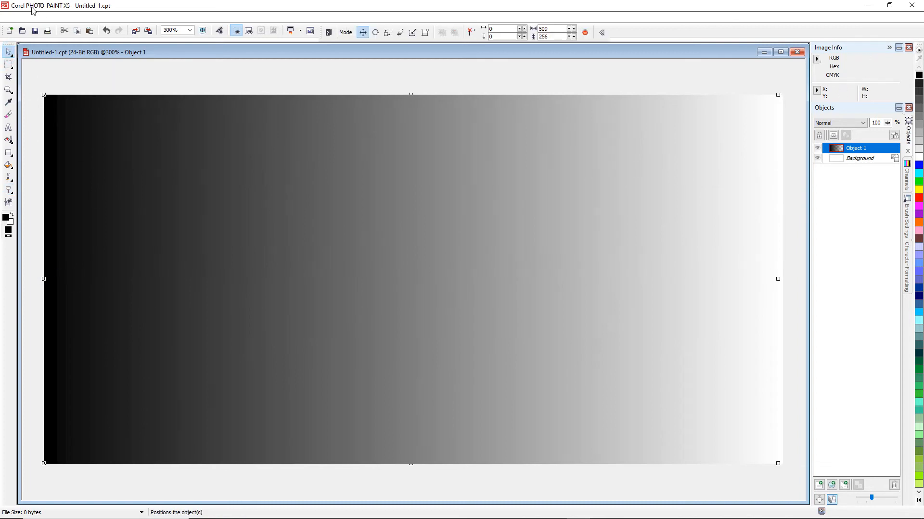
# Start saving the gradient image under a new name and browse to DATA (F:) > Social > IMVU > avatar > Blender 2.8+.
pyautogui.click(13, 18)
pyautogui.click(27, 87)
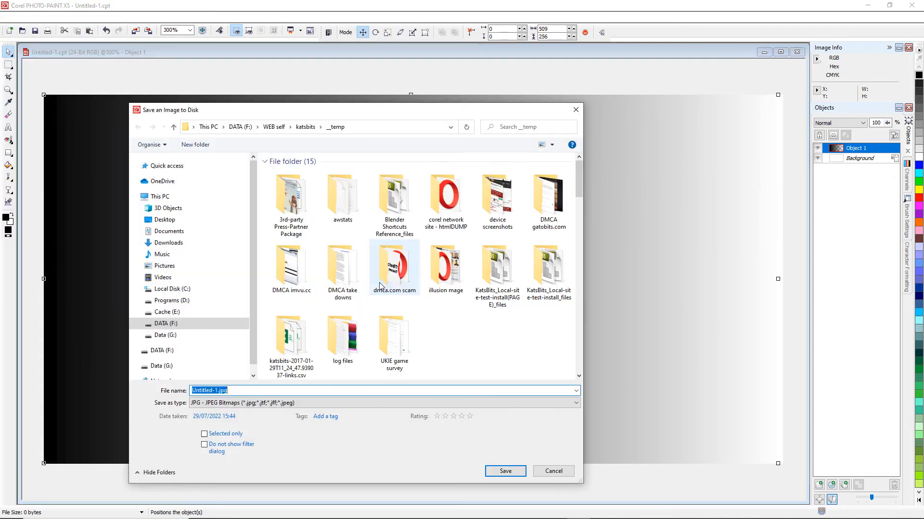
pyautogui.click(257, 128)
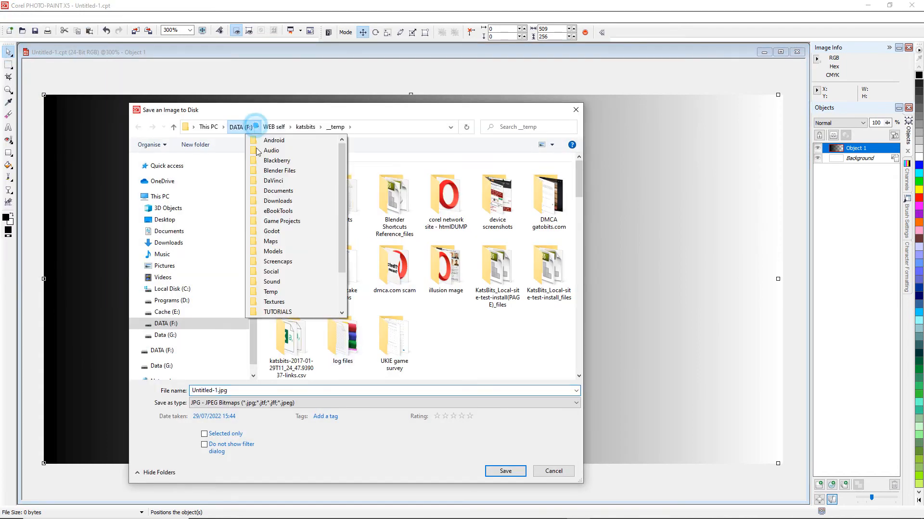
pyautogui.click(271, 272)
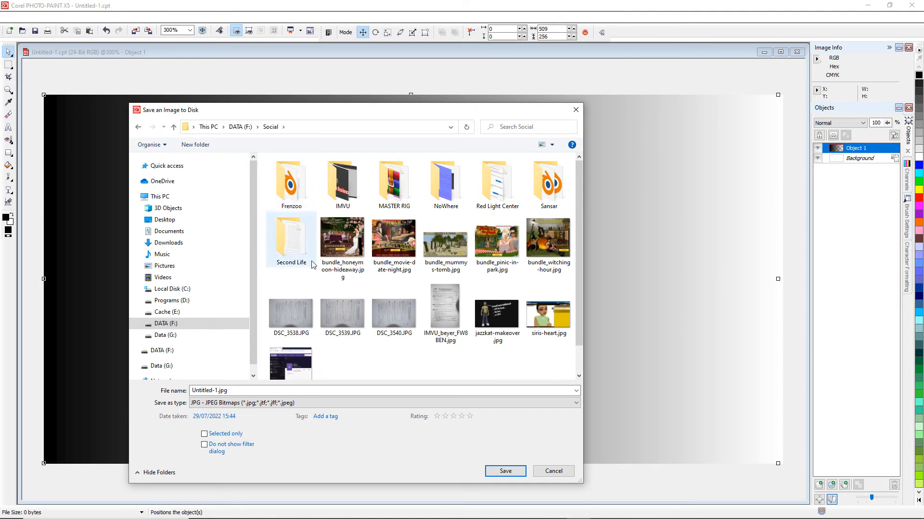
pyautogui.doubleClick(342, 188)
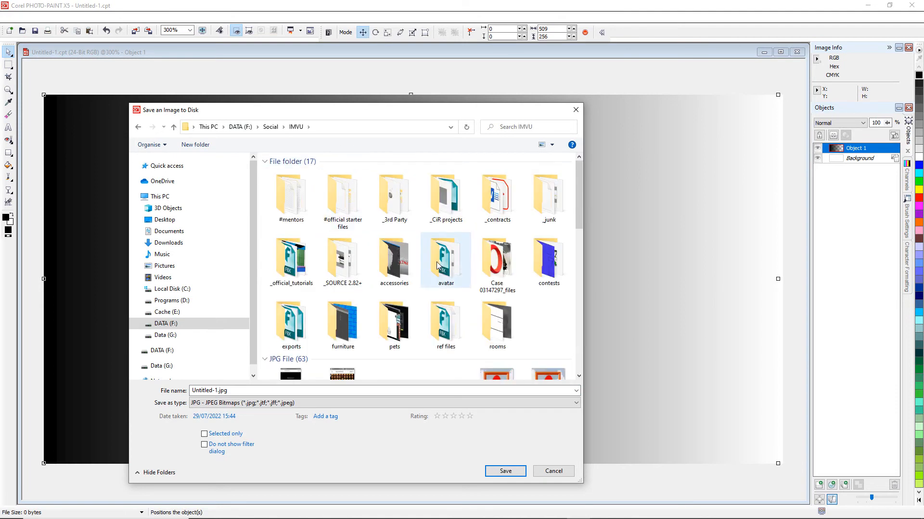
pyautogui.doubleClick(453, 268)
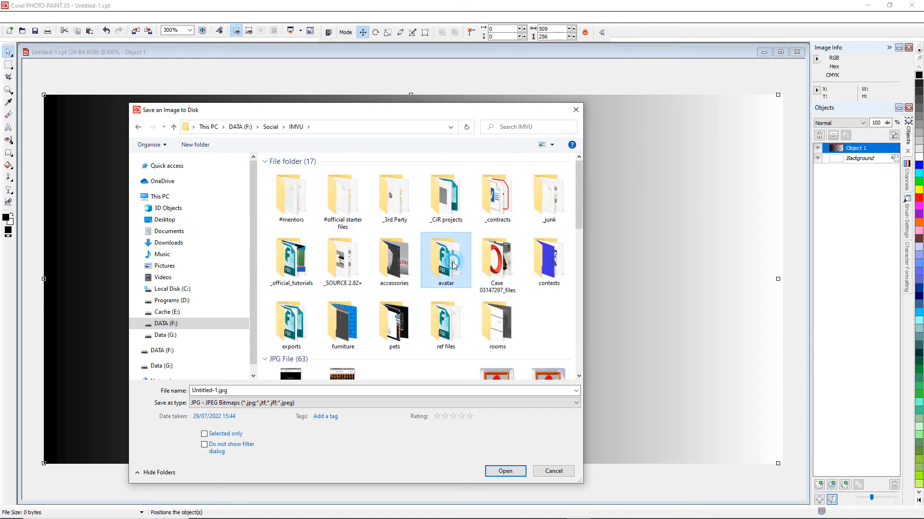
pyautogui.doubleClick(342, 195)
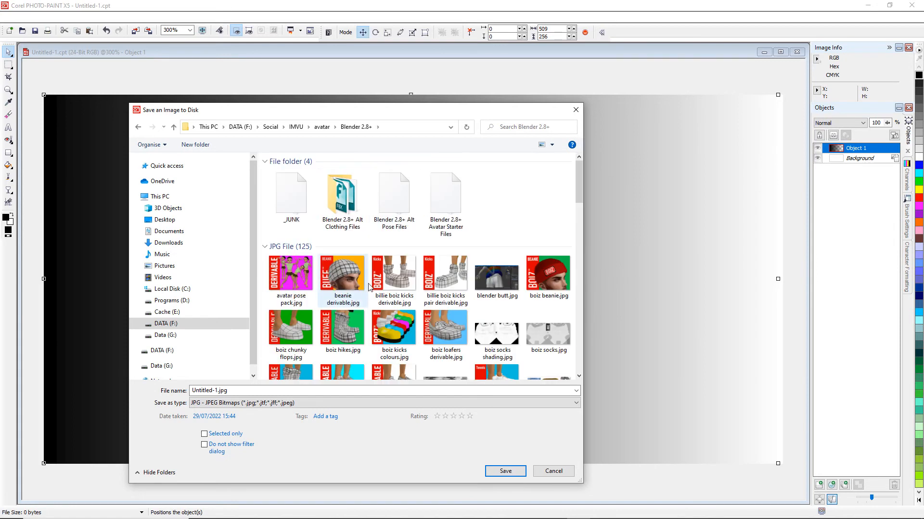
# Set the save format to CPT - Corel PHOTO-PAINT Image.
pyautogui.scroll(-15, 422, 311)
pyautogui.scroll(-12, 423, 316)
pyautogui.scroll(6, 423, 308)
pyautogui.scroll(10, 422, 308)
pyautogui.click(262, 403)
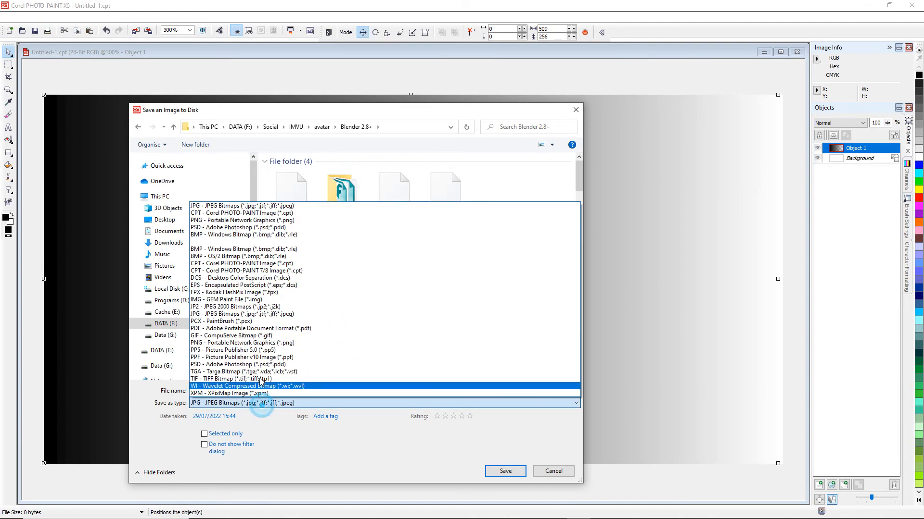
pyautogui.click(234, 212)
# Name the gradient image "gilet SHININESS gradiant.cpt", basing it on the existing gilet SHININESS file name, and save it.
pyautogui.moveTo(578, 169); pyautogui.dragTo(556, 249)
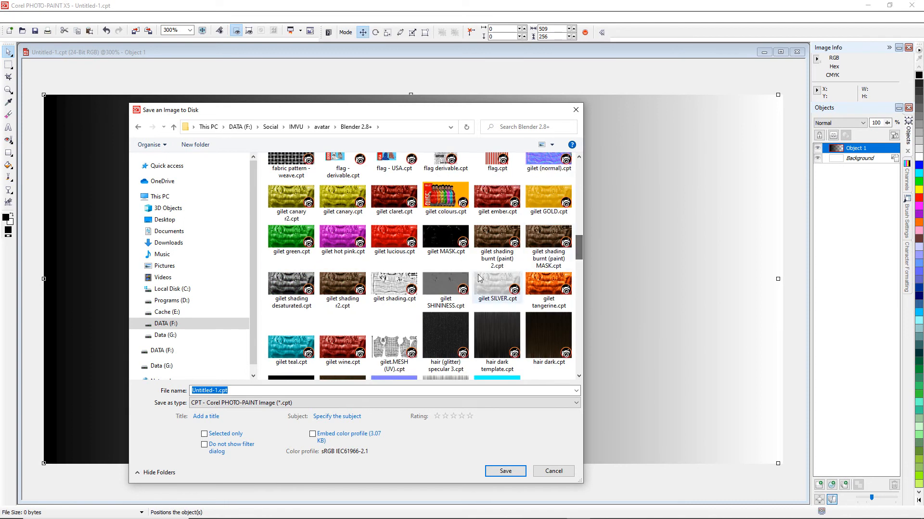
pyautogui.click(445, 287)
pyautogui.click(234, 391)
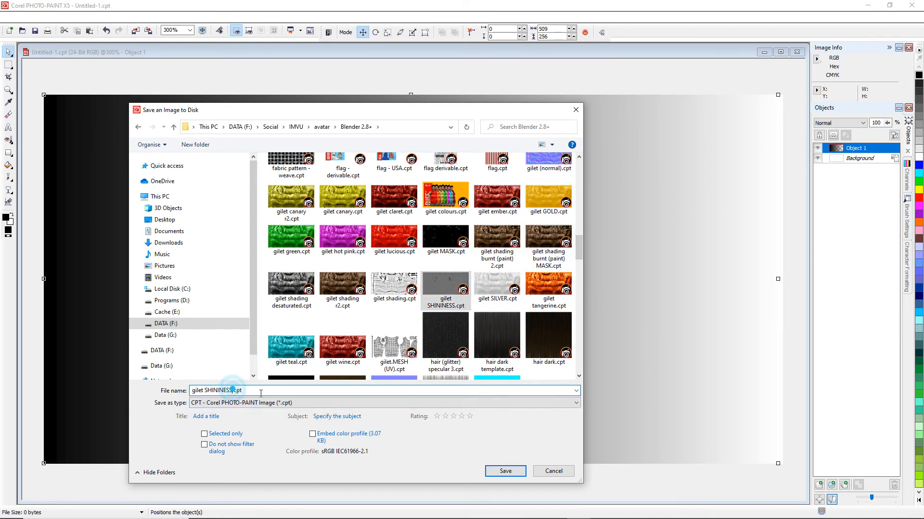
pyautogui.write('gradiant')
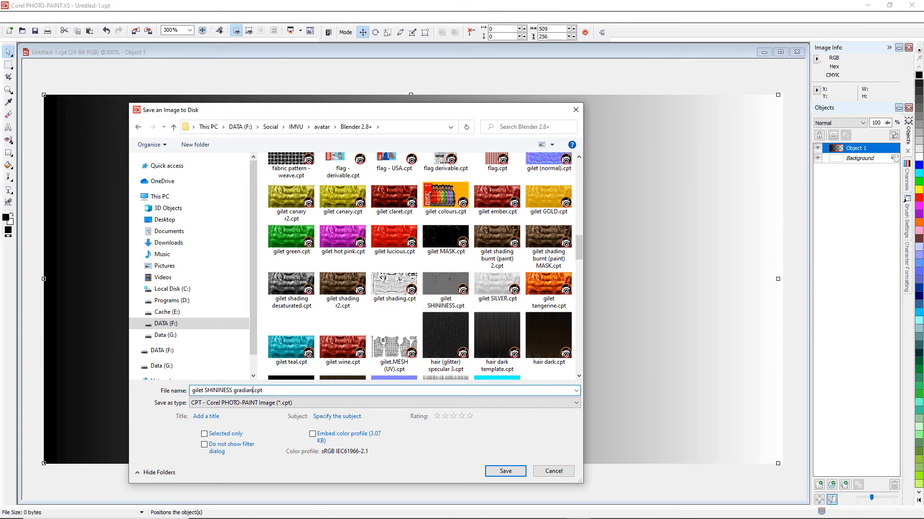
pyautogui.click(522, 474)
# Start saving a copy of the gradient image in JPG - JPEG Bitmaps format as "gilet SHININESS gradiant.jpg".
pyautogui.click(12, 16)
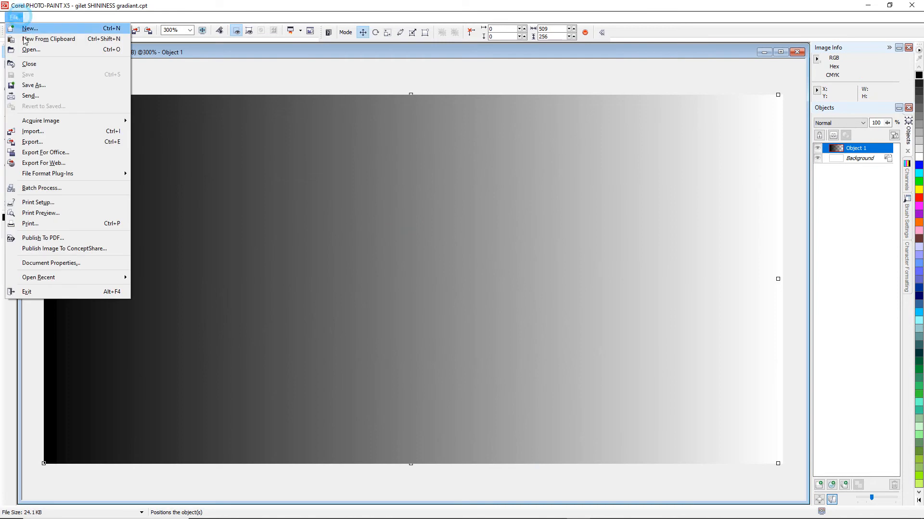
pyautogui.click(34, 86)
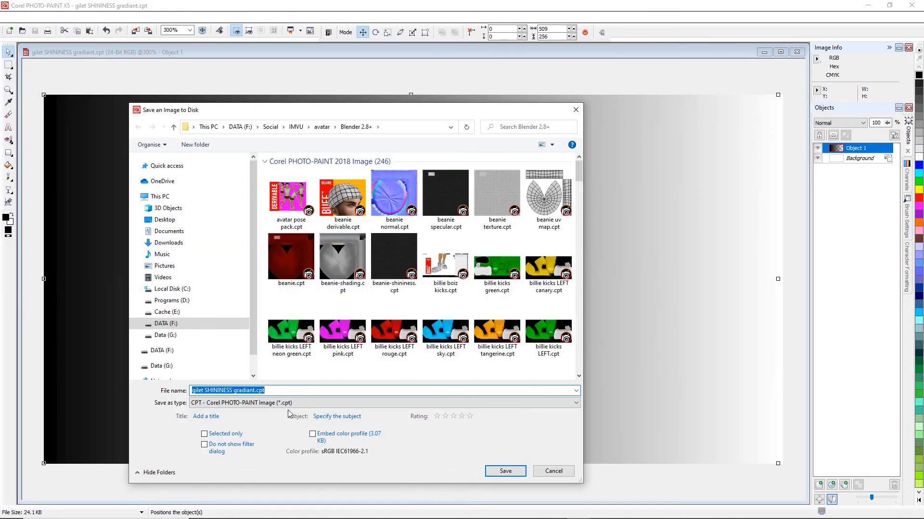
pyautogui.click(289, 402)
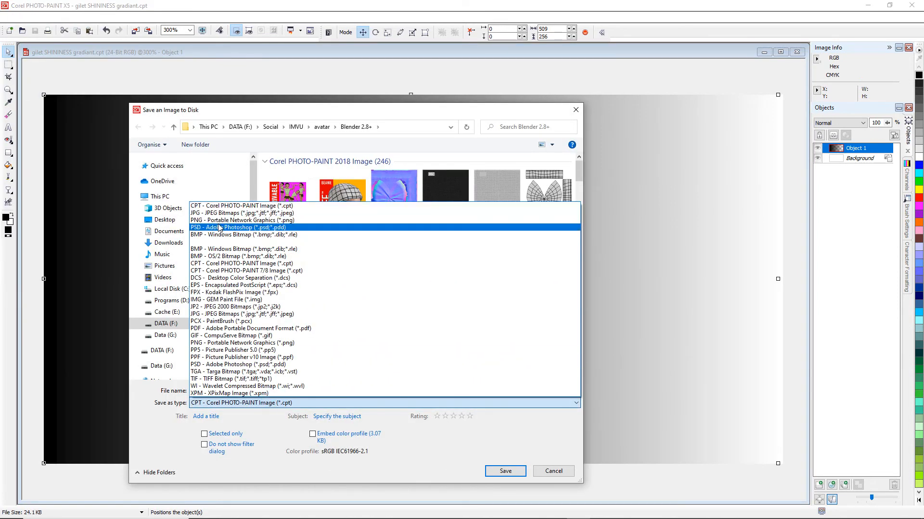
pyautogui.click(219, 220)
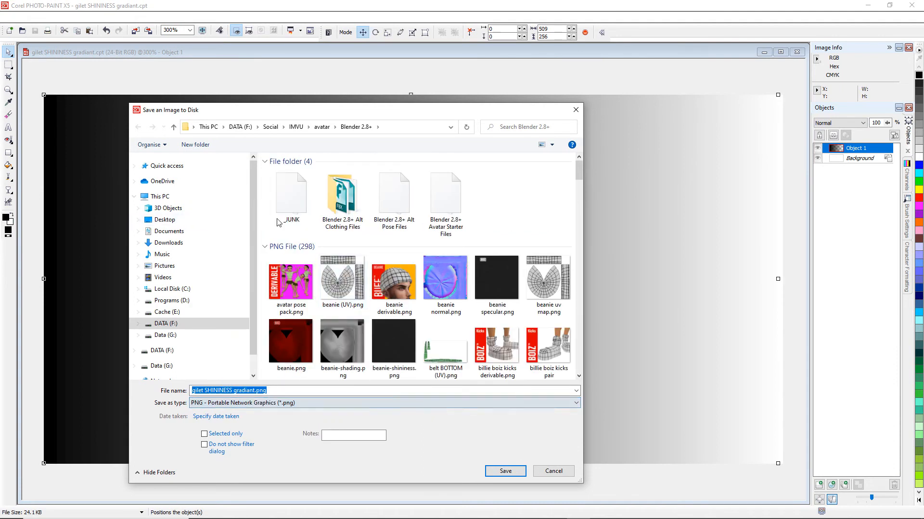
pyautogui.click(228, 403)
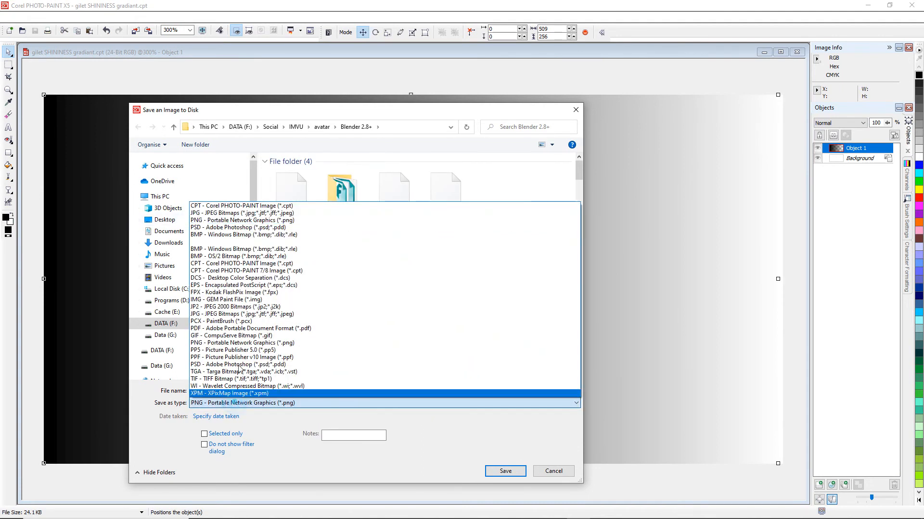
pyautogui.click(220, 213)
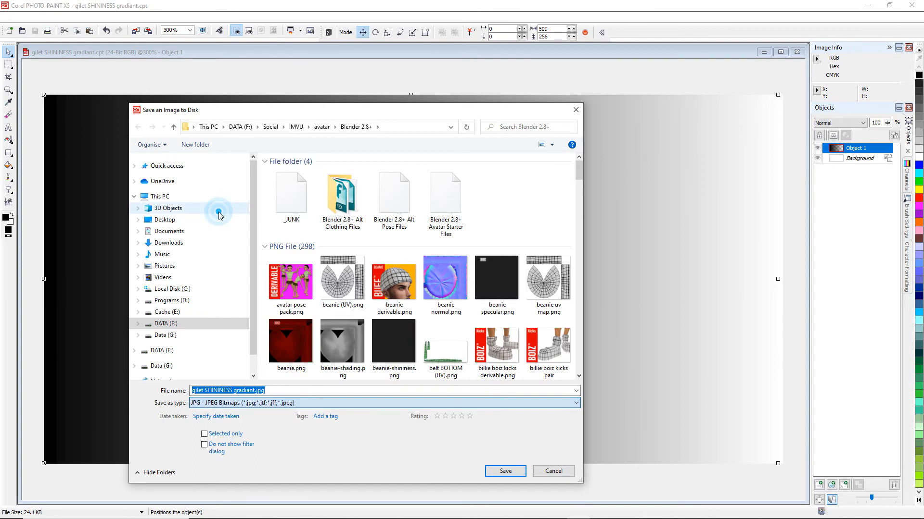
pyautogui.click(505, 471)
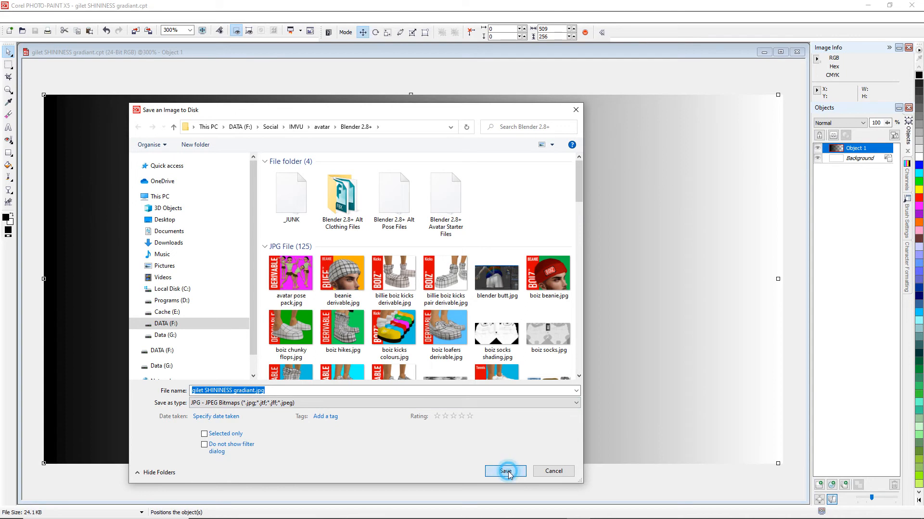
pyautogui.click(488, 284)
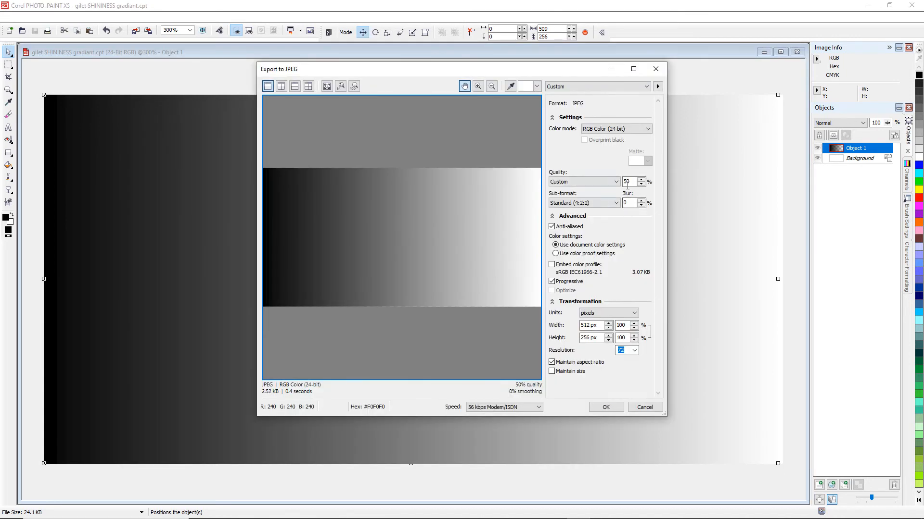
# Set the JPEG quality to High (80%) and complete the export.
pyautogui.click(615, 182)
pyautogui.click(584, 191)
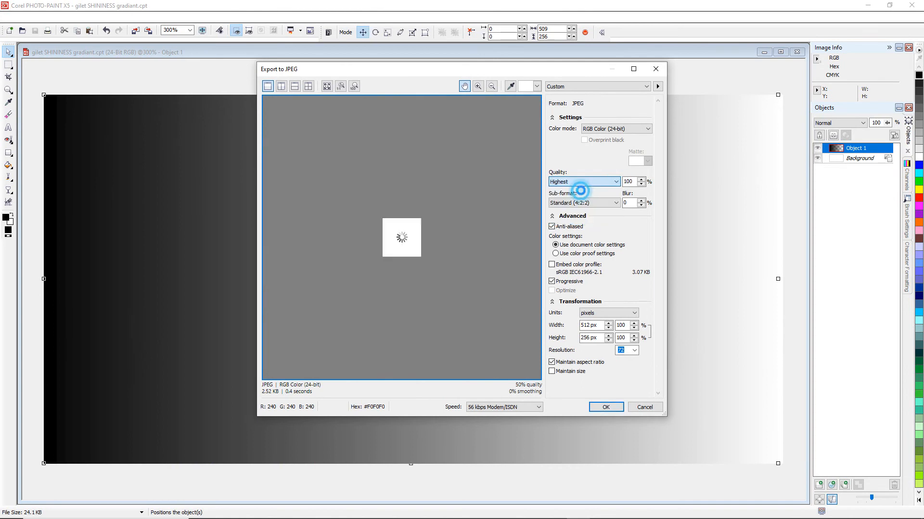
pyautogui.click(615, 181)
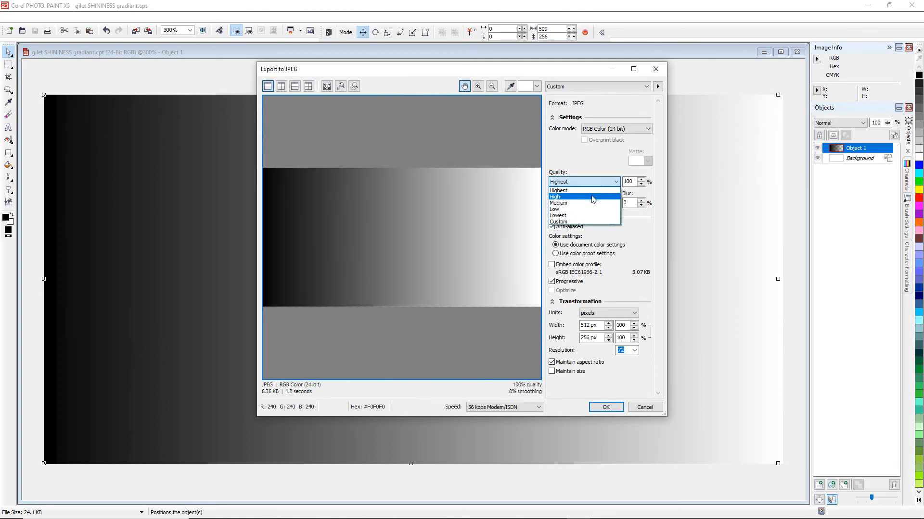
pyautogui.click(601, 196)
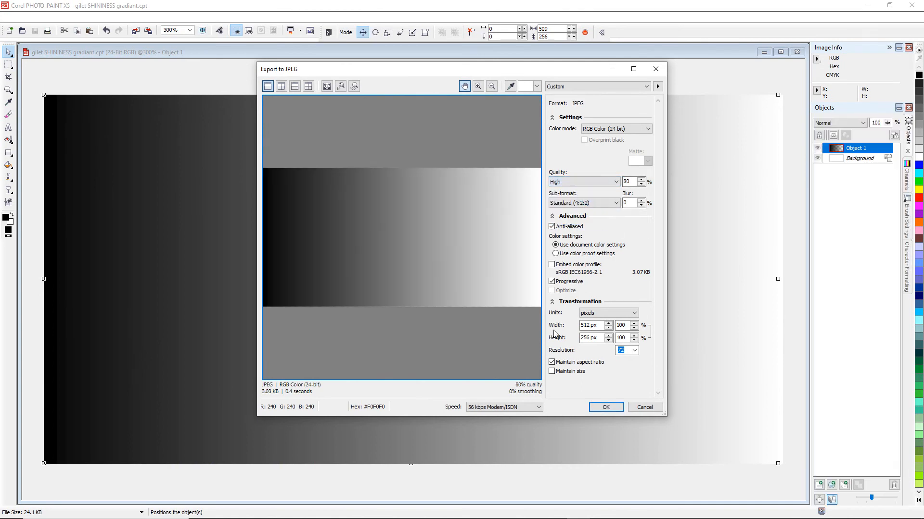
pyautogui.click(606, 407)
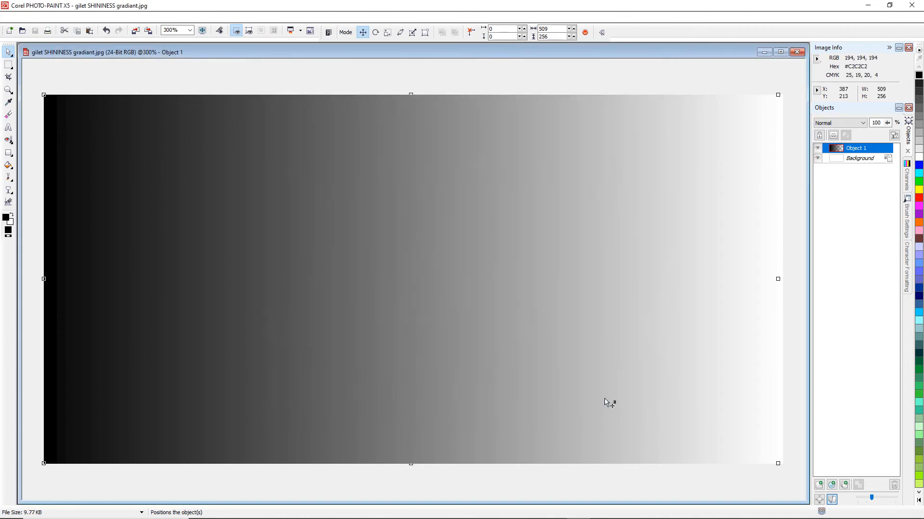
# Switch to IMVU Studio and import gilet SHININESS gradiant.jpg as the gilet material's shininess texture.
pyautogui.click(867, 9)
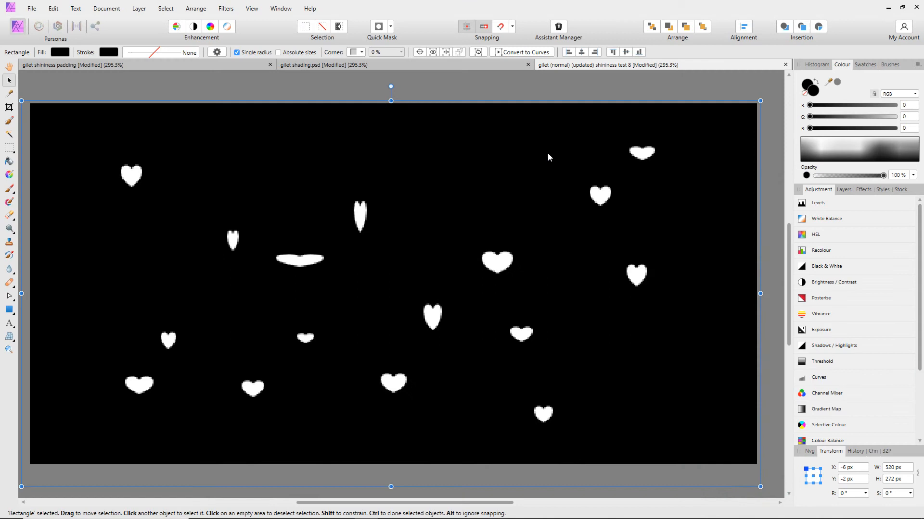
pyautogui.click(888, 8)
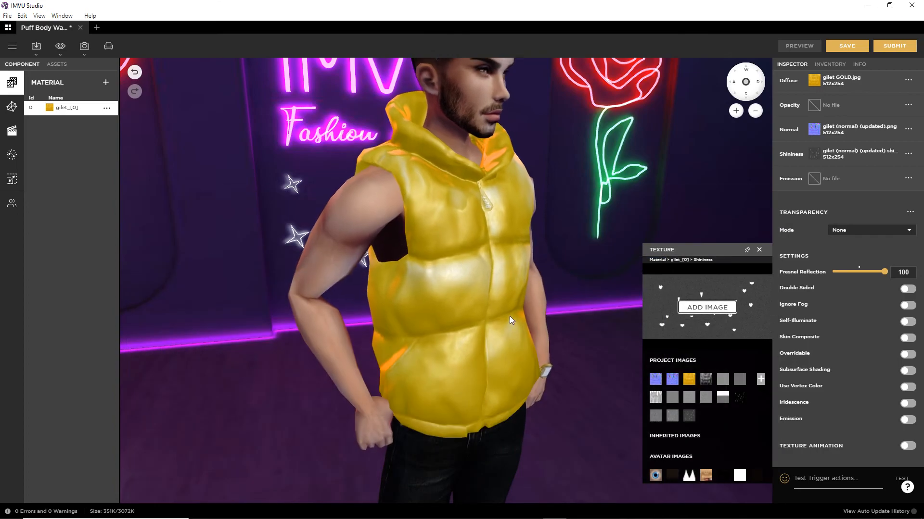
pyautogui.click(707, 307)
pyautogui.scroll(-3, 546, 214)
pyautogui.moveTo(546, 215)
pyautogui.mouseDown()
pyautogui.moveTo(539, 305)
pyautogui.moveTo(534, 217)
pyautogui.mouseUp()
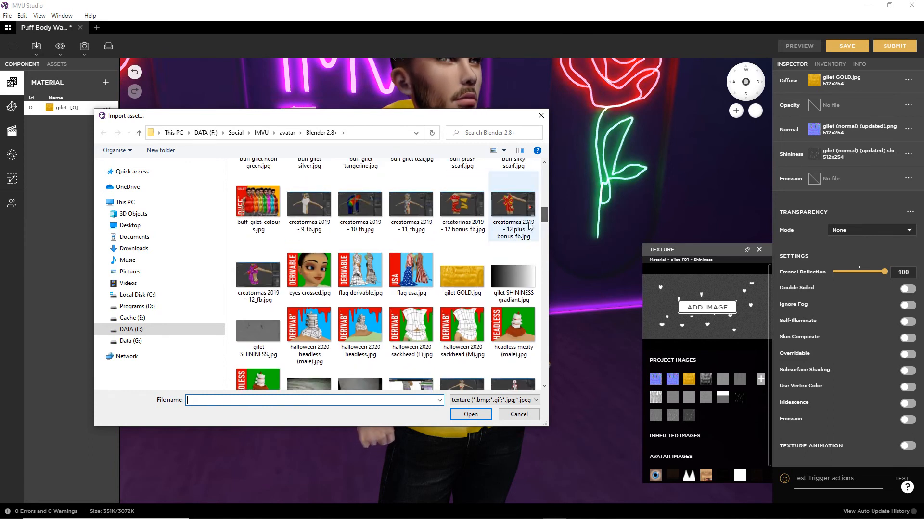
pyautogui.click(513, 278)
pyautogui.click(471, 415)
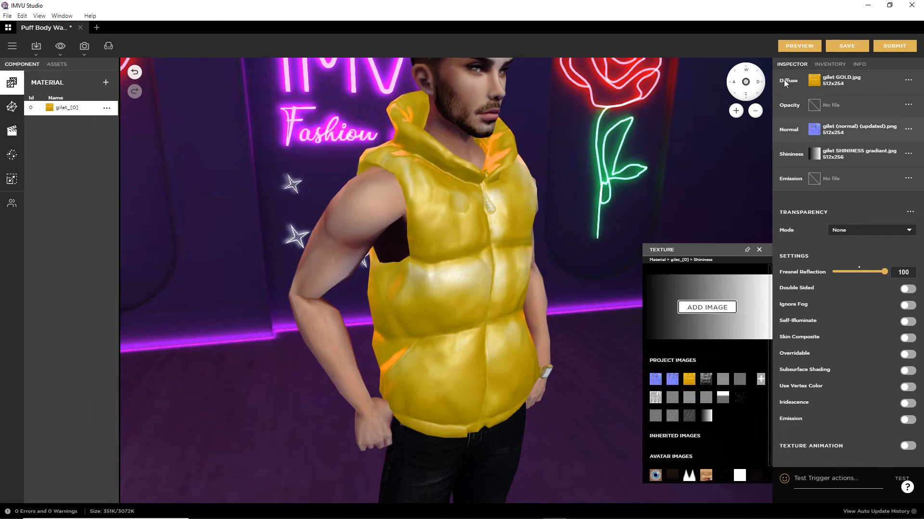
# Compare the gloss on both front halves of the gilet with the dark and light ends of the gradient shininess map.
pyautogui.scroll(4, 506, 295)
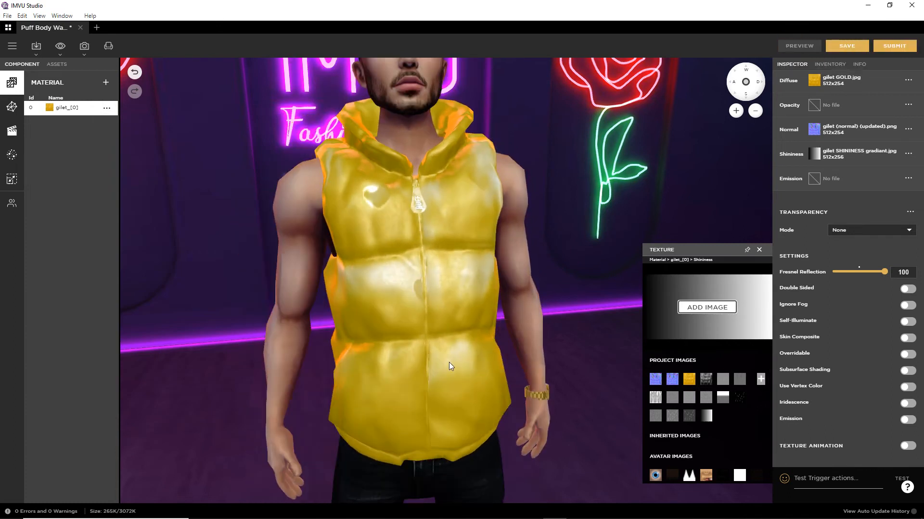
pyautogui.moveTo(466, 362)
pyautogui.mouseDown()
pyautogui.moveTo(414, 357)
pyautogui.moveTo(466, 339)
pyautogui.moveTo(570, 347)
pyautogui.moveTo(324, 337)
pyautogui.moveTo(436, 346)
pyautogui.moveTo(264, 355)
pyautogui.moveTo(426, 356)
pyautogui.moveTo(237, 342)
pyautogui.moveTo(327, 350)
pyautogui.moveTo(302, 365)
pyautogui.moveTo(341, 339)
pyautogui.moveTo(444, 319)
pyautogui.moveTo(428, 318)
pyautogui.moveTo(729, 271)
pyautogui.moveTo(768, 317)
pyautogui.mouseUp()
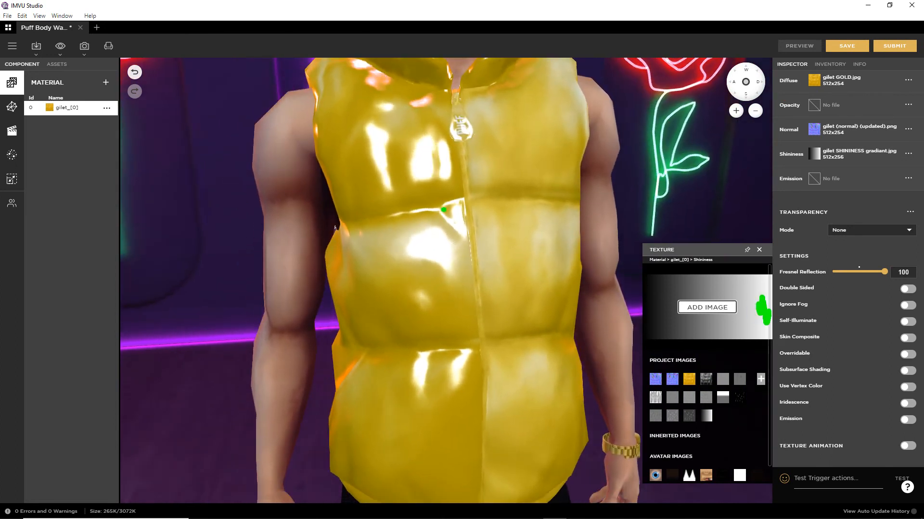
pyautogui.moveTo(427, 244); pyautogui.dragTo(447, 331)
pyautogui.moveTo(650, 292); pyautogui.dragTo(659, 337)
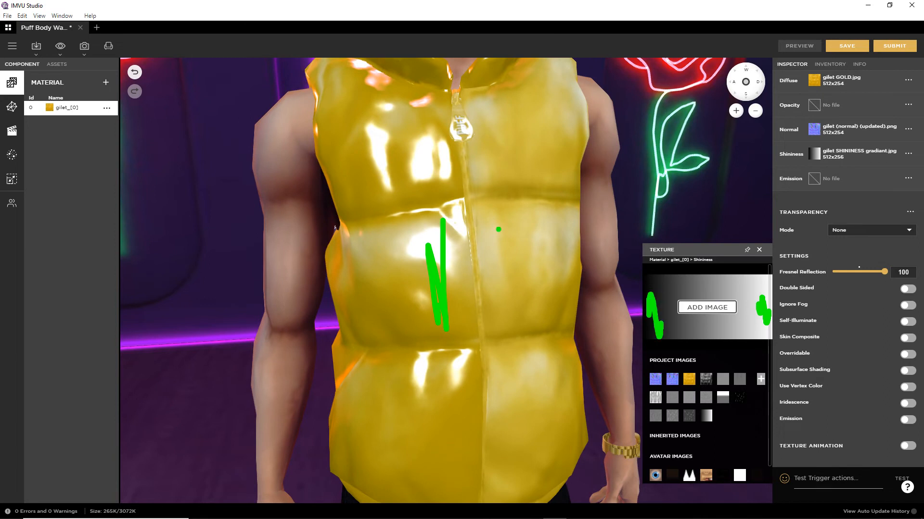
pyautogui.moveTo(494, 223); pyautogui.dragTo(499, 345)
pyautogui.press('Escape')
pyautogui.moveTo(483, 388)
pyautogui.mouseDown()
pyautogui.moveTo(437, 382)
pyautogui.moveTo(486, 386)
pyautogui.mouseUp()
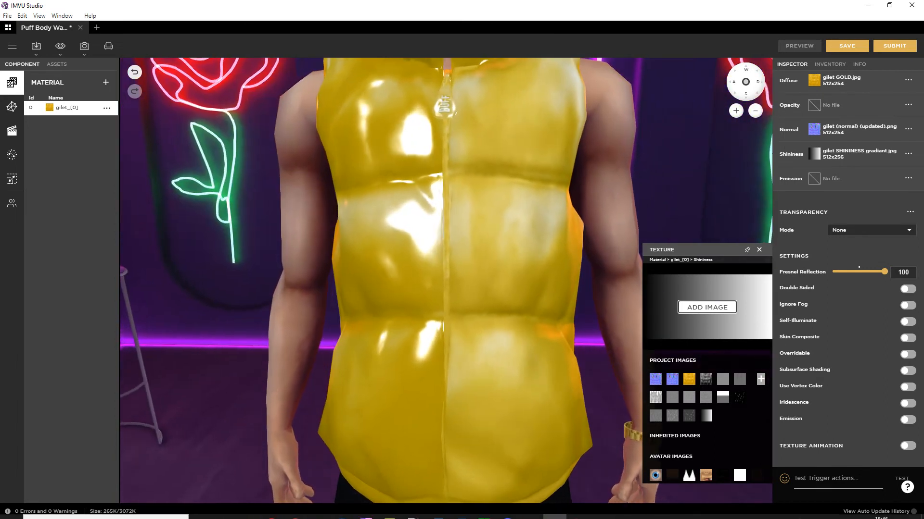
# Switch to the gradient image in Corel PHOTO-PAINT and look through the shape, fill and transparency tool groups.
pyautogui.click(577, 511)
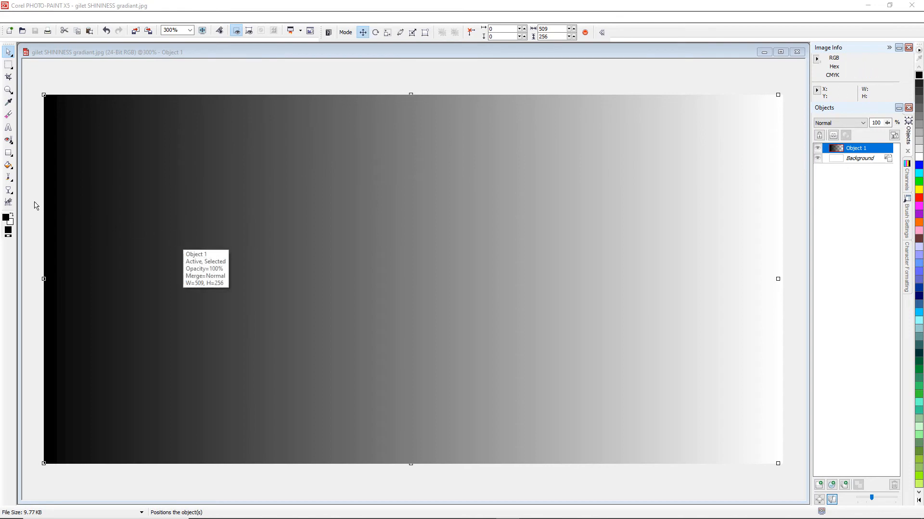
pyautogui.click(13, 156)
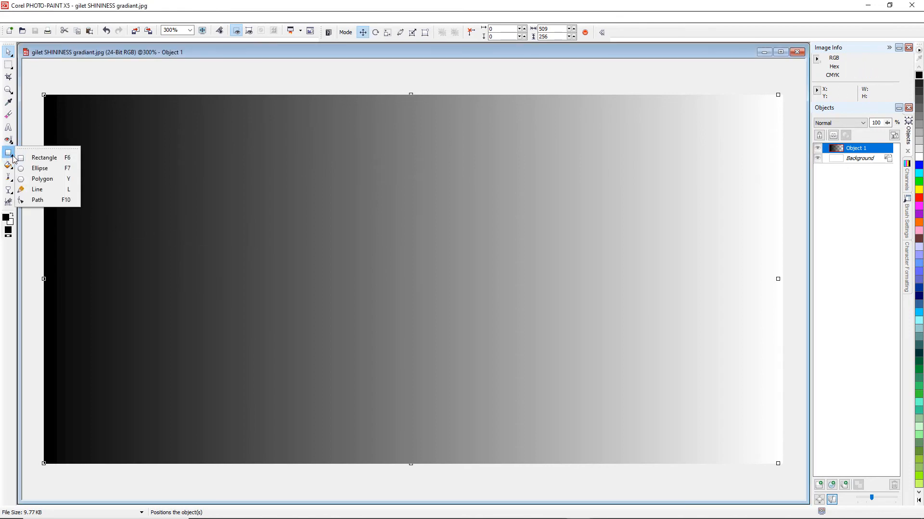
pyautogui.click(12, 169)
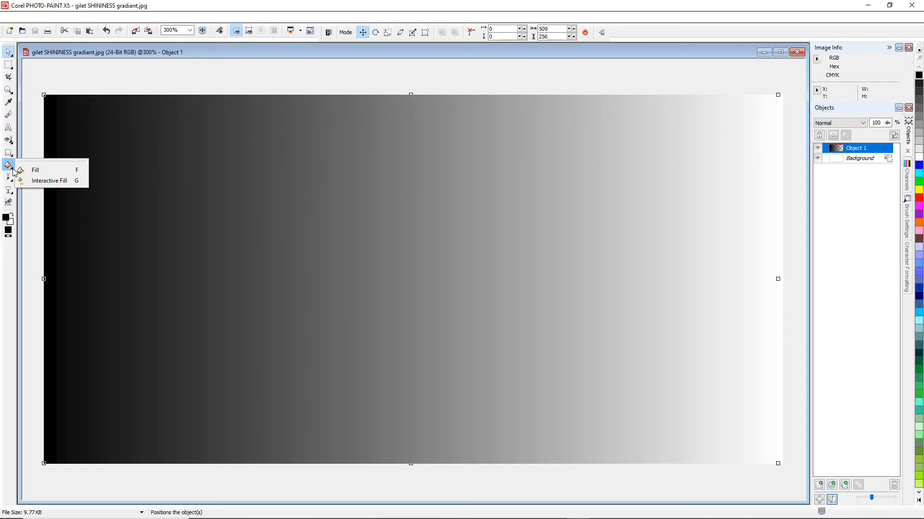
pyautogui.click(13, 181)
pyautogui.click(12, 194)
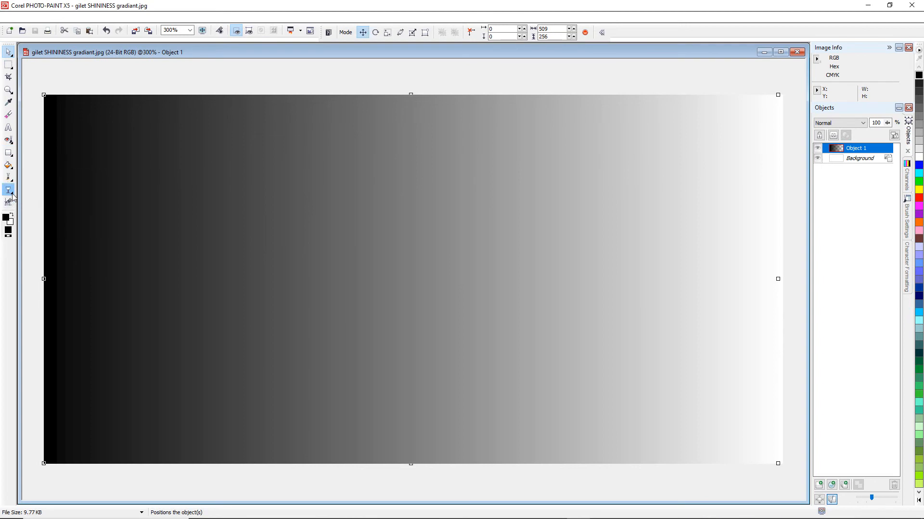
pyautogui.click(13, 196)
pyautogui.press('r')
# Merge the gradient object into the background, switch to Affinity Photo and replace the black rectangle behind the hearts with this gradient.
pyautogui.click(850, 159)
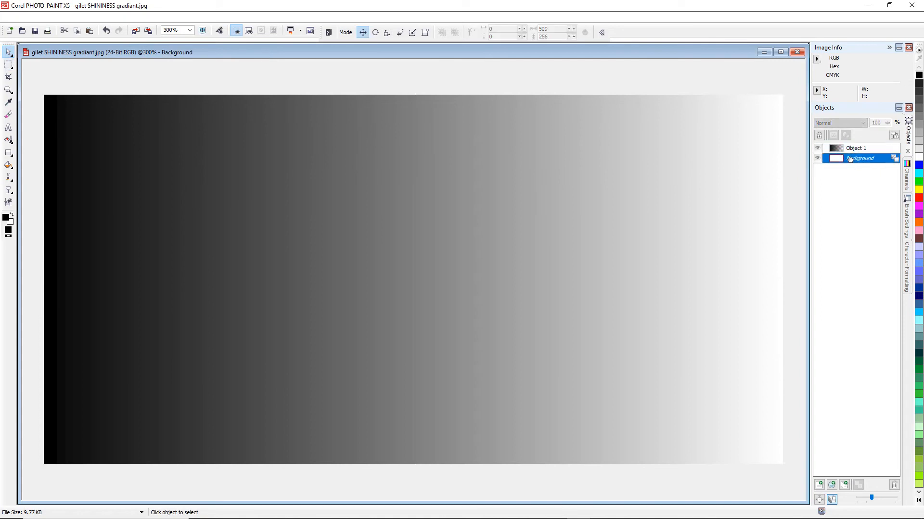
pyautogui.hotkey('ctrl', 'shift', 'Down')
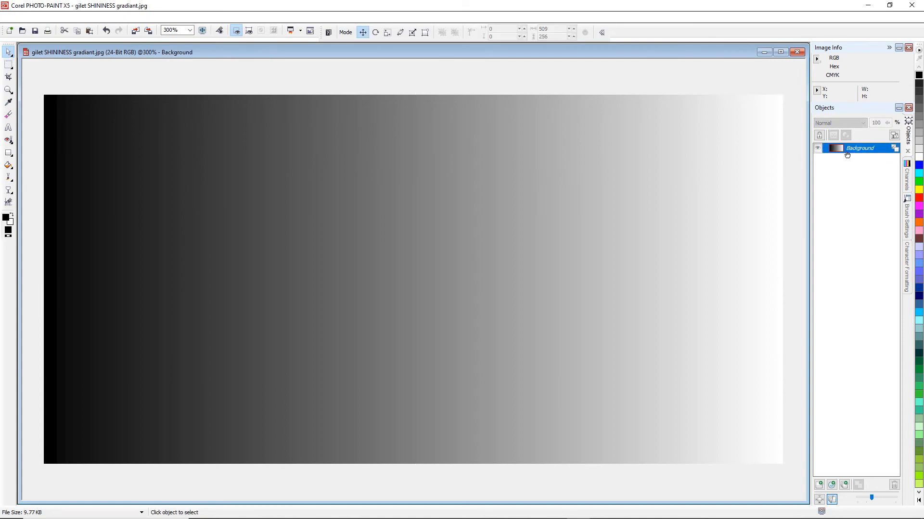
pyautogui.click(869, 6)
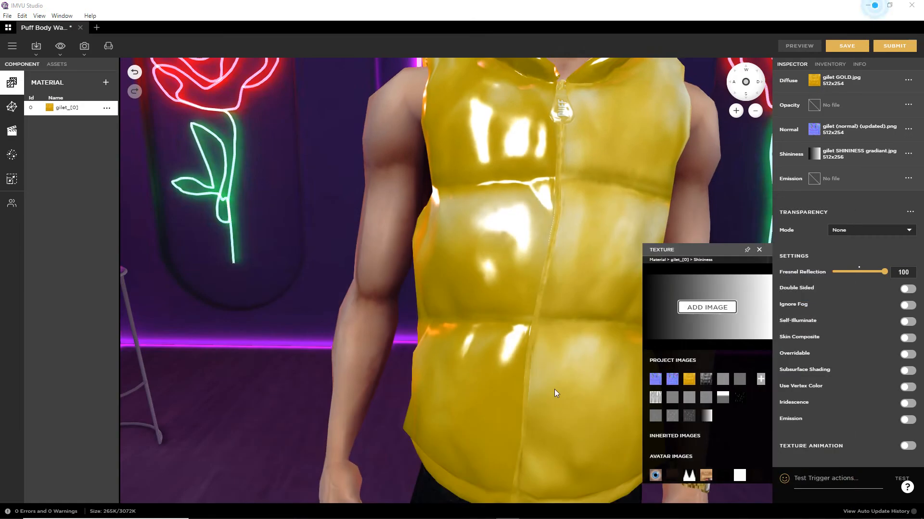
pyautogui.click(366, 510)
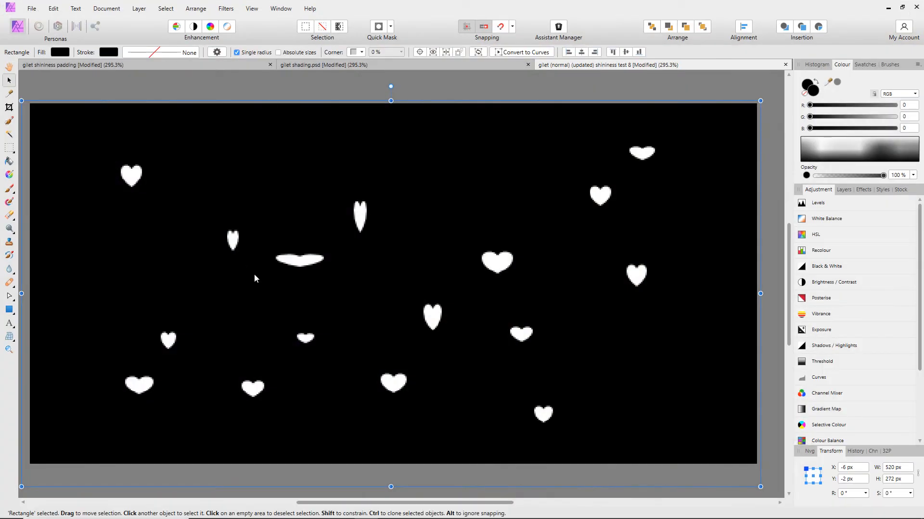
pyautogui.press('Delete')
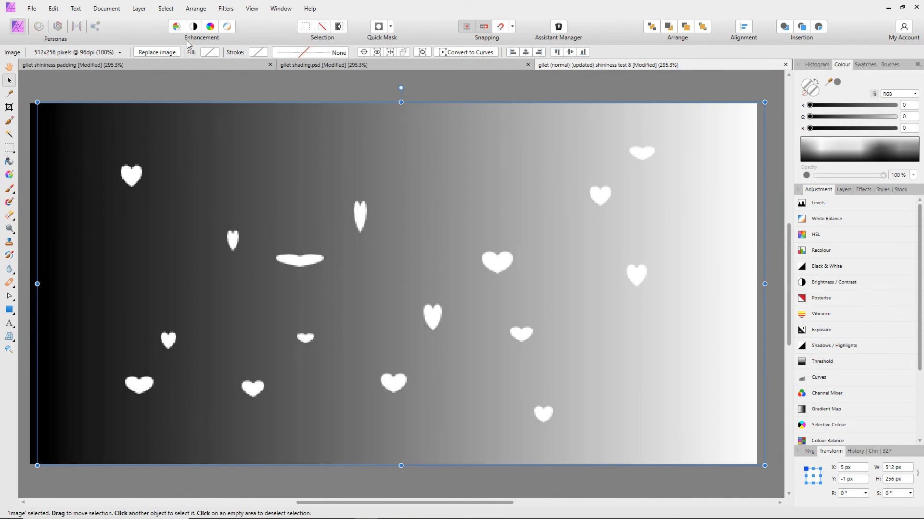
# Align the gradient image to the horizontal centre and vertical middle of the canvas.
pyautogui.rightClick(265, 203)
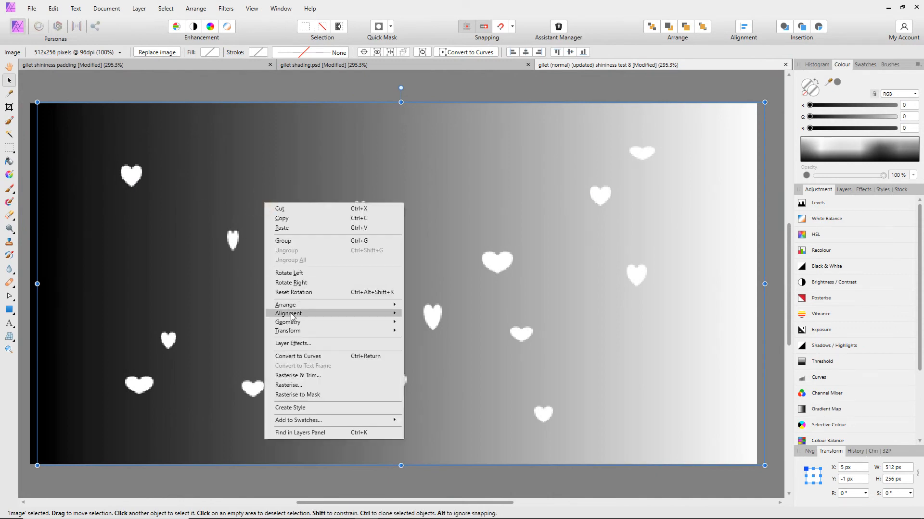
pyautogui.click(423, 324)
pyautogui.click(408, 159)
pyautogui.rightClick(408, 160)
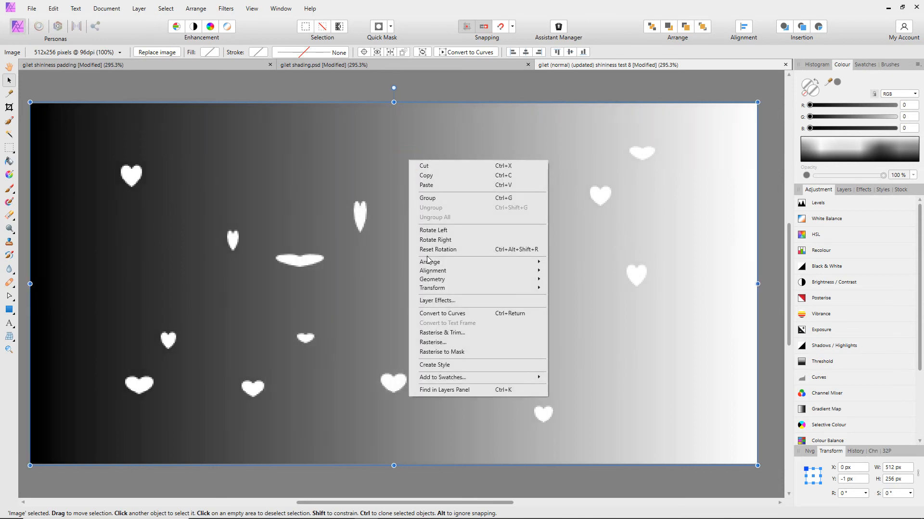
pyautogui.moveTo(435, 271)
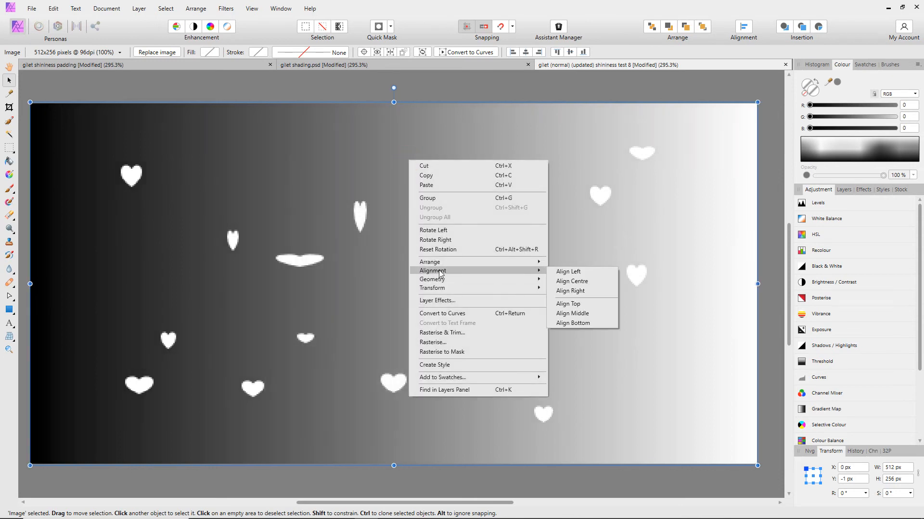
pyautogui.click(561, 314)
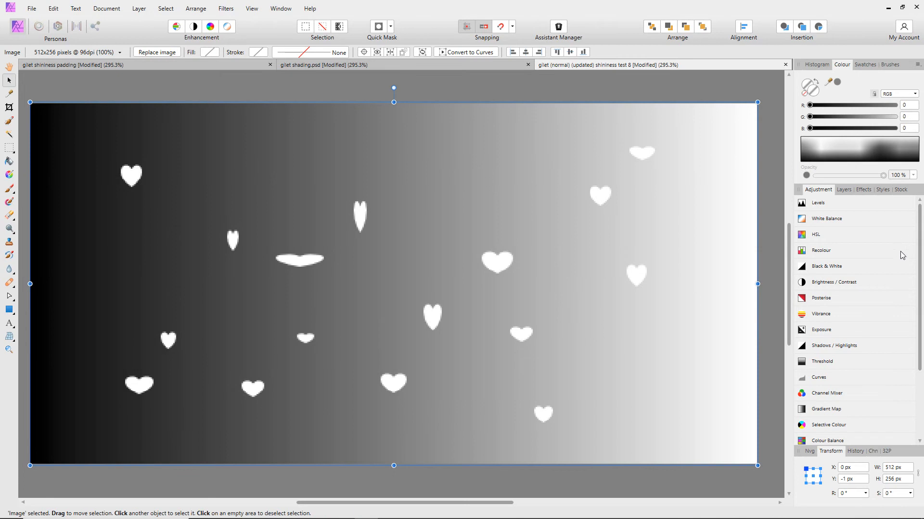
# Hide the Gradient Map adjustment and move the gradient image layer directly below the hidden Brightness / Contrast adjustment under the hearts.
pyautogui.click(843, 190)
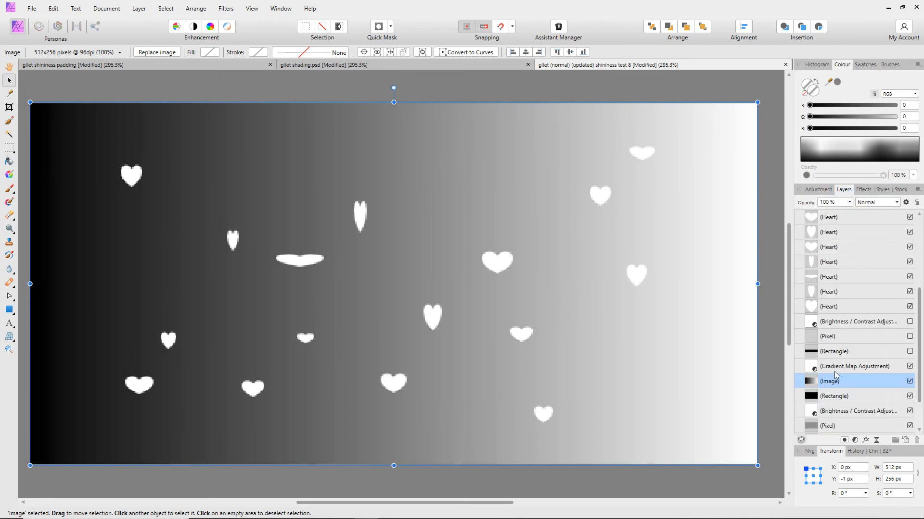
pyautogui.click(910, 367)
pyautogui.moveTo(809, 382); pyautogui.dragTo(810, 337)
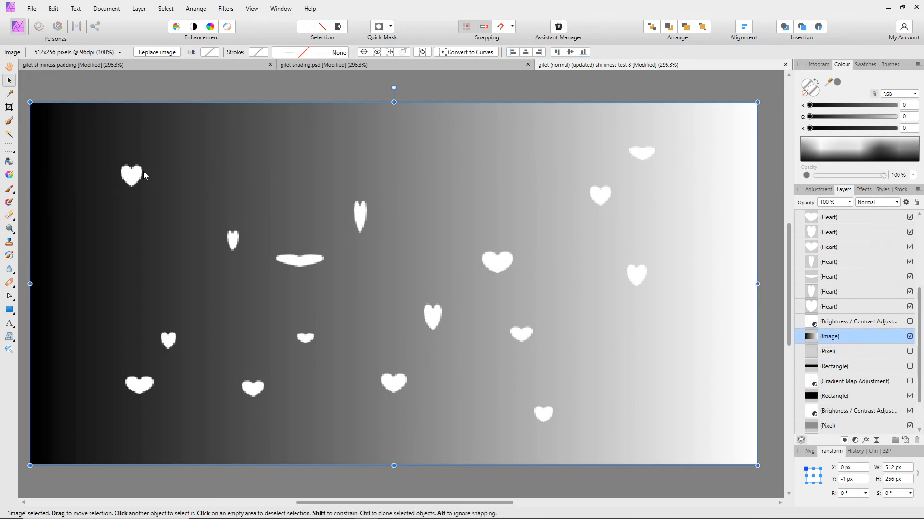
# Recolour the seven white hearts over the lighter half of the gradient black, including the one just past the middle.
pyautogui.click(644, 154)
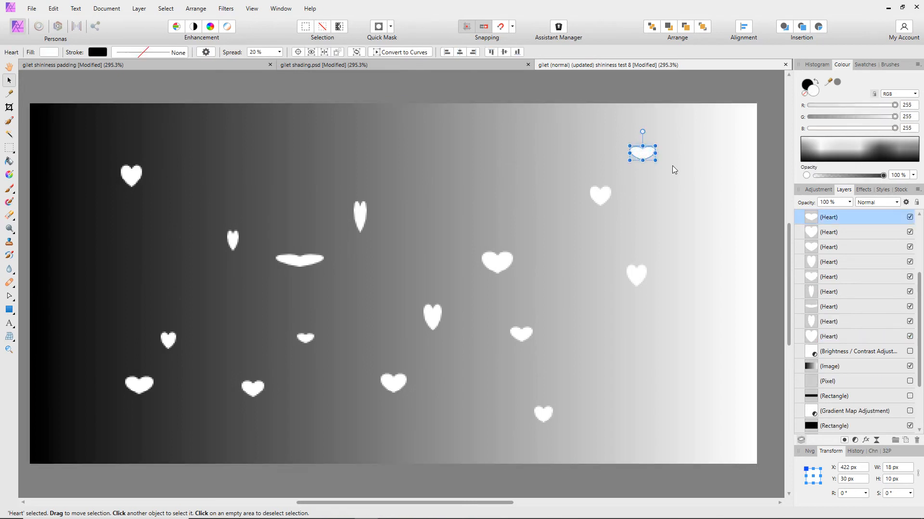
pyautogui.click(890, 141)
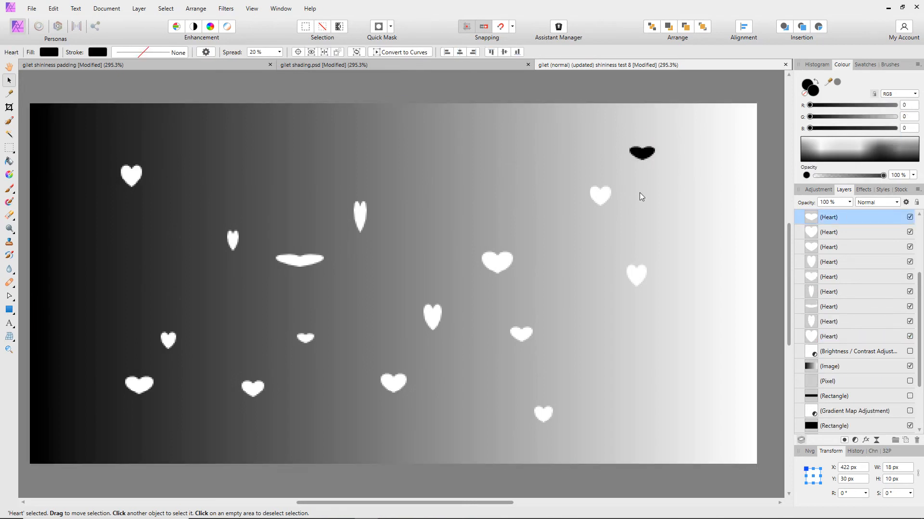
pyautogui.click(602, 197)
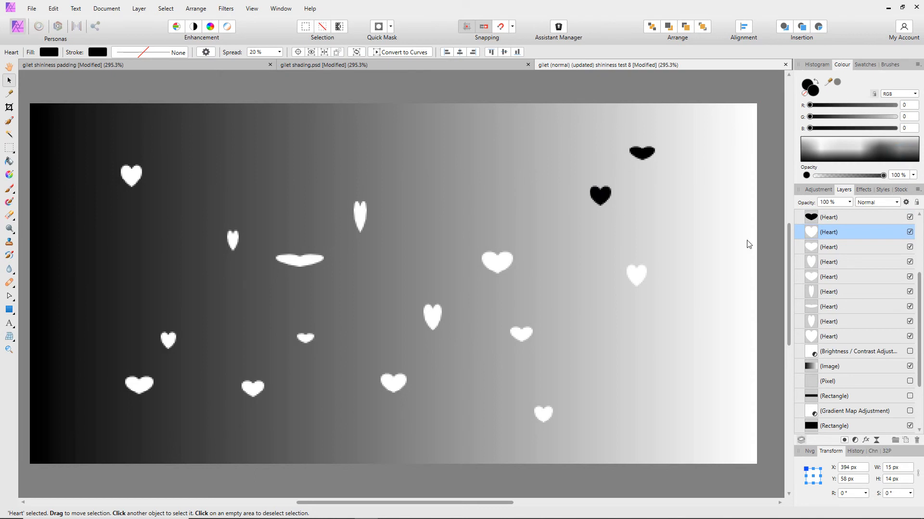
pyautogui.click(639, 282)
pyautogui.click(908, 158)
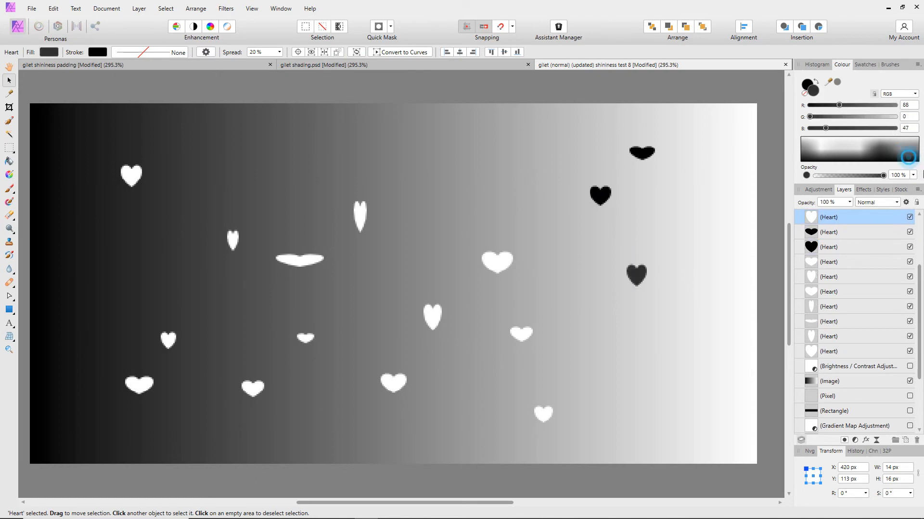
pyautogui.click(506, 260)
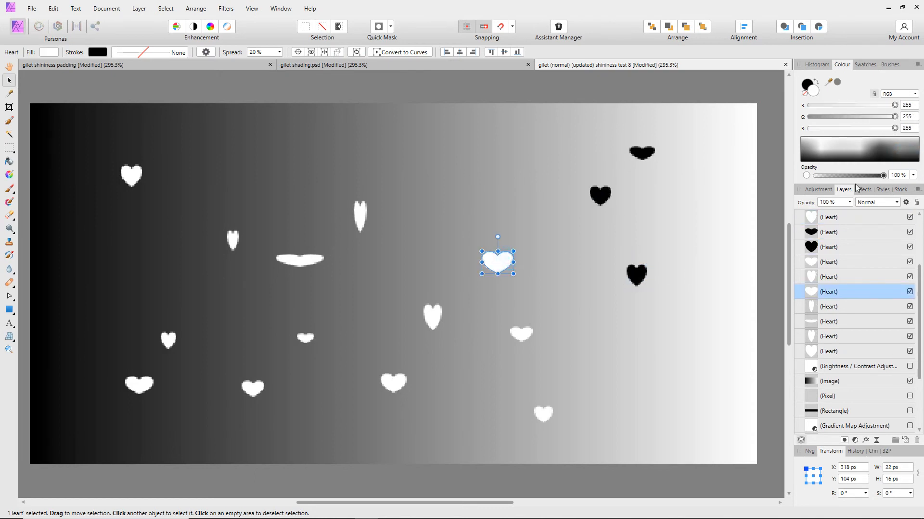
pyautogui.click(913, 158)
pyautogui.click(529, 339)
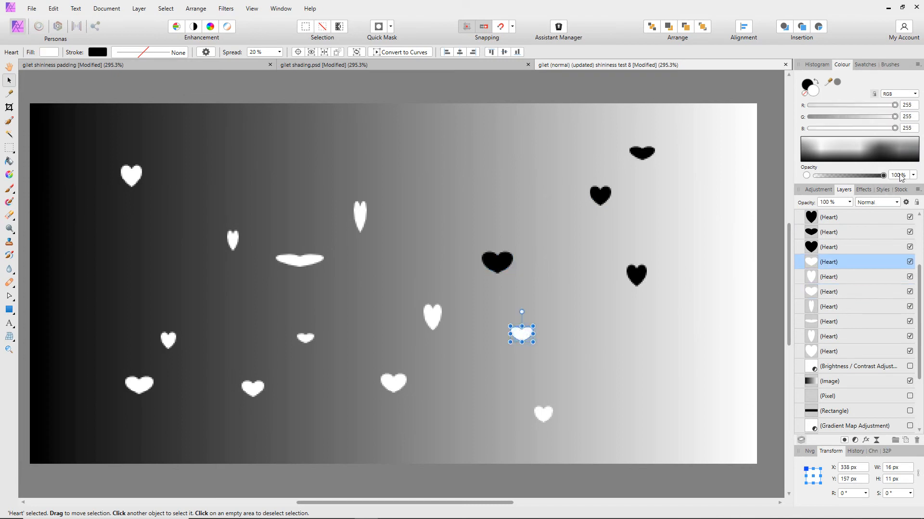
pyautogui.click(544, 413)
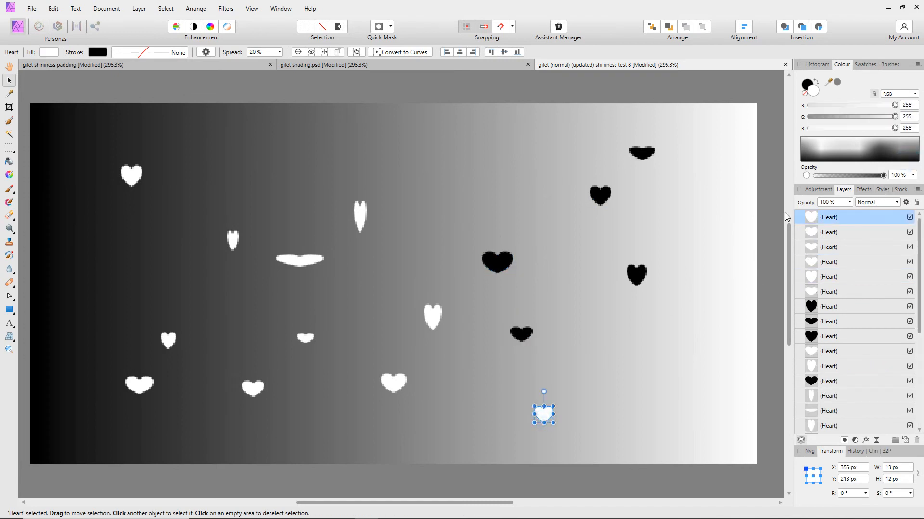
pyautogui.click(907, 156)
pyautogui.click(432, 318)
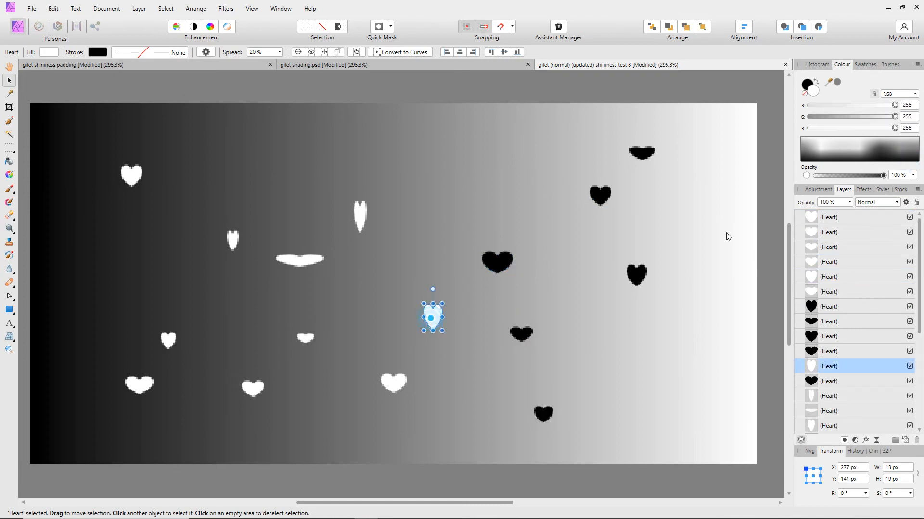
pyautogui.click(914, 156)
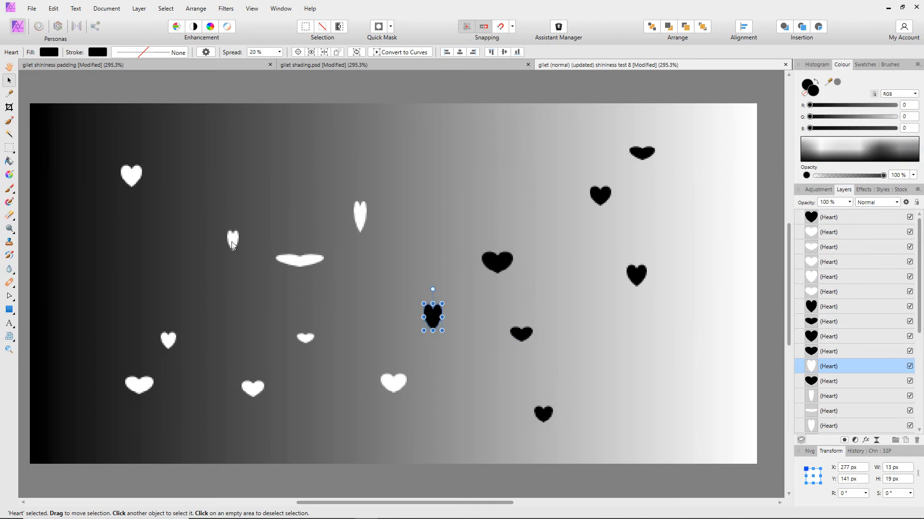
# Save the document as a new Affinity file named gilet (normal) (updated) shininess test 9.
pyautogui.click(31, 9)
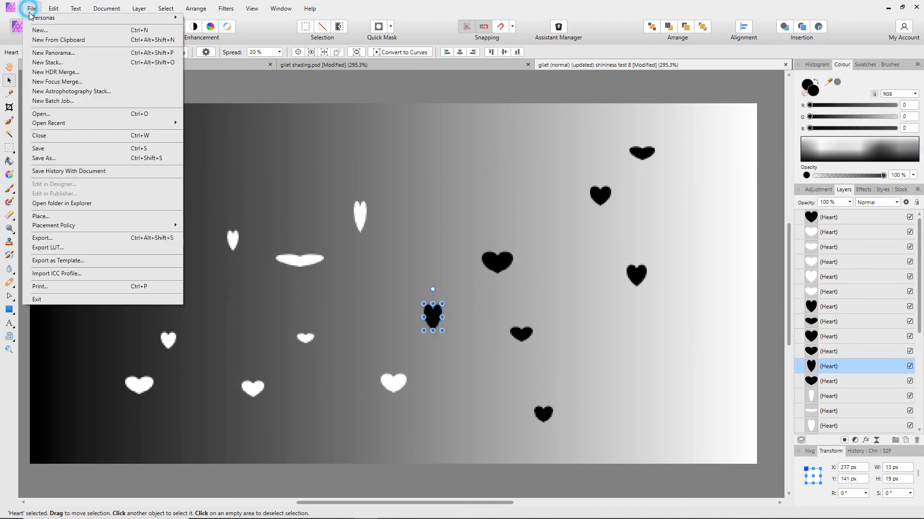
pyautogui.click(41, 159)
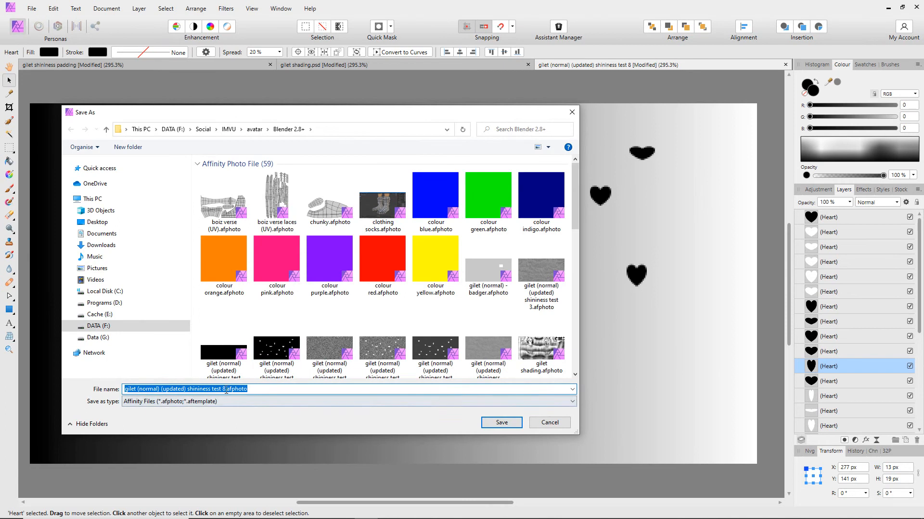
pyautogui.write('9')
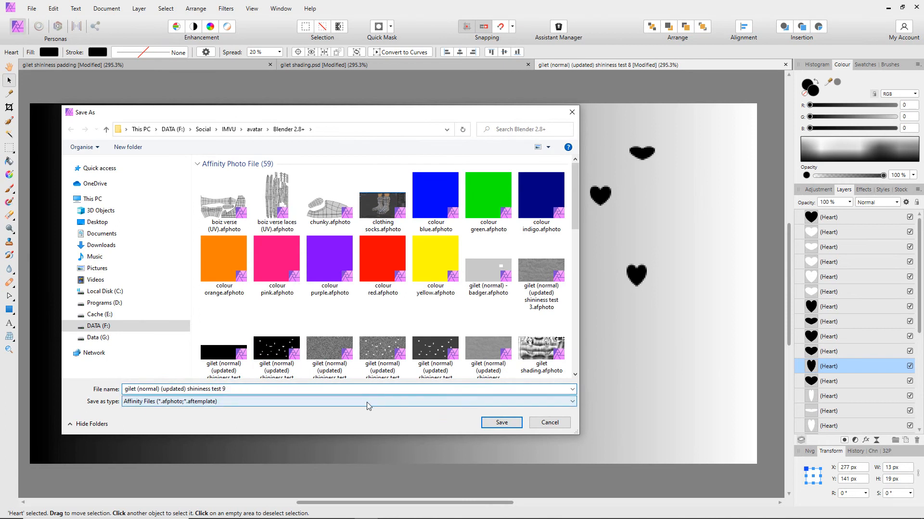
pyautogui.click(503, 423)
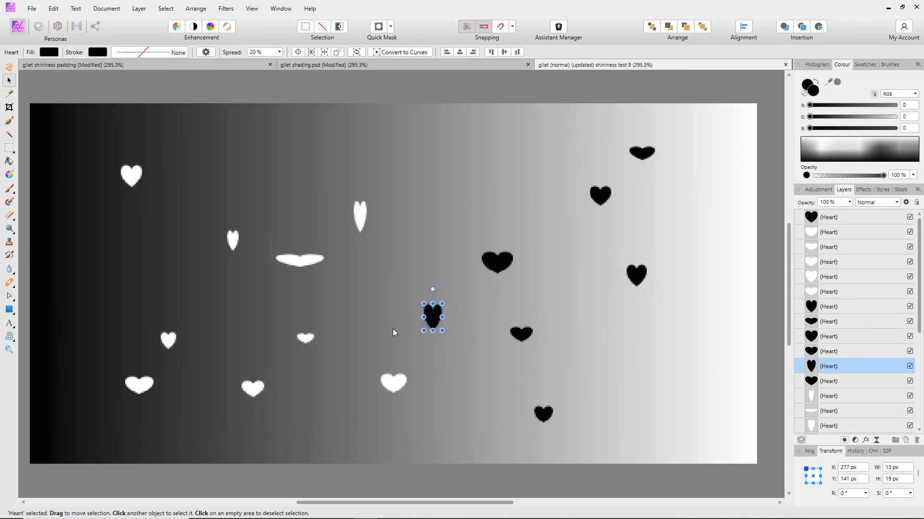
# Export the whole document at 512 x 254 px as gilet (normal) (updated) shininess test 9.png.
pyautogui.click(32, 8)
pyautogui.click(41, 235)
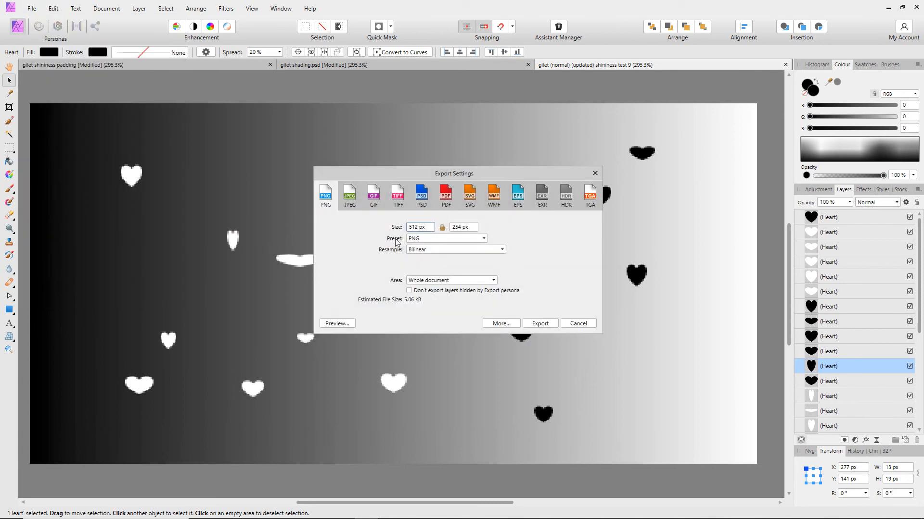
pyautogui.click(540, 323)
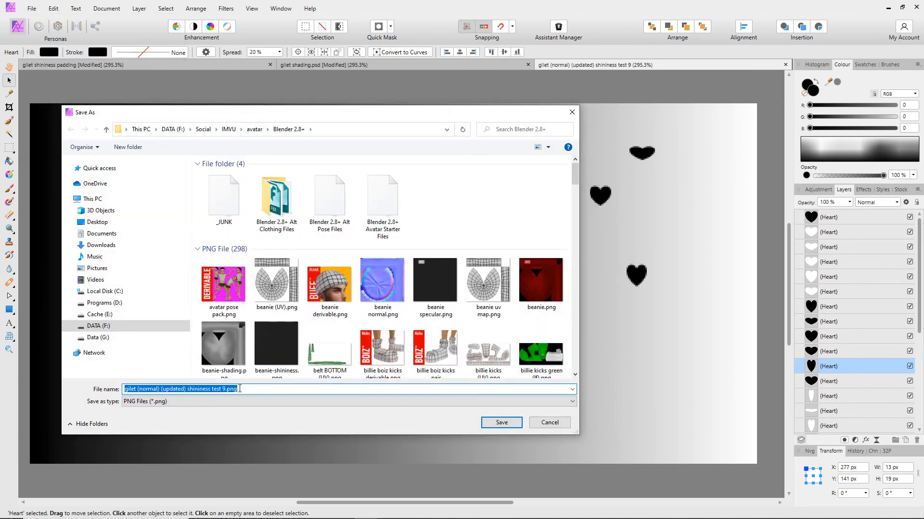
pyautogui.click(501, 422)
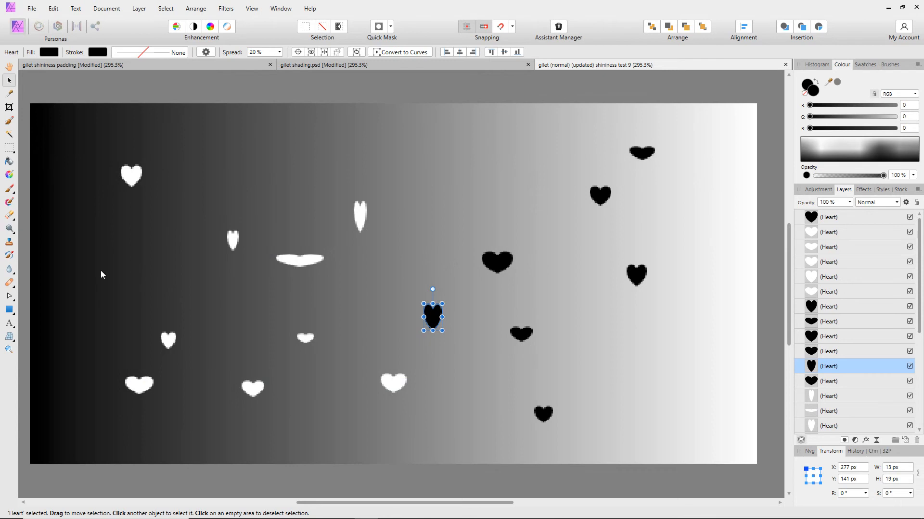
pyautogui.press('alt')
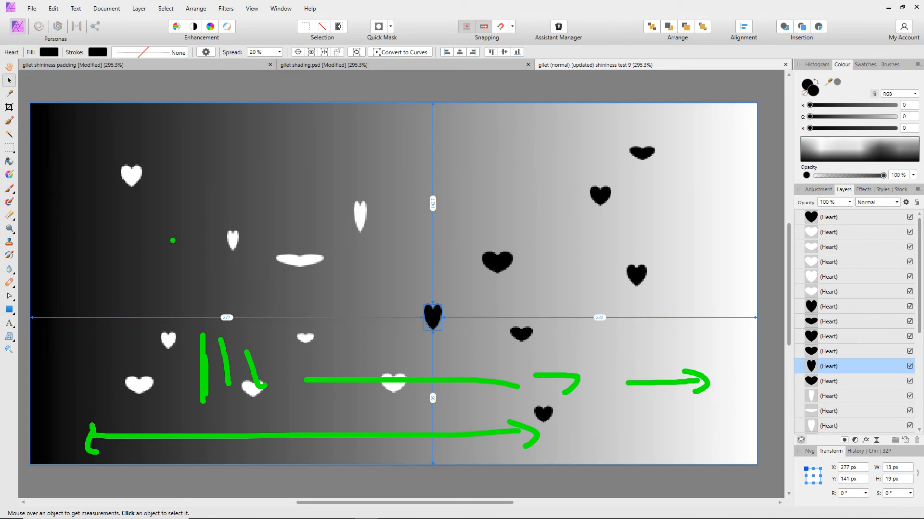
pyautogui.moveTo(112, 236); pyautogui.dragTo(461, 233)
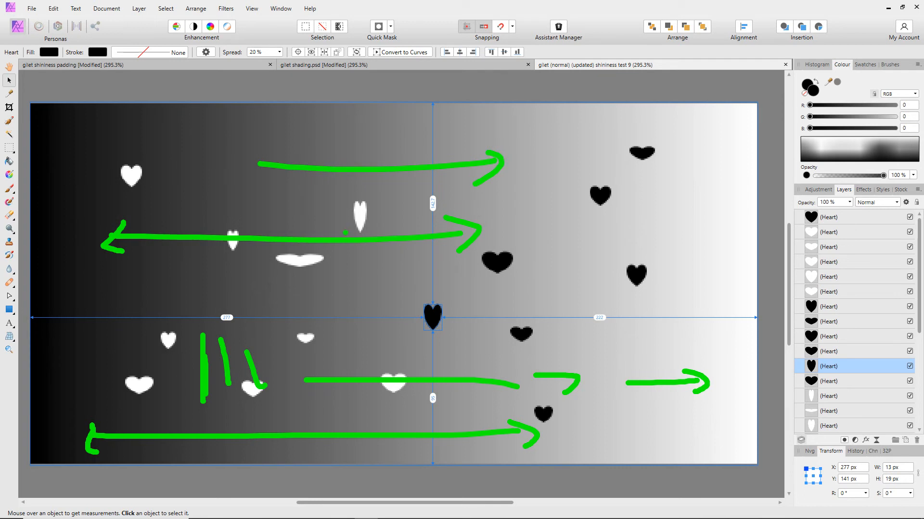
pyautogui.press('Escape')
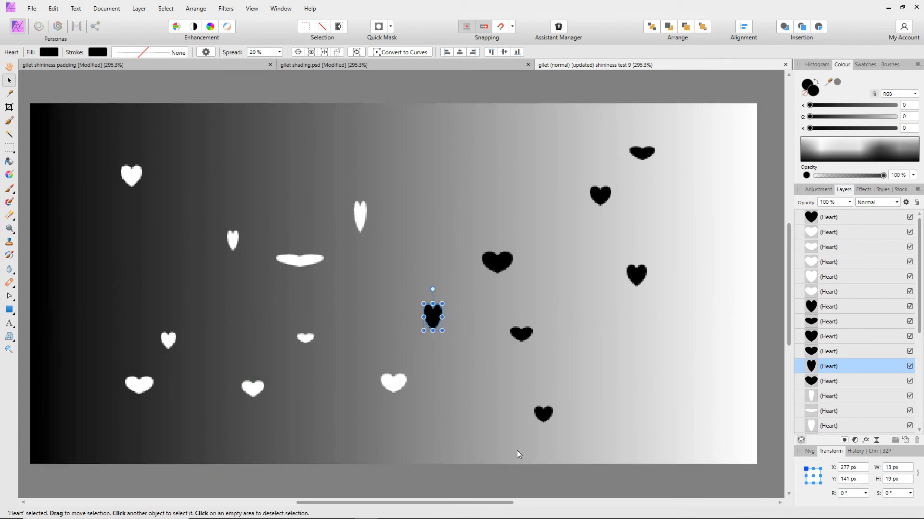
# Switch to IMVU Studio and import gilet (normal) (updated) shininess test 9.png as the gilet material's shininess texture.
pyautogui.moveTo(545, 517)
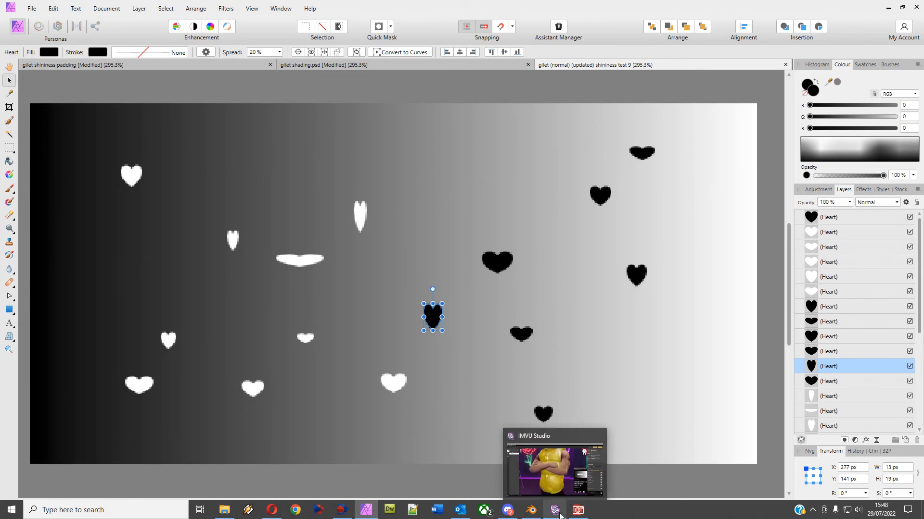
pyautogui.click(555, 511)
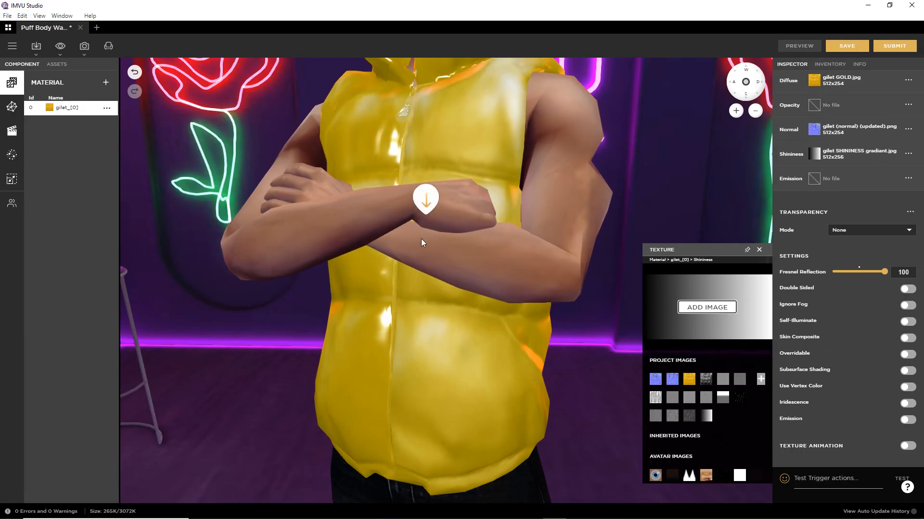
pyautogui.moveTo(417, 341); pyautogui.dragTo(399, 332)
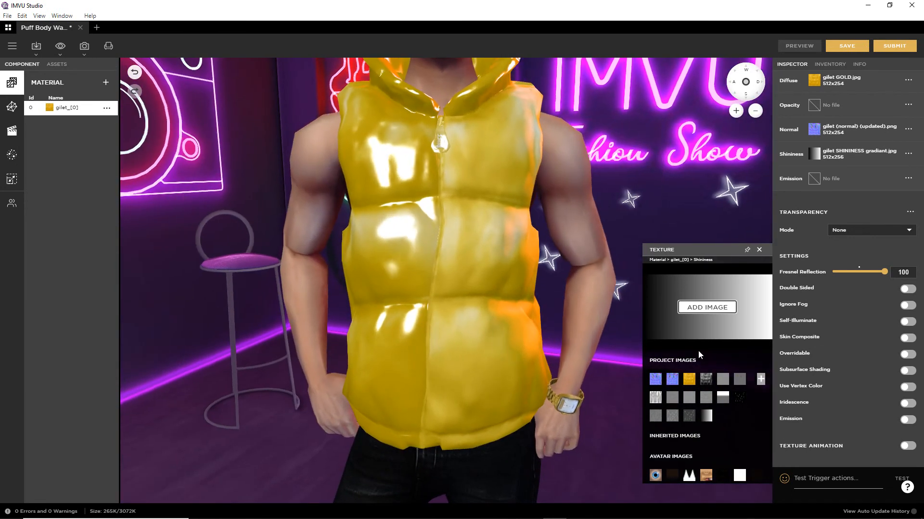
pyautogui.click(707, 307)
pyautogui.moveTo(541, 171); pyautogui.dragTo(541, 302)
pyautogui.click(304, 271)
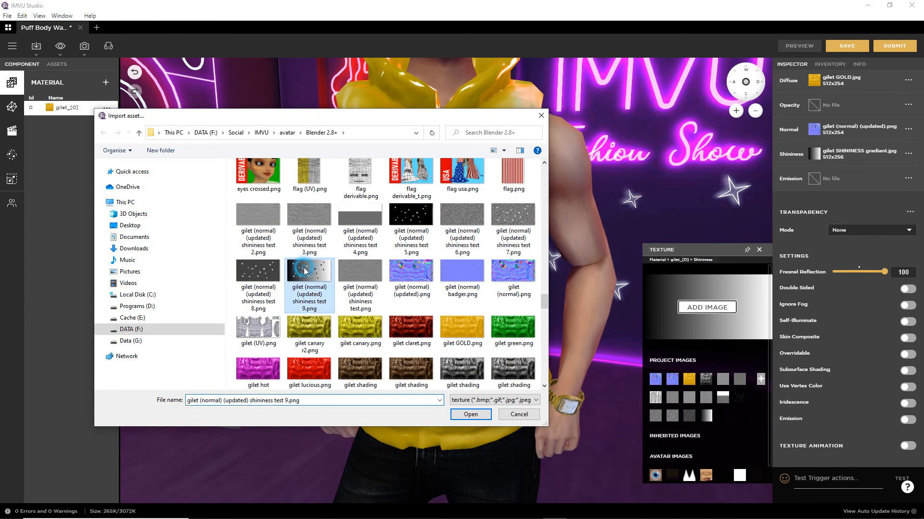
pyautogui.click(469, 415)
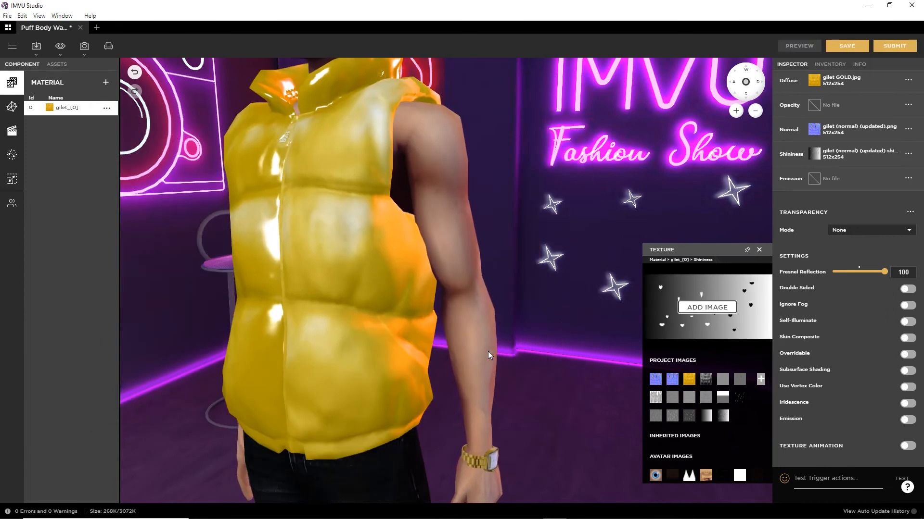
# Inspect the hearts on the gilet's chest and lower side, and enable Iridescence for the gilet material.
pyautogui.moveTo(488, 351); pyautogui.dragTo(465, 272)
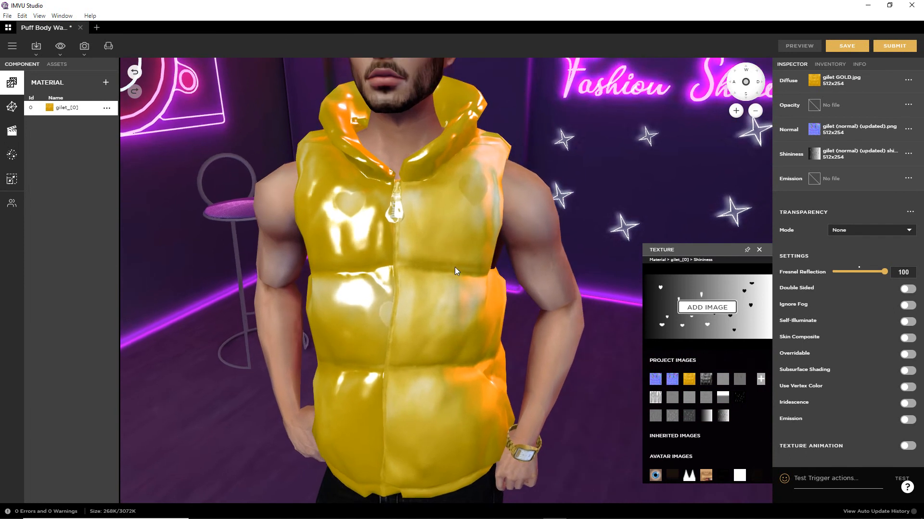
pyautogui.scroll(5, 401, 314)
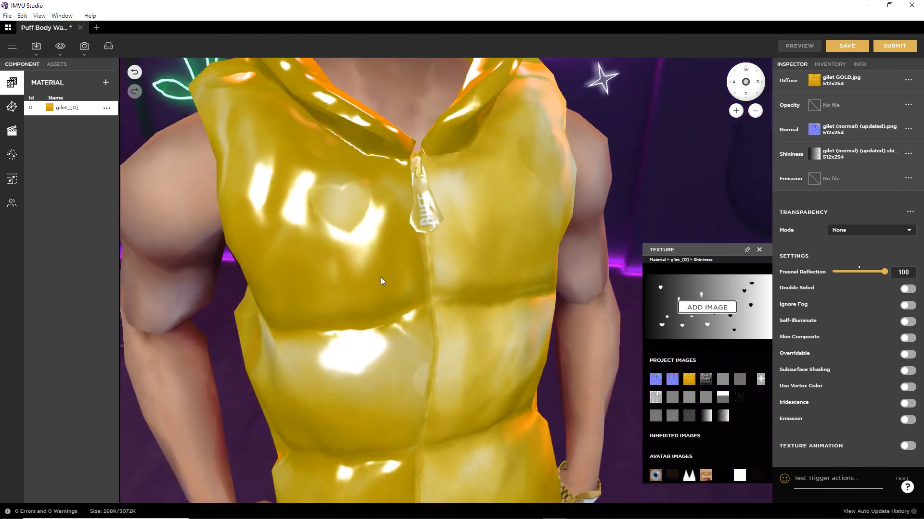
pyautogui.moveTo(380, 278); pyautogui.dragTo(344, 174)
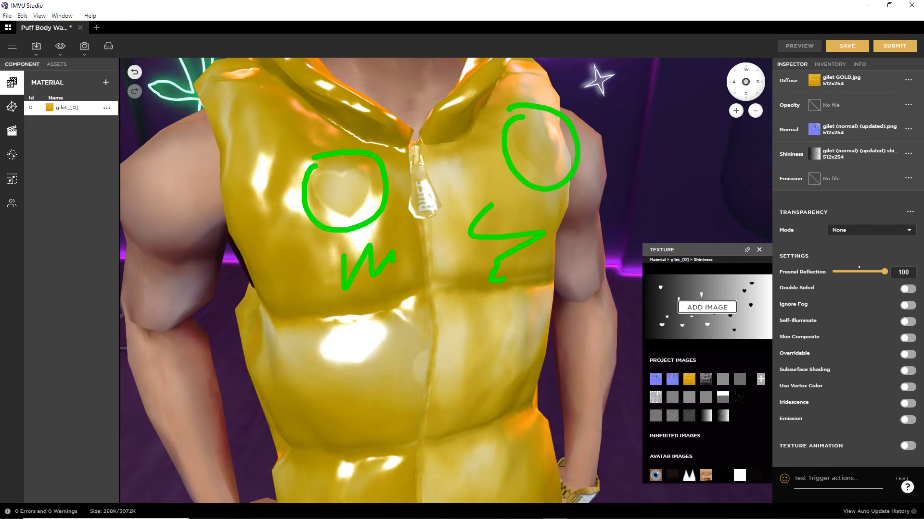
pyautogui.moveTo(396, 304)
pyautogui.mouseDown()
pyautogui.moveTo(478, 388)
pyautogui.moveTo(447, 390)
pyautogui.moveTo(419, 371)
pyautogui.moveTo(430, 305)
pyautogui.moveTo(486, 281)
pyautogui.moveTo(455, 324)
pyautogui.moveTo(440, 285)
pyautogui.moveTo(448, 199)
pyautogui.moveTo(464, 206)
pyautogui.moveTo(438, 210)
pyautogui.moveTo(427, 241)
pyautogui.moveTo(481, 255)
pyautogui.mouseUp()
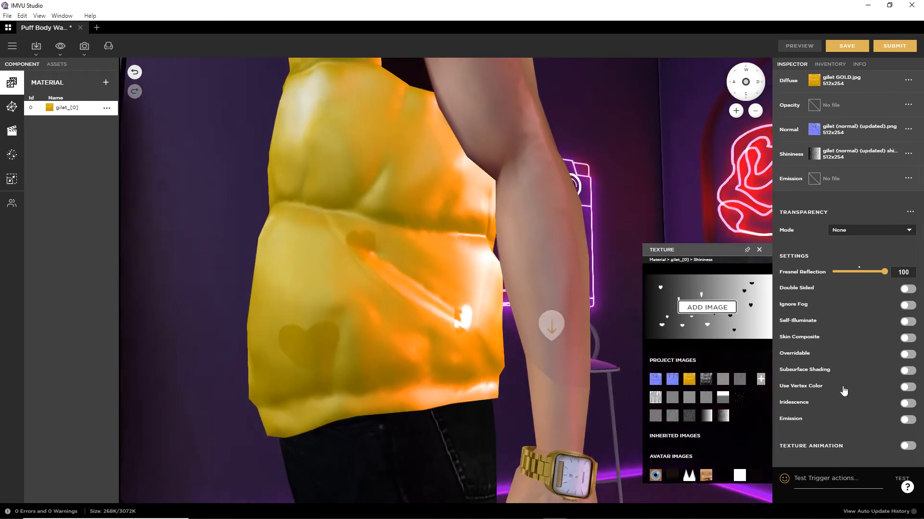
pyautogui.click(907, 404)
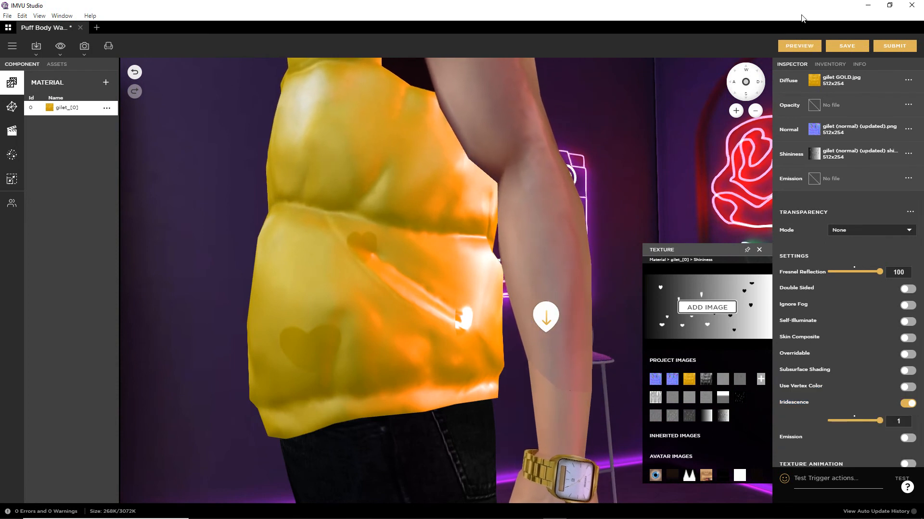
# Preview the project changes and examine the iridescence on both front halves of the gilet and its chest hearts.
pyautogui.click(799, 47)
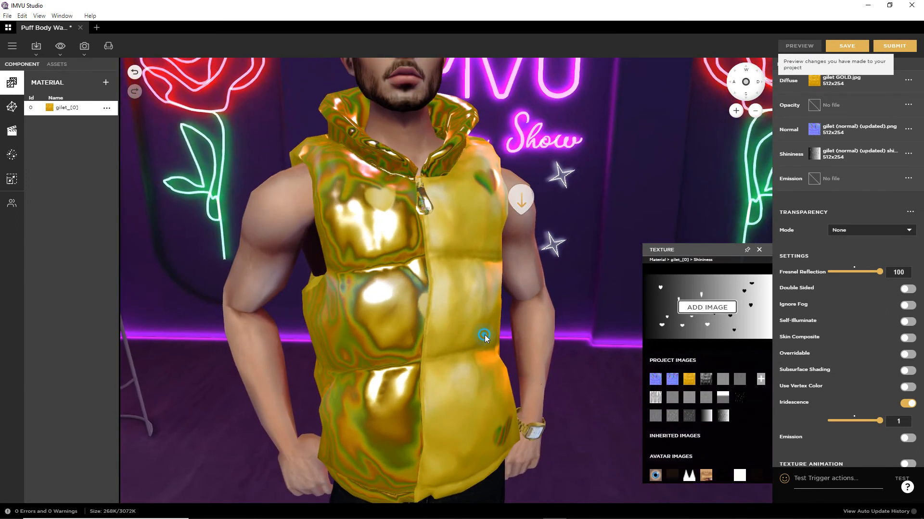
pyautogui.moveTo(450, 340); pyautogui.dragTo(413, 291)
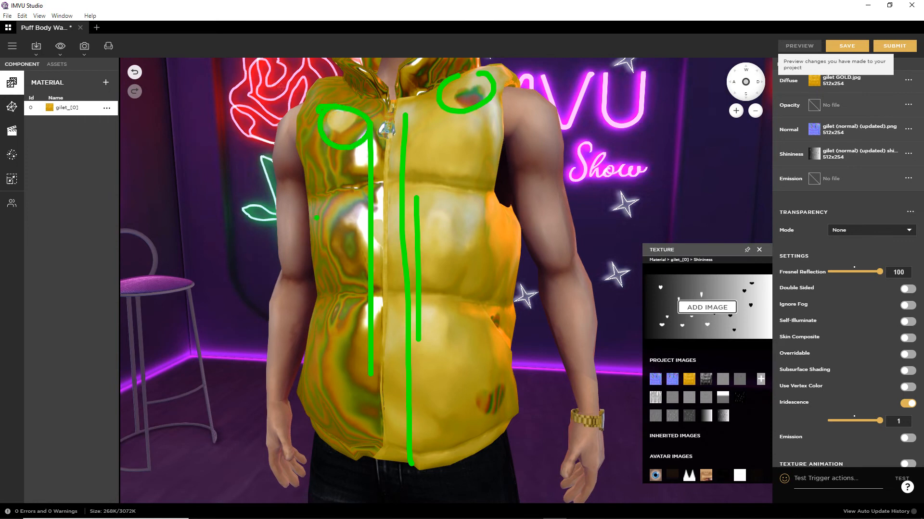
pyautogui.scroll(5, 340, 336)
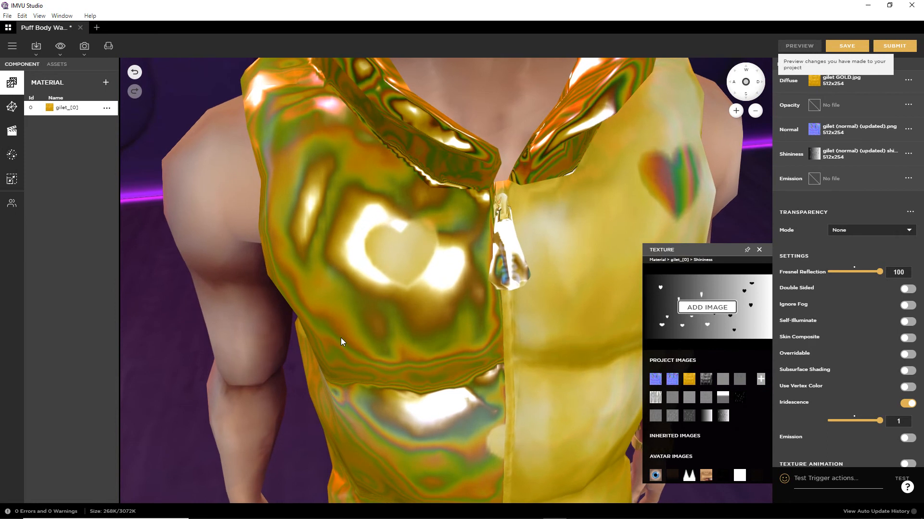
pyautogui.scroll(-8, 340, 337)
pyautogui.moveTo(380, 295); pyautogui.dragTo(451, 279)
pyautogui.scroll(5, 444, 306)
pyautogui.moveTo(377, 294); pyautogui.dragTo(429, 299)
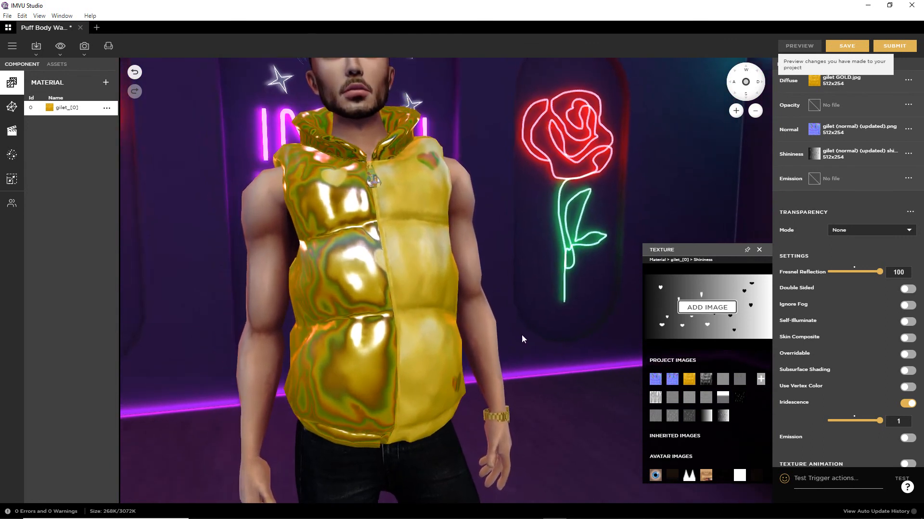
# Look over the project images available for the shininess slot and move the Texture window higher beside the avatar.
pyautogui.moveTo(673, 379)
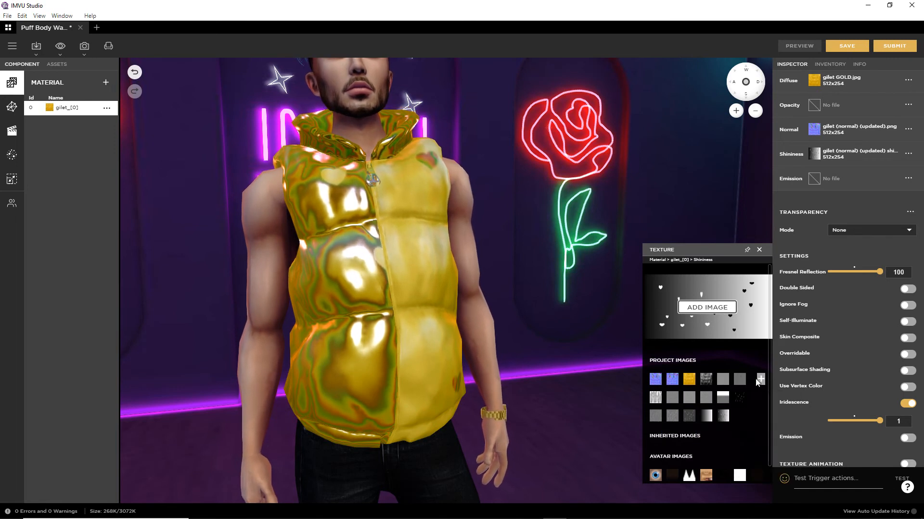
pyautogui.moveTo(657, 400)
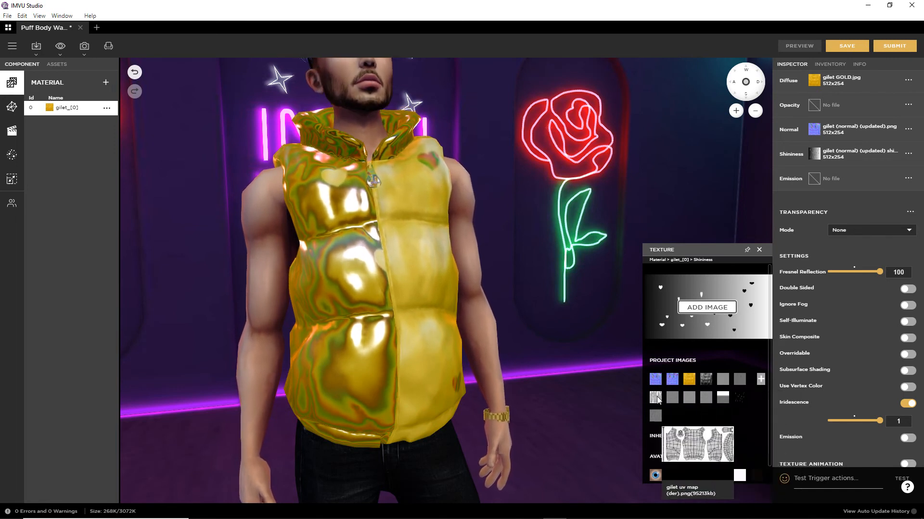
pyautogui.moveTo(705, 419)
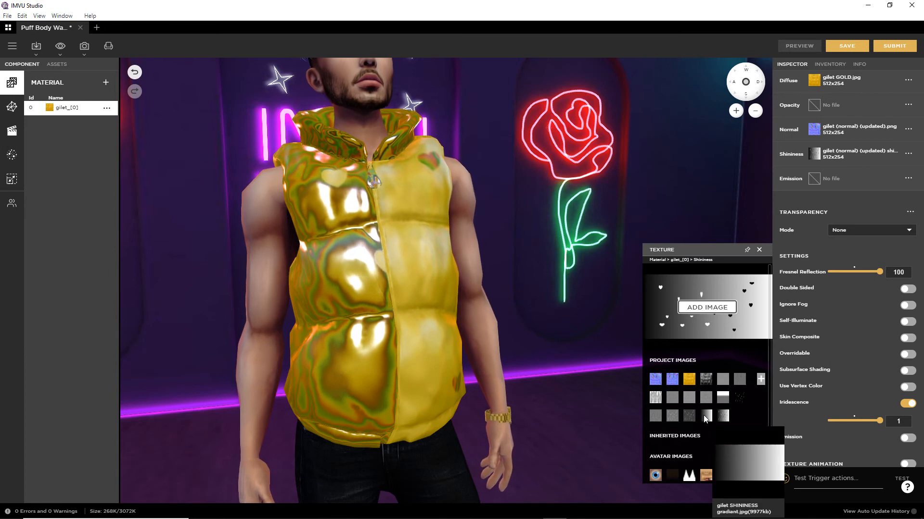
pyautogui.moveTo(696, 250); pyautogui.dragTo(662, 155)
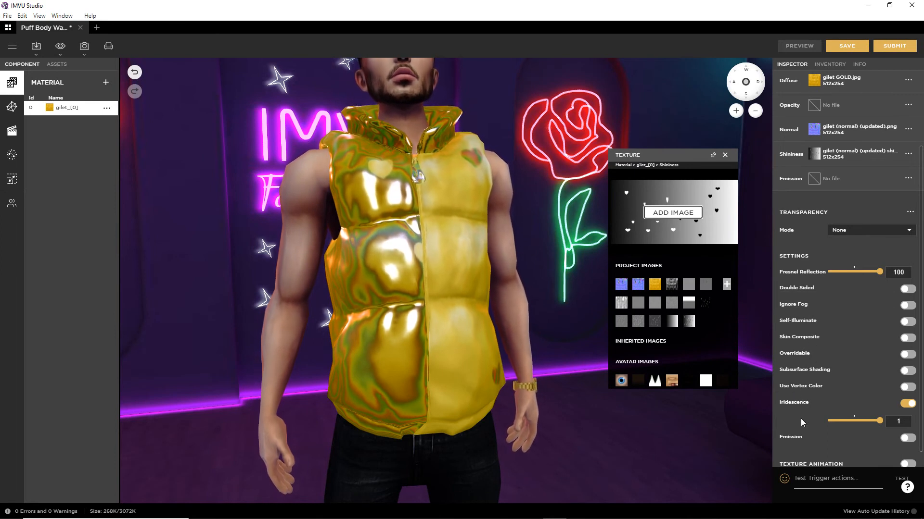
# Try to enable Emission for the gilet material without an emission texture.
pyautogui.scroll(-1, 801, 419)
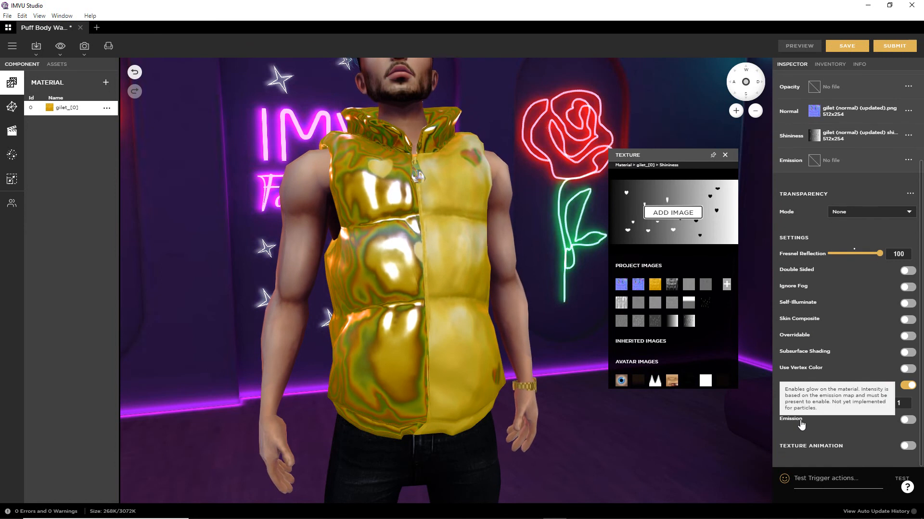
pyautogui.click(907, 420)
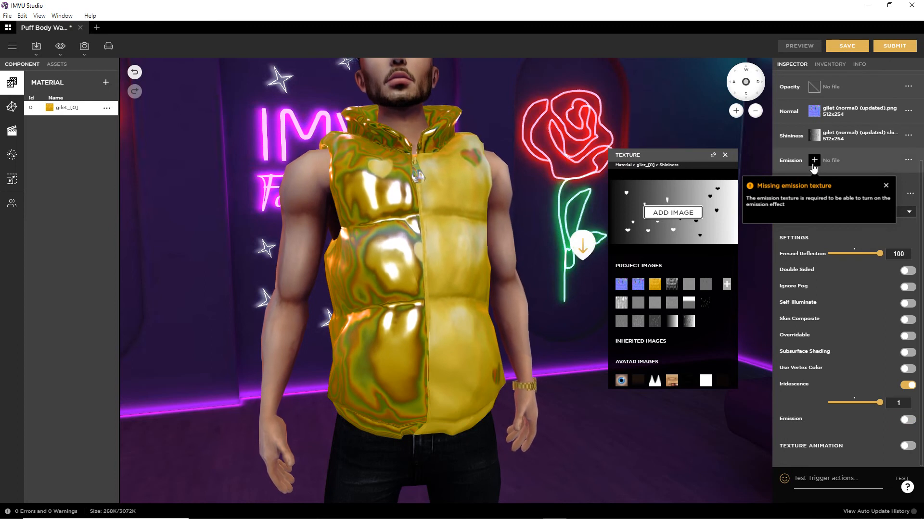
# Examine the zip puller and the centre line where the gilet's two front halves meet.
pyautogui.moveTo(460, 331); pyautogui.dragTo(474, 374)
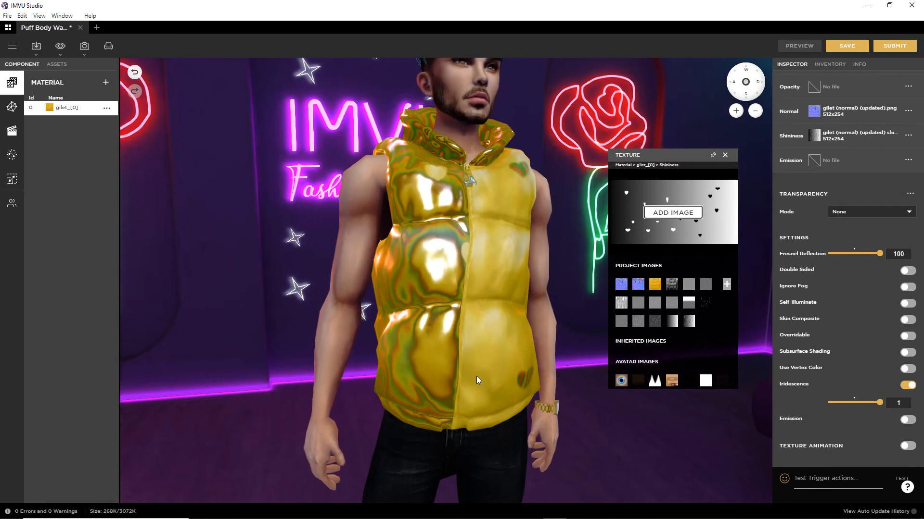
pyautogui.moveTo(483, 358); pyautogui.dragTo(262, 360)
pyautogui.moveTo(431, 348)
pyautogui.mouseDown()
pyautogui.moveTo(460, 328)
pyautogui.moveTo(444, 331)
pyautogui.moveTo(549, 331)
pyautogui.moveTo(401, 334)
pyautogui.mouseUp()
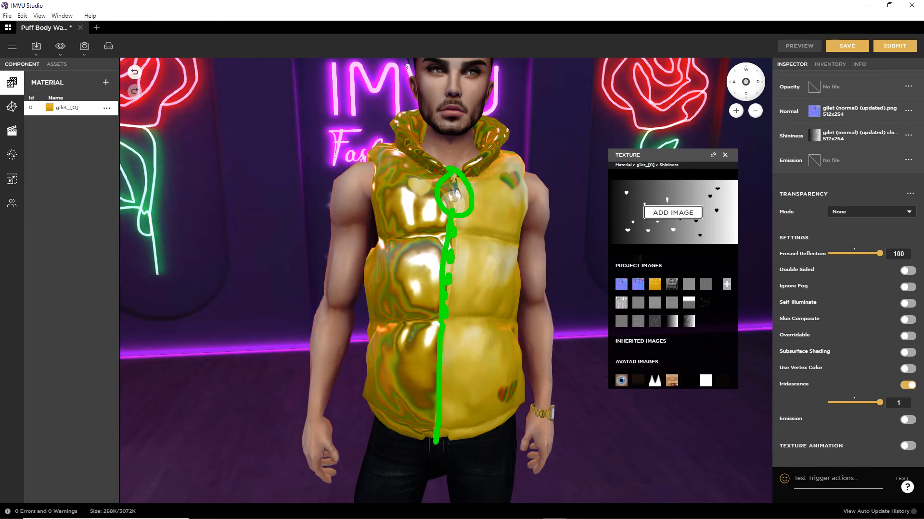
pyautogui.scroll(3, 449, 210)
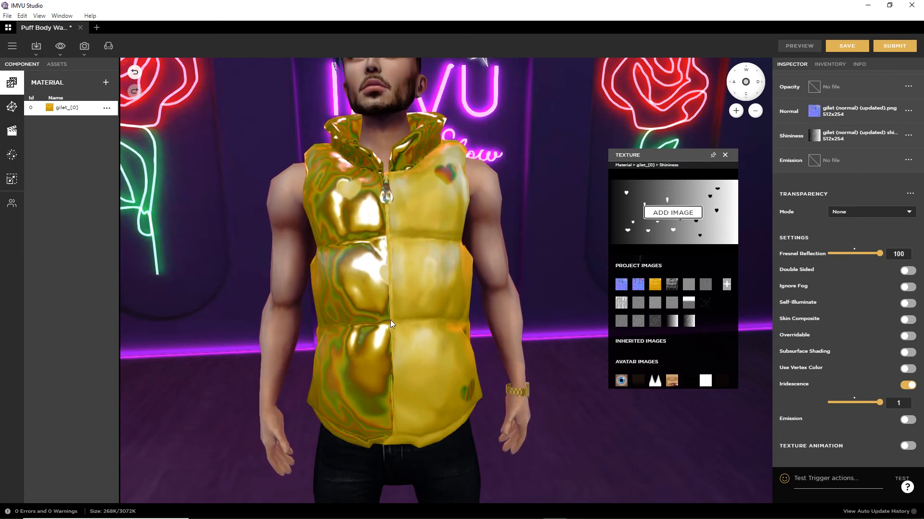
# Switch to Affinity Photo, close gilet shading.psd without saving, and open the gilet shading document.
pyautogui.click(366, 511)
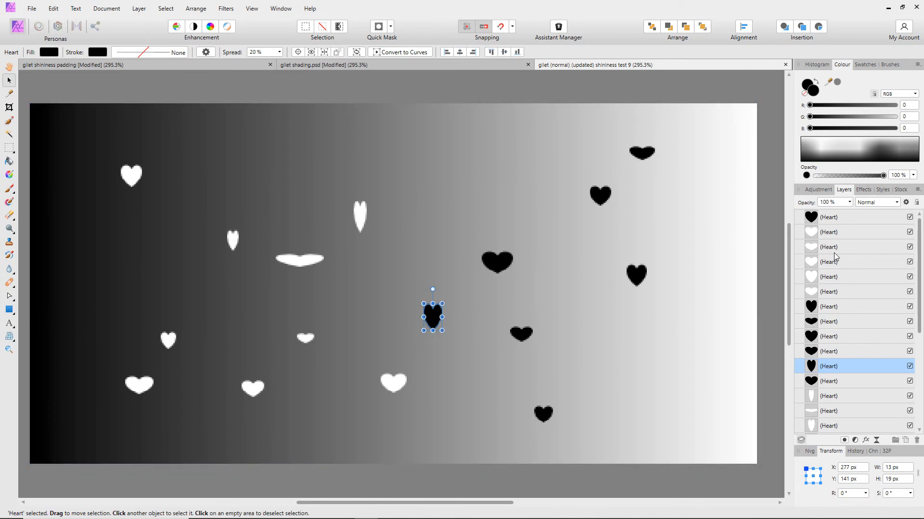
pyautogui.scroll(-4, 861, 380)
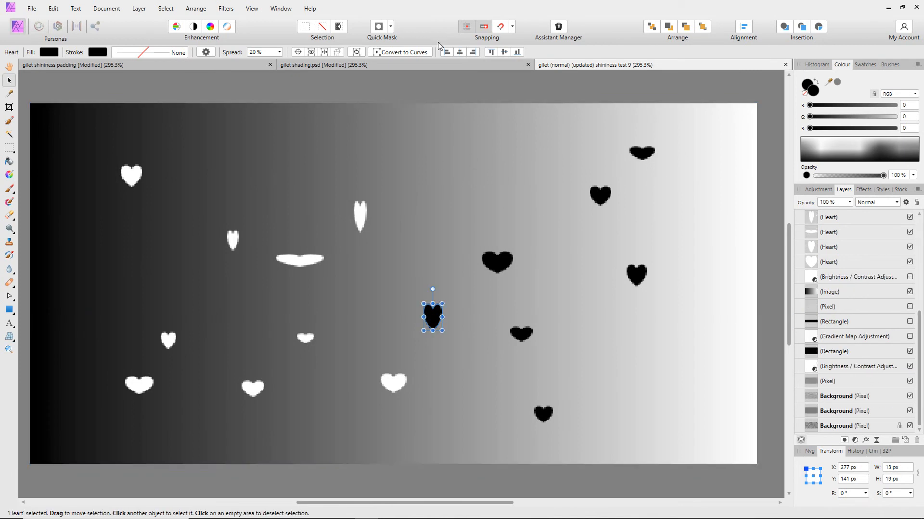
pyautogui.click(417, 67)
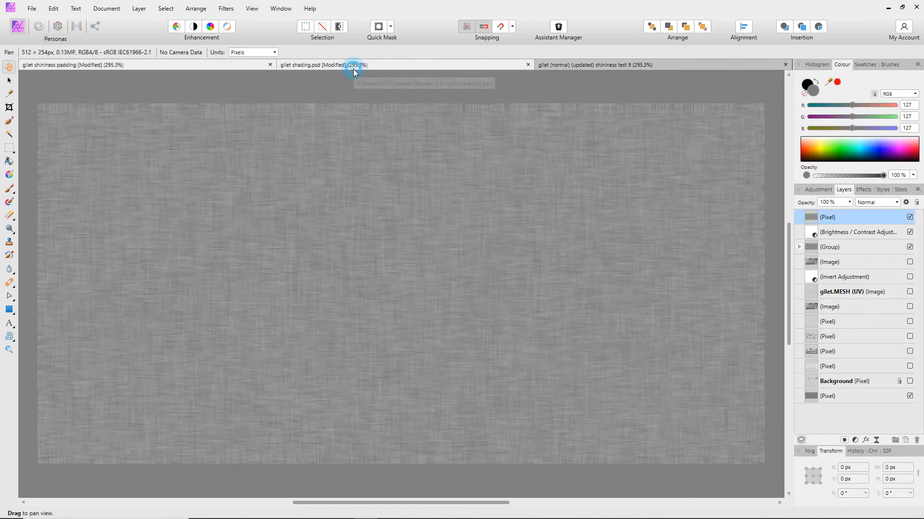
pyautogui.click(528, 65)
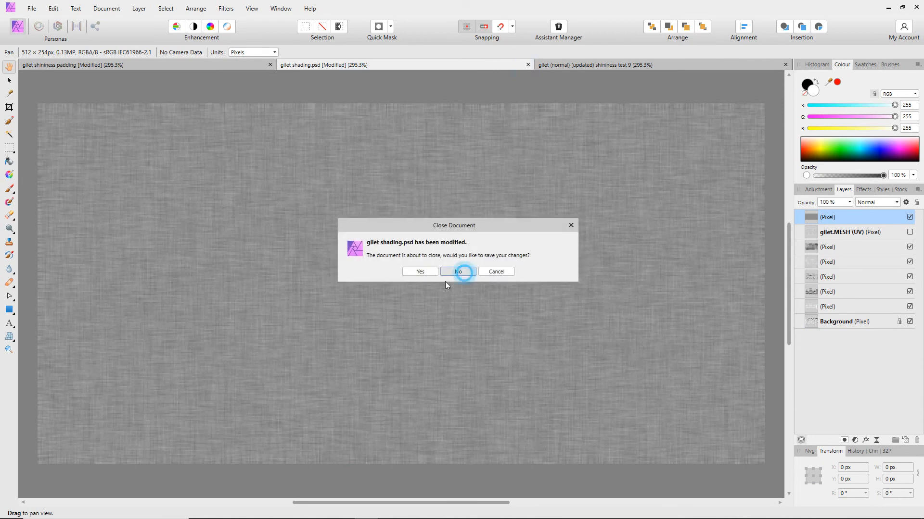
pyautogui.click(461, 271)
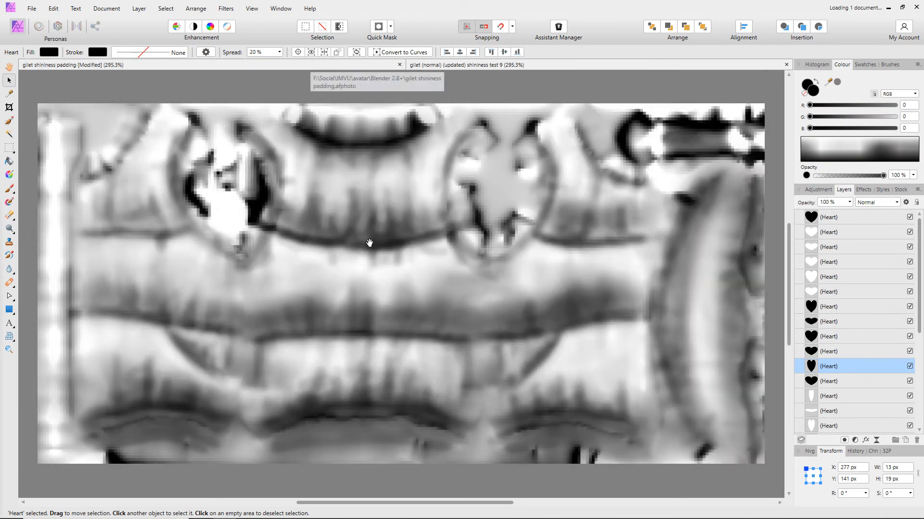
pyautogui.press('h')
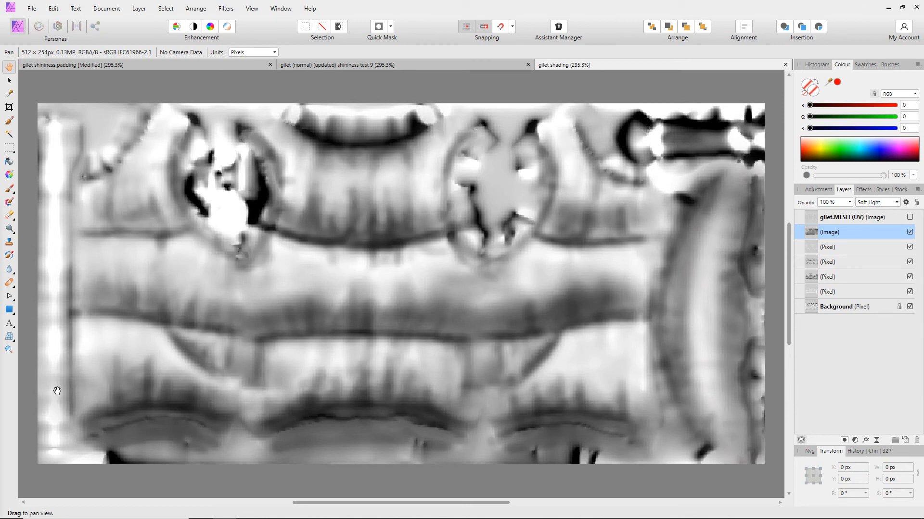
# Examine the narrow vertical strip and the separate dark corner block on the gilet shading map.
pyautogui.moveTo(71, 180); pyautogui.dragTo(67, 362)
pyautogui.moveTo(67, 402); pyautogui.dragTo(67, 435)
pyautogui.moveTo(622, 105)
pyautogui.mouseDown()
pyautogui.moveTo(655, 166)
pyautogui.moveTo(768, 175)
pyautogui.moveTo(745, 105)
pyautogui.moveTo(631, 106)
pyautogui.mouseUp()
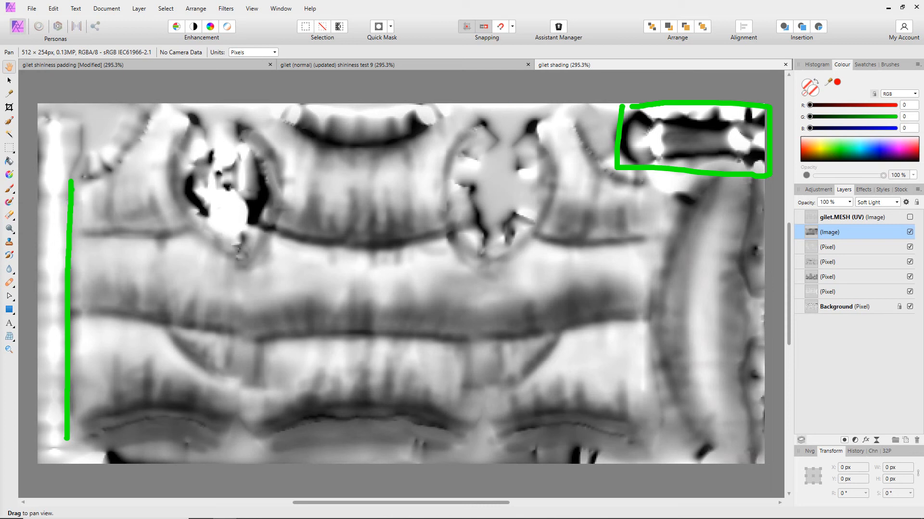
pyautogui.moveTo(71, 180); pyautogui.dragTo(68, 436)
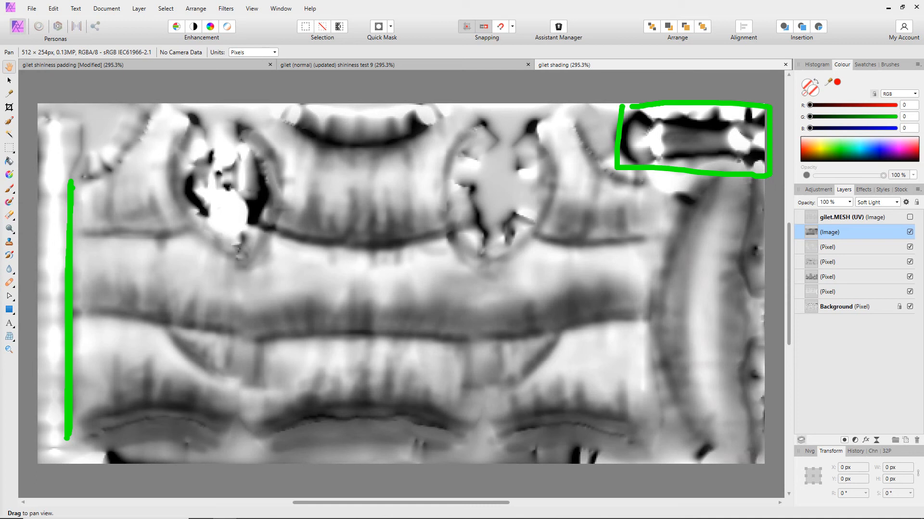
pyautogui.press('Escape')
# Switch to IMVU Studio and examine the dark heart near the gilet's shoulder and the seam below the collar.
pyautogui.moveTo(524, 514)
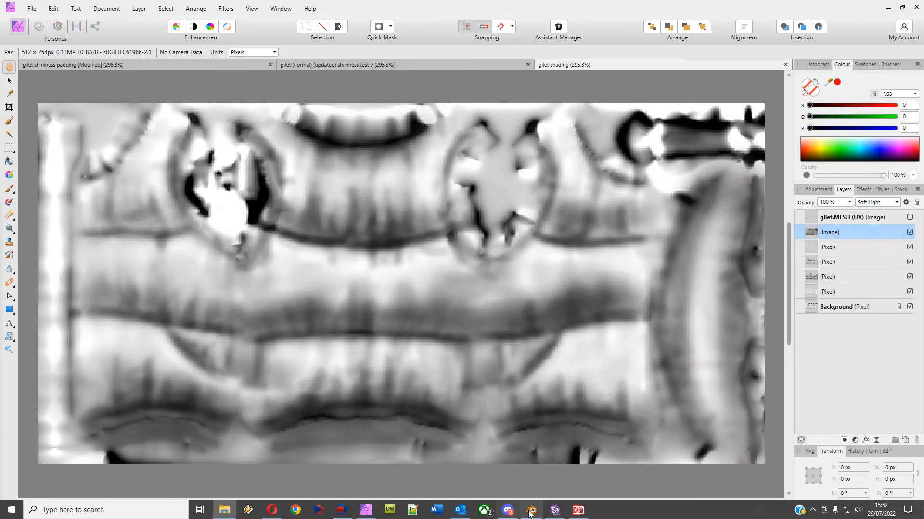
pyautogui.click(555, 510)
pyautogui.scroll(5, 421, 342)
pyautogui.moveTo(369, 113); pyautogui.dragTo(379, 366)
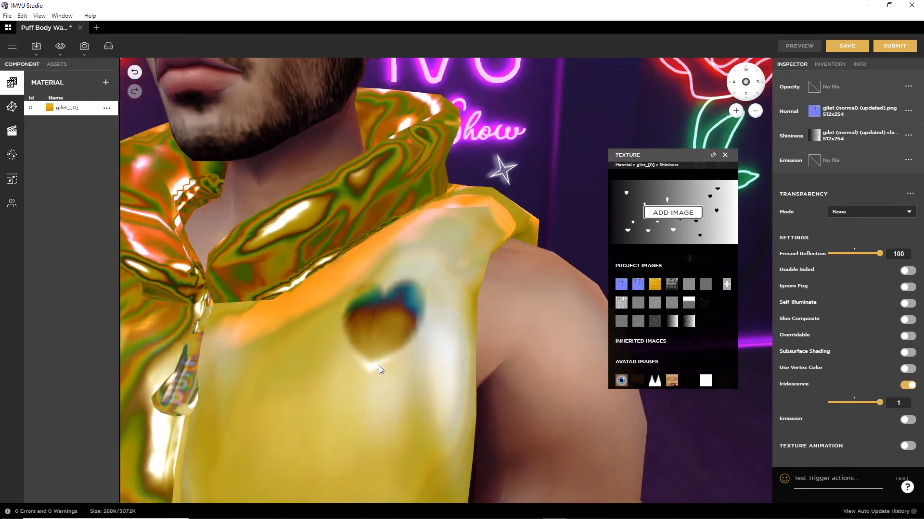
pyautogui.click(818, 482)
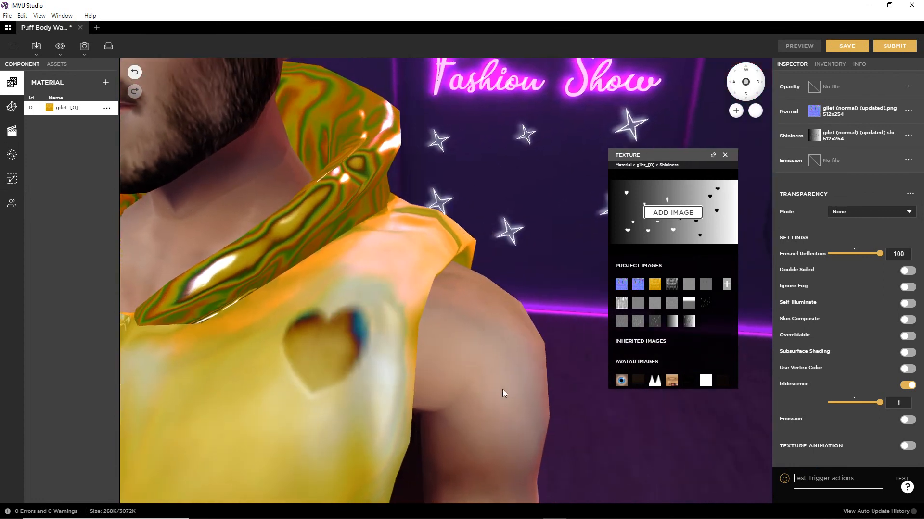
pyautogui.moveTo(329, 316)
pyautogui.mouseDown()
pyautogui.moveTo(303, 304)
pyautogui.moveTo(275, 352)
pyautogui.moveTo(308, 398)
pyautogui.moveTo(342, 386)
pyautogui.moveTo(373, 356)
pyautogui.moveTo(376, 318)
pyautogui.moveTo(347, 299)
pyautogui.moveTo(328, 313)
pyautogui.mouseUp()
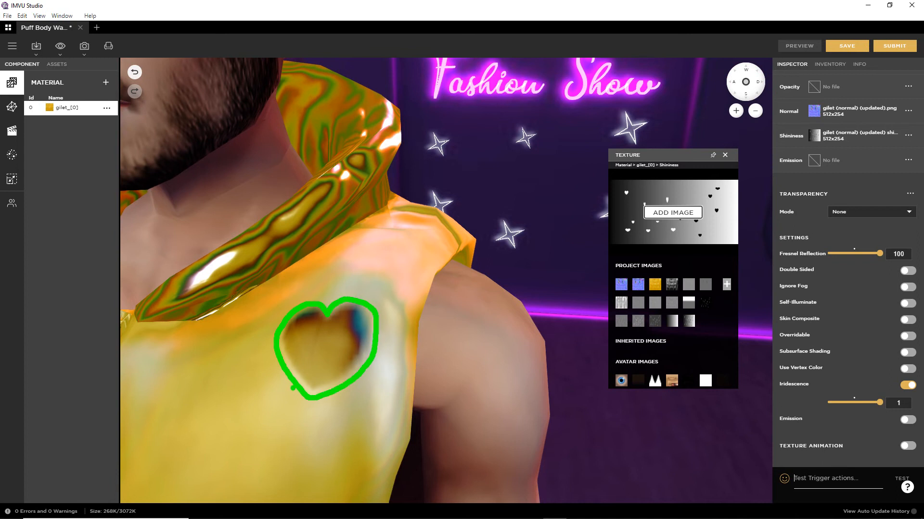
pyautogui.press('Escape')
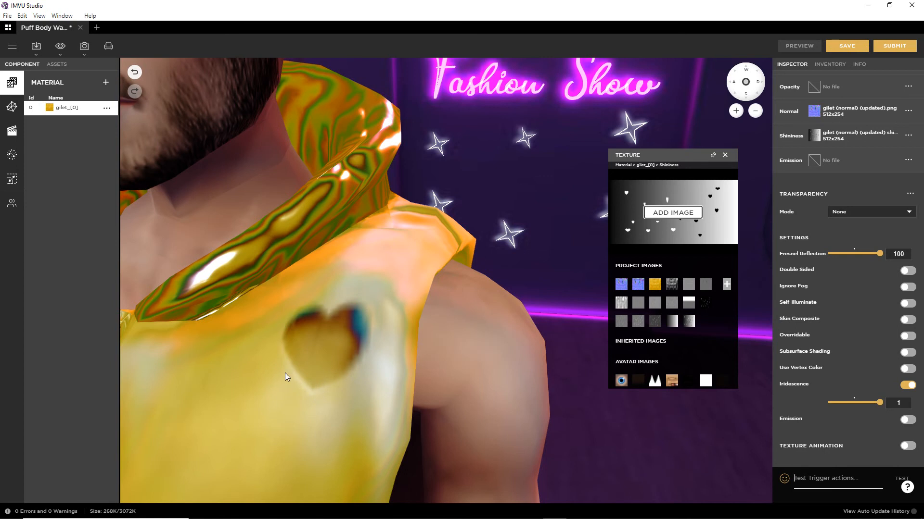
pyautogui.moveTo(371, 215); pyautogui.dragTo(211, 315)
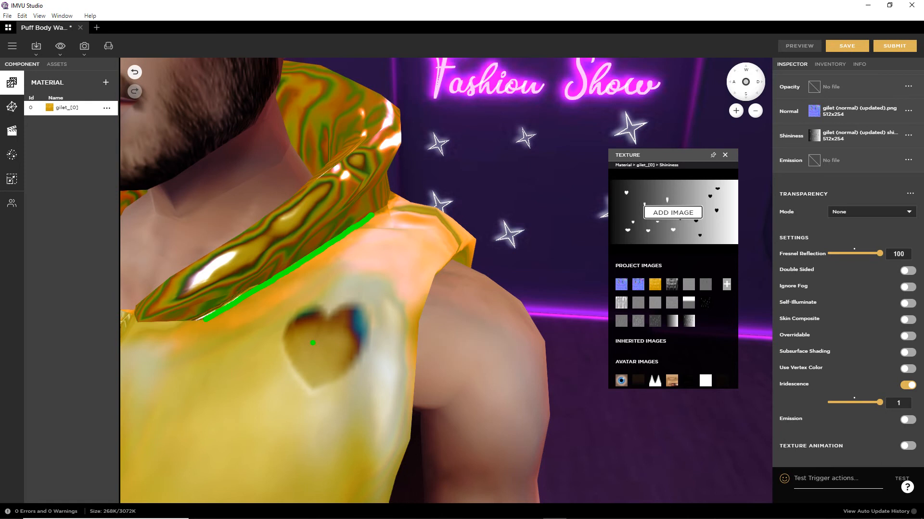
pyautogui.moveTo(327, 313)
pyautogui.mouseDown()
pyautogui.moveTo(312, 302)
pyautogui.moveTo(266, 349)
pyautogui.moveTo(307, 402)
pyautogui.moveTo(385, 399)
pyautogui.moveTo(402, 339)
pyautogui.moveTo(324, 312)
pyautogui.mouseUp()
pyautogui.press('Escape')
# Compare the zip strip down the gilet's front with the upper band of the shininess map.
pyautogui.scroll(-5, 331, 366)
pyautogui.moveTo(265, 424); pyautogui.dragTo(320, 426)
pyautogui.moveTo(320, 425); pyautogui.dragTo(316, 254, button='right')
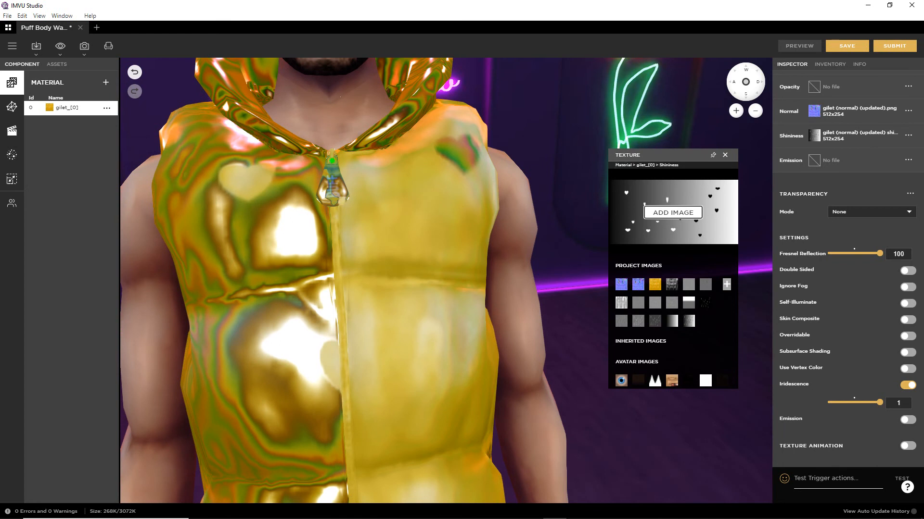
pyautogui.moveTo(324, 153); pyautogui.dragTo(345, 491)
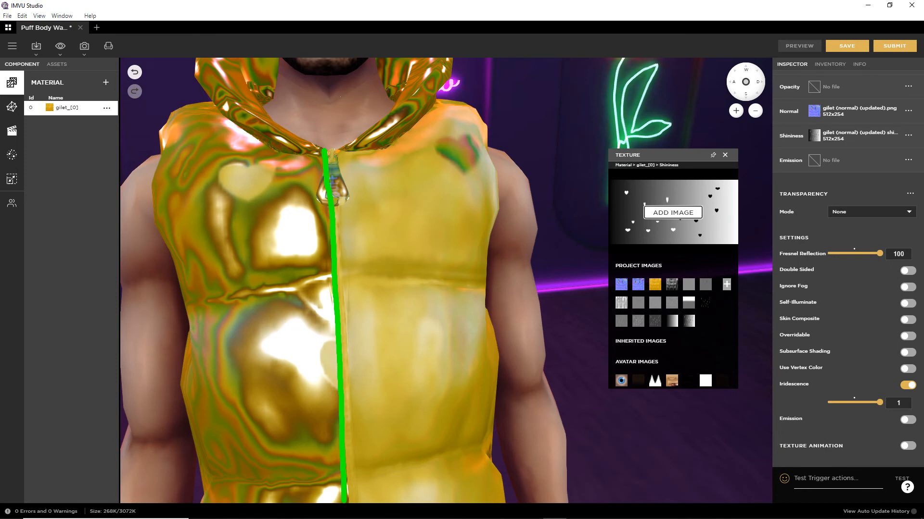
pyautogui.click(324, 144)
pyautogui.moveTo(337, 153)
pyautogui.mouseDown()
pyautogui.moveTo(359, 403)
pyautogui.moveTo(362, 504)
pyautogui.moveTo(344, 504)
pyautogui.mouseUp()
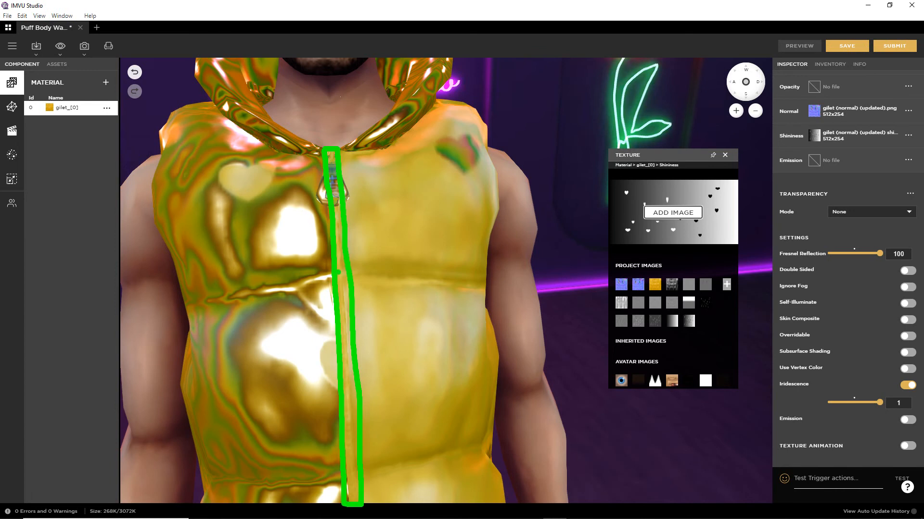
pyautogui.moveTo(332, 161); pyautogui.dragTo(340, 219)
pyautogui.moveTo(613, 180)
pyautogui.mouseDown()
pyautogui.moveTo(660, 201)
pyautogui.moveTo(731, 201)
pyautogui.moveTo(683, 178)
pyautogui.moveTo(612, 180)
pyautogui.mouseUp()
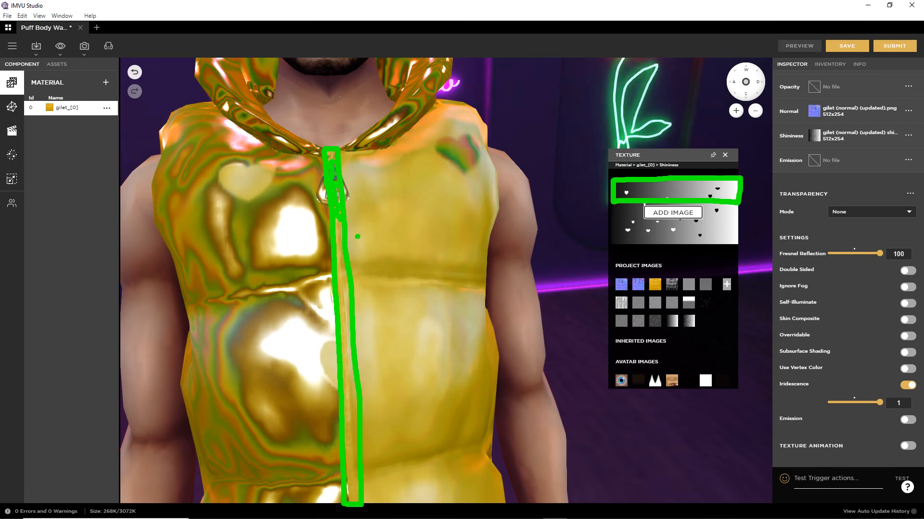
pyautogui.moveTo(338, 258); pyautogui.dragTo(347, 332)
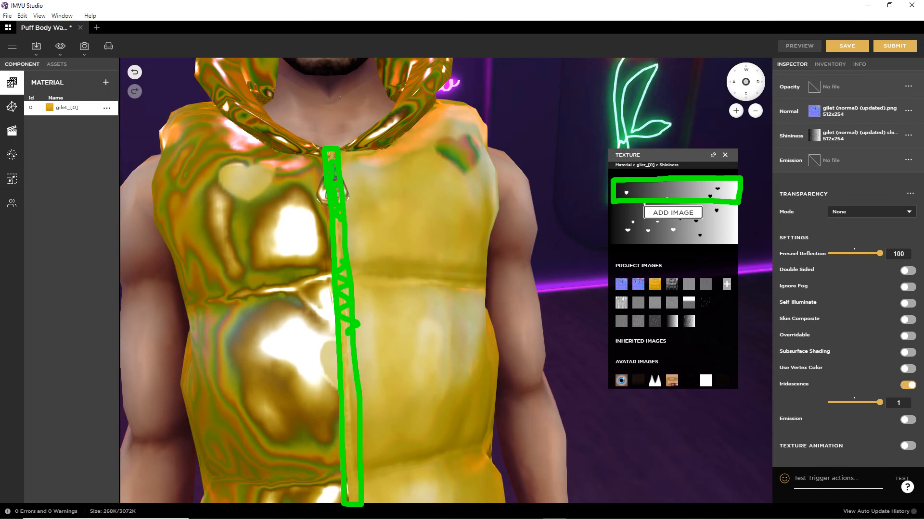
pyautogui.press('Escape')
# Examine the zip area and the iridescent chest heart at closer range from slightly different angles.
pyautogui.moveTo(393, 251); pyautogui.dragTo(376, 283)
pyautogui.scroll(2, 316, 276)
pyautogui.scroll(1, 315, 276)
pyautogui.moveTo(275, 283); pyautogui.dragTo(290, 256)
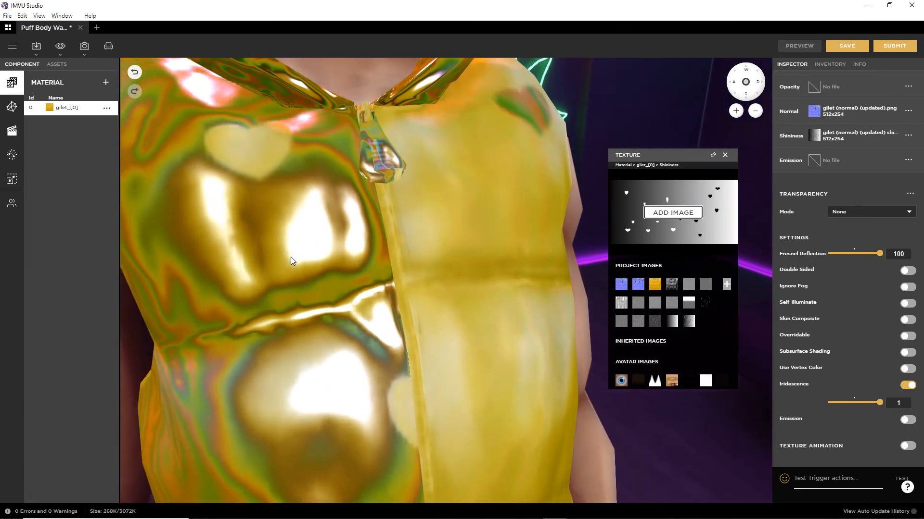
pyautogui.moveTo(294, 258); pyautogui.dragTo(336, 262)
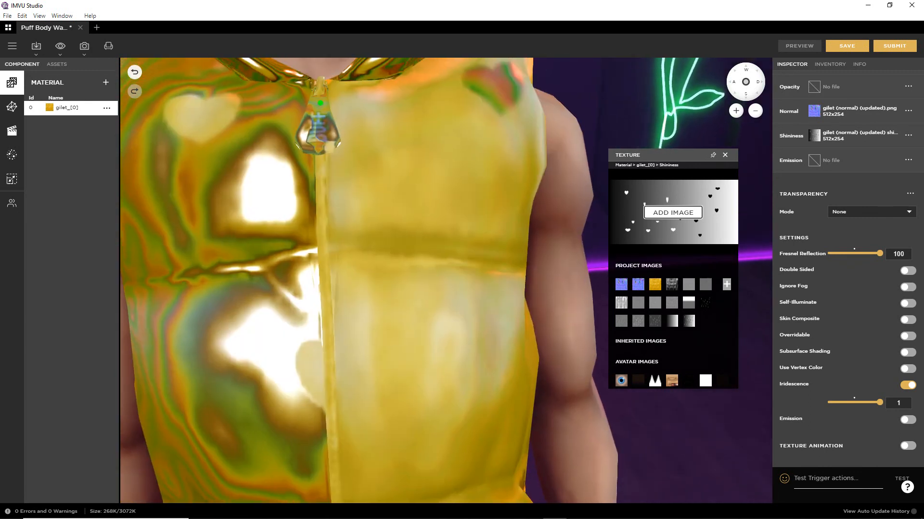
pyautogui.moveTo(322, 87)
pyautogui.mouseDown()
pyautogui.moveTo(327, 382)
pyautogui.moveTo(337, 369)
pyautogui.mouseUp()
pyautogui.moveTo(469, 62)
pyautogui.mouseDown()
pyautogui.moveTo(455, 77)
pyautogui.moveTo(535, 99)
pyautogui.moveTo(481, 52)
pyautogui.mouseUp()
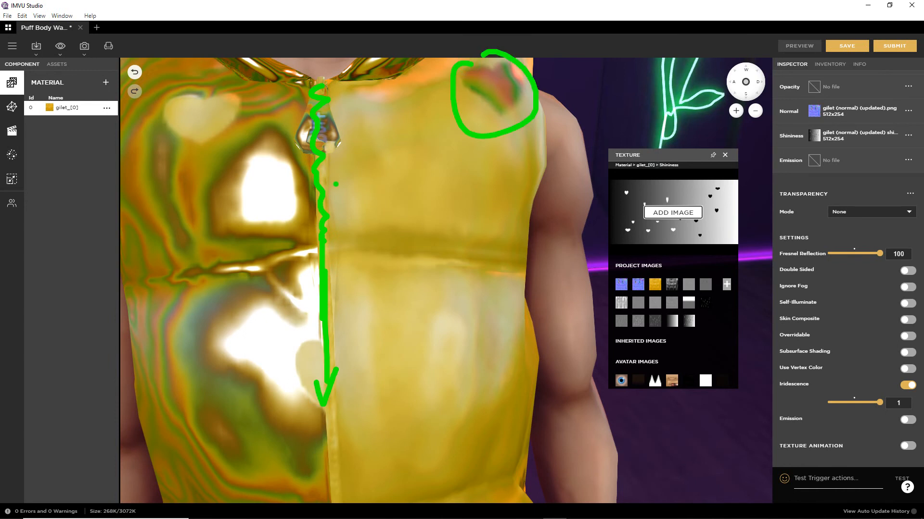
# Relate the multicoloured heart near the gilet's shoulder to the zip strip running down the front.
pyautogui.moveTo(329, 179)
pyautogui.mouseDown()
pyautogui.moveTo(352, 188)
pyautogui.moveTo(338, 227)
pyautogui.moveTo(342, 254)
pyautogui.moveTo(358, 257)
pyautogui.mouseUp()
pyautogui.moveTo(483, 102); pyautogui.dragTo(435, 146)
pyautogui.moveTo(460, 117); pyautogui.dragTo(485, 124)
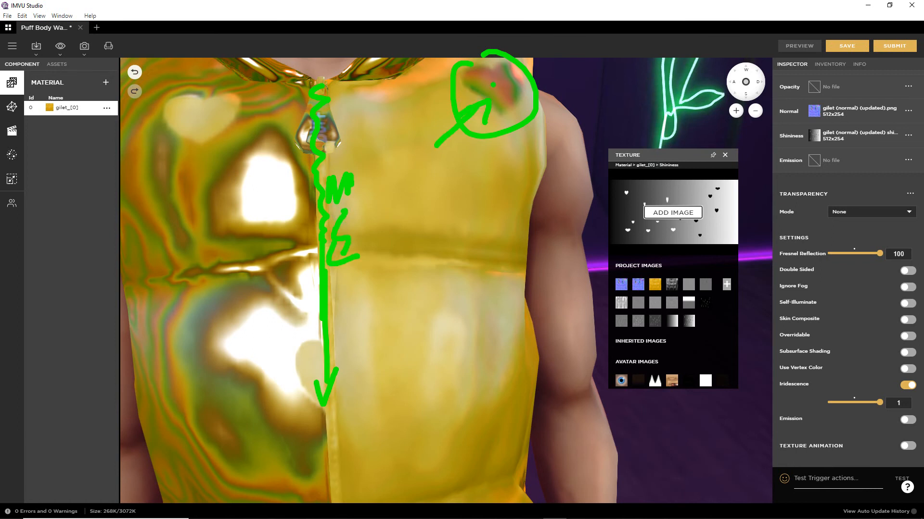
pyautogui.moveTo(442, 167); pyautogui.dragTo(370, 229)
pyautogui.moveTo(392, 189); pyautogui.dragTo(397, 229)
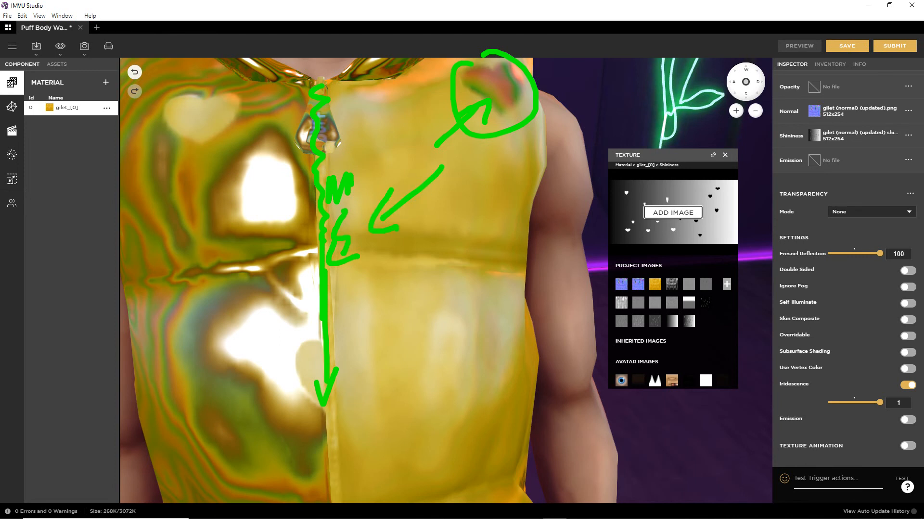
pyautogui.press('Escape')
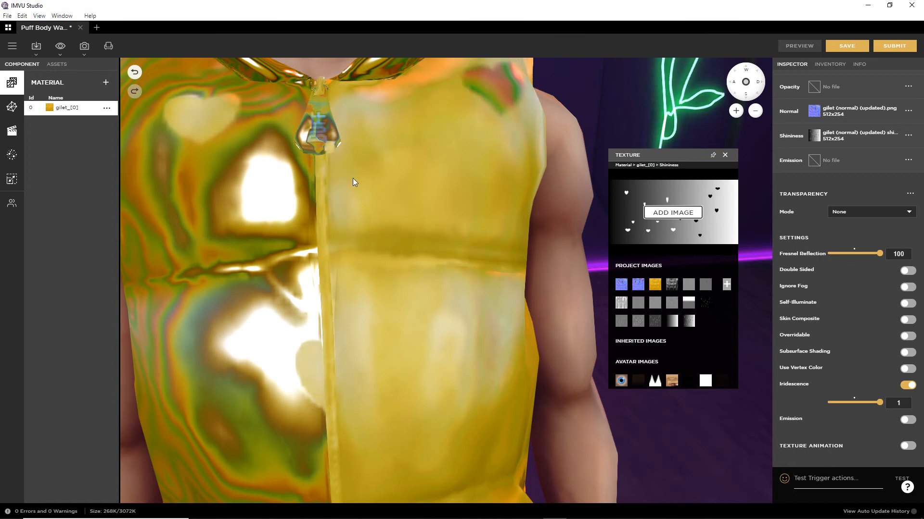
# Examine the zip pull and the zip sections beneath it from slightly farther away.
pyautogui.scroll(-3, 343, 260)
pyautogui.moveTo(333, 301); pyautogui.dragTo(349, 228)
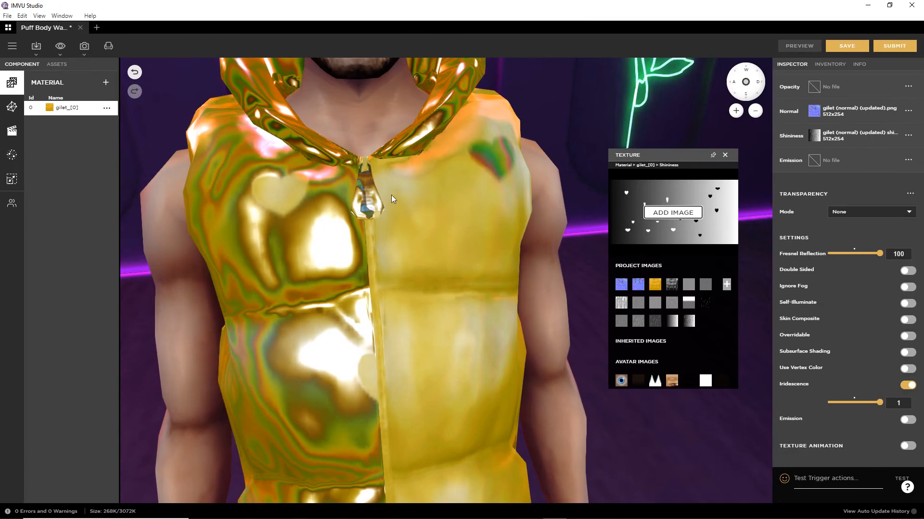
pyautogui.moveTo(355, 158)
pyautogui.mouseDown()
pyautogui.moveTo(388, 259)
pyautogui.moveTo(376, 137)
pyautogui.mouseUp()
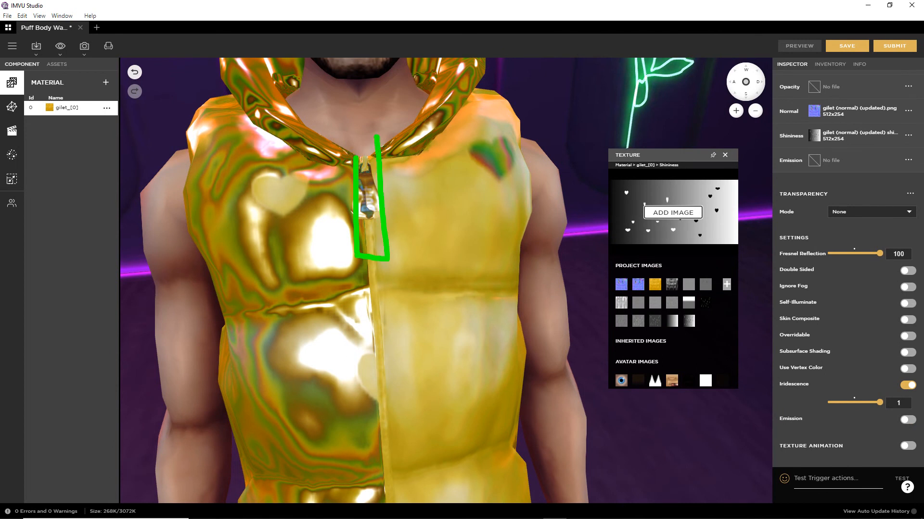
pyautogui.moveTo(367, 273)
pyautogui.mouseDown()
pyautogui.moveTo(363, 325)
pyautogui.moveTo(384, 272)
pyautogui.moveTo(370, 270)
pyautogui.mouseUp()
pyautogui.click(373, 360)
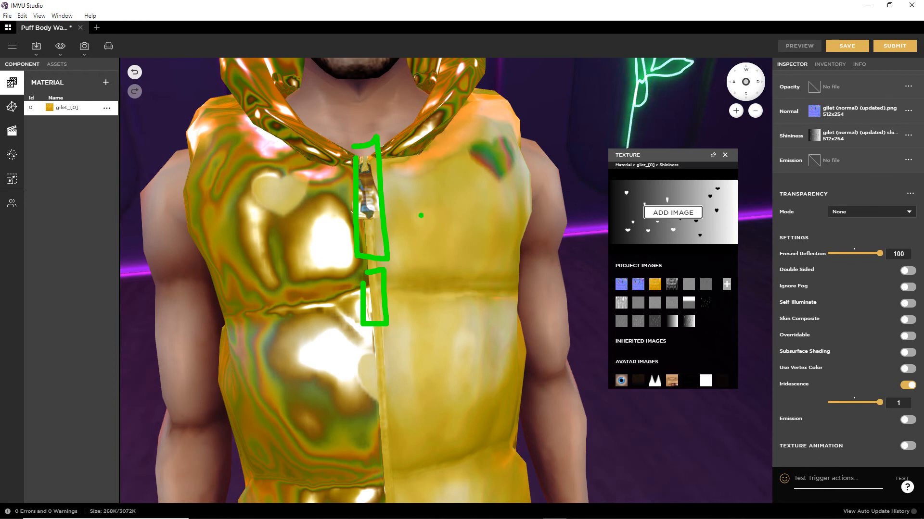
pyautogui.press('Escape')
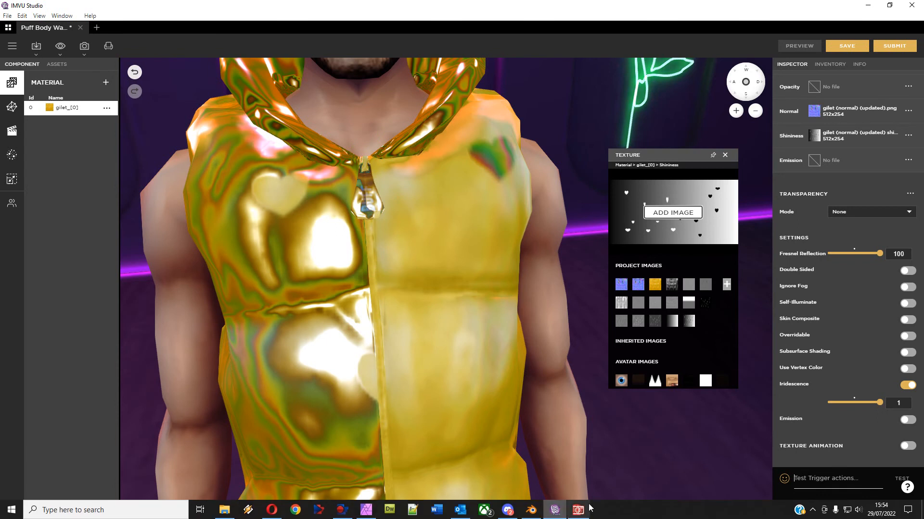
# Switch to Blender and open the file male gilet (13).blend.
pyautogui.click(531, 515)
pyautogui.scroll(4, 318, 327)
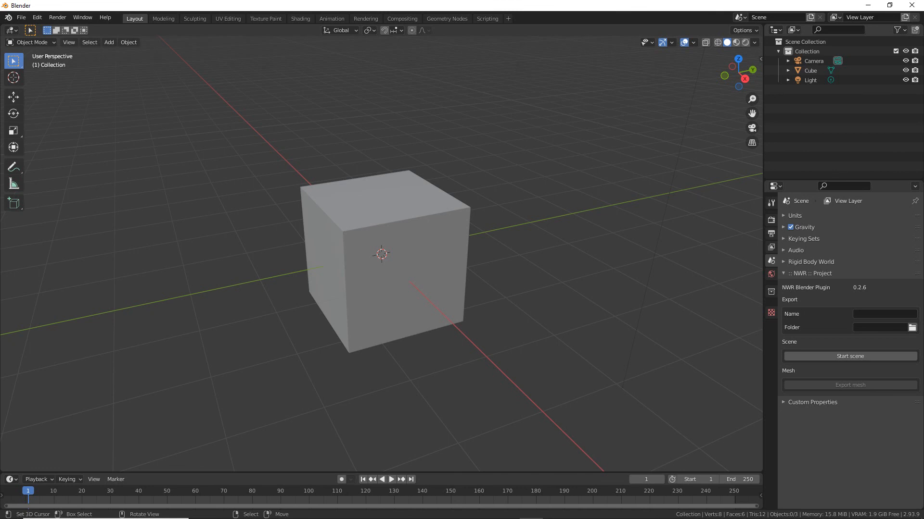
pyautogui.hotkey('ctrl', 'n')
pyautogui.click(201, 328)
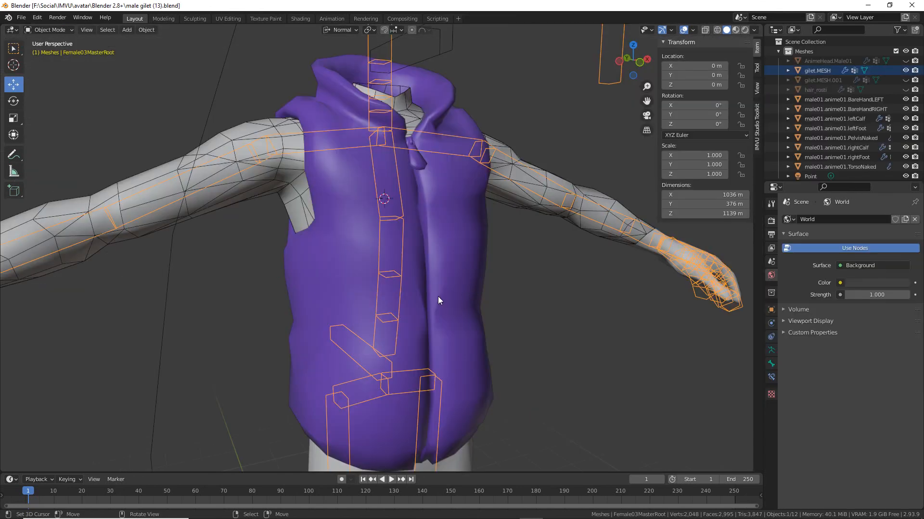
# Select the gilet mesh and enter Edit Mode with the zip area in close view.
pyautogui.scroll(5, 438, 296)
pyautogui.scroll(4, 385, 279)
pyautogui.scroll(-3, 351, 308)
pyautogui.scroll(2, 373, 324)
pyautogui.click(478, 262)
pyautogui.press('Tab')
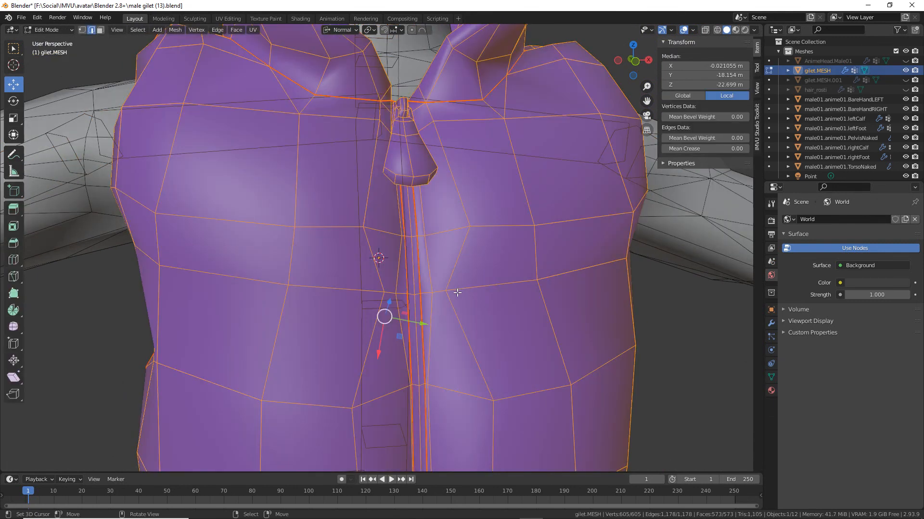
# Switch to face selection and select the first six faces of the zip strip below the zip pull.
pyautogui.click(409, 212)
pyautogui.scroll(4, 409, 212)
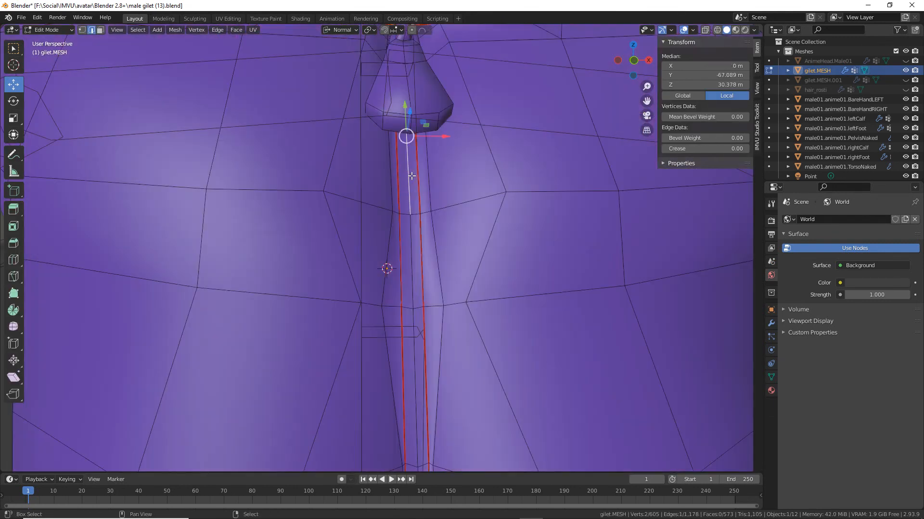
pyautogui.press('3')
pyautogui.click(404, 175)
pyautogui.keyDown('shift'); pyautogui.click(415, 174); pyautogui.keyUp('shift')
pyautogui.keyDown('shift'); pyautogui.click(407, 260); pyautogui.keyUp('shift')
pyautogui.keyDown('shift'); pyautogui.click(417, 260); pyautogui.keyUp('shift')
pyautogui.keyDown('shift'); pyautogui.click(409, 385); pyautogui.keyUp('shift')
pyautogui.keyDown('shift'); pyautogui.click(416, 405); pyautogui.keyUp('shift')
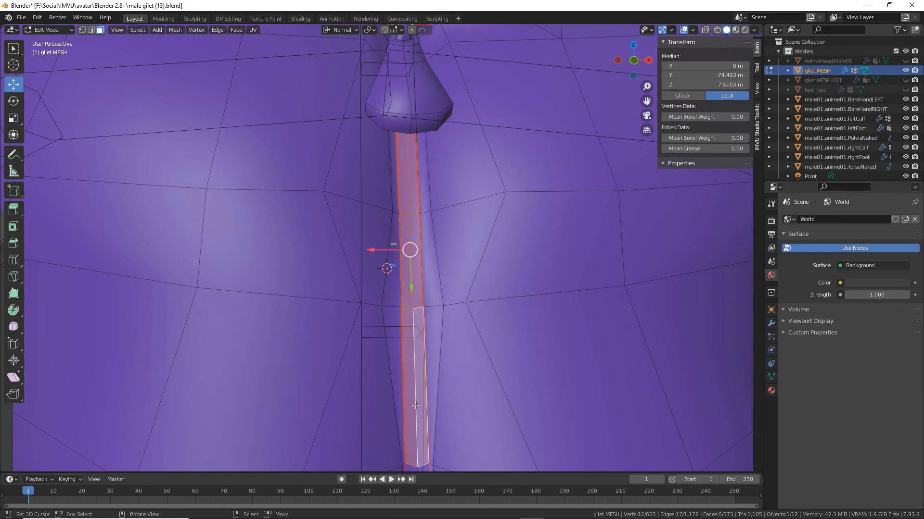
# Extend the face selection down the zip strip to the lower torso.
pyautogui.scroll(-5, 416, 405)
pyautogui.scroll(3, 380, 250)
pyautogui.keyDown('shift'); pyautogui.click(381, 253); pyautogui.keyUp('shift')
pyautogui.keyDown('shift'); pyautogui.click(384, 339); pyautogui.keyUp('shift')
pyautogui.keyDown('shift'); pyautogui.click(383, 346); pyautogui.keyUp('shift')
pyautogui.scroll(-2, 380, 247)
pyautogui.keyDown('shift'); pyautogui.click(380, 244); pyautogui.keyUp('shift')
pyautogui.keyDown('shift'); pyautogui.click(379, 324); pyautogui.keyUp('shift')
pyautogui.keyDown('shift'); pyautogui.click(388, 324); pyautogui.keyUp('shift')
pyautogui.keyDown('shift'); pyautogui.moveTo(388, 325); pyautogui.dragTo(385, 195, button='middle'); pyautogui.keyUp('shift')
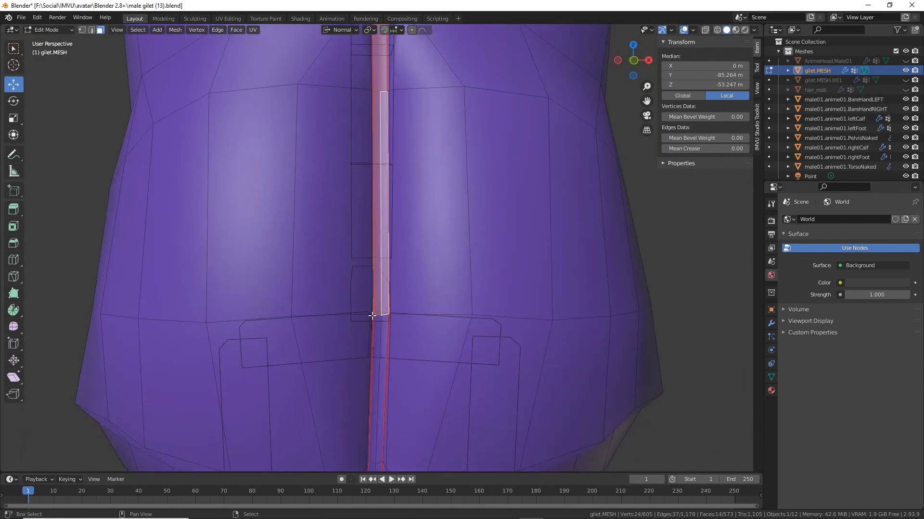
# Add the remaining zip strip faces down to the gilet's hem to the selection.
pyautogui.keyDown('shift'); pyautogui.click(385, 345); pyautogui.keyUp('shift')
pyautogui.keyDown('shift'); pyautogui.click(381, 344); pyautogui.keyUp('shift')
pyautogui.keyDown('shift'); pyautogui.click(406, 342); pyautogui.keyUp('shift')
pyautogui.moveTo(406, 343); pyautogui.dragTo(419, 186, button='middle')
pyautogui.keyDown('shift'); pyautogui.click(383, 270); pyautogui.keyUp('shift')
pyautogui.keyDown('shift'); pyautogui.click(382, 252); pyautogui.keyUp('shift')
pyautogui.keyDown('shift'); pyautogui.click(386, 251); pyautogui.keyUp('shift')
# Add a second material slot, assign it to the selected zip faces and create a material named zipper in it.
pyautogui.click(771, 390)
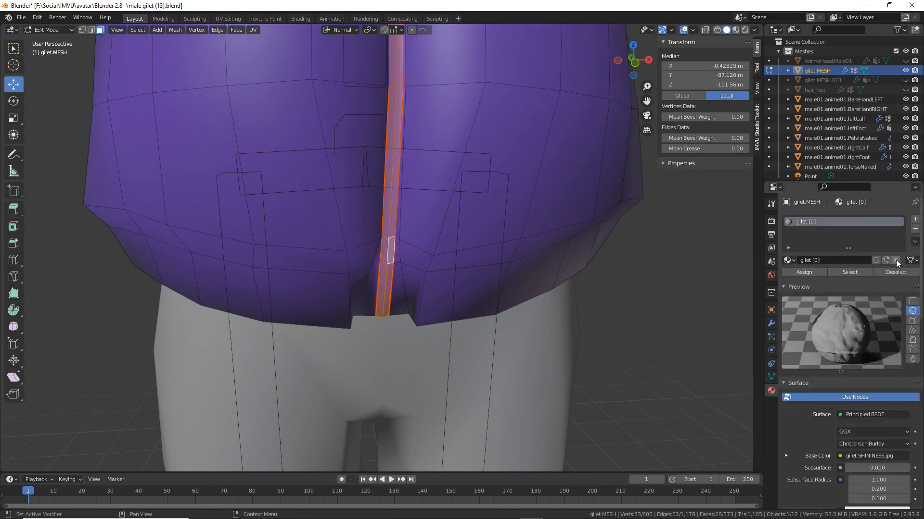
pyautogui.click(915, 220)
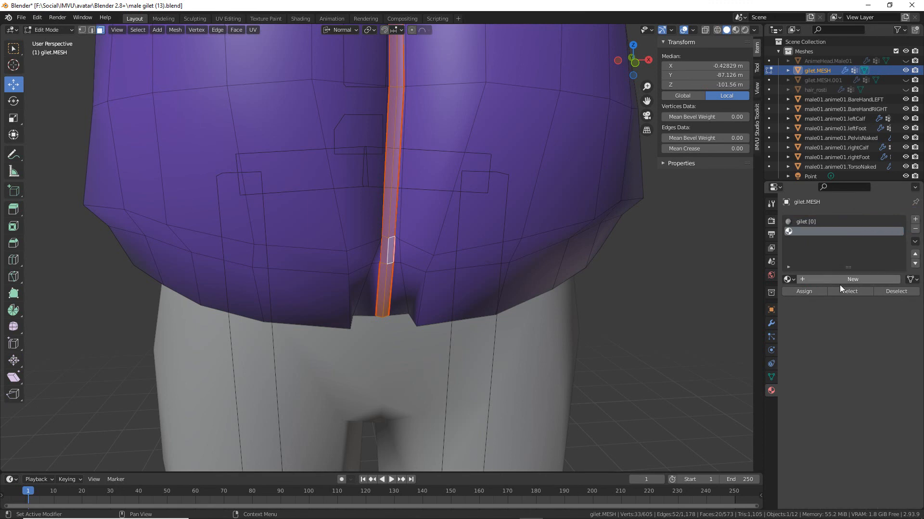
pyautogui.click(806, 290)
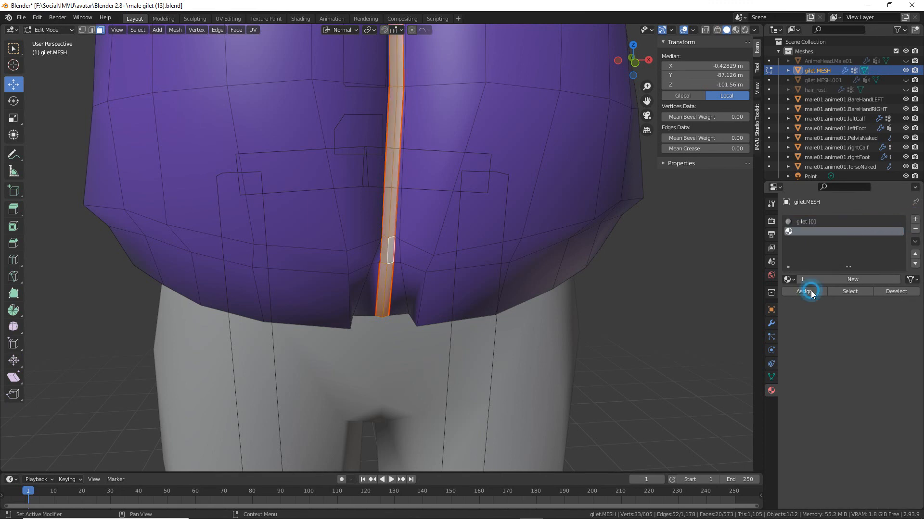
pyautogui.click(865, 282)
pyautogui.doubleClick(835, 281)
pyautogui.write('zipper')
pyautogui.press('Return')
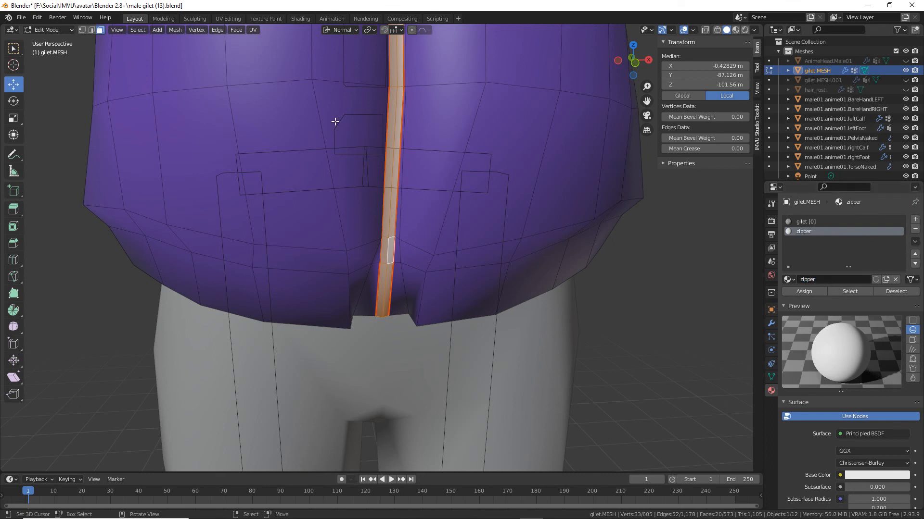
# In the Shading workspace, add an Image Texture node to the zipper material and link its Color to Base Color.
pyautogui.scroll(4, 396, 243)
pyautogui.scroll(-5, 381, 251)
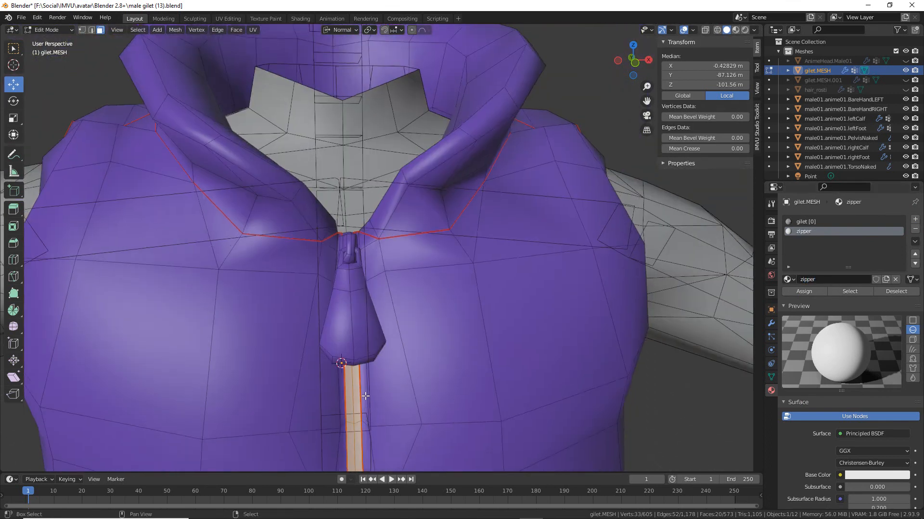
pyautogui.click(299, 18)
pyautogui.click(256, 306)
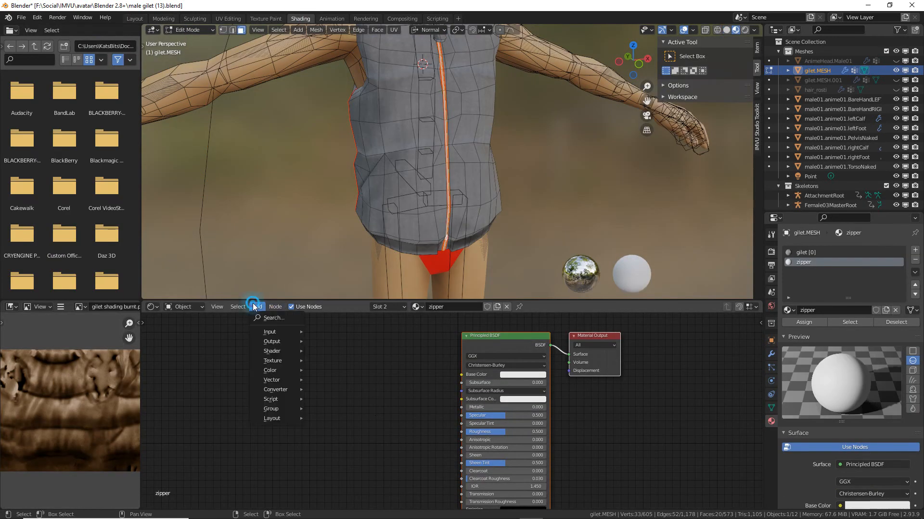
pyautogui.moveTo(274, 343)
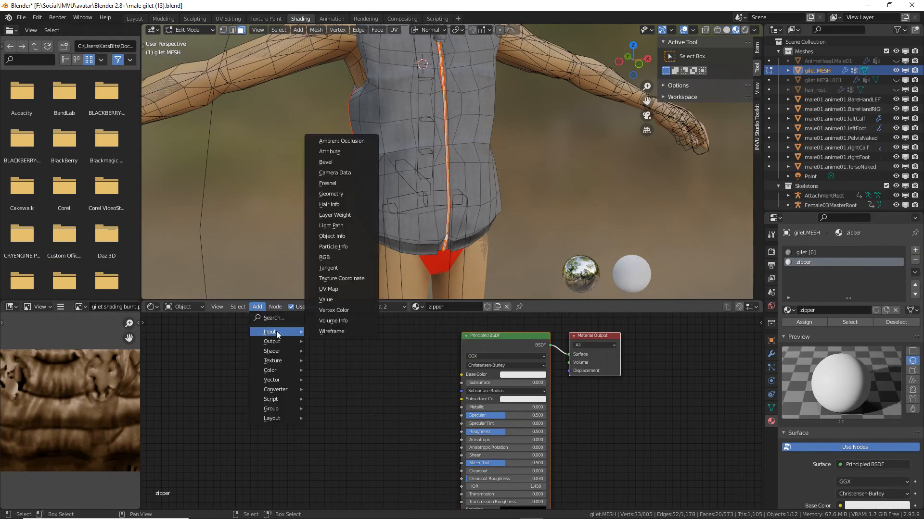
pyautogui.moveTo(276, 361)
pyautogui.click(335, 413)
pyautogui.click(321, 349)
pyautogui.moveTo(412, 361); pyautogui.dragTo(460, 374)
pyautogui.scroll(2, 423, 400)
pyautogui.scroll(1, 476, 413)
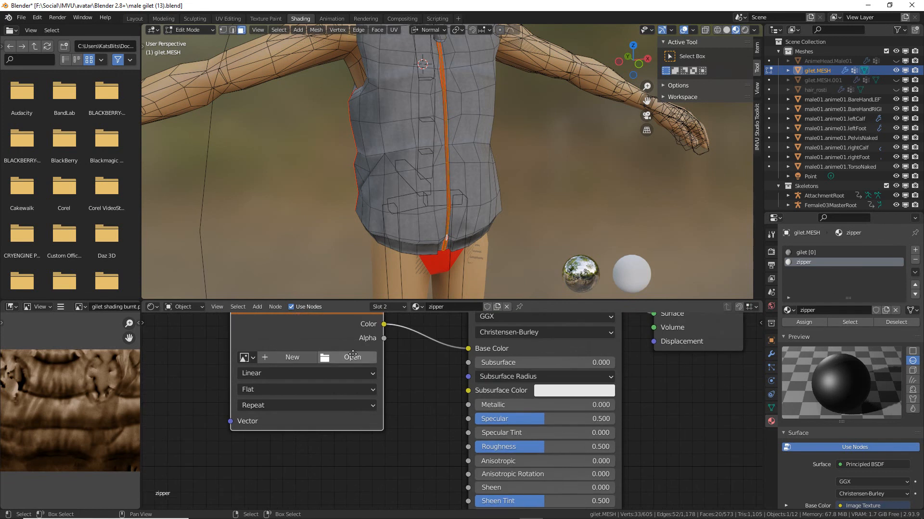
pyautogui.moveTo(476, 413); pyautogui.dragTo(507, 466, button='middle')
pyautogui.scroll(4, 389, 260)
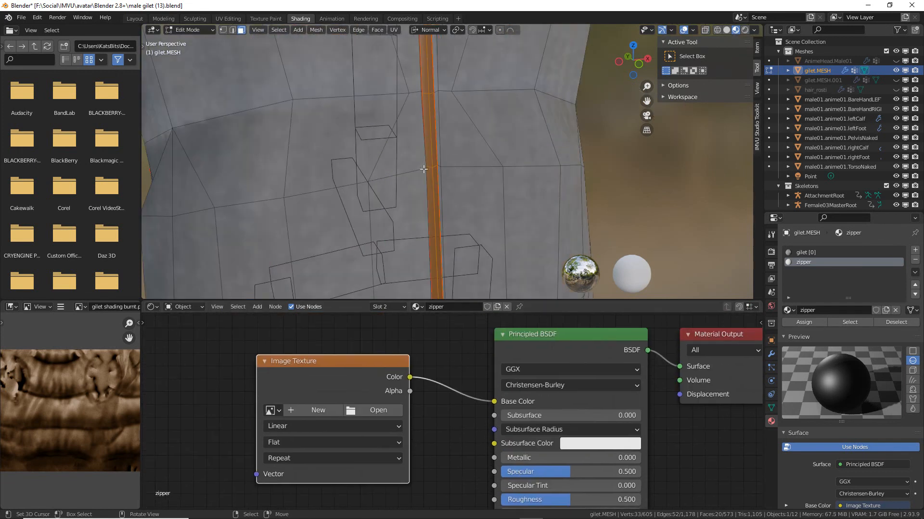
# Start a new image in the Image Texture node, named zipper, with a width of 32 px.
pyautogui.click(313, 411)
pyautogui.click(327, 420)
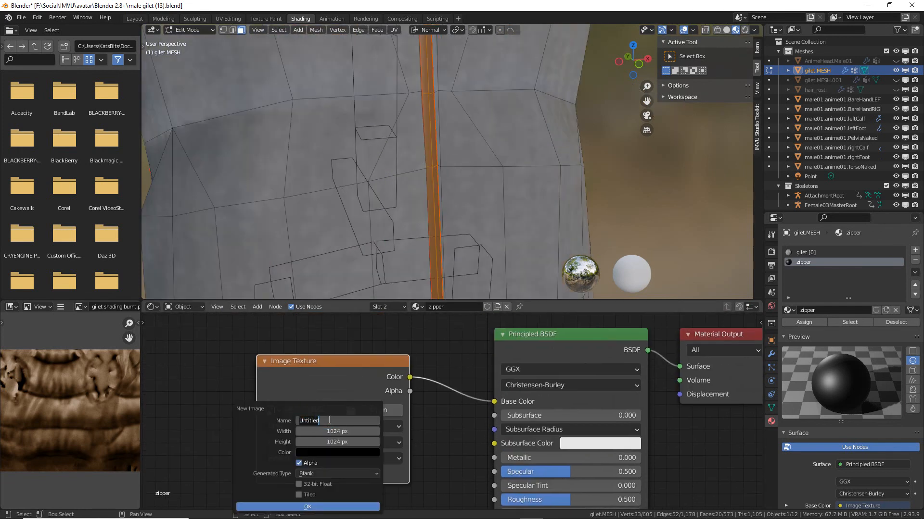
pyautogui.write('zipper')
pyautogui.press('Return')
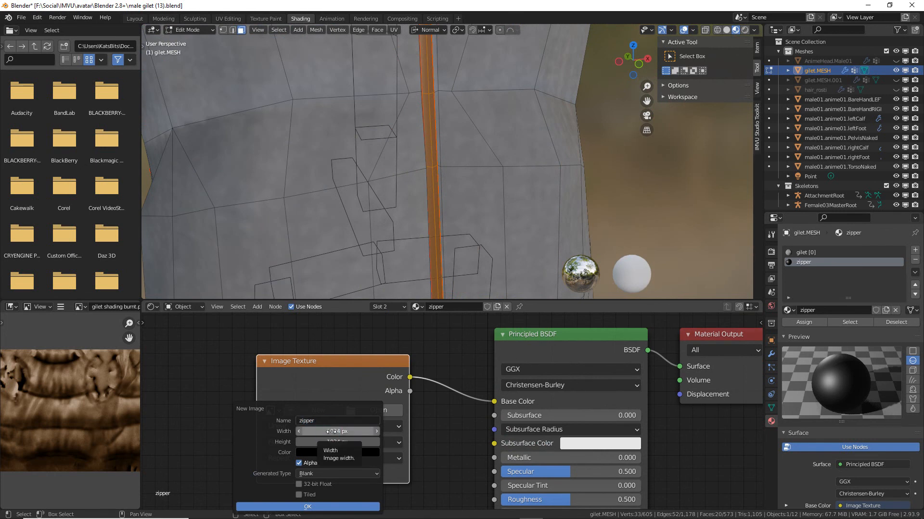
pyautogui.click(340, 430)
pyautogui.write('1')
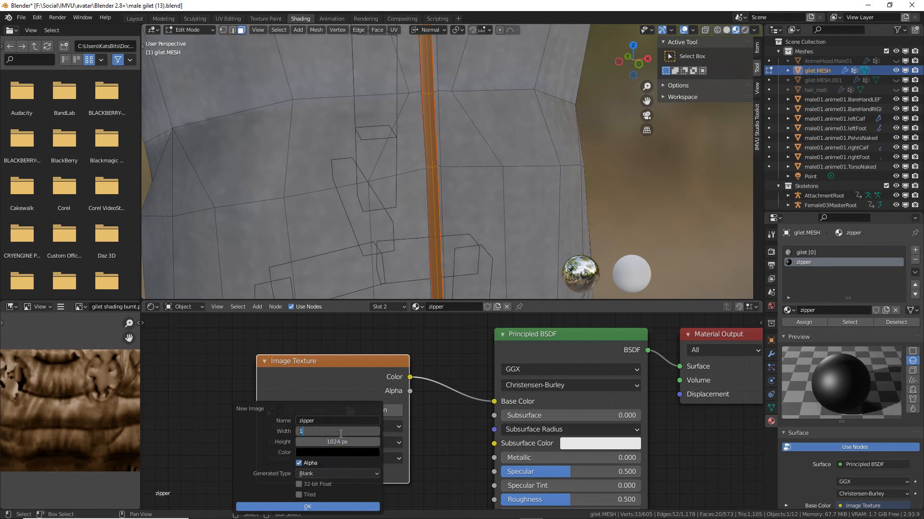
pyautogui.write('6')
pyautogui.moveTo(318, 432); pyautogui.dragTo(292, 432)
pyautogui.write('32')
# Set the new image's height to 512 px and its generated type to Color Grid, and create it.
pyautogui.click(331, 441)
pyautogui.hotkey('ctrl', 'BackSpace')
pyautogui.write('512')
pyautogui.click(312, 474)
pyautogui.click(313, 442)
pyautogui.click(308, 507)
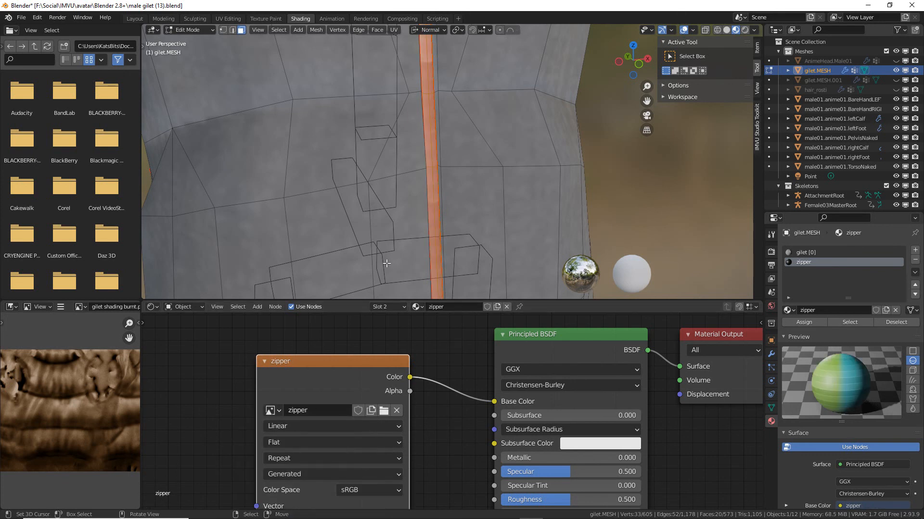
# Switch to the UV Editing workspace and show the zipper image behind the selected zip UVs.
pyautogui.moveTo(386, 177); pyautogui.dragTo(386, 168, button='middle')
pyautogui.scroll(-2, 391, 145)
pyautogui.keyDown('shift'); pyautogui.scroll(5, 430, 111); pyautogui.keyUp('shift')
pyautogui.click(235, 18)
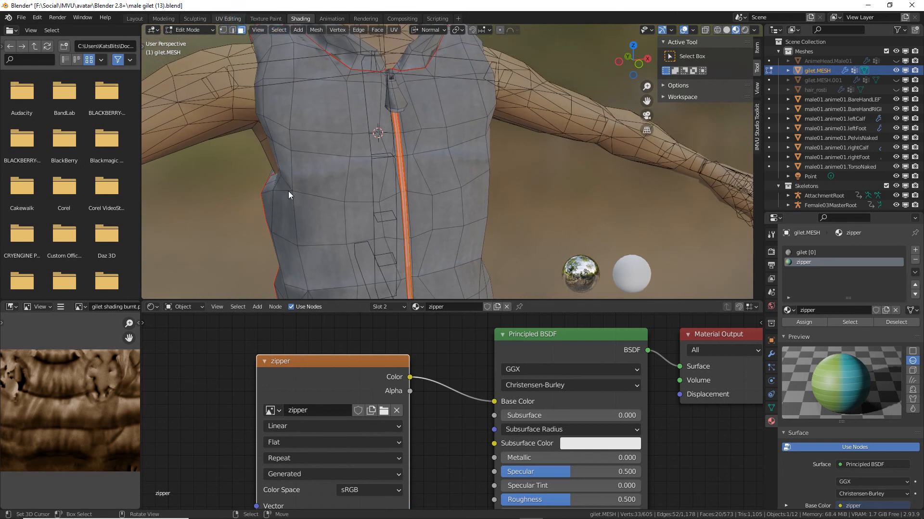
pyautogui.scroll(-4, 183, 279)
pyautogui.scroll(6, 192, 266)
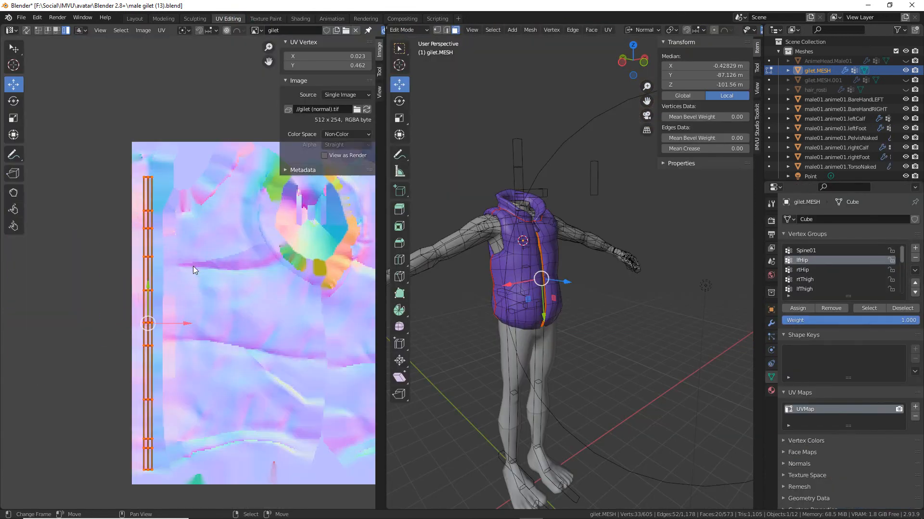
pyautogui.click(259, 31)
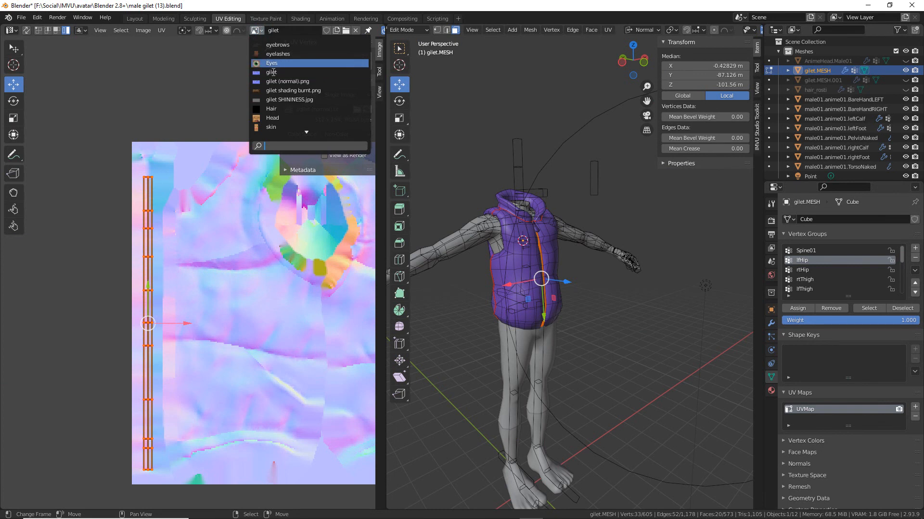
pyautogui.scroll(-8, 283, 98)
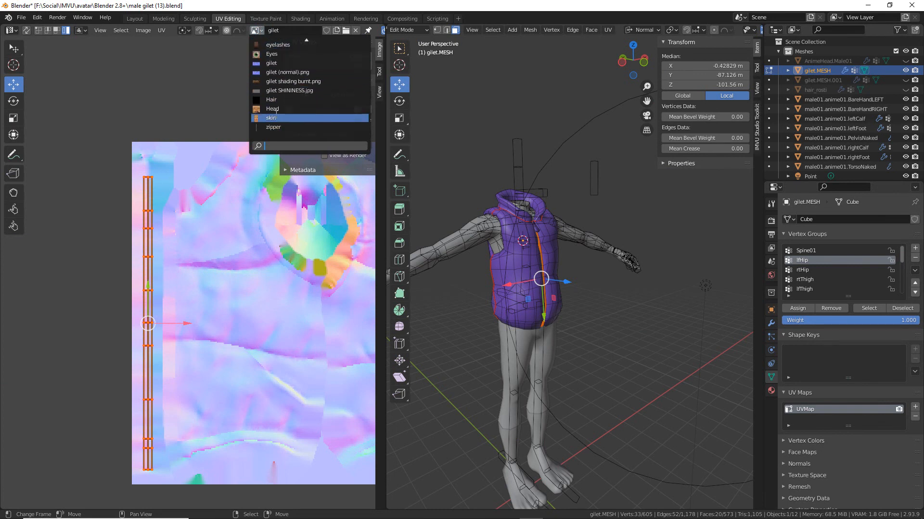
pyautogui.click(276, 127)
# Scale the zip strip's UVs along X by about 21.6 to widen them over the zipper image.
pyautogui.moveTo(298, 264); pyautogui.dragTo(37, 274, button='middle')
pyautogui.scroll(-2, 192, 276)
pyautogui.moveTo(236, 256); pyautogui.dragTo(237, 266, button='middle')
pyautogui.scroll(8, 223, 262)
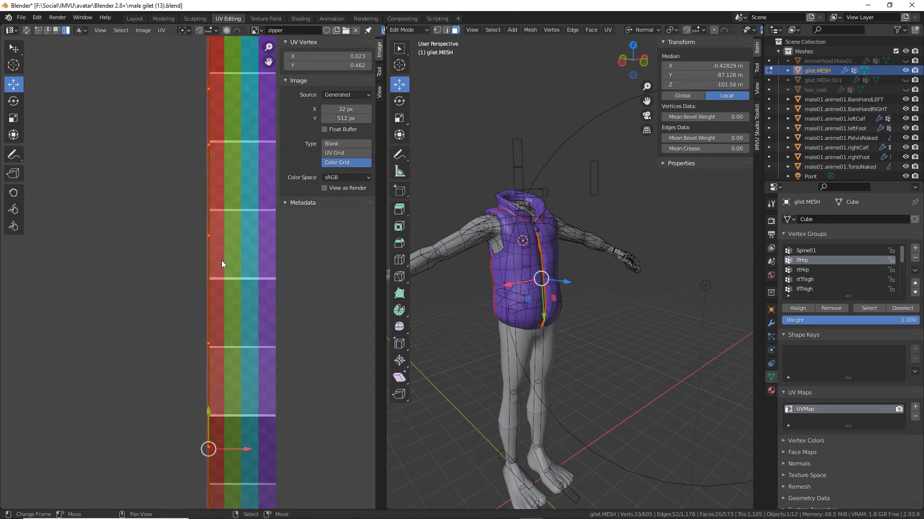
pyautogui.scroll(2, 155, 344)
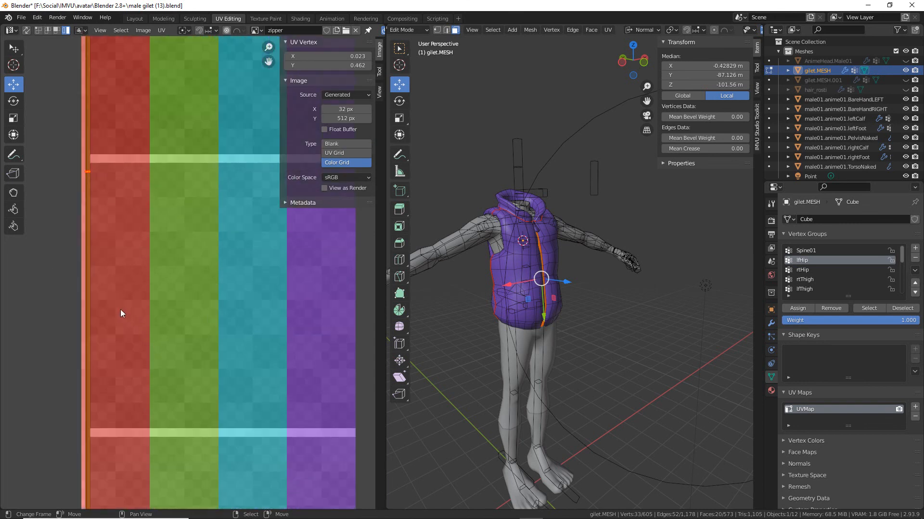
pyautogui.scroll(-7, 124, 313)
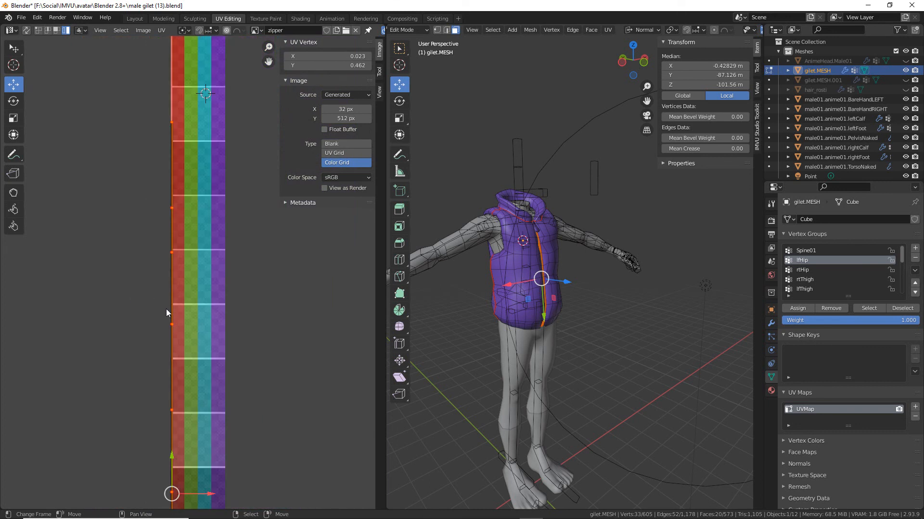
pyautogui.press('s')
pyautogui.press('x')
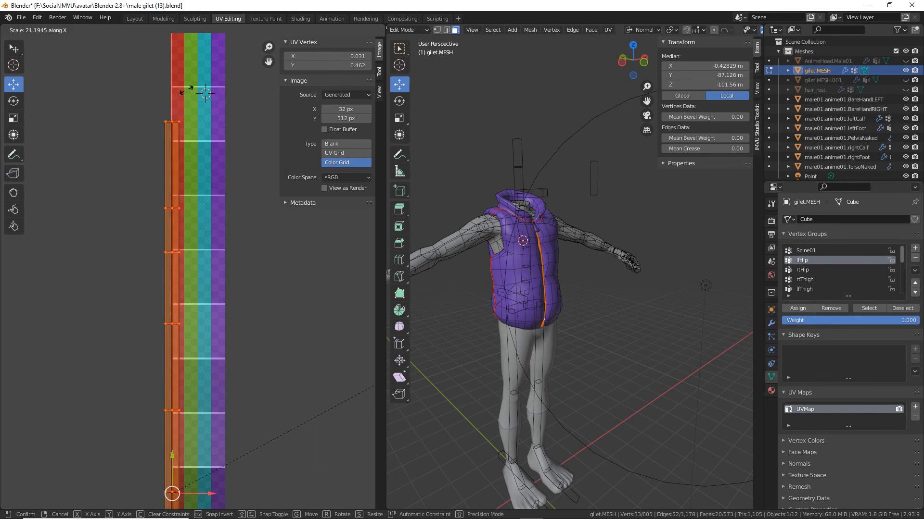
pyautogui.click(246, 33)
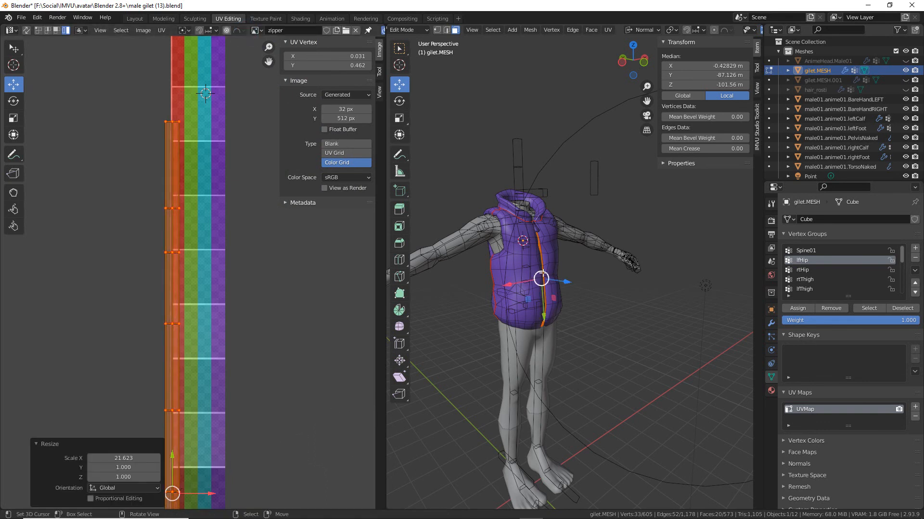
# Set the 3D viewport to Material Preview shading with the zip strip framed up close.
pyautogui.scroll(5, 664, 104)
pyautogui.moveTo(673, 104); pyautogui.dragTo(663, 104, button='middle')
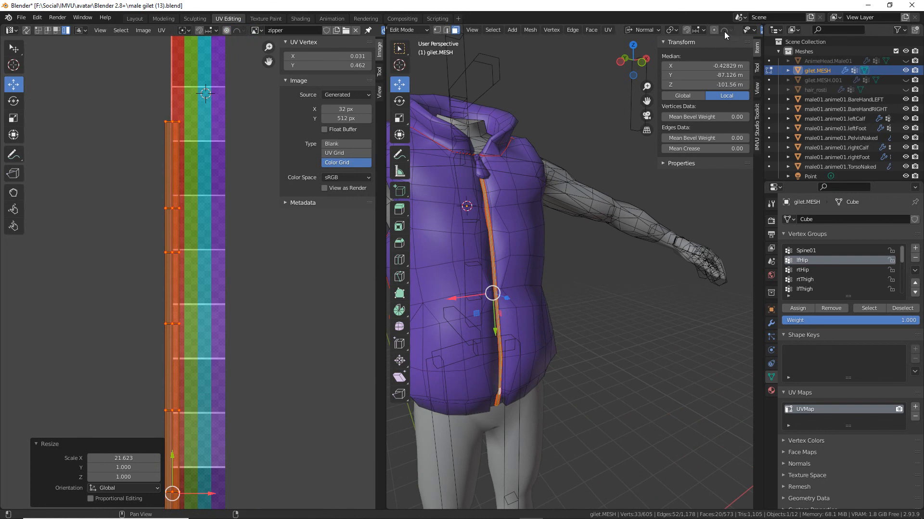
pyautogui.scroll(-3, 725, 30)
pyautogui.click(736, 30)
pyautogui.scroll(4, 477, 293)
pyautogui.keyDown('shift'); pyautogui.moveTo(476, 293); pyautogui.dragTo(570, 262, button='middle'); pyautogui.keyUp('shift')
pyautogui.scroll(2, 570, 262)
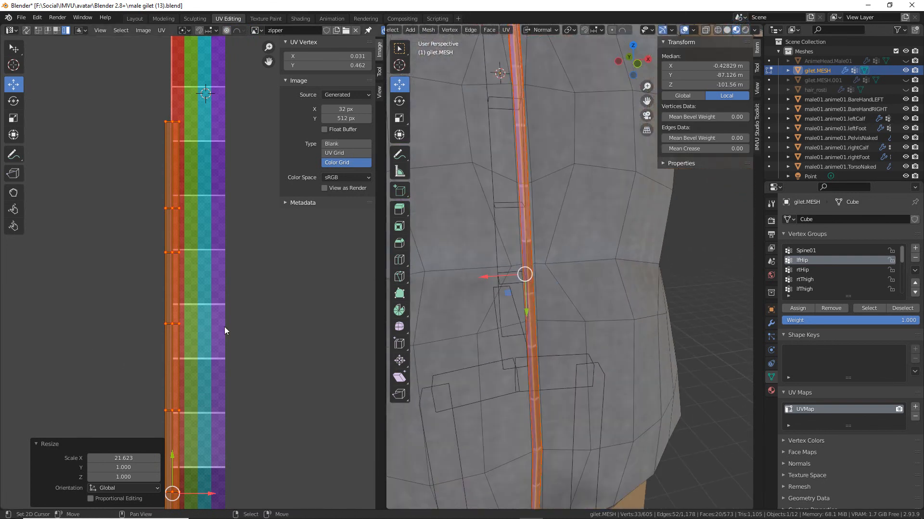
# Centre the zip's UVs on the zipper image and scale them along X by about 3.6 to span its width.
pyautogui.scroll(-5, 214, 325)
pyautogui.press('g')
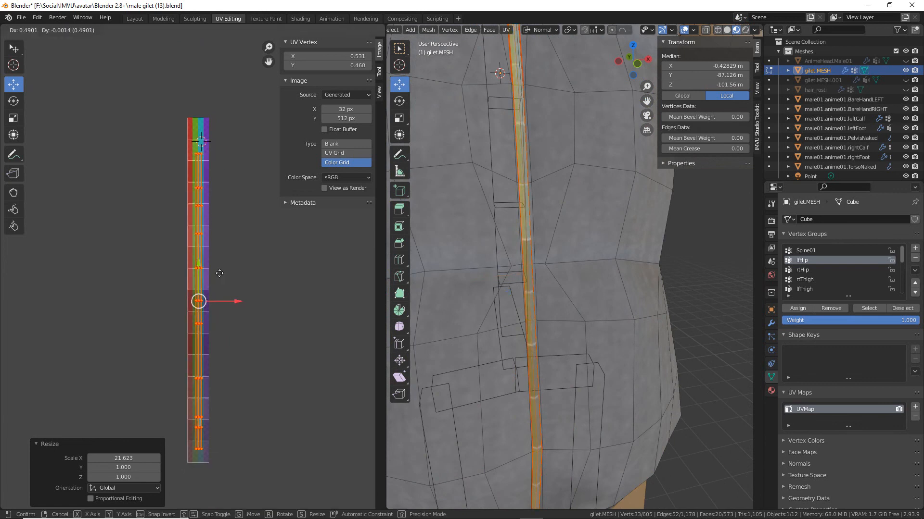
pyautogui.click(217, 275)
pyautogui.press('s')
pyautogui.press('x')
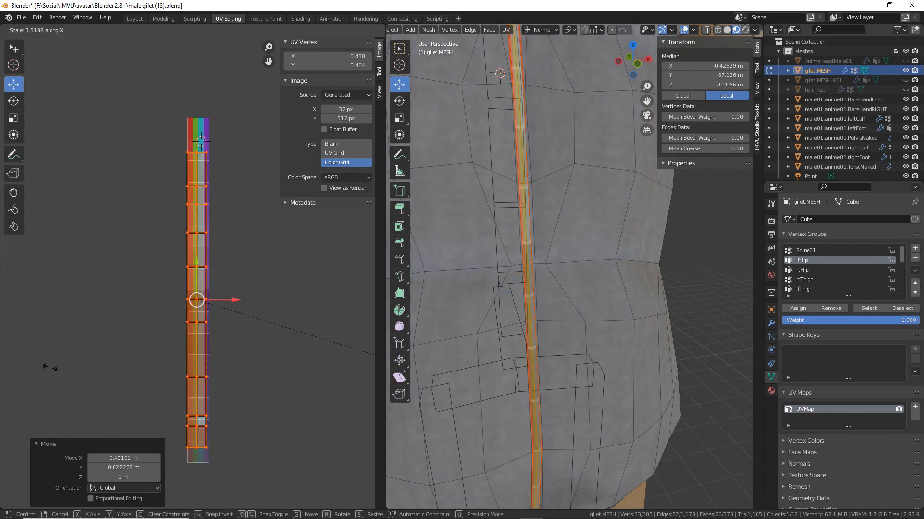
pyautogui.click(44, 331)
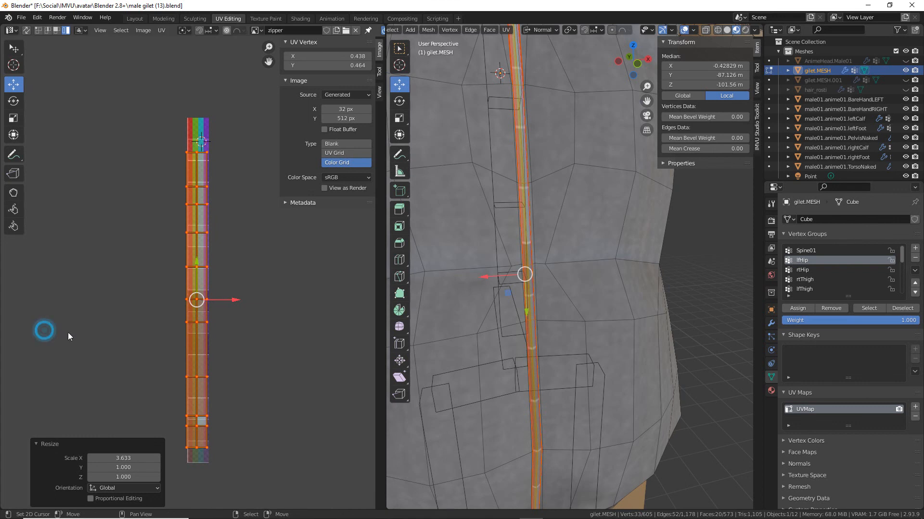
pyautogui.moveTo(196, 300); pyautogui.dragTo(197, 295)
# Leave Edit Mode and examine how the colour grid runs along the zip and how the gilet looks from the front.
pyautogui.moveTo(541, 289); pyautogui.dragTo(522, 267, button='middle')
pyautogui.press('Tab')
pyautogui.scroll(4, 497, 324)
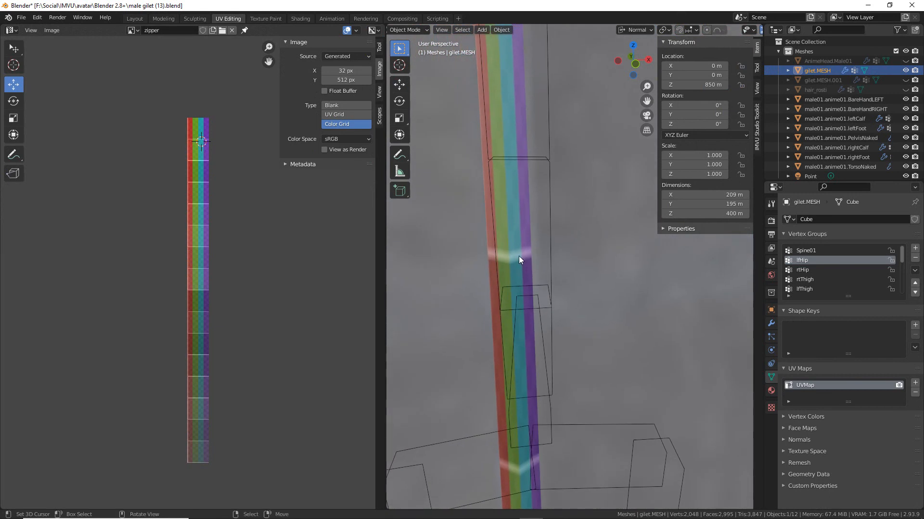
pyautogui.scroll(-4, 516, 152)
pyautogui.keyDown('shift'); pyautogui.moveTo(521, 207); pyautogui.dragTo(531, 438, button='middle'); pyautogui.keyUp('shift')
pyautogui.keyDown('shift'); pyautogui.moveTo(523, 181); pyautogui.dragTo(522, 252, button='middle'); pyautogui.keyUp('shift')
pyautogui.scroll(-3, 509, 194)
pyautogui.keyDown('shift'); pyautogui.moveTo(500, 149); pyautogui.dragTo(488, 379, button='middle'); pyautogui.keyUp('shift')
pyautogui.scroll(-4, 490, 378)
pyautogui.keyDown('shift'); pyautogui.moveTo(524, 423); pyautogui.dragTo(512, 293, button='middle'); pyautogui.keyUp('shift')
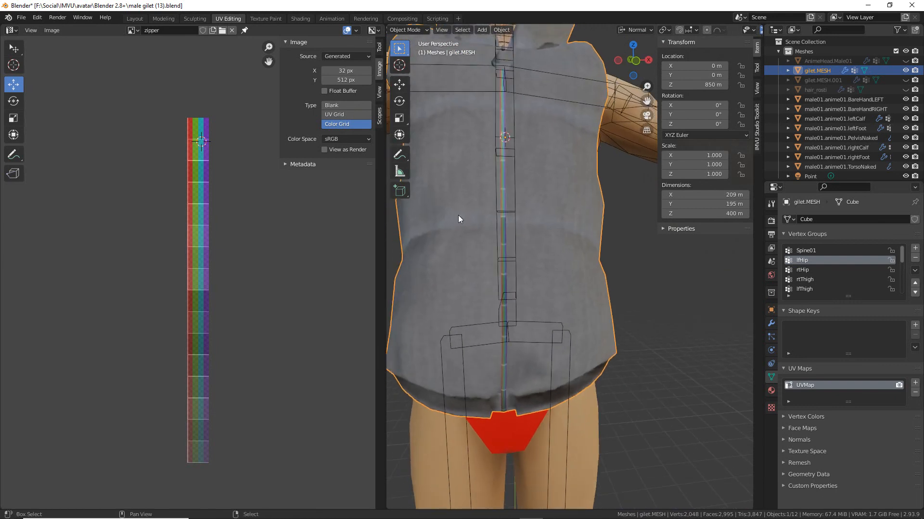
pyautogui.keyDown('shift'); pyautogui.moveTo(457, 234); pyautogui.dragTo(475, 285, button='middle'); pyautogui.keyUp('shift')
pyautogui.moveTo(495, 203); pyautogui.dragTo(528, 196, button='middle')
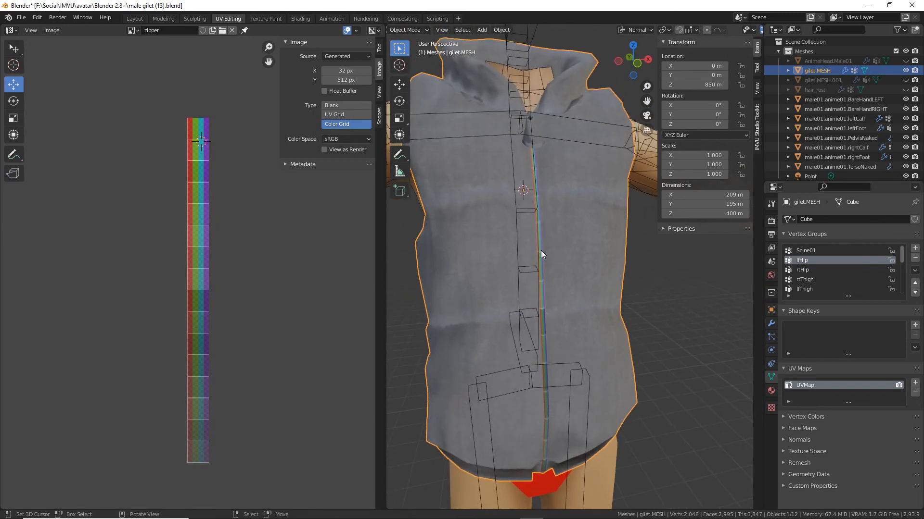
# Switch to IMVU Studio and examine the gilet's zip line alongside the material list.
pyautogui.hotkey('alt', 'Tab')
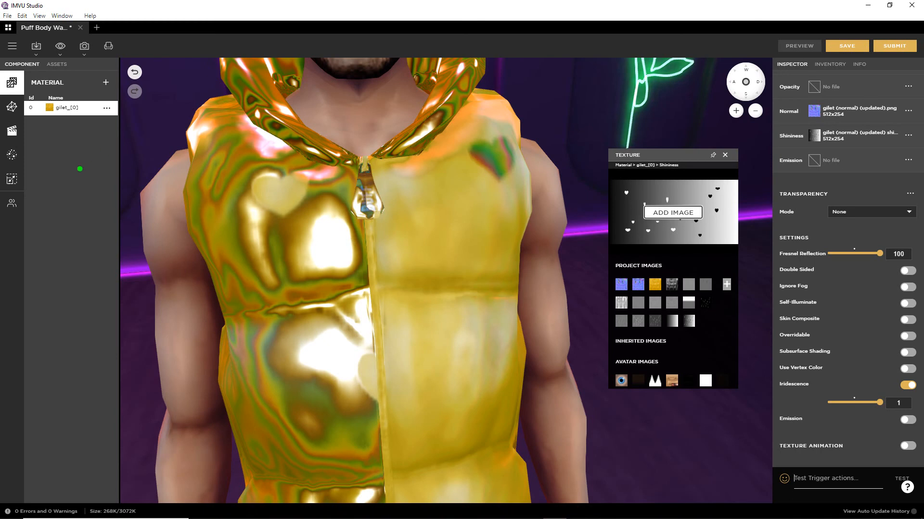
pyautogui.moveTo(40, 126)
pyautogui.mouseDown()
pyautogui.moveTo(77, 131)
pyautogui.moveTo(46, 143)
pyautogui.moveTo(60, 122)
pyautogui.mouseUp()
pyautogui.moveTo(367, 216); pyautogui.dragTo(369, 400)
pyautogui.moveTo(375, 299); pyautogui.dragTo(381, 495)
pyautogui.moveTo(371, 223); pyautogui.dragTo(386, 465)
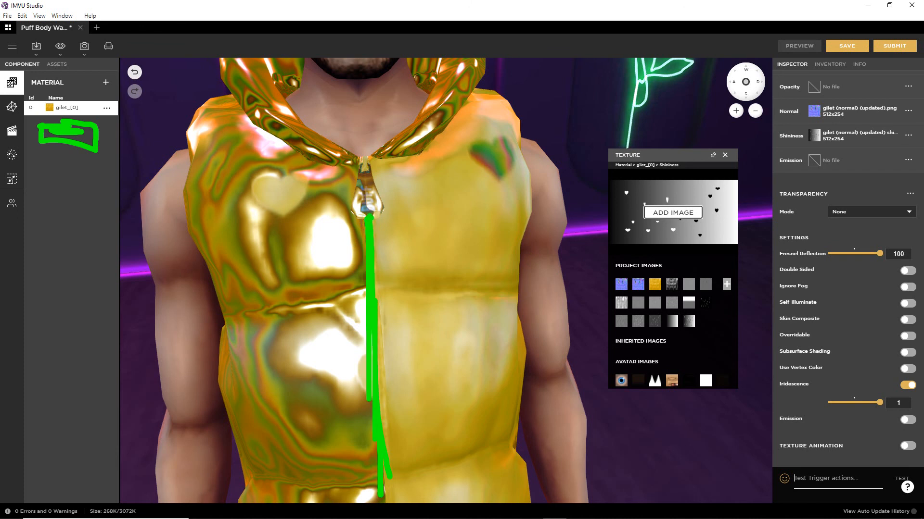
pyautogui.press('Escape')
pyautogui.moveTo(384, 369)
pyautogui.mouseDown()
pyautogui.moveTo(448, 367)
pyautogui.moveTo(198, 353)
pyautogui.moveTo(346, 351)
pyautogui.moveTo(394, 339)
pyautogui.moveTo(348, 337)
pyautogui.mouseUp()
pyautogui.scroll(-5, 347, 350)
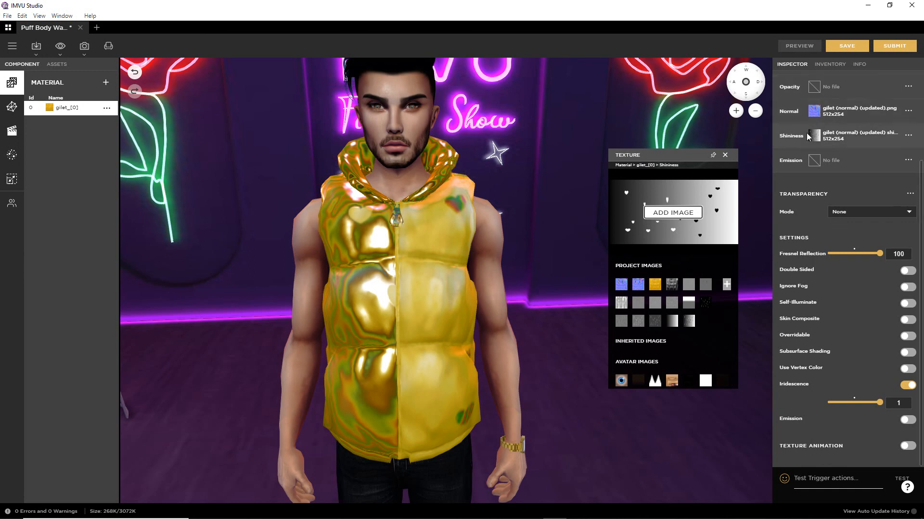
# Open the gilet material's Diffuse texture and inspect the gilet on the avatar from the side and front.
pyautogui.scroll(2, 798, 134)
pyautogui.scroll(1, 798, 134)
pyautogui.click(815, 178)
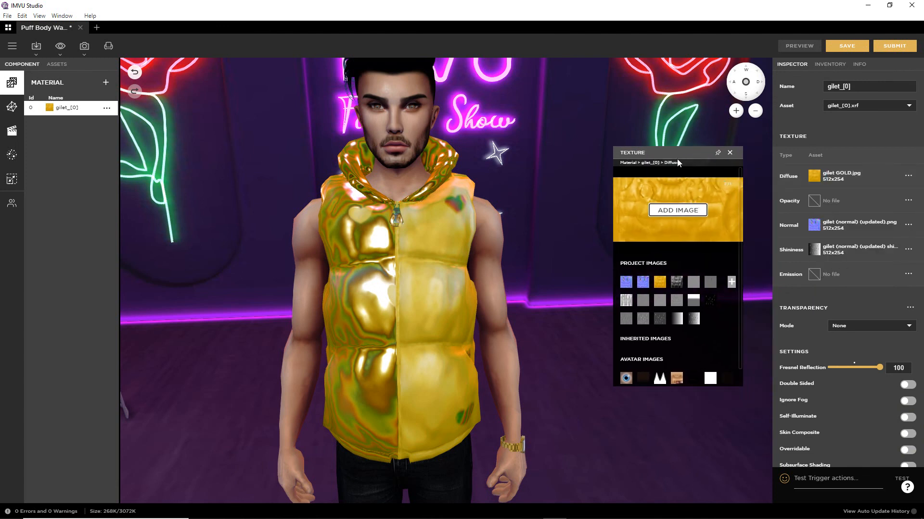
pyautogui.moveTo(685, 153); pyautogui.dragTo(704, 166)
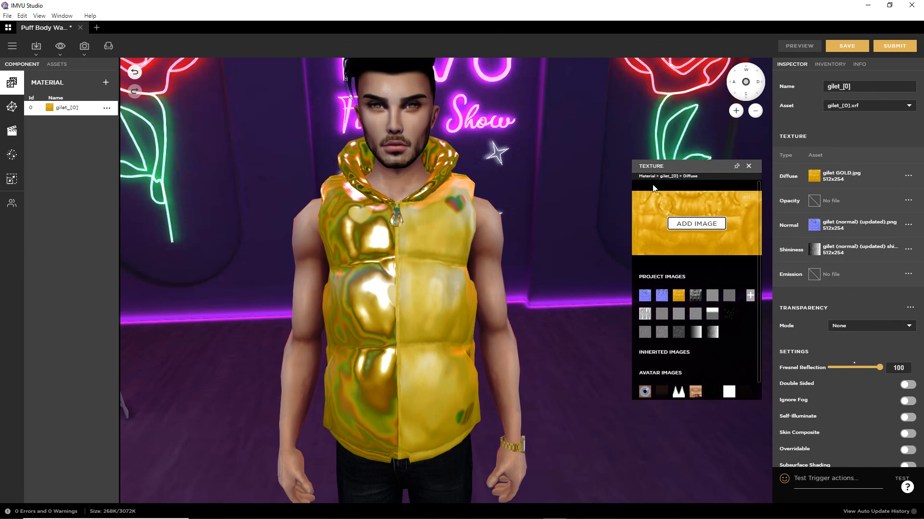
pyautogui.moveTo(490, 334); pyautogui.dragTo(362, 321)
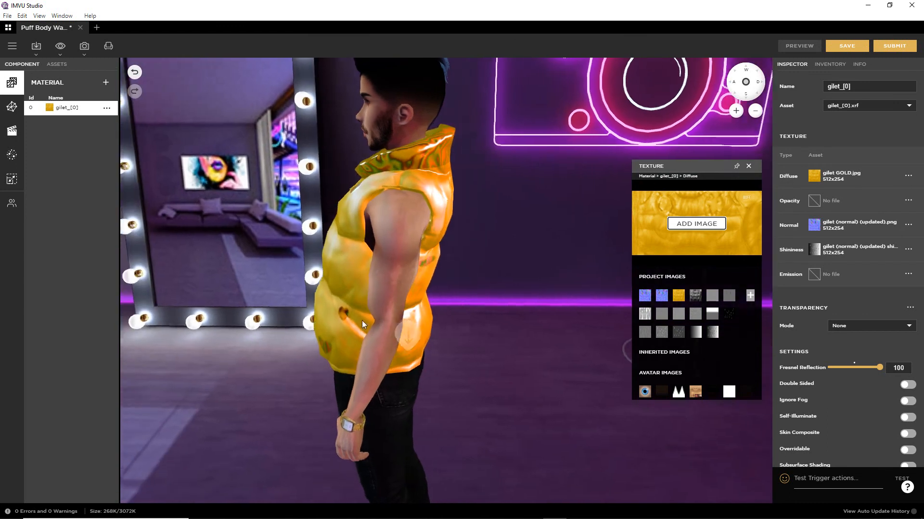
pyautogui.click(492, 340)
pyautogui.moveTo(491, 342)
pyautogui.mouseDown()
pyautogui.moveTo(511, 360)
pyautogui.moveTo(392, 350)
pyautogui.moveTo(526, 335)
pyautogui.moveTo(500, 307)
pyautogui.moveTo(521, 332)
pyautogui.moveTo(425, 333)
pyautogui.moveTo(564, 331)
pyautogui.moveTo(423, 307)
pyautogui.moveTo(534, 313)
pyautogui.moveTo(432, 326)
pyautogui.moveTo(400, 341)
pyautogui.moveTo(473, 343)
pyautogui.moveTo(481, 337)
pyautogui.moveTo(378, 333)
pyautogui.moveTo(419, 331)
pyautogui.moveTo(440, 311)
pyautogui.moveTo(452, 258)
pyautogui.moveTo(468, 334)
pyautogui.moveTo(549, 331)
pyautogui.moveTo(434, 337)
pyautogui.moveTo(567, 388)
pyautogui.mouseUp()
# Turn off Iridescence for the gilet material, update the preview and inspect the gilet's shine up close.
pyautogui.scroll(-3, 861, 385)
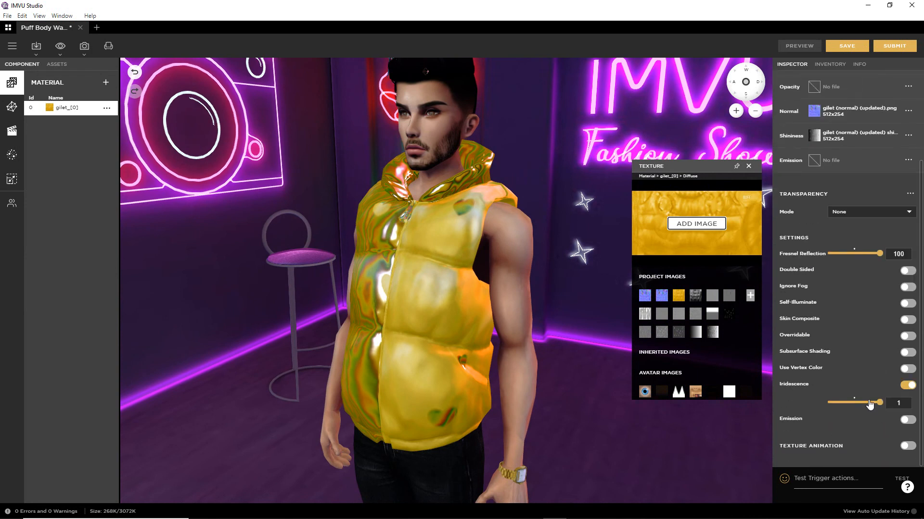
pyautogui.click(906, 387)
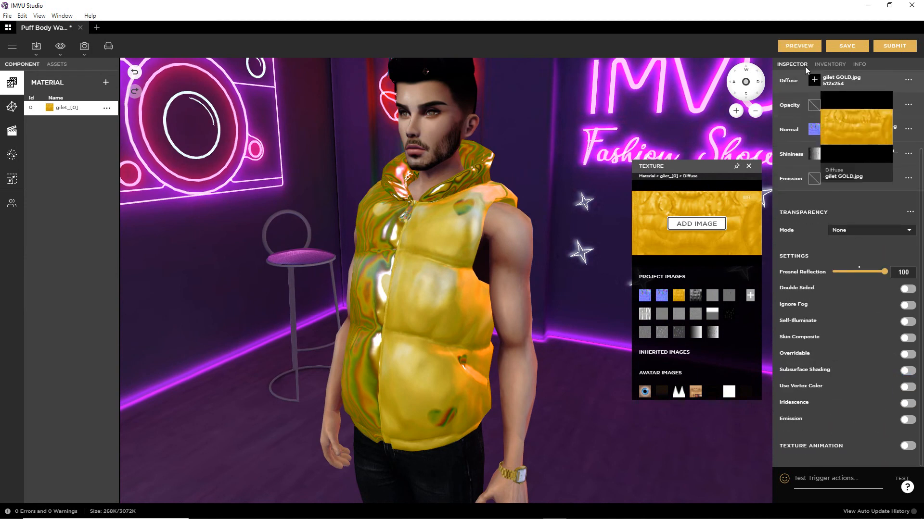
pyautogui.click(799, 47)
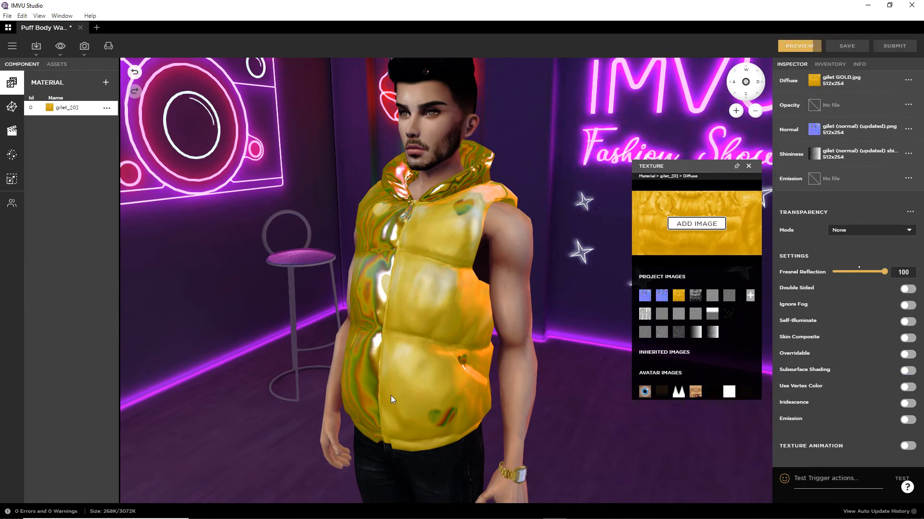
pyautogui.moveTo(408, 397); pyautogui.dragTo(450, 361)
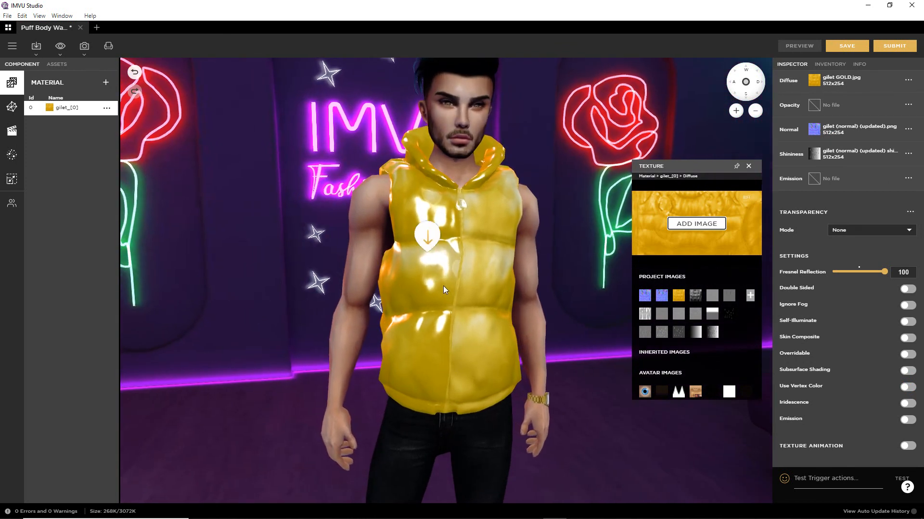
pyautogui.scroll(5, 422, 333)
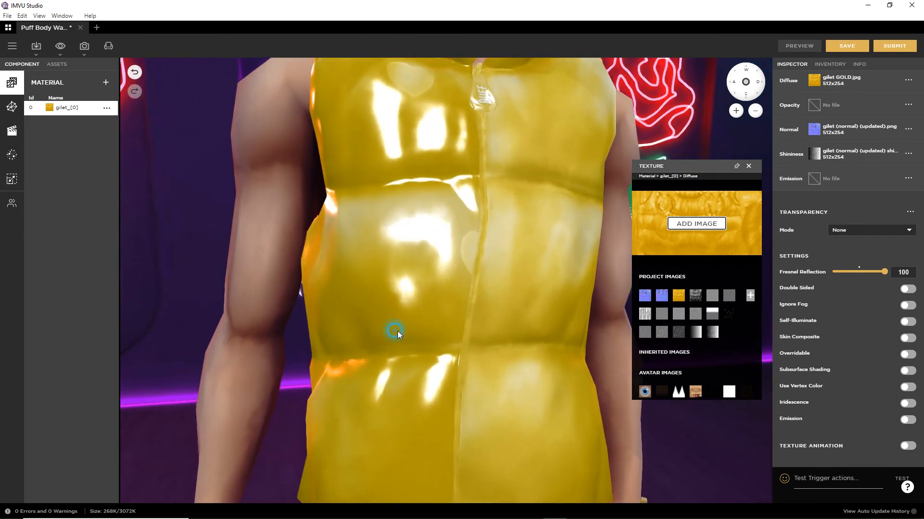
pyautogui.moveTo(398, 331); pyautogui.dragTo(619, 332)
pyautogui.scroll(-5, 593, 331)
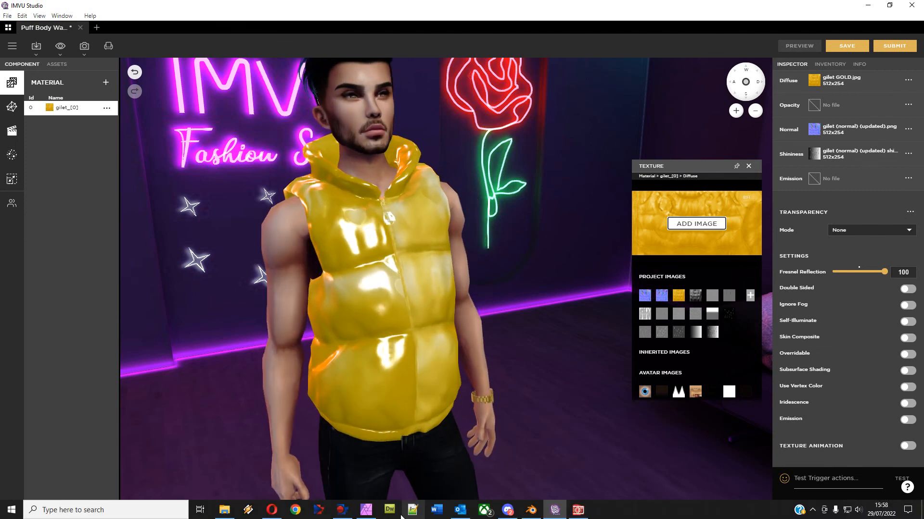
# Switch to Affinity Photo and compare the gilet shading, shininess test 9 and gilet shininess padding documents.
pyautogui.click(365, 509)
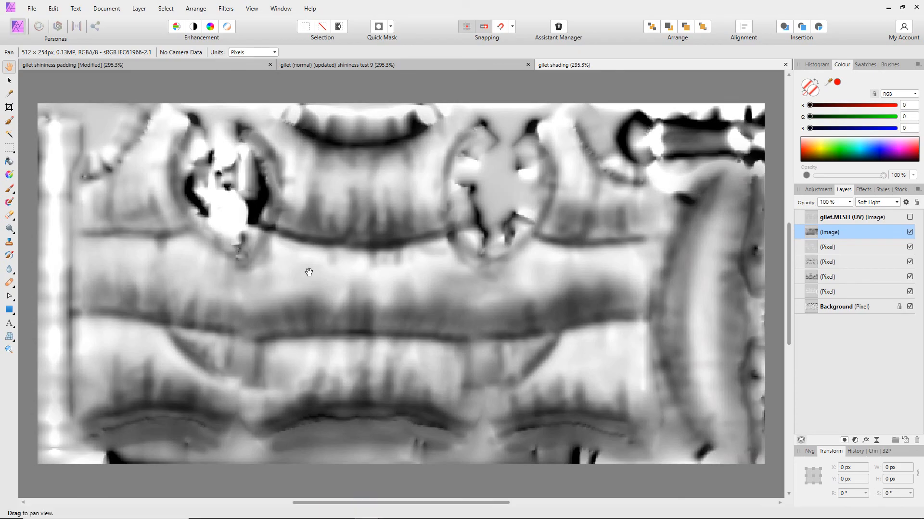
pyautogui.moveTo(310, 325)
pyautogui.mouseDown()
pyautogui.moveTo(282, 324)
pyautogui.moveTo(414, 320)
pyautogui.moveTo(446, 330)
pyautogui.mouseUp()
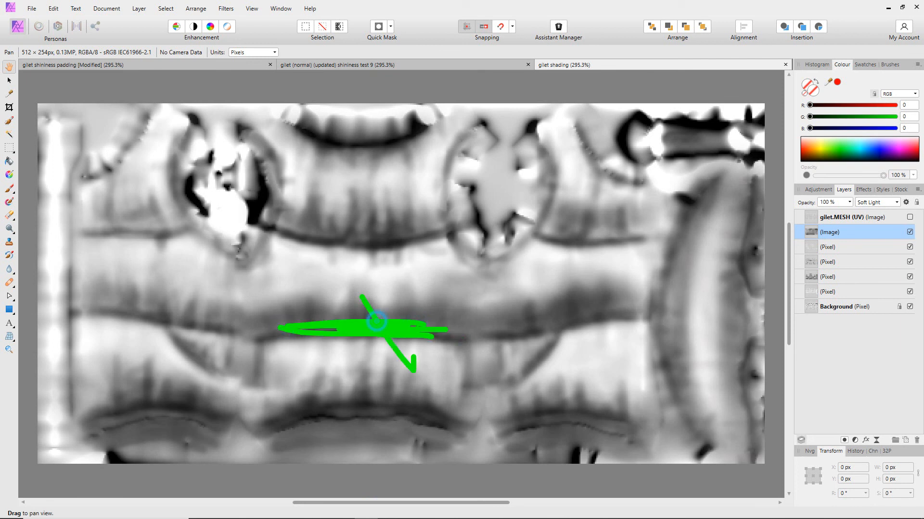
pyautogui.hotkey('ctrl', 'z')
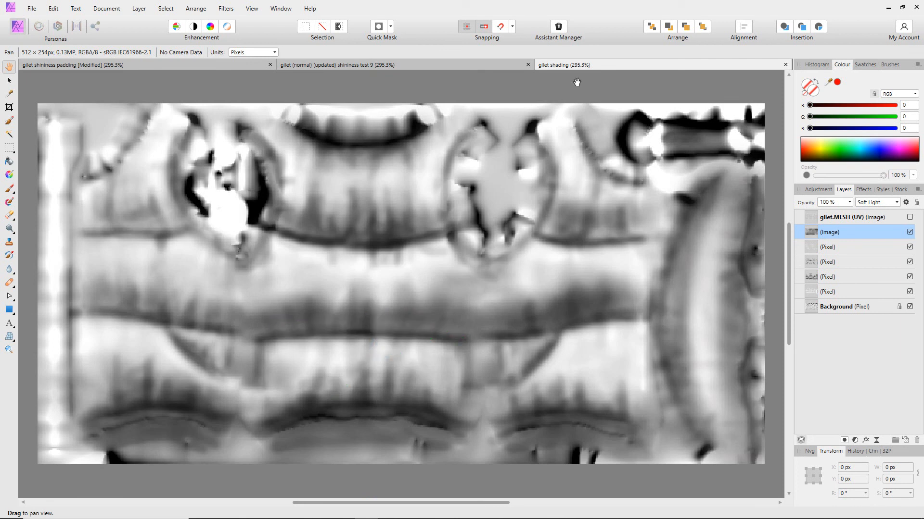
pyautogui.click(483, 66)
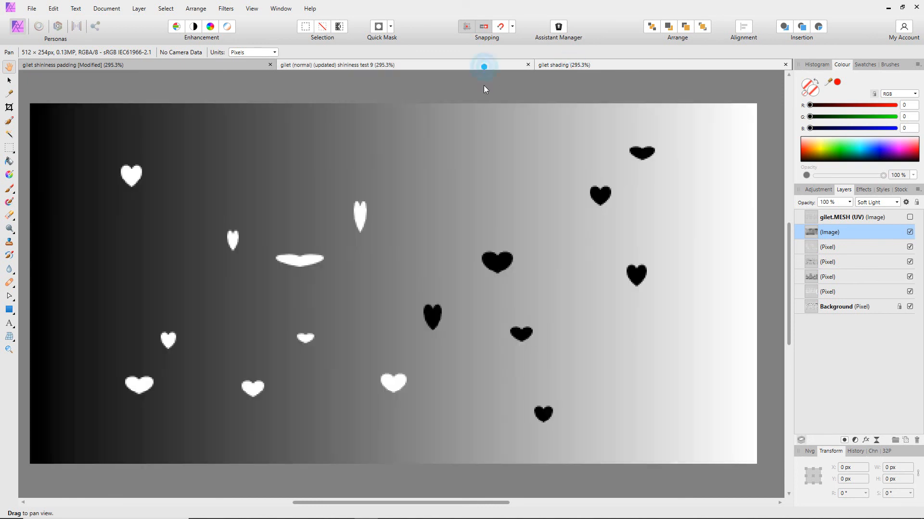
pyautogui.press('v')
pyautogui.click(233, 66)
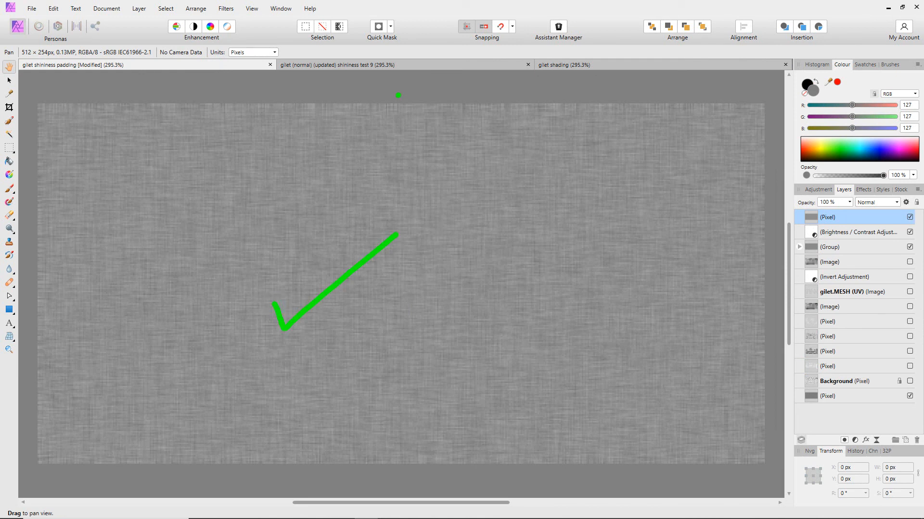
pyautogui.click(399, 64)
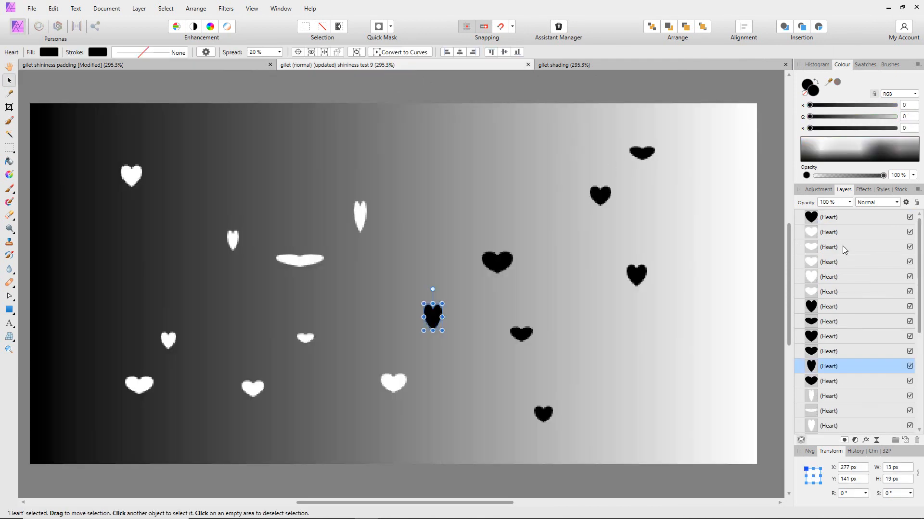
# Hide all the heart shape layers in the shininess test 9 document.
pyautogui.click(909, 217)
pyautogui.click(909, 233)
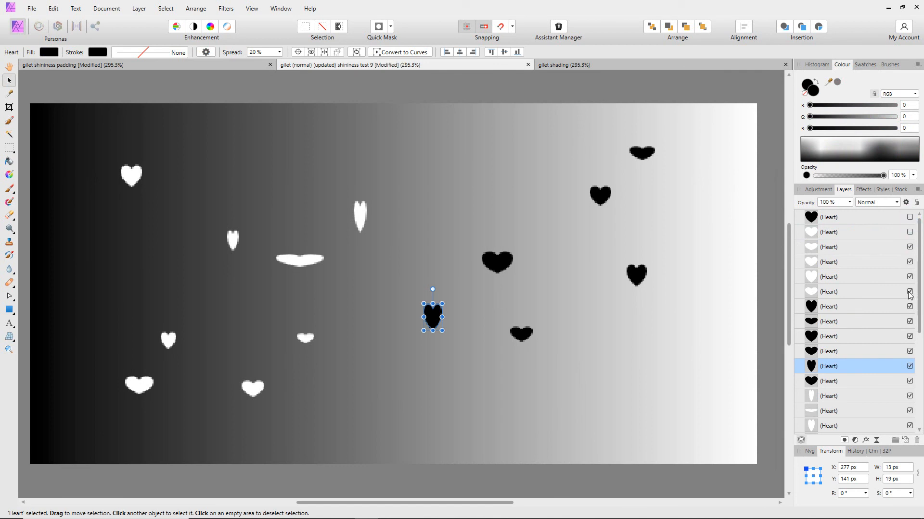
pyautogui.click(853, 232)
pyautogui.click(855, 247)
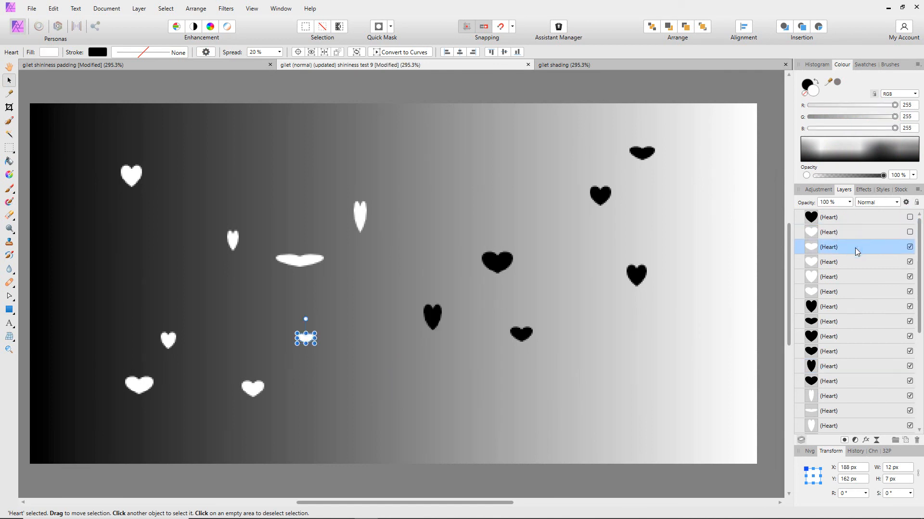
pyautogui.keyDown('shift'); pyautogui.click(839, 426); pyautogui.keyUp('shift')
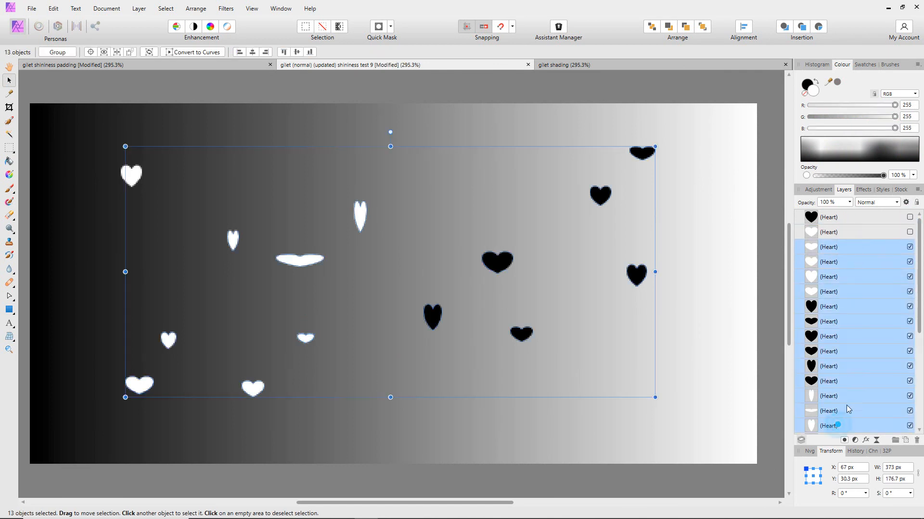
pyautogui.scroll(-4, 873, 353)
pyautogui.click(909, 247)
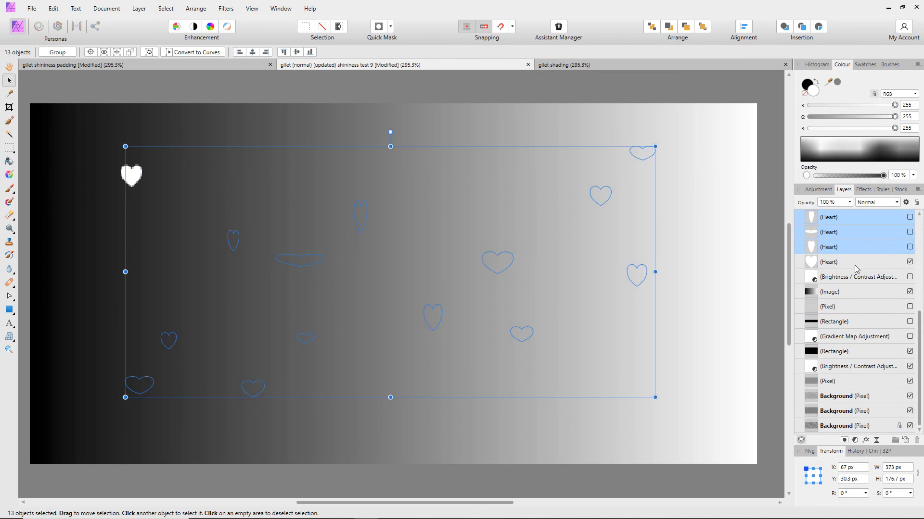
pyautogui.click(910, 262)
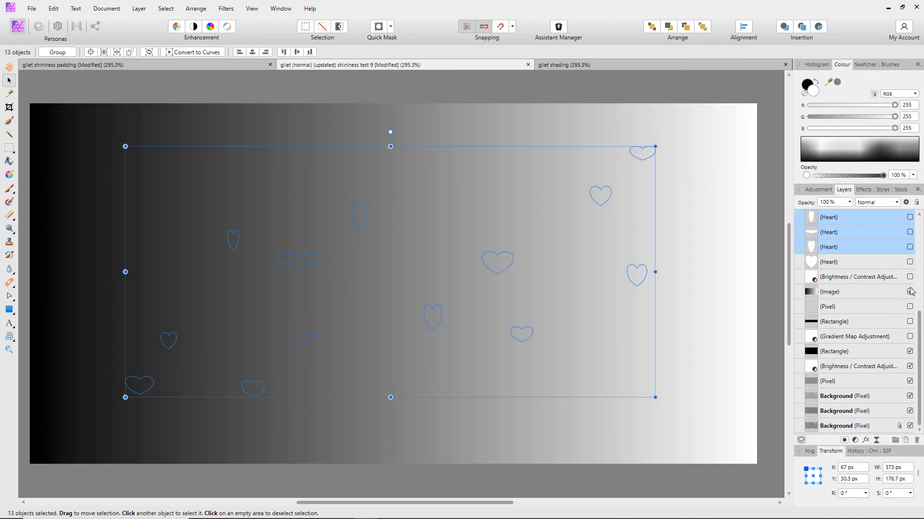
# Hide the gradient image, the full black rectangle and the Brightness / Contrast adjustment above the fabric layer, and clear the selection.
pyautogui.click(910, 292)
pyautogui.click(909, 307)
pyautogui.click(910, 307)
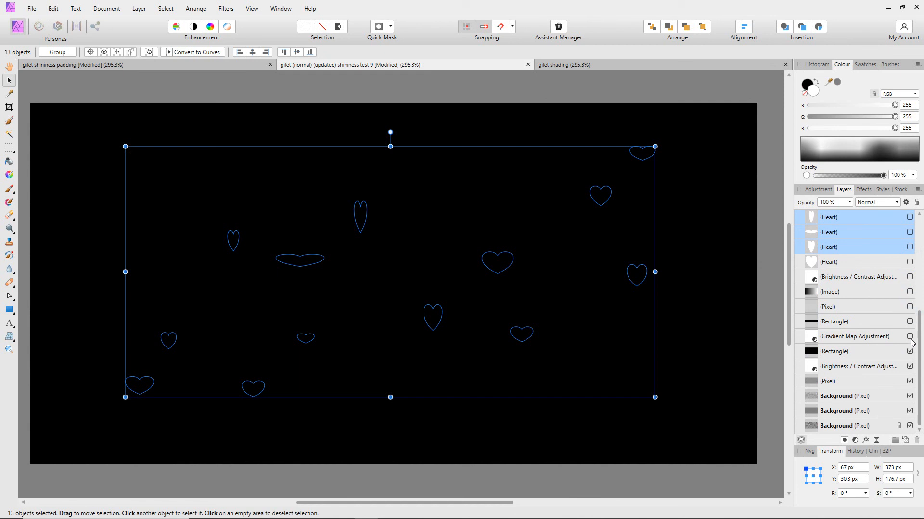
pyautogui.click(910, 351)
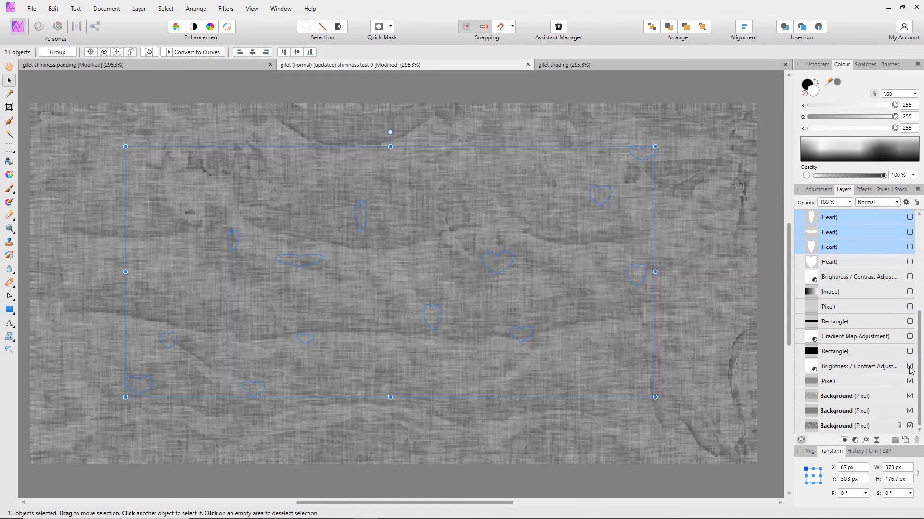
pyautogui.click(910, 366)
pyautogui.click(910, 367)
pyautogui.click(910, 367)
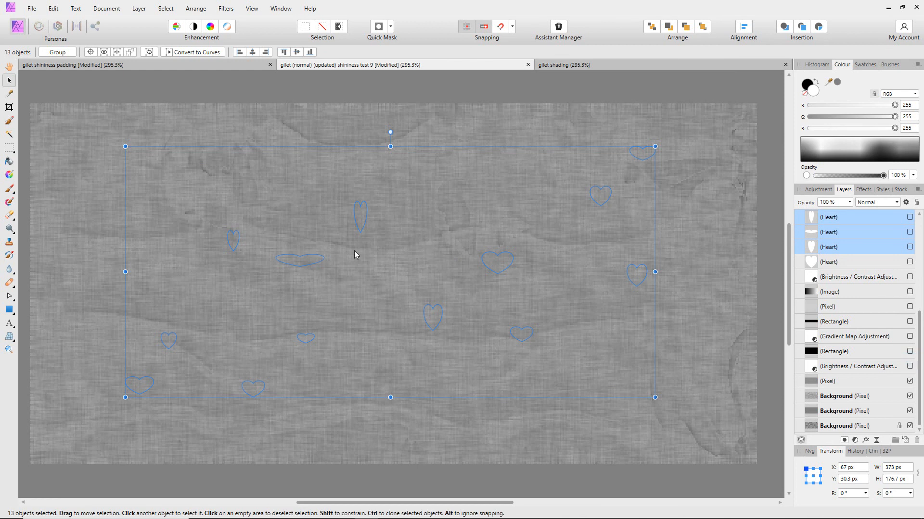
pyautogui.click(280, 86)
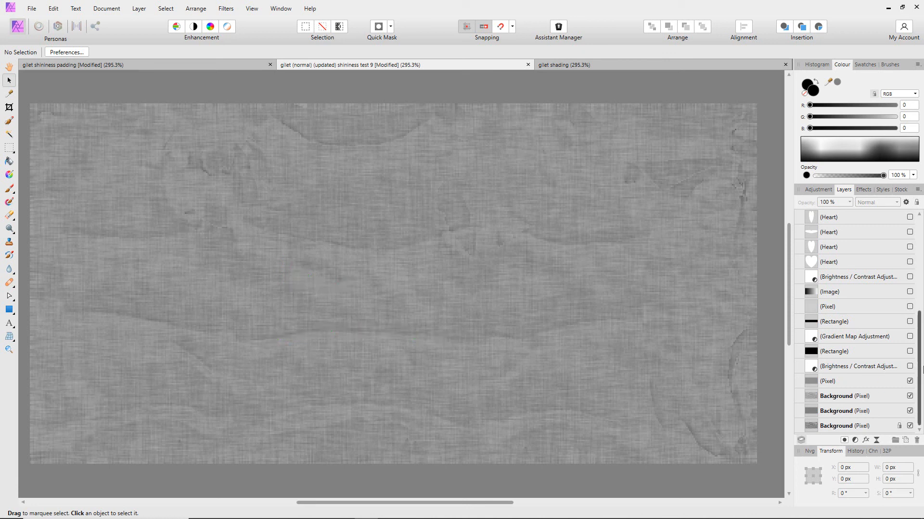
# Hide the fabric pixel layer and the two Background layers beneath it one by one to compare their effect, and show all three again.
pyautogui.click(909, 381)
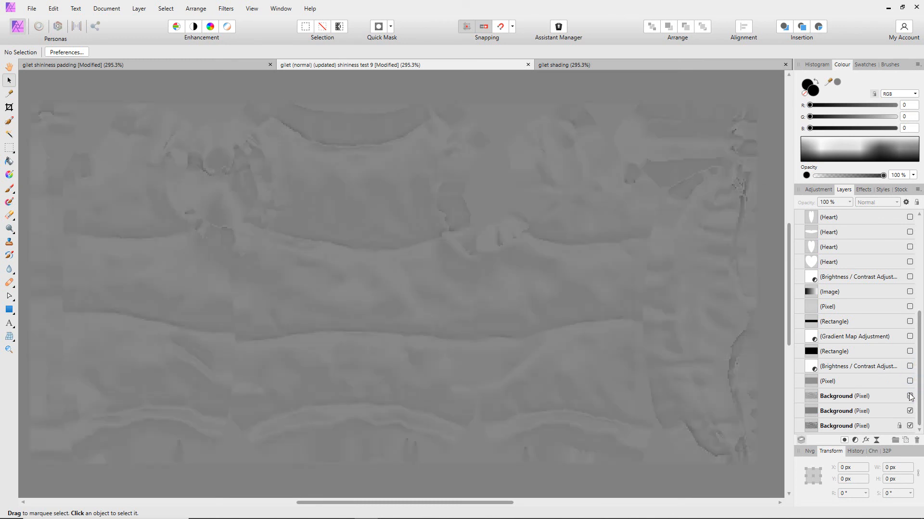
pyautogui.click(910, 396)
pyautogui.click(909, 411)
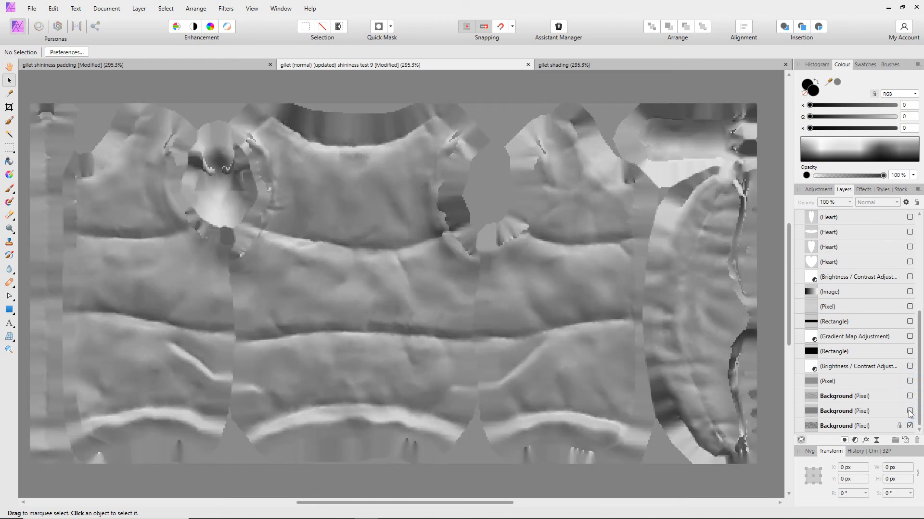
pyautogui.click(910, 412)
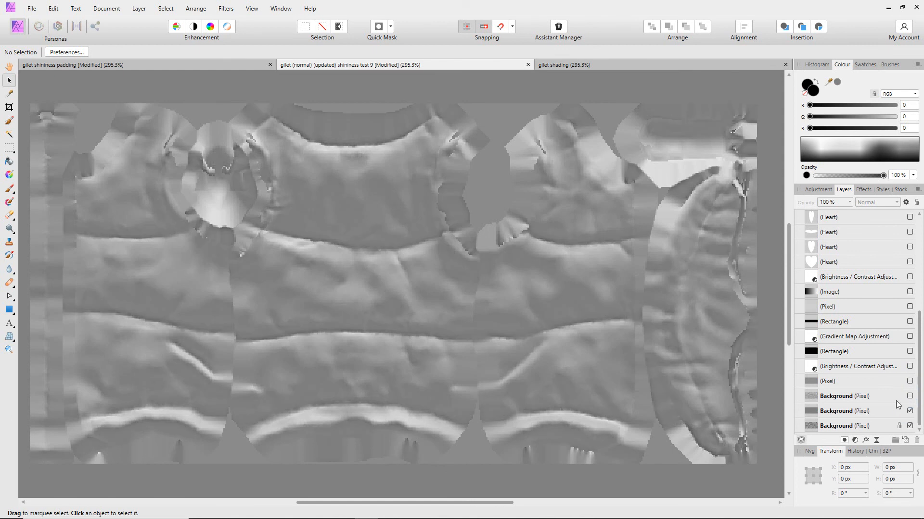
pyautogui.click(910, 396)
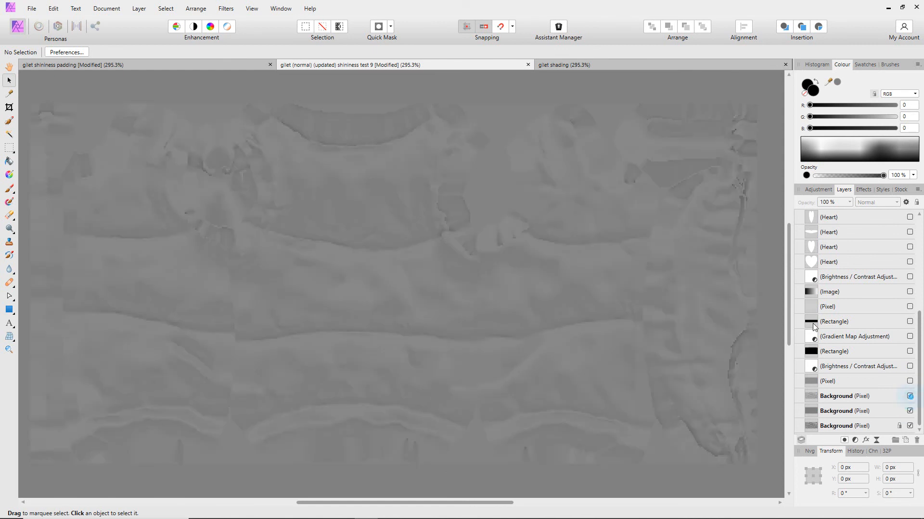
pyautogui.click(910, 381)
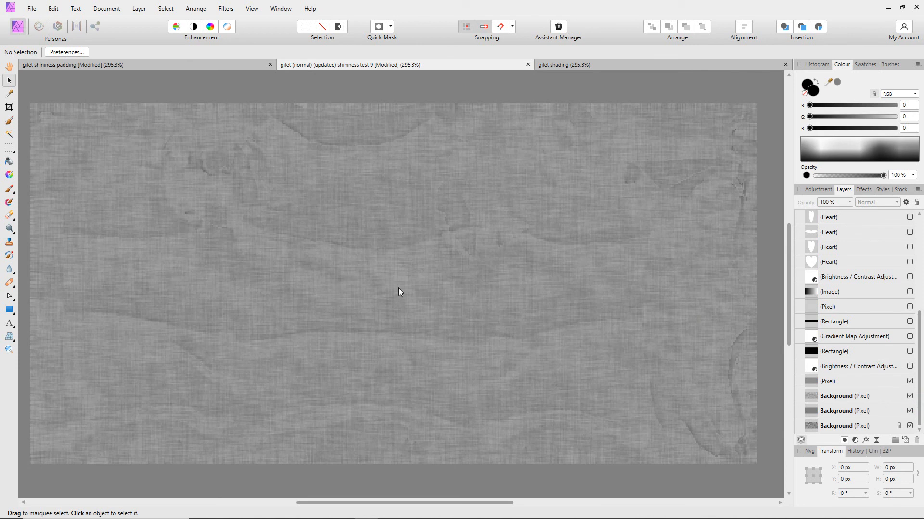
# Switch to IMVU Studio and inspect the shine on the front of the gold gilet.
pyautogui.click(556, 511)
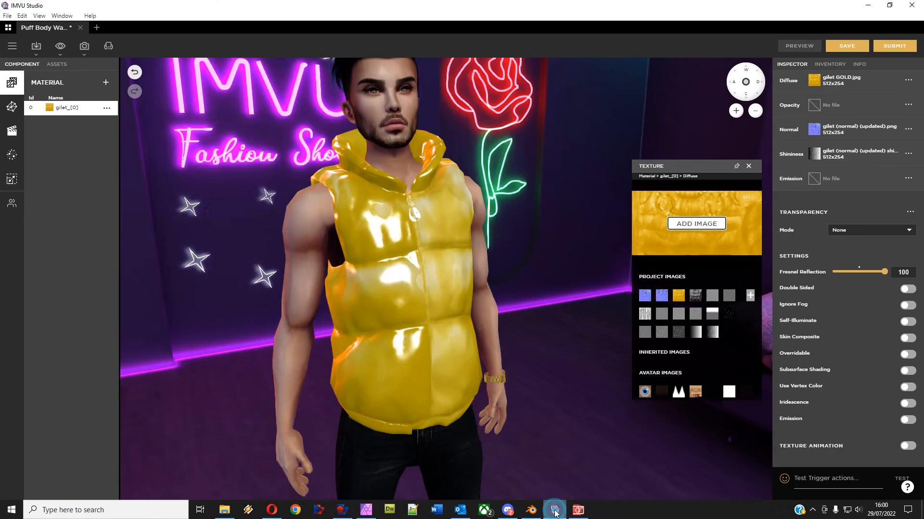
pyautogui.moveTo(397, 301); pyautogui.dragTo(384, 350)
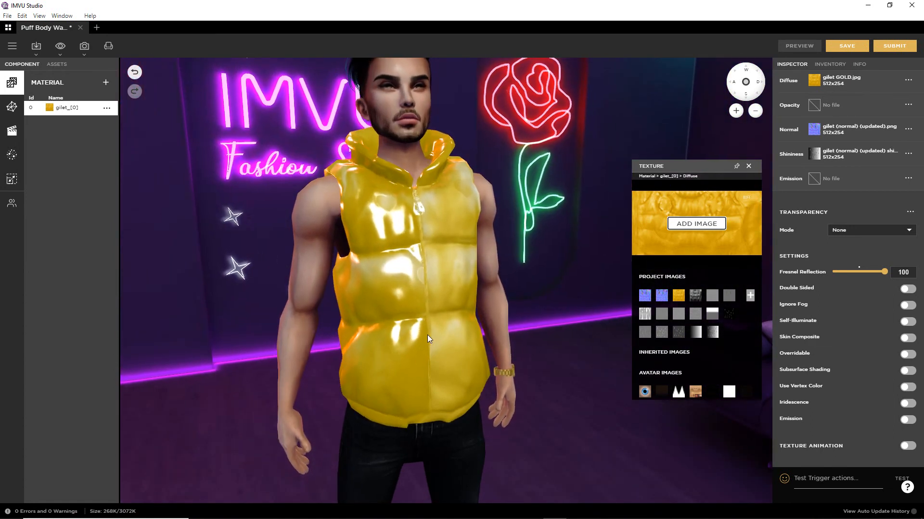